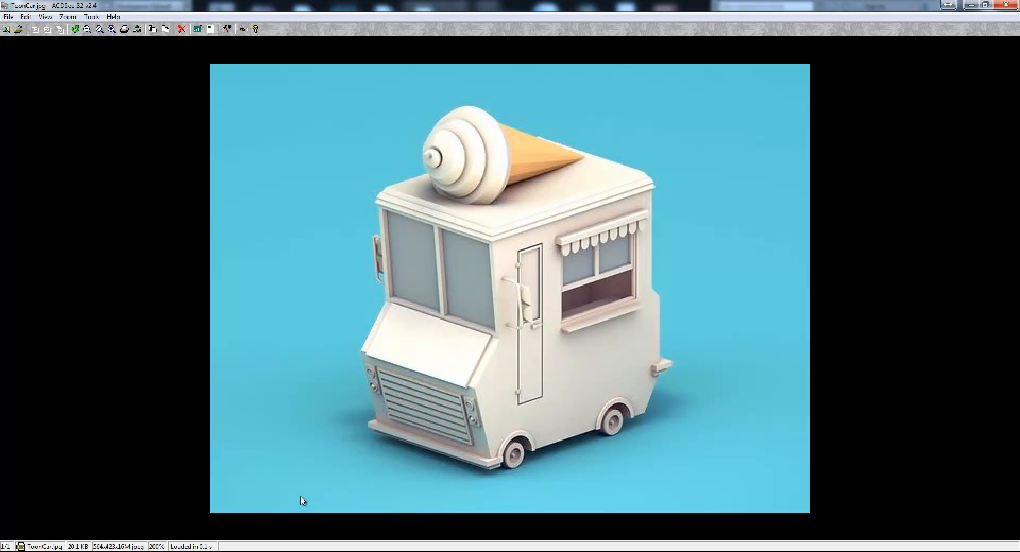
Set the render output size to 564 × 423 and show safe frames in the Perspective viewport.
{"action": "mouse_move", "coordinate": [738, 551]}
{"action": "left_click", "coordinate": [738, 551]}
{"action": "left_click", "coordinate": [680, 36]}
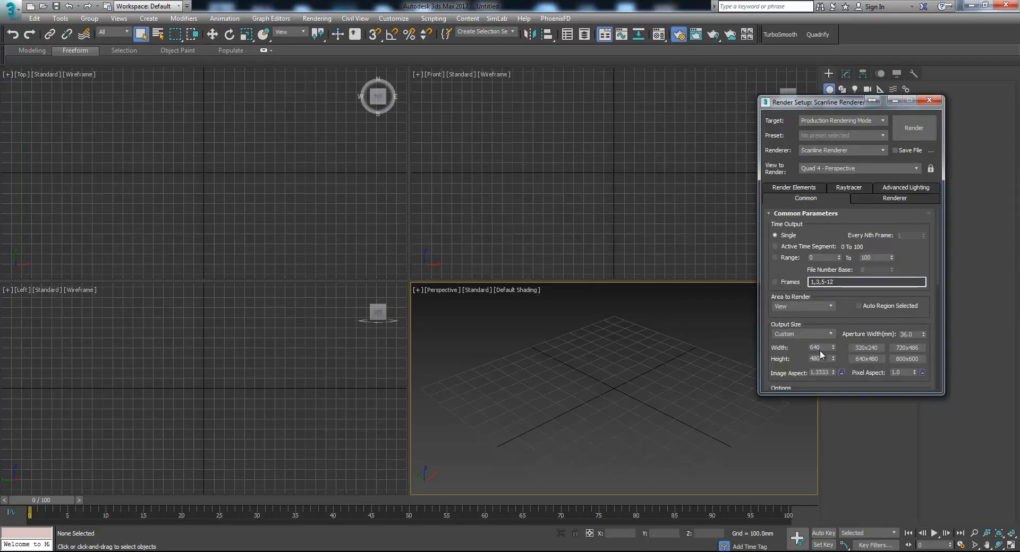
{"action": "double_click", "coordinate": [821, 350]}
{"action": "double_click", "coordinate": [822, 359]}
{"action": "left_click", "coordinate": [559, 361]}
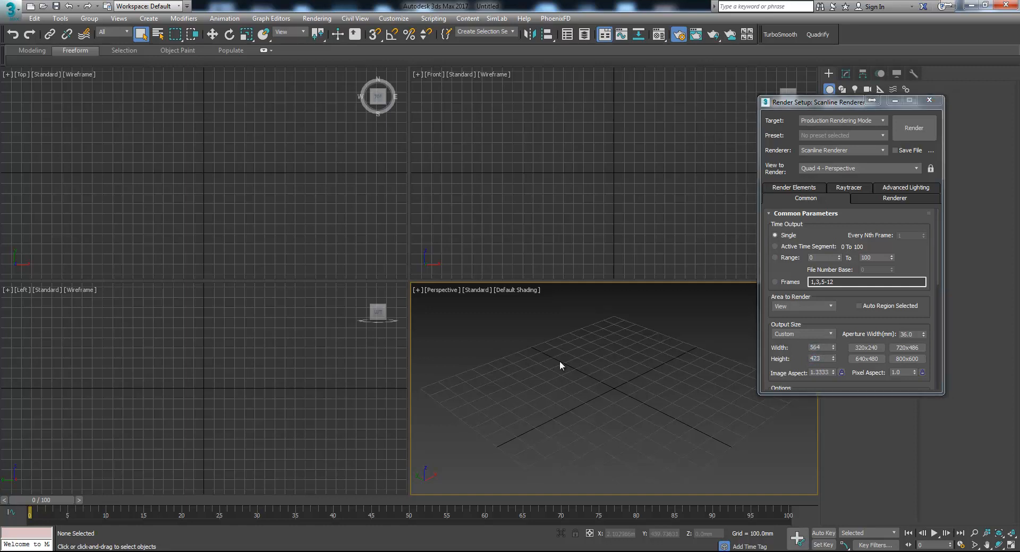
{"action": "key", "text": "shift+f"}
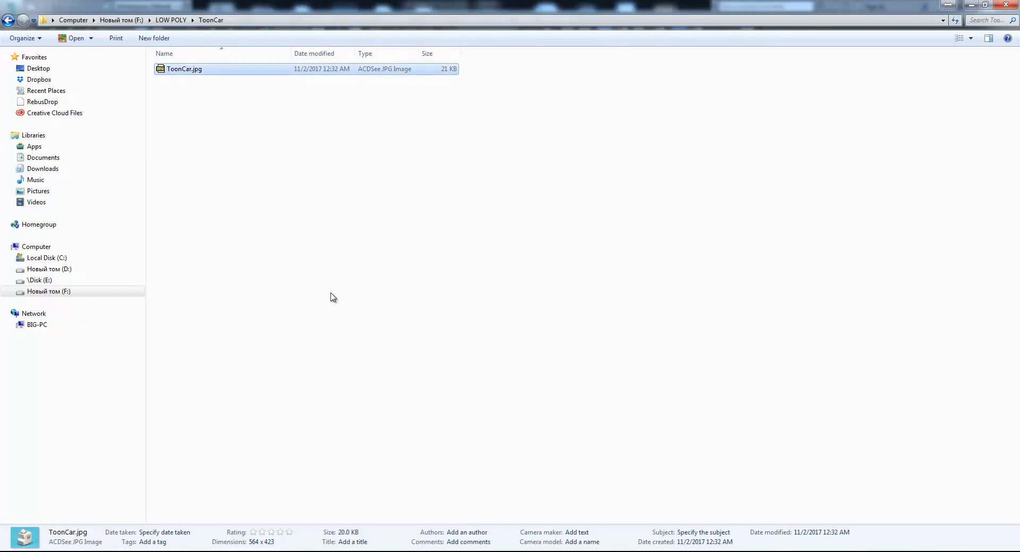
Apply ToonCar.jpg to the Perspective viewport as a viewport background only, without an environment map, and maximize that viewport.
{"action": "left_click_drag", "start_coordinate": [198, 80], "coordinate": [627, 373]}
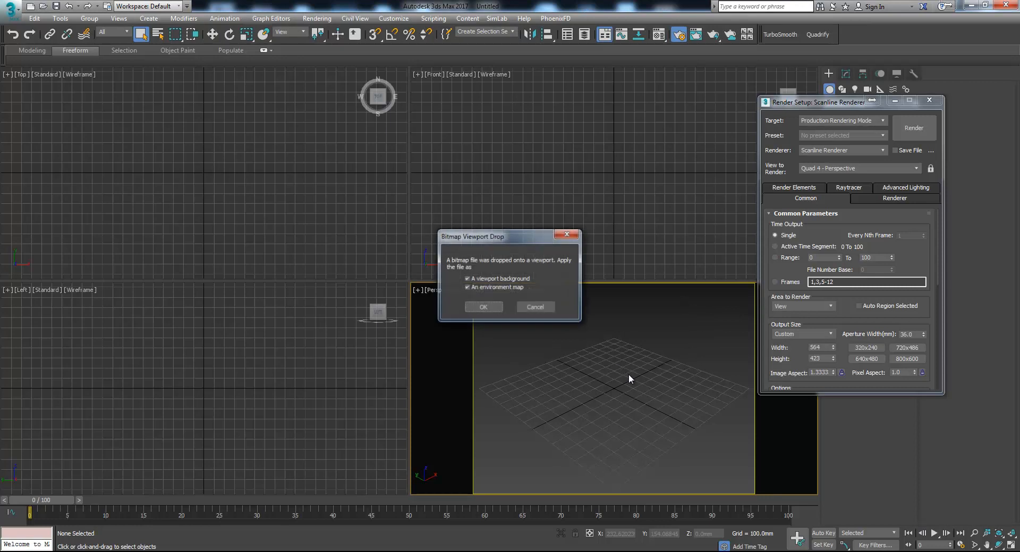
{"action": "left_click", "coordinate": [493, 287]}
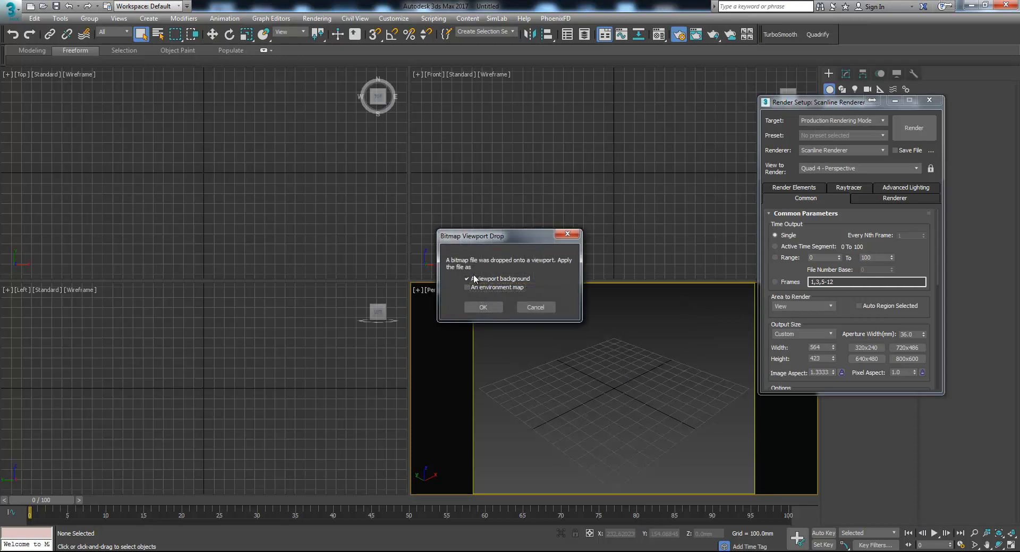
{"action": "left_click", "coordinate": [492, 308]}
{"action": "key", "text": "alt+w"}
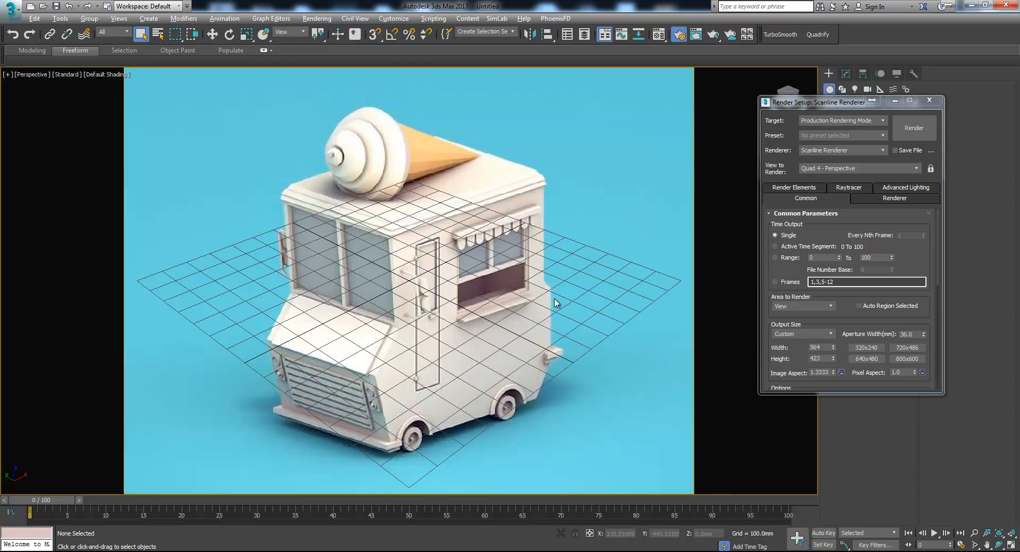
Enable 2D Pan Zoom mode for the maximized Perspective viewport.
{"action": "middle_click_drag", "start_coordinate": [455, 288], "coordinate": [396, 223]}
{"action": "middle_click_drag", "start_coordinate": [512, 282], "coordinate": [364, 244]}
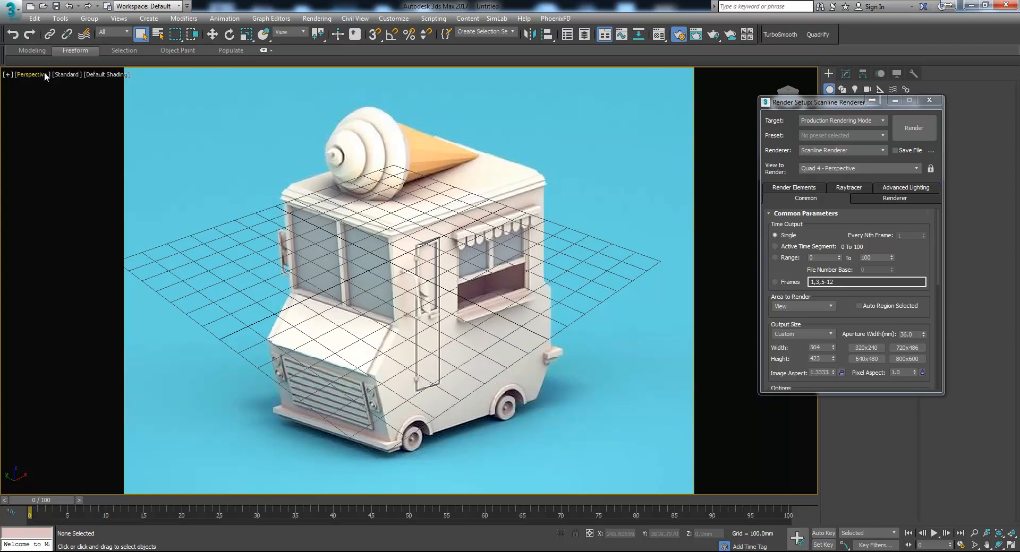
{"action": "left_click", "coordinate": [8, 75]}
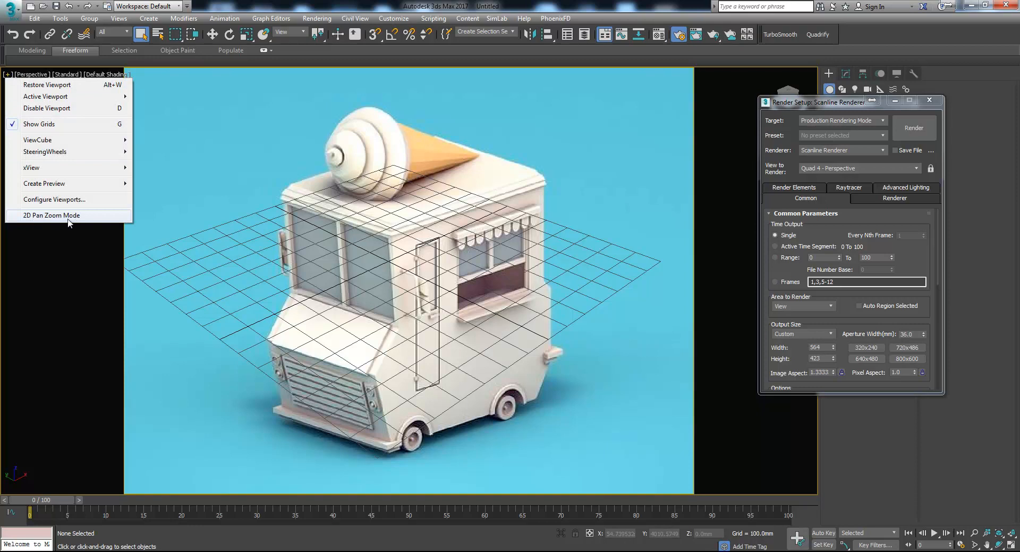
{"action": "left_click", "coordinate": [8, 73]}
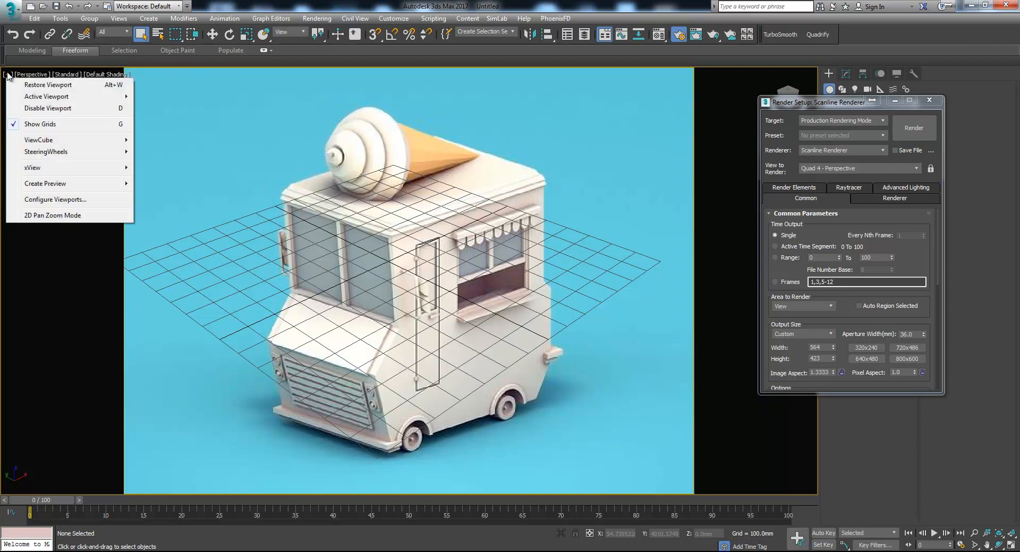
{"action": "left_click", "coordinate": [30, 217]}
{"action": "middle_click_drag", "start_coordinate": [524, 322], "coordinate": [489, 299]}
{"action": "mouse_move", "coordinate": [495, 324]}
{"action": "middle_mouse_down", "text": "alt"}
{"action": "mouse_move", "coordinate": [506, 307]}
{"action": "mouse_move", "coordinate": [517, 320]}
{"action": "mouse_move", "coordinate": [507, 309]}
{"action": "mouse_move", "coordinate": [490, 326]}
{"action": "middle_mouse_up", "text": "alt"}
Create a box over the truck reference, about 451 mm long, 617 mm wide and 558 mm high.
{"action": "left_click", "coordinate": [894, 101]}
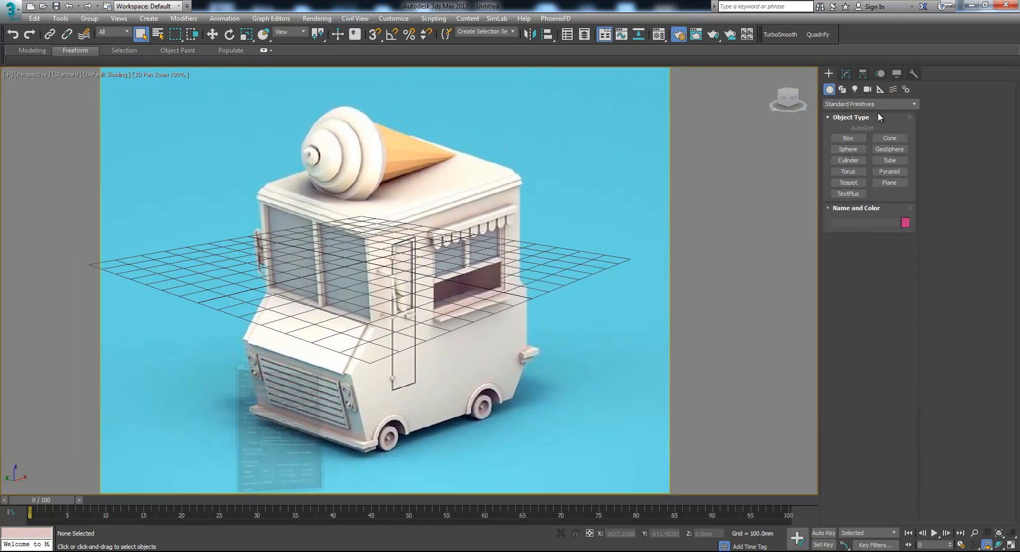
{"action": "left_click", "coordinate": [840, 139]}
{"action": "left_click_drag", "start_coordinate": [249, 321], "coordinate": [517, 305]}
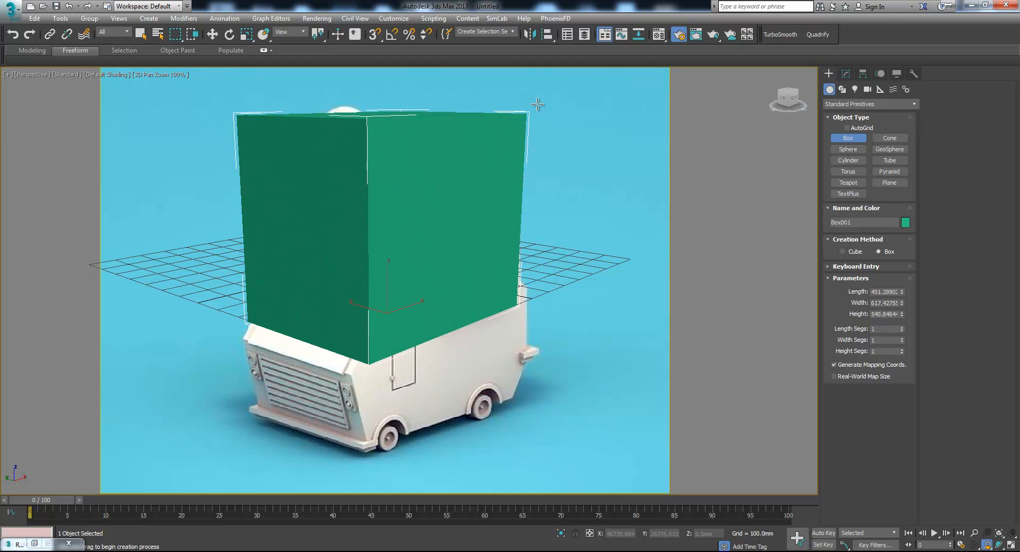
{"action": "mouse_move", "coordinate": [551, 146]}
{"action": "middle_mouse_down"}
{"action": "mouse_move", "coordinate": [571, 202]}
{"action": "mouse_move", "coordinate": [549, 145]}
{"action": "middle_mouse_up"}
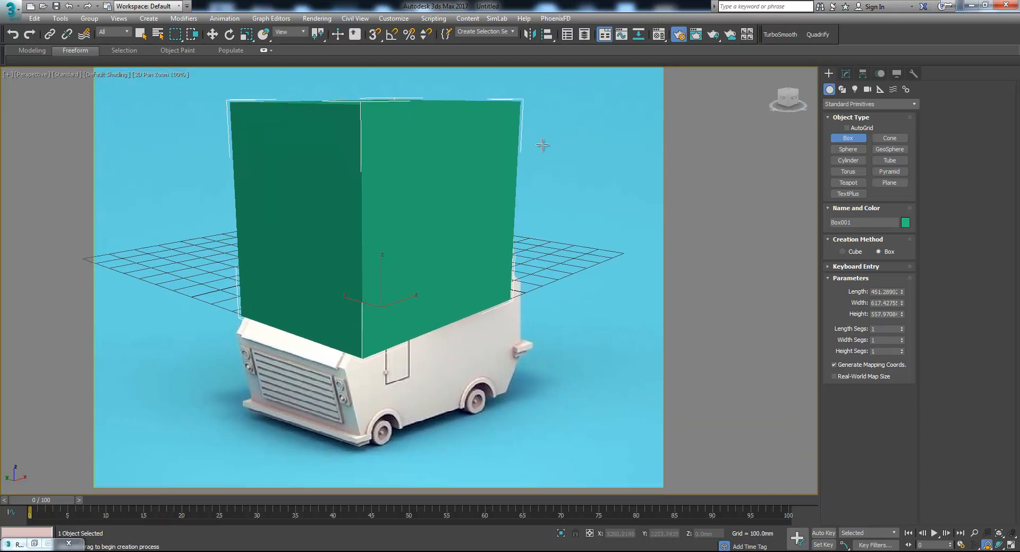
Display the box see-through with edged faces and convert it to an Editable Poly.
{"action": "key", "text": "alt+x"}
{"action": "key", "text": "F4"}
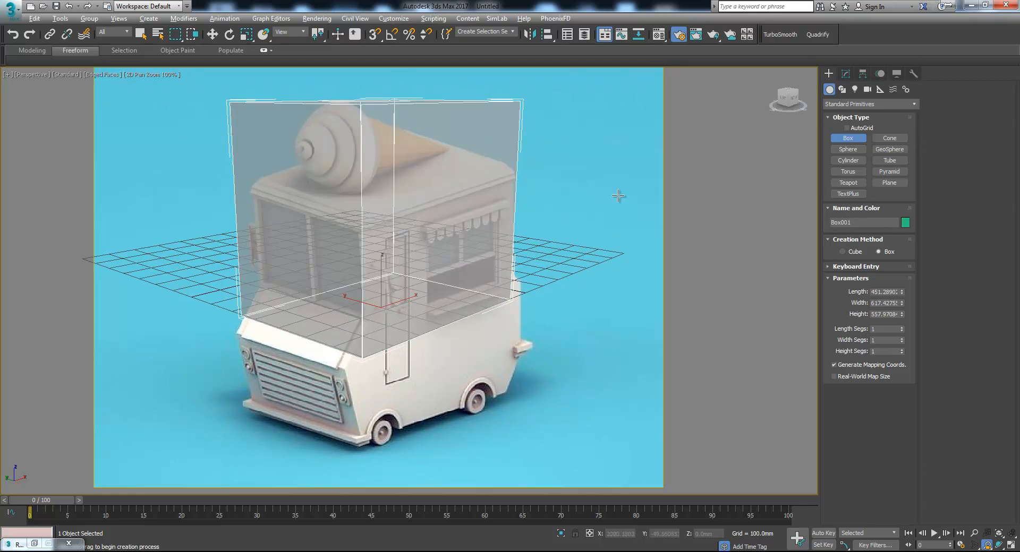
{"action": "right_click", "coordinate": [565, 180]}
{"action": "right_click", "coordinate": [537, 166]}
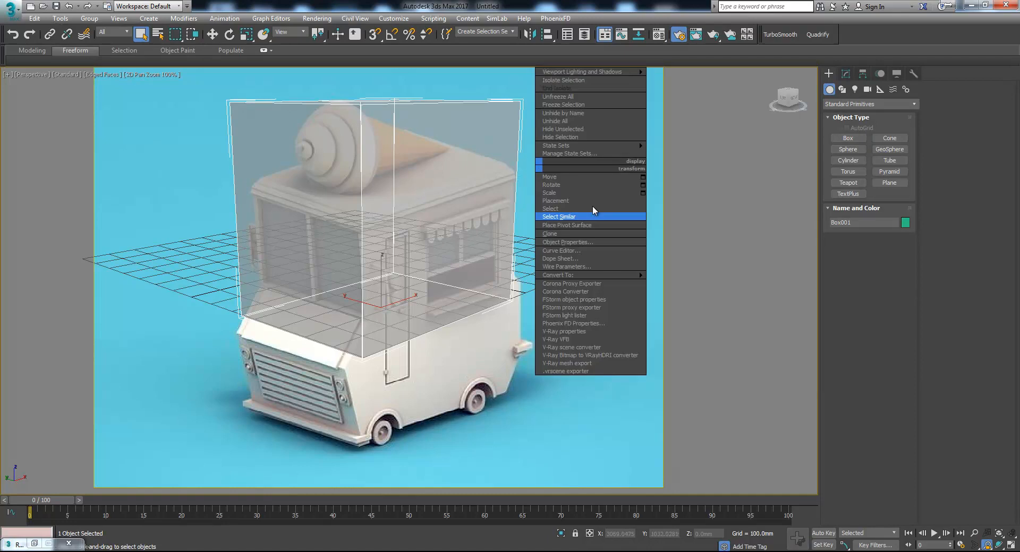
{"action": "mouse_move", "coordinate": [611, 275]}
{"action": "left_click", "coordinate": [666, 285]}
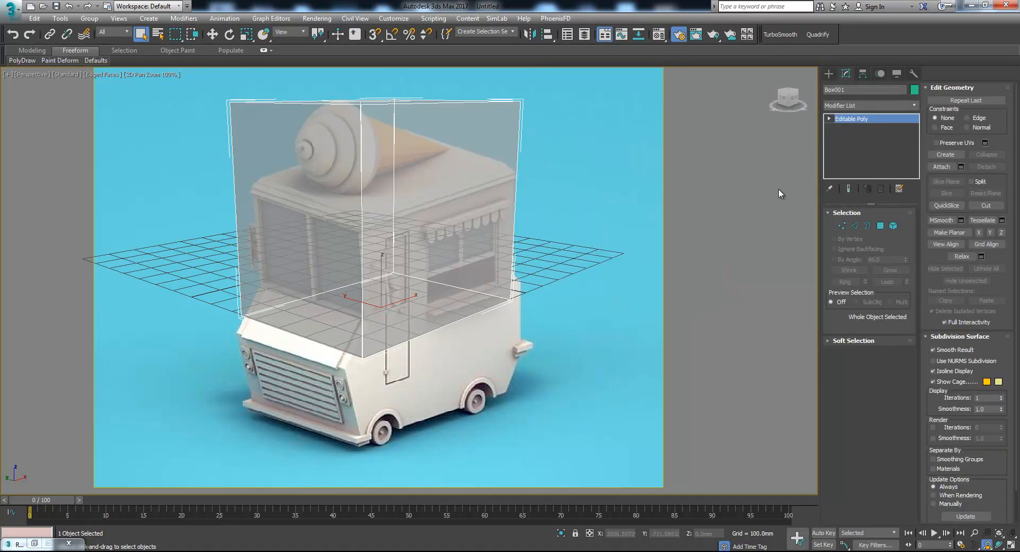
Connect the box's four vertical edges with 3 segments.
{"action": "left_click", "coordinate": [853, 225]}
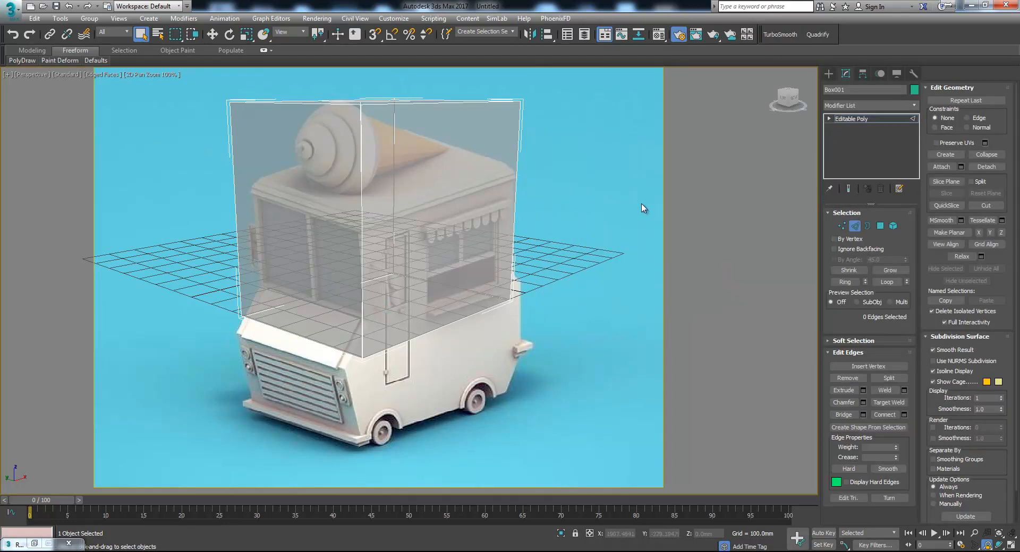
{"action": "left_click_drag", "start_coordinate": [198, 177], "coordinate": [727, 181]}
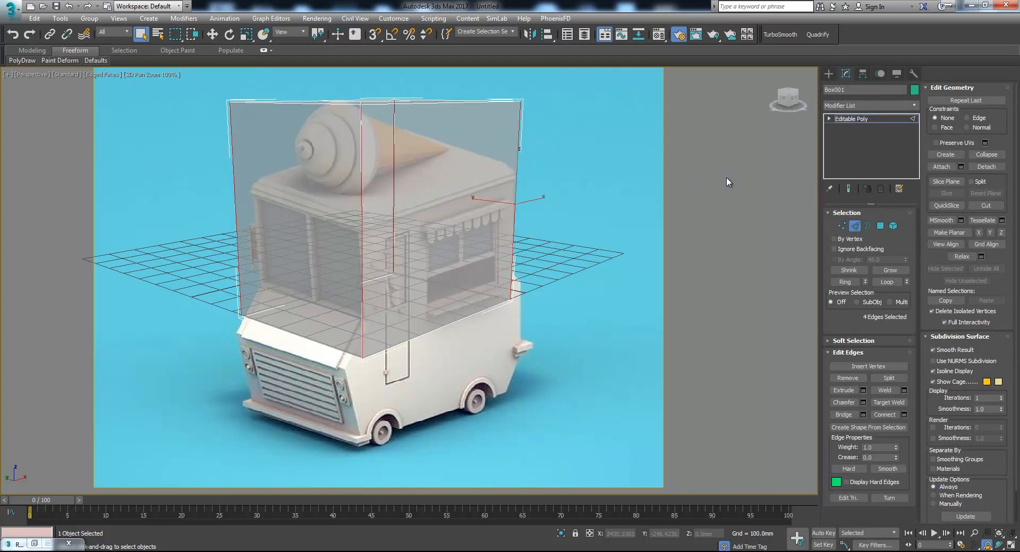
{"action": "left_click", "coordinate": [903, 414]}
{"action": "left_click_drag", "start_coordinate": [417, 292], "coordinate": [421, 290]}
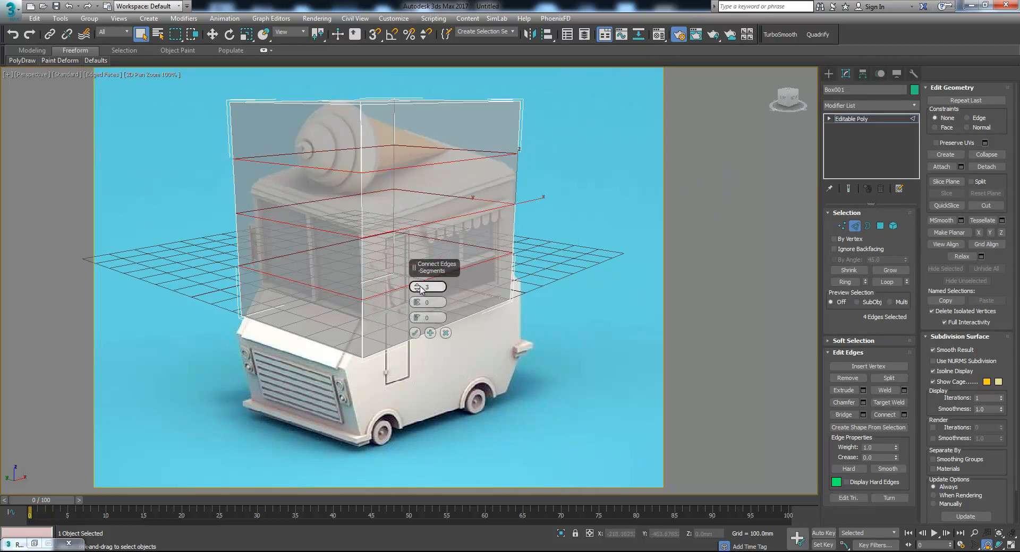
{"action": "left_click", "coordinate": [415, 333]}
Raise the uppermost new edge loop close to the top of the box.
{"action": "double_click", "coordinate": [420, 163]}
{"action": "key", "text": "w"}
{"action": "left_click_drag", "start_coordinate": [380, 120], "coordinate": [392, 73]}
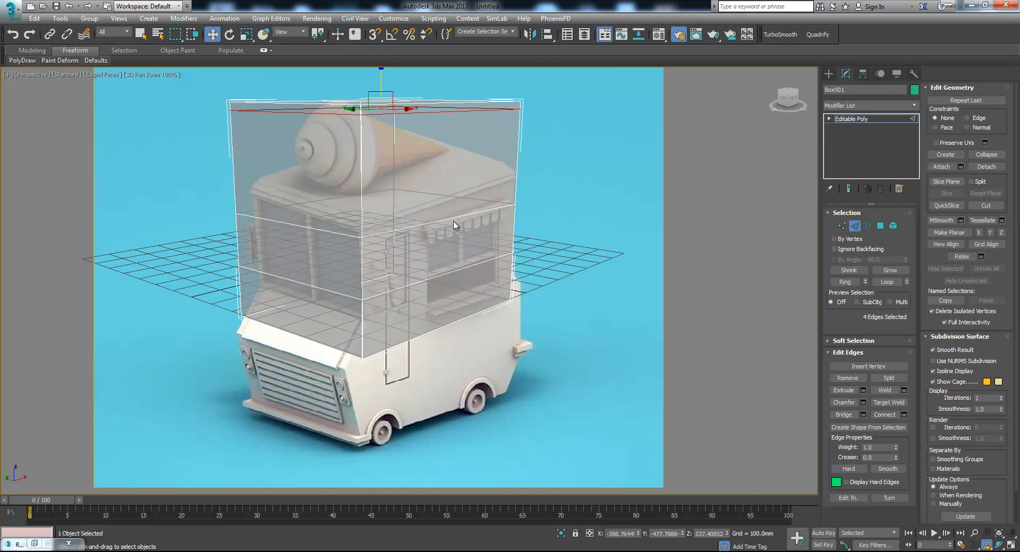
Raise the lowest new edge loop slightly and pull its front edge outward to form the truck's nose.
{"action": "left_click", "coordinate": [428, 282]}
{"action": "double_click", "coordinate": [429, 282]}
{"action": "left_click_drag", "start_coordinate": [379, 235], "coordinate": [382, 223]}
{"action": "left_click", "coordinate": [341, 274]}
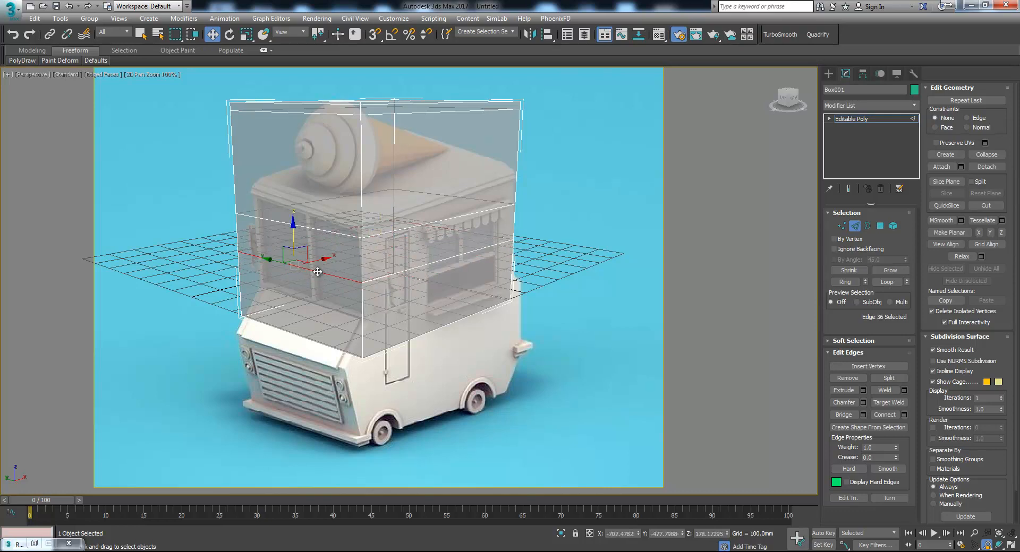
{"action": "left_click_drag", "start_coordinate": [327, 260], "coordinate": [311, 263]}
Raise the middle edge loop slightly and push its front edge inward to form the windshield base.
{"action": "double_click", "coordinate": [346, 236]}
{"action": "left_click", "coordinate": [319, 229]}
{"action": "double_click", "coordinate": [322, 231]}
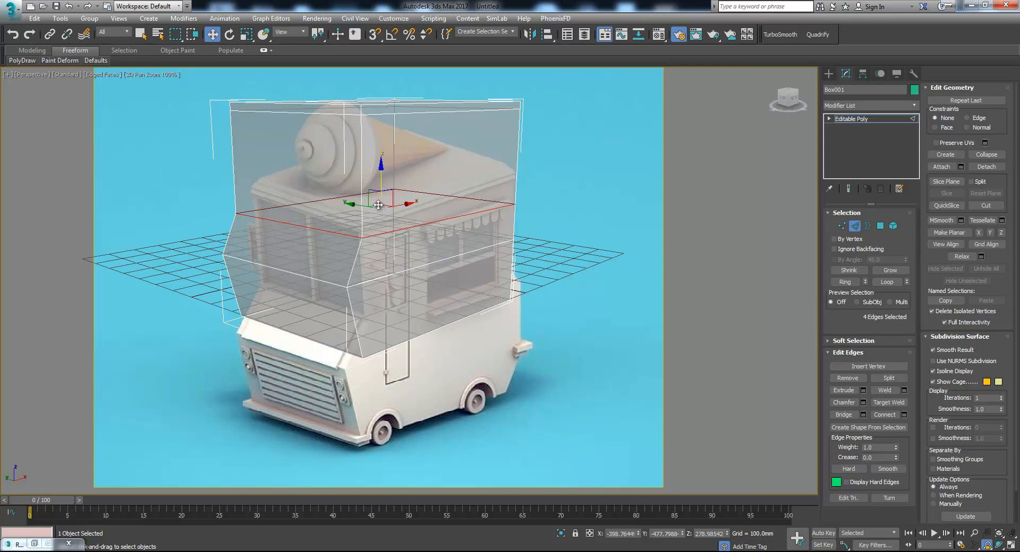
{"action": "left_click_drag", "start_coordinate": [380, 181], "coordinate": [379, 168]}
{"action": "left_click", "coordinate": [300, 218]}
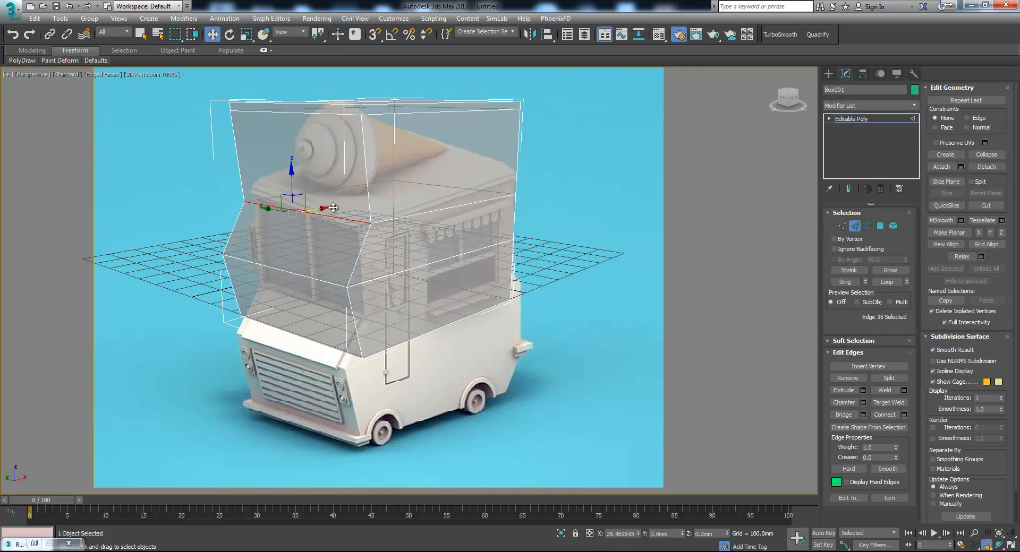
Compare the box's side profile in the Front view with the ToonCar.jpg reference image.
{"action": "key", "text": "alt+w"}
{"action": "right_click", "coordinate": [581, 199]}
{"action": "scroll", "coordinate": [573, 171], "scroll_direction": "up", "scroll_amount": 4}
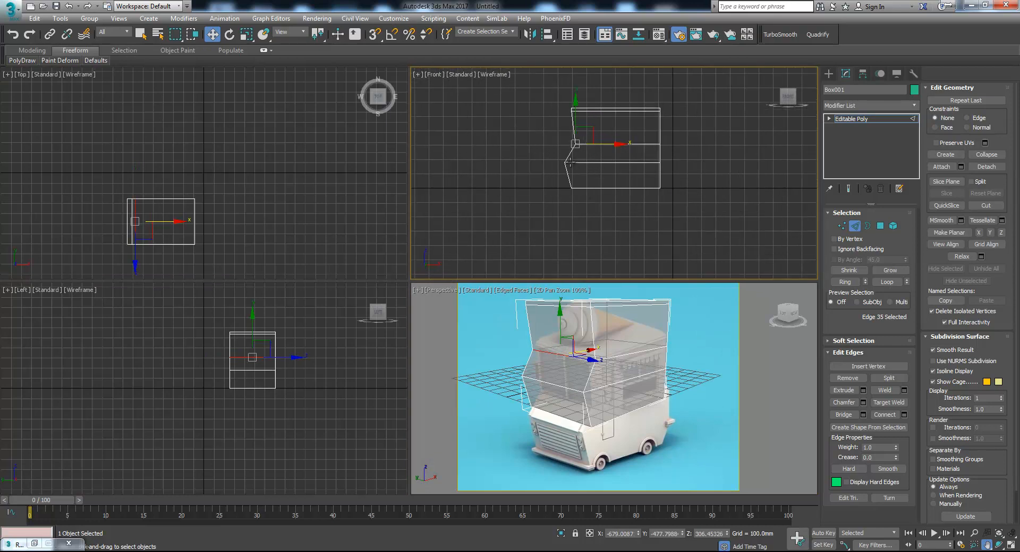
{"action": "middle_click_drag", "start_coordinate": [583, 158], "coordinate": [587, 195]}
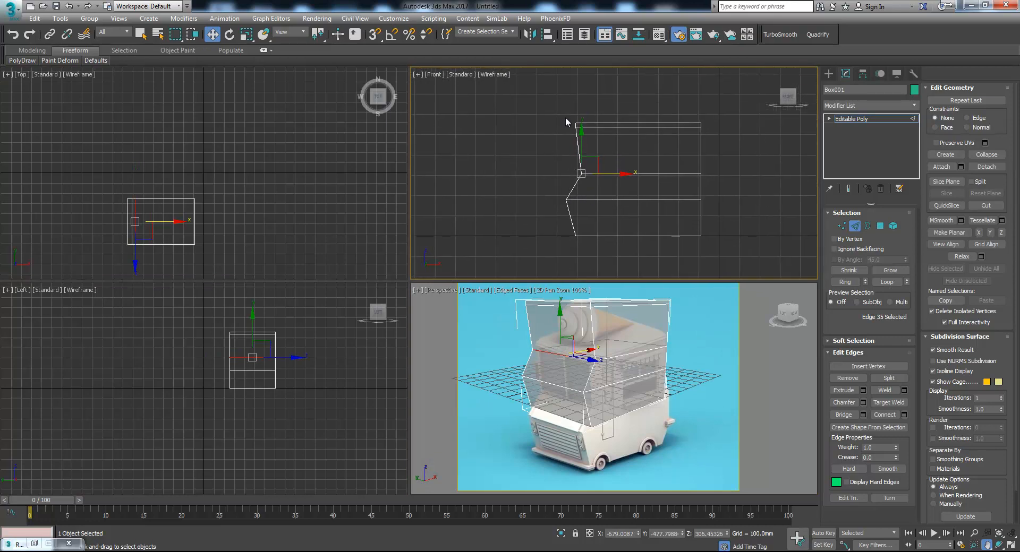
{"action": "right_click", "coordinate": [620, 379]}
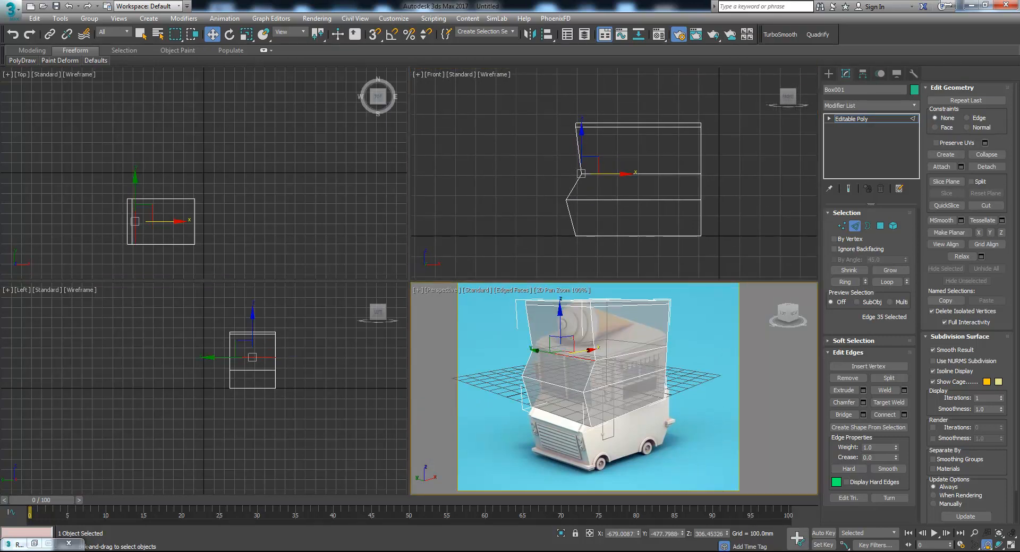
{"action": "key", "text": "alt+Tab"}
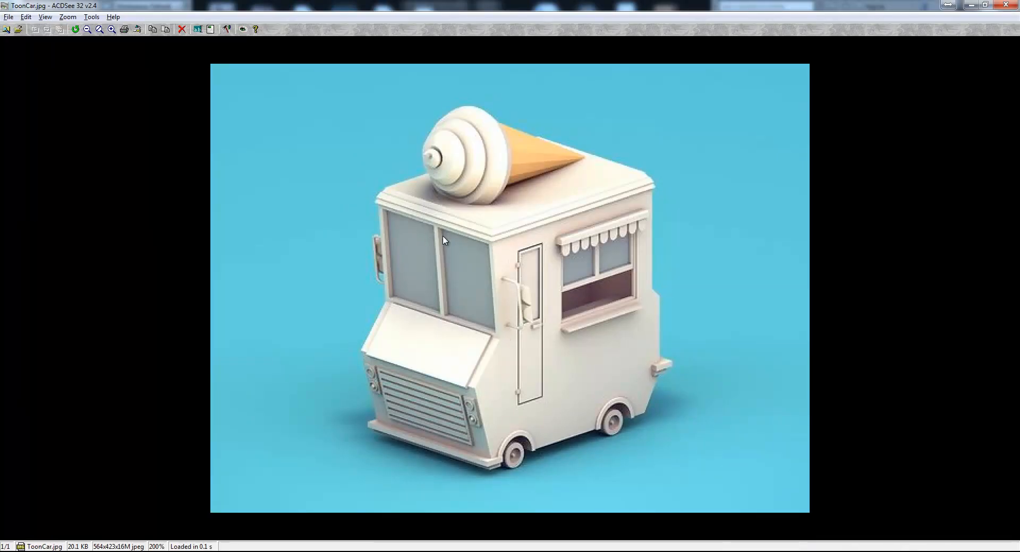
{"action": "key", "text": "alt+Tab"}
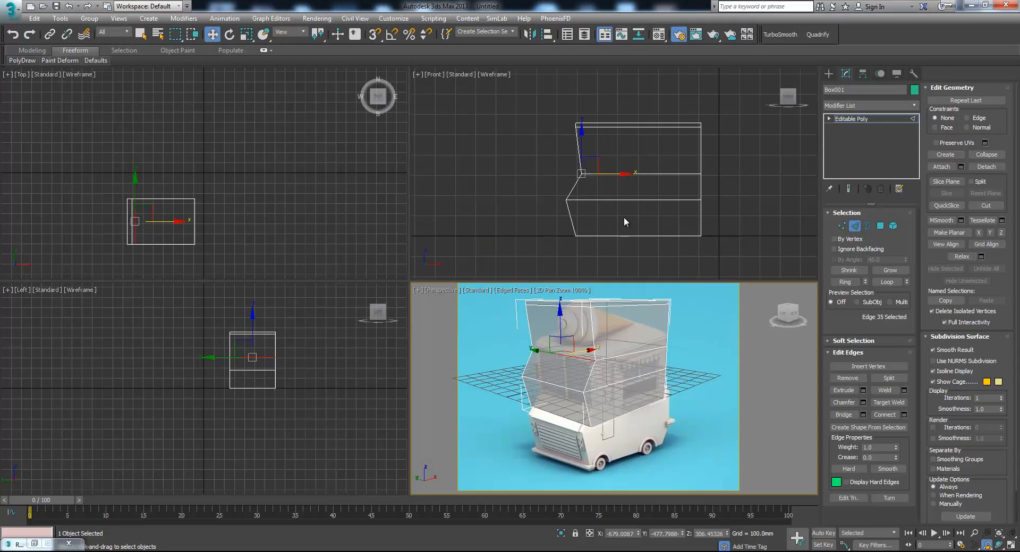
In the Front view, shift the two front vertices just below the roof inward to line up with the windshield slope.
{"action": "right_click", "coordinate": [561, 116]}
{"action": "key", "text": "1"}
{"action": "left_click_drag", "start_coordinate": [561, 106], "coordinate": [583, 146]}
{"action": "scroll", "coordinate": [579, 136], "scroll_direction": "up", "scroll_amount": 5}
{"action": "left_click_drag", "start_coordinate": [601, 107], "coordinate": [587, 126]}
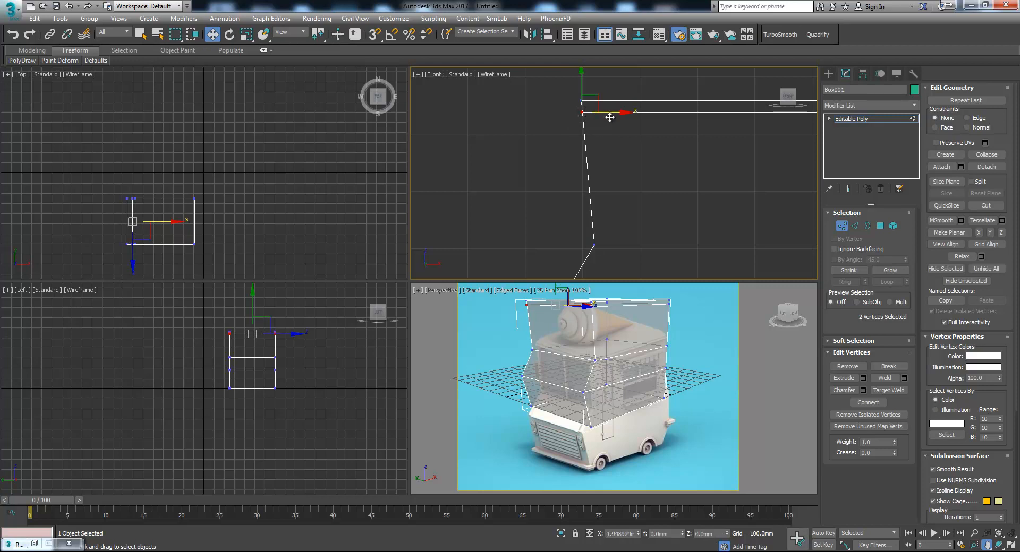
{"action": "right_click", "coordinate": [648, 375]}
{"action": "key", "text": "alt+w"}
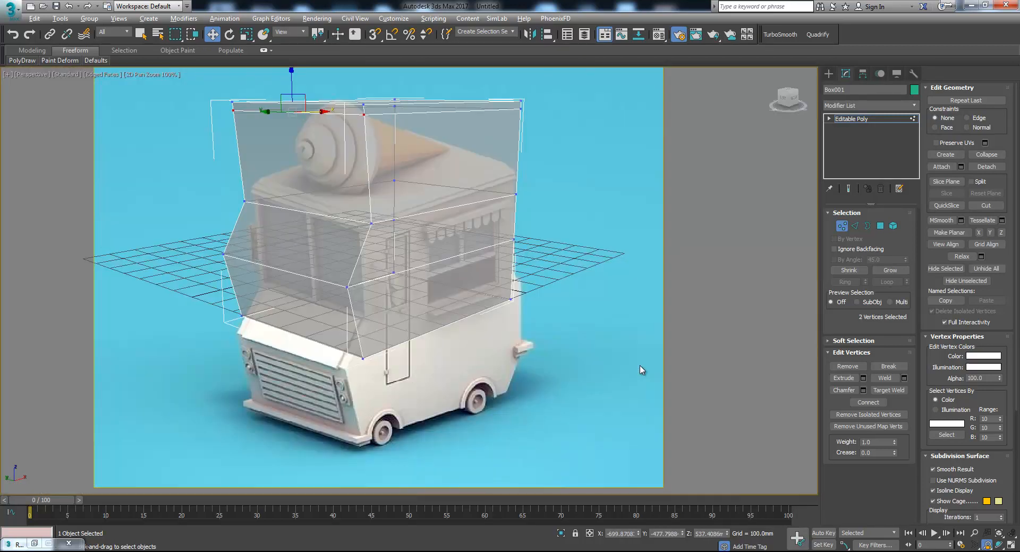
Turn off 2D Pan Zoom mode in the Perspective viewport.
{"action": "middle_click_drag", "start_coordinate": [550, 332], "coordinate": [476, 337], "text": "alt"}
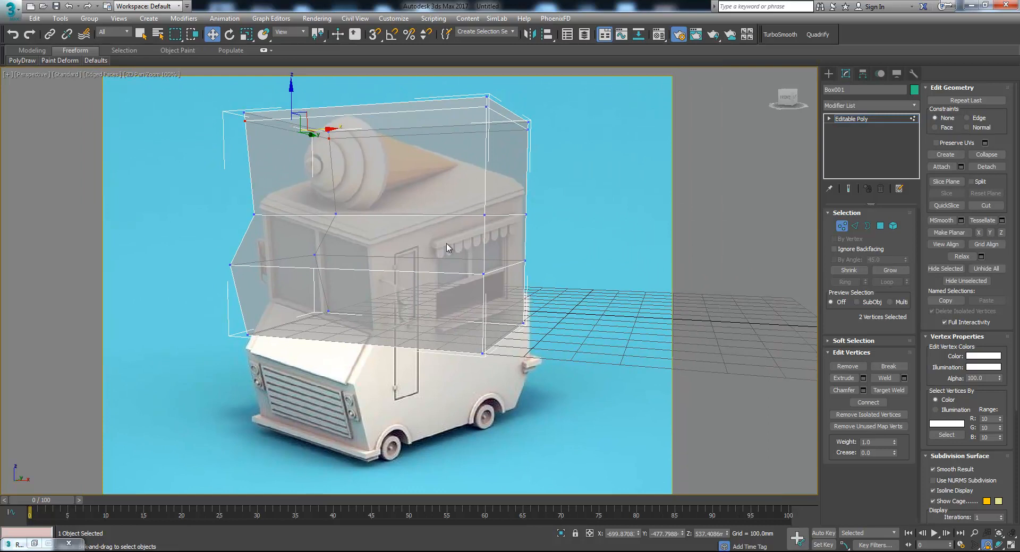
{"action": "left_click", "coordinate": [8, 74]}
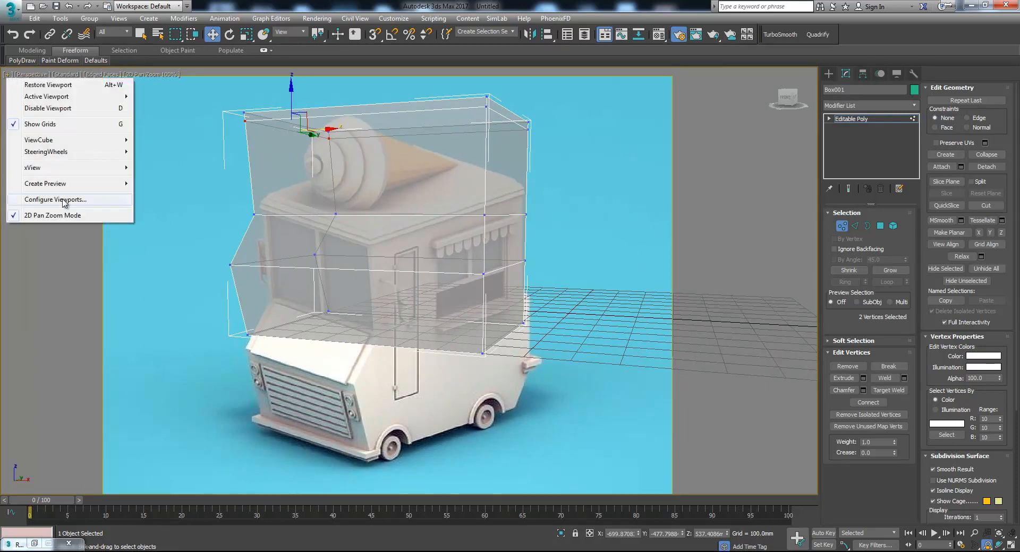
{"action": "left_click", "coordinate": [53, 215]}
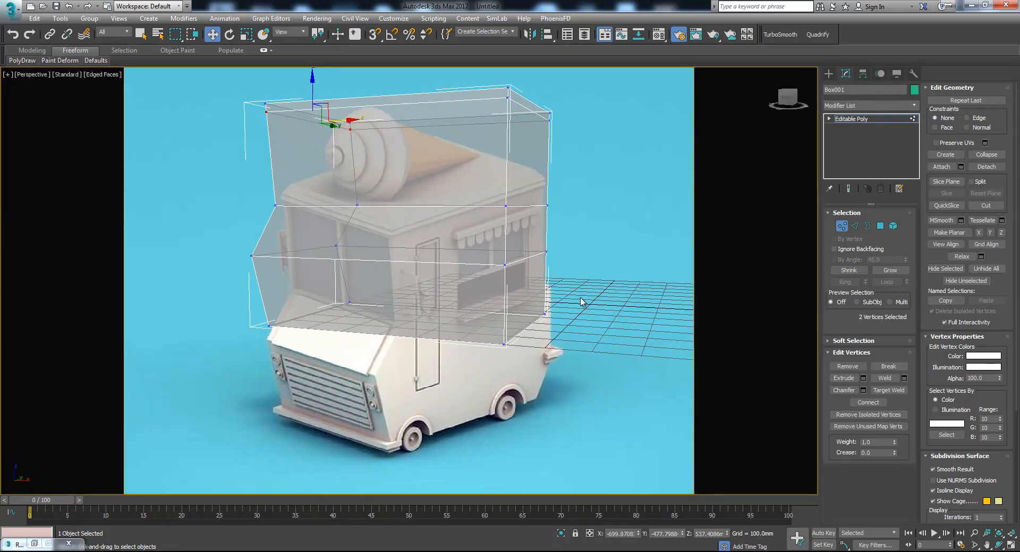
{"action": "scroll", "coordinate": [581, 296], "scroll_direction": "up", "scroll_amount": 4}
{"action": "middle_click_drag", "start_coordinate": [524, 329], "coordinate": [500, 315]}
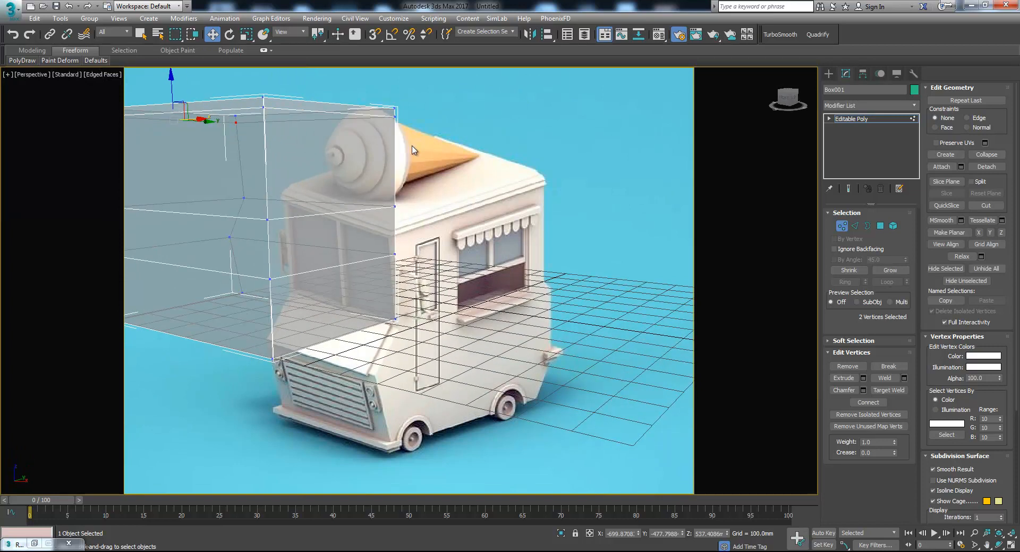
{"action": "middle_click_drag", "start_coordinate": [386, 298], "coordinate": [432, 308]}
Lower the rear edge of the lowest loop and pull it outward to shape the truck's back.
{"action": "key", "text": "2"}
{"action": "left_click", "coordinate": [392, 270]}
{"action": "left_click_drag", "start_coordinate": [411, 236], "coordinate": [435, 290]}
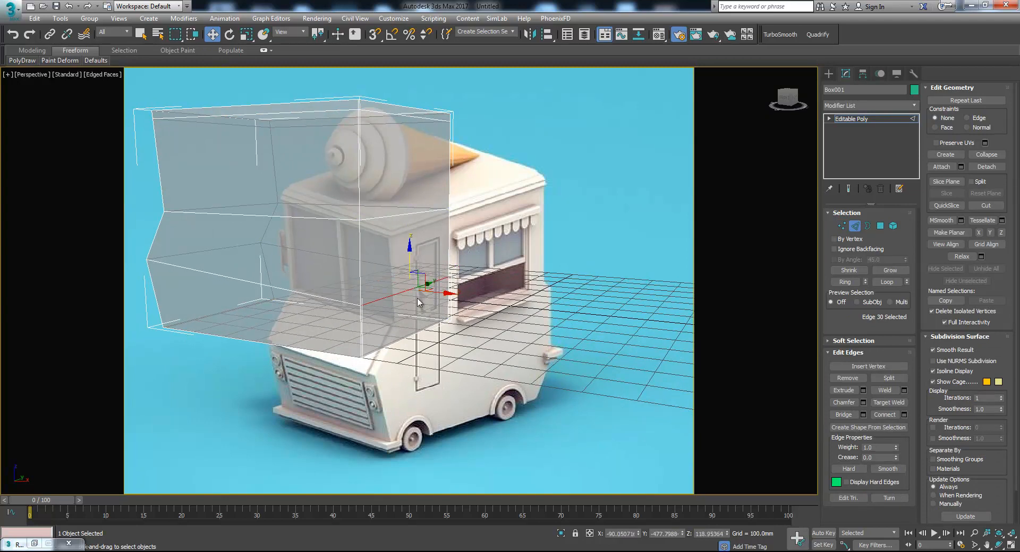
{"action": "middle_click_drag", "start_coordinate": [423, 307], "coordinate": [429, 305], "text": "alt"}
{"action": "left_click_drag", "start_coordinate": [451, 290], "coordinate": [466, 292]}
Connect the upper body's vertical edges with a single horizontal segment, with pinch and slide at 0.
{"action": "middle_click_drag", "start_coordinate": [466, 292], "coordinate": [432, 246], "text": "alt"}
{"action": "left_click_drag", "start_coordinate": [584, 160], "coordinate": [144, 171]}
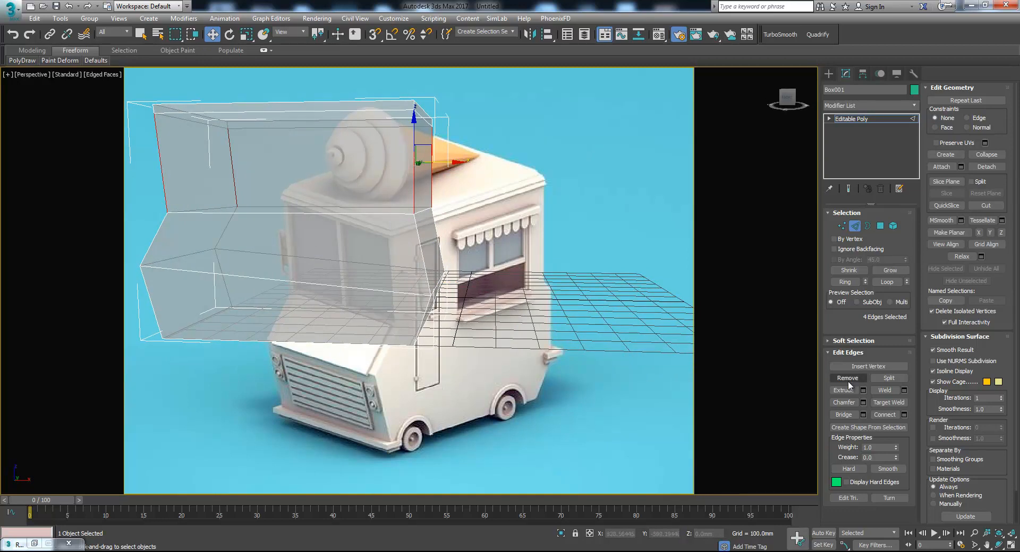
{"action": "left_click", "coordinate": [904, 414]}
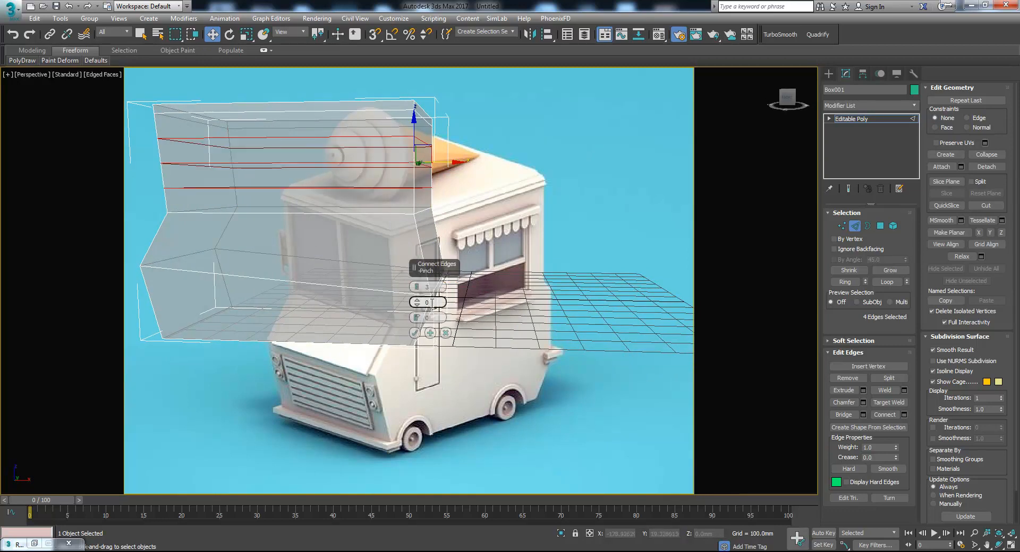
{"action": "double_click", "coordinate": [417, 290]}
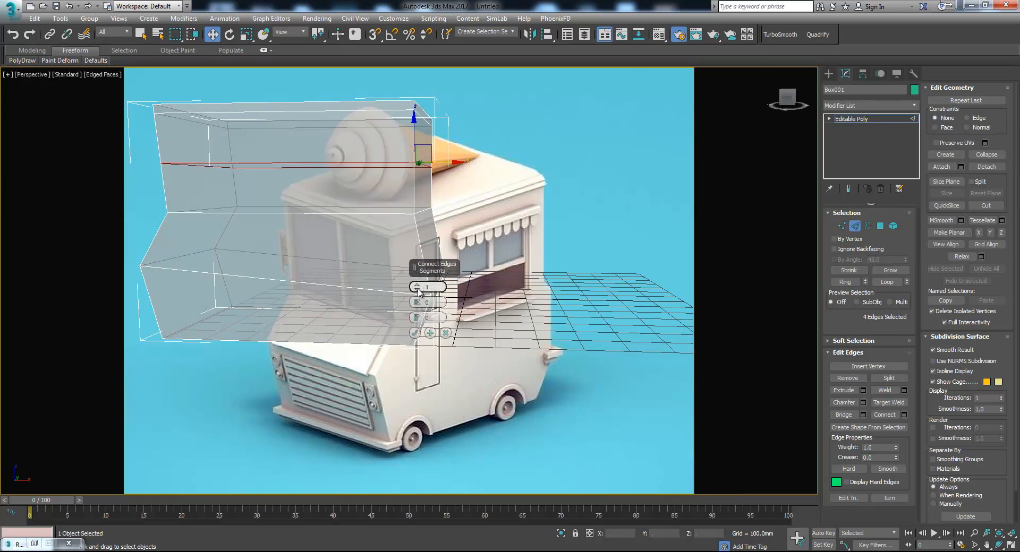
{"action": "left_click", "coordinate": [416, 333]}
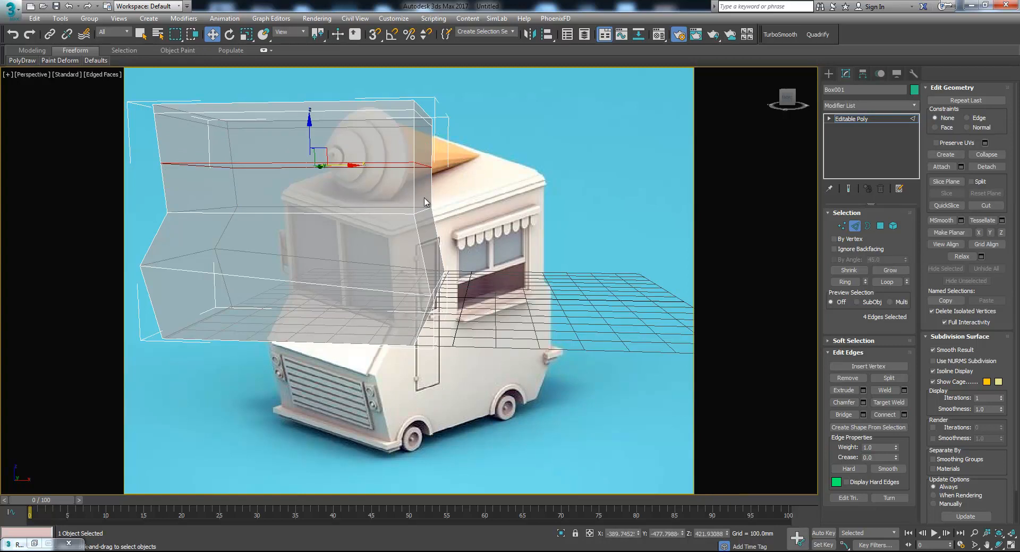
Lower the new loop's rear edge close to the rear shoulder edge, and pull that shoulder edge outward to form a ledge.
{"action": "left_click", "coordinate": [428, 169]}
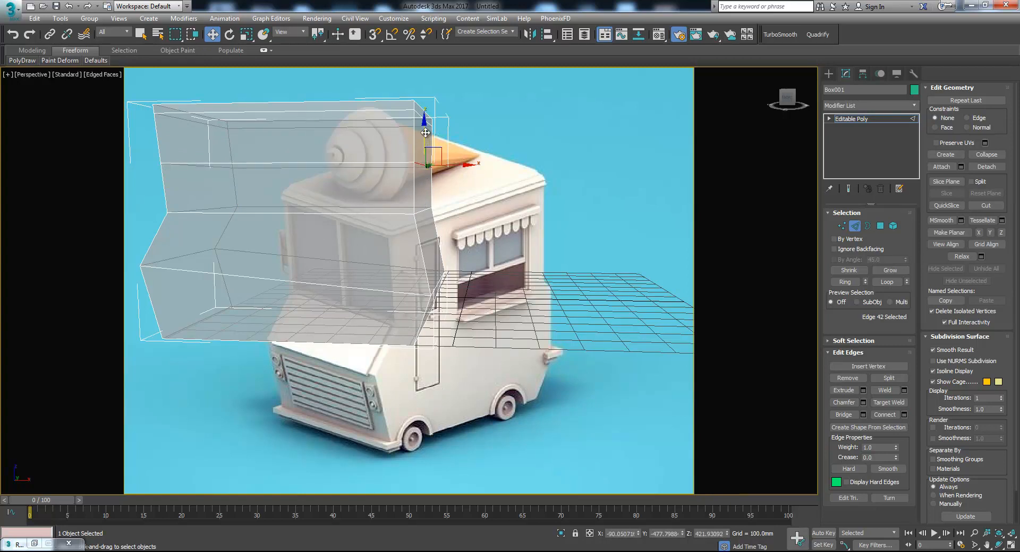
{"action": "left_click_drag", "start_coordinate": [426, 132], "coordinate": [431, 167]}
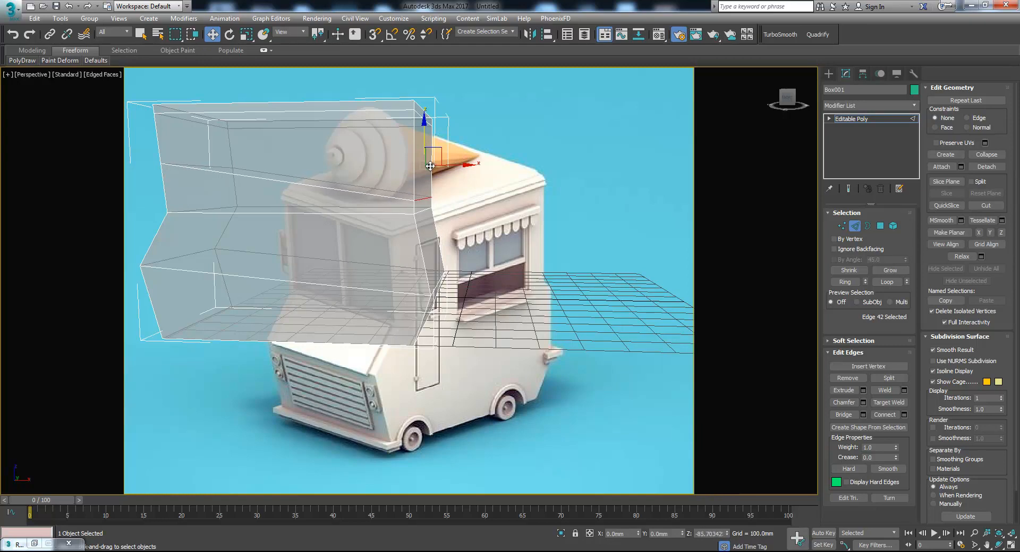
{"action": "left_click", "coordinate": [426, 211]}
{"action": "left_click_drag", "start_coordinate": [426, 213], "coordinate": [468, 223]}
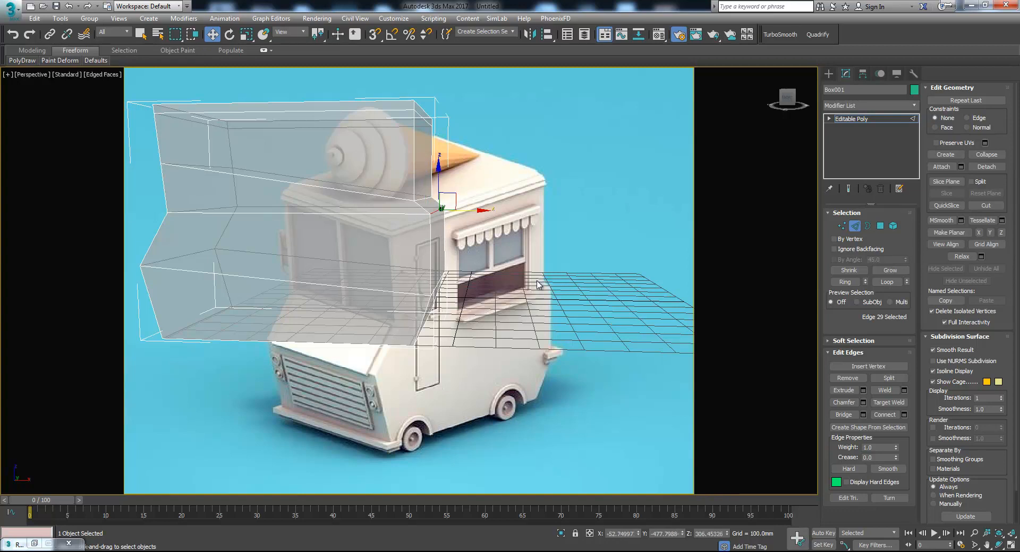
{"action": "left_click", "coordinate": [556, 358]}
Lower the new loop's front edge to just above the base of the windshield.
{"action": "middle_click_drag", "start_coordinate": [466, 250], "coordinate": [629, 423], "text": "alt"}
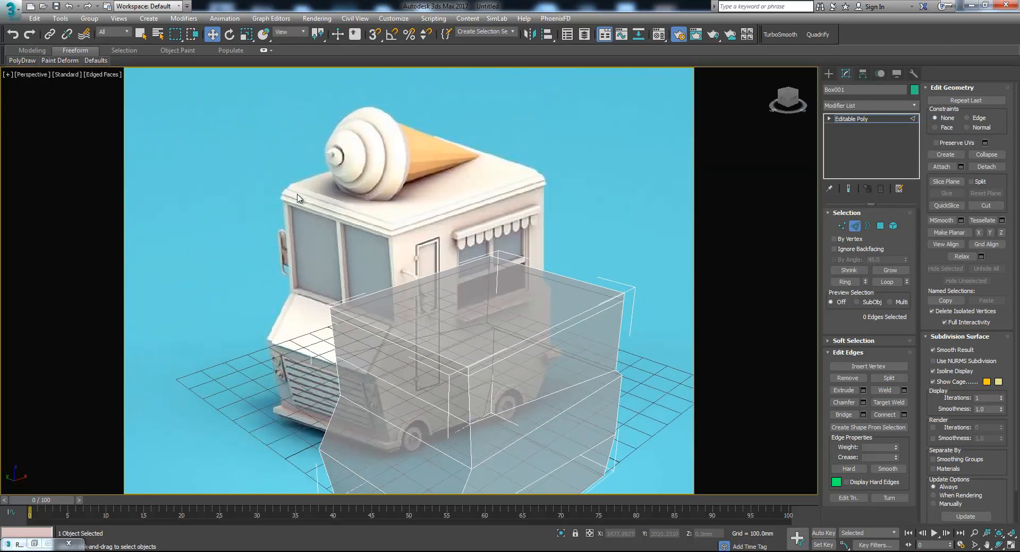
{"action": "middle_click_drag", "start_coordinate": [445, 276], "coordinate": [322, 178]}
{"action": "middle_click_drag", "start_coordinate": [361, 238], "coordinate": [338, 235], "text": "alt"}
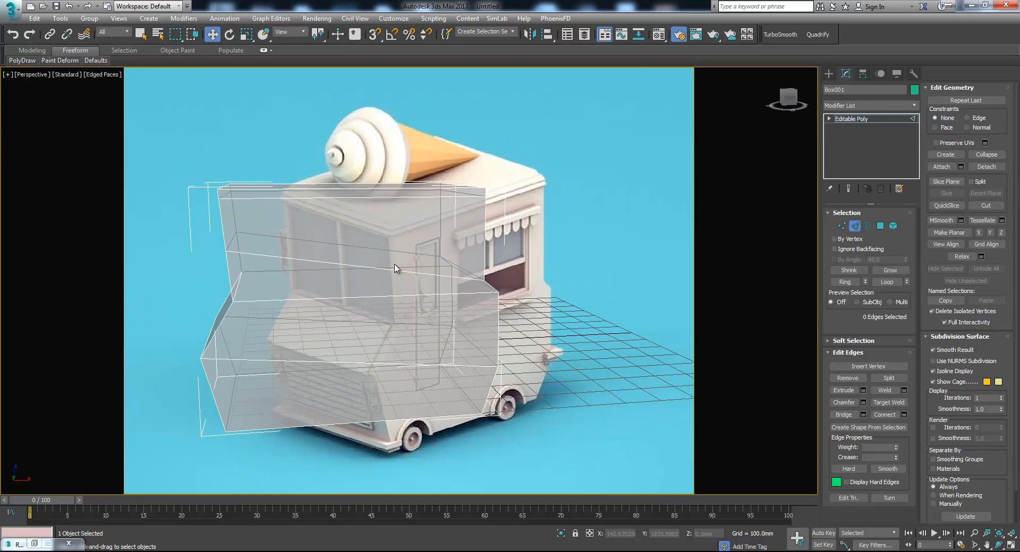
{"action": "middle_click_drag", "start_coordinate": [300, 261], "coordinate": [319, 256], "text": "alt"}
{"action": "left_click", "coordinate": [248, 241]}
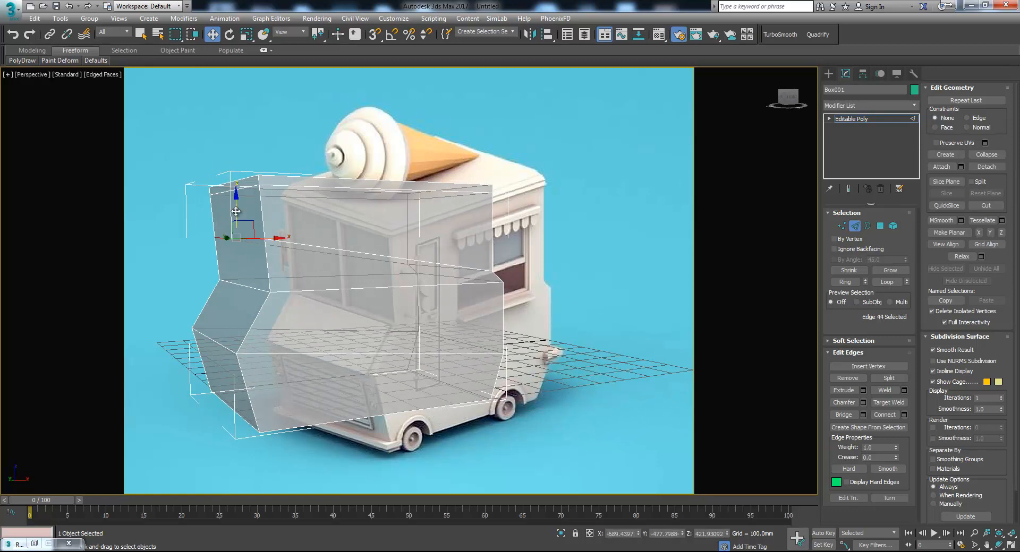
{"action": "left_click_drag", "start_coordinate": [235, 211], "coordinate": [349, 287]}
Make the lowered edge loop planar in Z so it runs level around the body.
{"action": "key", "text": "alt+w"}
{"action": "middle_click_drag", "start_coordinate": [666, 235], "coordinate": [393, 178]}
{"action": "middle_click_drag", "start_coordinate": [395, 179], "coordinate": [559, 192]}
{"action": "double_click", "coordinate": [626, 173]}
{"action": "left_click", "coordinate": [1002, 232]}
In the Front view, shift the level loop's two front vertices inward onto the windshield slope.
{"action": "middle_click_drag", "start_coordinate": [531, 211], "coordinate": [616, 226]}
{"action": "key", "text": "1"}
{"action": "left_click_drag", "start_coordinate": [505, 178], "coordinate": [543, 196]}
{"action": "scroll", "coordinate": [542, 201], "scroll_direction": "up", "scroll_amount": 3}
{"action": "scroll", "coordinate": [543, 196], "scroll_direction": "down", "scroll_amount": 3}
{"action": "middle_click_drag", "start_coordinate": [570, 211], "coordinate": [582, 247]}
{"action": "scroll", "coordinate": [524, 98], "scroll_direction": "down", "scroll_amount": 2}
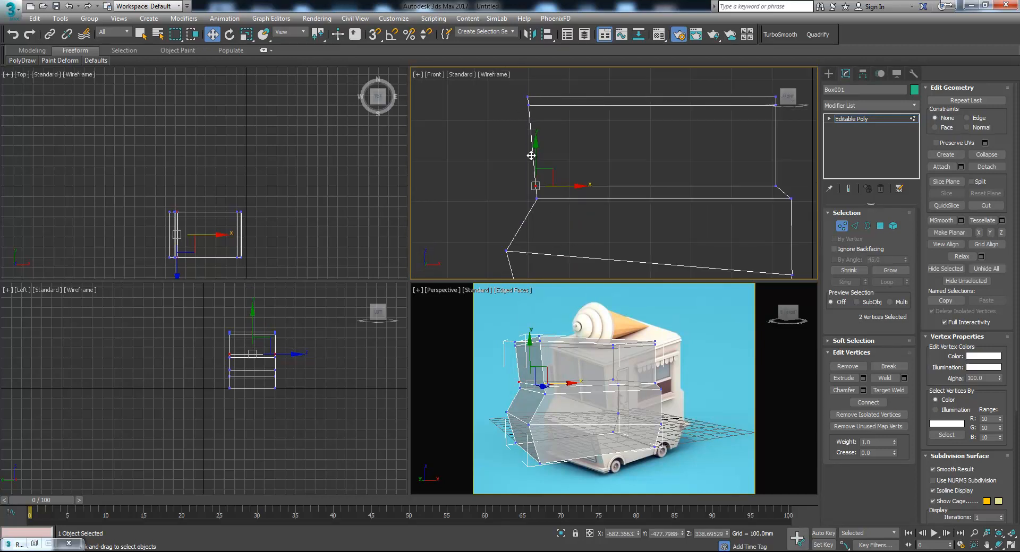
Select the ring of lengthwise body edges and connect it with one vertical segment.
{"action": "middle_click", "coordinate": [629, 388]}
{"action": "middle_click_drag", "start_coordinate": [644, 398], "coordinate": [644, 418], "text": "alt"}
{"action": "key", "text": "alt+w"}
{"action": "scroll", "coordinate": [455, 327], "scroll_direction": "up", "scroll_amount": 4}
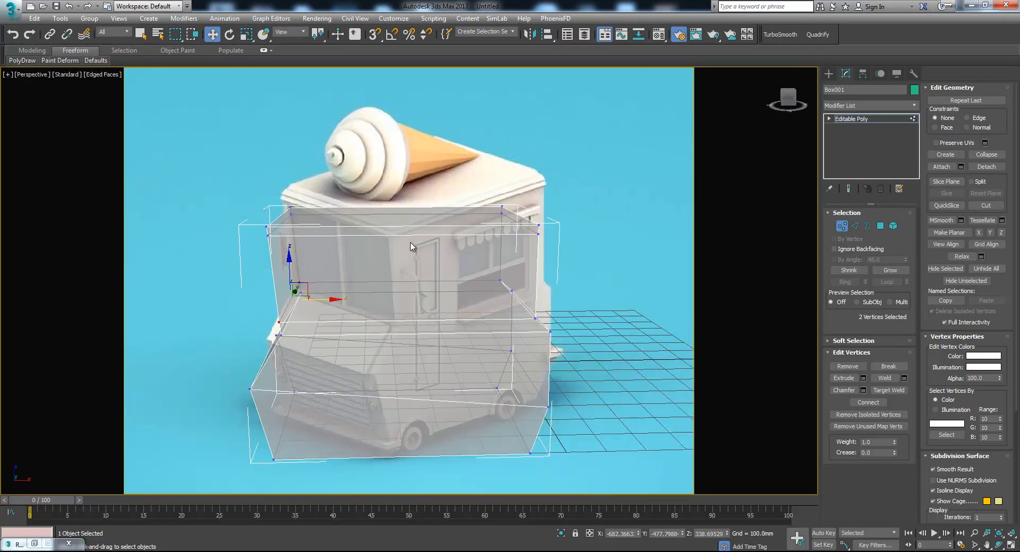
{"action": "key", "text": "2"}
{"action": "left_click", "coordinate": [417, 235]}
{"action": "left_click", "coordinate": [845, 282]}
{"action": "middle_click_drag", "start_coordinate": [434, 122], "coordinate": [452, 260], "text": "alt"}
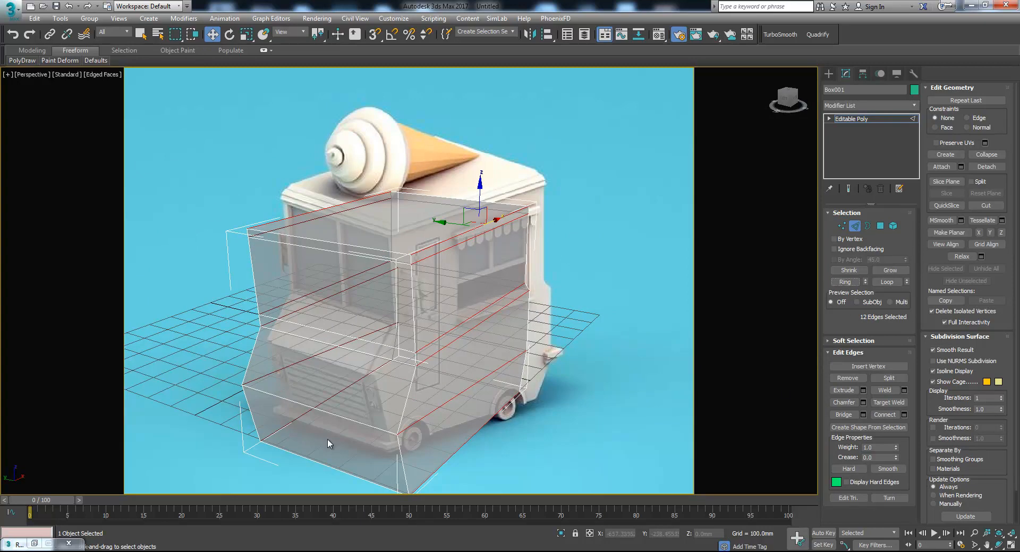
{"action": "middle_click_drag", "start_coordinate": [537, 315], "coordinate": [801, 368], "text": "alt"}
{"action": "left_click", "coordinate": [904, 414]}
{"action": "mouse_move", "coordinate": [537, 361]}
{"action": "middle_mouse_down", "text": "alt"}
{"action": "mouse_move", "coordinate": [518, 357]}
{"action": "mouse_move", "coordinate": [534, 360]}
{"action": "middle_mouse_up", "text": "alt"}
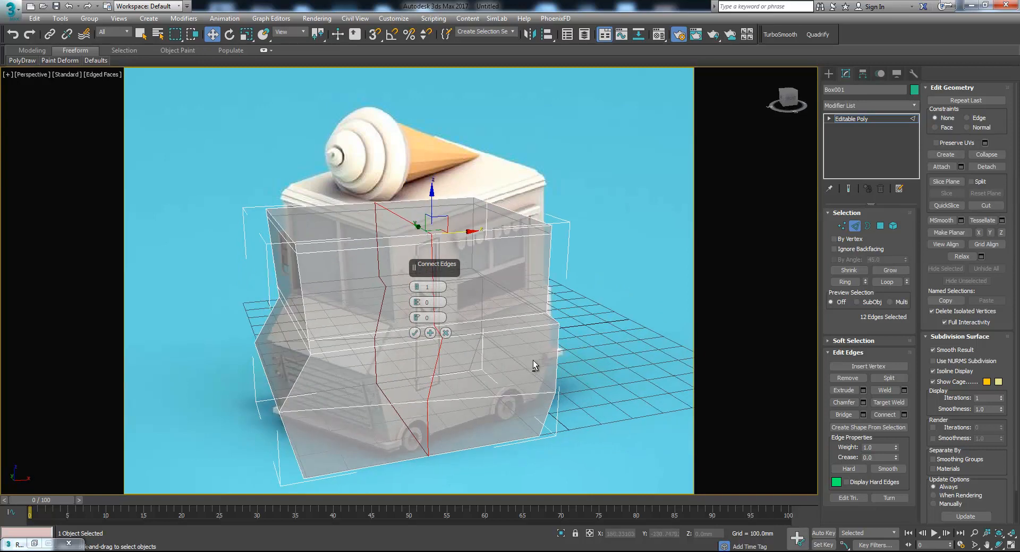
{"action": "left_click", "coordinate": [414, 333]}
Move the vertical loop toward the rear and make it planar in X.
{"action": "left_click_drag", "start_coordinate": [431, 307], "coordinate": [446, 305]}
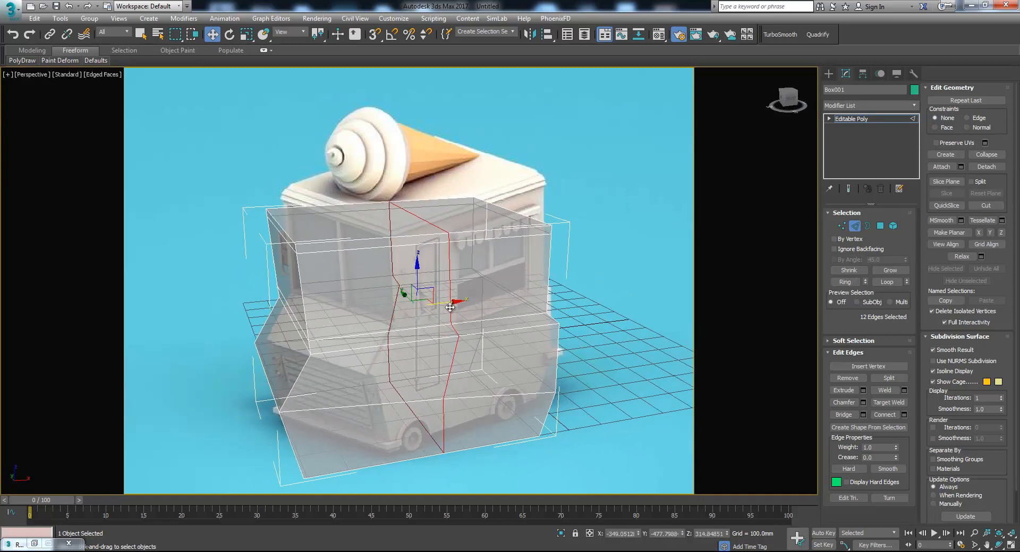
{"action": "middle_click_drag", "start_coordinate": [463, 314], "coordinate": [451, 316], "text": "alt"}
{"action": "middle_click_drag", "start_coordinate": [431, 378], "coordinate": [431, 273], "text": "alt"}
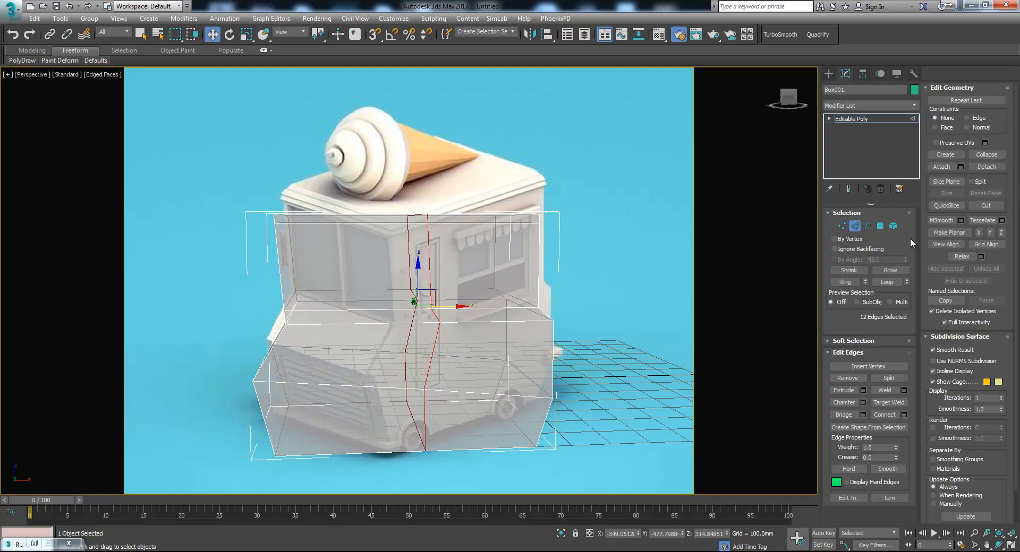
{"action": "left_click", "coordinate": [979, 233]}
{"action": "middle_click_drag", "start_coordinate": [524, 339], "coordinate": [455, 334], "text": "alt"}
{"action": "left_click_drag", "start_coordinate": [432, 308], "coordinate": [463, 312]}
Chamfer the vertical loop by about 109 mm to split it into two loops framing the side window.
{"action": "left_click", "coordinate": [862, 402]}
{"action": "left_click_drag", "start_coordinate": [417, 303], "coordinate": [418, 268]}
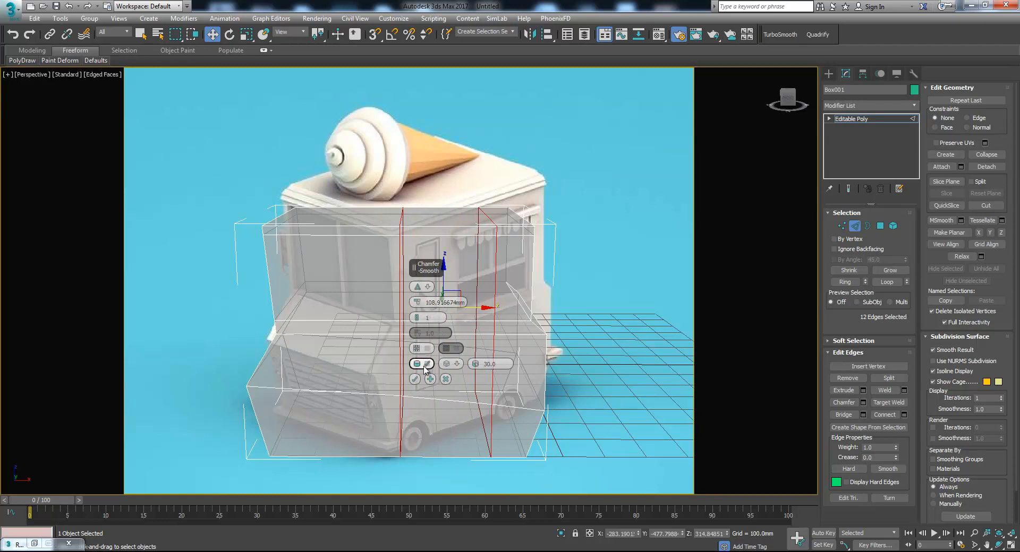
{"action": "left_click", "coordinate": [415, 379]}
Move the rear one of the two vertical loops about 34 mm toward the back of the truck.
{"action": "middle_click_drag", "start_coordinate": [473, 354], "coordinate": [376, 348]}
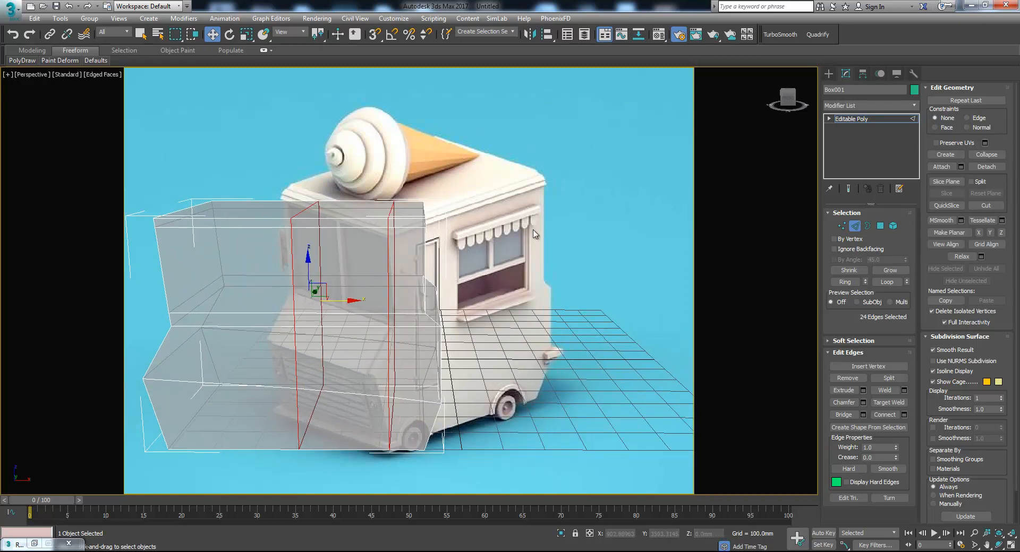
{"action": "double_click", "coordinate": [388, 294]}
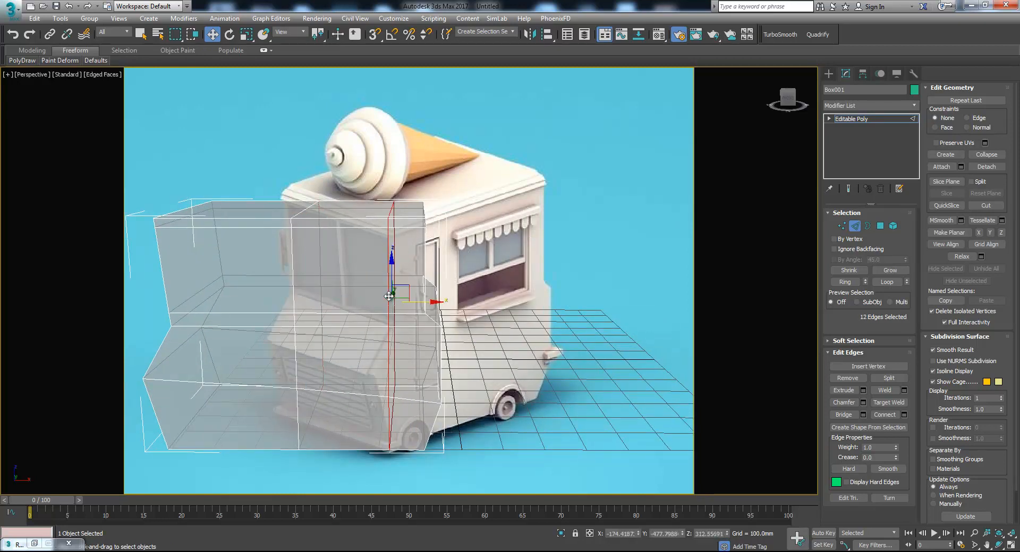
{"action": "middle_click_drag", "start_coordinate": [389, 294], "coordinate": [407, 303], "text": "alt"}
{"action": "left_click_drag", "start_coordinate": [426, 296], "coordinate": [438, 298]}
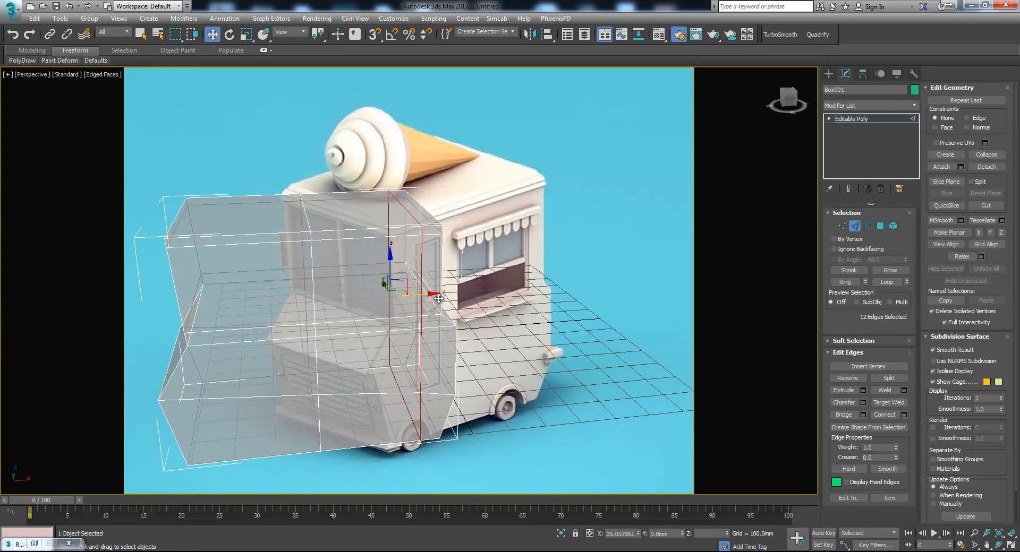
{"action": "middle_click_drag", "start_coordinate": [389, 306], "coordinate": [436, 272]}
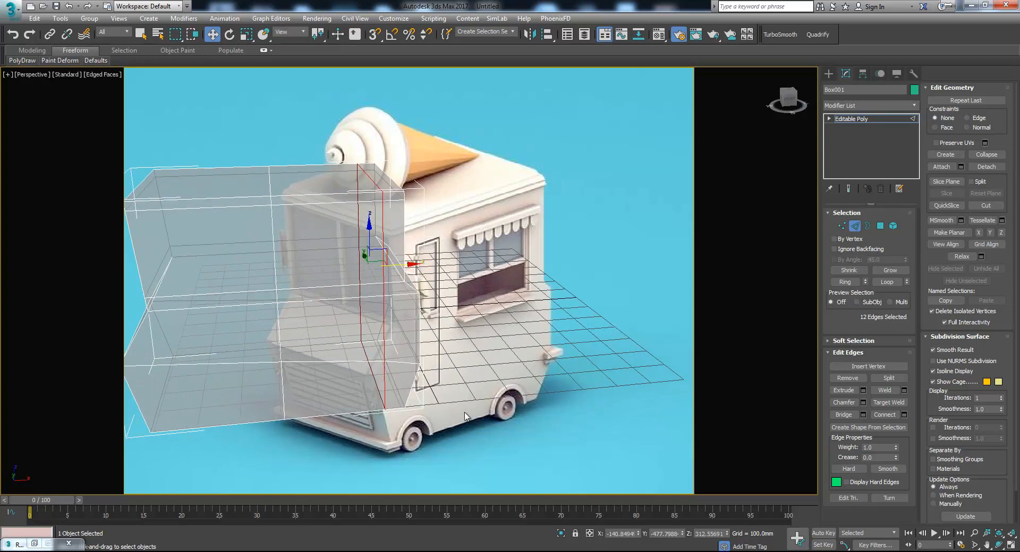
Move the front vertical loop about 12 mm toward the front of the truck.
{"action": "middle_click_drag", "start_coordinate": [281, 332], "coordinate": [315, 336], "text": "alt"}
{"action": "double_click", "coordinate": [316, 331]}
{"action": "left_click_drag", "start_coordinate": [300, 269], "coordinate": [296, 273]}
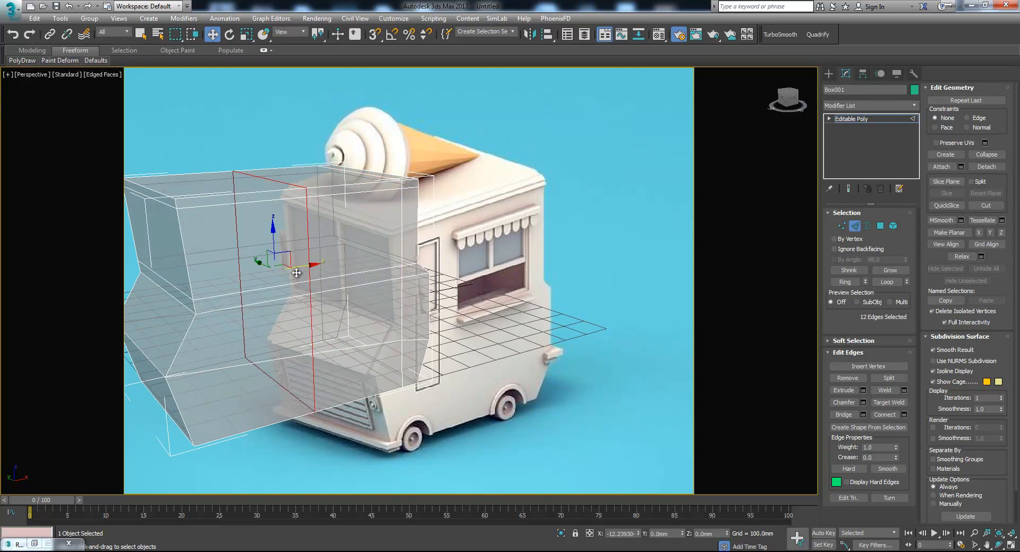
{"action": "middle_click_drag", "start_coordinate": [340, 302], "coordinate": [371, 326], "text": "alt"}
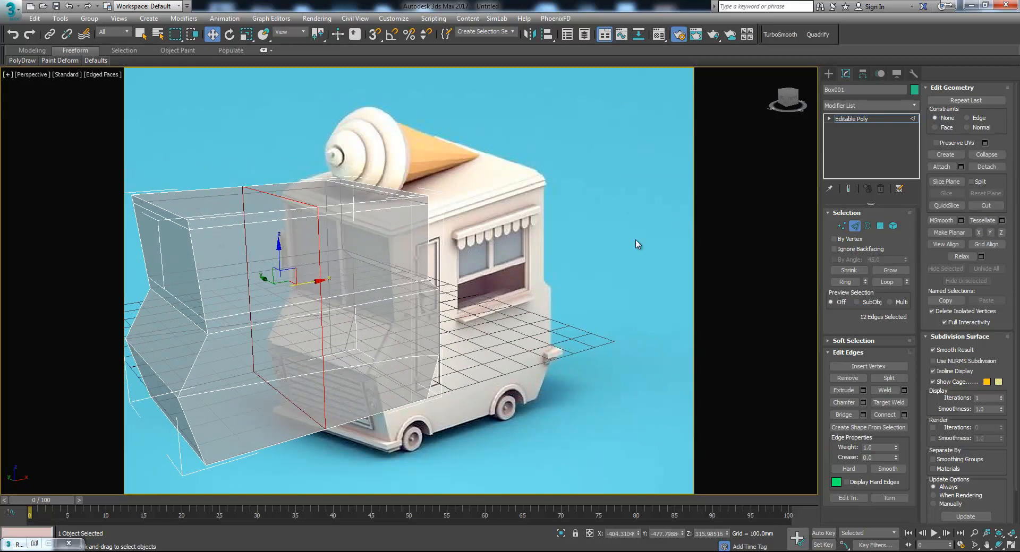
Select the horizontal edge loop just below the roof and lower it about 29 mm.
{"action": "left_click", "coordinate": [879, 226]}
{"action": "left_click", "coordinate": [398, 294]}
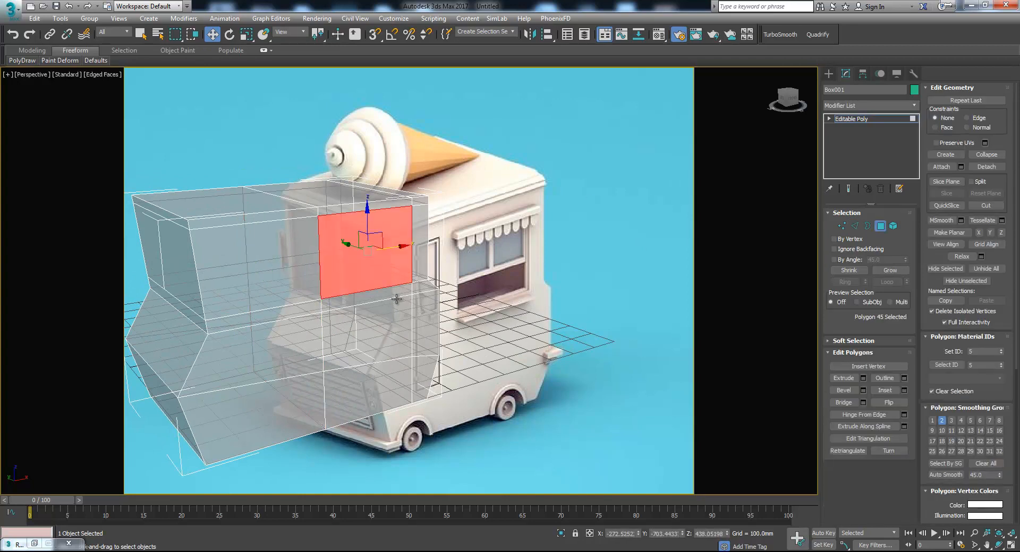
{"action": "key", "text": "2"}
{"action": "double_click", "coordinate": [353, 212]}
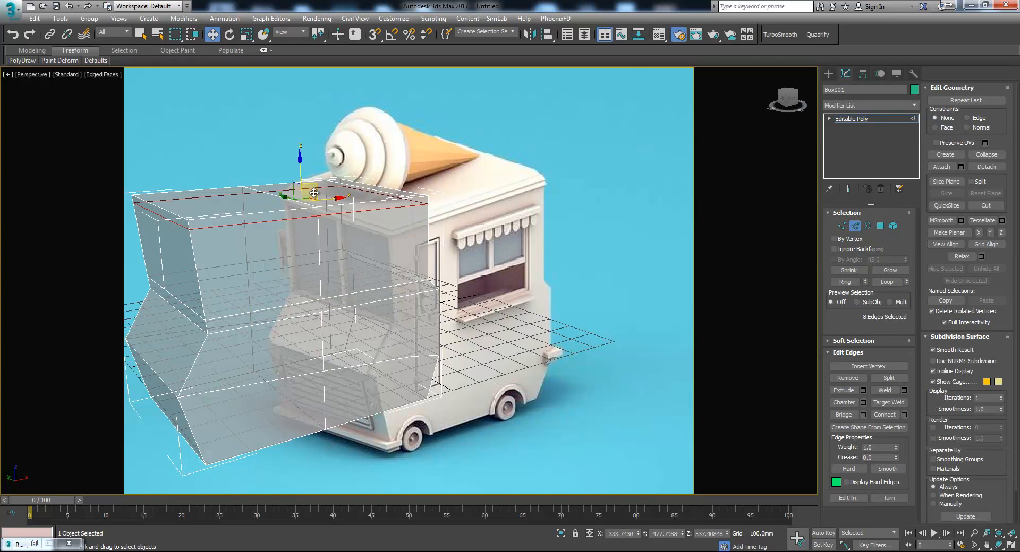
{"action": "left_click_drag", "start_coordinate": [301, 169], "coordinate": [300, 182]}
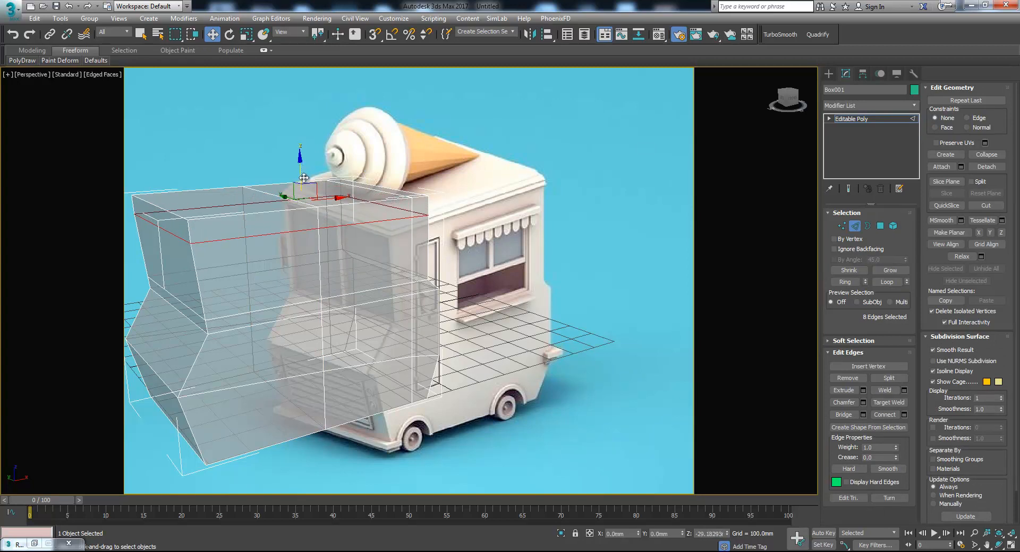
In the Front view, nudge the front edge below the roof inward onto the windshield slope.
{"action": "left_click", "coordinate": [171, 233]}
{"action": "key", "text": "alt+w"}
{"action": "middle_click_drag", "start_coordinate": [528, 153], "coordinate": [559, 205]}
{"action": "scroll", "coordinate": [568, 183], "scroll_direction": "up", "scroll_amount": 2}
{"action": "left_click_drag", "start_coordinate": [587, 164], "coordinate": [589, 167]}
{"action": "middle_click_drag", "start_coordinate": [683, 238], "coordinate": [604, 173]}
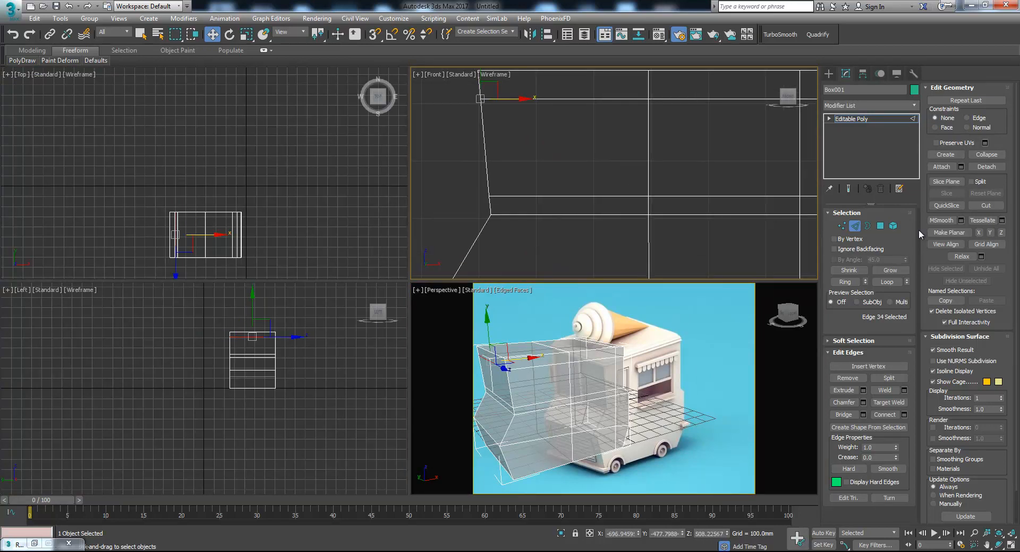
Select the two window polygons on each side of the body and extrude them inward about 19 mm.
{"action": "left_click", "coordinate": [881, 226]}
{"action": "right_click", "coordinate": [738, 425]}
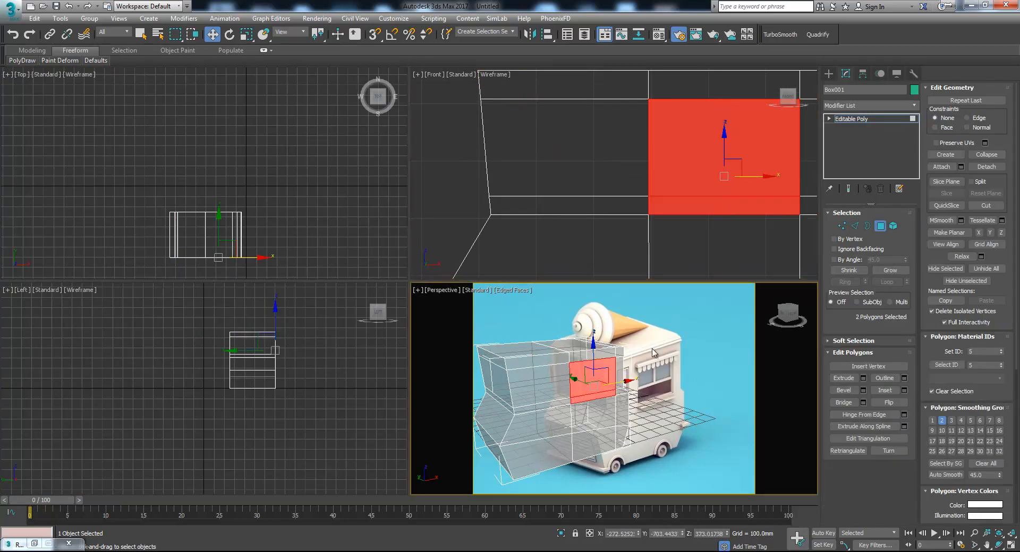
{"action": "key", "text": "alt+w"}
{"action": "middle_click_drag", "start_coordinate": [446, 338], "coordinate": [290, 301], "text": "alt"}
{"action": "left_click", "coordinate": [290, 302], "text": "ctrl"}
{"action": "left_click", "coordinate": [291, 319], "text": "ctrl"}
{"action": "middle_click_drag", "start_coordinate": [453, 320], "coordinate": [313, 325], "text": "alt"}
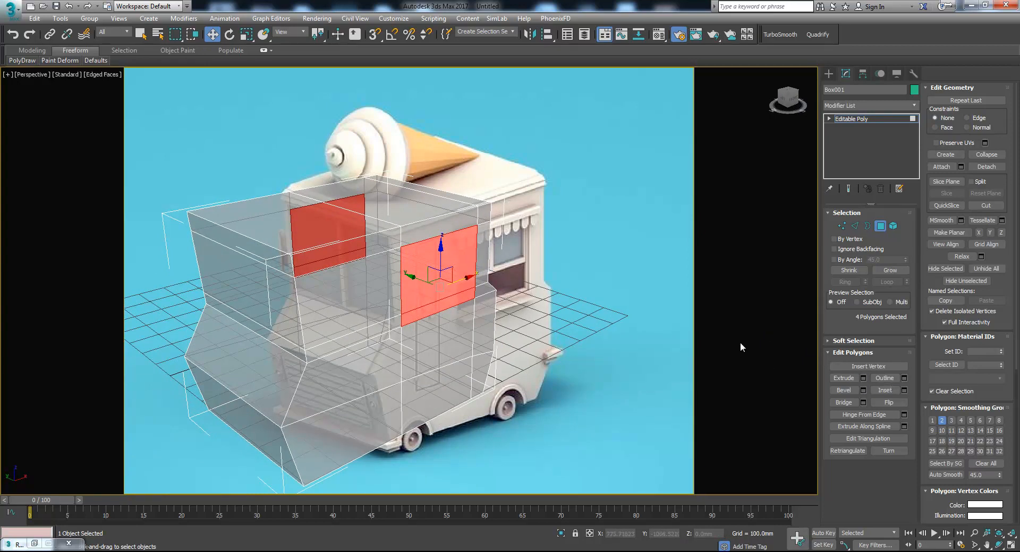
{"action": "left_click", "coordinate": [863, 379]}
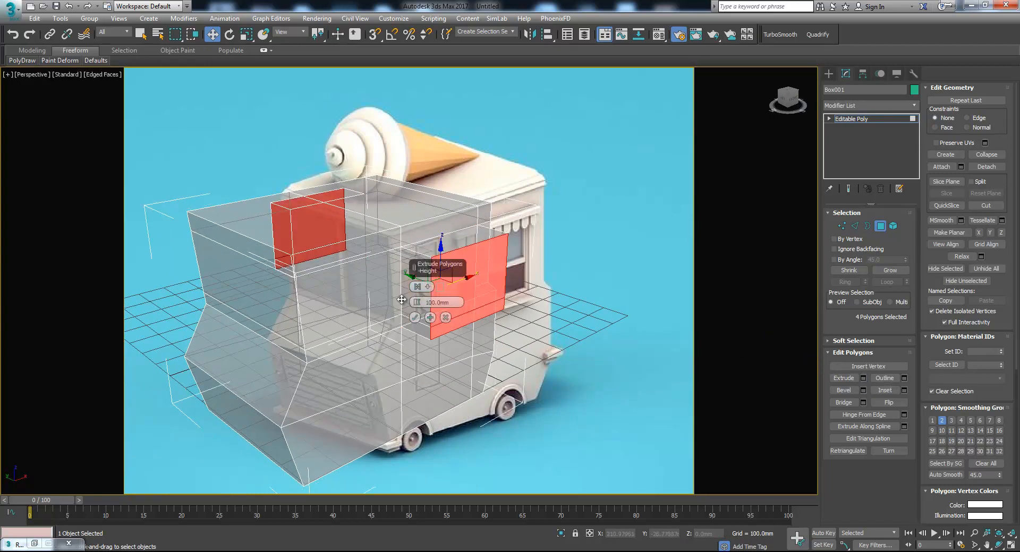
{"action": "left_click_drag", "start_coordinate": [418, 303], "coordinate": [421, 340]}
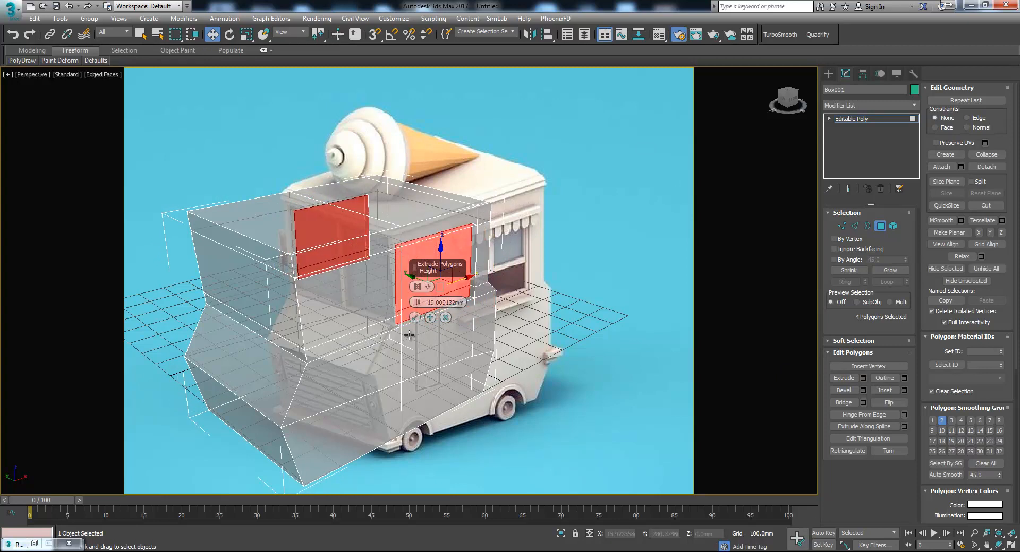
{"action": "left_click", "coordinate": [415, 317]}
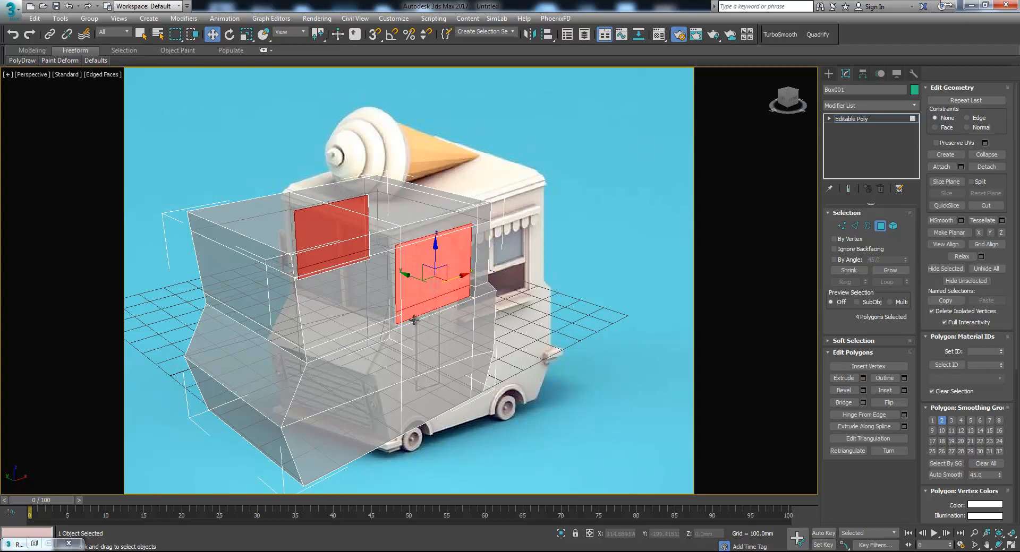
Detach the recessed window polygons as a separate object named Object001 and select that object.
{"action": "left_click", "coordinate": [366, 252]}
{"action": "left_click", "coordinate": [985, 166]}
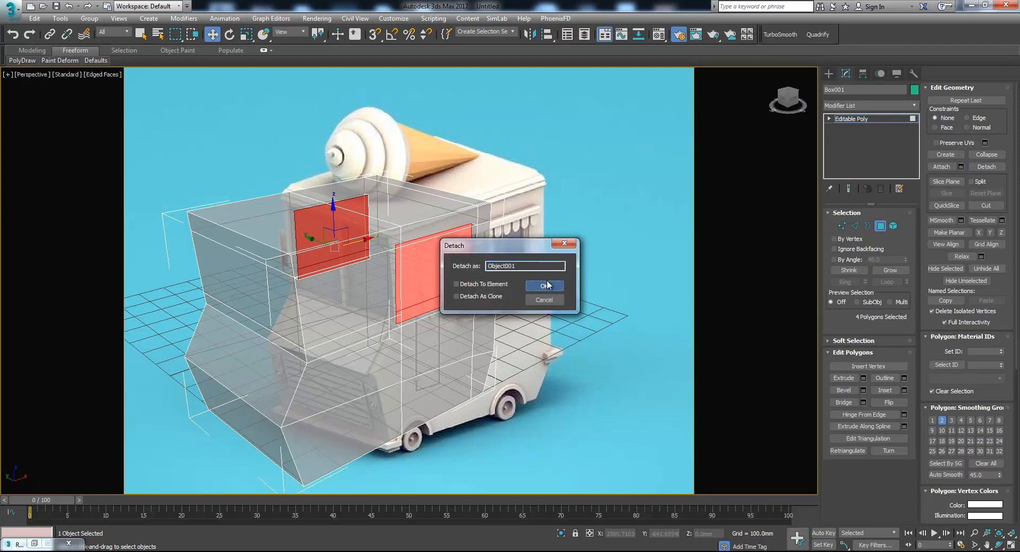
{"action": "key", "text": "Return"}
{"action": "left_click", "coordinate": [872, 227]}
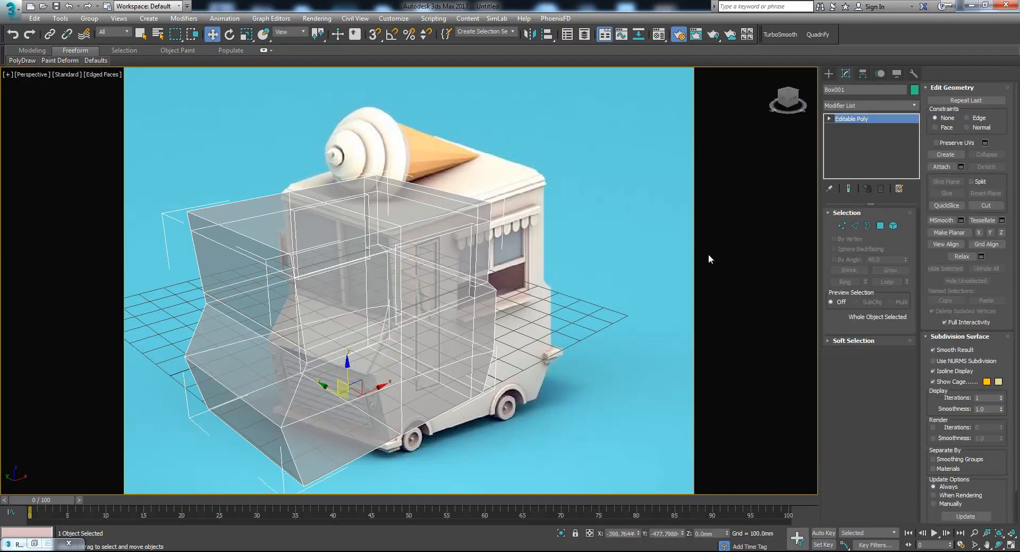
{"action": "left_click", "coordinate": [631, 273]}
{"action": "left_click", "coordinate": [433, 274]}
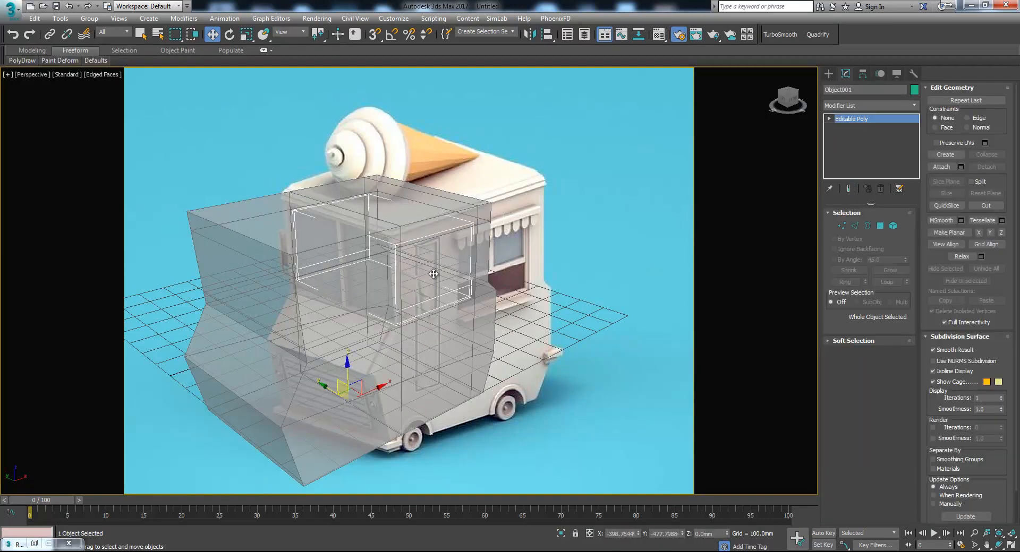
Turn off the see-through display of the truck body and reselect the detached window object.
{"action": "middle_click_drag", "start_coordinate": [433, 274], "coordinate": [381, 231]}
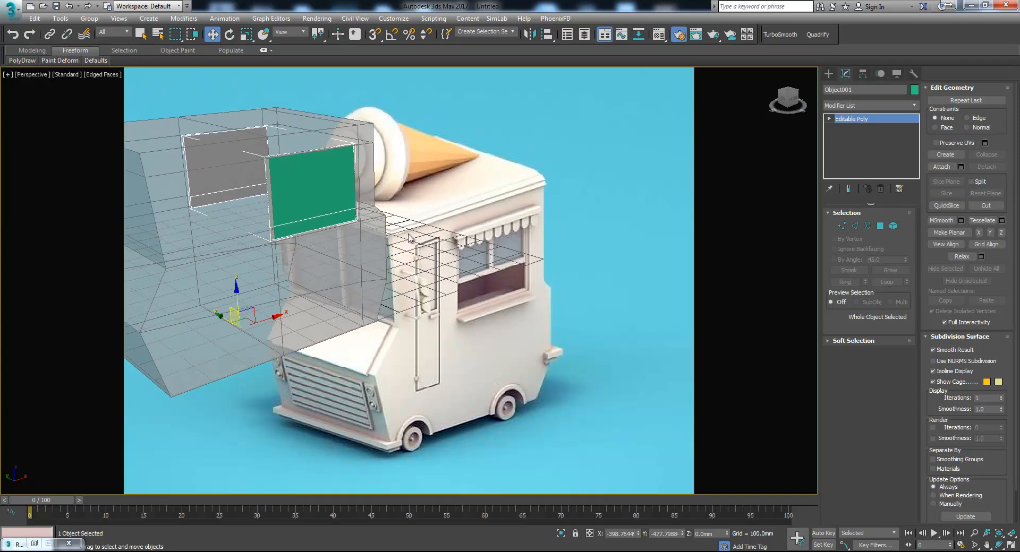
{"action": "scroll", "coordinate": [382, 232], "scroll_direction": "up", "scroll_amount": 5}
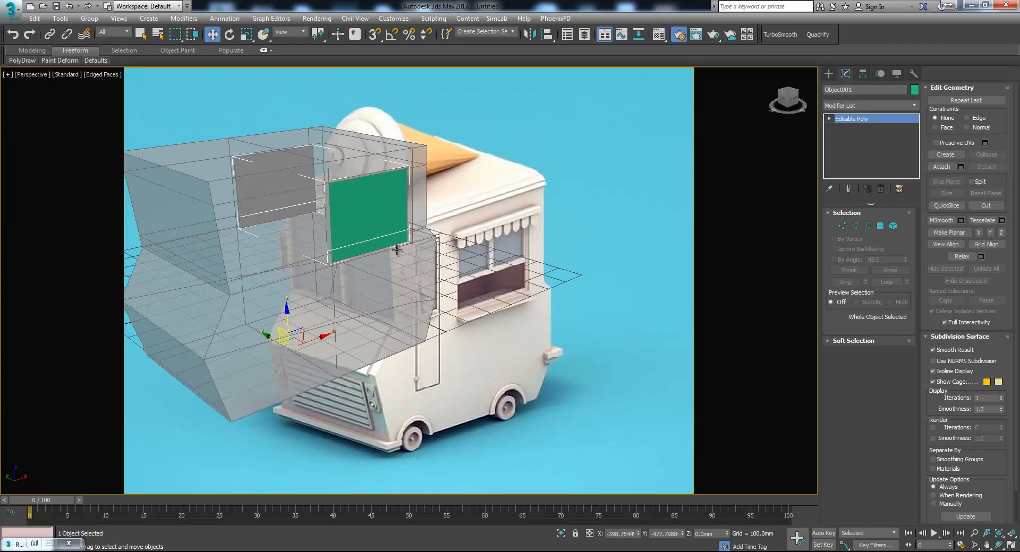
{"action": "scroll", "coordinate": [417, 225], "scroll_direction": "down", "scroll_amount": 4}
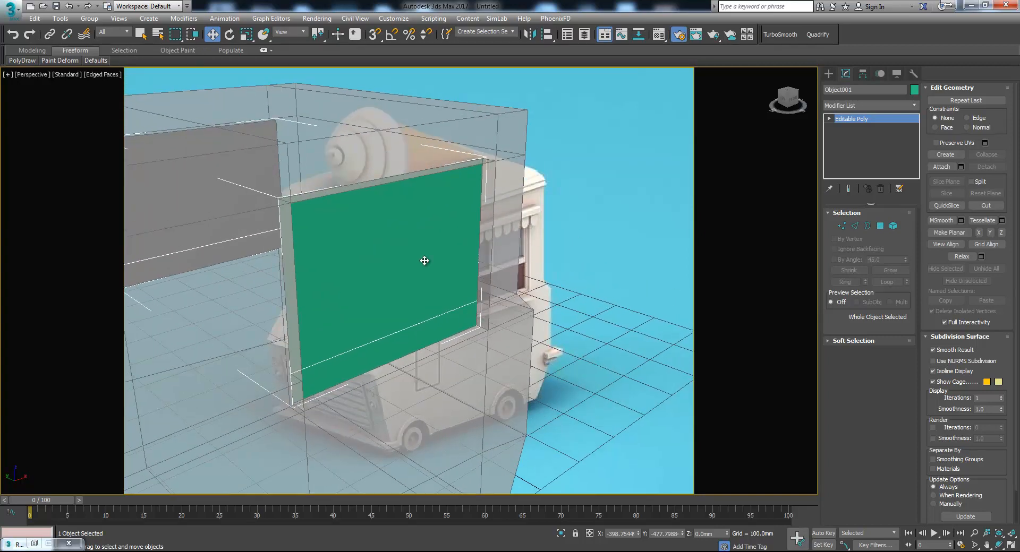
{"action": "left_click", "coordinate": [867, 226]}
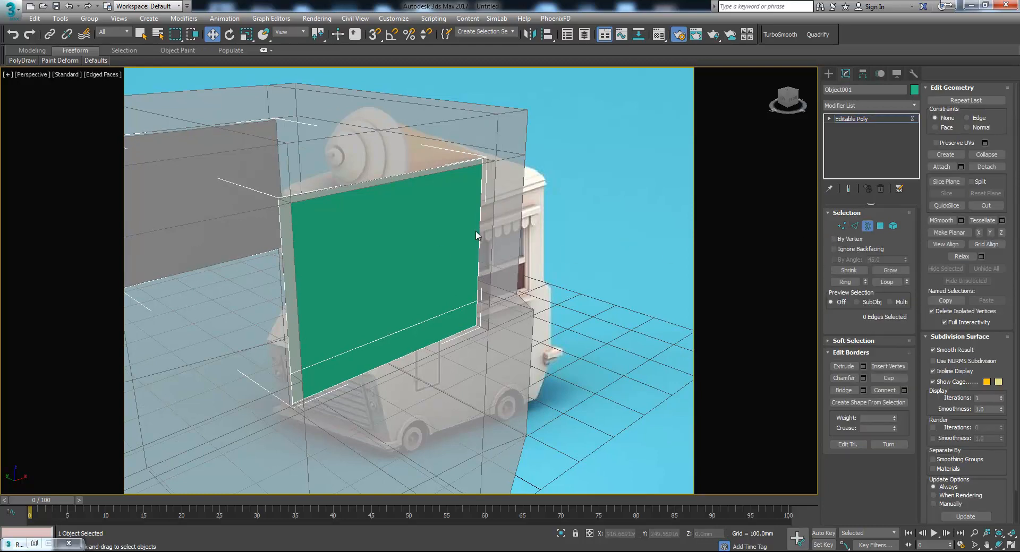
{"action": "left_click", "coordinate": [866, 226]}
{"action": "left_click", "coordinate": [499, 269]}
{"action": "key", "text": "alt+x"}
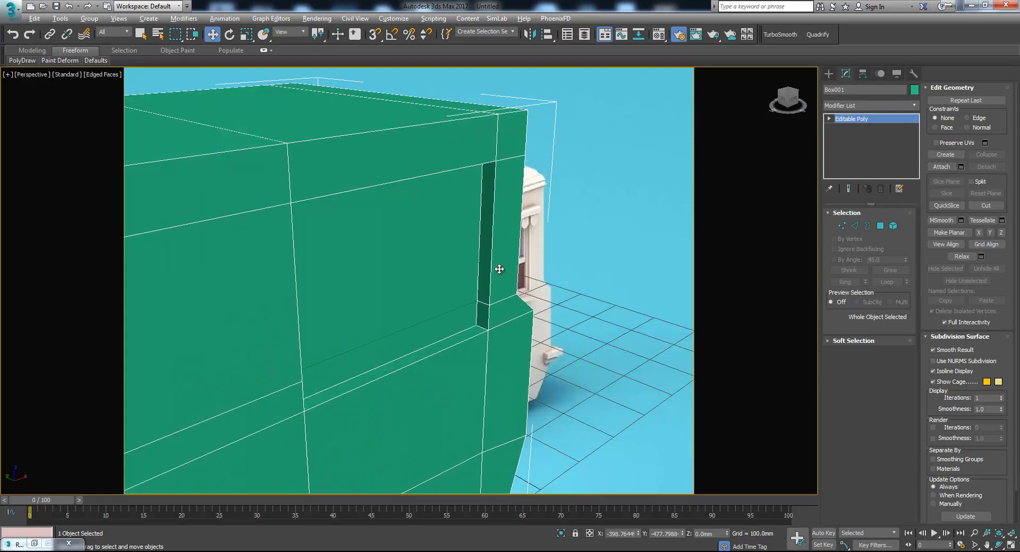
{"action": "left_click", "coordinate": [446, 270]}
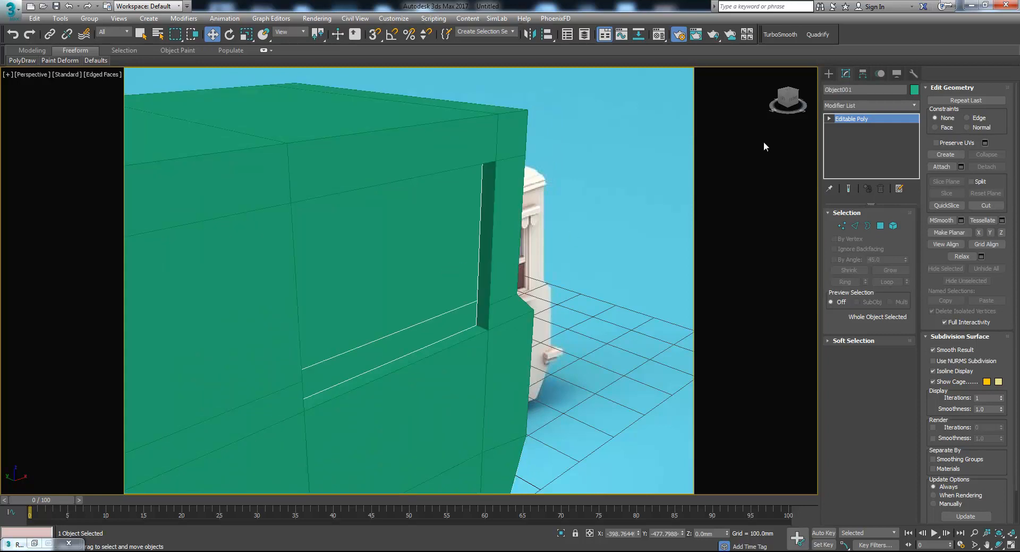
Change the window object's display color to light blue so it contrasts with the green body.
{"action": "left_click", "coordinate": [914, 89]}
{"action": "left_click", "coordinate": [530, 261]}
{"action": "left_click", "coordinate": [563, 340]}
{"action": "middle_click_drag", "start_coordinate": [529, 256], "coordinate": [397, 256]}
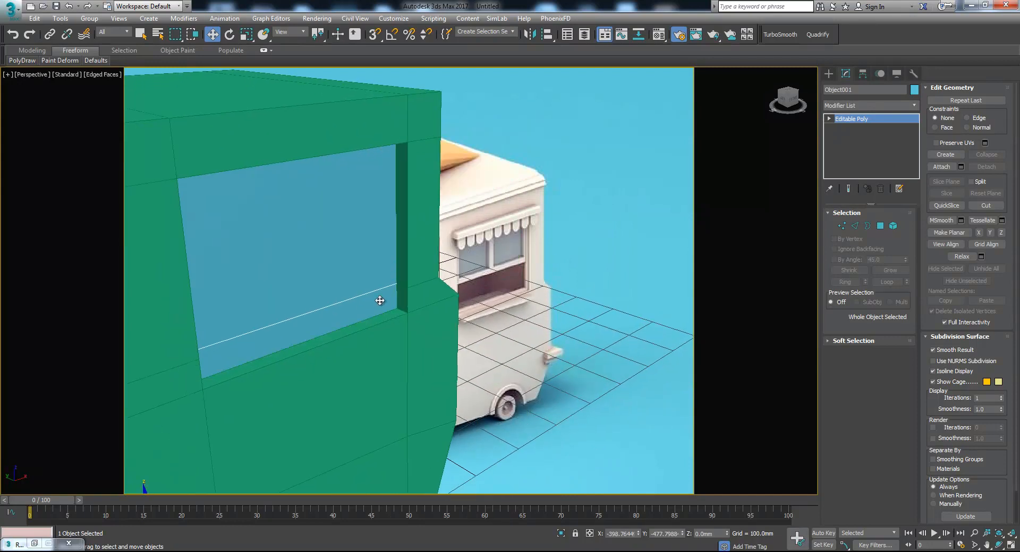
Remove the extra horizontal edge crossing the lower part of both window panels.
{"action": "key", "text": "F3"}
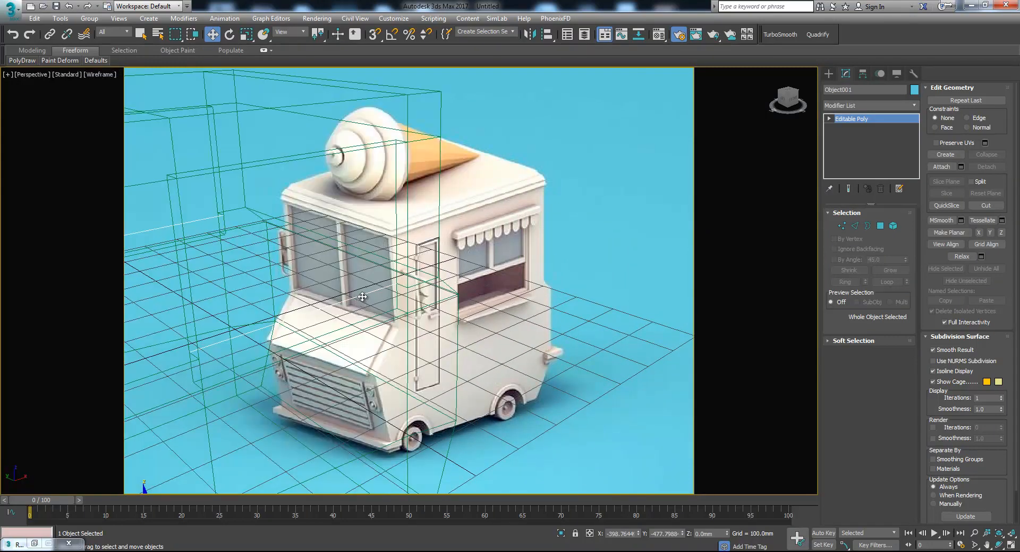
{"action": "key", "text": "2"}
{"action": "left_click", "coordinate": [363, 297]}
{"action": "middle_click_drag", "start_coordinate": [372, 300], "coordinate": [683, 286], "text": "alt"}
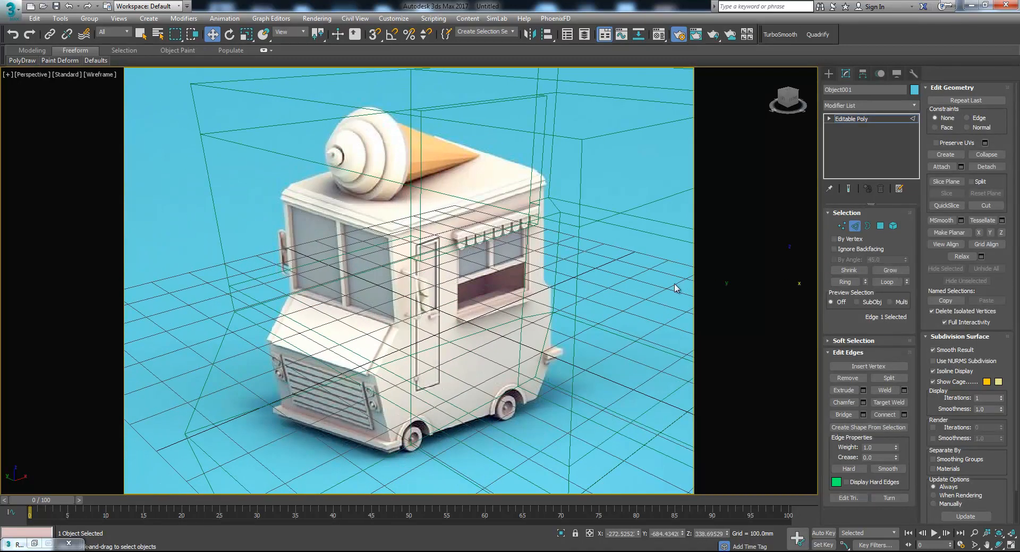
{"action": "middle_click_drag", "start_coordinate": [428, 250], "coordinate": [537, 237], "text": "alt"}
{"action": "key", "text": "F3"}
{"action": "left_click", "coordinate": [546, 288], "text": "ctrl"}
{"action": "key", "text": "BackSpace"}
{"action": "scroll", "coordinate": [467, 319], "scroll_direction": "down", "scroll_amount": 5}
Select both window polygons and extrude them about 15 mm.
{"action": "mouse_move", "coordinate": [466, 319]}
{"action": "middle_mouse_down", "text": "alt"}
{"action": "mouse_move", "coordinate": [505, 335]}
{"action": "mouse_move", "coordinate": [442, 318]}
{"action": "mouse_move", "coordinate": [462, 314]}
{"action": "middle_mouse_up", "text": "alt"}
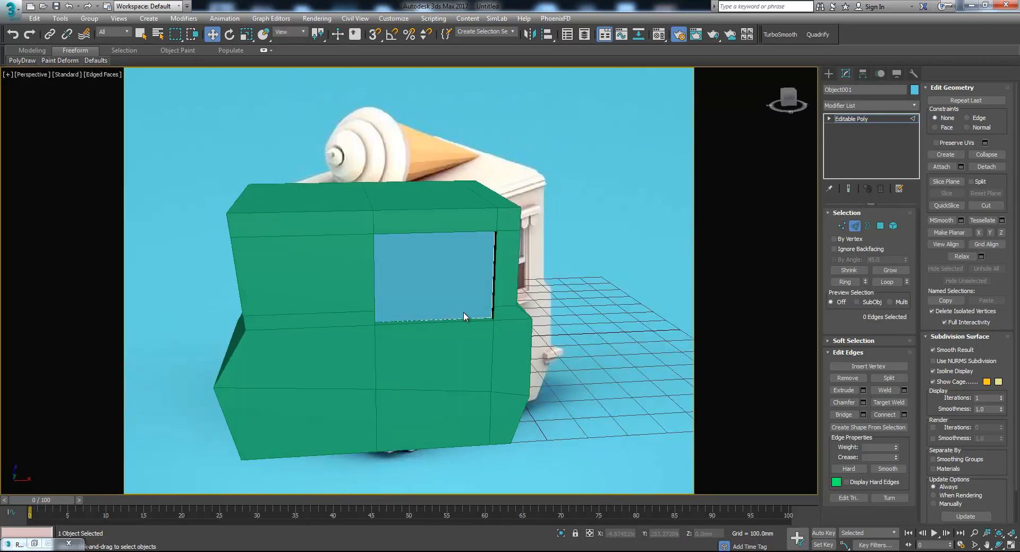
{"action": "scroll", "coordinate": [464, 312], "scroll_direction": "up", "scroll_amount": 4}
{"action": "left_click", "coordinate": [880, 226]}
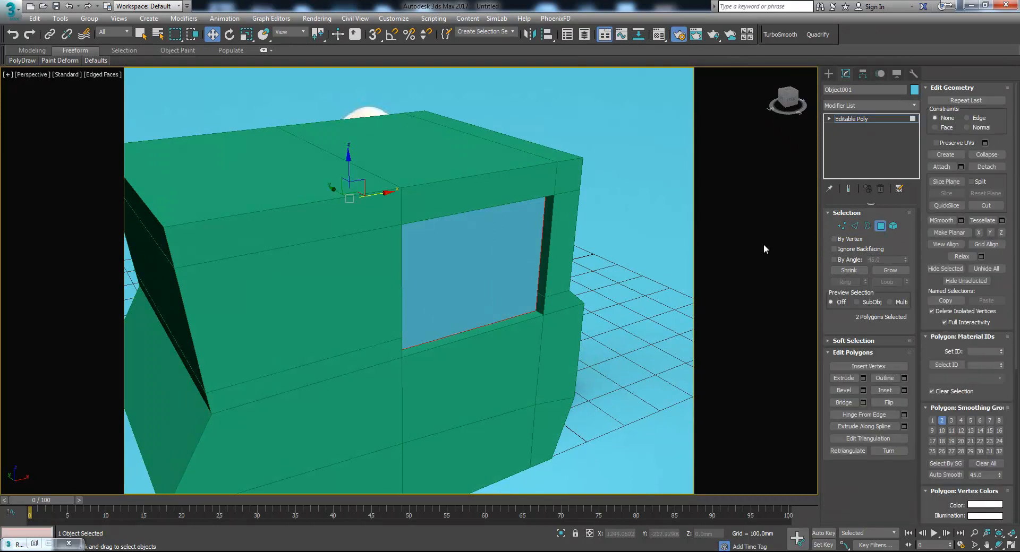
{"action": "key", "text": "F3"}
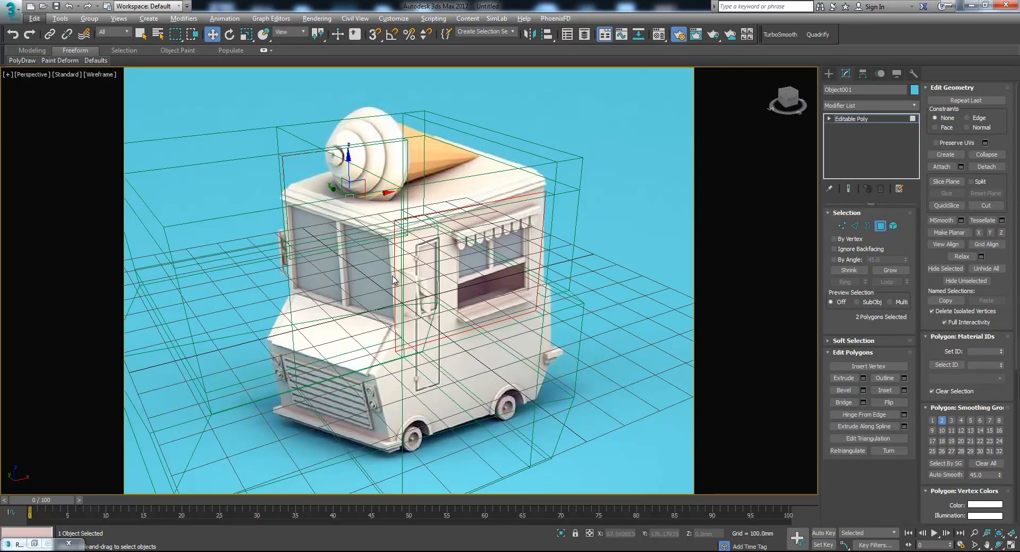
{"action": "key", "text": "F2"}
{"action": "mouse_move", "coordinate": [398, 279]}
{"action": "middle_mouse_down", "text": "alt"}
{"action": "mouse_move", "coordinate": [380, 282]}
{"action": "mouse_move", "coordinate": [544, 276]}
{"action": "mouse_move", "coordinate": [425, 299]}
{"action": "mouse_move", "coordinate": [377, 277]}
{"action": "middle_mouse_up", "text": "alt"}
{"action": "scroll", "coordinate": [562, 298], "scroll_direction": "up", "scroll_amount": 5}
{"action": "scroll", "coordinate": [594, 306], "scroll_direction": "down", "scroll_amount": 5}
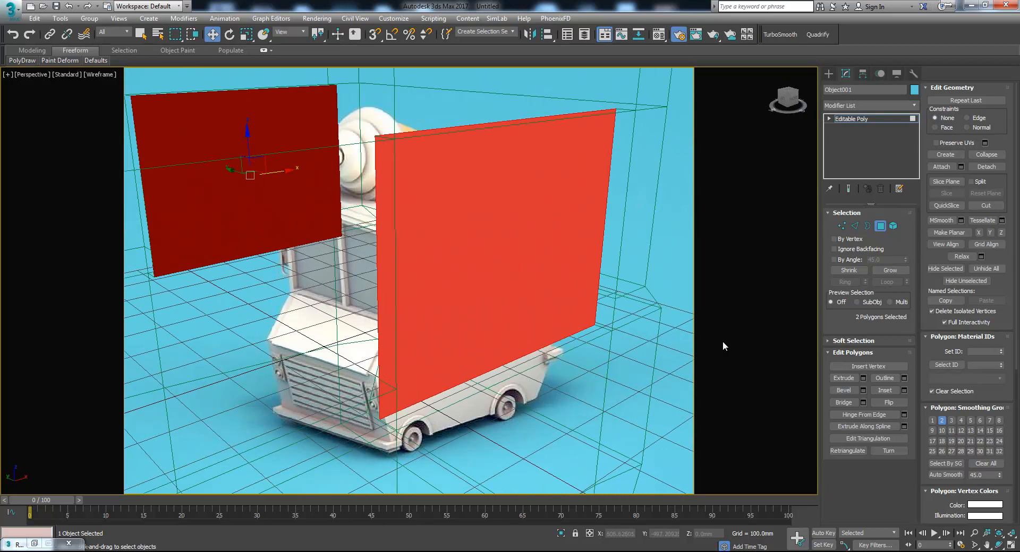
{"action": "left_click", "coordinate": [863, 377]}
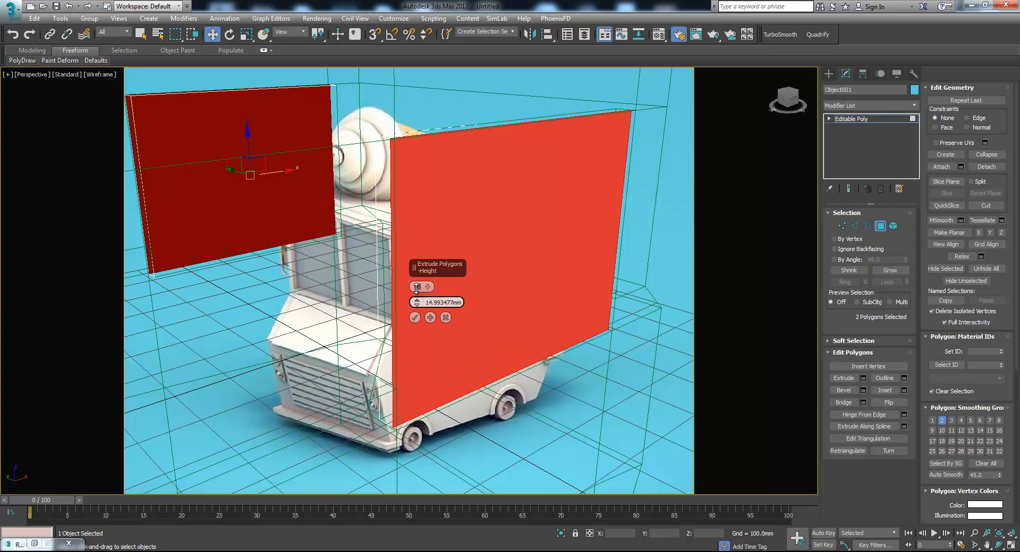
{"action": "left_click", "coordinate": [416, 318]}
Delete the two selected cap polygons of the window extrusions so that only the rims remain.
{"action": "scroll", "coordinate": [409, 318], "scroll_direction": "down", "scroll_amount": 8}
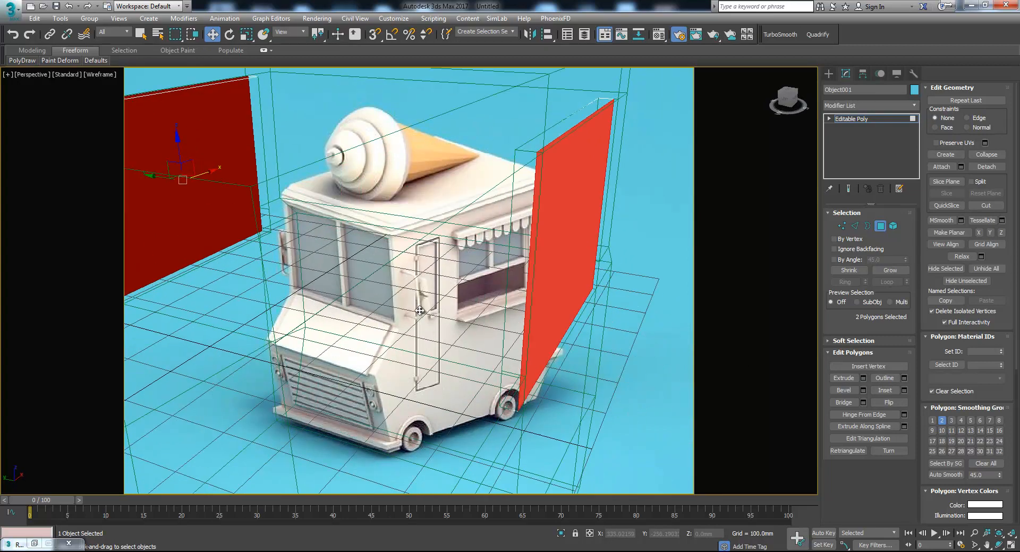
{"action": "middle_click_drag", "start_coordinate": [401, 317], "coordinate": [481, 311], "text": "alt"}
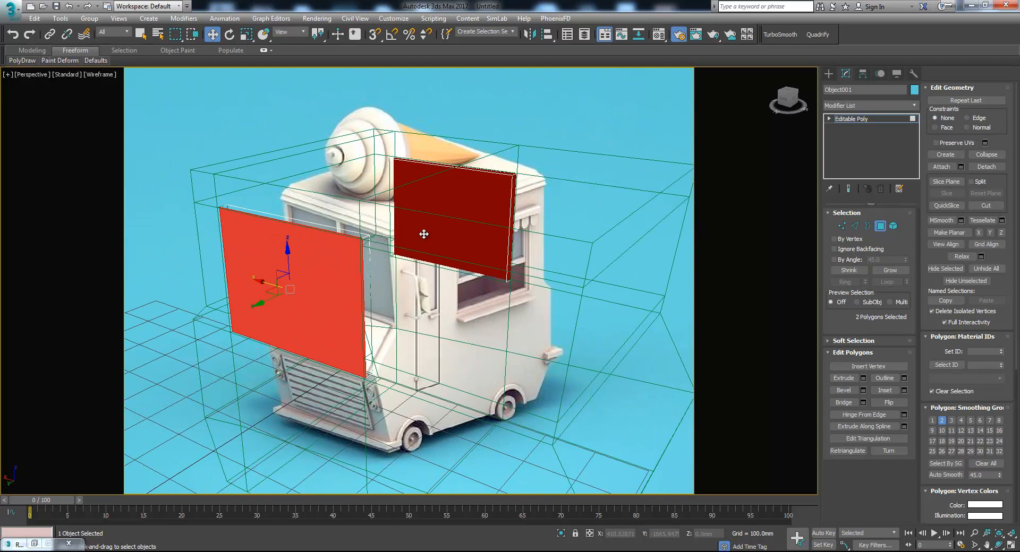
{"action": "key", "text": "Delete"}
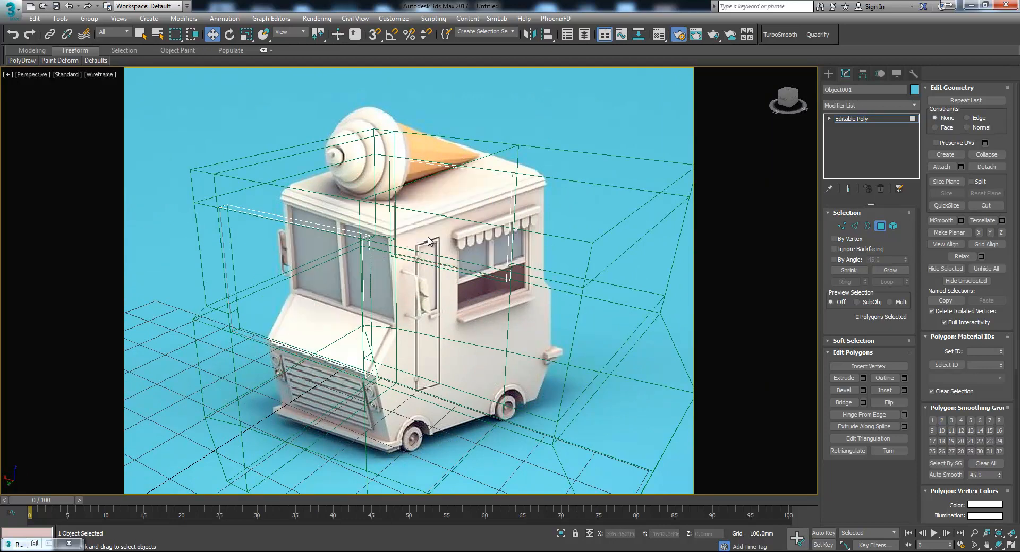
{"action": "key", "text": "F3"}
{"action": "middle_click_drag", "start_coordinate": [442, 270], "coordinate": [315, 266], "text": "alt"}
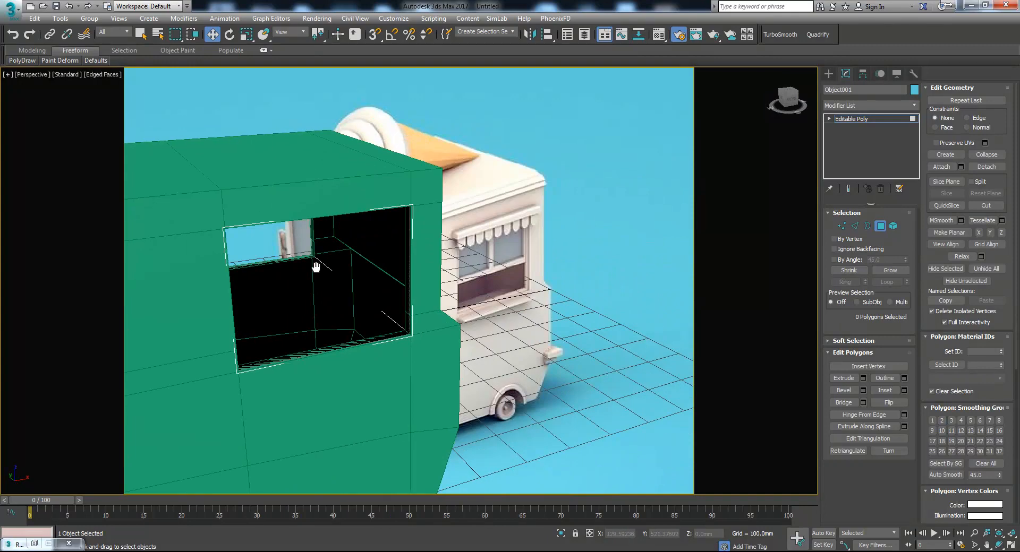
Add a Shell modifier to the window rims with a 6.9 mm inner amount and a 0 mm outer amount.
{"action": "left_click", "coordinate": [880, 227]}
{"action": "left_click", "coordinate": [903, 104]}
{"action": "left_click_drag", "start_coordinate": [913, 139], "coordinate": [913, 399]}
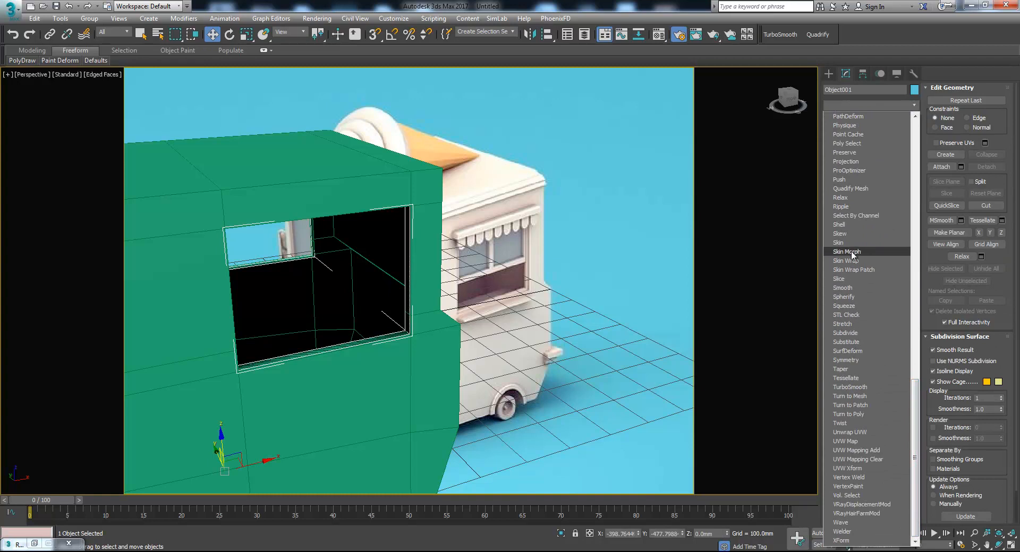
{"action": "left_click", "coordinate": [853, 223]}
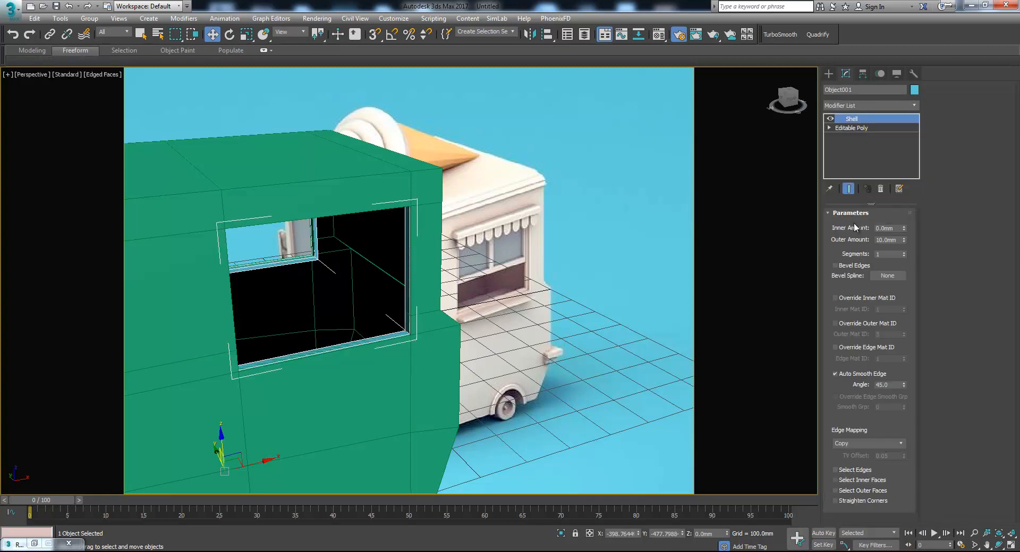
{"action": "right_click", "coordinate": [904, 240]}
{"action": "left_click_drag", "start_coordinate": [904, 228], "coordinate": [902, 189]}
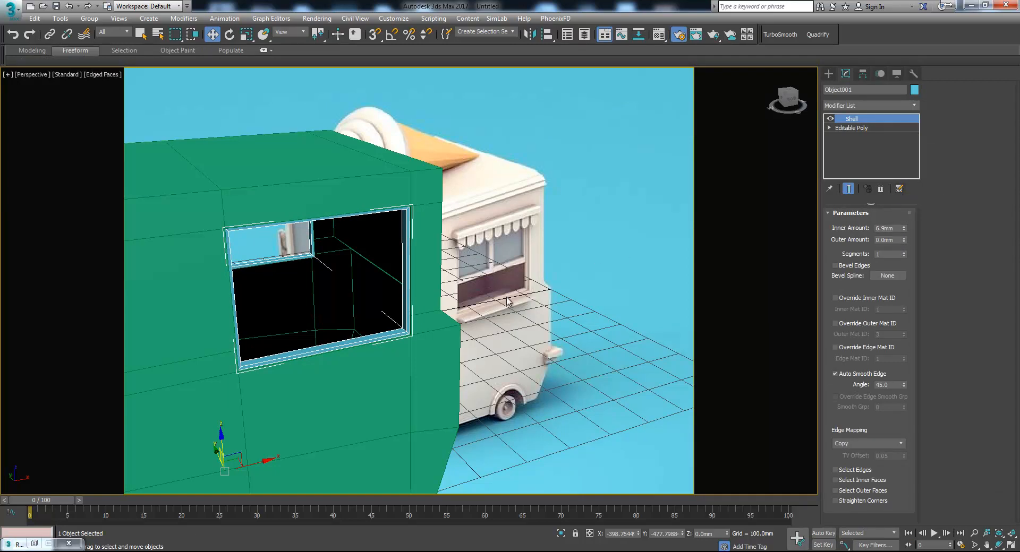
{"action": "middle_click_drag", "start_coordinate": [417, 326], "coordinate": [491, 322], "text": "alt"}
{"action": "scroll", "coordinate": [439, 298], "scroll_direction": "up", "scroll_amount": 4}
{"action": "middle_click_drag", "start_coordinate": [513, 290], "coordinate": [553, 303]}
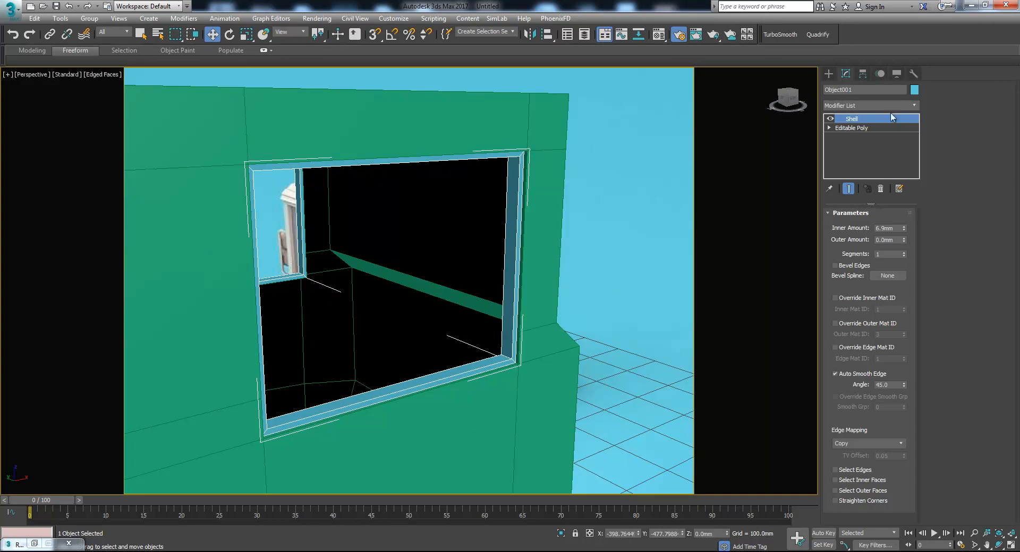
At the Editable Poly level, select the window frame elements and clone them upward as elements.
{"action": "left_click", "coordinate": [872, 127]}
{"action": "left_click", "coordinate": [893, 226]}
{"action": "scroll", "coordinate": [572, 271], "scroll_direction": "down", "scroll_amount": 5}
{"action": "middle_click_drag", "start_coordinate": [603, 275], "coordinate": [627, 202], "text": "alt"}
{"action": "left_click_drag", "start_coordinate": [263, 330], "coordinate": [262, 329]}
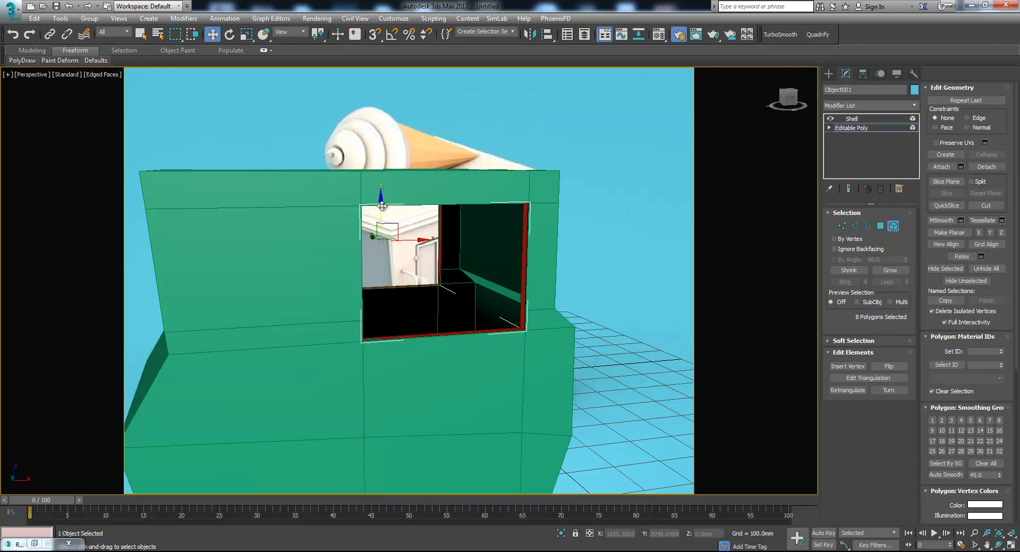
{"action": "mouse_move", "coordinate": [382, 206]}
{"action": "left_mouse_down", "text": "shift"}
{"action": "mouse_move", "coordinate": [390, 169]}
{"action": "mouse_move", "coordinate": [420, 146]}
{"action": "left_mouse_up", "text": "shift"}
{"action": "left_click", "coordinate": [560, 286]}
Narrow the copied frames slightly along X and lower their top vertices to the top of the window openings.
{"action": "middle_click_drag", "start_coordinate": [523, 286], "coordinate": [502, 285], "text": "alt"}
{"action": "key", "text": "r"}
{"action": "left_click_drag", "start_coordinate": [340, 199], "coordinate": [346, 200]}
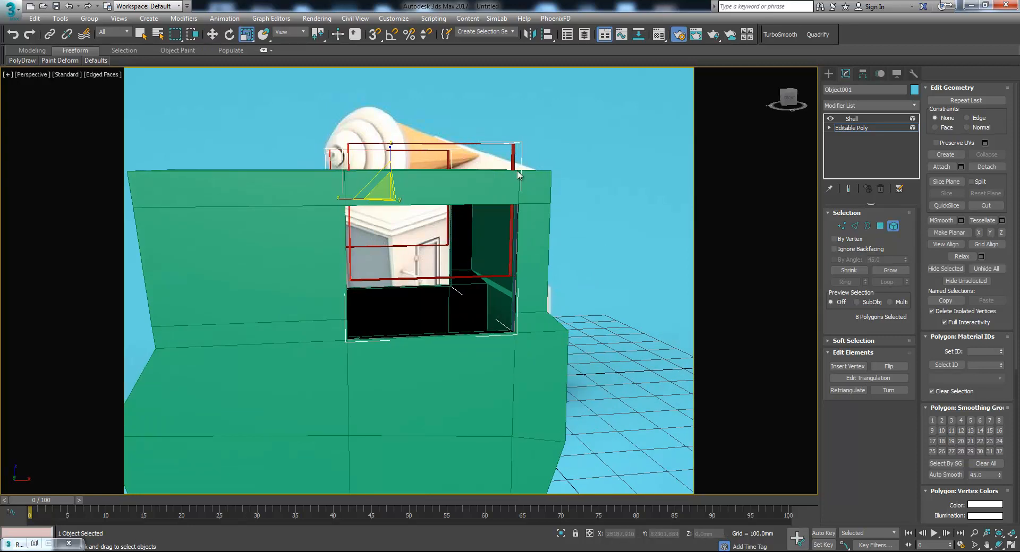
{"action": "left_click", "coordinate": [842, 227]}
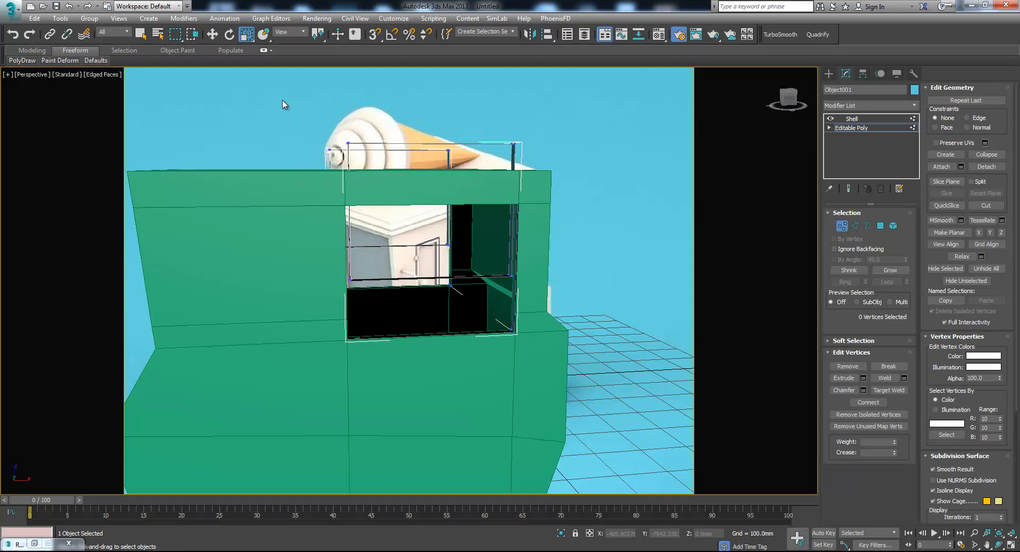
{"action": "left_click_drag", "start_coordinate": [579, 162], "coordinate": [579, 162]}
{"action": "key", "text": "w"}
{"action": "left_click_drag", "start_coordinate": [408, 115], "coordinate": [414, 170]}
{"action": "mouse_move", "coordinate": [419, 193]}
{"action": "middle_mouse_down", "text": "alt"}
{"action": "mouse_move", "coordinate": [410, 191]}
{"action": "mouse_move", "coordinate": [430, 193]}
{"action": "middle_mouse_up", "text": "alt"}
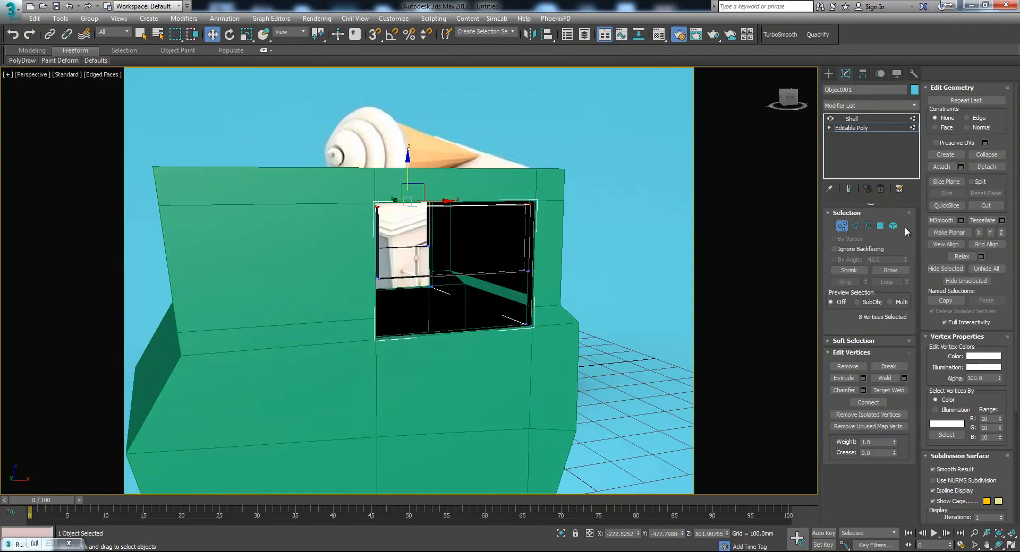
Detach the copied frame elements as a separate object named Object002 and select it.
{"action": "left_click", "coordinate": [892, 225]}
{"action": "left_click", "coordinate": [986, 167]}
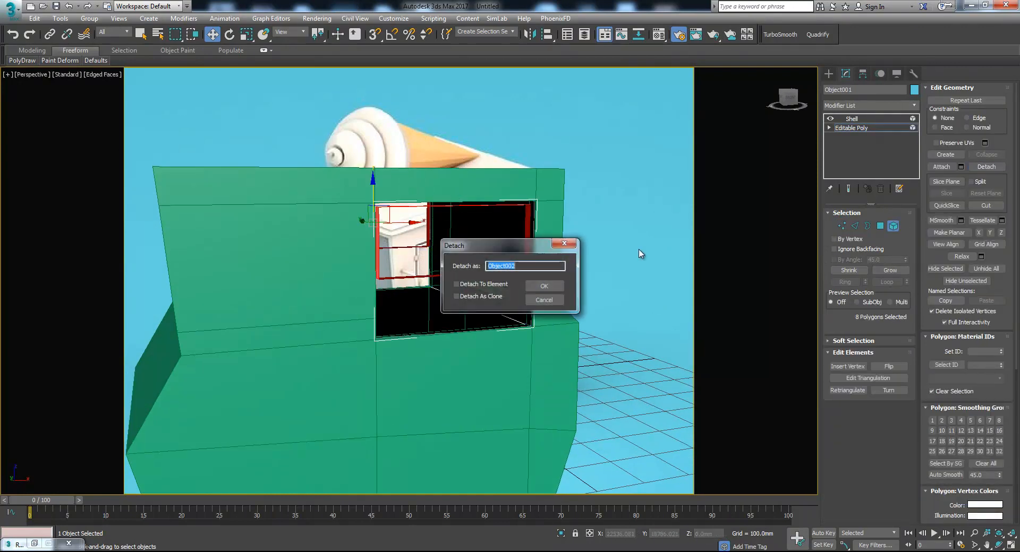
{"action": "left_click", "coordinate": [544, 286]}
{"action": "middle_click_drag", "start_coordinate": [552, 291], "coordinate": [508, 232], "text": "alt"}
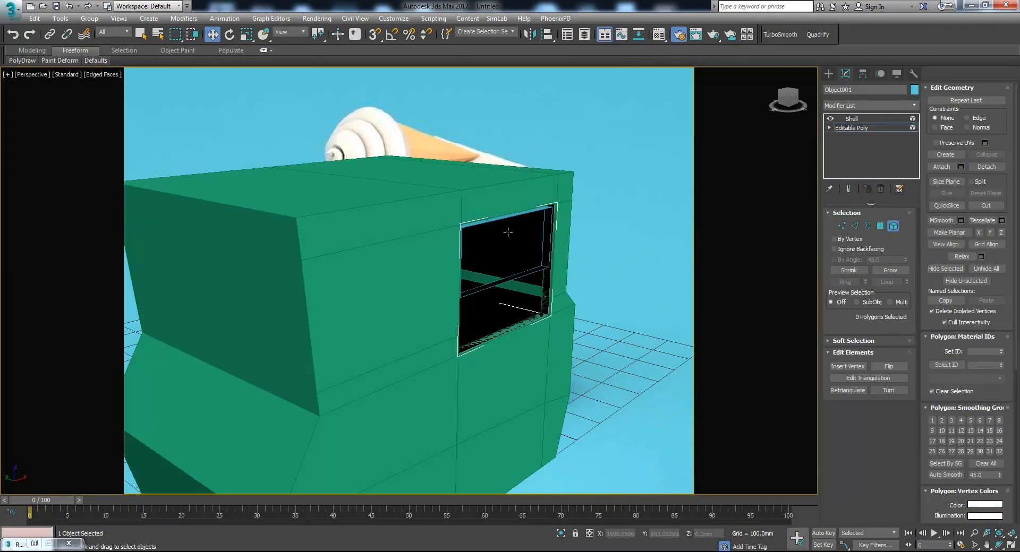
{"action": "left_click", "coordinate": [894, 227]}
{"action": "left_click", "coordinate": [519, 276]}
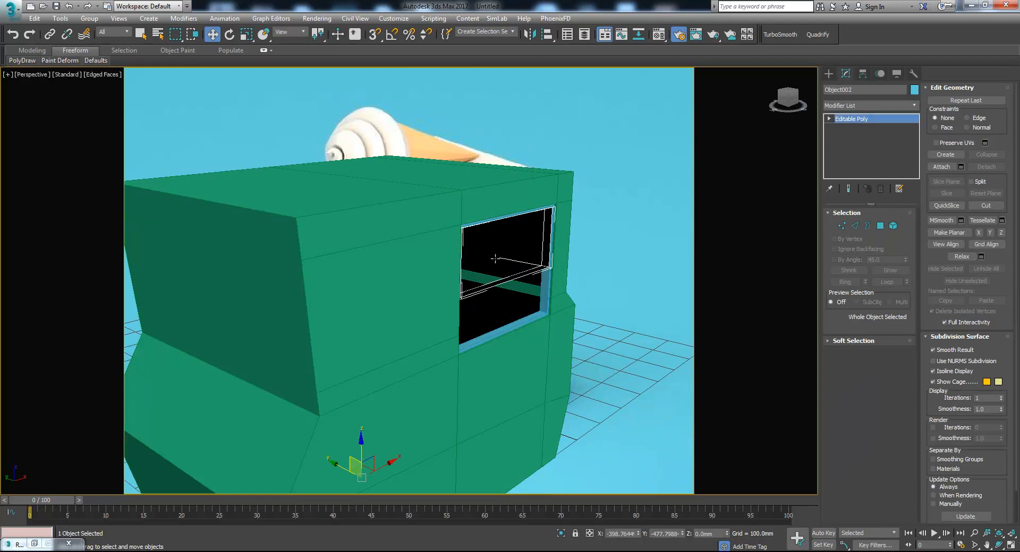
Select the frame elements of Object002 and scale down their depth along the Y axis.
{"action": "key", "text": "F3"}
{"action": "left_click", "coordinate": [893, 226]}
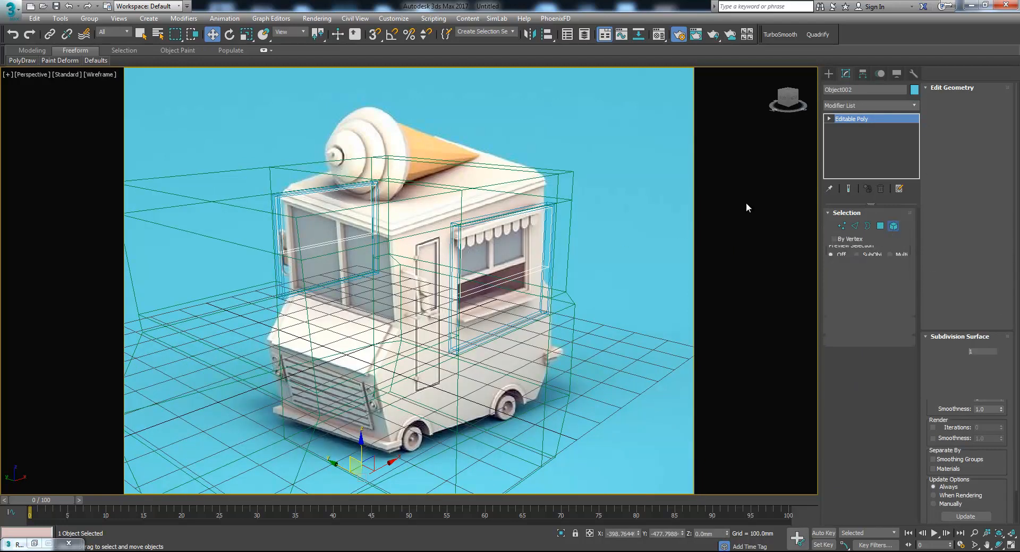
{"action": "middle_click_drag", "start_coordinate": [632, 302], "coordinate": [661, 311], "text": "alt"}
{"action": "key", "text": "r"}
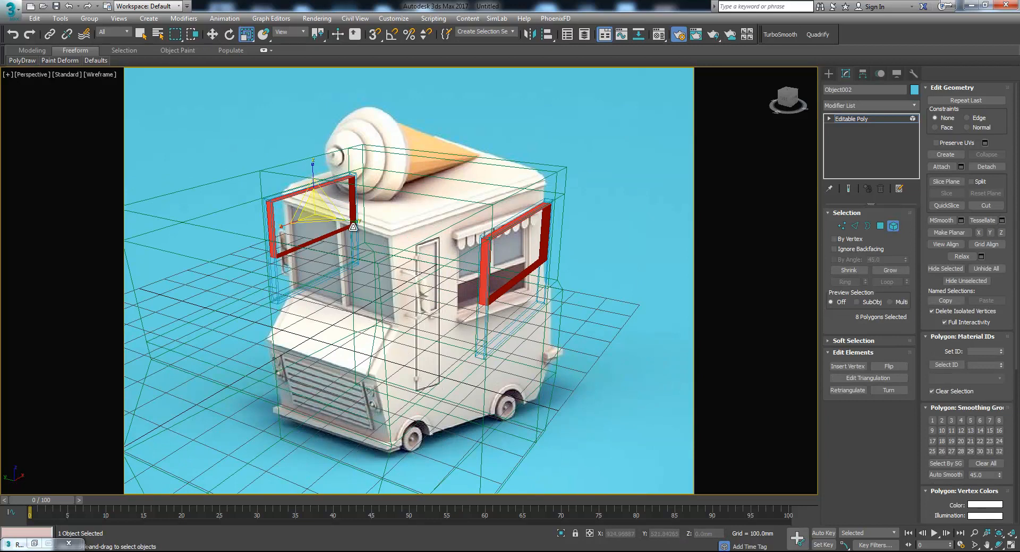
{"action": "left_click_drag", "start_coordinate": [351, 223], "coordinate": [336, 215]}
{"action": "key", "text": "F3"}
{"action": "left_click", "coordinate": [485, 255]}
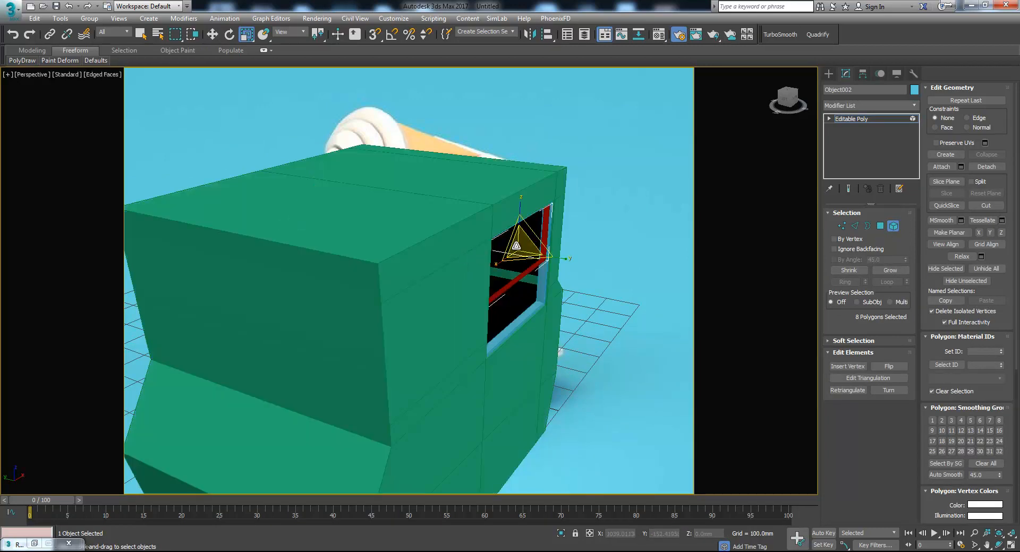
{"action": "scroll", "coordinate": [518, 246], "scroll_direction": "up", "scroll_amount": 2}
{"action": "left_click_drag", "start_coordinate": [581, 276], "coordinate": [567, 275], "text": "alt"}
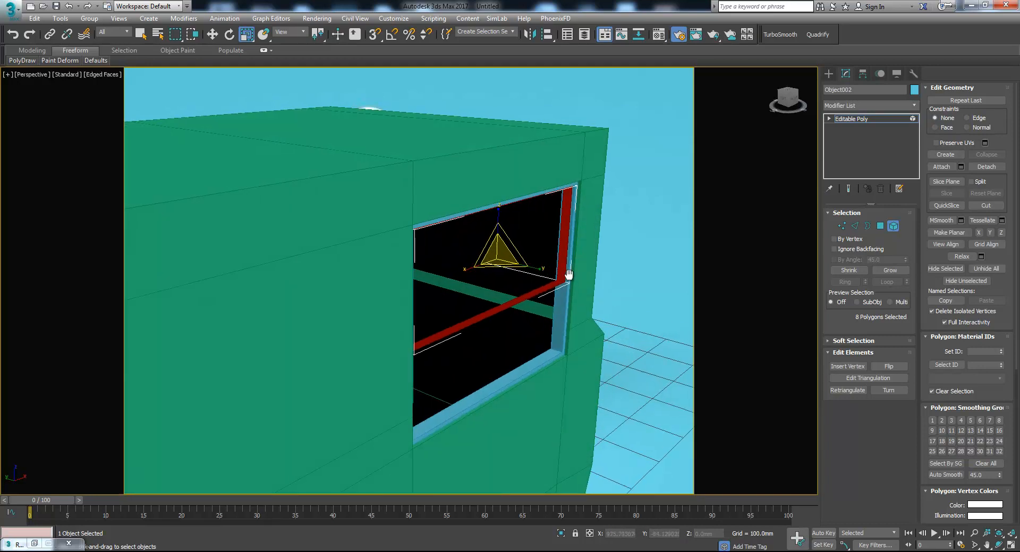
{"action": "key", "text": "alt+Tab"}
{"action": "key", "text": "alt+Tab"}
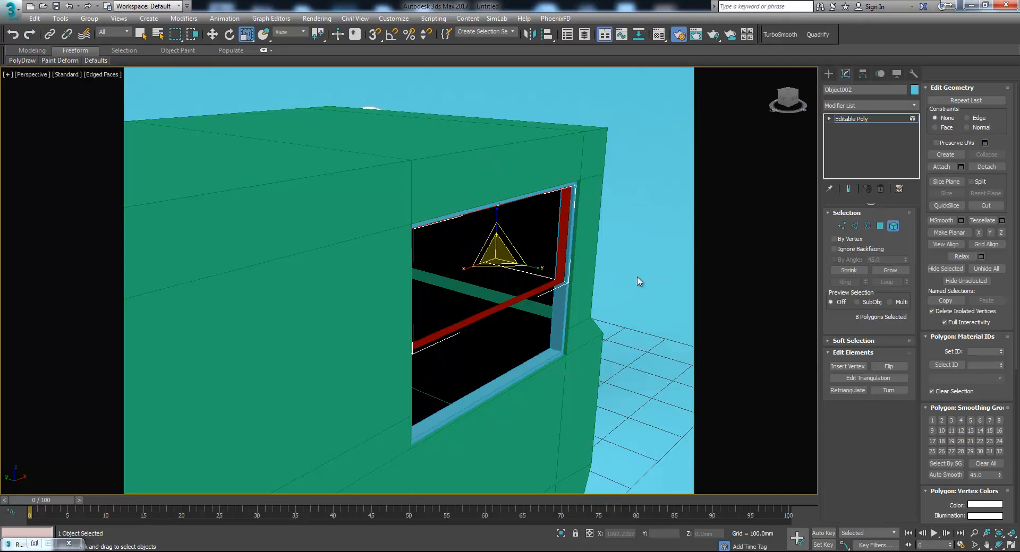
{"action": "middle_click_drag", "start_coordinate": [573, 280], "coordinate": [539, 272], "text": "alt"}
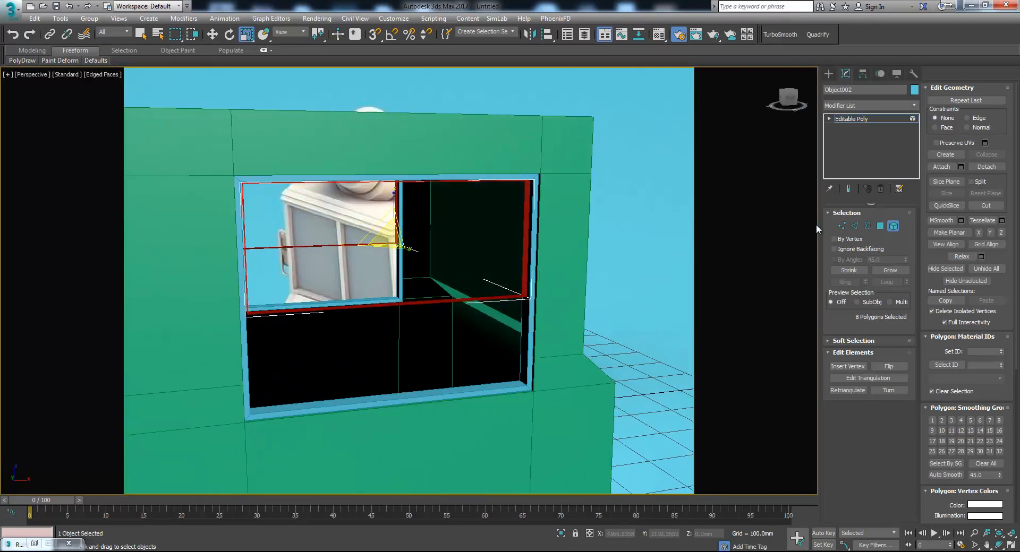
Select one vertical side strip on the Object002 frames at polygon level and clone it to the middle as central bars.
{"action": "left_click", "coordinate": [880, 226]}
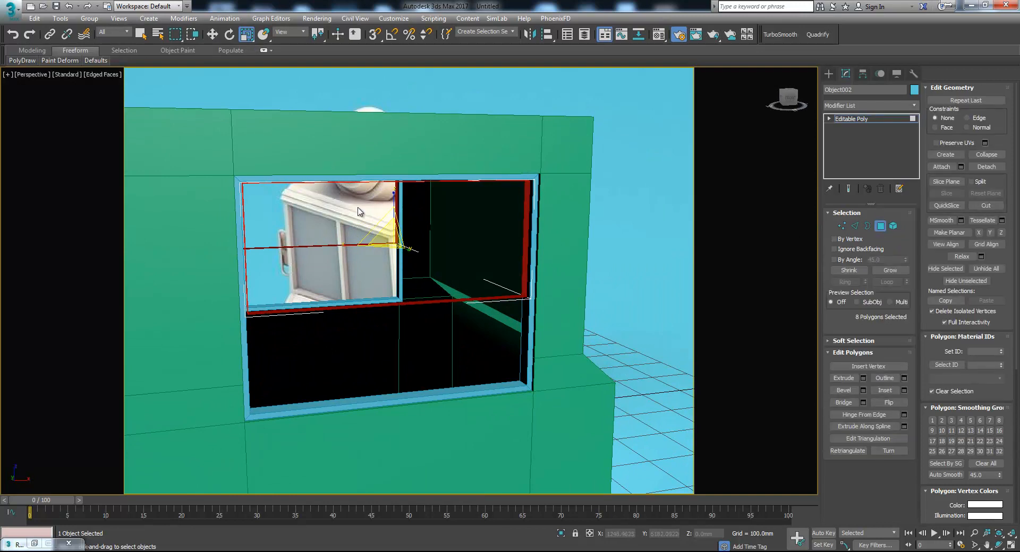
{"action": "left_click_drag", "start_coordinate": [431, 208], "coordinate": [535, 225]}
{"action": "key", "text": "w"}
{"action": "left_click_drag", "start_coordinate": [431, 209], "coordinate": [346, 219]}
{"action": "key", "text": "Return"}
Inspect the central bars' placement inside the side window frames in the front and perspective views.
{"action": "mouse_move", "coordinate": [392, 232]}
{"action": "middle_mouse_down", "text": "alt"}
{"action": "mouse_move", "coordinate": [382, 240]}
{"action": "mouse_move", "coordinate": [381, 231]}
{"action": "middle_mouse_up", "text": "alt"}
{"action": "key", "text": "alt+w"}
{"action": "scroll", "coordinate": [641, 167], "scroll_direction": "up", "scroll_amount": 4}
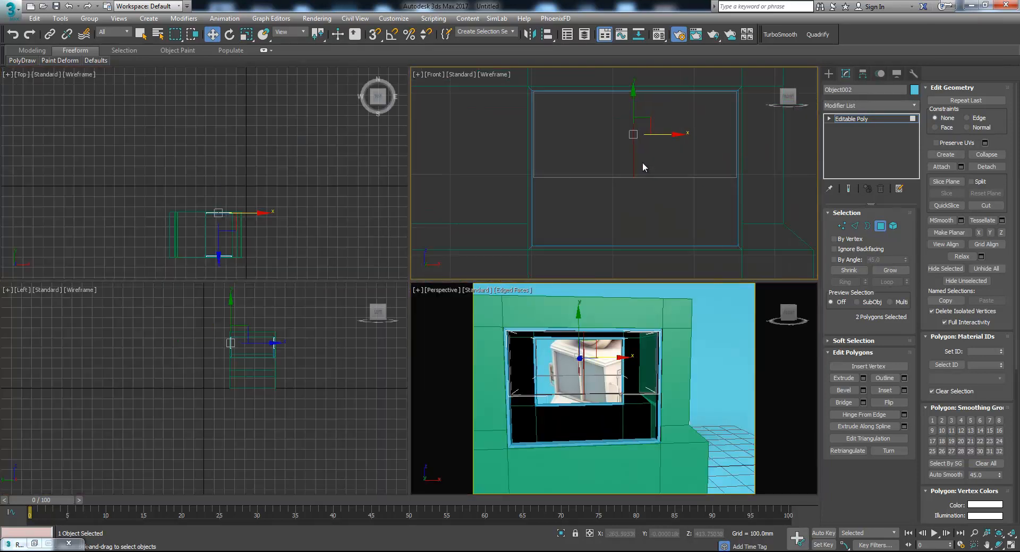
{"action": "key", "text": "alt+w"}
{"action": "key", "text": "alt+w"}
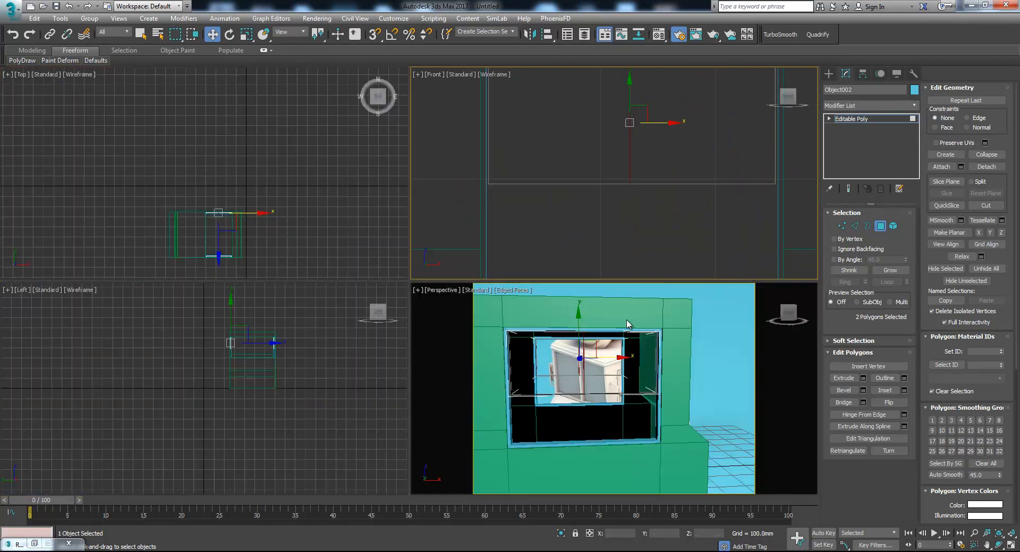
{"action": "middle_click", "coordinate": [626, 316]}
{"action": "key", "text": "alt+w"}
{"action": "middle_click_drag", "start_coordinate": [585, 317], "coordinate": [608, 327], "text": "alt"}
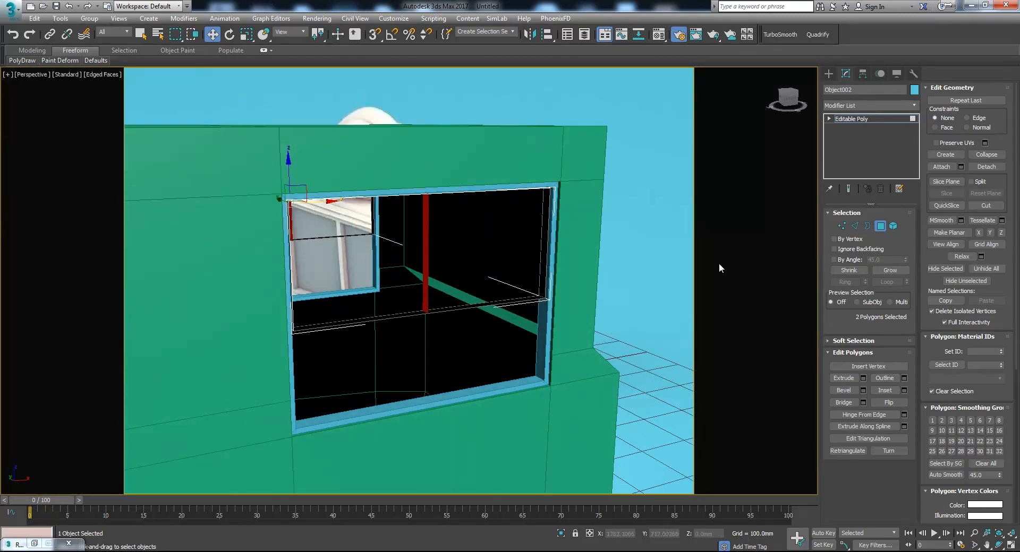
{"action": "middle_click_drag", "start_coordinate": [717, 267], "coordinate": [486, 237], "text": "alt"}
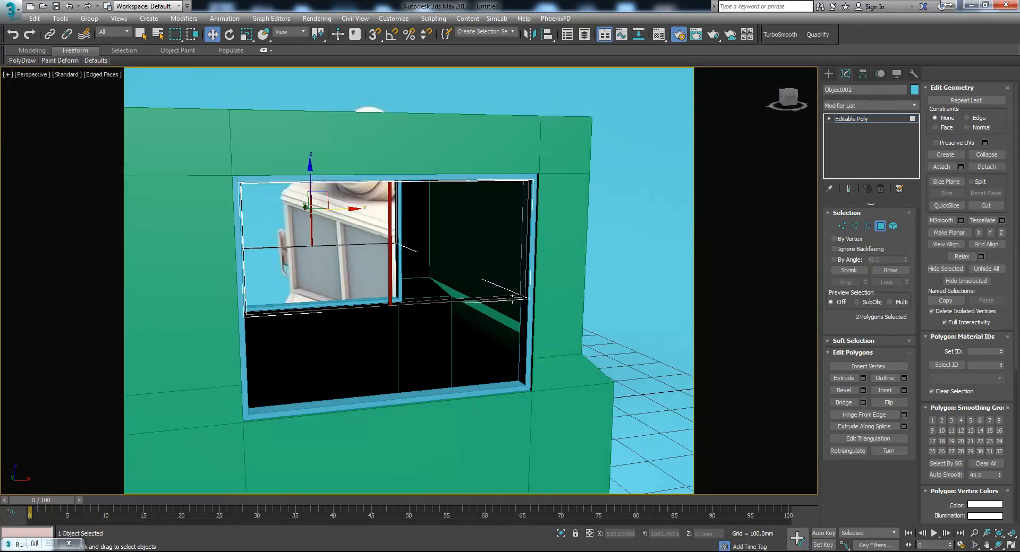
{"action": "middle_click_drag", "start_coordinate": [265, 317], "coordinate": [251, 295], "text": "alt"}
{"action": "middle_click_drag", "start_coordinate": [303, 257], "coordinate": [357, 302], "text": "alt"}
Add a Shell modifier to Object002 with an inner amount of 8.7 mm and an outer amount of 0.9 mm.
{"action": "left_click", "coordinate": [880, 225]}
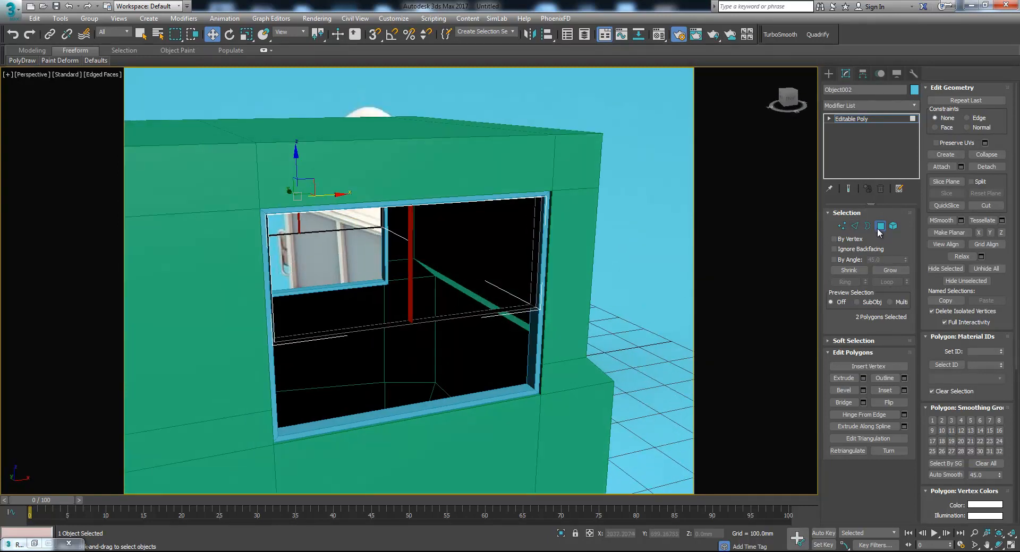
{"action": "left_click", "coordinate": [915, 106]}
{"action": "scroll", "coordinate": [903, 234], "scroll_direction": "down", "scroll_amount": 5}
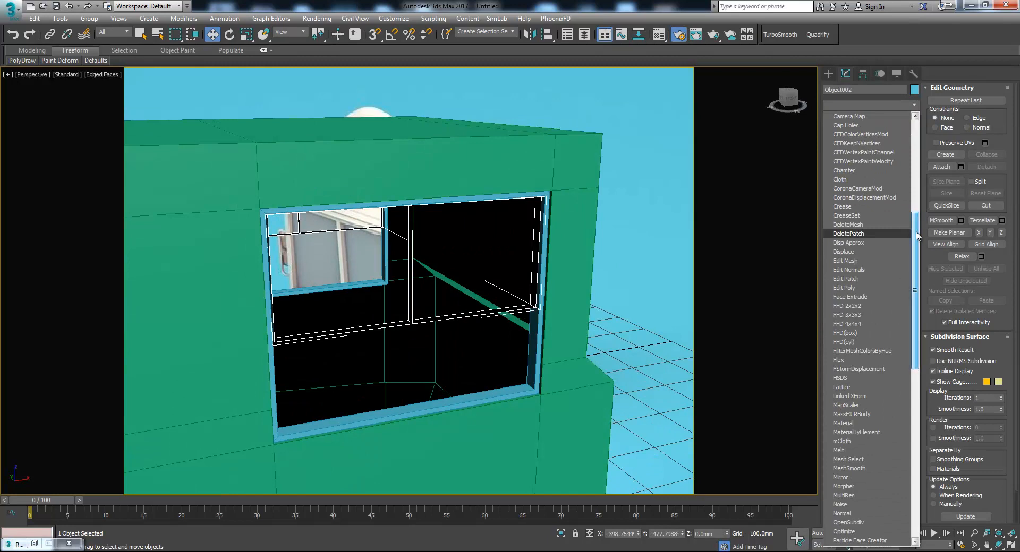
{"action": "scroll", "coordinate": [916, 235], "scroll_direction": "down", "scroll_amount": 8}
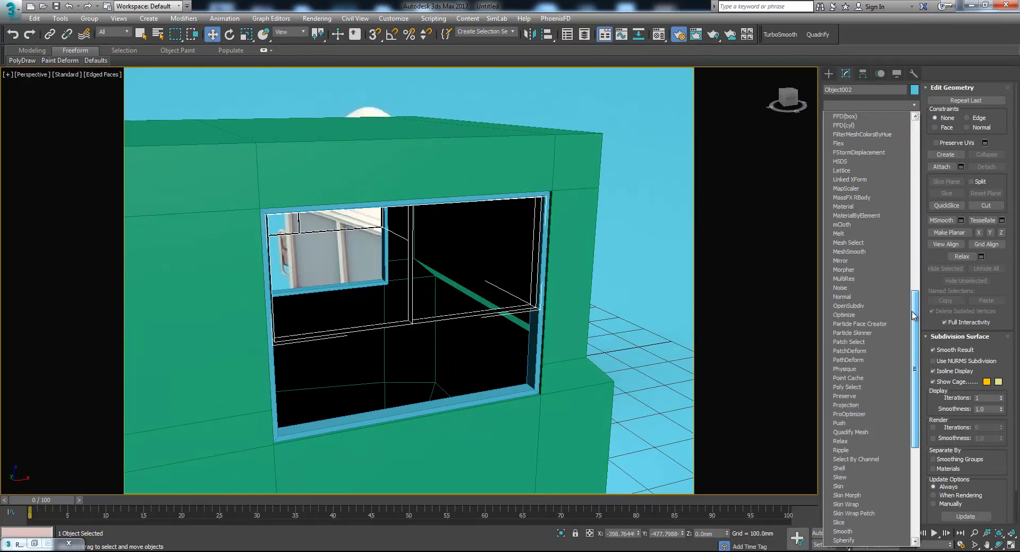
{"action": "left_click", "coordinate": [848, 470]}
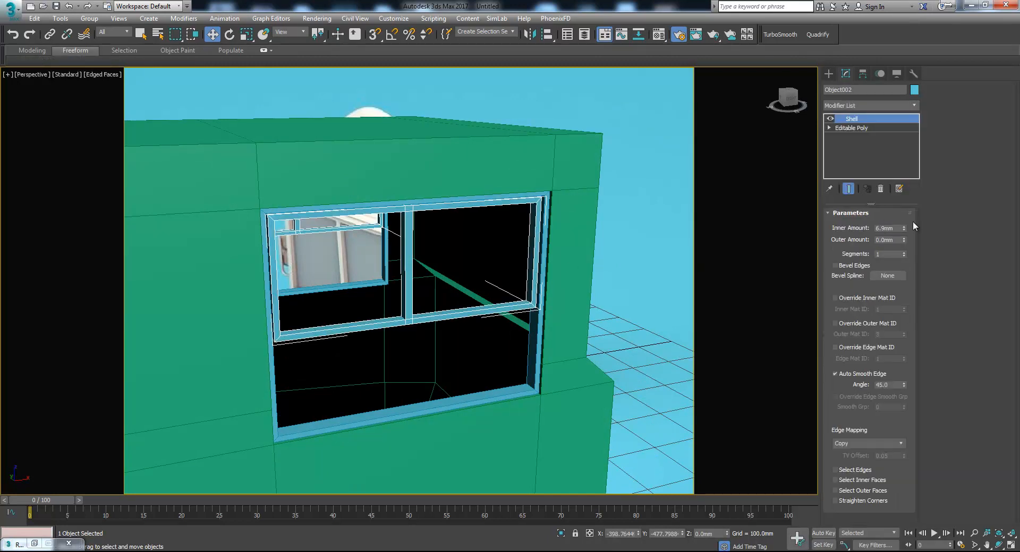
{"action": "left_click_drag", "start_coordinate": [903, 239], "coordinate": [904, 235]}
{"action": "left_click_drag", "start_coordinate": [903, 229], "coordinate": [904, 221]}
{"action": "mouse_move", "coordinate": [600, 284]}
{"action": "middle_mouse_down", "text": "alt"}
{"action": "mouse_move", "coordinate": [587, 286]}
{"action": "mouse_move", "coordinate": [601, 282]}
{"action": "middle_mouse_up", "text": "alt"}
Compare the shelled window frames with the ToonCar.jpg reference image.
{"action": "key", "text": "alt+Tab"}
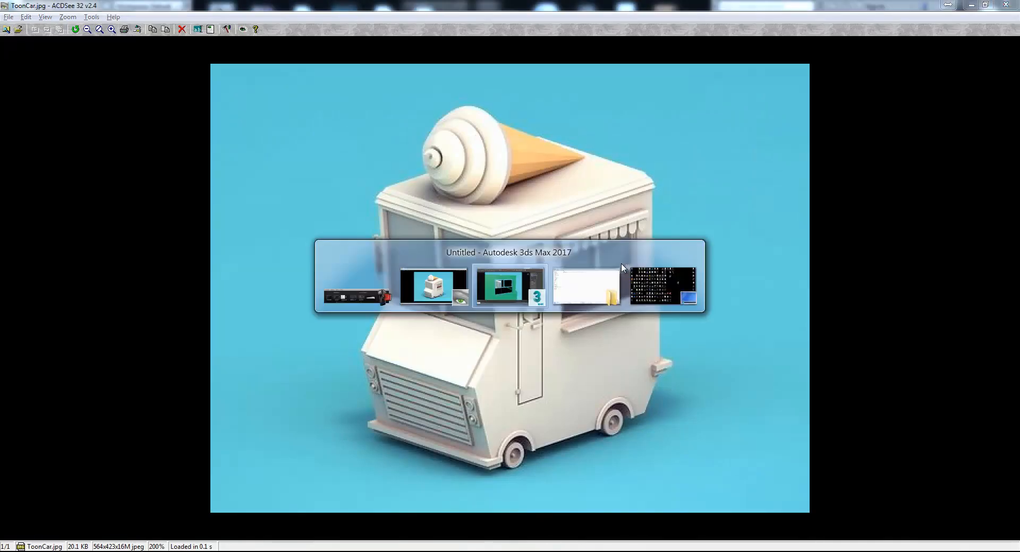
{"action": "key", "text": "alt+Tab"}
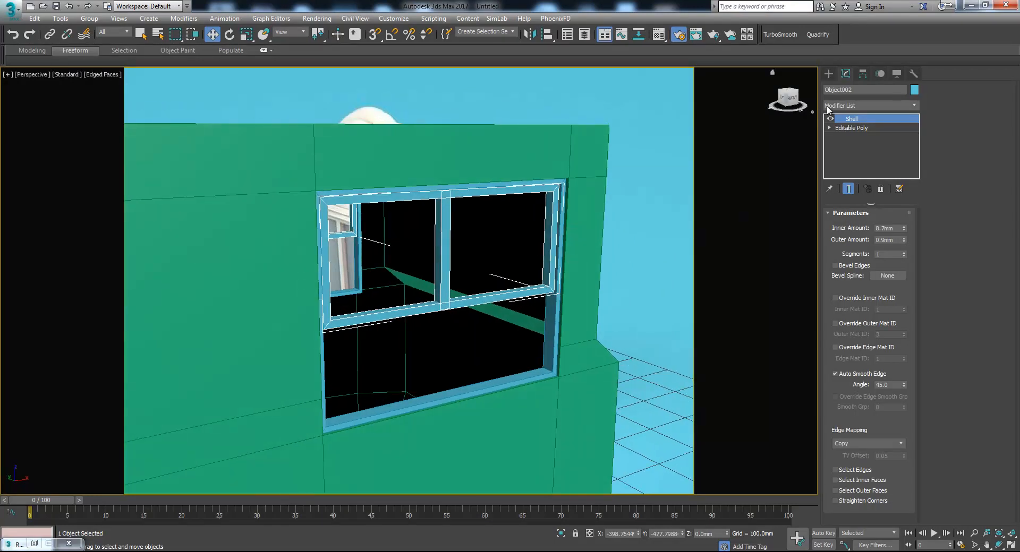
{"action": "left_click", "coordinate": [828, 73]}
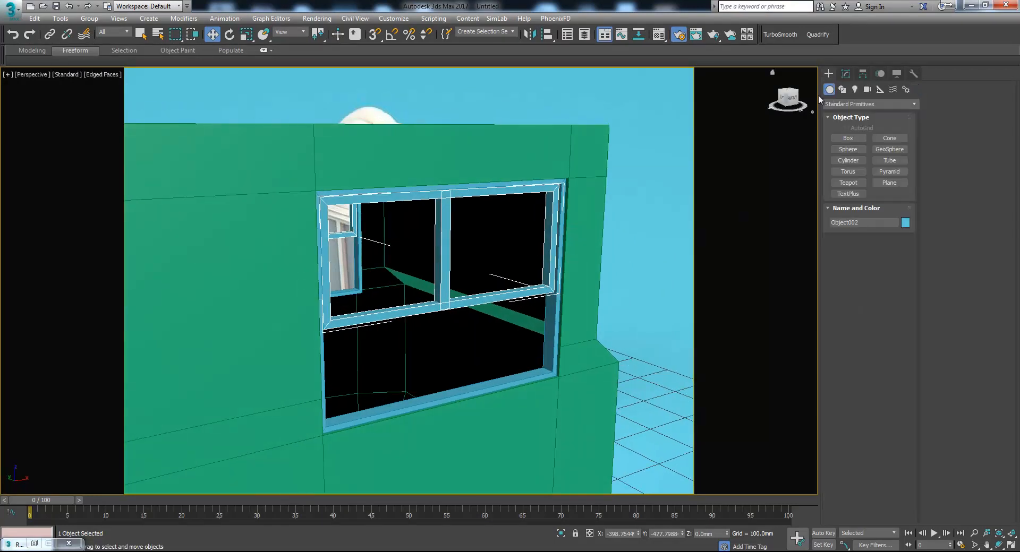
{"action": "middle_click_drag", "start_coordinate": [557, 265], "coordinate": [544, 261], "text": "alt"}
{"action": "middle_click_drag", "start_coordinate": [411, 255], "coordinate": [405, 254], "text": "alt"}
Clear the element selection in the base Editable Poly of Object002.
{"action": "left_click", "coordinate": [368, 237]}
{"action": "left_click", "coordinate": [379, 228]}
{"action": "left_click", "coordinate": [845, 74]}
{"action": "left_click", "coordinate": [851, 128]}
{"action": "left_click", "coordinate": [893, 226]}
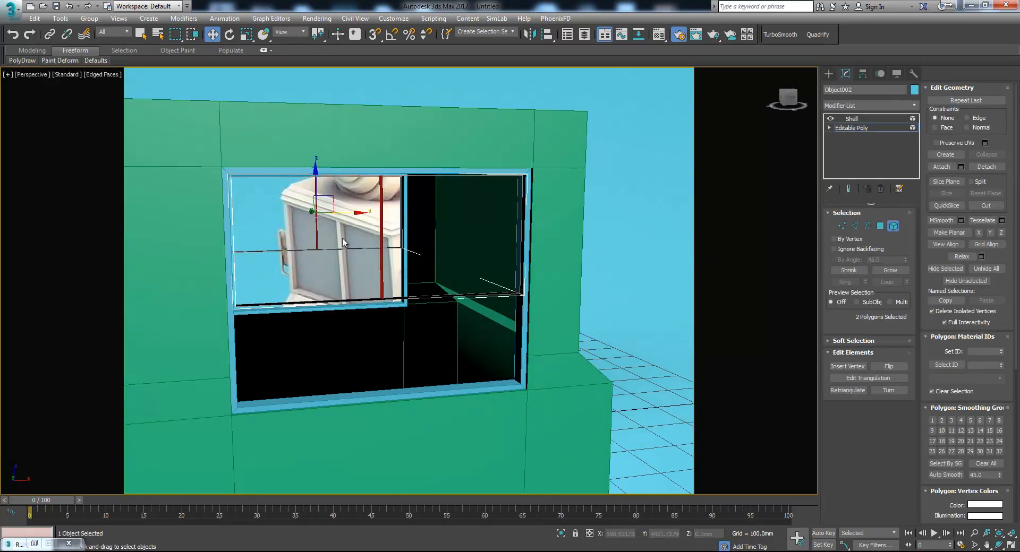
{"action": "left_click", "coordinate": [471, 223]}
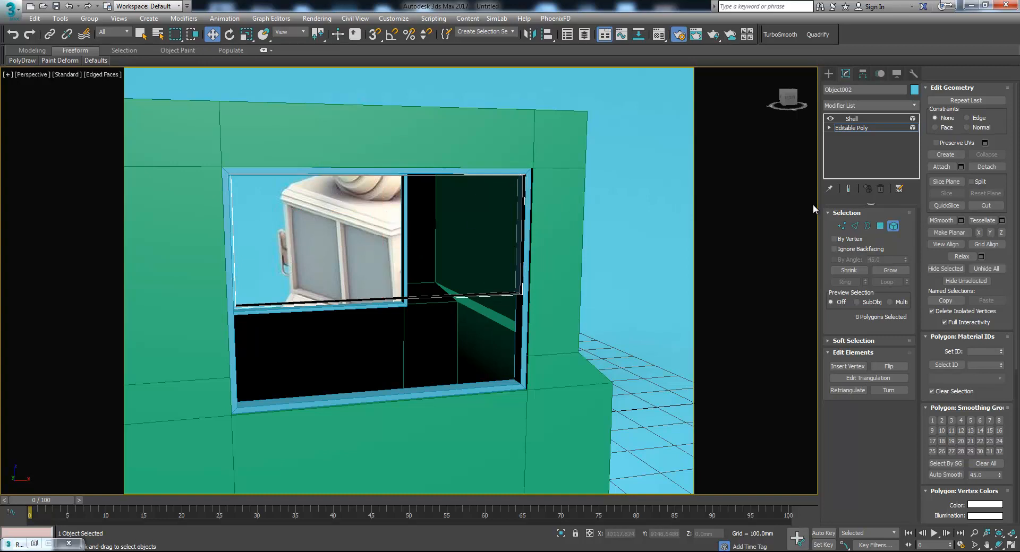
Try converting the shelled Object002 to an Editable Poly, and undo the conversion.
{"action": "left_click", "coordinate": [851, 118]}
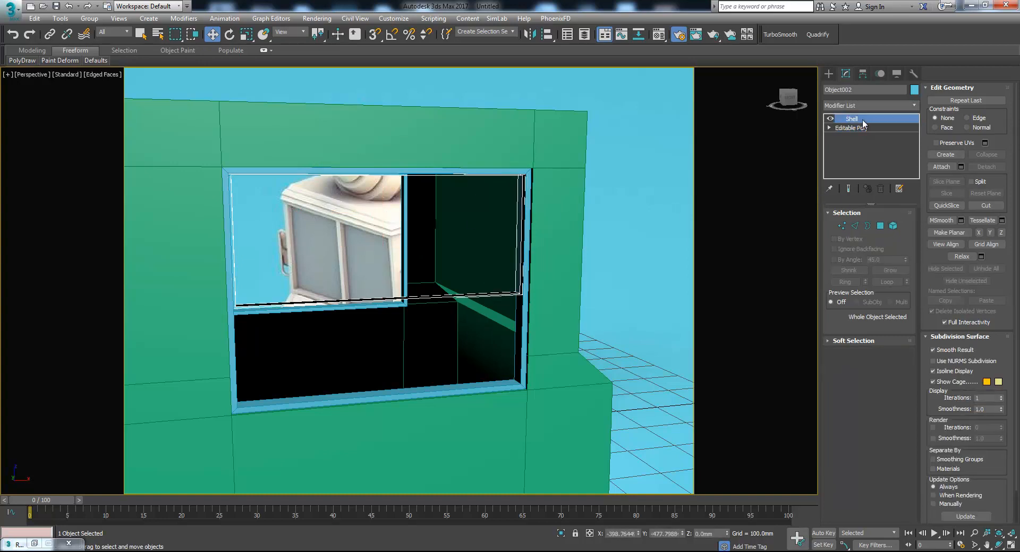
{"action": "right_click", "coordinate": [451, 230]}
{"action": "mouse_move", "coordinate": [546, 329]}
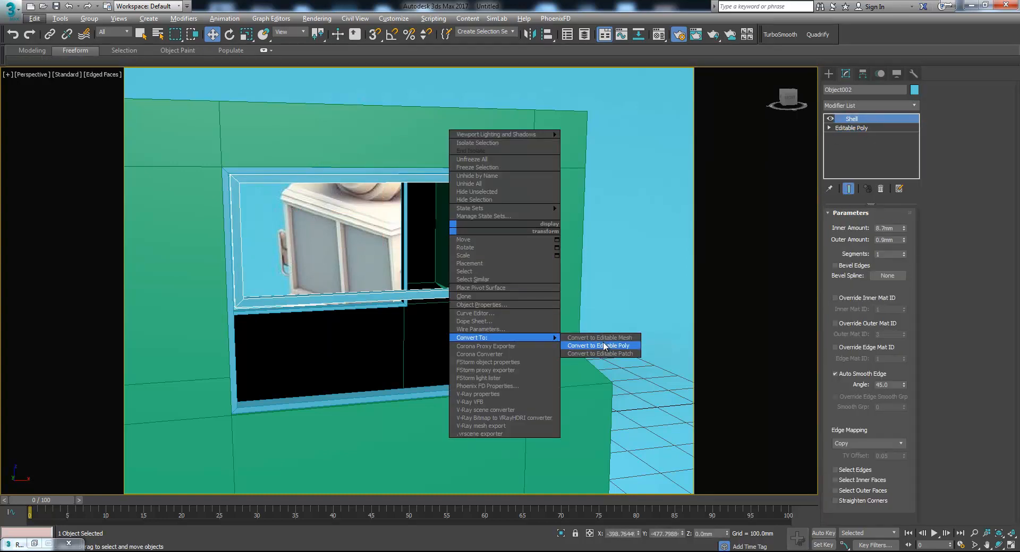
{"action": "left_click", "coordinate": [610, 343]}
{"action": "left_click", "coordinate": [854, 226]}
{"action": "middle_click_drag", "start_coordinate": [438, 197], "coordinate": [427, 182], "text": "alt"}
{"action": "middle_click_drag", "start_coordinate": [357, 153], "coordinate": [374, 164], "text": "alt"}
{"action": "key", "text": "ctrl+z"}
{"action": "key", "text": "ctrl+z"}
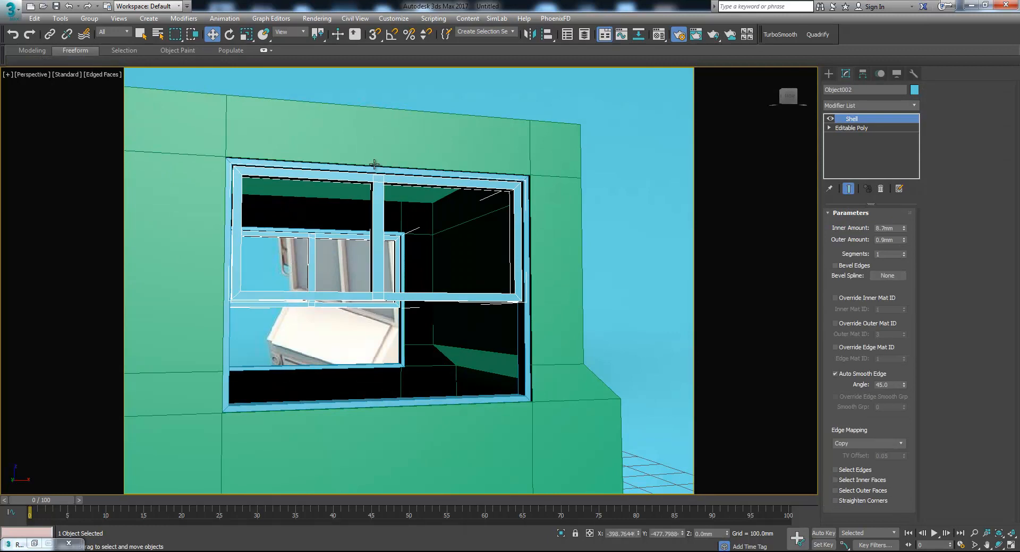
Delete the two central bar elements from the base Editable Poly beneath the Shell modifier.
{"action": "left_click", "coordinate": [856, 129]}
{"action": "left_click", "coordinate": [894, 226]}
{"action": "left_click", "coordinate": [282, 264]}
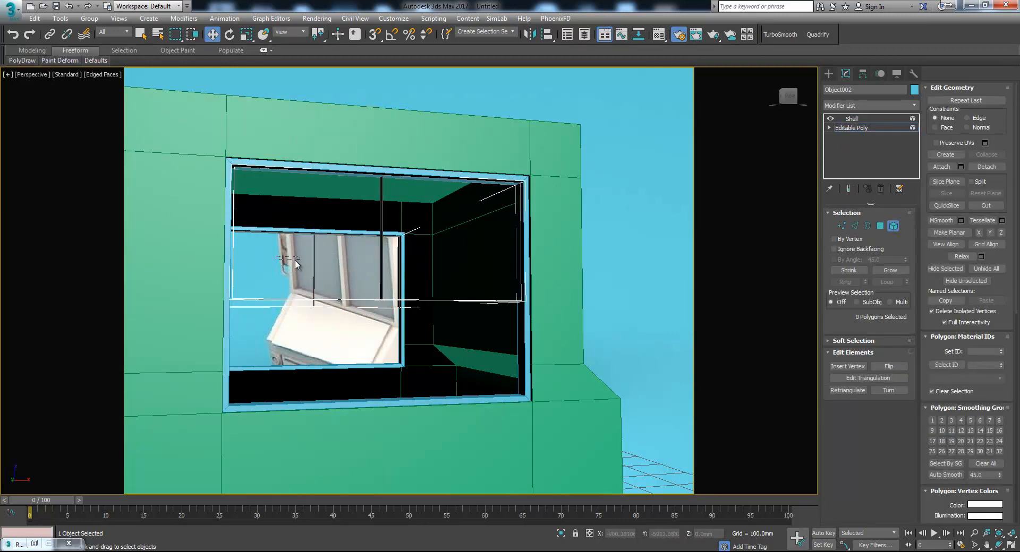
{"action": "left_click", "coordinate": [378, 250]}
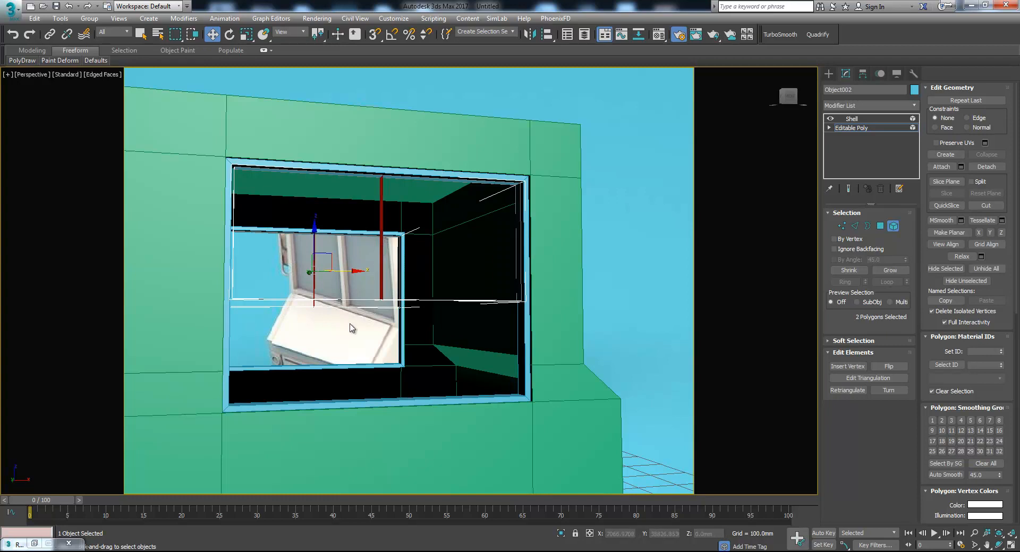
{"action": "left_click", "coordinate": [844, 127]}
{"action": "left_click", "coordinate": [853, 120]}
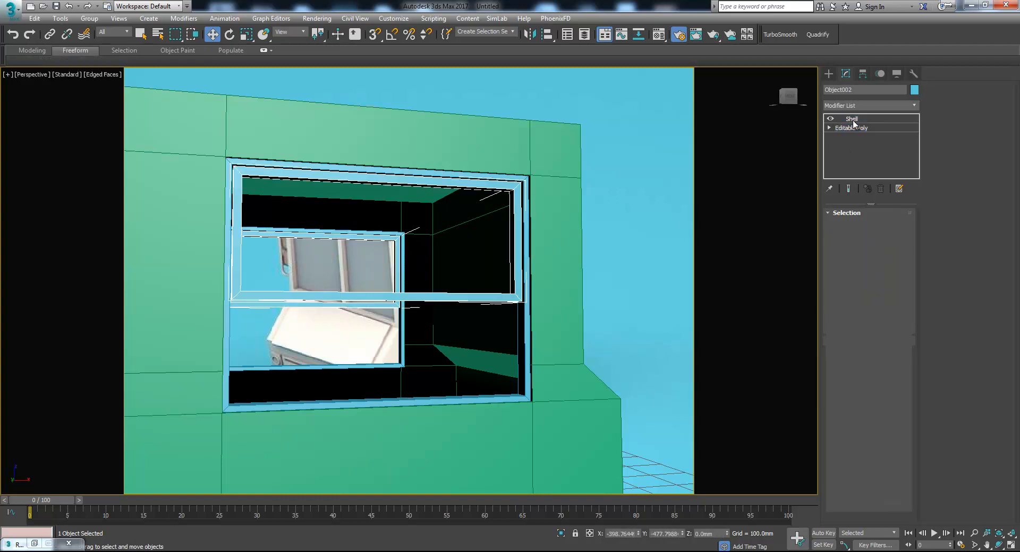
Add an Edit Poly modifier above Shell on Object002 and change the object color to light purple.
{"action": "left_click", "coordinate": [865, 105]}
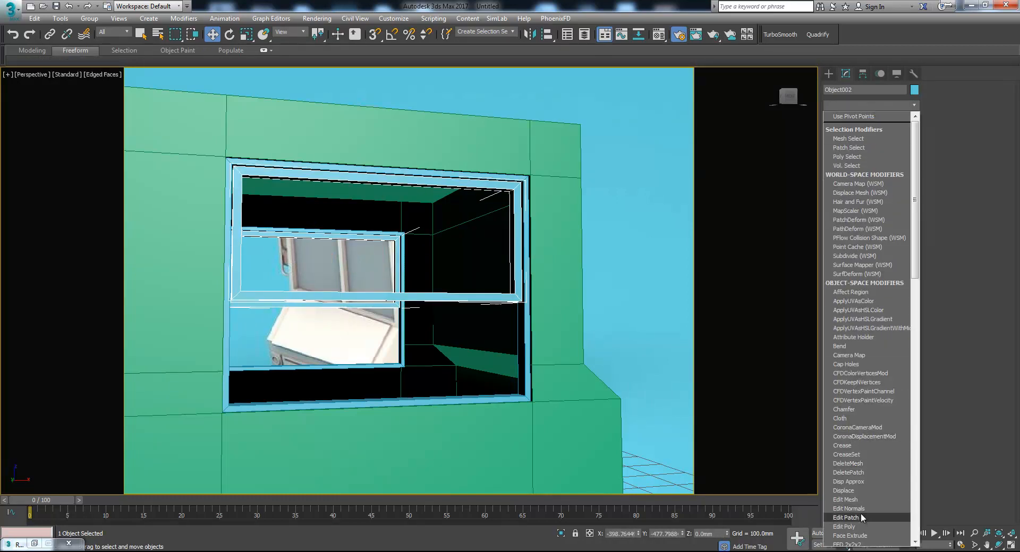
{"action": "left_click", "coordinate": [862, 527]}
{"action": "left_click", "coordinate": [925, 89]}
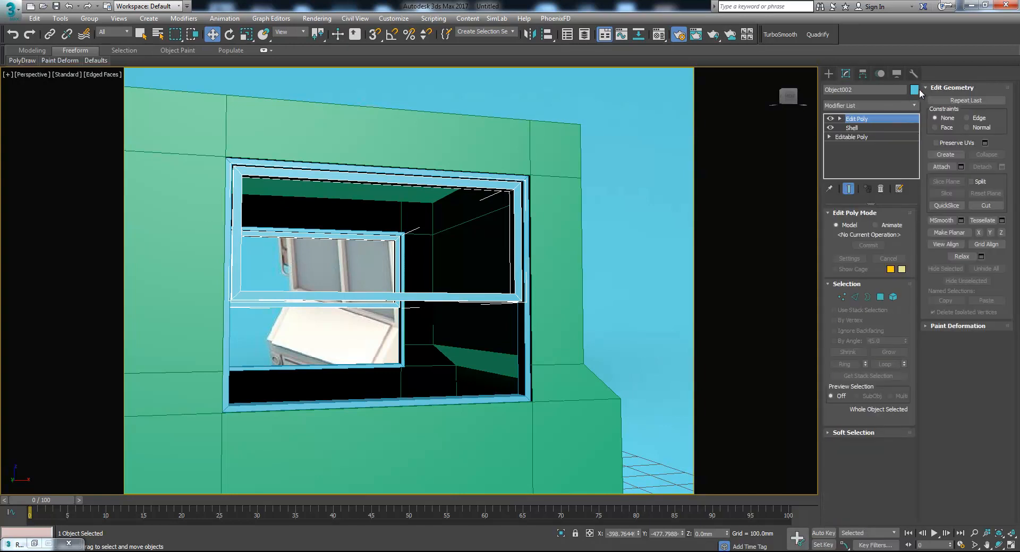
{"action": "left_click", "coordinate": [914, 89]}
{"action": "left_click", "coordinate": [583, 260]}
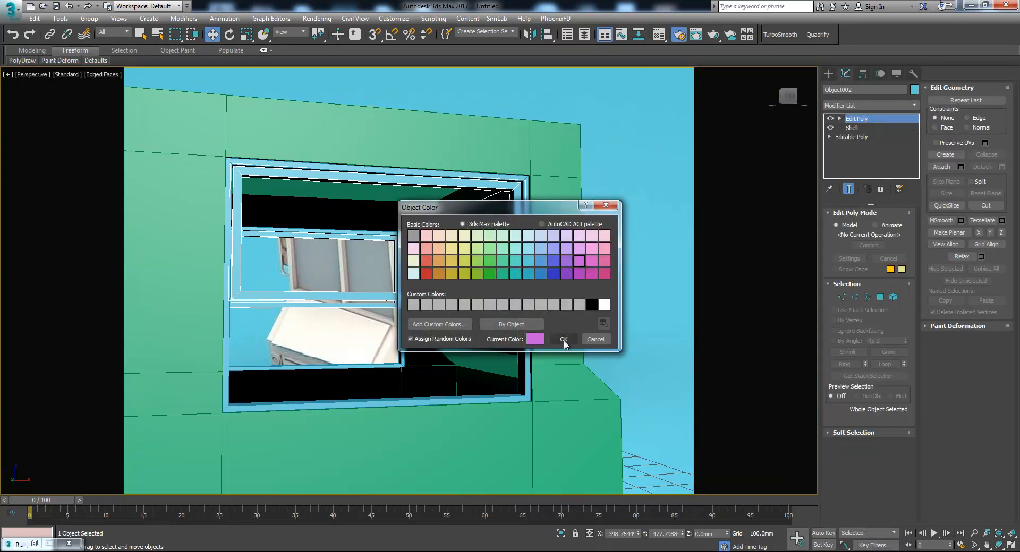
{"action": "left_click", "coordinate": [564, 338]}
Connect the horizontal rail edges of both frames with 2 segments pinched close together at the center.
{"action": "left_click", "coordinate": [854, 297]}
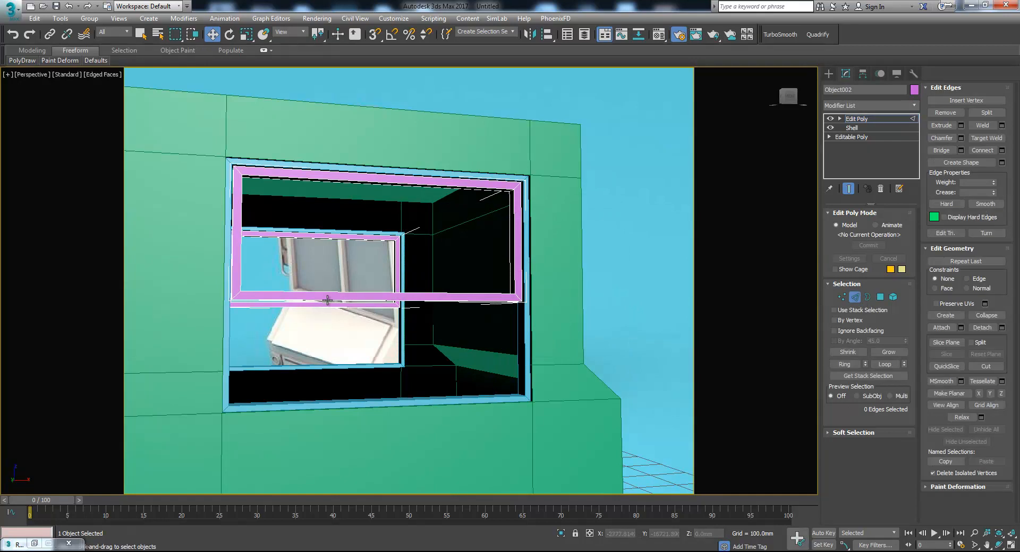
{"action": "left_click_drag", "start_coordinate": [311, 157], "coordinate": [310, 154]}
{"action": "middle_click_drag", "start_coordinate": [414, 237], "coordinate": [378, 178], "text": "alt"}
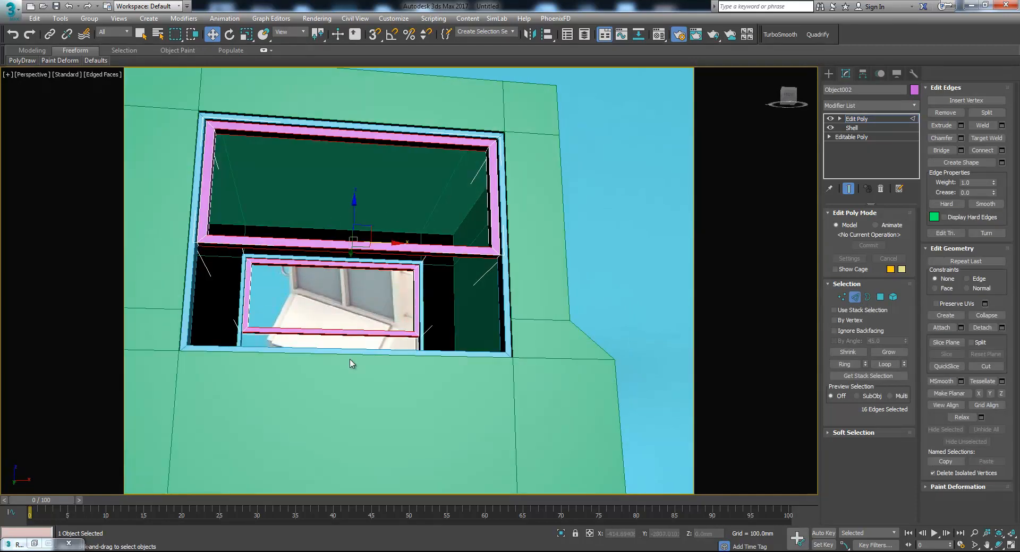
{"action": "left_click", "coordinate": [1002, 150]}
{"action": "left_click", "coordinate": [417, 285]}
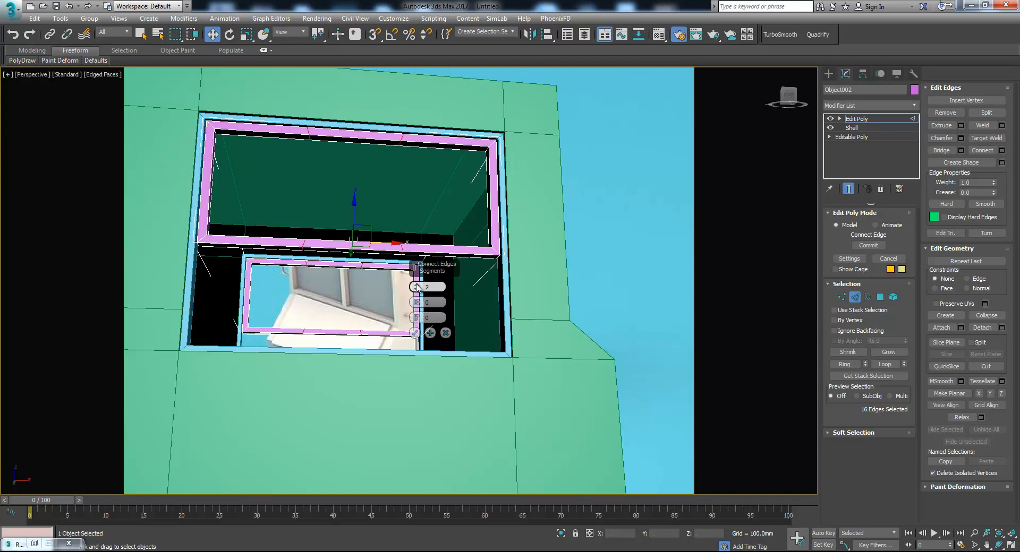
{"action": "left_click_drag", "start_coordinate": [416, 302], "coordinate": [414, 359]}
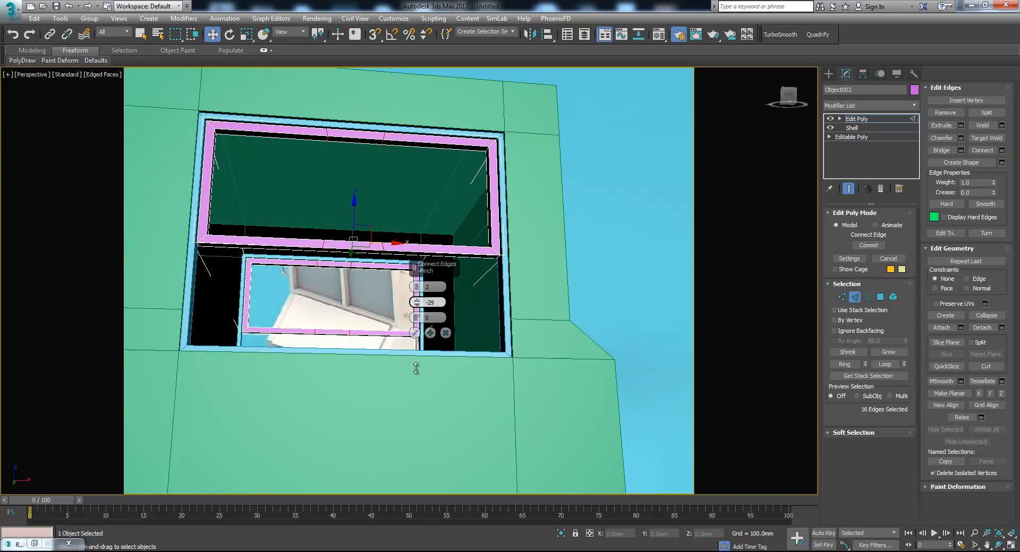
{"action": "mouse_move", "coordinate": [433, 458]}
{"action": "left_mouse_down"}
{"action": "mouse_move", "coordinate": [436, 479]}
{"action": "mouse_move", "coordinate": [435, 470]}
{"action": "left_mouse_up"}
{"action": "left_click", "coordinate": [414, 332]}
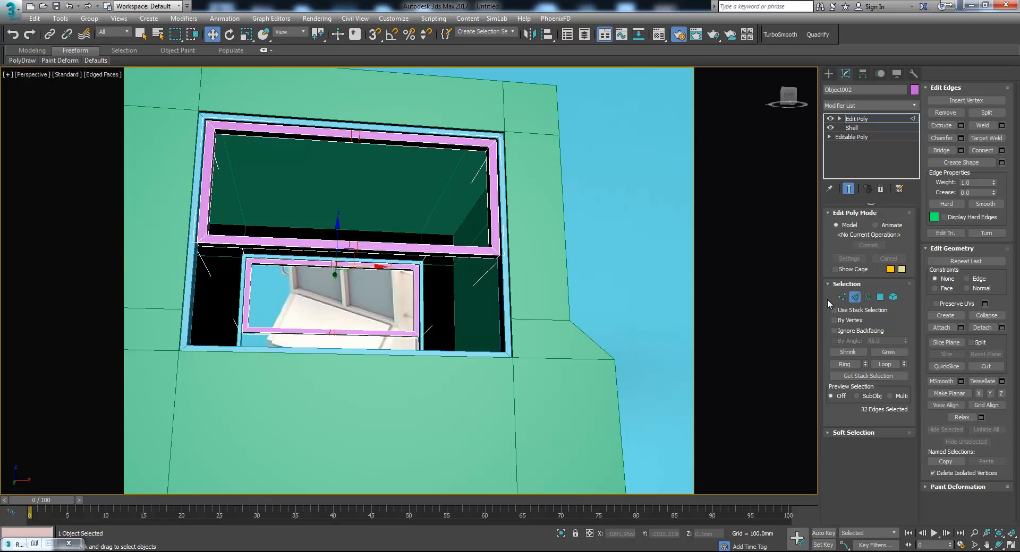
{"action": "left_click", "coordinate": [854, 297]}
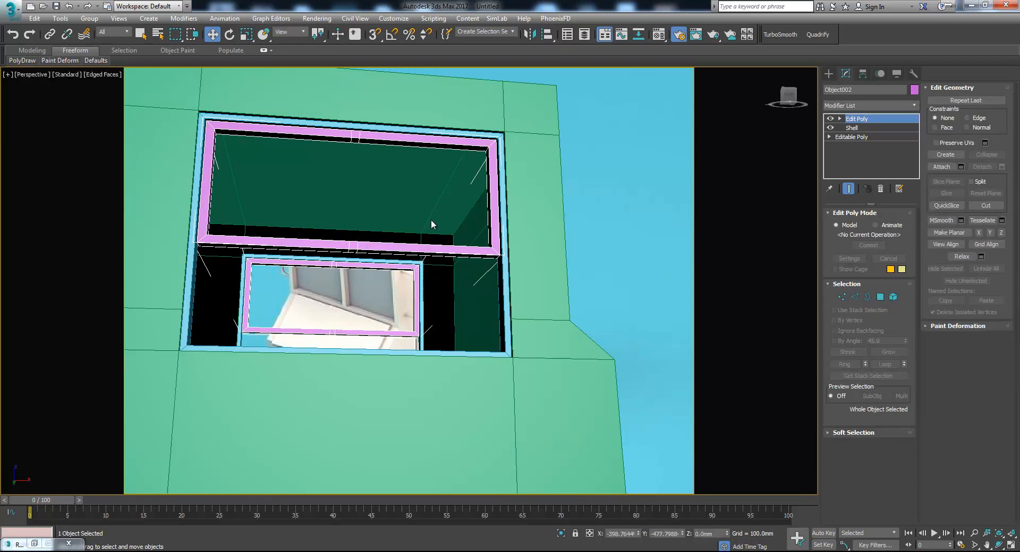
Bridge the facing center polygons of the near frame's upper and lower rails into a vertical bar.
{"action": "key", "text": "4"}
{"action": "left_click", "coordinate": [355, 139]}
{"action": "middle_click_drag", "start_coordinate": [365, 159], "coordinate": [370, 256], "text": "alt"}
{"action": "left_click", "coordinate": [365, 432], "text": "ctrl"}
{"action": "left_click", "coordinate": [930, 139]}
Bridge the matching center polygons of the frame on the truck's opposite side into a vertical bar.
{"action": "middle_click_drag", "start_coordinate": [372, 478], "coordinate": [409, 312]}
{"action": "middle_click_drag", "start_coordinate": [403, 133], "coordinate": [410, 282], "text": "alt"}
{"action": "left_click", "coordinate": [341, 309]}
{"action": "middle_click_drag", "start_coordinate": [341, 309], "coordinate": [403, 173], "text": "alt"}
{"action": "left_click", "coordinate": [423, 139], "text": "ctrl"}
{"action": "key", "text": "ctrl+z"}
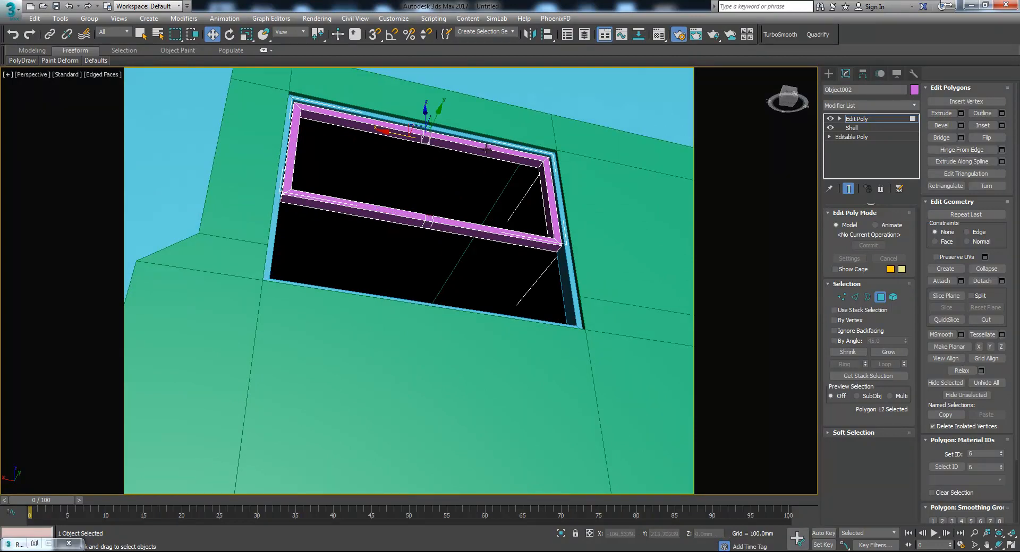
{"action": "left_click", "coordinate": [424, 141], "text": "ctrl"}
{"action": "left_click", "coordinate": [942, 138]}
{"action": "middle_click_drag", "start_coordinate": [385, 208], "coordinate": [525, 290], "text": "alt"}
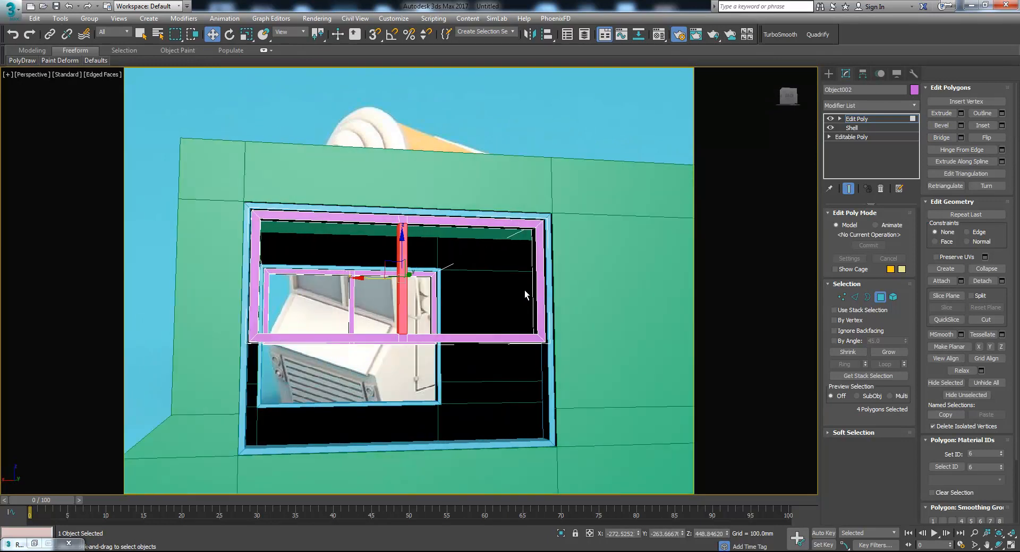
{"action": "left_click", "coordinate": [878, 302]}
Check the ToonCar.jpg reference and lower the bottom rail vertices of both Object002 frames along Z.
{"action": "key", "text": "alt+Tab"}
{"action": "key", "text": "alt+Tab"}
{"action": "key", "text": "1"}
{"action": "left_click_drag", "start_coordinate": [200, 314], "coordinate": [604, 369]}
{"action": "left_click_drag", "start_coordinate": [370, 303], "coordinate": [370, 323]}
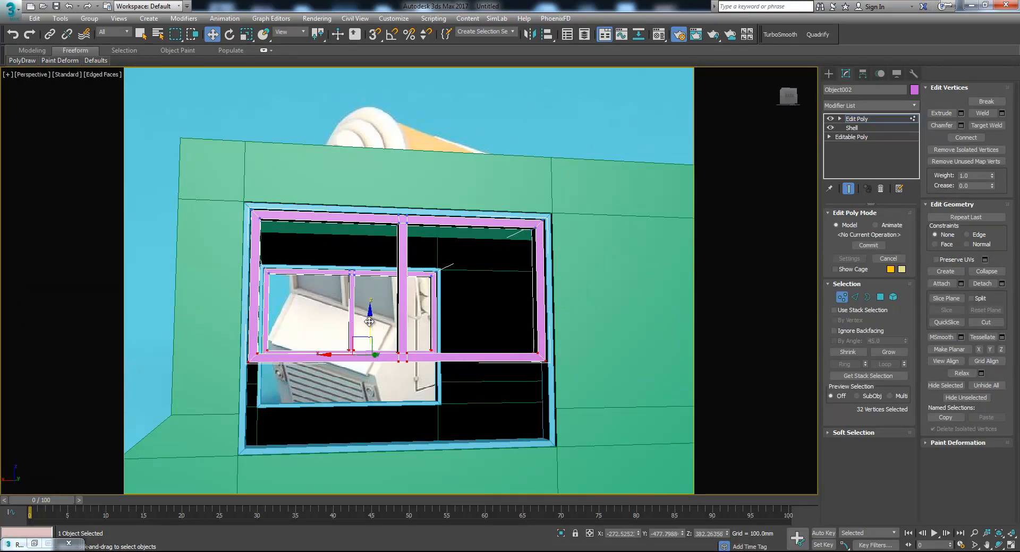
{"action": "left_click", "coordinate": [844, 298]}
Create a thin box about 257 mm wide, 2.15 mm long and 75 mm high along the near window frame in the Top view.
{"action": "left_click", "coordinate": [828, 73]}
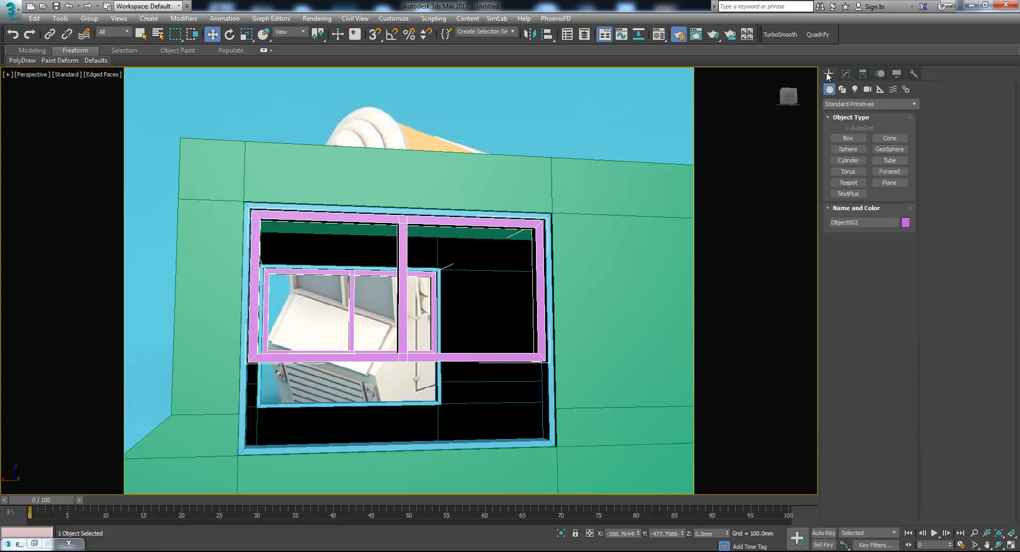
{"action": "left_click", "coordinate": [849, 139]}
{"action": "key", "text": "alt+w"}
{"action": "scroll", "coordinate": [216, 225], "scroll_direction": "up", "scroll_amount": 10}
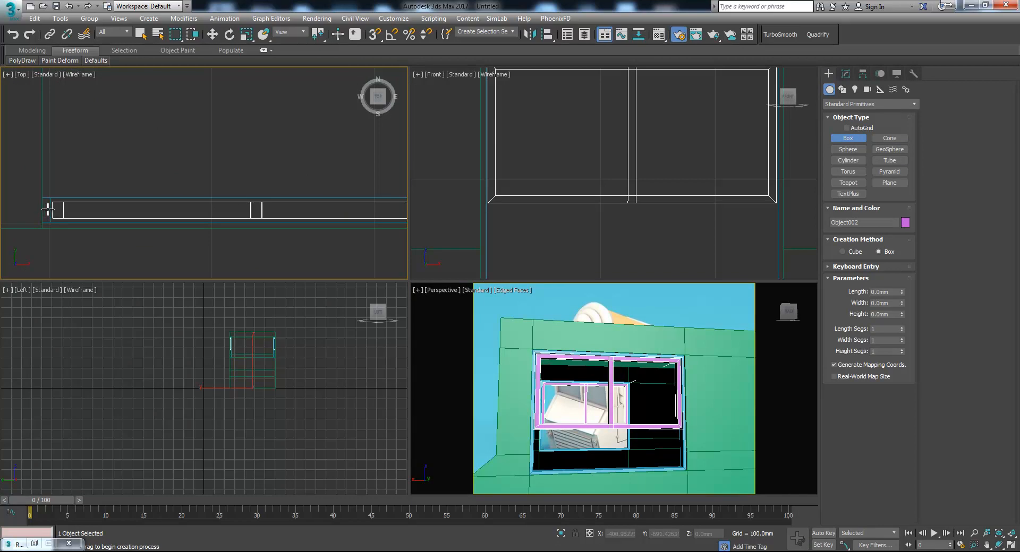
{"action": "middle_click_drag", "start_coordinate": [97, 210], "coordinate": [70, 213]}
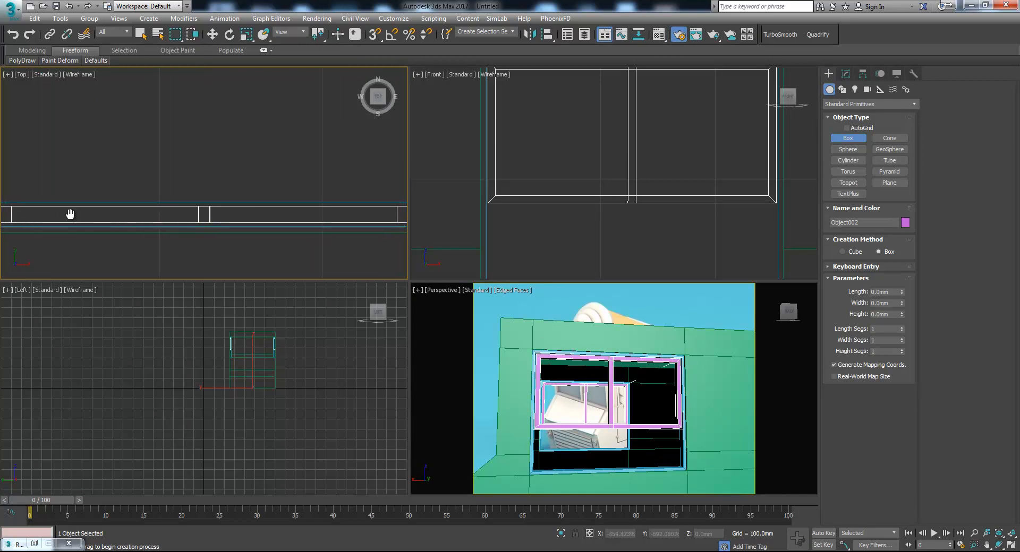
{"action": "left_click", "coordinate": [1010, 545]}
{"action": "left_click", "coordinate": [975, 534]}
{"action": "left_click_drag", "start_coordinate": [584, 322], "coordinate": [585, 340]}
{"action": "right_click", "coordinate": [452, 355]}
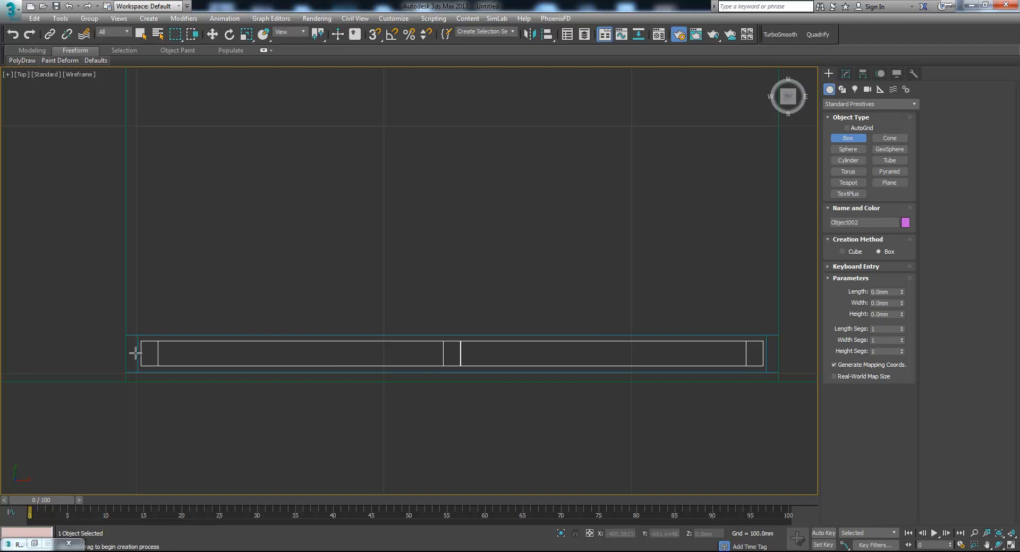
{"action": "left_click_drag", "start_coordinate": [136, 352], "coordinate": [150, 349]}
{"action": "left_click_drag", "start_coordinate": [714, 365], "coordinate": [775, 357]}
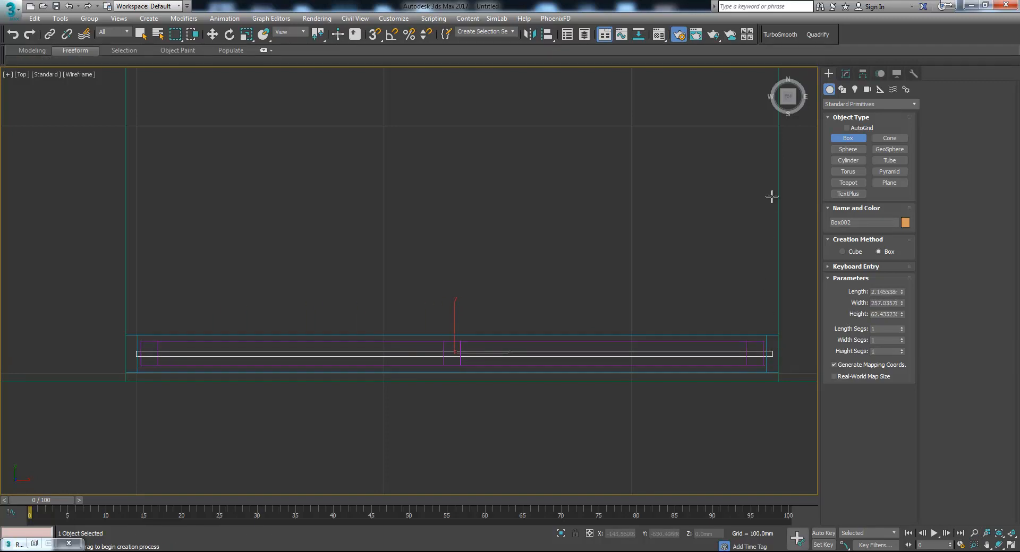
{"action": "left_click", "coordinate": [773, 170]}
{"action": "key", "text": "w"}
Move the end vertices of the near frame in Object002 along X to meet the sides of the window opening.
{"action": "key", "text": "alt+w"}
{"action": "key", "text": "alt+w"}
{"action": "scroll", "coordinate": [558, 410], "scroll_direction": "up", "scroll_amount": 2}
{"action": "left_click", "coordinate": [398, 348]}
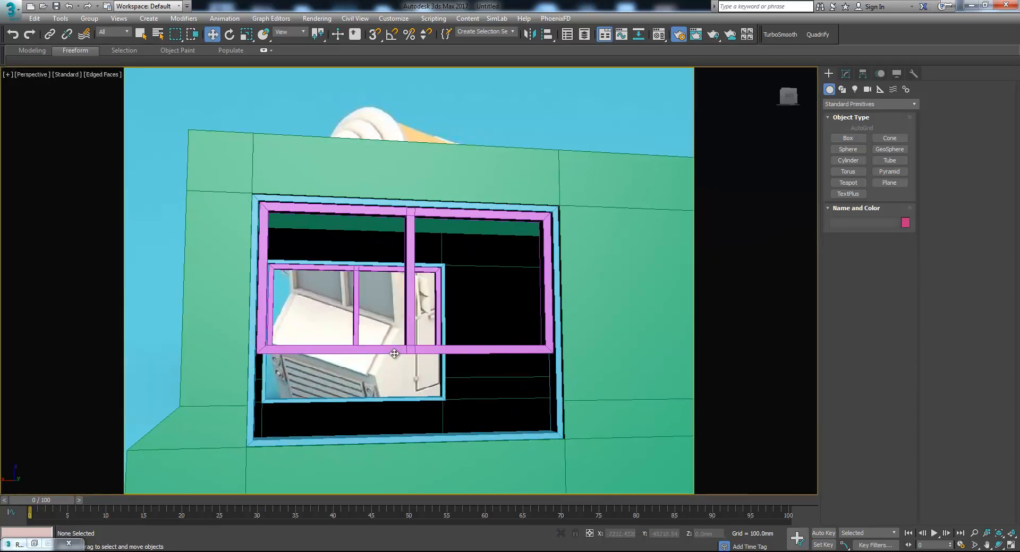
{"action": "left_click", "coordinate": [845, 73]}
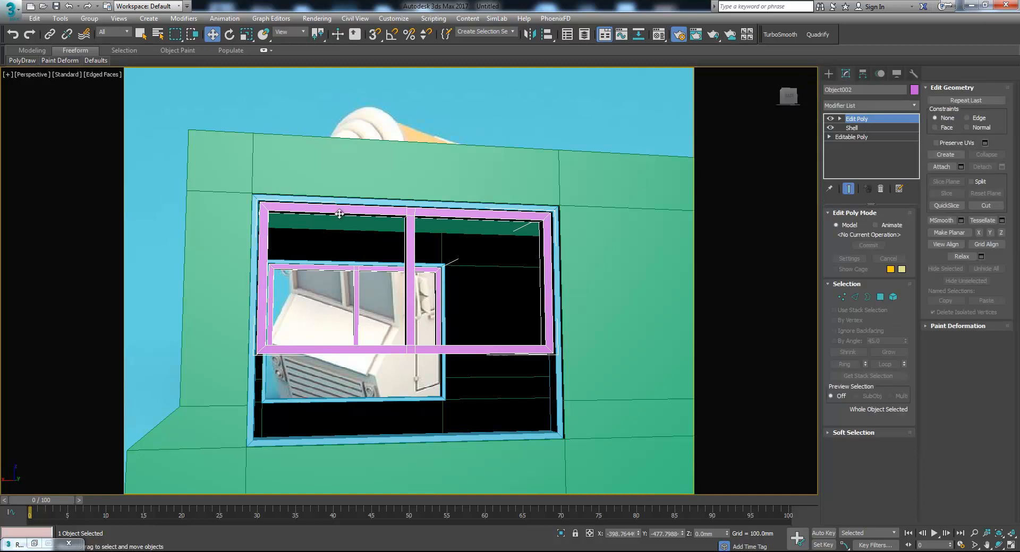
{"action": "key", "text": "alt+w"}
{"action": "key", "text": "1"}
{"action": "left_click_drag", "start_coordinate": [54, 175], "coordinate": [102, 211]}
{"action": "scroll", "coordinate": [74, 228], "scroll_direction": "up", "scroll_amount": 2}
{"action": "middle_click_drag", "start_coordinate": [253, 221], "coordinate": [73, 221]}
{"action": "left_click_drag", "start_coordinate": [340, 195], "coordinate": [372, 218]}
Widen the opposite frame by moving its end vertices along X to the edges of its opening.
{"action": "middle_click_drag", "start_coordinate": [345, 177], "coordinate": [342, 279]}
{"action": "scroll", "coordinate": [327, 215], "scroll_direction": "down", "scroll_amount": 5}
{"action": "middle_click_drag", "start_coordinate": [311, 146], "coordinate": [311, 203]}
{"action": "scroll", "coordinate": [340, 142], "scroll_direction": "up", "scroll_amount": 2}
{"action": "scroll", "coordinate": [330, 196], "scroll_direction": "up", "scroll_amount": 3}
{"action": "left_click_drag", "start_coordinate": [298, 180], "coordinate": [325, 226]}
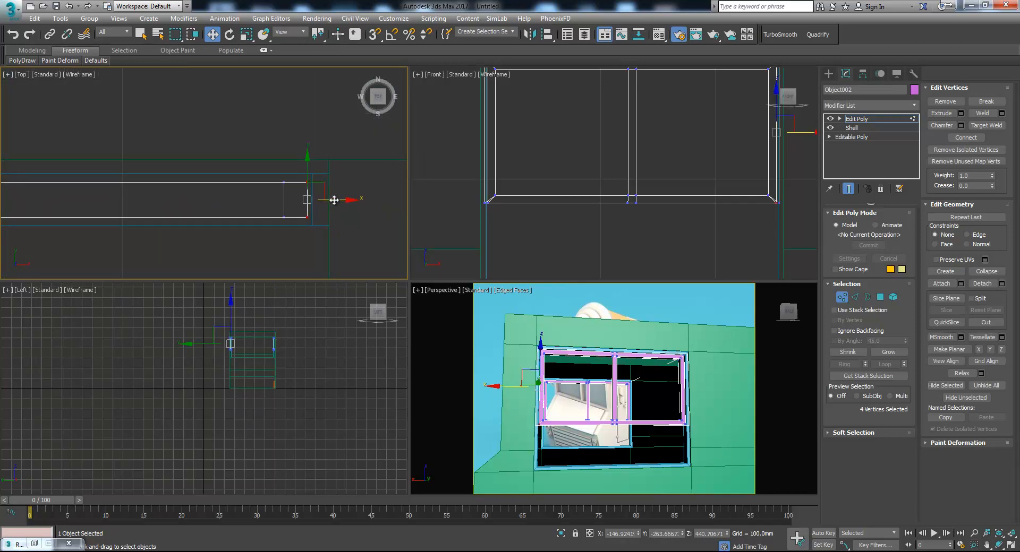
{"action": "scroll", "coordinate": [334, 200], "scroll_direction": "down", "scroll_amount": 4}
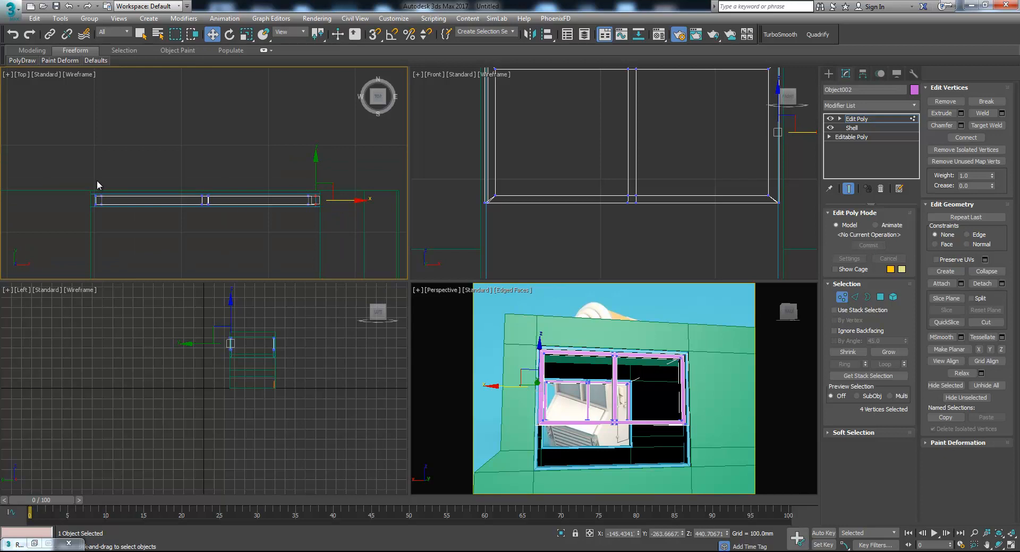
{"action": "left_click_drag", "start_coordinate": [96, 218], "coordinate": [98, 220]}
{"action": "scroll", "coordinate": [93, 202], "scroll_direction": "up", "scroll_amount": 5}
{"action": "left_click_drag", "start_coordinate": [152, 182], "coordinate": [142, 181]}
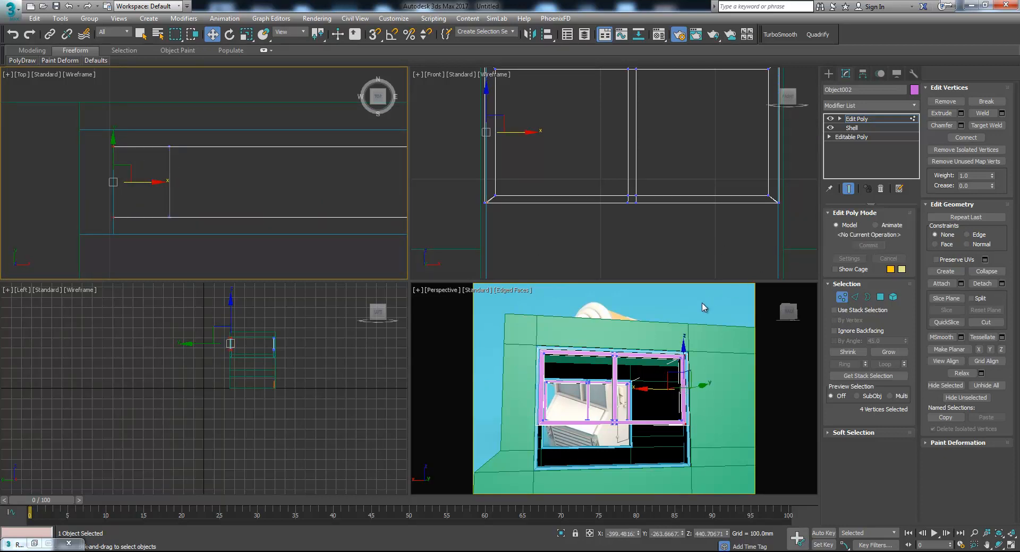
{"action": "left_click", "coordinate": [843, 298]}
Select the thin box pane and raise it from ground level to the height of the near window frame.
{"action": "left_click", "coordinate": [286, 429]}
{"action": "scroll", "coordinate": [276, 396], "scroll_direction": "up", "scroll_amount": 5}
{"action": "left_click", "coordinate": [274, 348]}
{"action": "scroll", "coordinate": [268, 367], "scroll_direction": "down", "scroll_amount": 3}
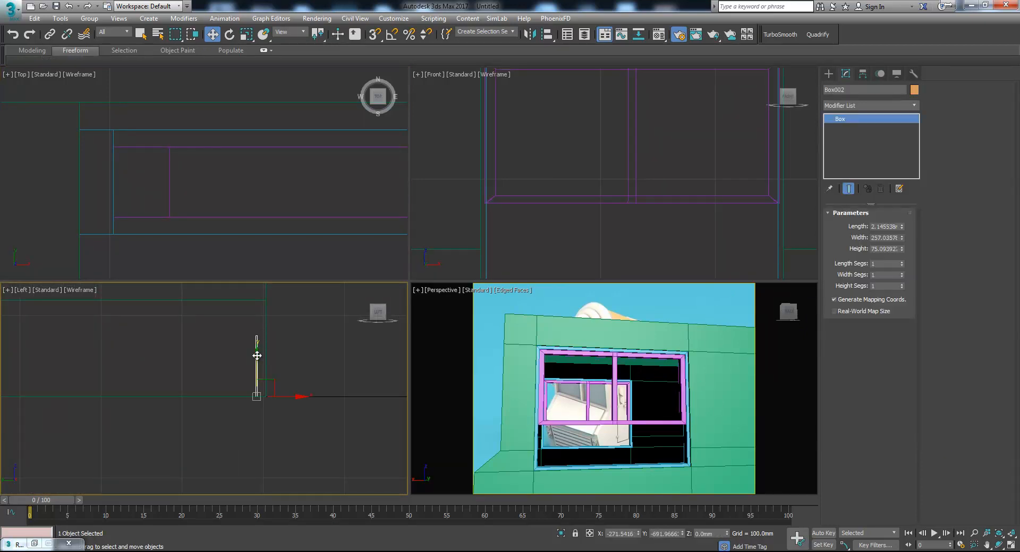
{"action": "left_click_drag", "start_coordinate": [266, 400], "coordinate": [283, 322]}
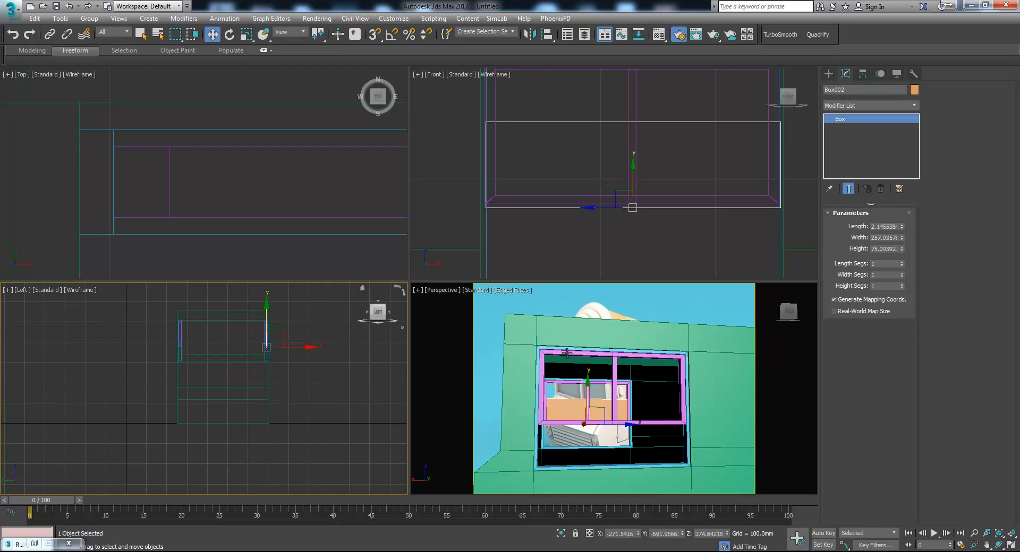
Raise the pane onto the frame's bottom rail and increase its height to about 113.4 mm to fill the frame.
{"action": "scroll", "coordinate": [724, 412], "scroll_direction": "down", "scroll_amount": 5}
{"action": "key", "text": "alt+w"}
{"action": "scroll", "coordinate": [468, 373], "scroll_direction": "down", "scroll_amount": 1}
{"action": "scroll", "coordinate": [536, 366], "scroll_direction": "up", "scroll_amount": 8}
{"action": "left_click_drag", "start_coordinate": [525, 335], "coordinate": [535, 308]}
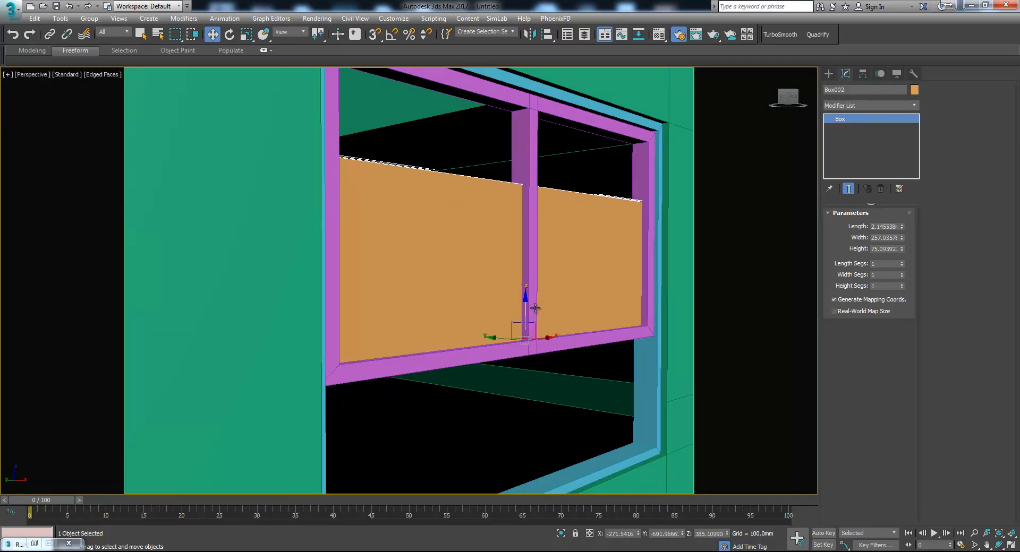
{"action": "right_click", "coordinate": [567, 254]}
{"action": "left_click_drag", "start_coordinate": [904, 249], "coordinate": [904, 221]}
{"action": "scroll", "coordinate": [609, 296], "scroll_direction": "down", "scroll_amount": 5}
Copy the pane along Y to the opposite side of the truck and fit it inside that window frame.
{"action": "middle_click_drag", "start_coordinate": [609, 298], "coordinate": [541, 311], "text": "alt"}
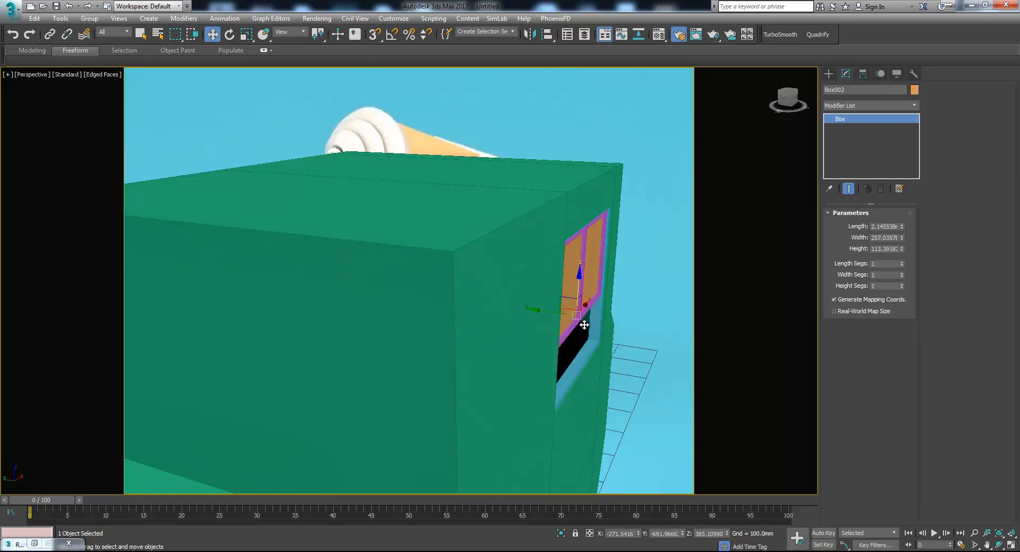
{"action": "left_click_drag", "start_coordinate": [546, 313], "coordinate": [238, 269], "text": "shift"}
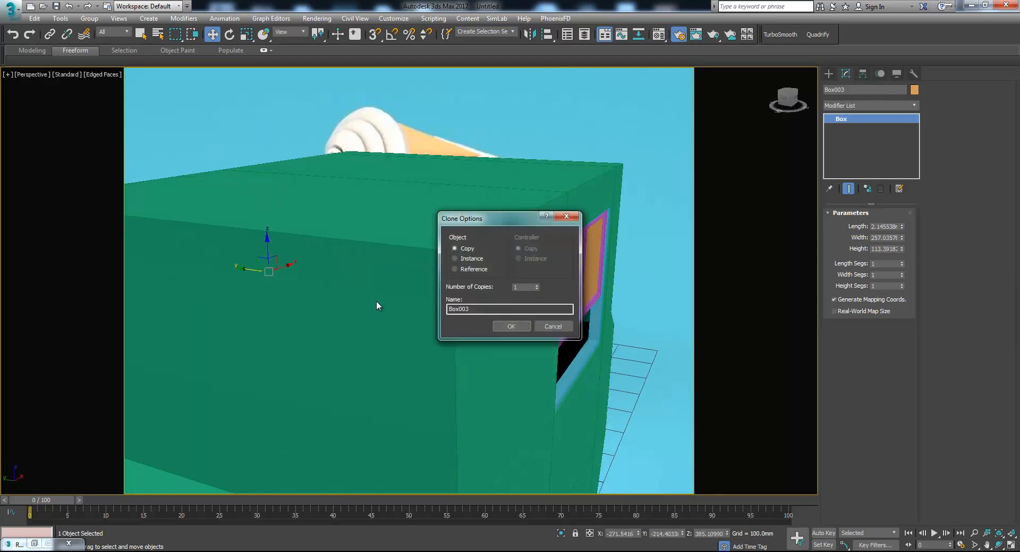
{"action": "left_click", "coordinate": [523, 326]}
{"action": "middle_click_drag", "start_coordinate": [303, 313], "coordinate": [494, 311], "text": "alt"}
{"action": "middle_click_drag", "start_coordinate": [319, 284], "coordinate": [425, 322]}
{"action": "scroll", "coordinate": [355, 318], "scroll_direction": "up", "scroll_amount": 5}
{"action": "middle_click_drag", "start_coordinate": [355, 319], "coordinate": [475, 351]}
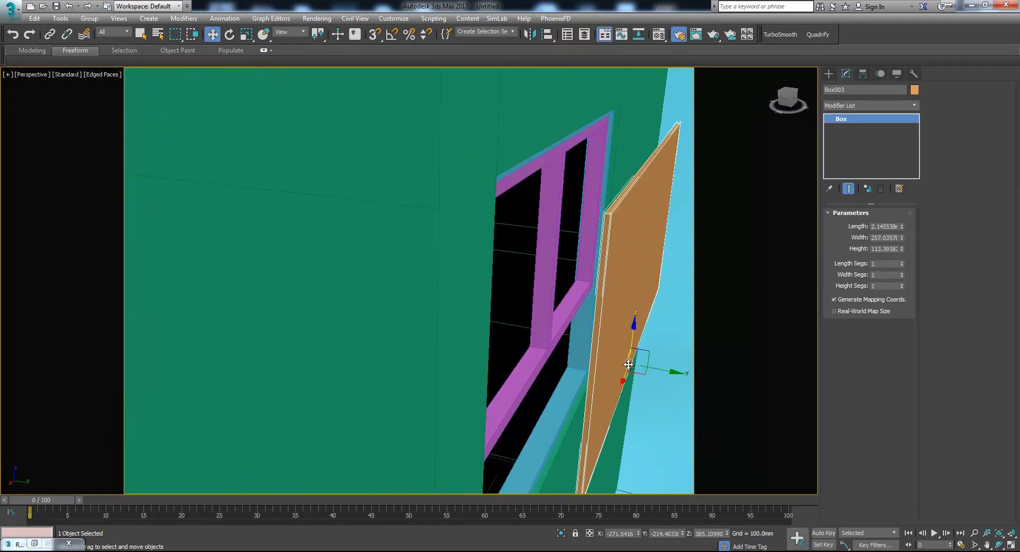
{"action": "left_click_drag", "start_coordinate": [663, 368], "coordinate": [578, 353]}
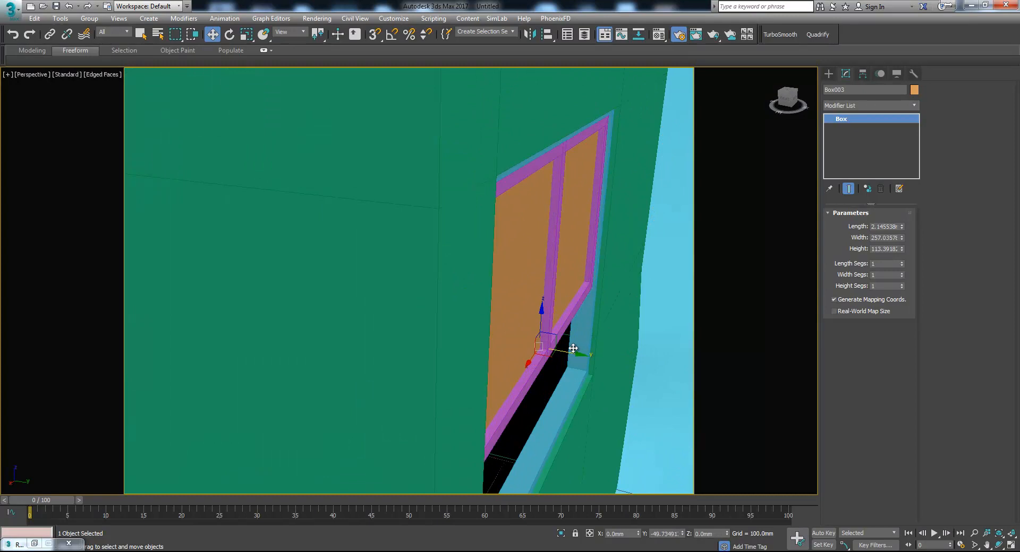
{"action": "scroll", "coordinate": [605, 372], "scroll_direction": "down", "scroll_amount": 8}
{"action": "middle_click_drag", "start_coordinate": [576, 366], "coordinate": [324, 345], "text": "alt"}
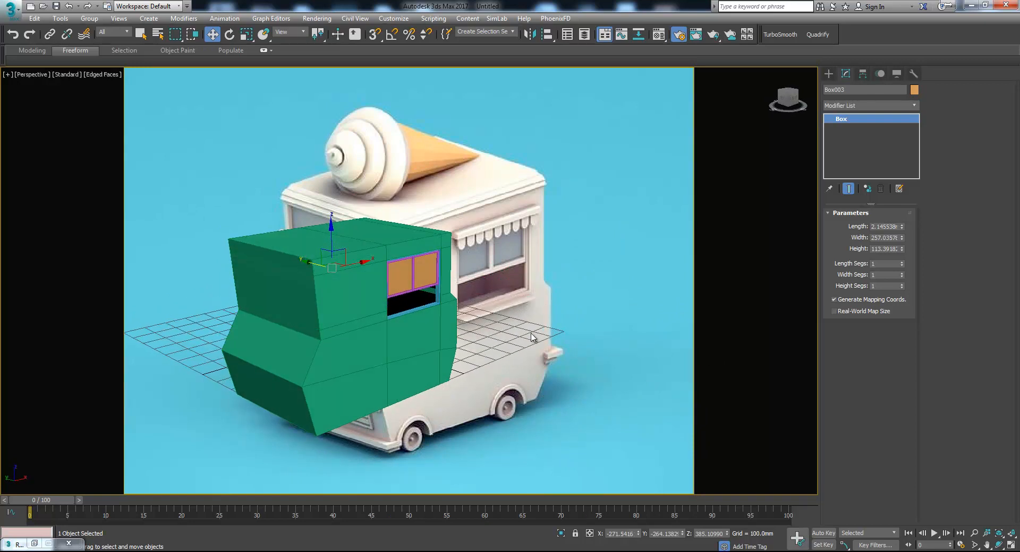
{"action": "left_click", "coordinate": [610, 320]}
Create a ChamferBox above the window in the Front view, about 13.1 x 268.3 x 44.5 mm with a fillet of about 3.27 mm.
{"action": "middle_click_drag", "start_coordinate": [475, 314], "coordinate": [474, 315], "text": "alt"}
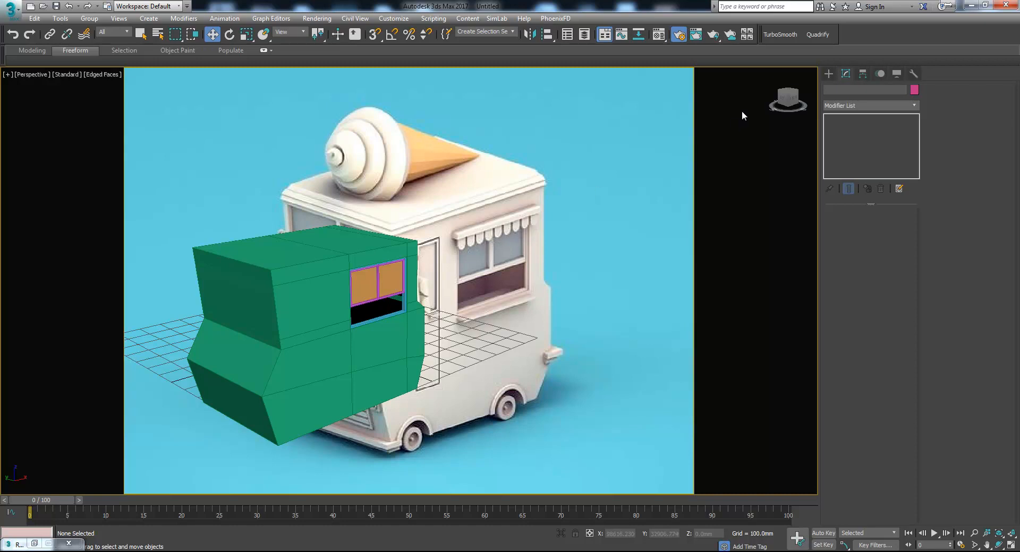
{"action": "left_click", "coordinate": [829, 74]}
{"action": "left_click", "coordinate": [861, 105]}
{"action": "left_click", "coordinate": [837, 123]}
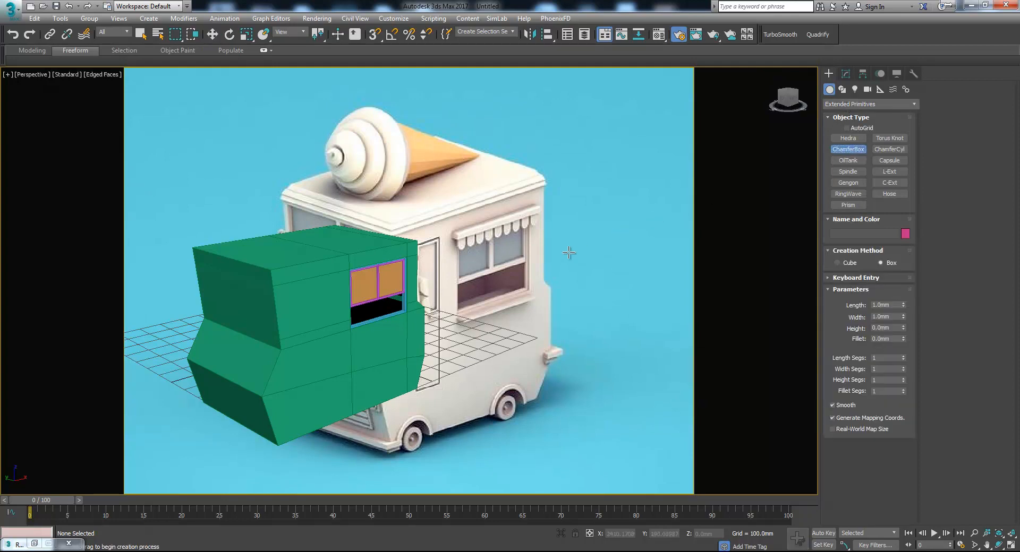
{"action": "key", "text": "alt+w"}
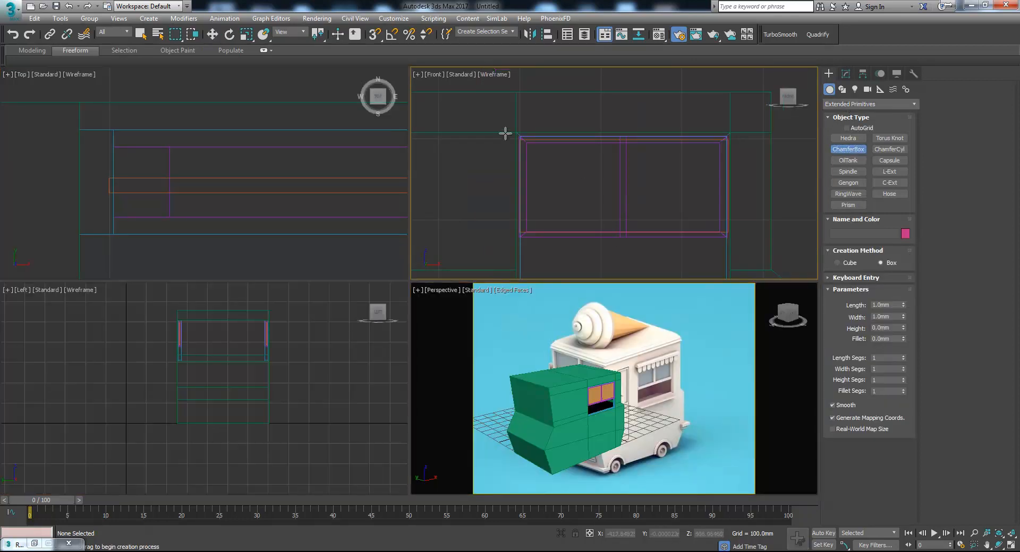
{"action": "left_click_drag", "start_coordinate": [513, 122], "coordinate": [731, 133]}
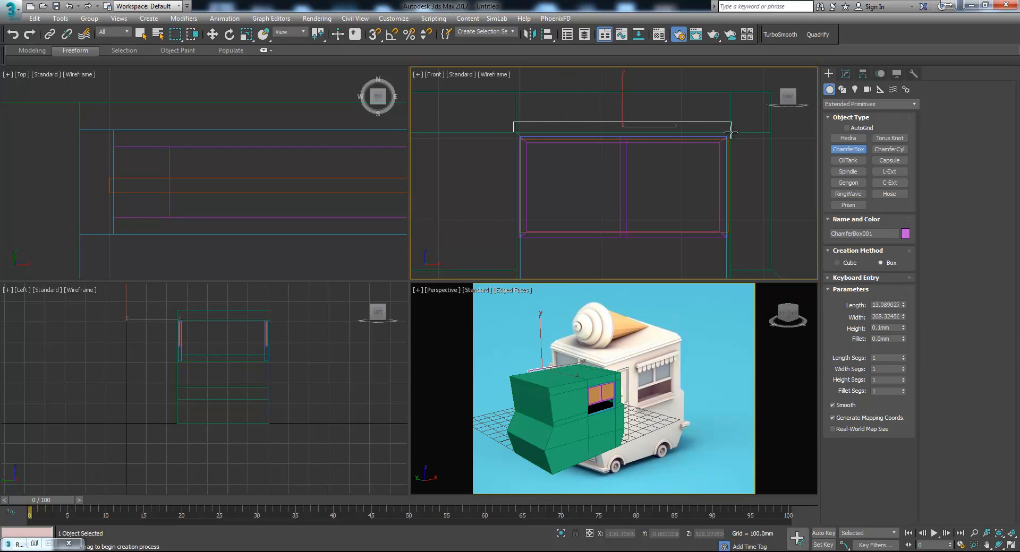
{"action": "left_click", "coordinate": [731, 97]}
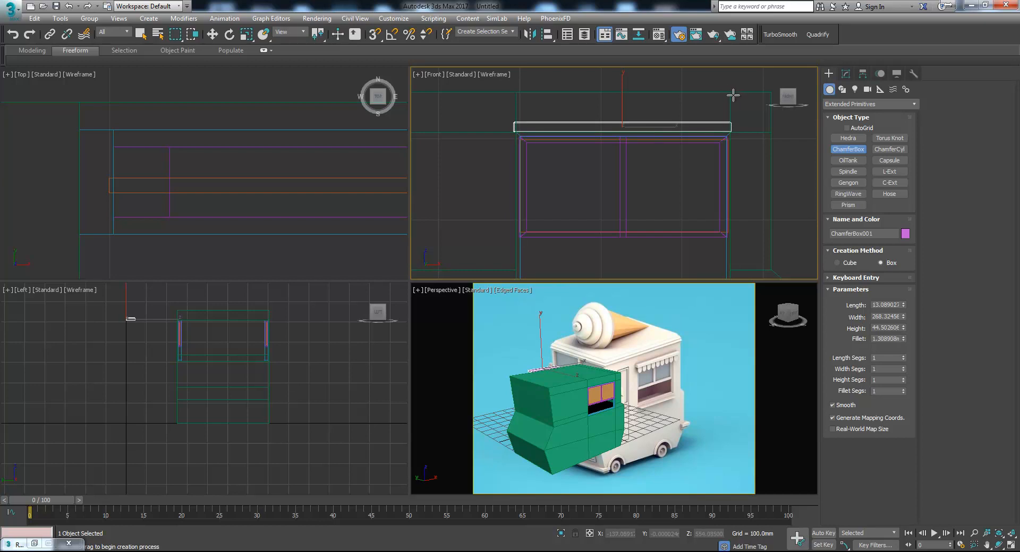
{"action": "left_click", "coordinate": [732, 93]}
{"action": "right_click", "coordinate": [663, 356]}
{"action": "key", "text": "w"}
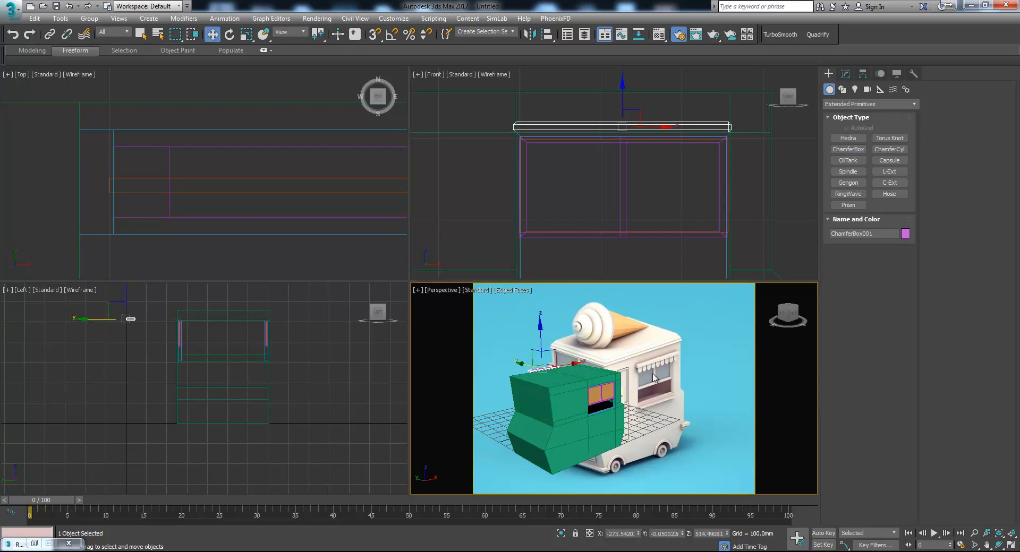
Move the chamfered bar along Y to the outer wall above the near side window.
{"action": "key", "text": "alt+w"}
{"action": "left_click_drag", "start_coordinate": [241, 234], "coordinate": [359, 303]}
{"action": "scroll", "coordinate": [359, 304], "scroll_direction": "up", "scroll_amount": 6}
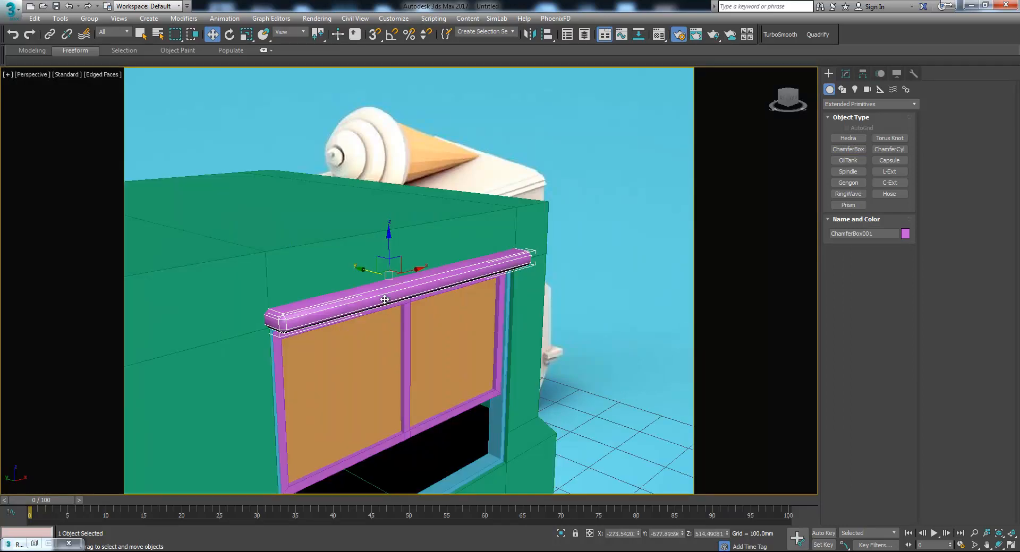
{"action": "middle_click_drag", "start_coordinate": [327, 247], "coordinate": [353, 238], "text": "alt"}
Set the awning bar to 3 fillet segments, a length of about 15.97 mm and a width of about 282 mm.
{"action": "left_click", "coordinate": [846, 74]}
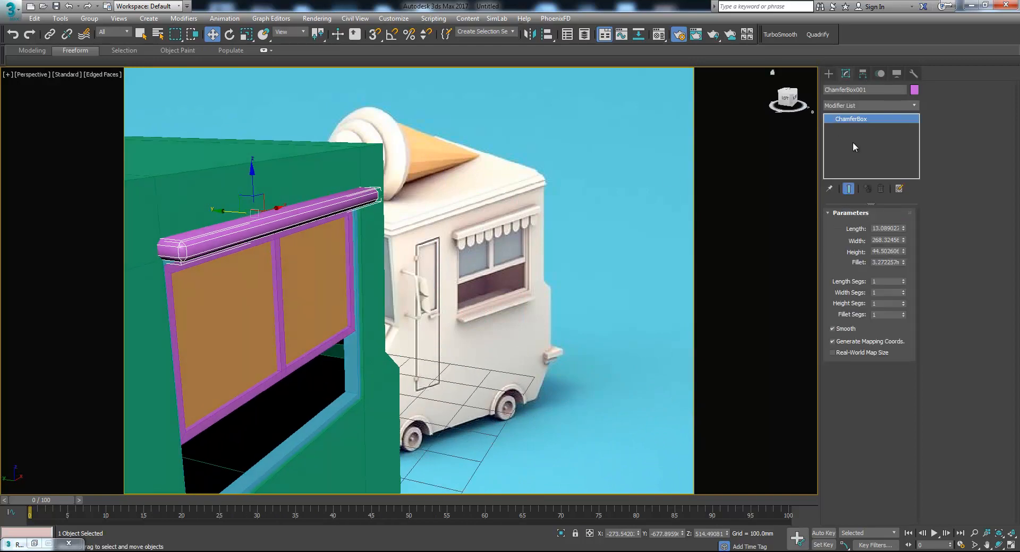
{"action": "left_click", "coordinate": [901, 312]}
{"action": "left_click", "coordinate": [902, 312]}
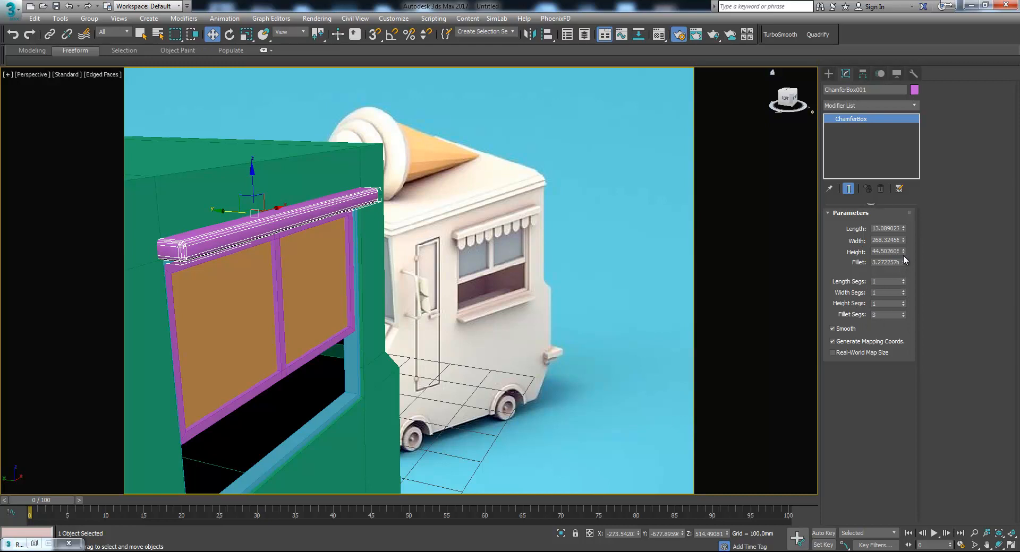
{"action": "left_click_drag", "start_coordinate": [903, 228], "coordinate": [912, 216]}
{"action": "middle_click_drag", "start_coordinate": [531, 281], "coordinate": [366, 257], "text": "alt"}
{"action": "left_click", "coordinate": [904, 238]}
{"action": "left_click", "coordinate": [904, 238]}
{"action": "left_click", "coordinate": [903, 238]}
{"action": "left_click", "coordinate": [904, 238]}
{"action": "left_click", "coordinate": [903, 238]}
Shift the awning bar outward from the wall and slightly up, and reduce its height to about 28.9 mm.
{"action": "scroll", "coordinate": [414, 279], "scroll_direction": "down", "scroll_amount": 5}
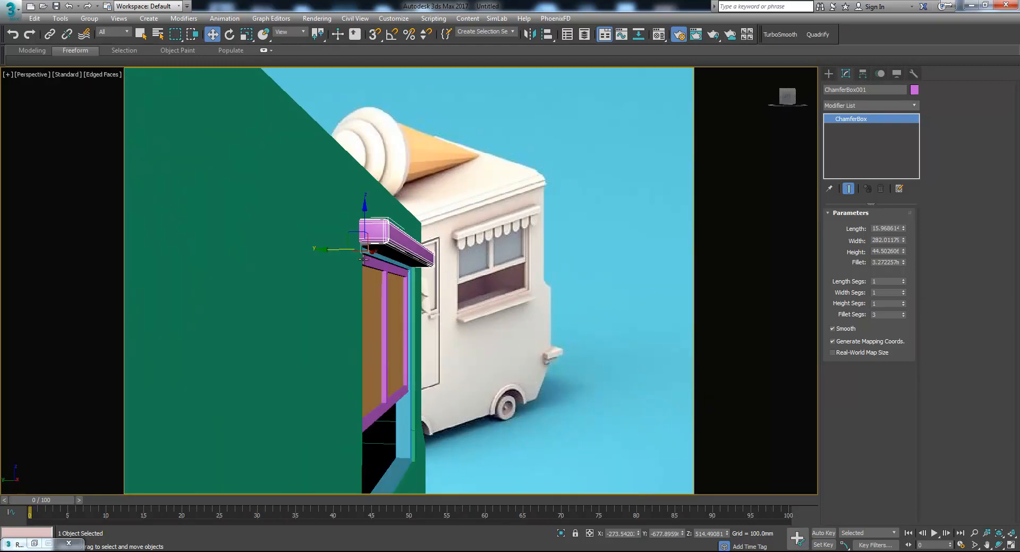
{"action": "left_click_drag", "start_coordinate": [330, 251], "coordinate": [352, 250]}
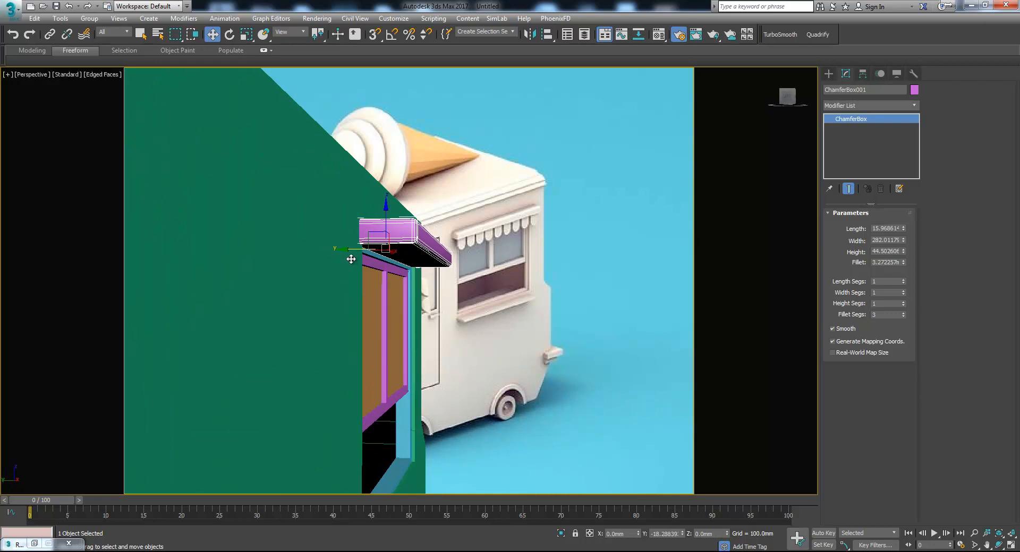
{"action": "left_click_drag", "start_coordinate": [386, 222], "coordinate": [386, 220]}
{"action": "middle_click_drag", "start_coordinate": [386, 220], "coordinate": [466, 276], "text": "alt"}
{"action": "middle_click_drag", "start_coordinate": [466, 276], "coordinate": [404, 281]}
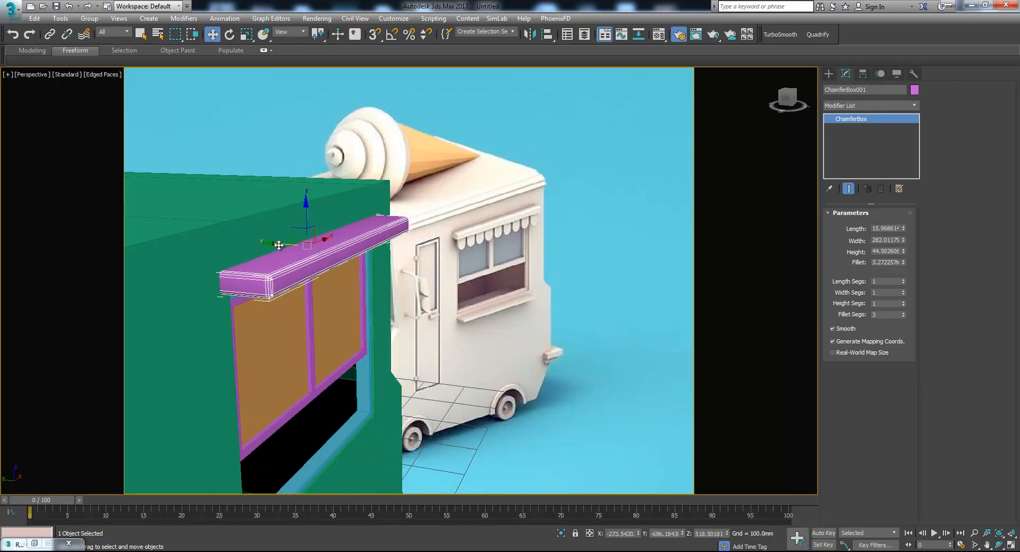
{"action": "left_click_drag", "start_coordinate": [904, 250], "coordinate": [907, 270]}
{"action": "left_click_drag", "start_coordinate": [285, 248], "coordinate": [284, 251]}
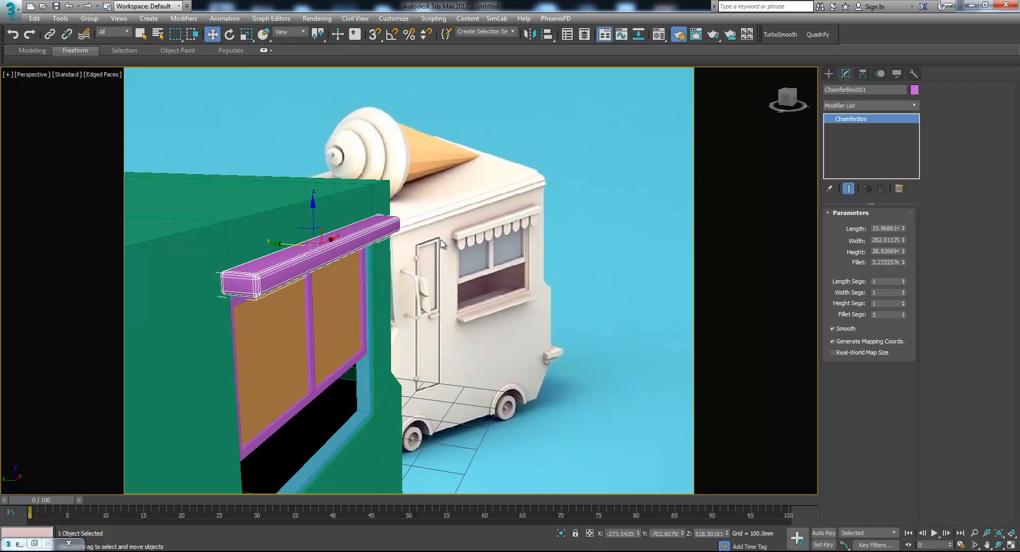
Create a standard cylinder at the window's upper-left corner in the Front view, with a radius of about 18.3 mm and a height of about 11.1 mm.
{"action": "left_click", "coordinate": [829, 73]}
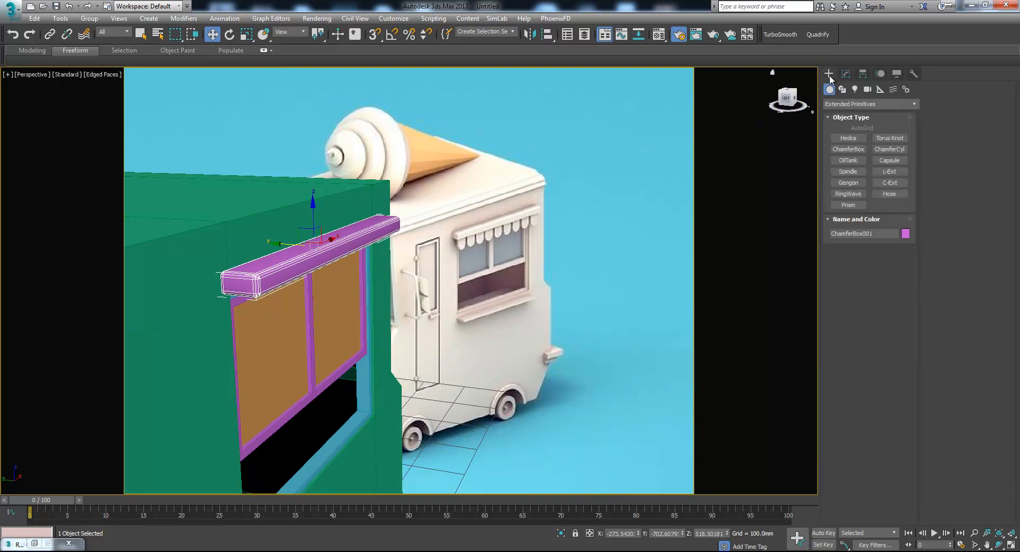
{"action": "left_click", "coordinate": [845, 105]}
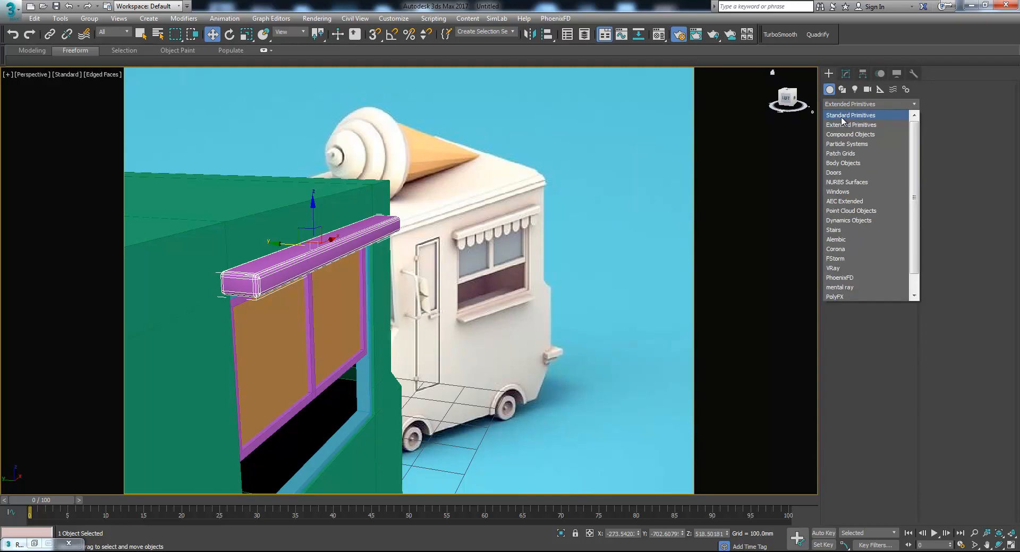
{"action": "left_click", "coordinate": [841, 115]}
{"action": "left_click", "coordinate": [848, 160]}
{"action": "key", "text": "alt+w"}
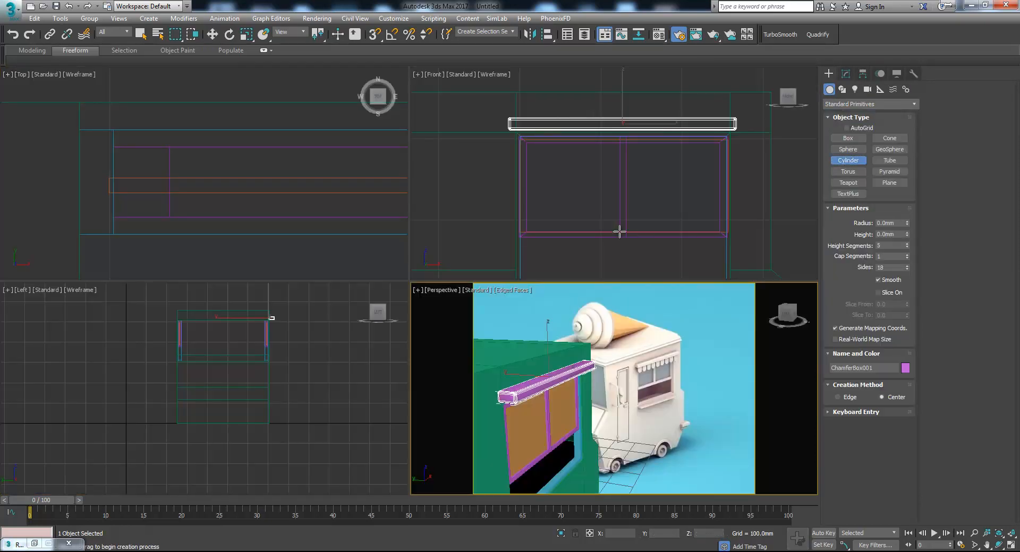
{"action": "scroll", "coordinate": [532, 151], "scroll_direction": "up", "scroll_amount": 3}
{"action": "scroll", "coordinate": [538, 155], "scroll_direction": "down", "scroll_amount": 3}
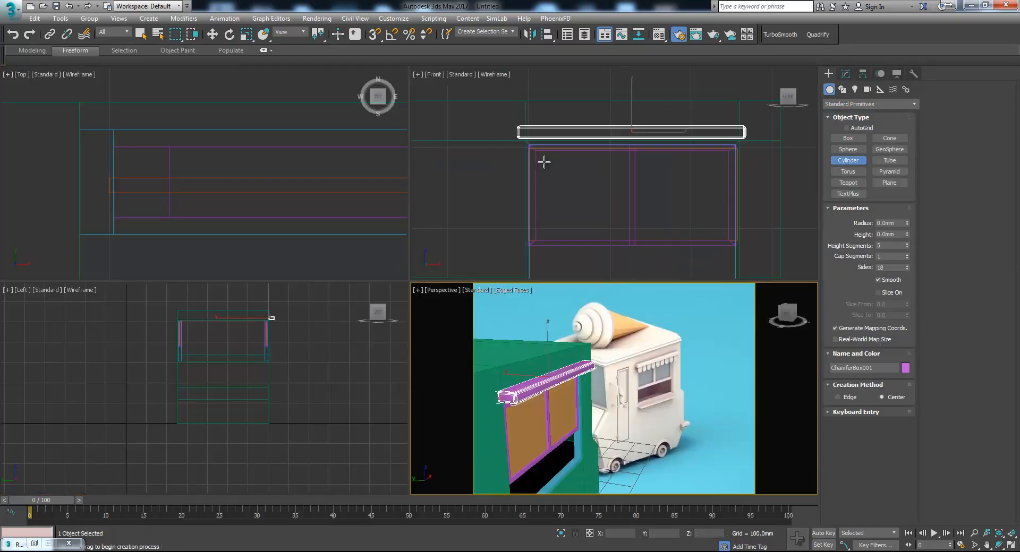
{"action": "left_click_drag", "start_coordinate": [534, 155], "coordinate": [542, 168]}
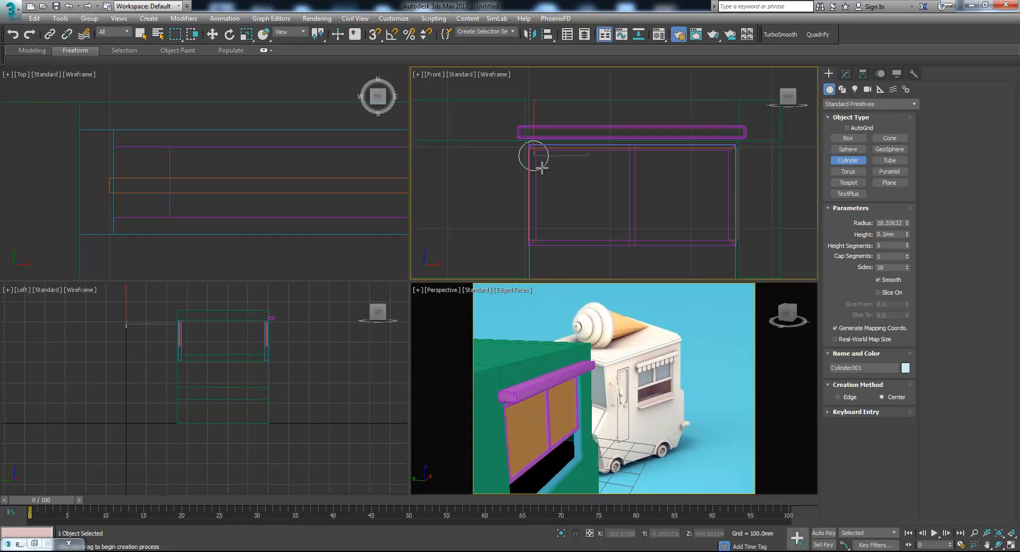
{"action": "left_click", "coordinate": [537, 158]}
{"action": "key", "text": "w"}
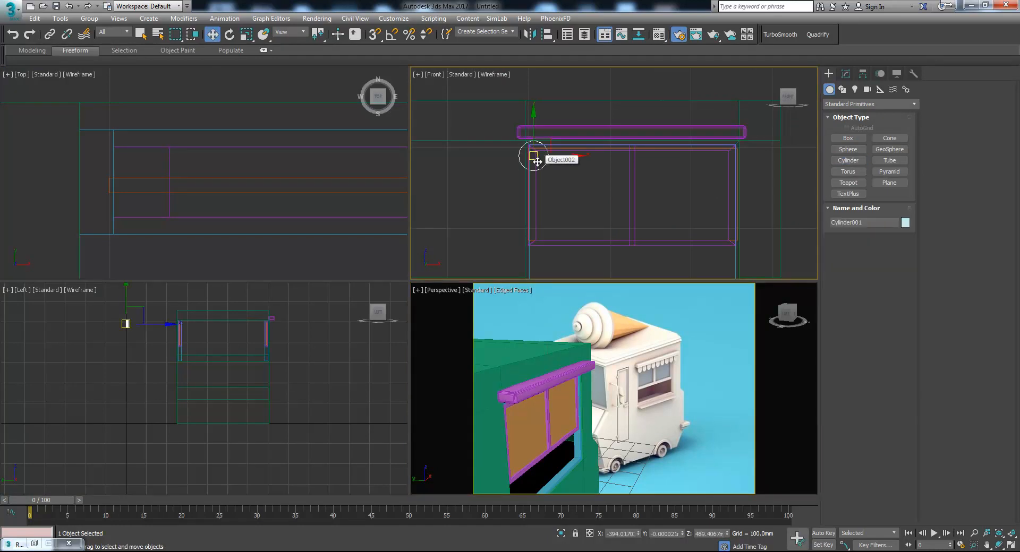
Move the cylinder out past the wall to sit beneath the awning bar, and set its height segments to 1.
{"action": "middle_click", "coordinate": [615, 349]}
{"action": "scroll", "coordinate": [615, 349], "scroll_direction": "down", "scroll_amount": 3}
{"action": "left_click_drag", "start_coordinate": [523, 355], "coordinate": [569, 358]}
{"action": "scroll", "coordinate": [269, 348], "scroll_direction": "up", "scroll_amount": 6}
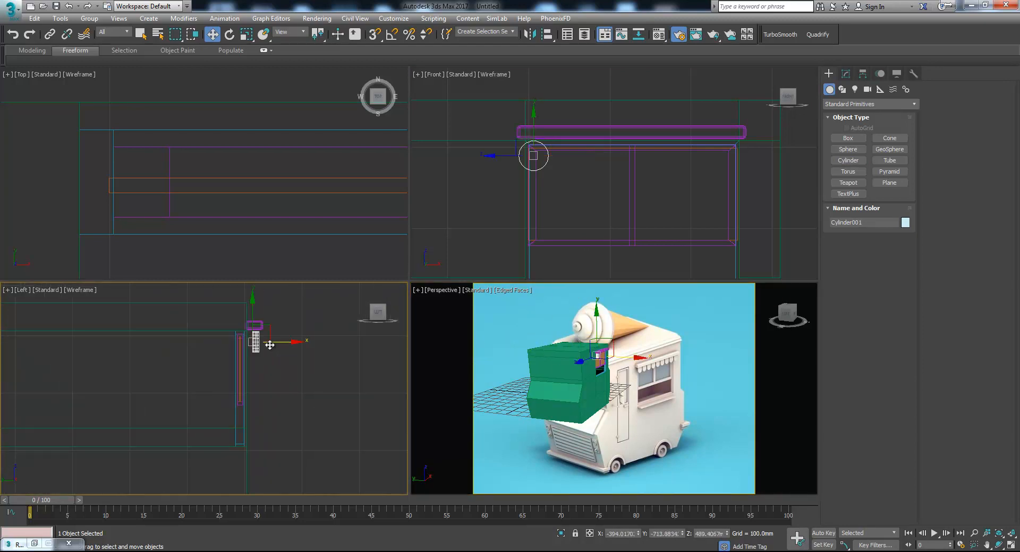
{"action": "left_click_drag", "start_coordinate": [256, 337], "coordinate": [262, 336]}
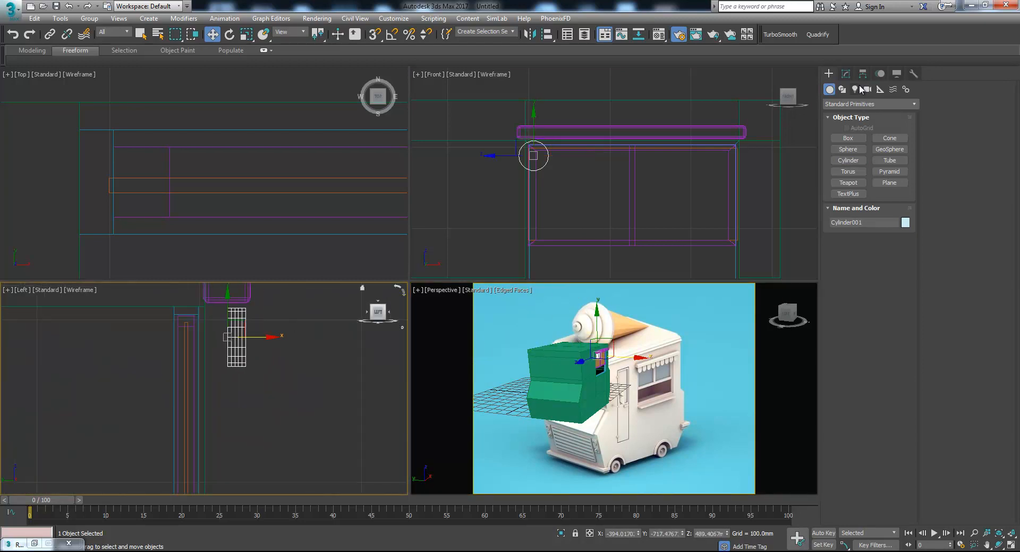
{"action": "left_click", "coordinate": [845, 73]}
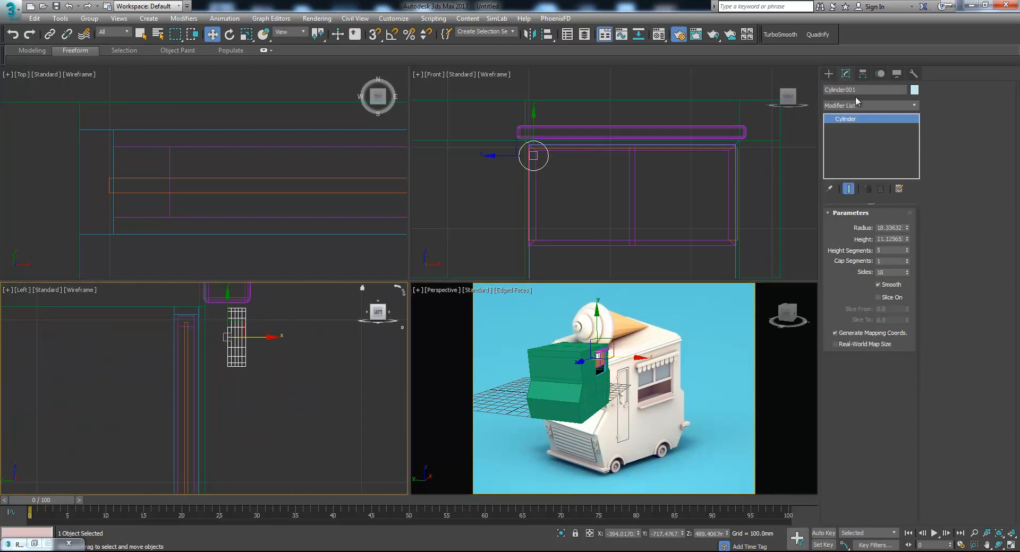
{"action": "right_click", "coordinate": [908, 248]}
Convert the cylinder to Editable Poly and shift its right-half vertices along X to stretch it into a capsule shape.
{"action": "key", "text": "alt+w"}
{"action": "scroll", "coordinate": [392, 264], "scroll_direction": "up", "scroll_amount": 8}
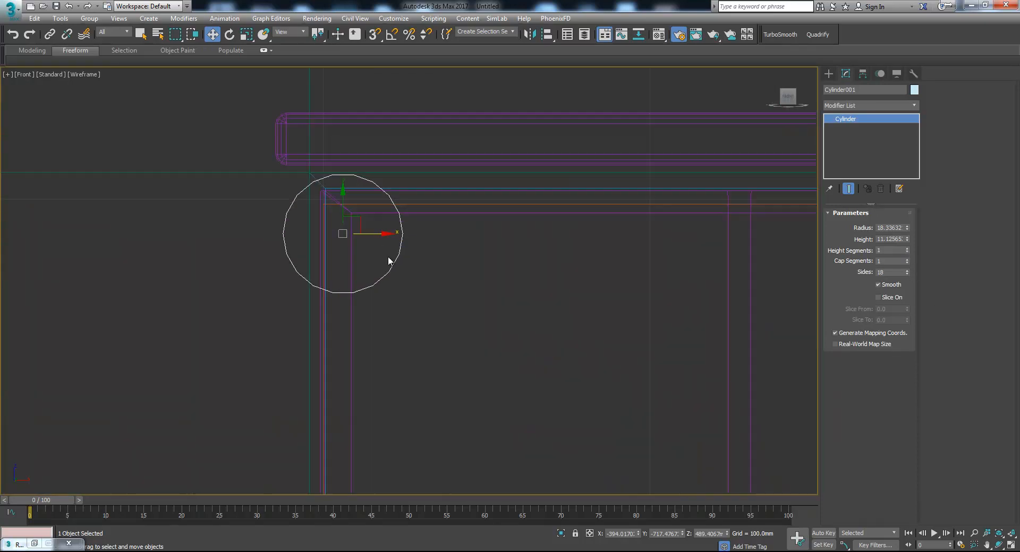
{"action": "scroll", "coordinate": [416, 290], "scroll_direction": "down", "scroll_amount": 2}
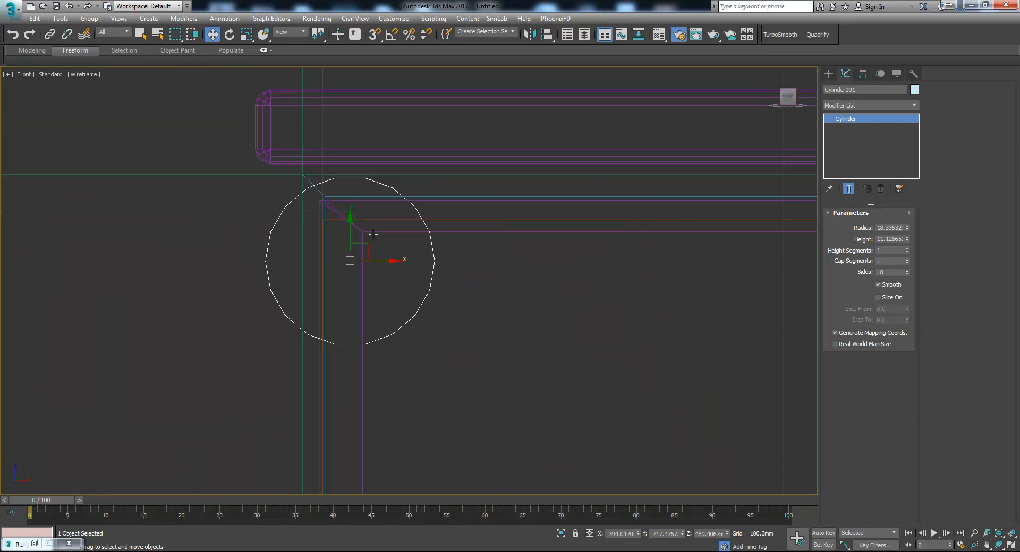
{"action": "right_click", "coordinate": [428, 233]}
{"action": "mouse_move", "coordinate": [526, 343]}
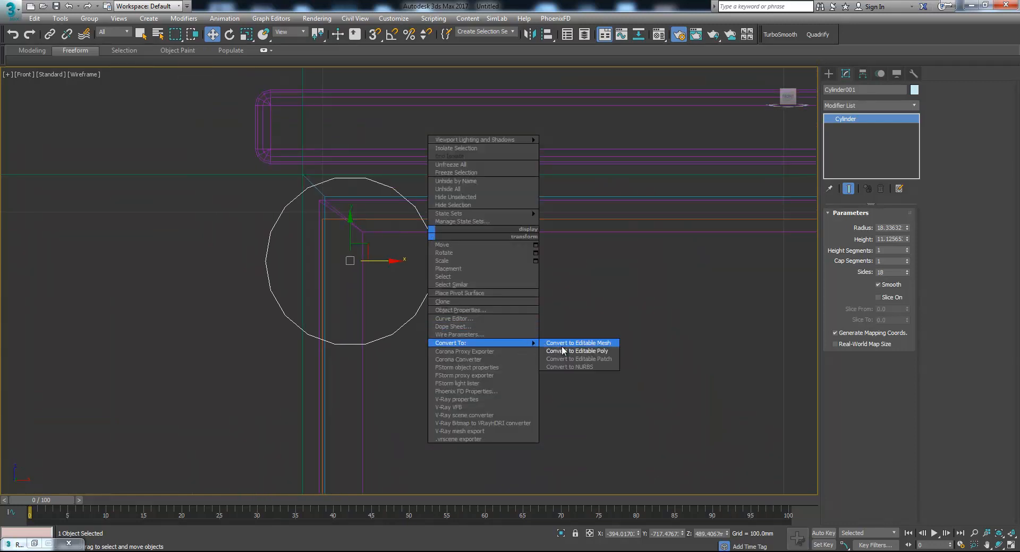
{"action": "left_click", "coordinate": [587, 351]}
{"action": "key", "text": "1"}
{"action": "left_click_drag", "start_coordinate": [355, 165], "coordinate": [466, 349]}
{"action": "left_click_drag", "start_coordinate": [427, 261], "coordinate": [558, 273]}
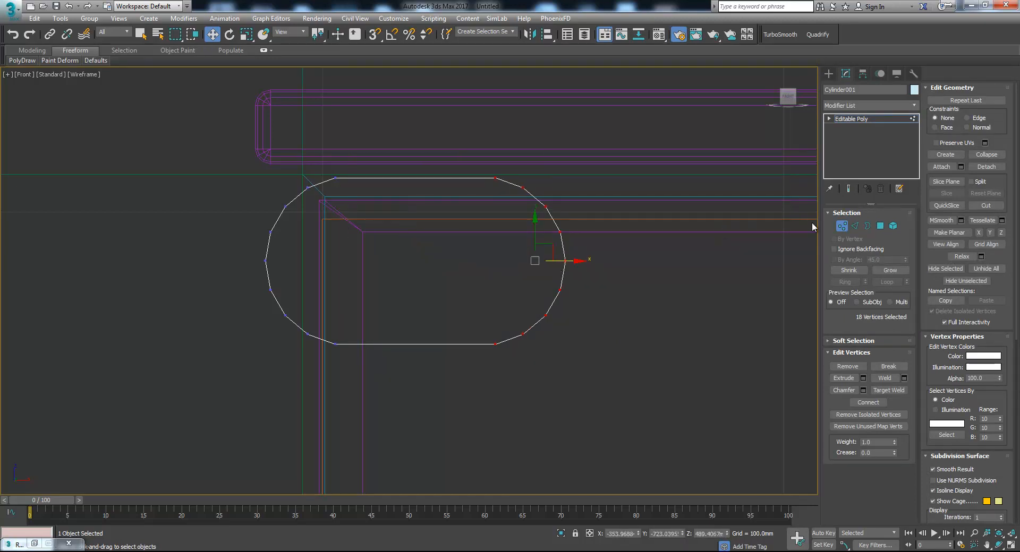
{"action": "left_click", "coordinate": [839, 228]}
Rotate the capsule upright by 90 degrees with angle snap and lower it along Z below the awning bar.
{"action": "key", "text": "e"}
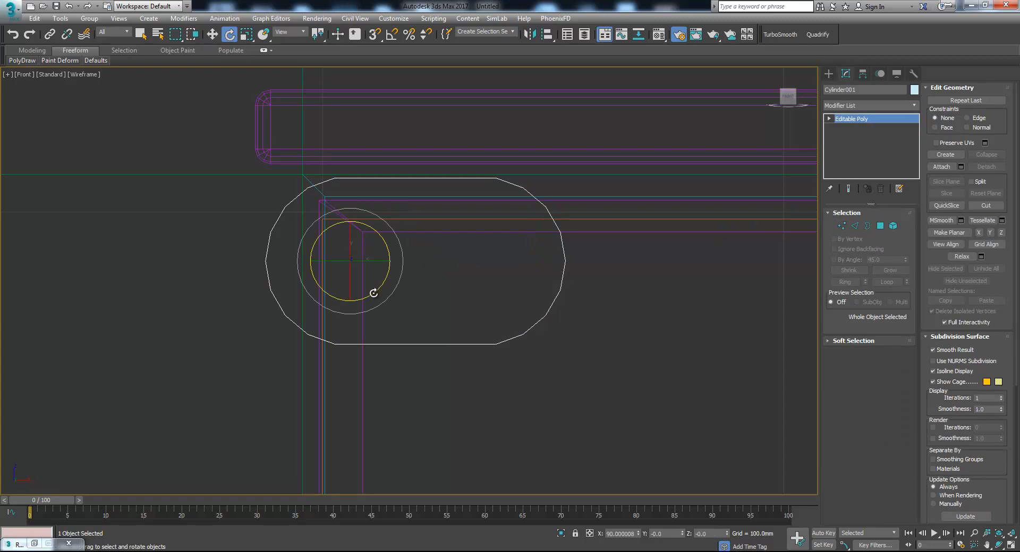
{"action": "left_click", "coordinate": [391, 34]}
{"action": "left_click_drag", "start_coordinate": [384, 278], "coordinate": [409, 248]}
{"action": "key", "text": "w"}
{"action": "left_click_drag", "start_coordinate": [349, 230], "coordinate": [348, 248]}
{"action": "key", "text": "alt+w"}
{"action": "right_click", "coordinate": [731, 404]}
{"action": "key", "text": "alt+w"}
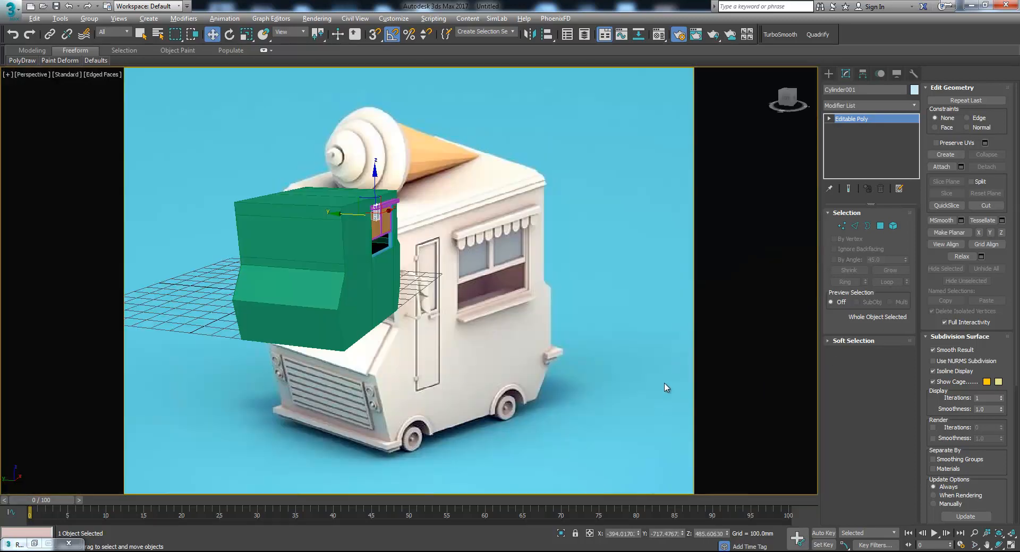
{"action": "scroll", "coordinate": [404, 176], "scroll_direction": "up", "scroll_amount": 6}
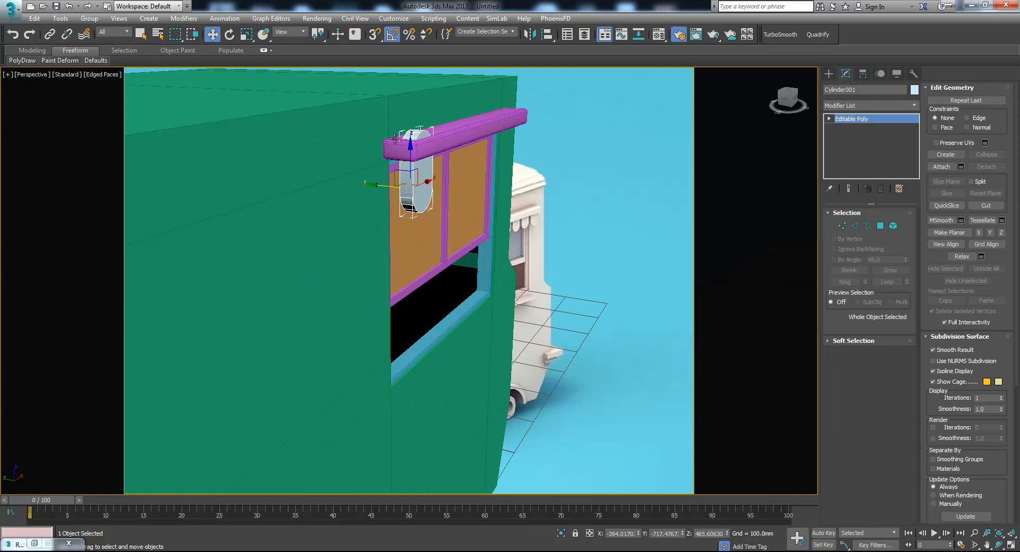
{"action": "left_click_drag", "start_coordinate": [411, 164], "coordinate": [415, 214]}
{"action": "scroll", "coordinate": [415, 213], "scroll_direction": "up", "scroll_amount": 3}
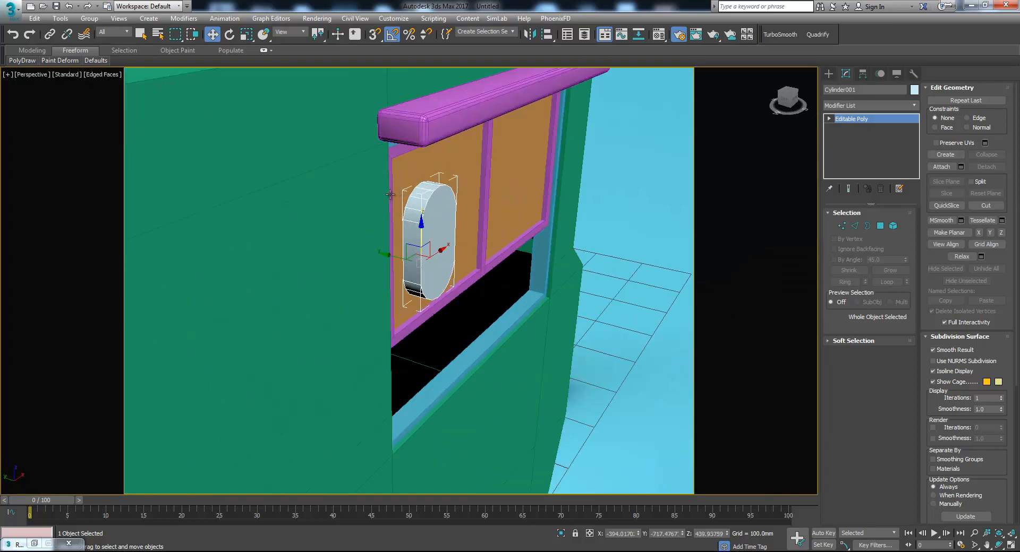
Select the edges across the capsule's rounded upper end and remove them with their vertices to give the scallop a flat top.
{"action": "key", "text": "2"}
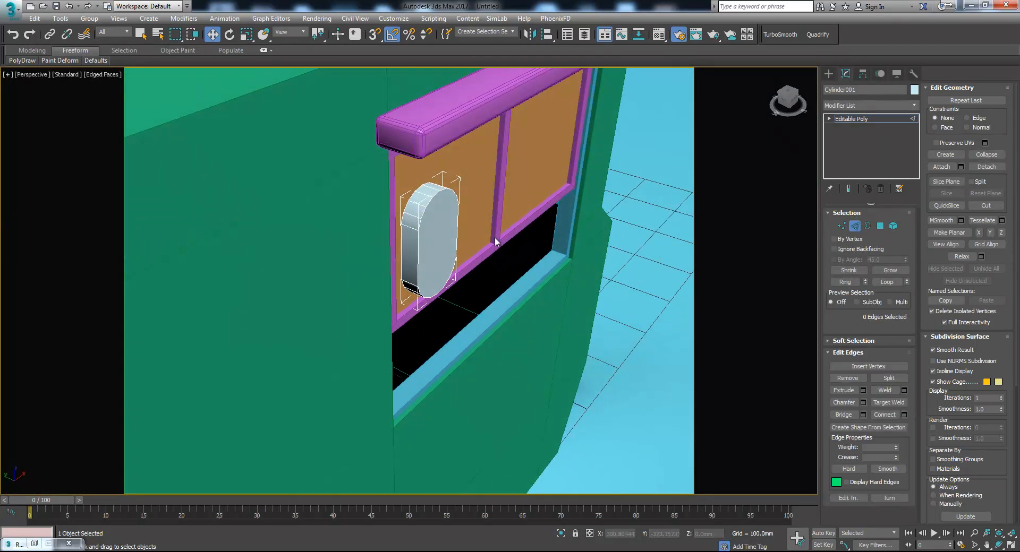
{"action": "left_click", "coordinate": [414, 213]}
{"action": "left_click", "coordinate": [417, 204], "text": "ctrl"}
{"action": "left_click", "coordinate": [425, 196], "text": "ctrl"}
{"action": "key", "text": "alt+w"}
{"action": "middle_click_drag", "start_coordinate": [238, 341], "coordinate": [239, 349]}
{"action": "scroll", "coordinate": [238, 350], "scroll_direction": "up", "scroll_amount": 2}
{"action": "left_click", "coordinate": [298, 348]}
{"action": "left_click_drag", "start_coordinate": [243, 337], "coordinate": [247, 382]}
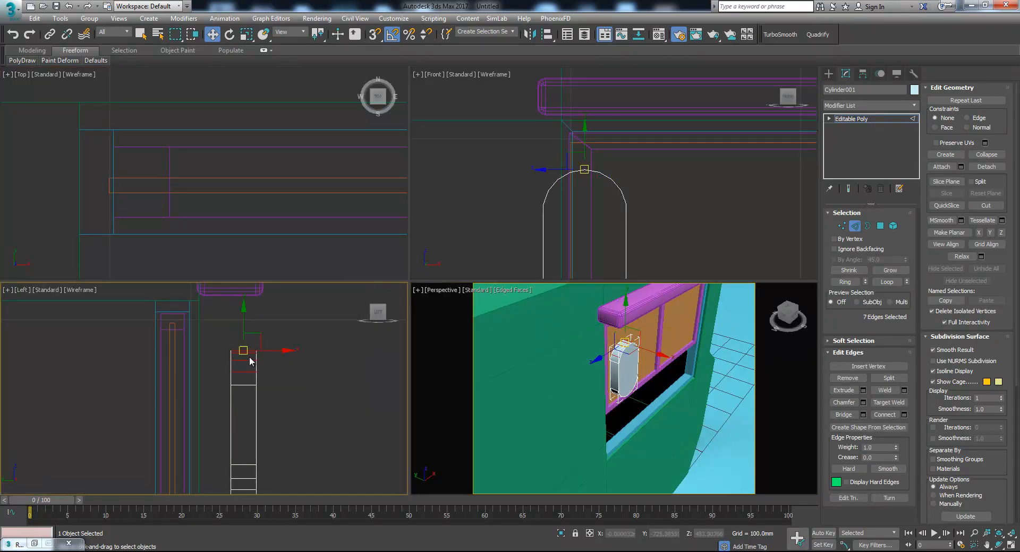
{"action": "middle_click_drag", "start_coordinate": [677, 390], "coordinate": [676, 397]}
{"action": "key", "text": "alt+w"}
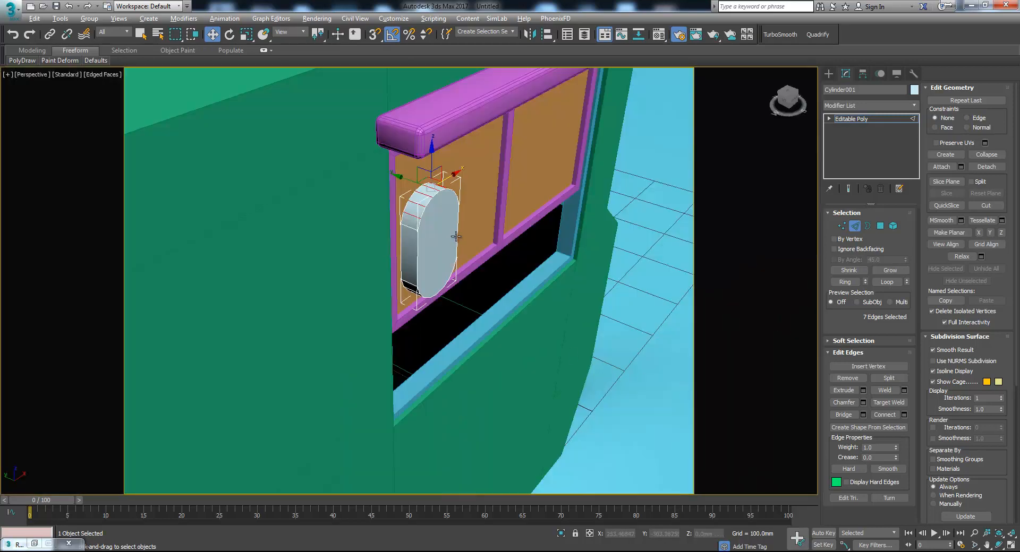
{"action": "key", "text": "ctrl+BackSpace"}
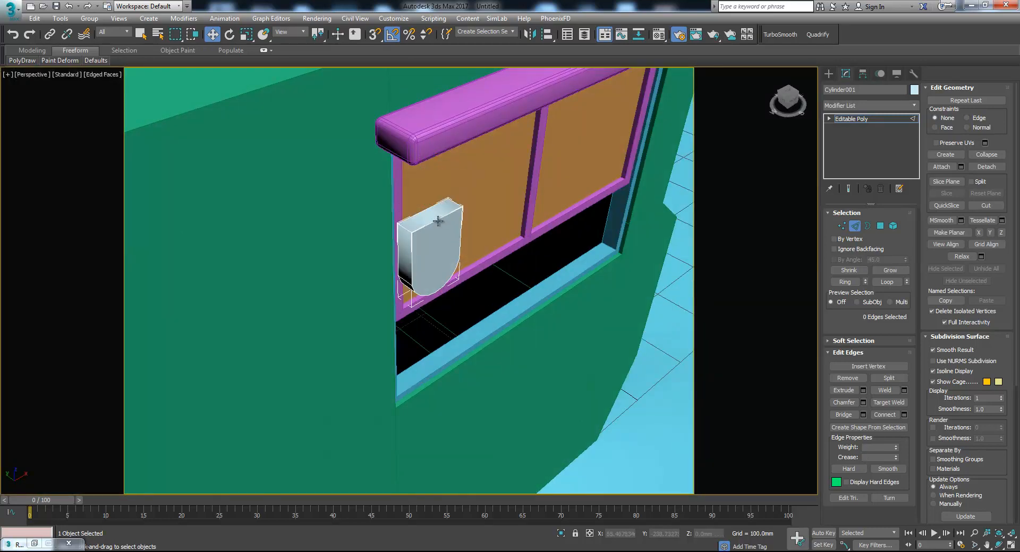
Select all the scallop's polygons and apply Auto Smooth with a 45 degree threshold.
{"action": "left_click", "coordinate": [879, 226]}
{"action": "left_click_drag", "start_coordinate": [328, 167], "coordinate": [583, 417]}
{"action": "middle_click_drag", "start_coordinate": [446, 331], "coordinate": [425, 313], "text": "alt"}
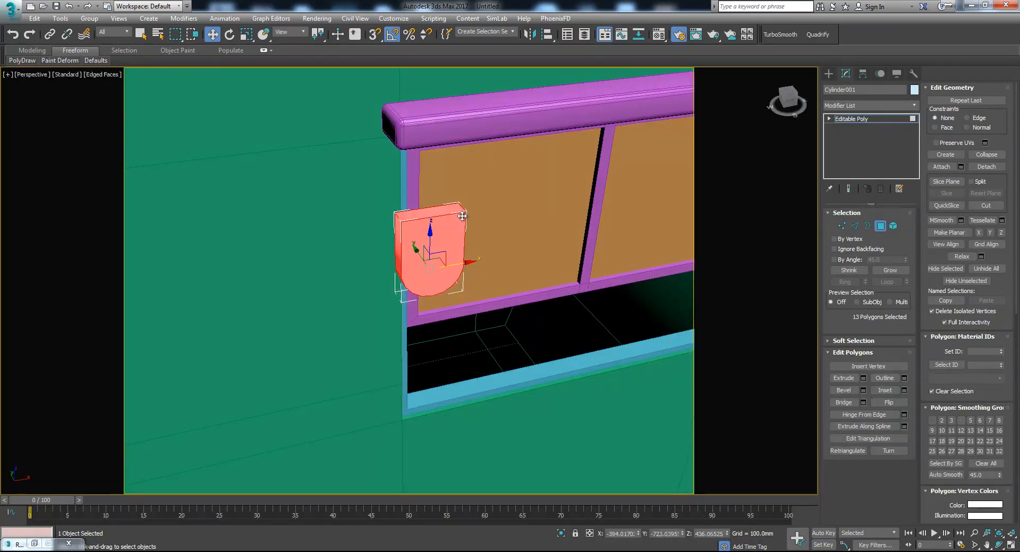
{"action": "left_click", "coordinate": [945, 475]}
{"action": "left_click", "coordinate": [880, 227]}
Scale the scallop's thickness along Y to 60 percent.
{"action": "middle_click_drag", "start_coordinate": [579, 250], "coordinate": [505, 255], "text": "alt"}
{"action": "key", "text": "r"}
{"action": "left_click_drag", "start_coordinate": [462, 266], "coordinate": [450, 268]}
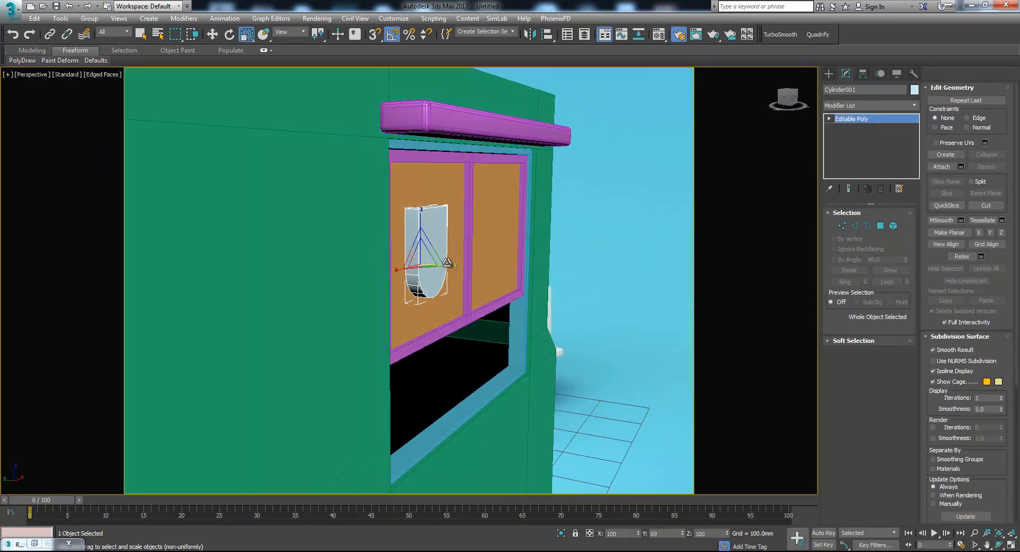
{"action": "key", "text": "w"}
{"action": "middle_click_drag", "start_coordinate": [427, 242], "coordinate": [392, 243], "text": "alt"}
Check the awning in ToonCar.jpg and clone the scallop along X as 7 instances spaced about 44 mm apart.
{"action": "key", "text": "alt+Tab"}
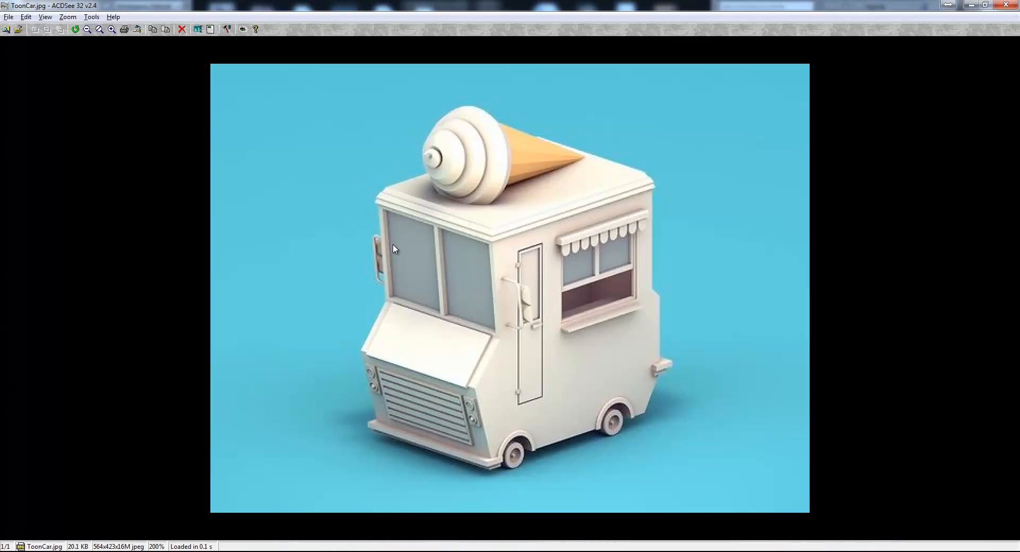
{"action": "key", "text": "alt+Tab"}
{"action": "key", "text": "alt+w"}
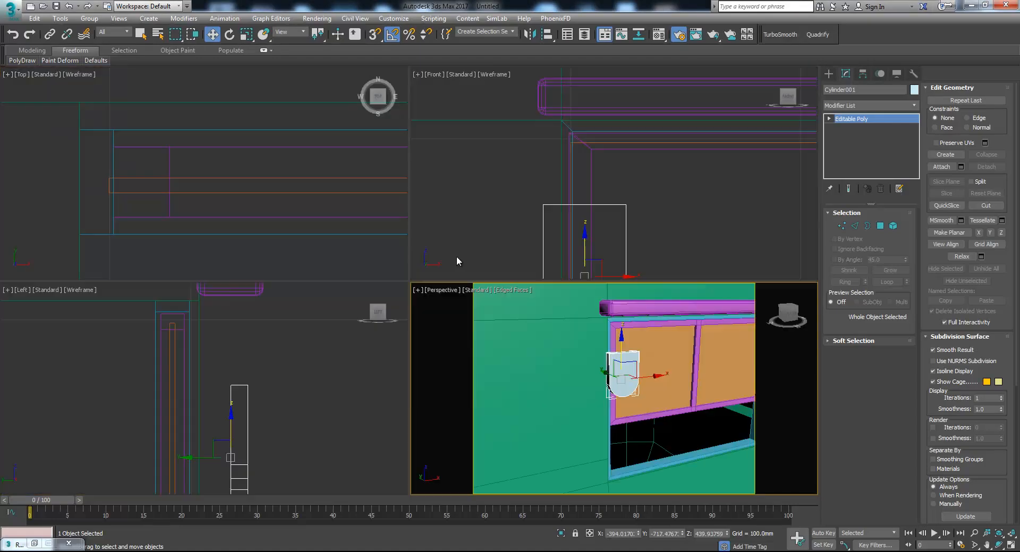
{"action": "key", "text": "alt+w"}
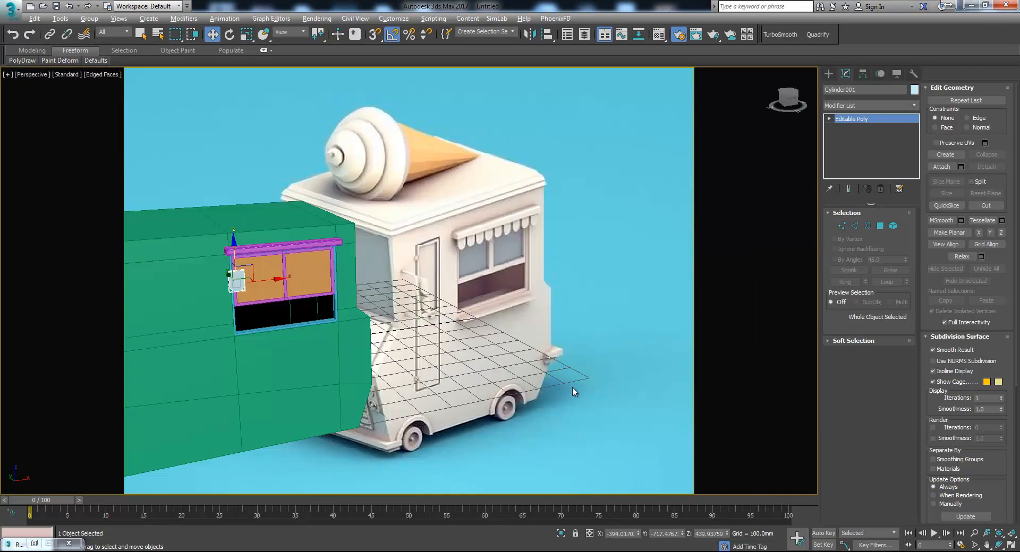
{"action": "middle_click_drag", "start_coordinate": [287, 284], "coordinate": [444, 291], "text": "alt"}
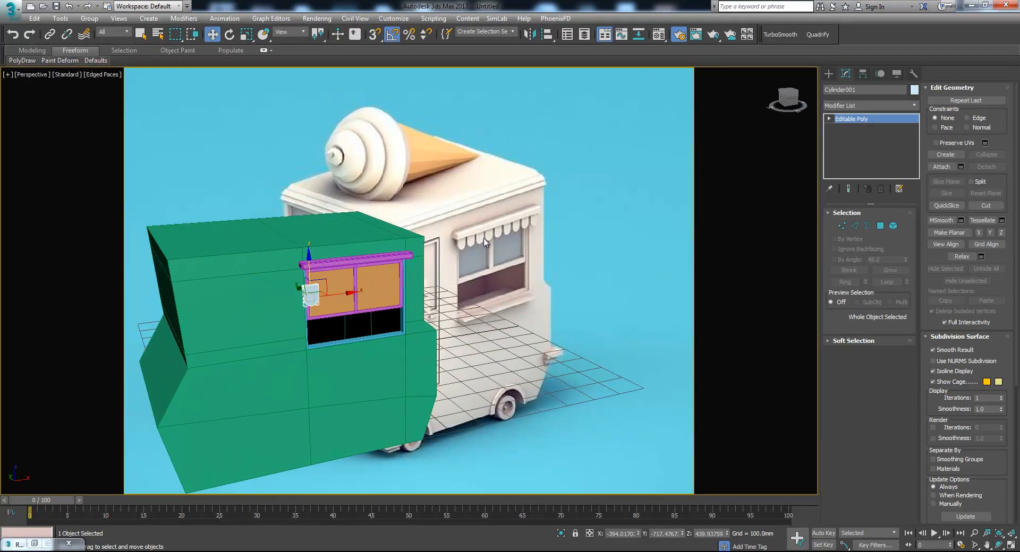
{"action": "scroll", "coordinate": [356, 301], "scroll_direction": "up", "scroll_amount": 5}
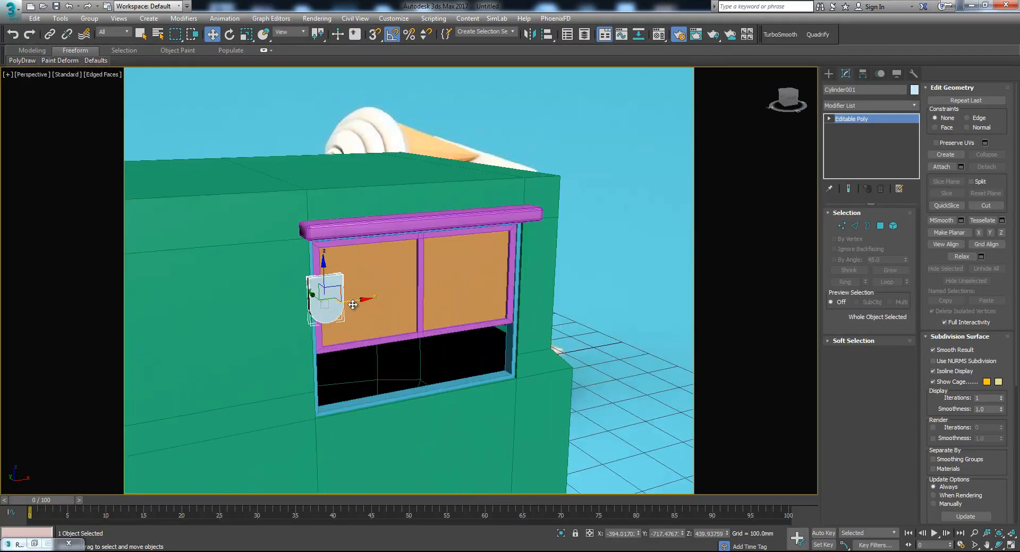
{"action": "left_click_drag", "start_coordinate": [355, 301], "coordinate": [400, 307], "text": "shift"}
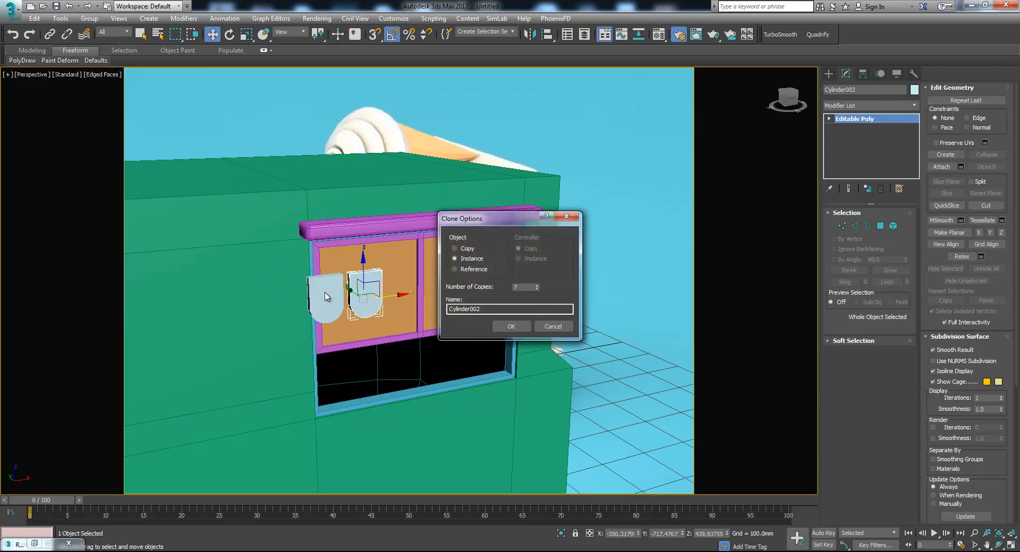
{"action": "left_click", "coordinate": [506, 324]}
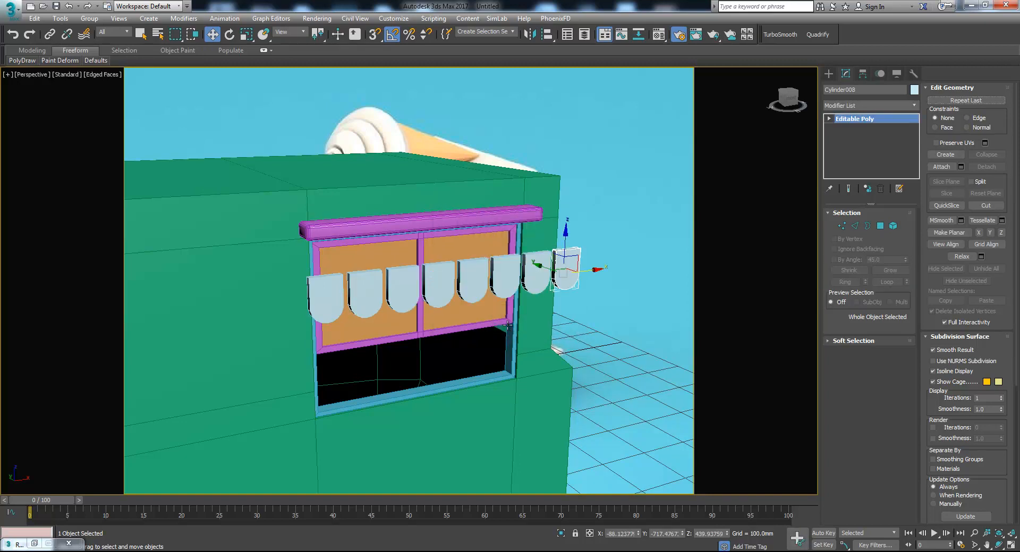
Make the last scallop in the row unique, breaking its instance link.
{"action": "mouse_move", "coordinate": [466, 304]}
{"action": "middle_mouse_down", "text": "alt"}
{"action": "mouse_move", "coordinate": [446, 293]}
{"action": "mouse_move", "coordinate": [468, 300]}
{"action": "middle_mouse_up", "text": "alt"}
{"action": "left_click", "coordinate": [941, 168]}
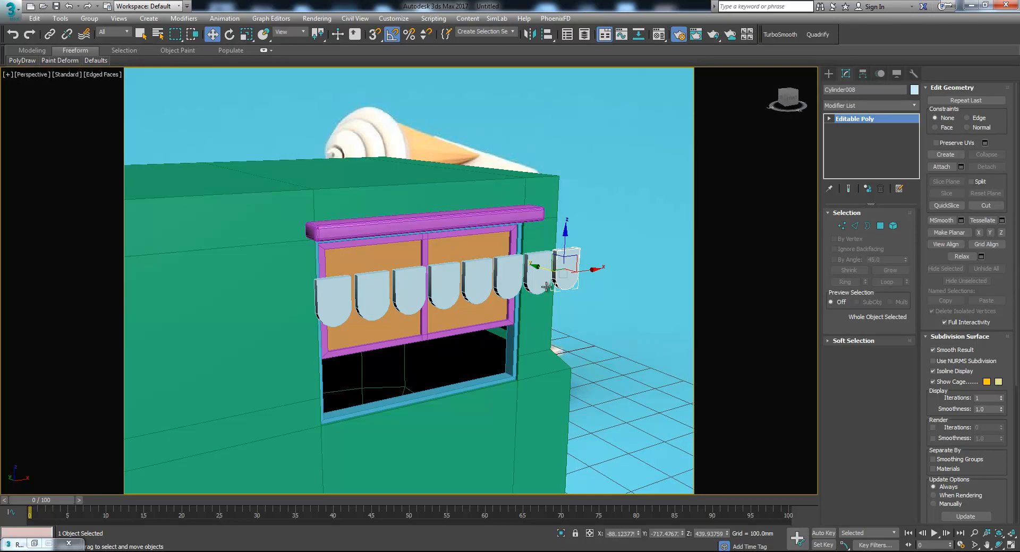
{"action": "middle_click_drag", "start_coordinate": [546, 287], "coordinate": [572, 288], "text": "alt"}
{"action": "left_click", "coordinate": [866, 189]}
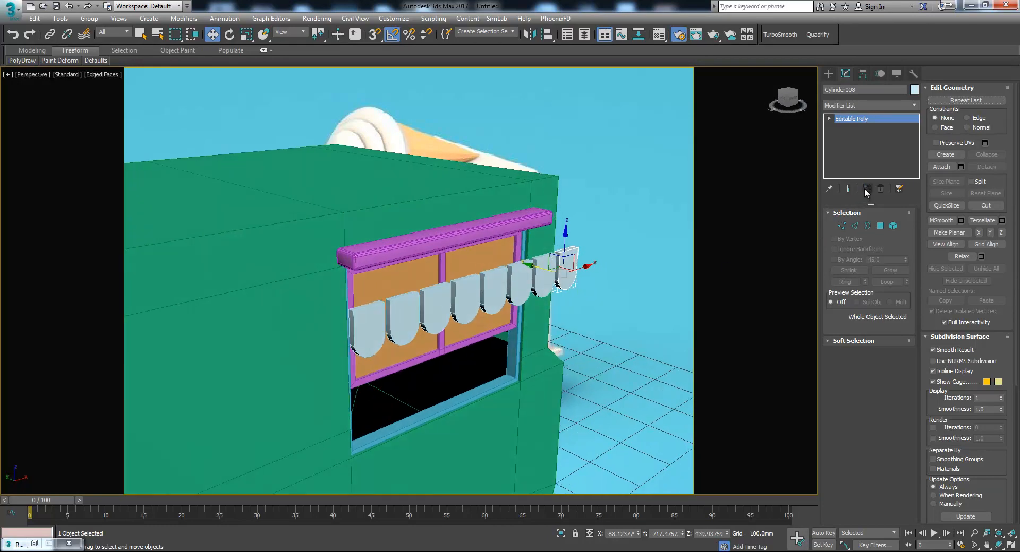
Attach all the other scallops in the row to the last scallop, leaving out the window glass.
{"action": "left_click", "coordinate": [939, 167]}
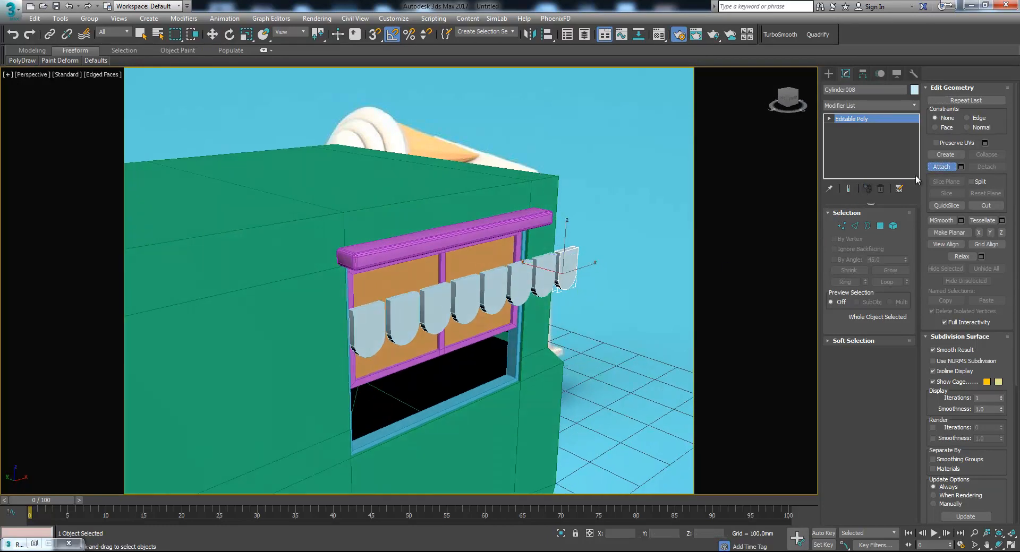
{"action": "left_click", "coordinate": [480, 294]}
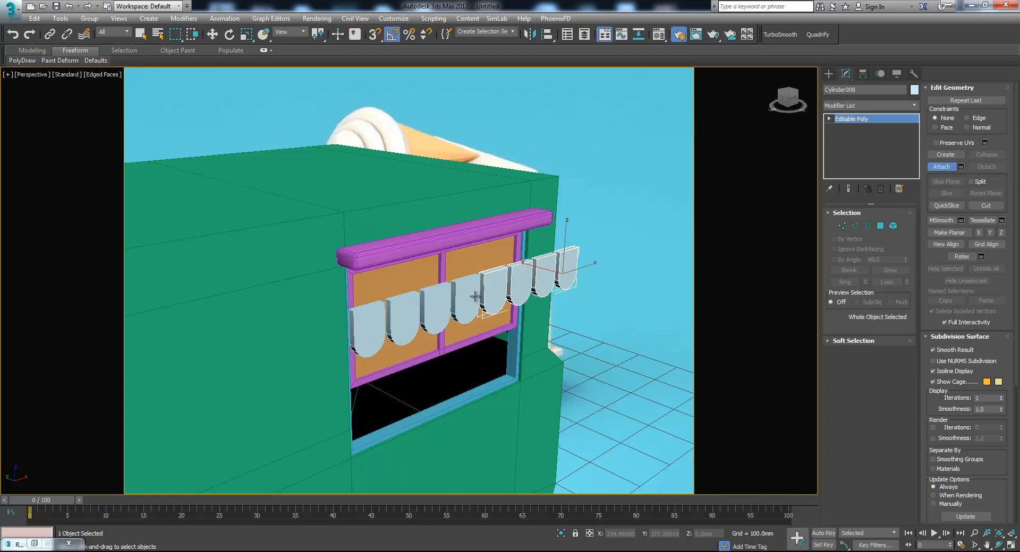
{"action": "left_click", "coordinate": [474, 296]}
{"action": "left_click", "coordinate": [435, 303]}
{"action": "left_click", "coordinate": [404, 314]}
{"action": "left_click", "coordinate": [384, 321]}
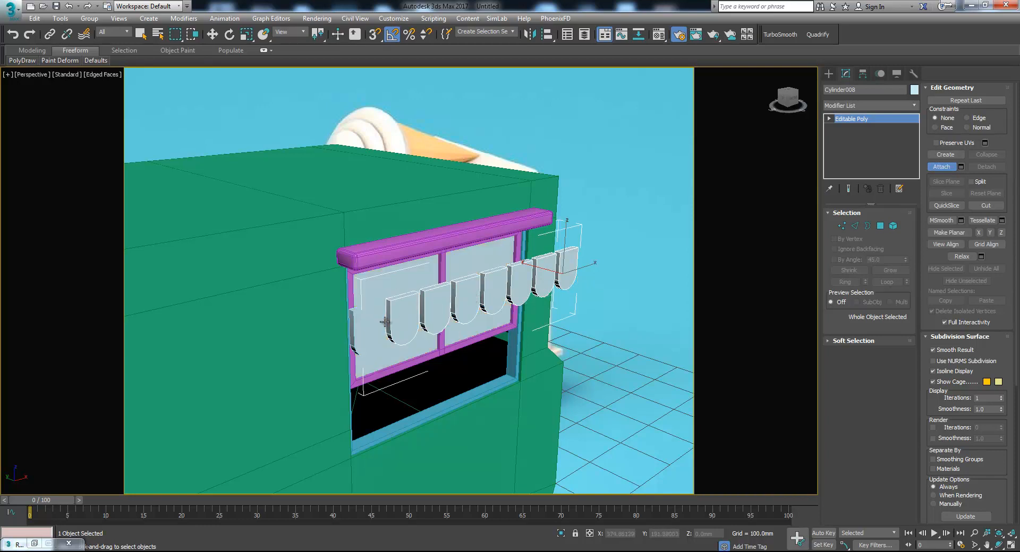
{"action": "key", "text": "ctrl+z"}
{"action": "left_click", "coordinate": [371, 326]}
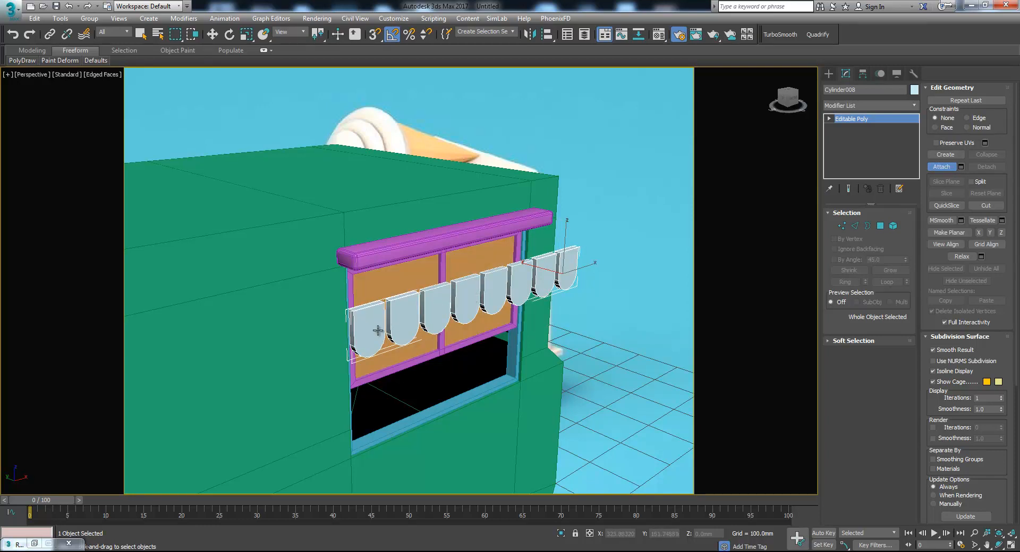
{"action": "key", "text": "w"}
Scale the scallop row down uniformly to fit the awning bar's width and position it directly beneath the bar.
{"action": "middle_click_drag", "start_coordinate": [555, 320], "coordinate": [509, 304], "text": "alt"}
{"action": "middle_click_drag", "start_coordinate": [533, 266], "coordinate": [472, 283], "text": "alt"}
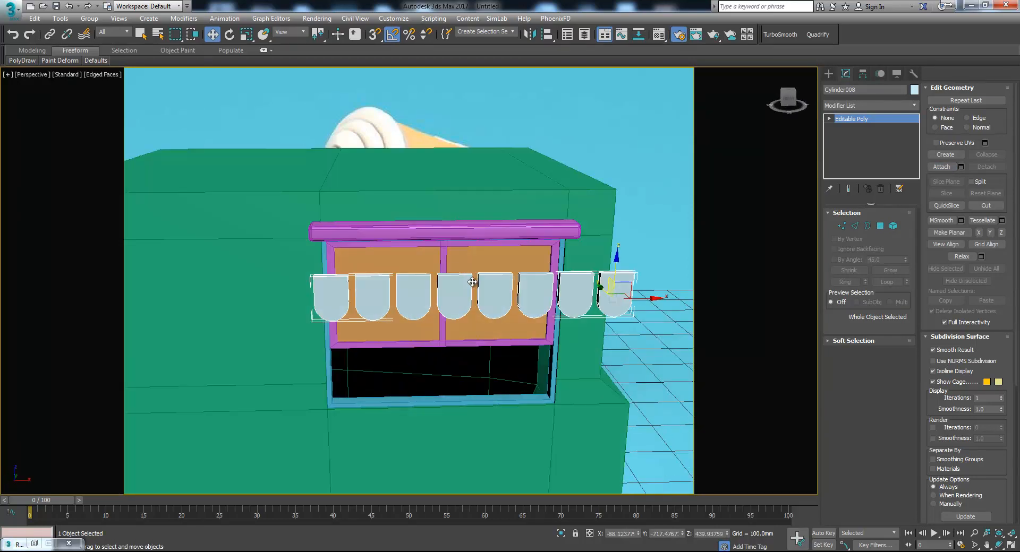
{"action": "key", "text": "r"}
{"action": "left_click_drag", "start_coordinate": [608, 293], "coordinate": [554, 258]}
{"action": "key", "text": "w"}
{"action": "key", "text": "r"}
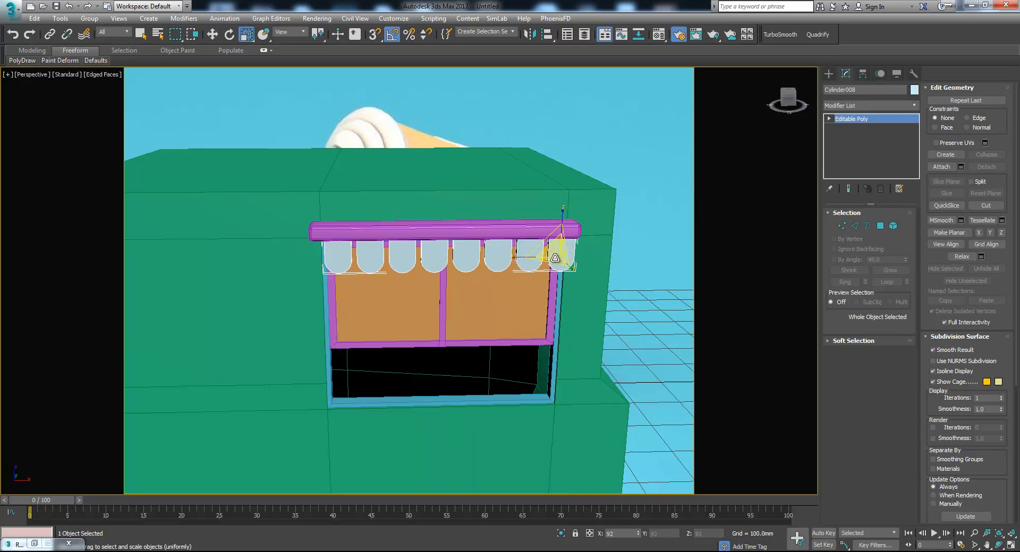
{"action": "middle_click_drag", "start_coordinate": [553, 255], "coordinate": [464, 334], "text": "alt"}
{"action": "key", "text": "w"}
{"action": "scroll", "coordinate": [564, 298], "scroll_direction": "down", "scroll_amount": 5}
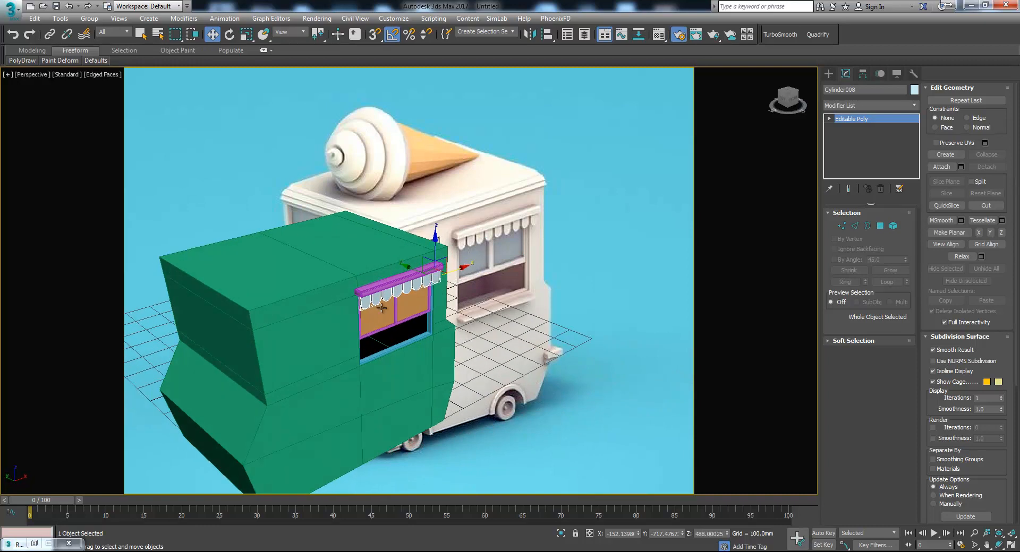
Clone the awning's chamfered bar about 236 mm down along Z to make a sill below the side window.
{"action": "mouse_move", "coordinate": [398, 327]}
{"action": "middle_mouse_down"}
{"action": "mouse_move", "coordinate": [390, 276]}
{"action": "mouse_move", "coordinate": [411, 326]}
{"action": "middle_mouse_up"}
{"action": "scroll", "coordinate": [400, 292], "scroll_direction": "up", "scroll_amount": 4}
{"action": "scroll", "coordinate": [400, 292], "scroll_direction": "down", "scroll_amount": 2}
{"action": "left_click", "coordinate": [385, 207]}
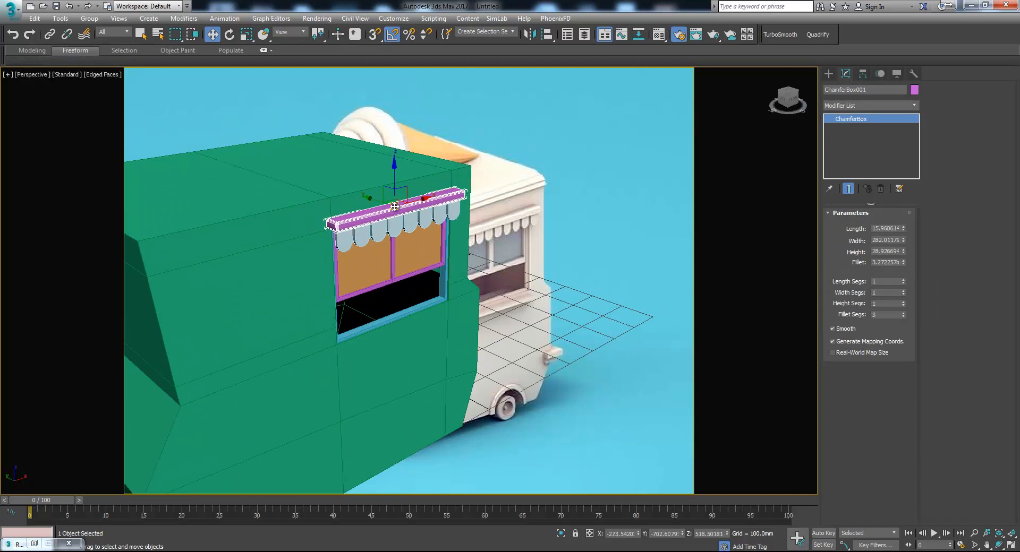
{"action": "left_click_drag", "start_coordinate": [385, 206], "coordinate": [406, 301], "text": "shift"}
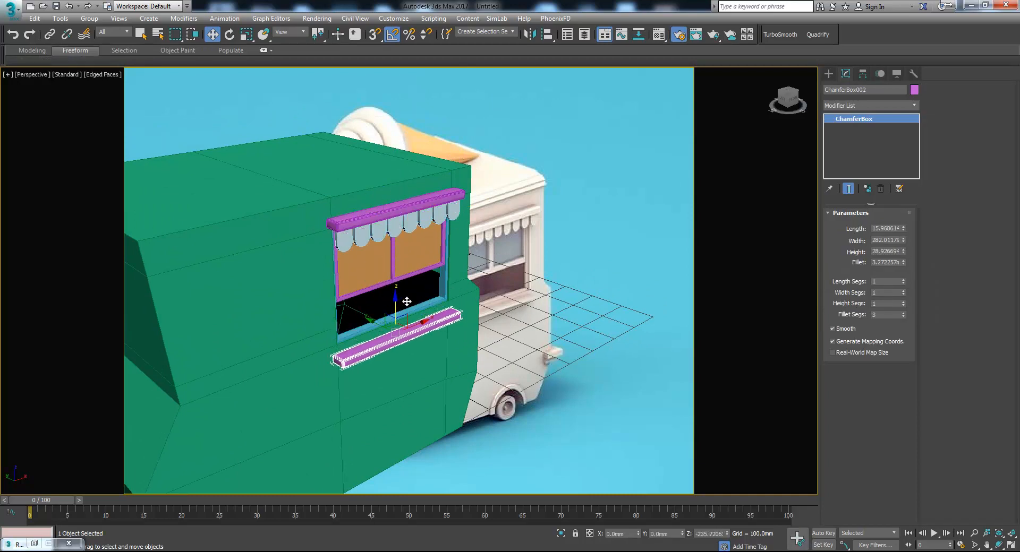
{"action": "key", "text": "Return"}
Resize the sill to length about 11 mm, height 37.3 mm and fillet 1.5 mm, and fit it under the window opening.
{"action": "scroll", "coordinate": [384, 304], "scroll_direction": "up", "scroll_amount": 4}
{"action": "scroll", "coordinate": [389, 303], "scroll_direction": "down", "scroll_amount": 1}
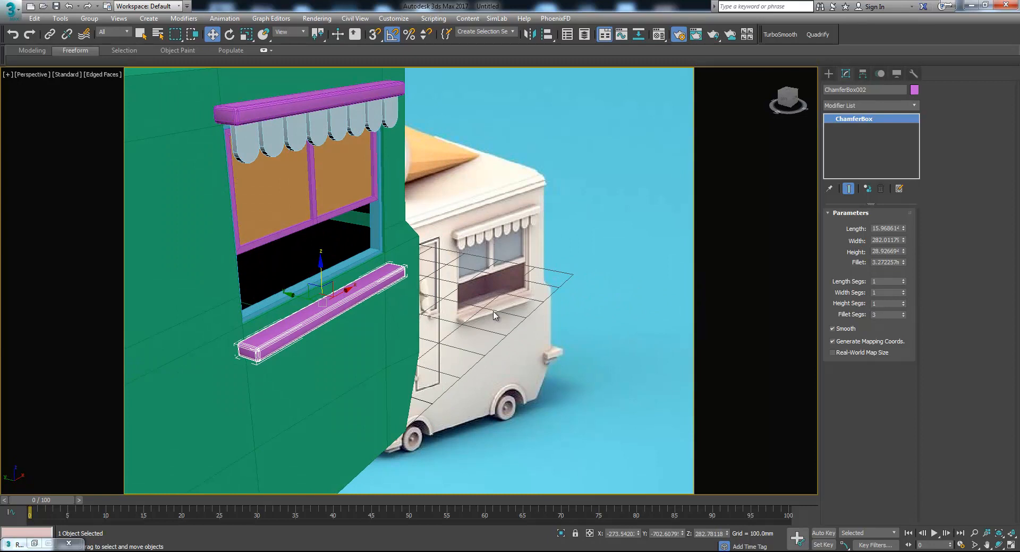
{"action": "scroll", "coordinate": [497, 340], "scroll_direction": "up", "scroll_amount": 1}
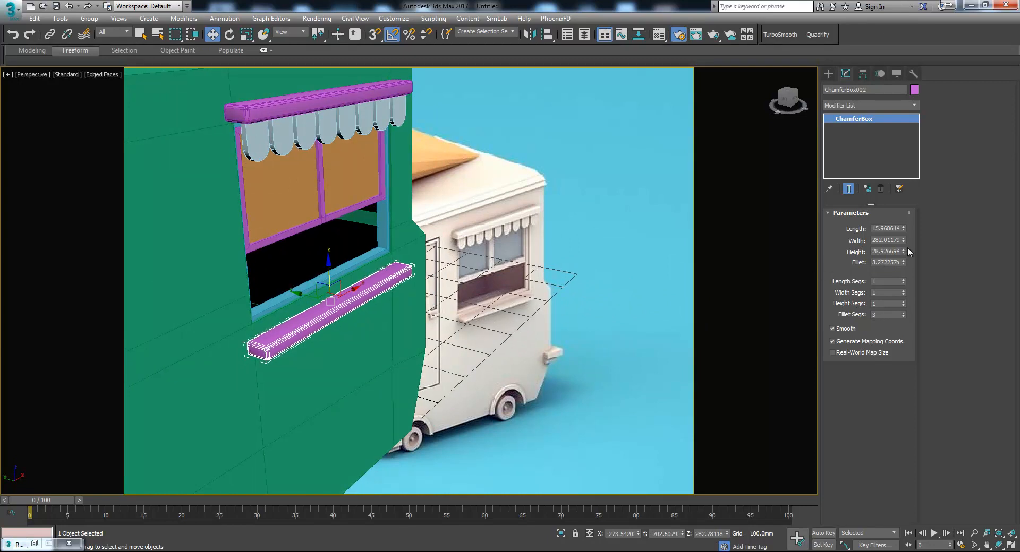
{"action": "mouse_move", "coordinate": [903, 252]}
{"action": "left_mouse_down"}
{"action": "mouse_move", "coordinate": [910, 231]}
{"action": "mouse_move", "coordinate": [904, 267]}
{"action": "left_mouse_up"}
{"action": "left_click_drag", "start_coordinate": [301, 296], "coordinate": [336, 274]}
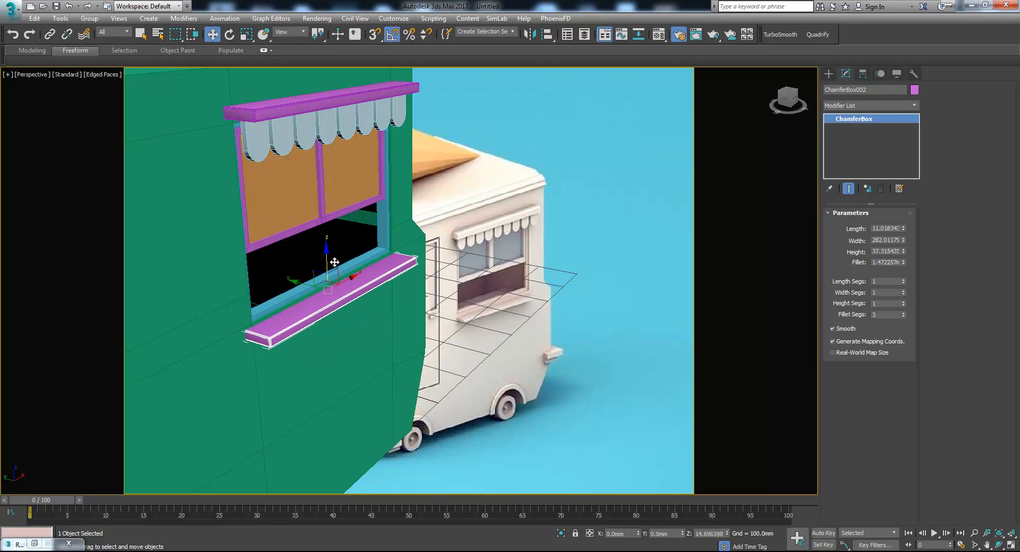
{"action": "scroll", "coordinate": [336, 274], "scroll_direction": "down", "scroll_amount": 3}
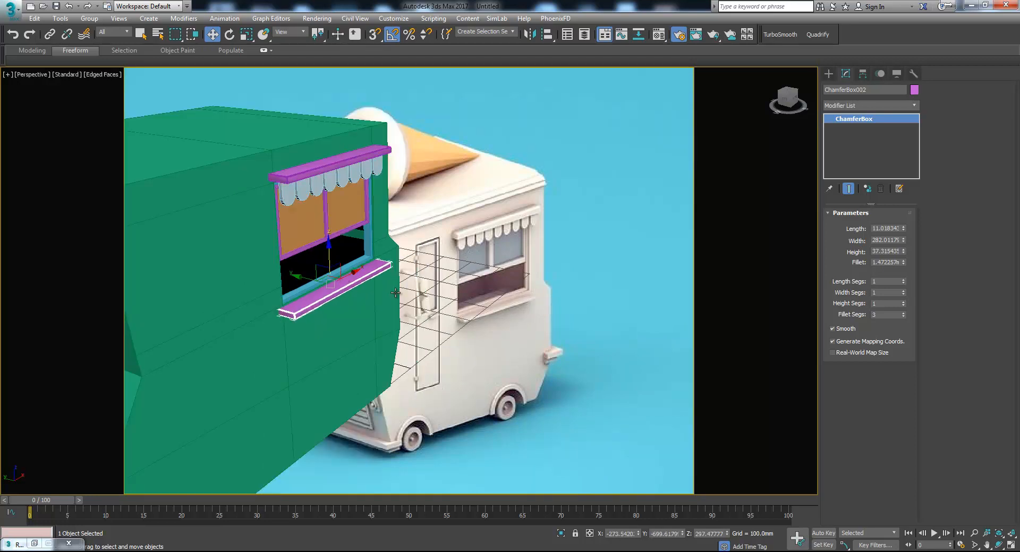
{"action": "left_click", "coordinate": [667, 285]}
Connect the ring of lengthwise body edges in front of the side window with one segment and make the loop planar in X.
{"action": "middle_click_drag", "start_coordinate": [411, 274], "coordinate": [342, 294], "text": "alt"}
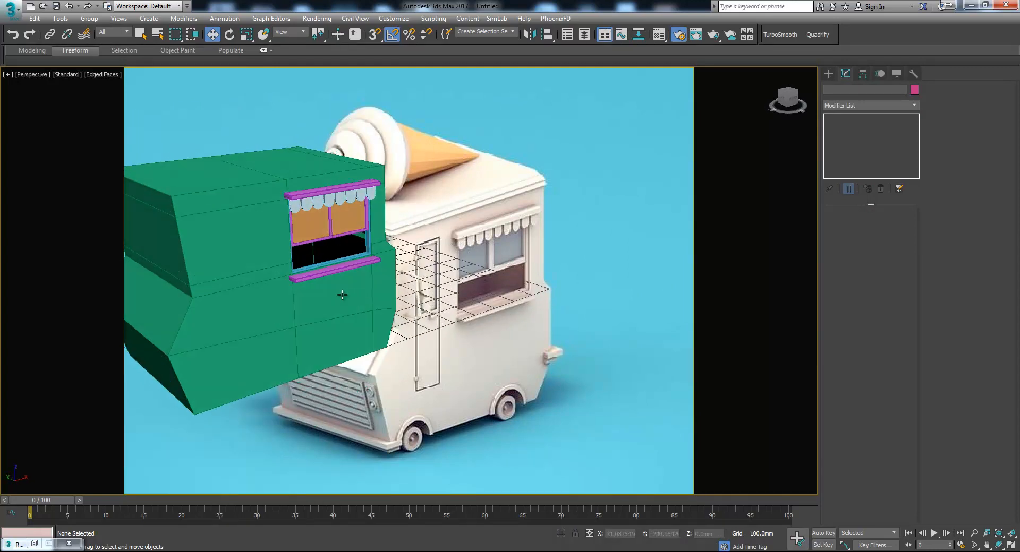
{"action": "left_click", "coordinate": [236, 254]}
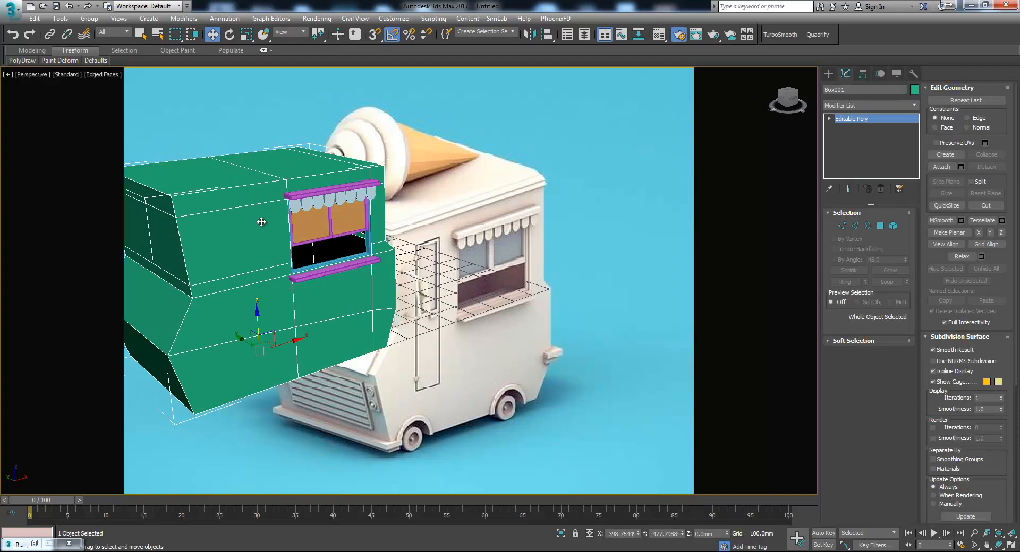
{"action": "left_click", "coordinate": [854, 226]}
{"action": "left_click", "coordinate": [223, 209]}
{"action": "left_click", "coordinate": [848, 273]}
{"action": "left_click", "coordinate": [224, 209]}
{"action": "left_click", "coordinate": [845, 282]}
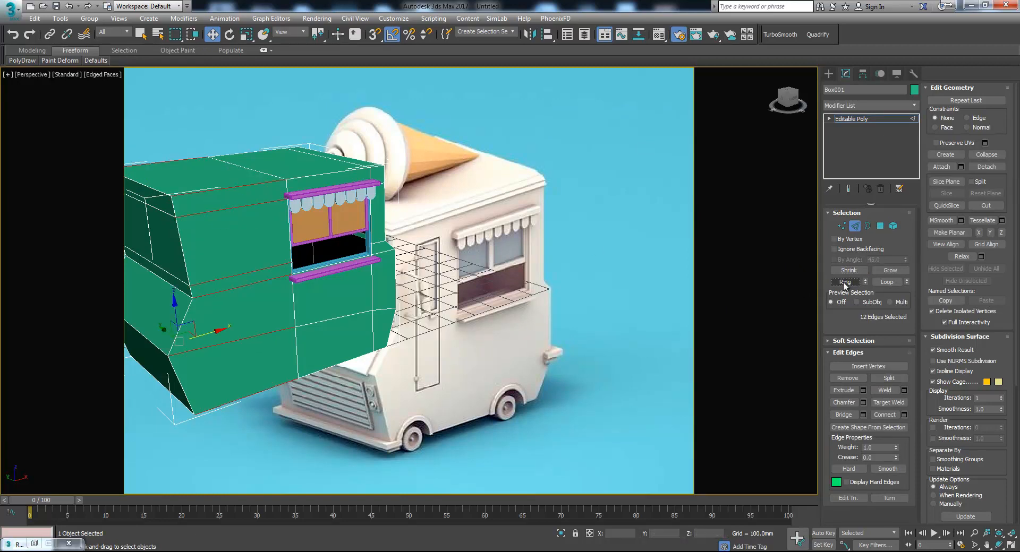
{"action": "left_click", "coordinate": [904, 415]}
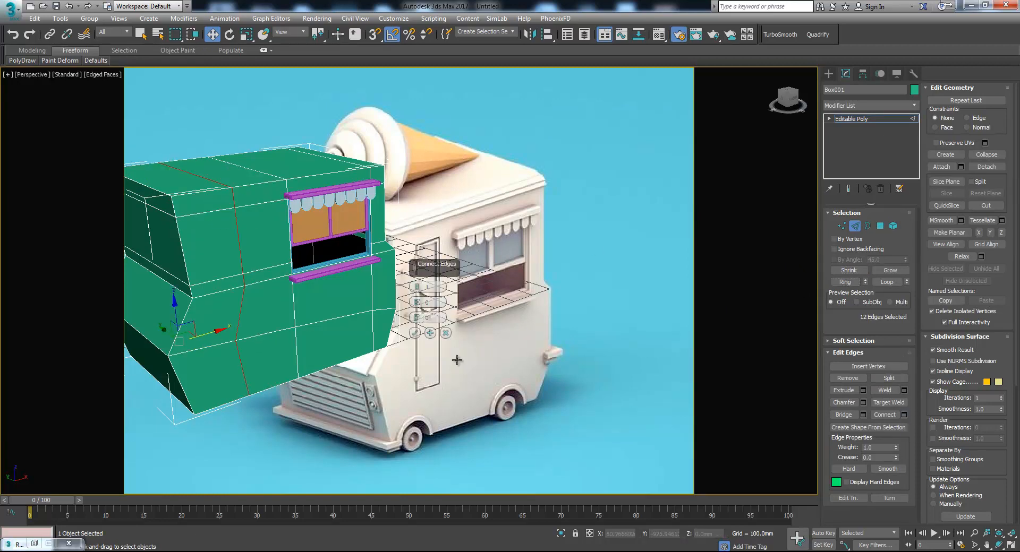
{"action": "left_click", "coordinate": [414, 333]}
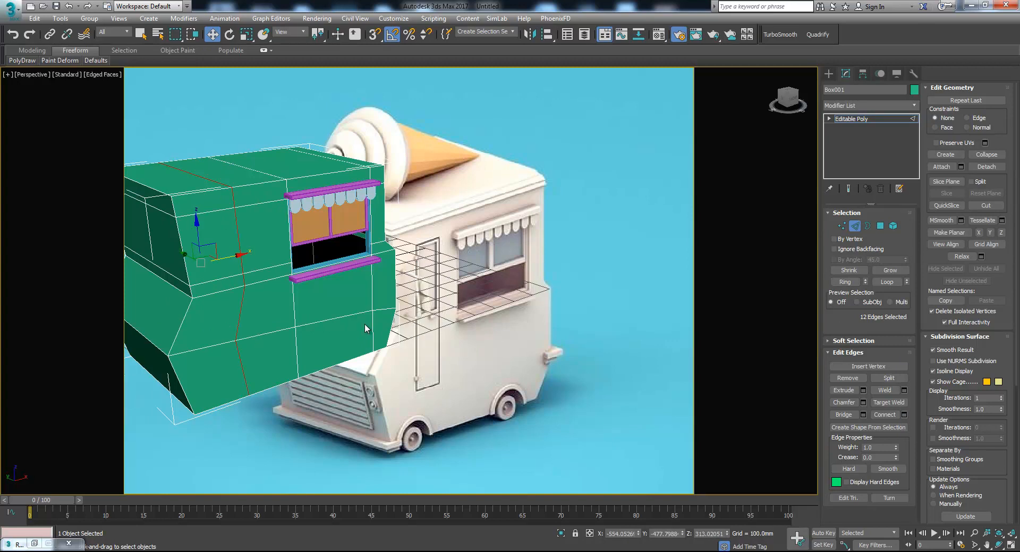
{"action": "left_click", "coordinate": [979, 232]}
{"action": "mouse_move", "coordinate": [472, 344]}
{"action": "middle_mouse_down"}
{"action": "mouse_move", "coordinate": [510, 346]}
{"action": "mouse_move", "coordinate": [398, 340]}
{"action": "mouse_move", "coordinate": [464, 338]}
{"action": "middle_mouse_up"}
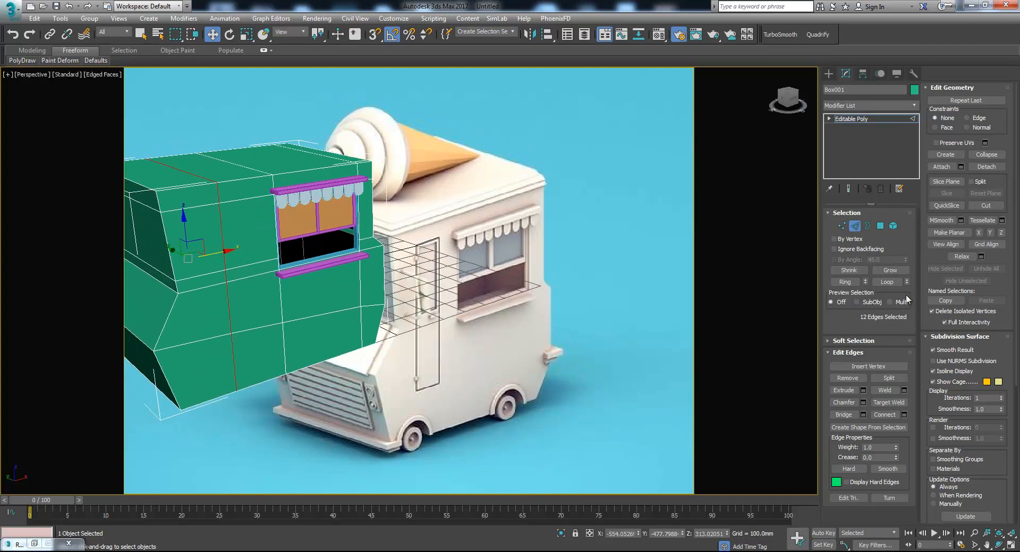
Chamfer the new edge loop into two door-width loops and slide them along X toward the truck's front.
{"action": "left_click", "coordinate": [863, 402]}
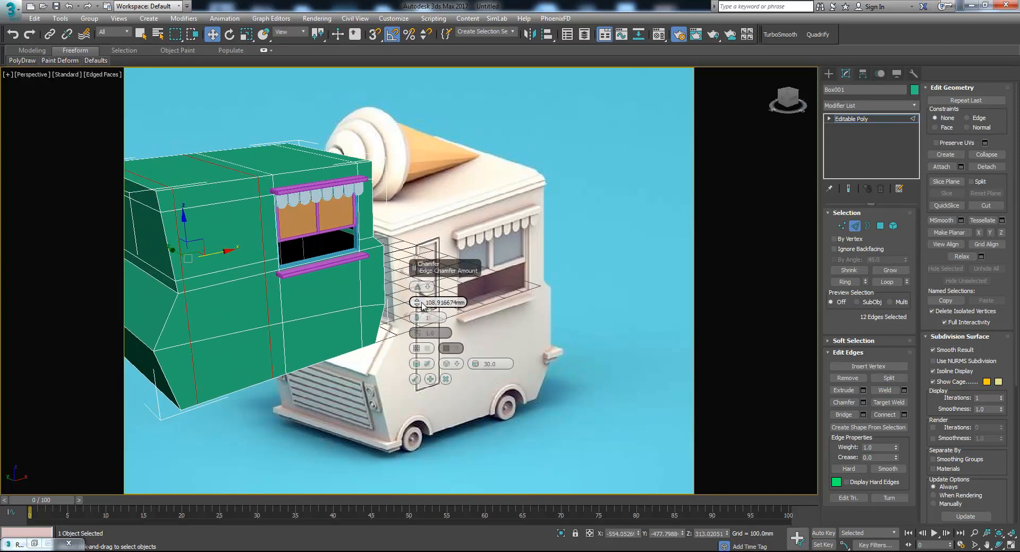
{"action": "left_click_drag", "start_coordinate": [416, 303], "coordinate": [424, 318]}
{"action": "left_click", "coordinate": [415, 379]}
{"action": "left_click_drag", "start_coordinate": [235, 250], "coordinate": [241, 250]}
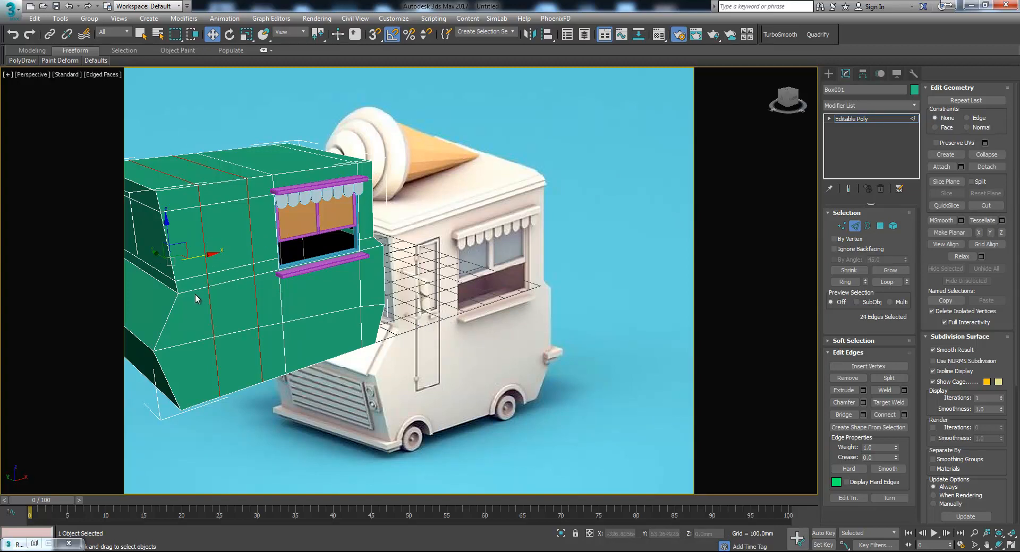
{"action": "left_click_drag", "start_coordinate": [204, 256], "coordinate": [203, 259]}
Select the sloping lower edges between the two door loops in the Front view and make them planar in Z.
{"action": "middle_click_drag", "start_coordinate": [315, 383], "coordinate": [203, 355], "text": "alt"}
{"action": "middle_click_drag", "start_coordinate": [405, 376], "coordinate": [406, 377]}
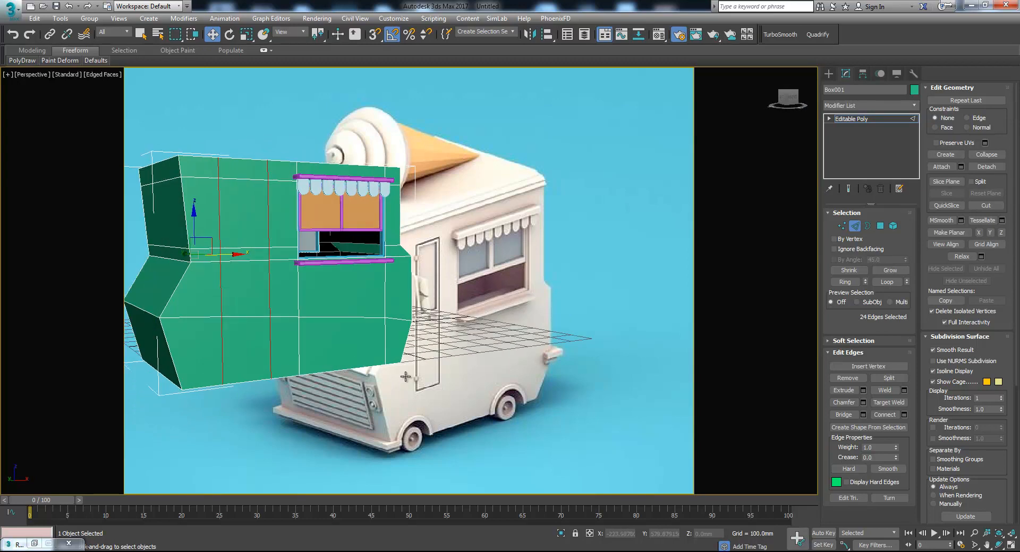
{"action": "mouse_move", "coordinate": [255, 330]}
{"action": "middle_mouse_down"}
{"action": "mouse_move", "coordinate": [288, 333]}
{"action": "mouse_move", "coordinate": [268, 321]}
{"action": "middle_mouse_up"}
{"action": "key", "text": "alt"}
{"action": "key", "text": "alt+w"}
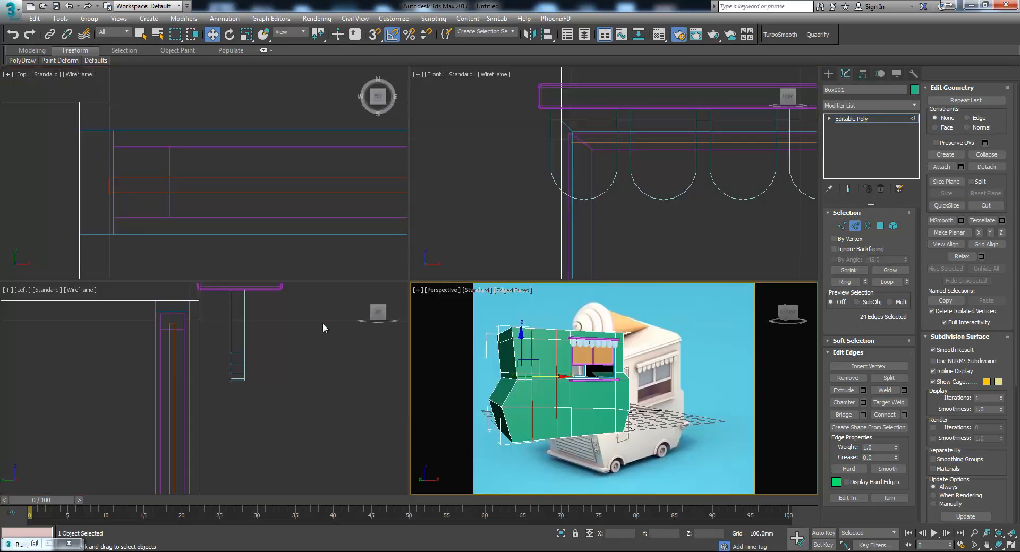
{"action": "right_click", "coordinate": [579, 218]}
{"action": "left_click", "coordinate": [565, 207]}
{"action": "scroll", "coordinate": [562, 207], "scroll_direction": "up", "scroll_amount": 4}
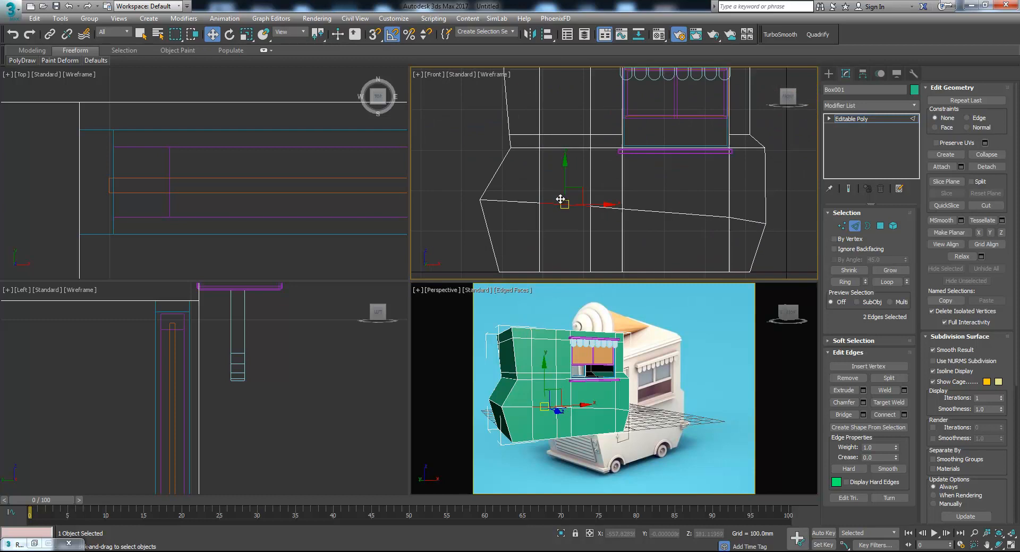
{"action": "left_click", "coordinate": [980, 235]}
{"action": "key", "text": "ctrl+z"}
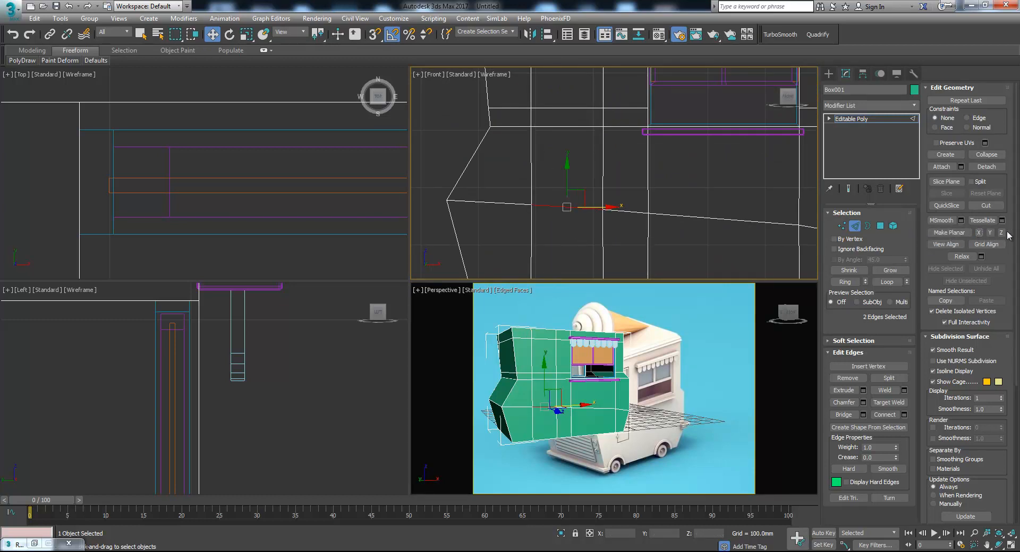
{"action": "left_click", "coordinate": [1000, 233]}
Lower the flattened edges along Z to set the bottom of the door.
{"action": "left_click_drag", "start_coordinate": [566, 180], "coordinate": [566, 191]}
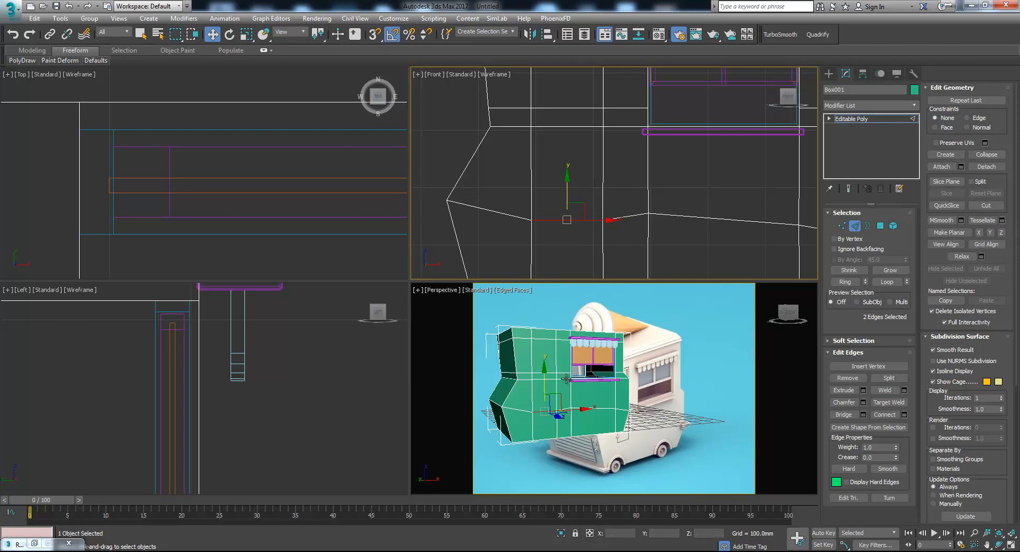
{"action": "left_click", "coordinate": [542, 376]}
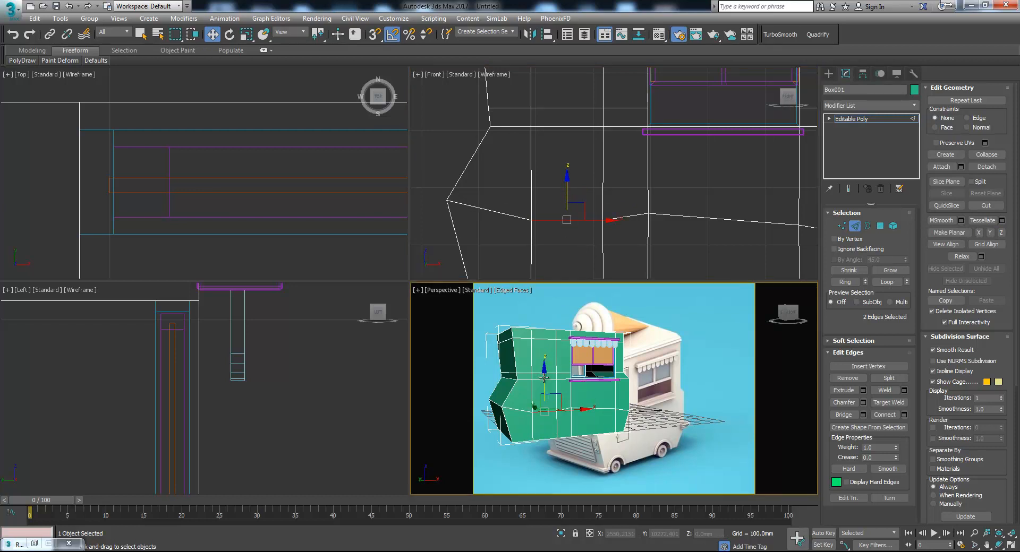
{"action": "left_click_drag", "start_coordinate": [544, 381], "coordinate": [547, 384]}
{"action": "middle_click_drag", "start_coordinate": [580, 389], "coordinate": [555, 375]}
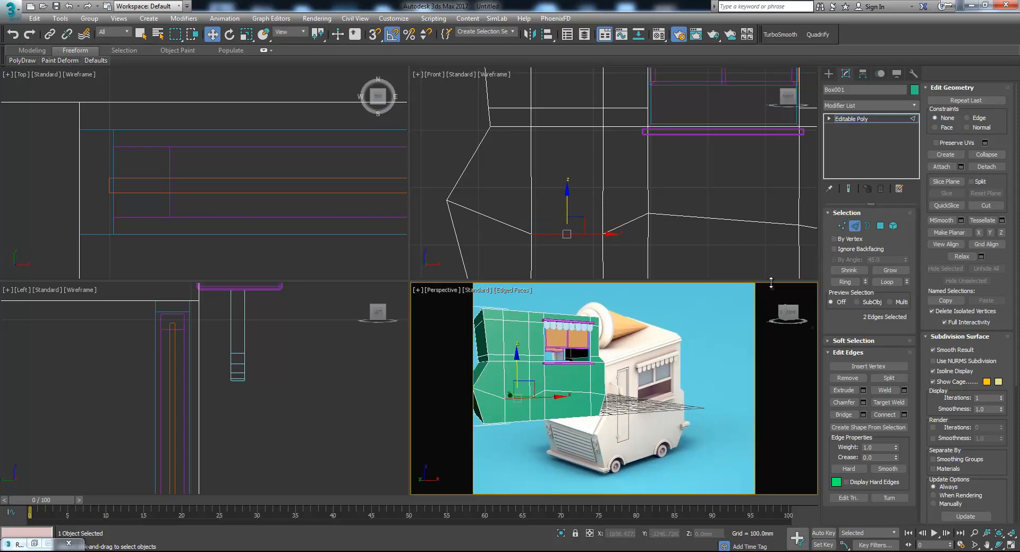
Select the three stacked polygons that form the door on the window side of the body.
{"action": "left_click", "coordinate": [880, 226]}
{"action": "left_click", "coordinate": [522, 336]}
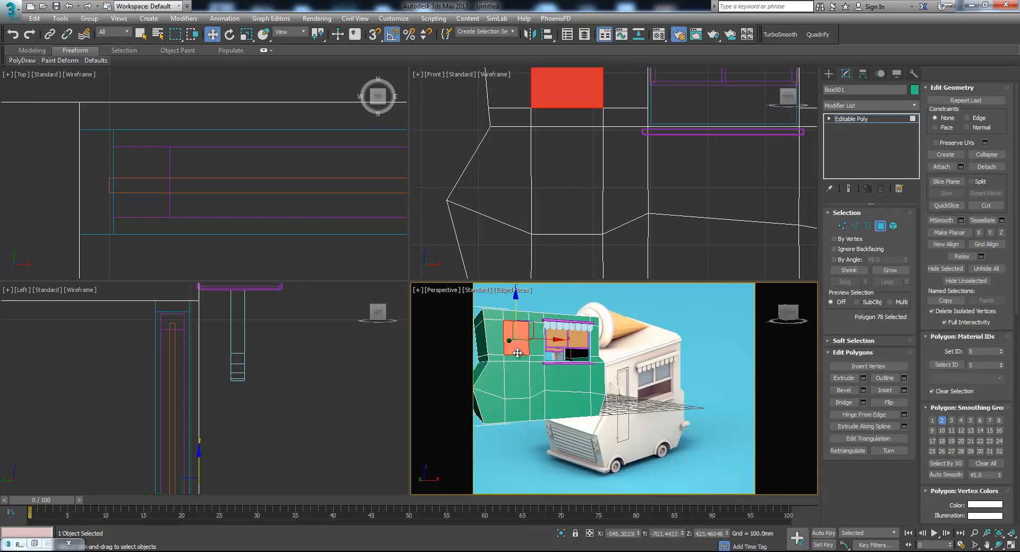
{"action": "left_click", "coordinate": [515, 351], "text": "ctrl"}
{"action": "left_click", "coordinate": [518, 377], "text": "ctrl"}
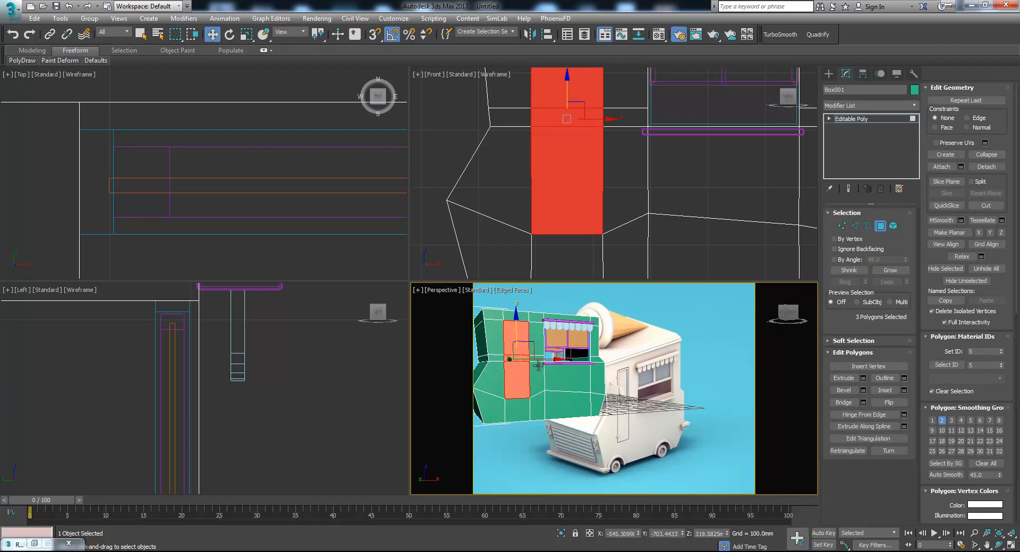
{"action": "middle_click_drag", "start_coordinate": [567, 402], "coordinate": [600, 424], "text": "alt"}
{"action": "key", "text": "alt+w"}
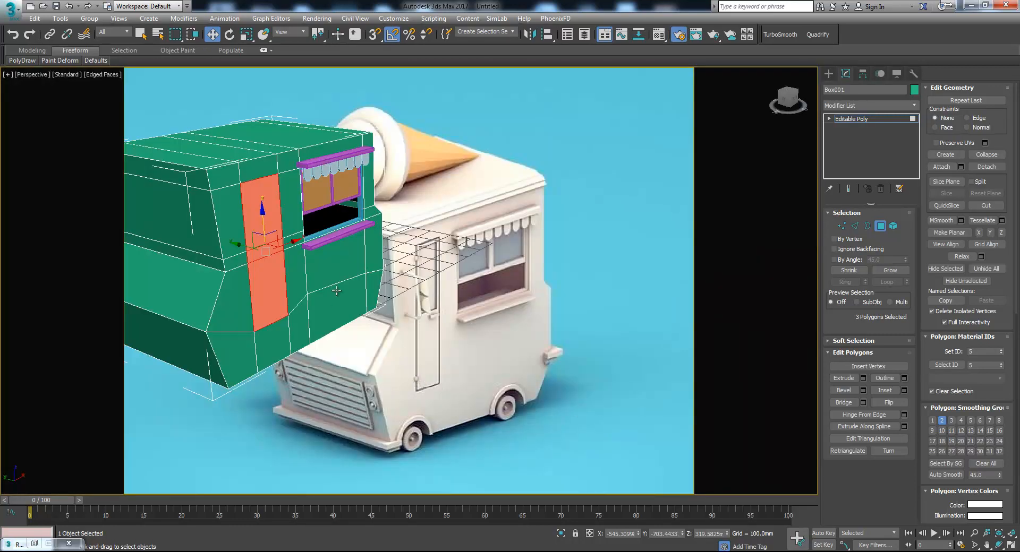
Add the three matching door polygons on the opposite side of the body to the selection.
{"action": "key", "text": "alt+w"}
{"action": "middle_click", "coordinate": [576, 201]}
{"action": "middle_click_drag", "start_coordinate": [547, 352], "coordinate": [679, 343], "text": "alt"}
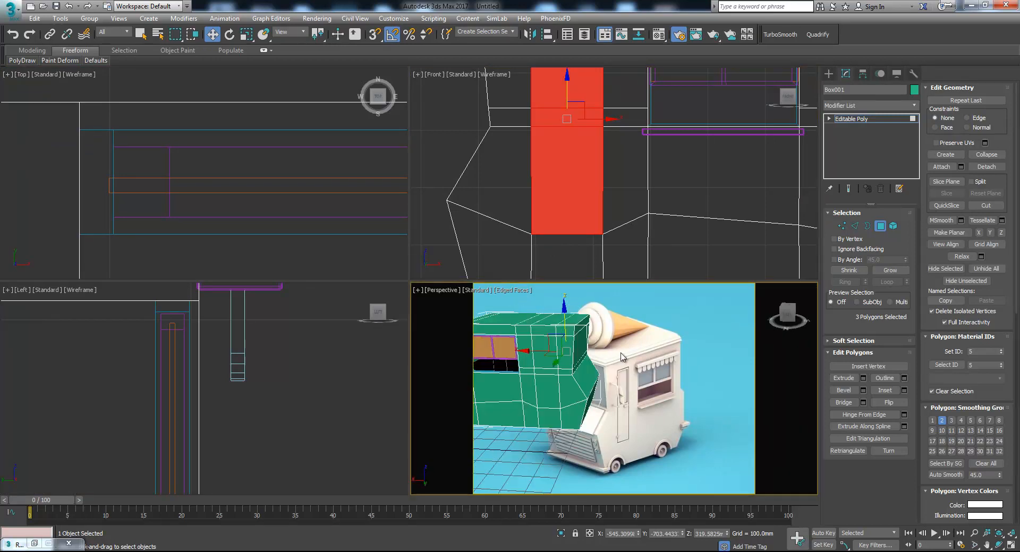
{"action": "left_click", "coordinate": [542, 354], "text": "ctrl"}
{"action": "left_click", "coordinate": [544, 380], "text": "ctrl"}
{"action": "left_click", "coordinate": [545, 373], "text": "ctrl"}
{"action": "mouse_move", "coordinate": [570, 372]}
{"action": "middle_mouse_down", "text": "alt"}
{"action": "mouse_move", "coordinate": [540, 364]}
{"action": "mouse_move", "coordinate": [552, 367]}
{"action": "middle_mouse_up", "text": "alt"}
Select the vertices of both door loops in the Front view and scale them along X to about 87 percent.
{"action": "key", "text": "r"}
{"action": "scroll", "coordinate": [634, 173], "scroll_direction": "down", "scroll_amount": 6}
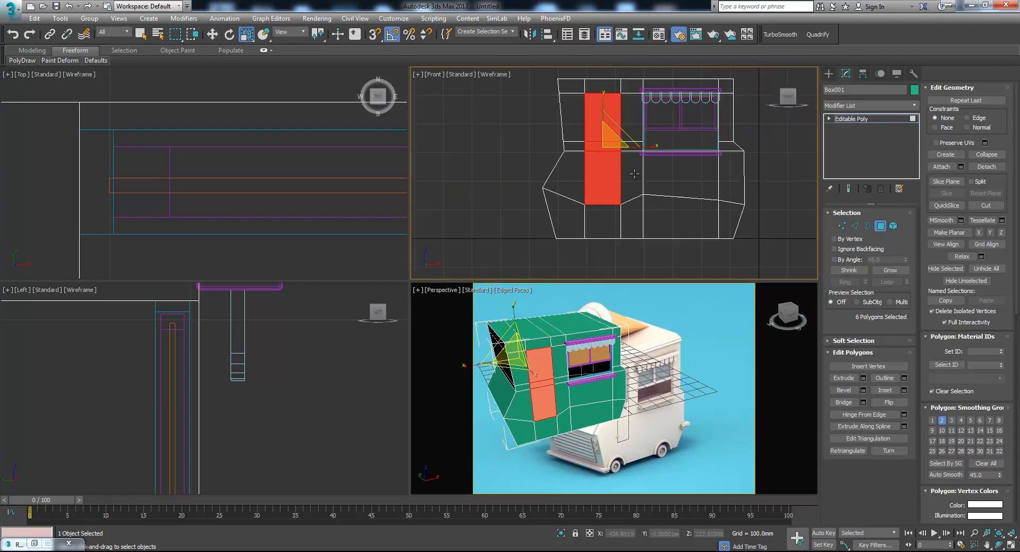
{"action": "key", "text": "1"}
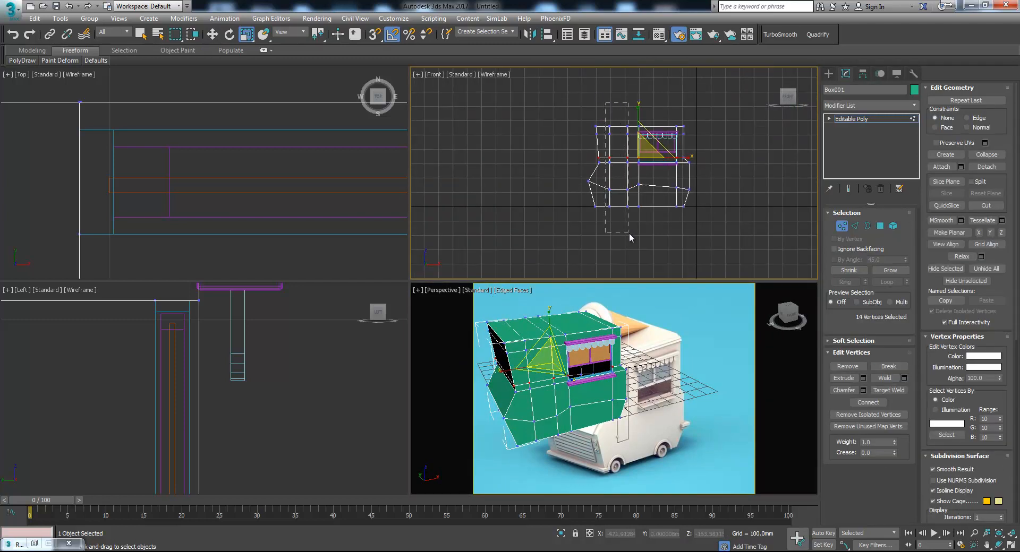
{"action": "left_click_drag", "start_coordinate": [629, 234], "coordinate": [630, 234]}
{"action": "scroll", "coordinate": [629, 175], "scroll_direction": "up", "scroll_amount": 3}
{"action": "left_click_drag", "start_coordinate": [646, 153], "coordinate": [639, 154]}
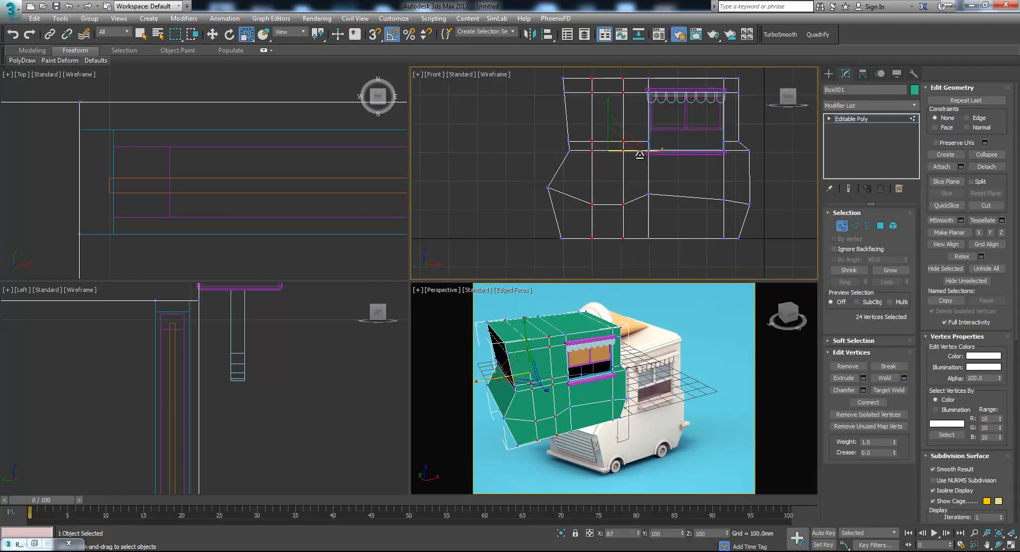
Convert the door vertex selection into the six door polygons on both sides of the body.
{"action": "left_click", "coordinate": [880, 225], "text": "ctrl"}
{"action": "right_click", "coordinate": [633, 401]}
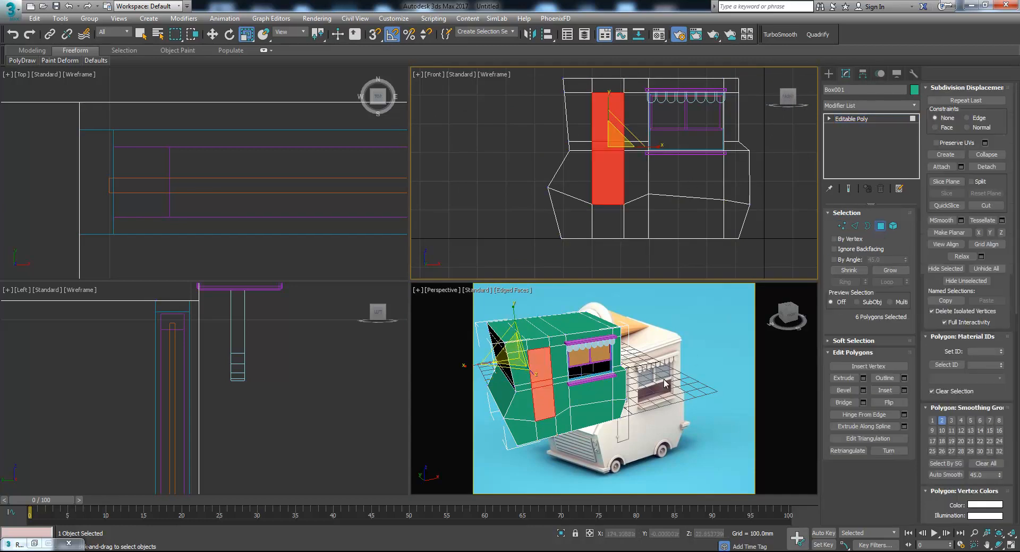
{"action": "key", "text": "alt+w"}
{"action": "mouse_move", "coordinate": [519, 365]}
{"action": "middle_mouse_down", "text": "alt"}
{"action": "mouse_move", "coordinate": [541, 345]}
{"action": "mouse_move", "coordinate": [515, 348]}
{"action": "middle_mouse_up", "text": "alt"}
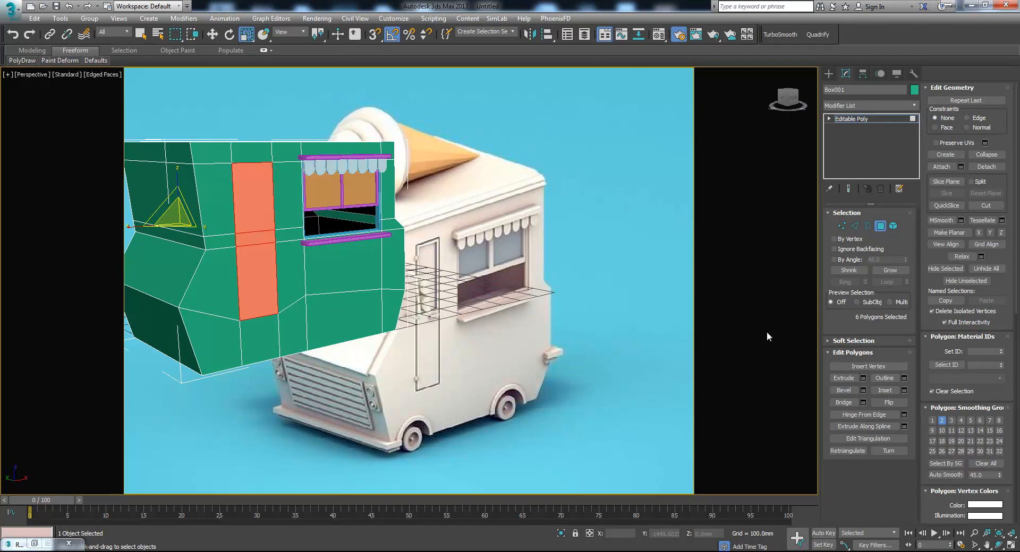
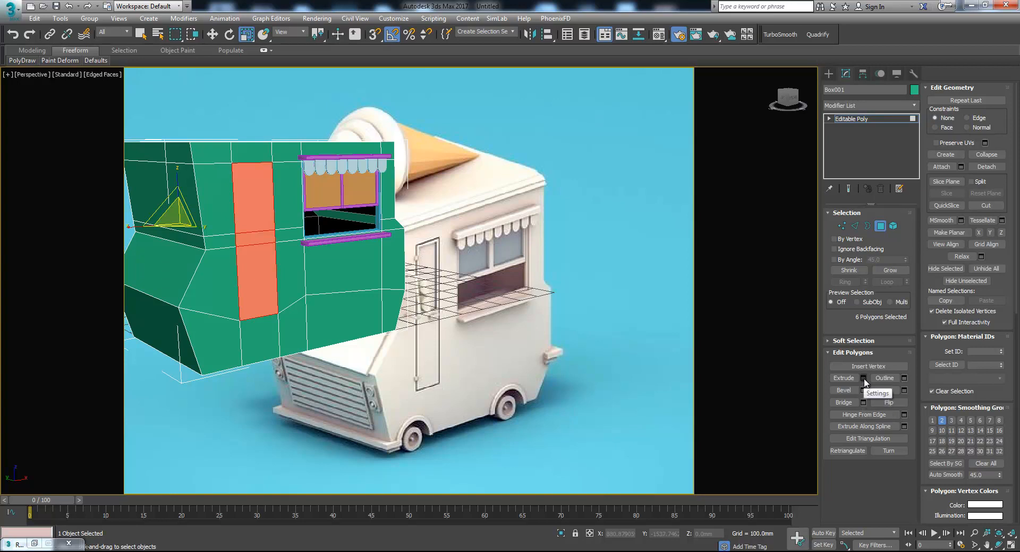
Start an Inset on the selected door polygons with an amount of about 1.07 mm.
{"action": "left_click", "coordinate": [903, 391]}
{"action": "scroll", "coordinate": [305, 305], "scroll_direction": "up", "scroll_amount": 5}
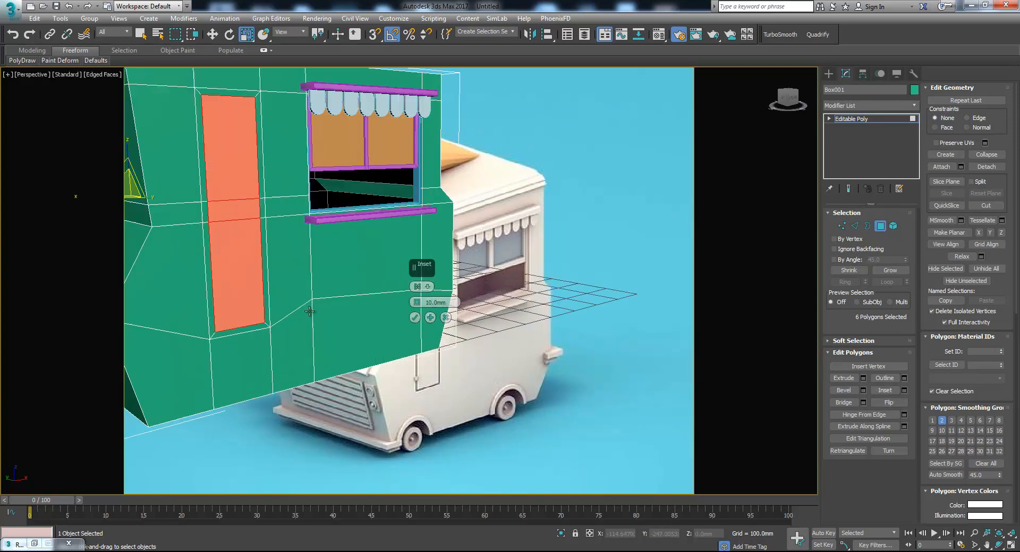
{"action": "left_click_drag", "start_coordinate": [418, 303], "coordinate": [418, 302]}
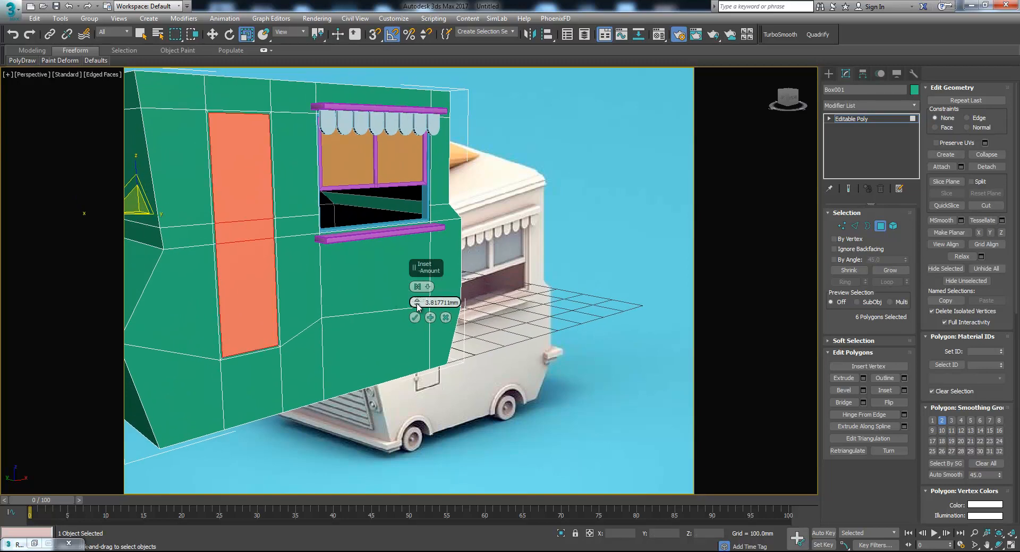
{"action": "left_click_drag", "start_coordinate": [416, 306], "coordinate": [417, 303]}
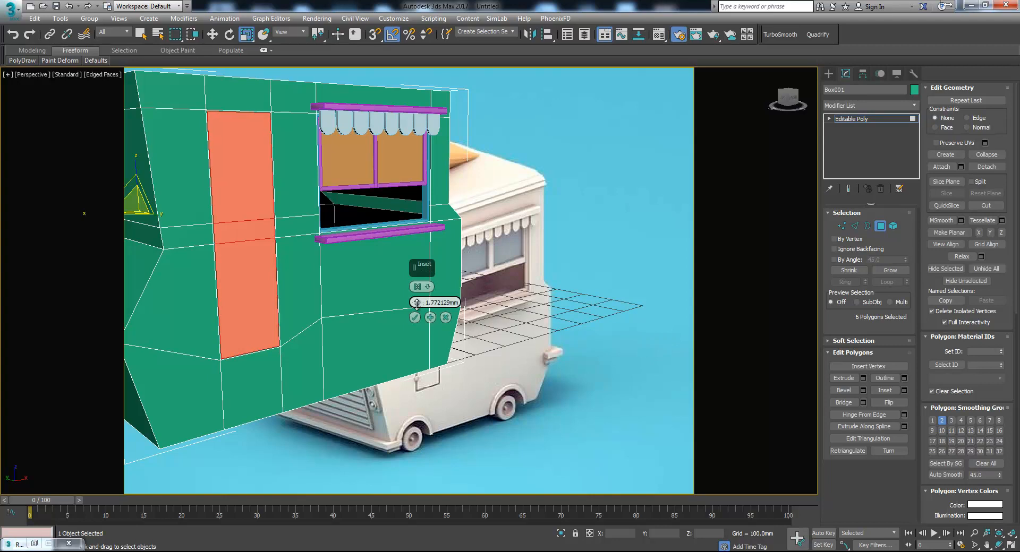
{"action": "scroll", "coordinate": [244, 254], "scroll_direction": "up", "scroll_amount": 8}
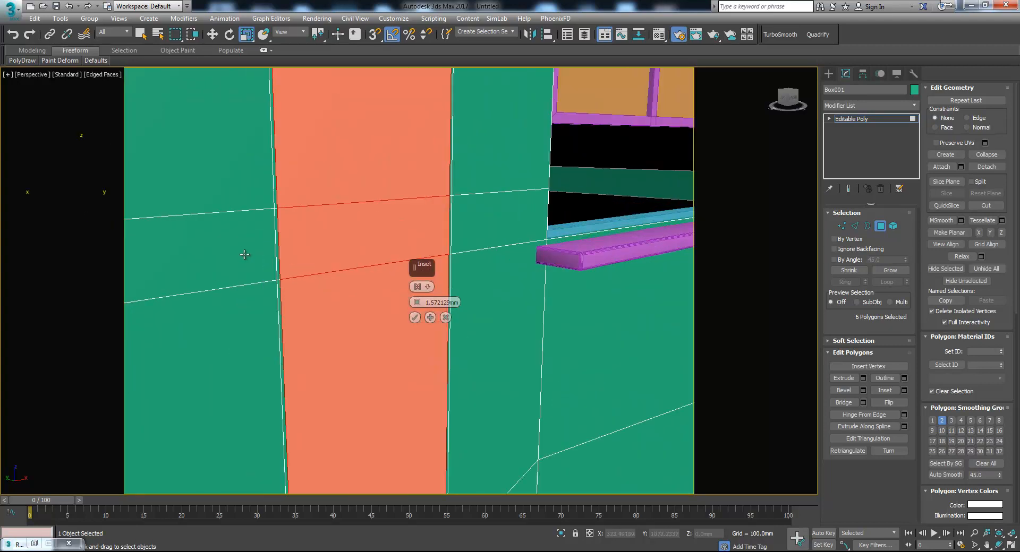
{"action": "left_click", "coordinate": [390, 304]}
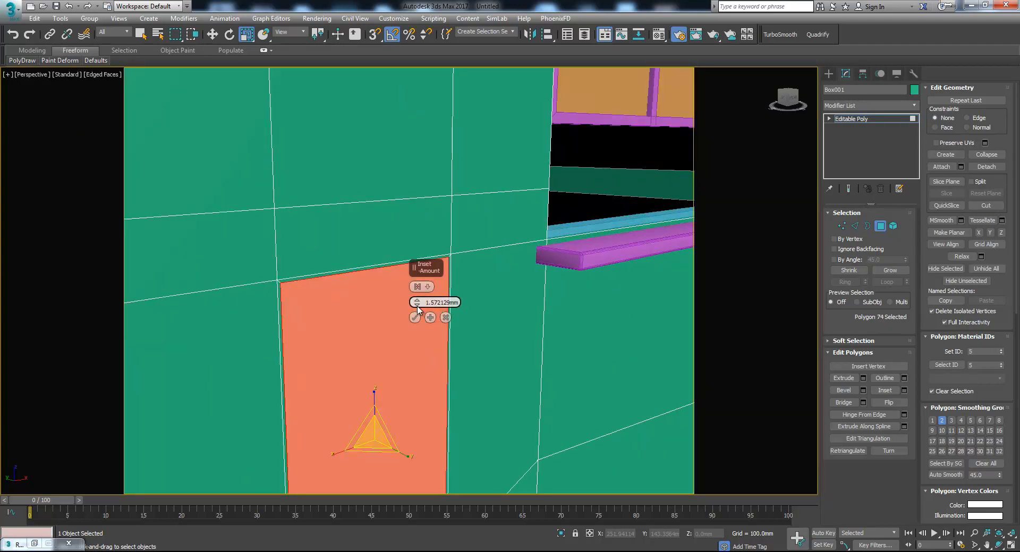
{"action": "key", "text": "ctrl+z"}
{"action": "left_click_drag", "start_coordinate": [417, 303], "coordinate": [418, 310]}
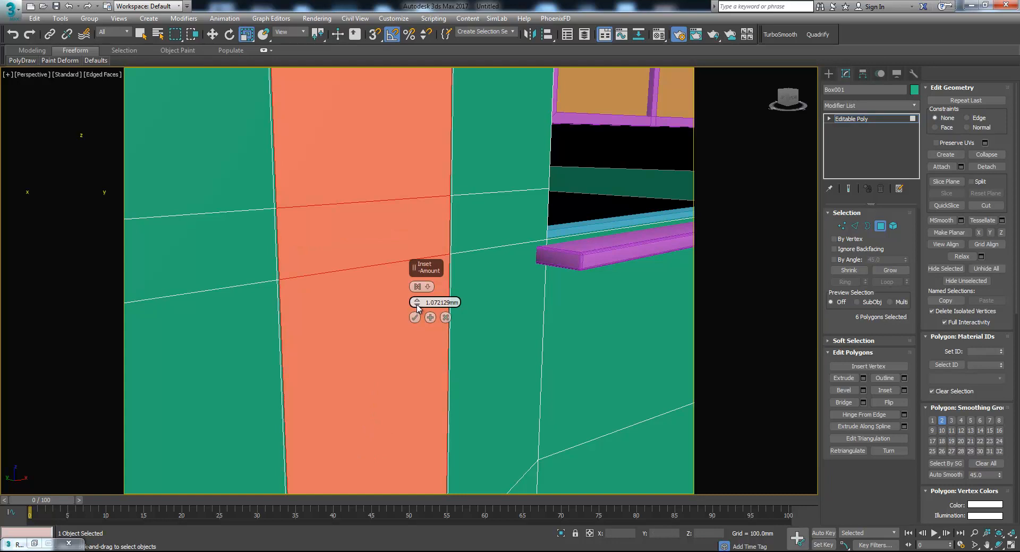
{"action": "scroll", "coordinate": [318, 306], "scroll_direction": "down", "scroll_amount": 4}
{"action": "middle_click_drag", "start_coordinate": [255, 302], "coordinate": [399, 308], "text": "alt"}
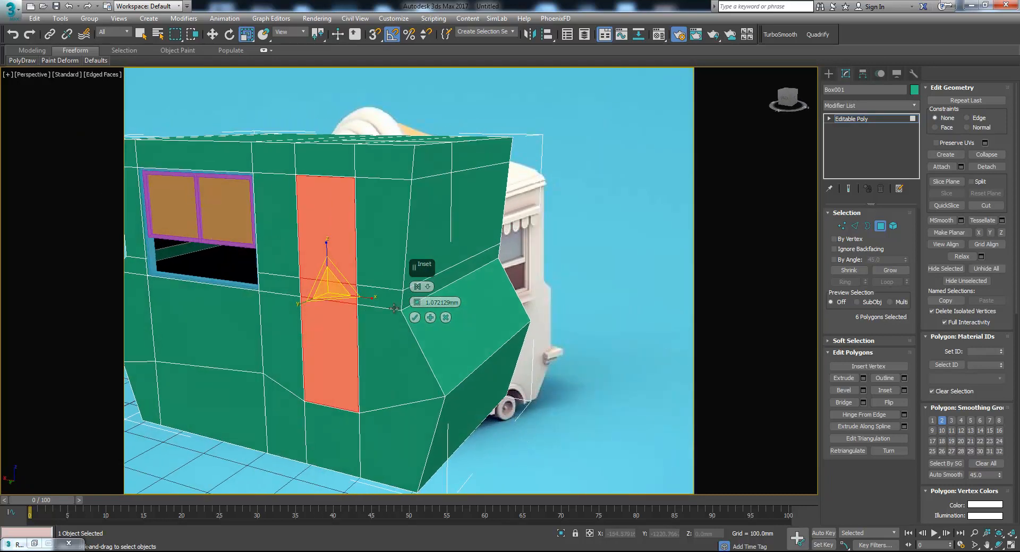
Deselect the lower door polygons on the side opposite the awning, leaving four selected, and apply the 1.07 mm inset.
{"action": "left_click", "coordinate": [336, 295], "text": "alt"}
{"action": "left_click", "coordinate": [339, 315], "text": "alt"}
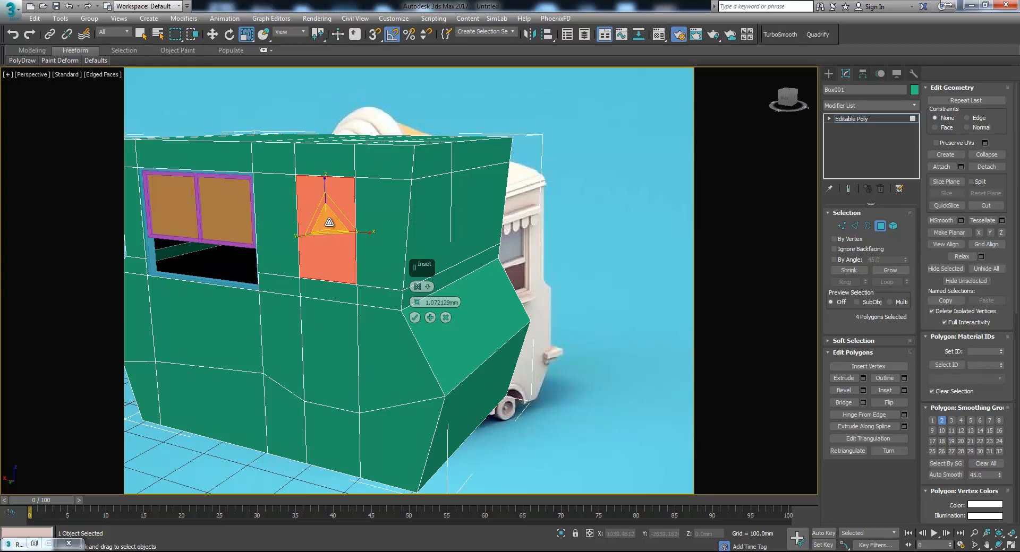
{"action": "middle_click_drag", "start_coordinate": [324, 213], "coordinate": [594, 248], "text": "alt"}
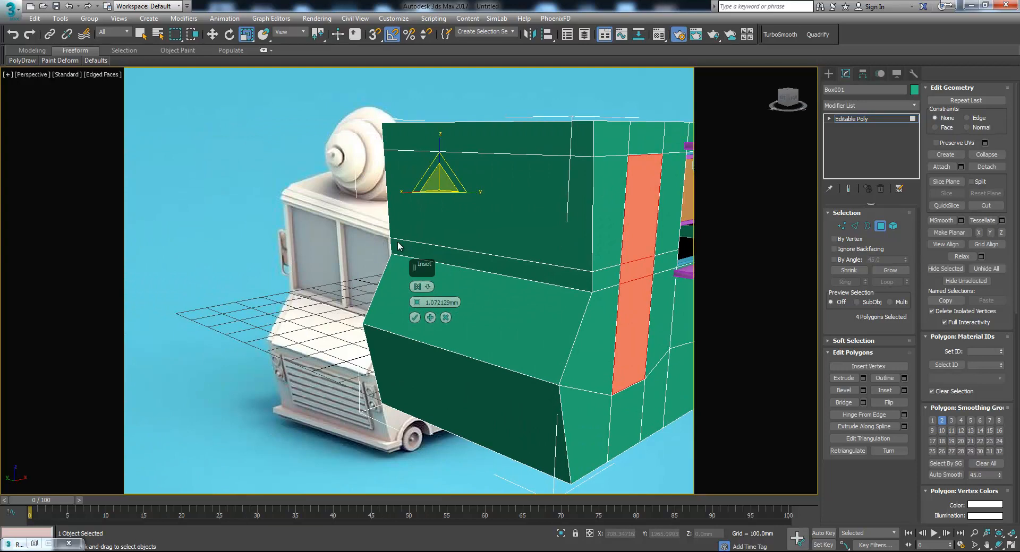
{"action": "middle_click_drag", "start_coordinate": [346, 236], "coordinate": [263, 247]}
{"action": "scroll", "coordinate": [263, 247], "scroll_direction": "down", "scroll_amount": 5}
{"action": "middle_click_drag", "start_coordinate": [338, 264], "coordinate": [298, 210]}
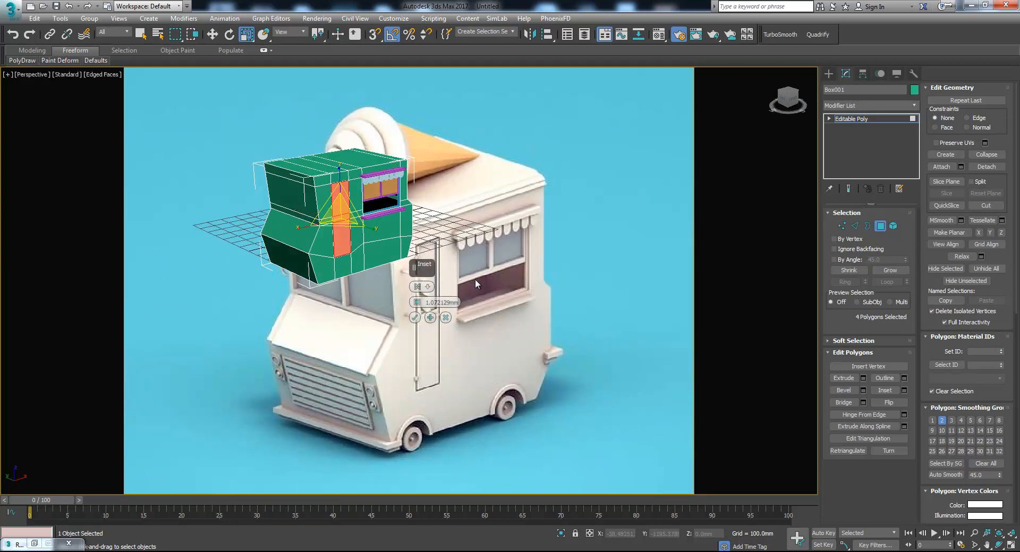
{"action": "middle_click_drag", "start_coordinate": [316, 270], "coordinate": [324, 291]}
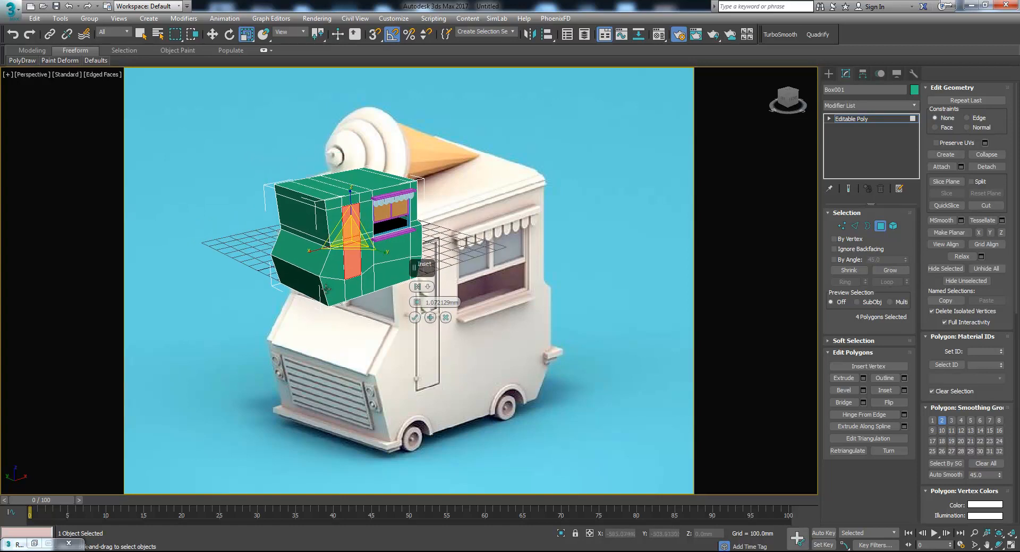
{"action": "scroll", "coordinate": [325, 291], "scroll_direction": "up", "scroll_amount": 5}
{"action": "scroll", "coordinate": [327, 336], "scroll_direction": "down", "scroll_amount": 3}
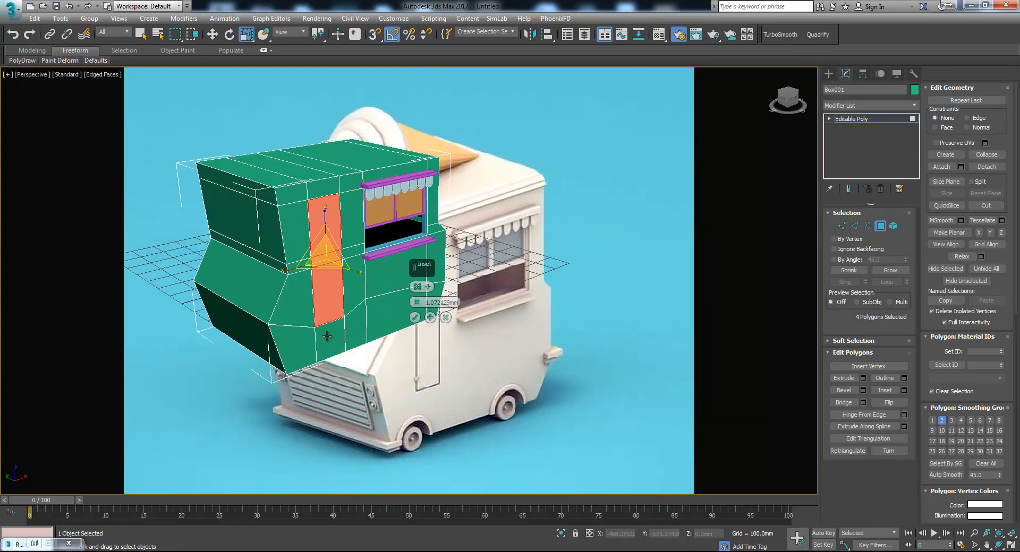
{"action": "middle_click_drag", "start_coordinate": [313, 308], "coordinate": [379, 287], "text": "alt"}
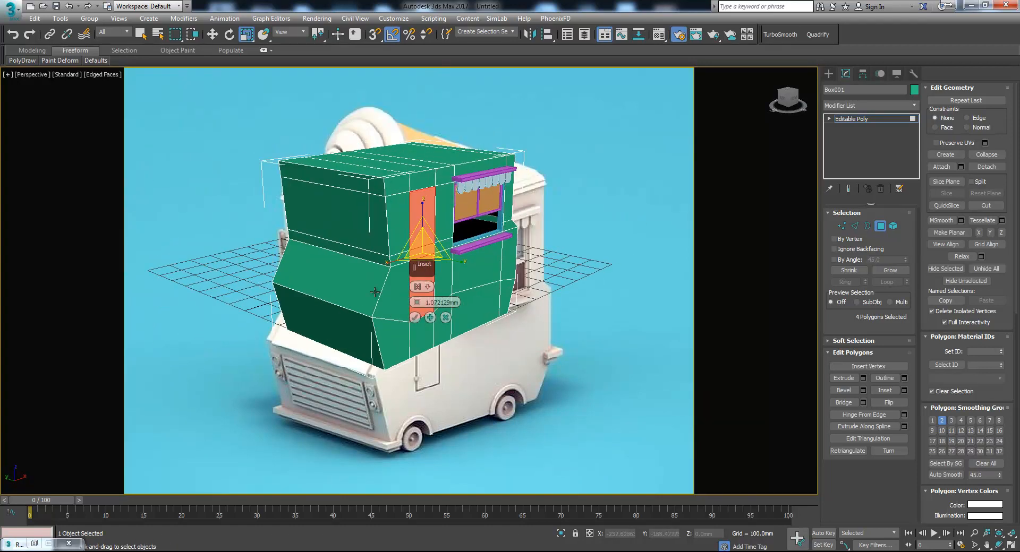
{"action": "scroll", "coordinate": [380, 281], "scroll_direction": "up", "scroll_amount": 4}
{"action": "left_click", "coordinate": [414, 317]}
{"action": "middle_click_drag", "start_coordinate": [414, 318], "coordinate": [460, 368]}
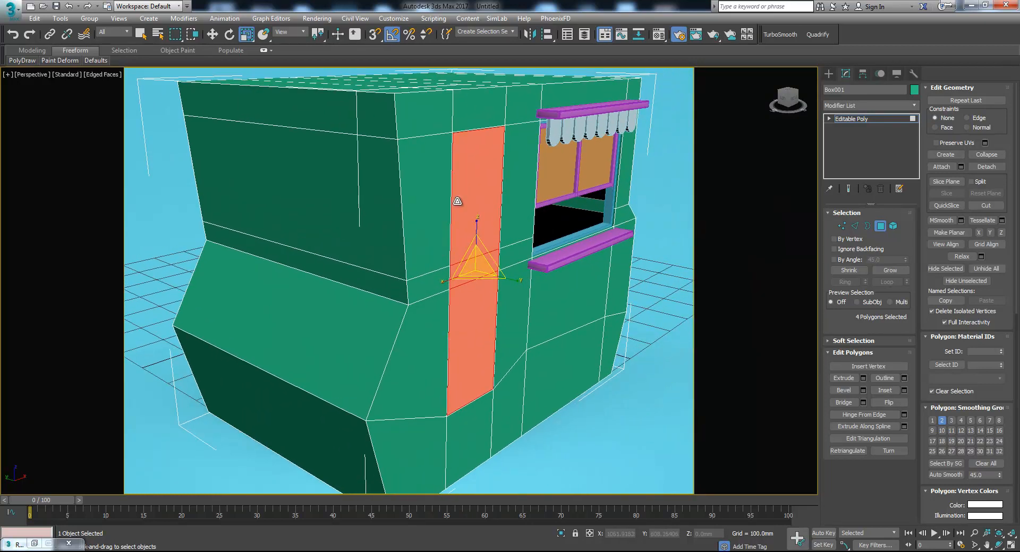
Select the loop of eight thin border polygons around the window-side door and extrude it inward about -19 mm.
{"action": "scroll", "coordinate": [457, 141], "scroll_direction": "up", "scroll_amount": 4}
{"action": "middle_click_drag", "start_coordinate": [459, 135], "coordinate": [450, 182]}
{"action": "scroll", "coordinate": [433, 182], "scroll_direction": "up", "scroll_amount": 2}
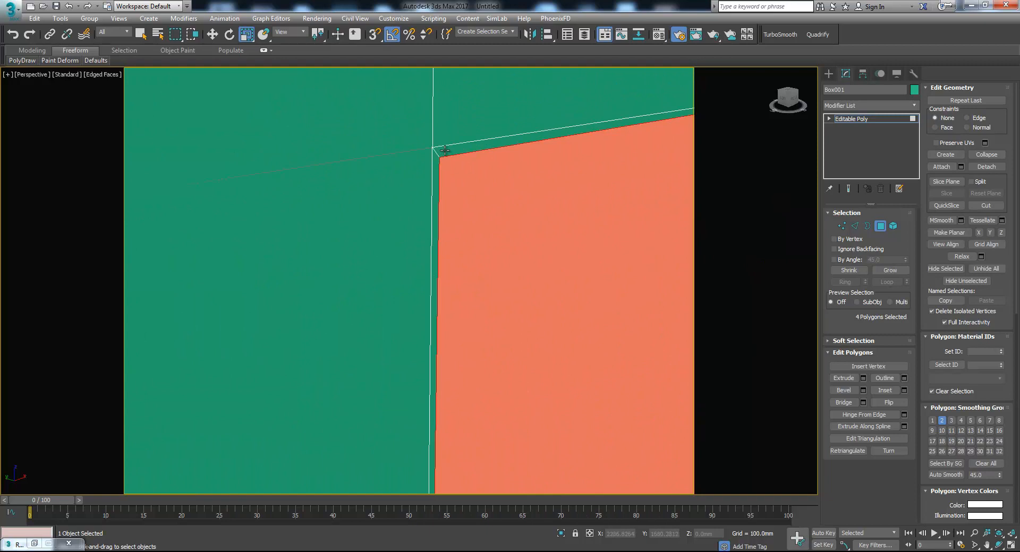
{"action": "left_click", "coordinate": [450, 150]}
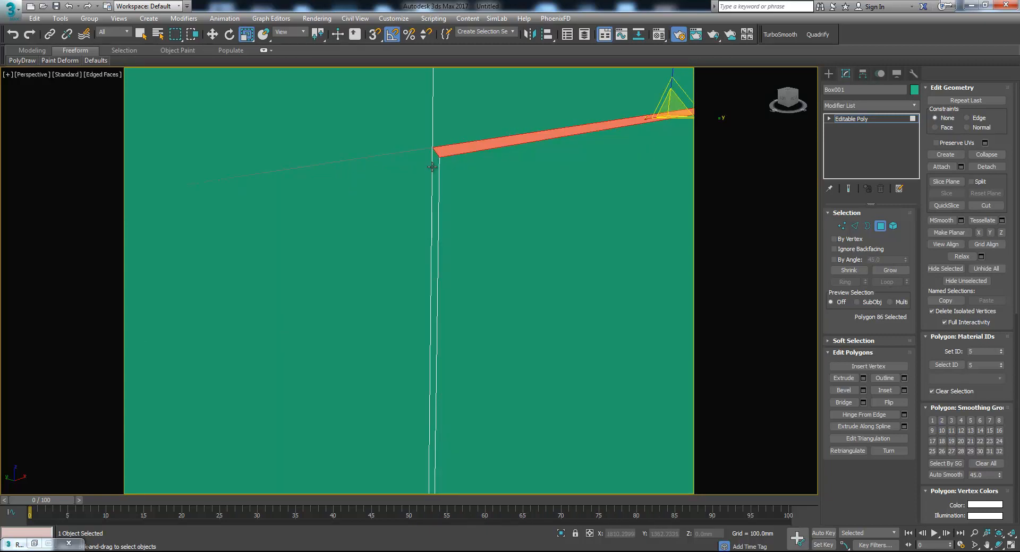
{"action": "left_click", "coordinate": [434, 159], "text": "shift"}
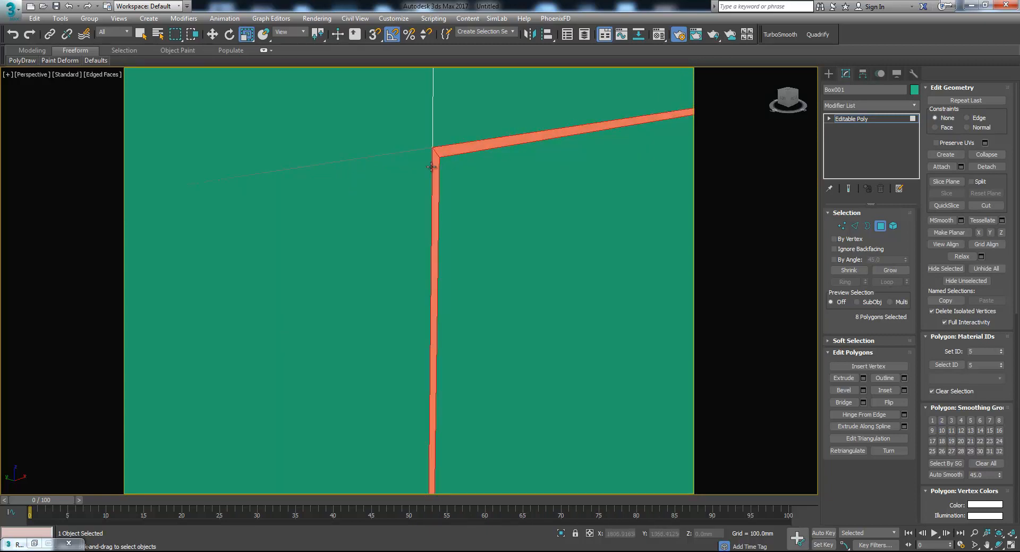
{"action": "scroll", "coordinate": [420, 154], "scroll_direction": "down", "scroll_amount": 5}
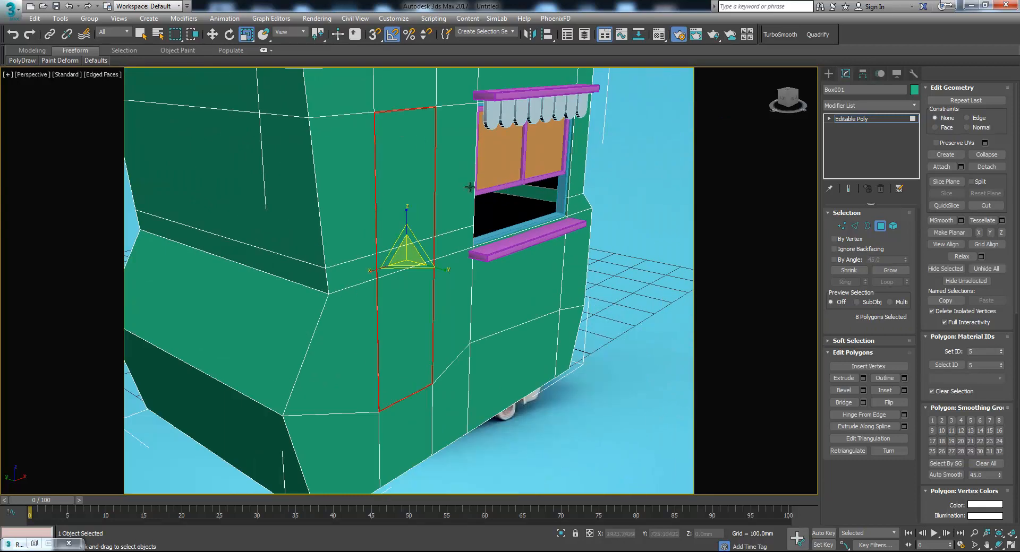
{"action": "scroll", "coordinate": [381, 127], "scroll_direction": "down", "scroll_amount": 2}
{"action": "scroll", "coordinate": [375, 149], "scroll_direction": "up", "scroll_amount": 10}
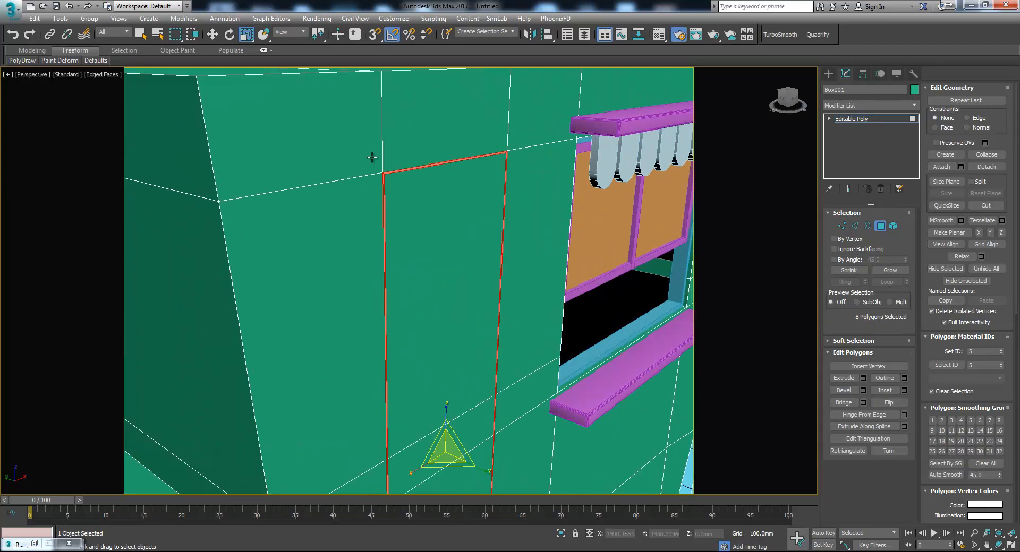
{"action": "left_click", "coordinate": [863, 379]}
{"action": "key", "text": "F3"}
{"action": "key", "text": "F3"}
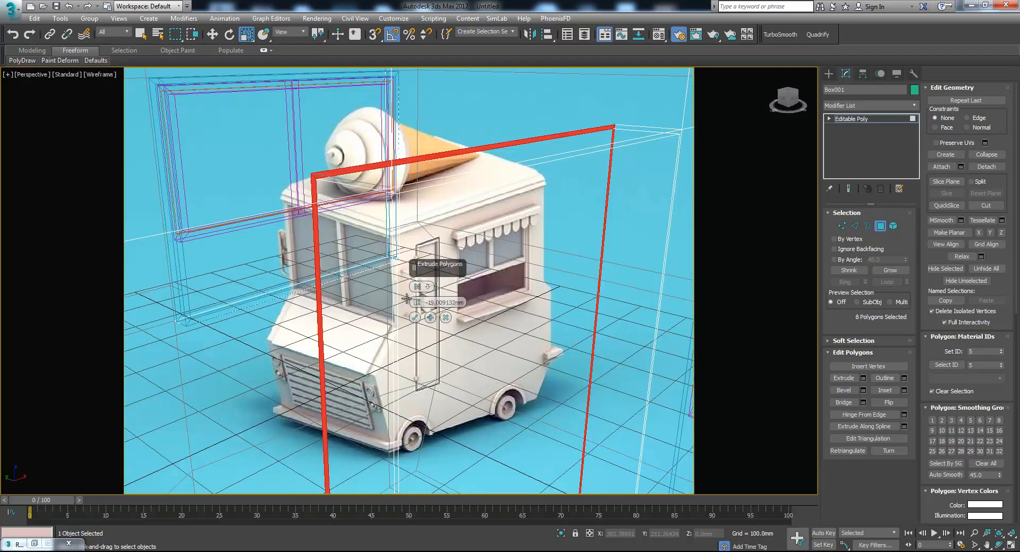
{"action": "scroll", "coordinate": [409, 302], "scroll_direction": "down", "scroll_amount": 10}
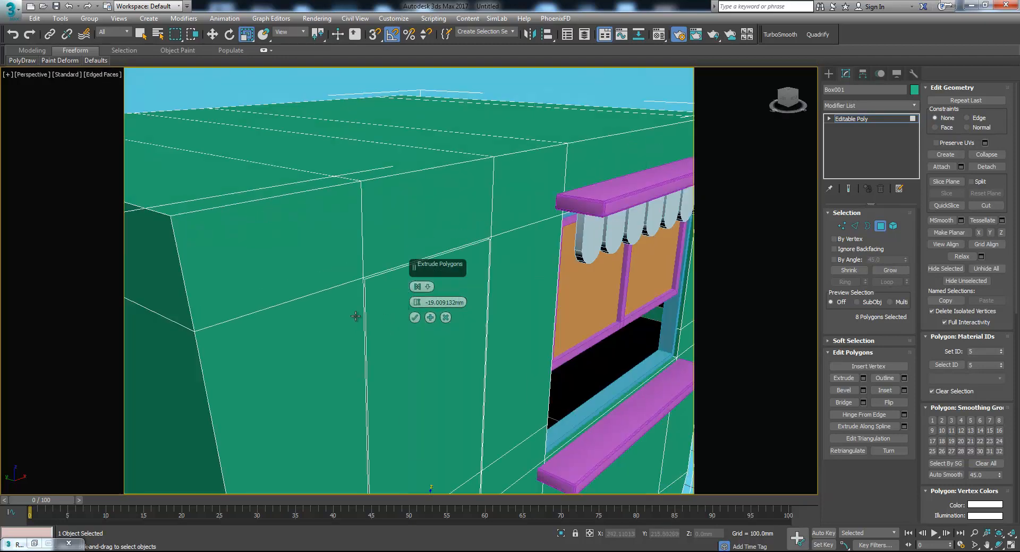
{"action": "key", "text": "F3"}
{"action": "left_click", "coordinate": [415, 317]}
Select the loop of four thin border polygons around the opposite side's panel and extrude it inward with the same settings.
{"action": "mouse_move", "coordinate": [415, 317]}
{"action": "middle_mouse_down", "text": "alt"}
{"action": "mouse_move", "coordinate": [412, 373]}
{"action": "mouse_move", "coordinate": [444, 340]}
{"action": "mouse_move", "coordinate": [585, 340]}
{"action": "middle_mouse_up", "text": "alt"}
{"action": "key", "text": "F3"}
{"action": "scroll", "coordinate": [465, 287], "scroll_direction": "up", "scroll_amount": 10}
{"action": "middle_click_drag", "start_coordinate": [338, 346], "coordinate": [548, 337]}
{"action": "left_click", "coordinate": [541, 337]}
{"action": "left_click", "coordinate": [536, 346], "text": "shift"}
{"action": "scroll", "coordinate": [536, 346], "scroll_direction": "down", "scroll_amount": 5}
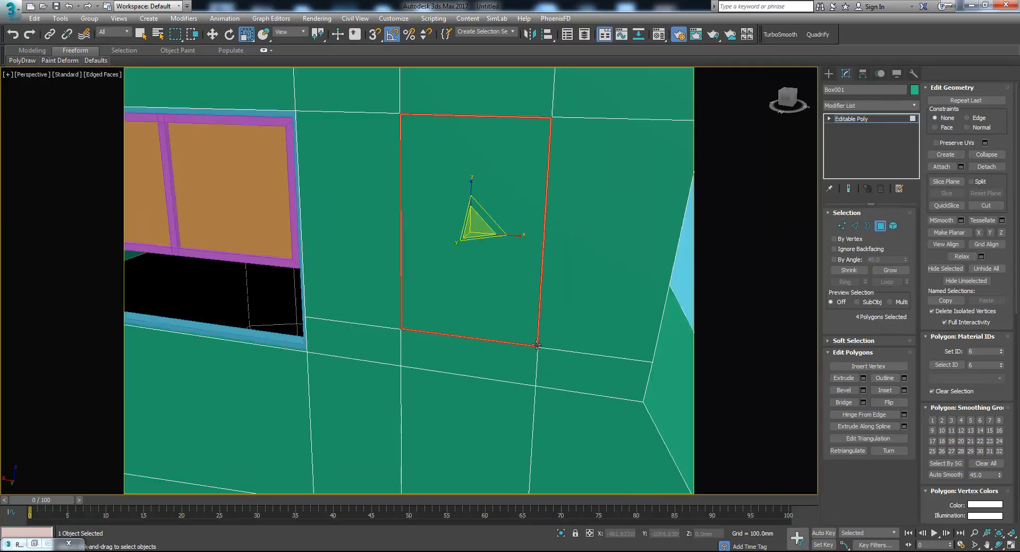
{"action": "left_click", "coordinate": [863, 378]}
{"action": "left_click", "coordinate": [414, 317]}
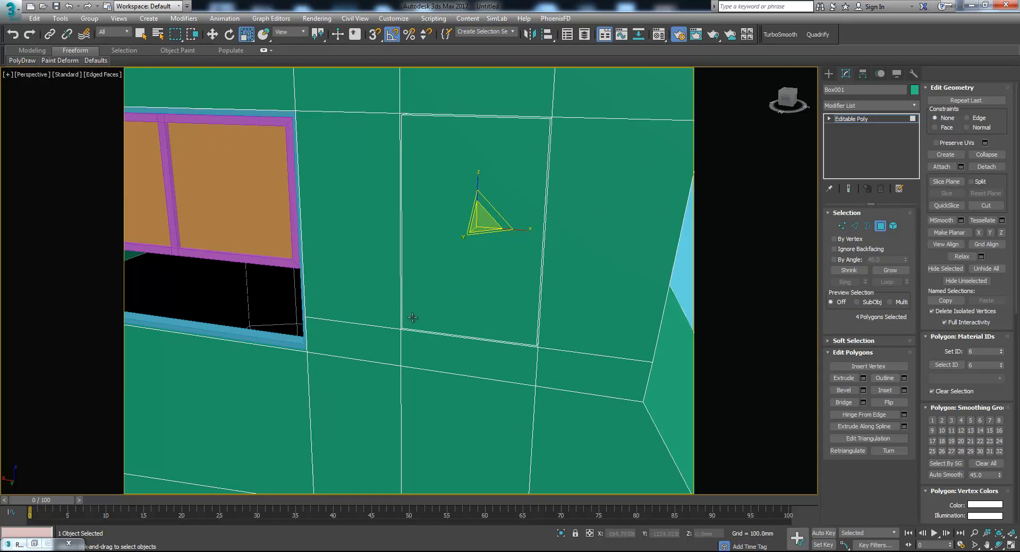
Select the two upper polygons inside the door outline on the awning side of the body.
{"action": "scroll", "coordinate": [419, 324], "scroll_direction": "down", "scroll_amount": 10}
{"action": "middle_click_drag", "start_coordinate": [531, 350], "coordinate": [383, 313], "text": "alt"}
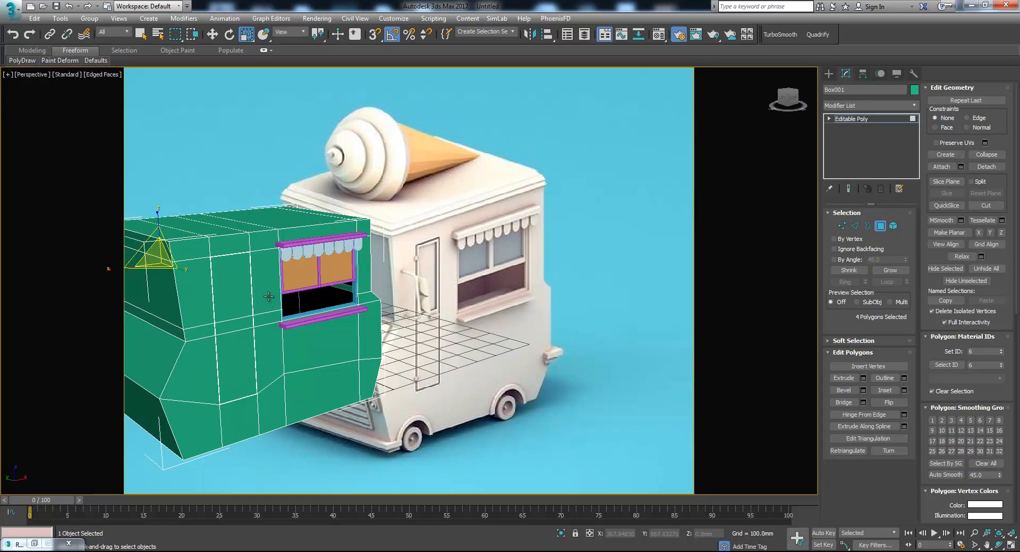
{"action": "left_click", "coordinate": [241, 287]}
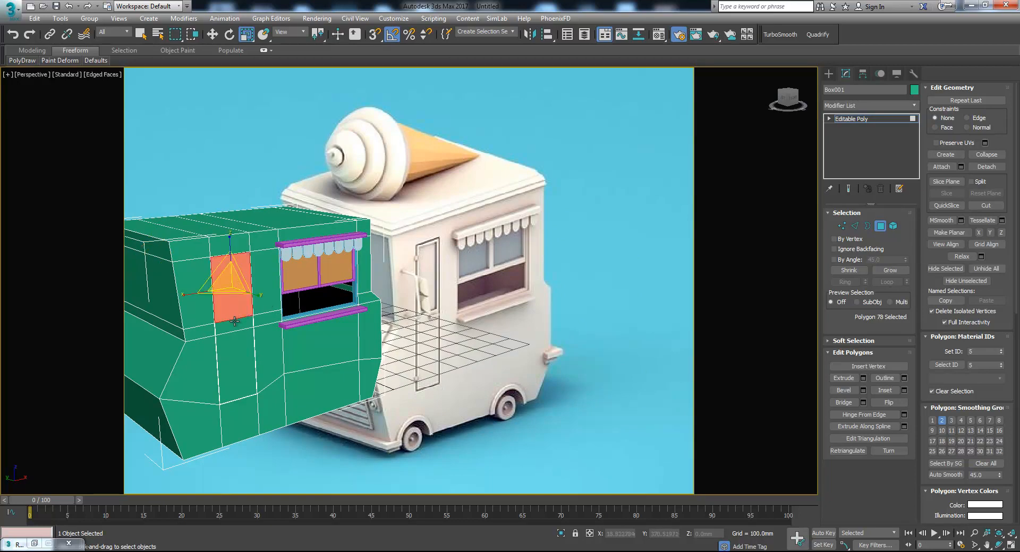
{"action": "left_click", "coordinate": [235, 322], "text": "ctrl"}
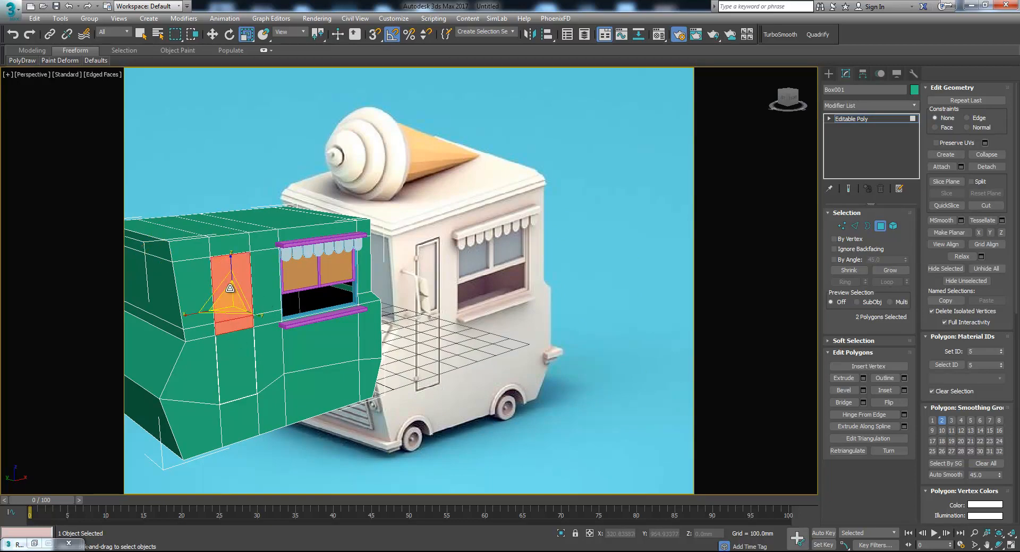
{"action": "scroll", "coordinate": [259, 285], "scroll_direction": "up", "scroll_amount": 3}
{"action": "middle_click_drag", "start_coordinate": [313, 304], "coordinate": [249, 235]}
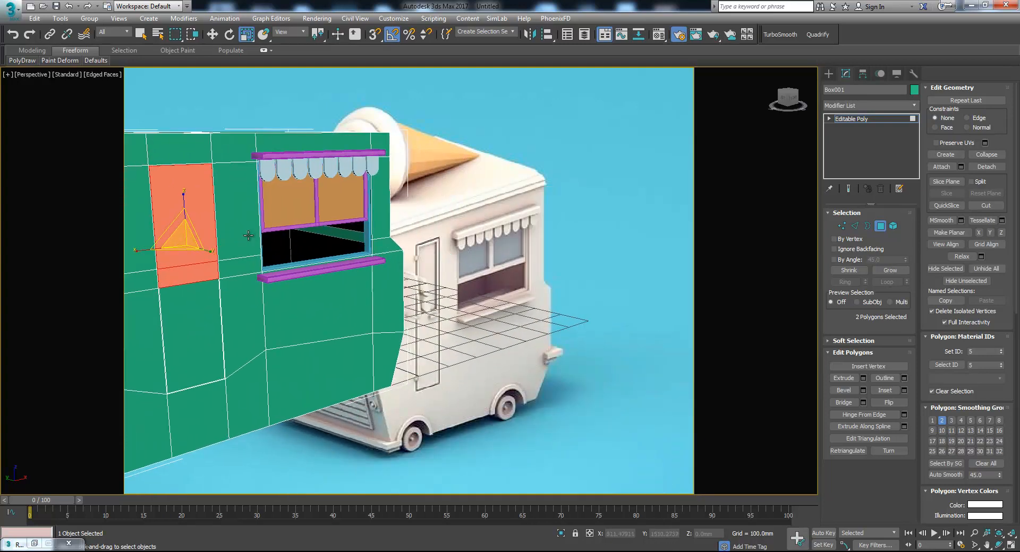
{"action": "middle_click_drag", "start_coordinate": [332, 271], "coordinate": [447, 300]}
{"action": "scroll", "coordinate": [325, 246], "scroll_direction": "up", "scroll_amount": 4}
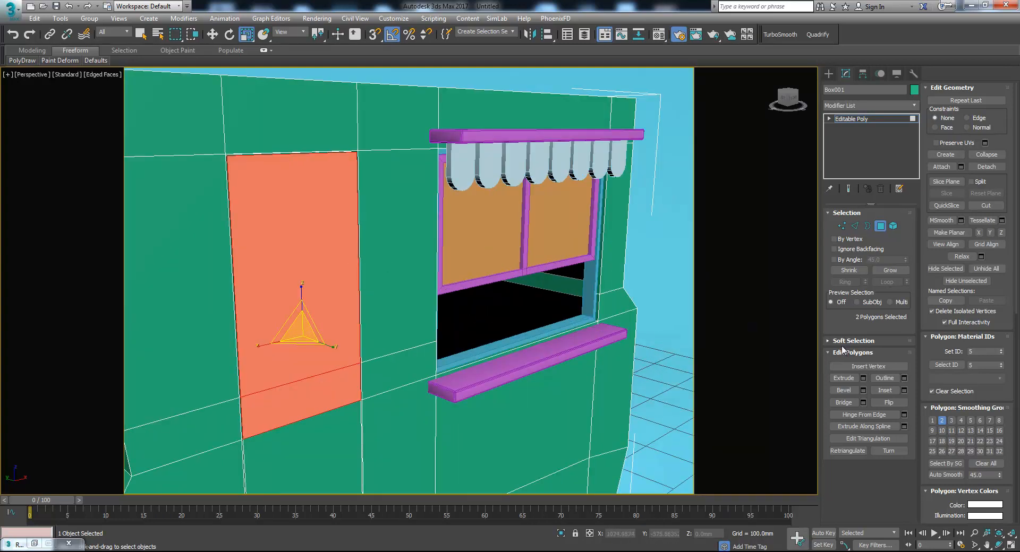
Try to inset the two upper door polygons by about 21.16 mm.
{"action": "left_click", "coordinate": [904, 390]}
{"action": "left_click_drag", "start_coordinate": [416, 303], "coordinate": [416, 298]}
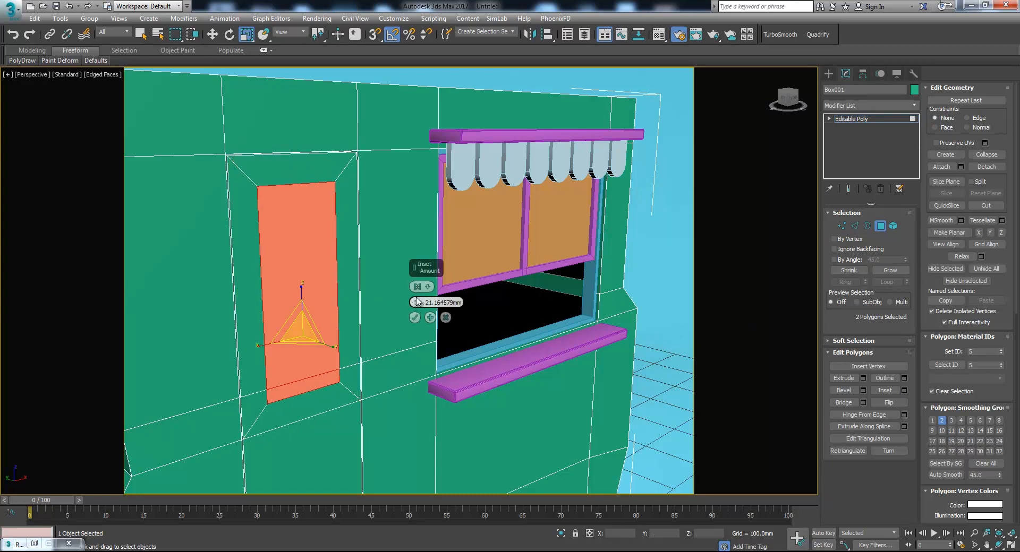
{"action": "left_click", "coordinate": [415, 317]}
Inset the two upper door polygons by about 8.8 mm.
{"action": "middle_click_drag", "start_coordinate": [591, 329], "coordinate": [273, 269]}
{"action": "scroll", "coordinate": [408, 306], "scroll_direction": "down", "scroll_amount": 4}
{"action": "scroll", "coordinate": [329, 285], "scroll_direction": "up", "scroll_amount": 2}
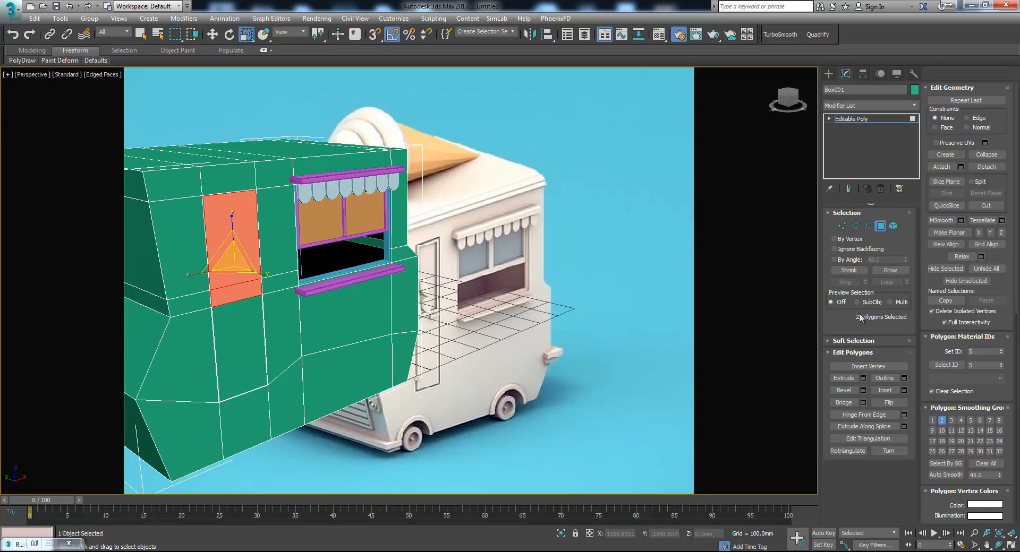
{"action": "left_click", "coordinate": [904, 390]}
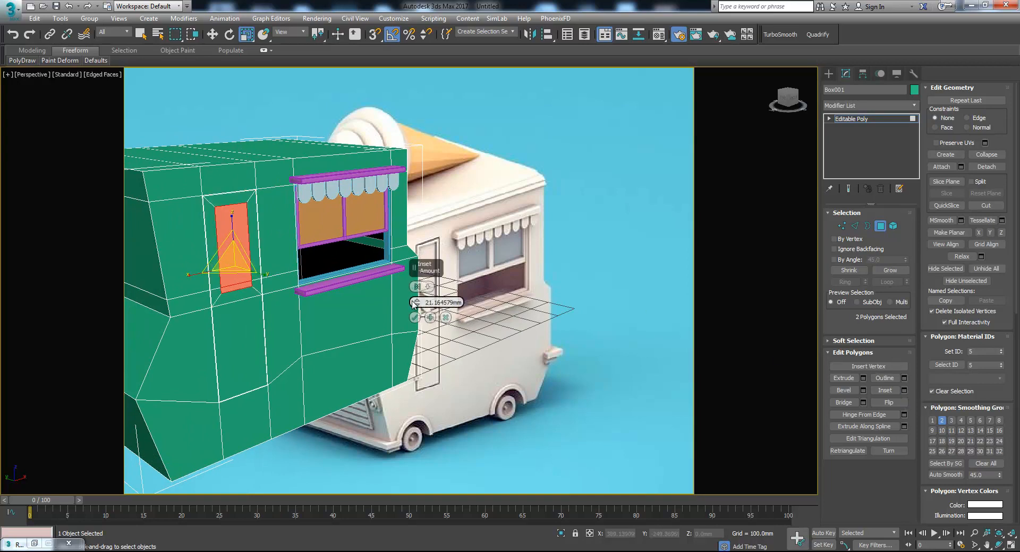
{"action": "left_click_drag", "start_coordinate": [417, 303], "coordinate": [420, 309]}
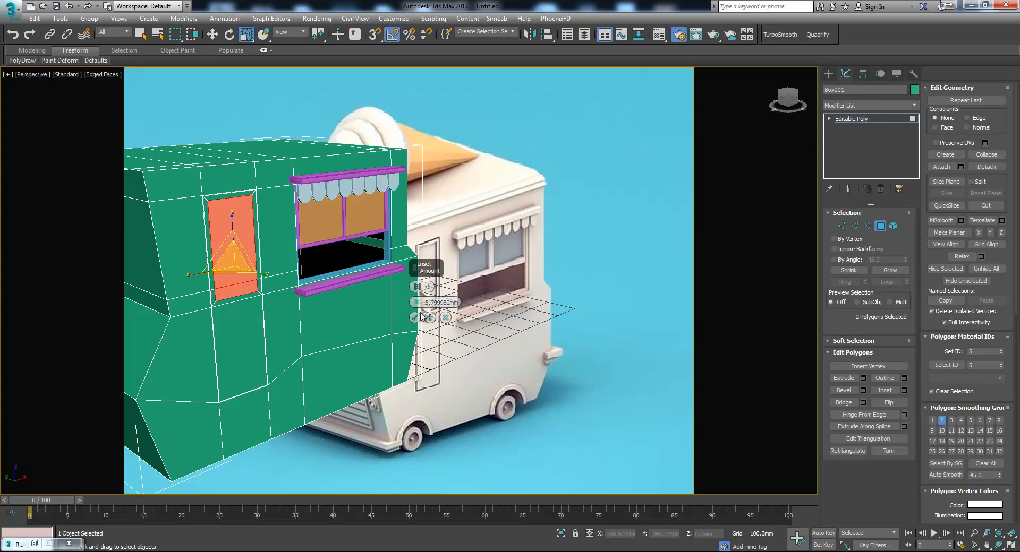
{"action": "left_click", "coordinate": [416, 319]}
Extrude the two inset door window polygons inward by about -5.1 mm, then deselect them.
{"action": "middle_click_drag", "start_coordinate": [330, 291], "coordinate": [336, 296], "text": "alt"}
{"action": "scroll", "coordinate": [336, 295], "scroll_direction": "up", "scroll_amount": 5}
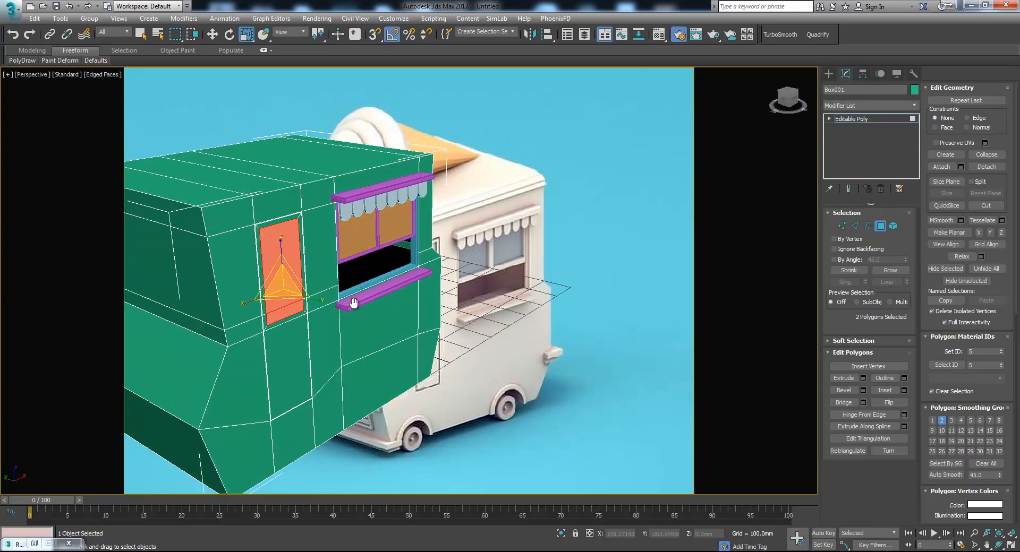
{"action": "left_click", "coordinate": [863, 378]}
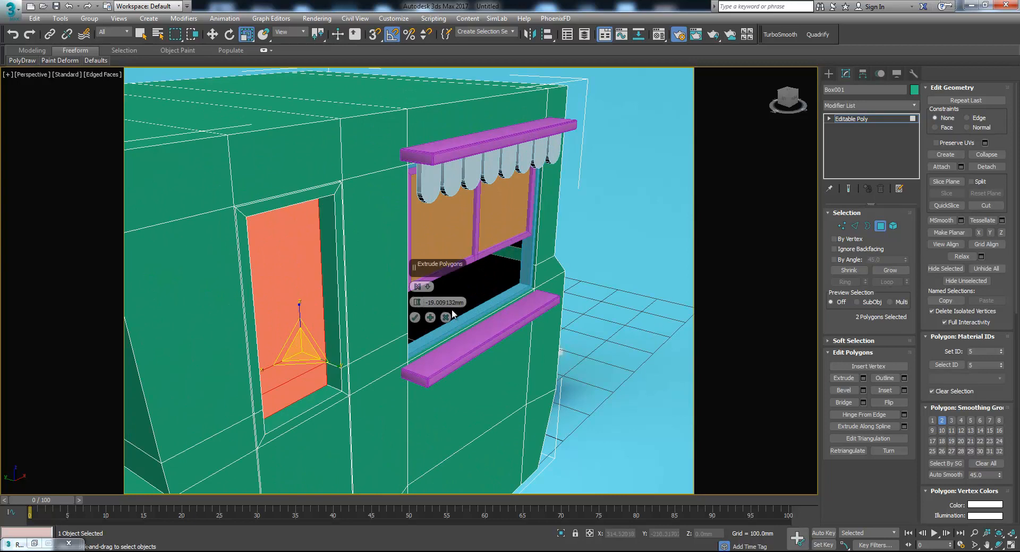
{"action": "left_click_drag", "start_coordinate": [417, 303], "coordinate": [418, 299]}
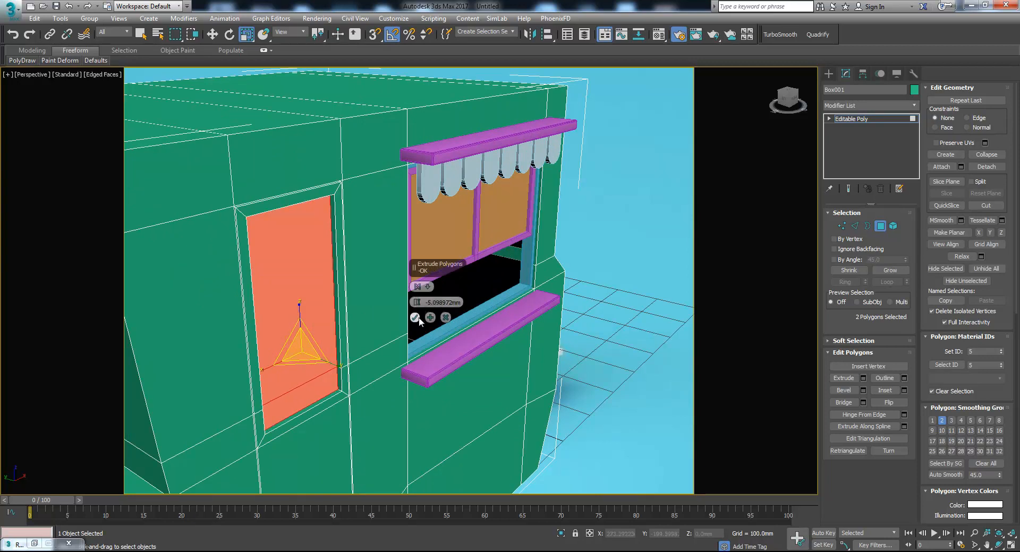
{"action": "left_click", "coordinate": [417, 320]}
{"action": "middle_click_drag", "start_coordinate": [348, 319], "coordinate": [356, 365], "text": "alt"}
{"action": "key", "text": "w"}
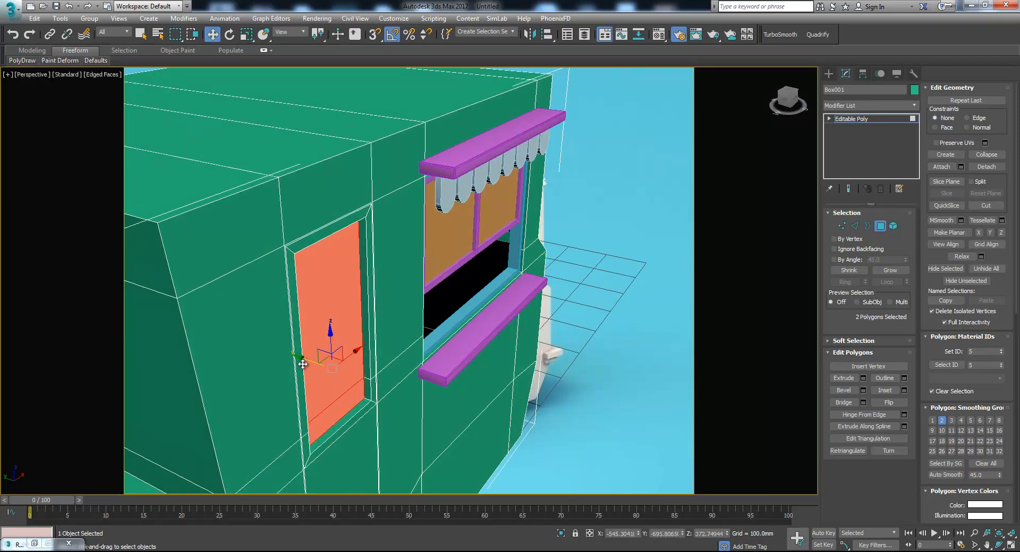
{"action": "scroll", "coordinate": [302, 358], "scroll_direction": "down", "scroll_amount": 4}
{"action": "middle_click_drag", "start_coordinate": [340, 379], "coordinate": [321, 304]}
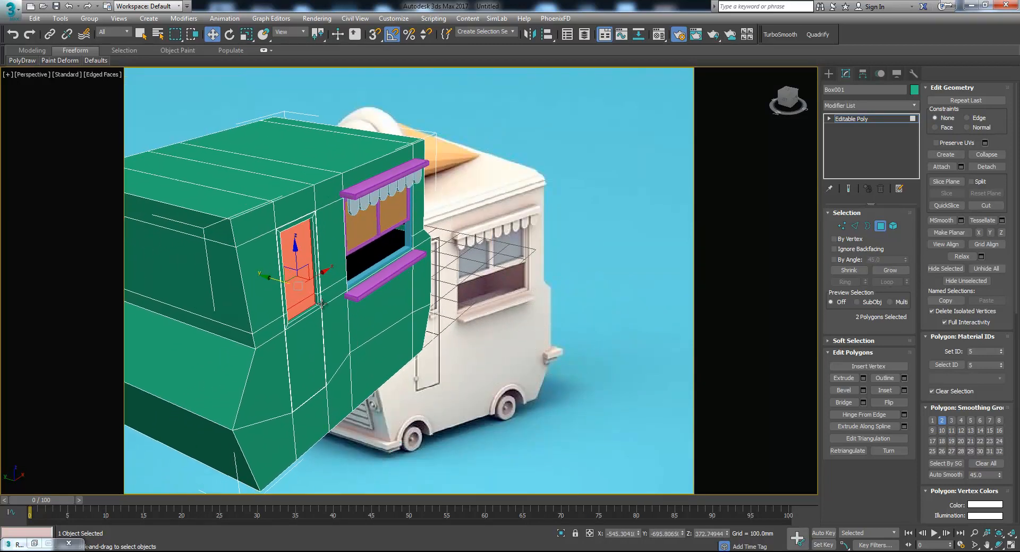
{"action": "left_click", "coordinate": [452, 388]}
Create a cylinder about 9.9 mm in radius and 71.8 mm high beside the truck, with 12 sides.
{"action": "scroll", "coordinate": [440, 387], "scroll_direction": "up", "scroll_amount": 5}
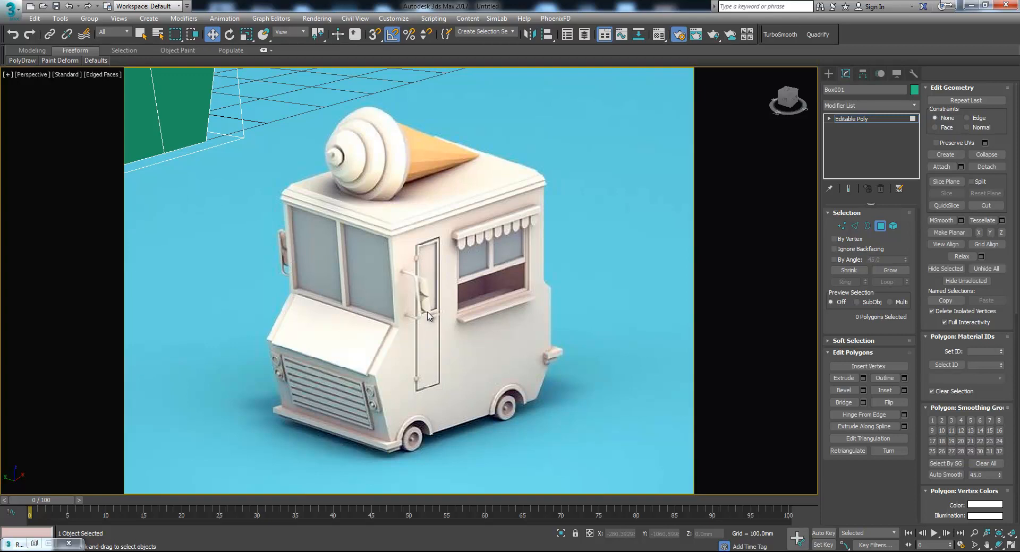
{"action": "middle_click_drag", "start_coordinate": [294, 212], "coordinate": [517, 346]}
{"action": "scroll", "coordinate": [492, 328], "scroll_direction": "down", "scroll_amount": 4}
{"action": "middle_click_drag", "start_coordinate": [484, 315], "coordinate": [468, 302], "text": "alt"}
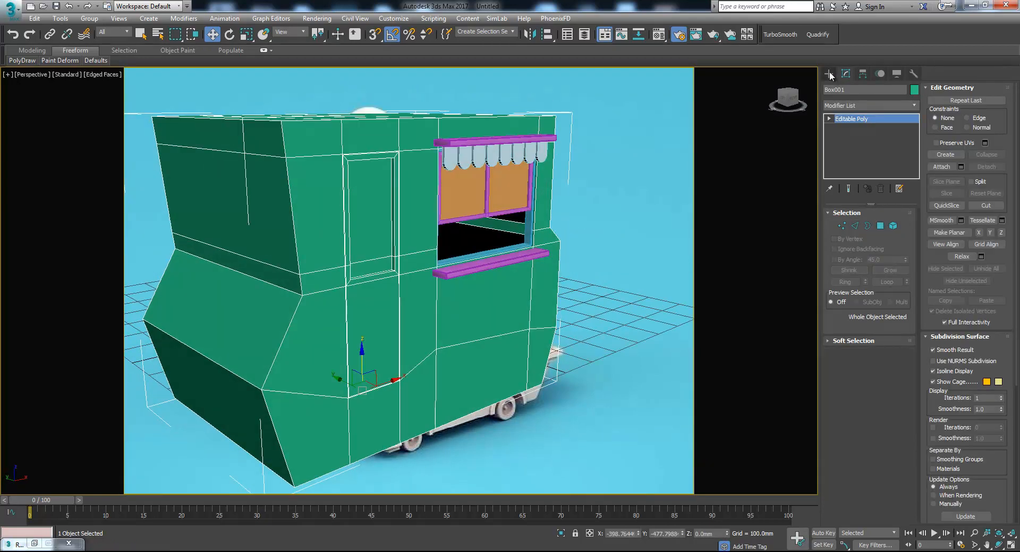
{"action": "left_click", "coordinate": [829, 73]}
{"action": "left_click", "coordinate": [841, 161]}
{"action": "middle_click_drag", "start_coordinate": [580, 311], "coordinate": [538, 261], "text": "alt"}
{"action": "left_click_drag", "start_coordinate": [500, 417], "coordinate": [500, 419]}
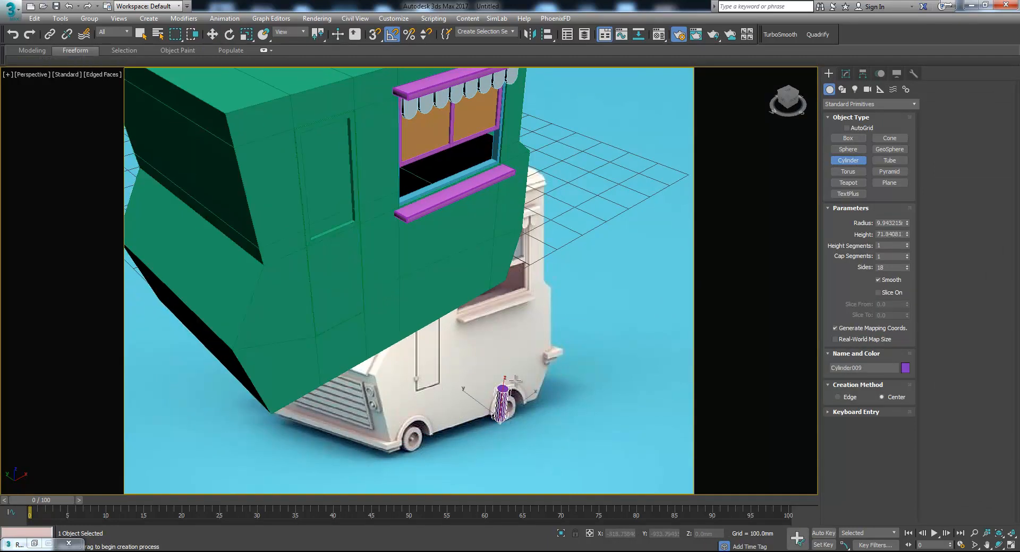
{"action": "middle_click_drag", "start_coordinate": [522, 383], "coordinate": [517, 368], "text": "alt"}
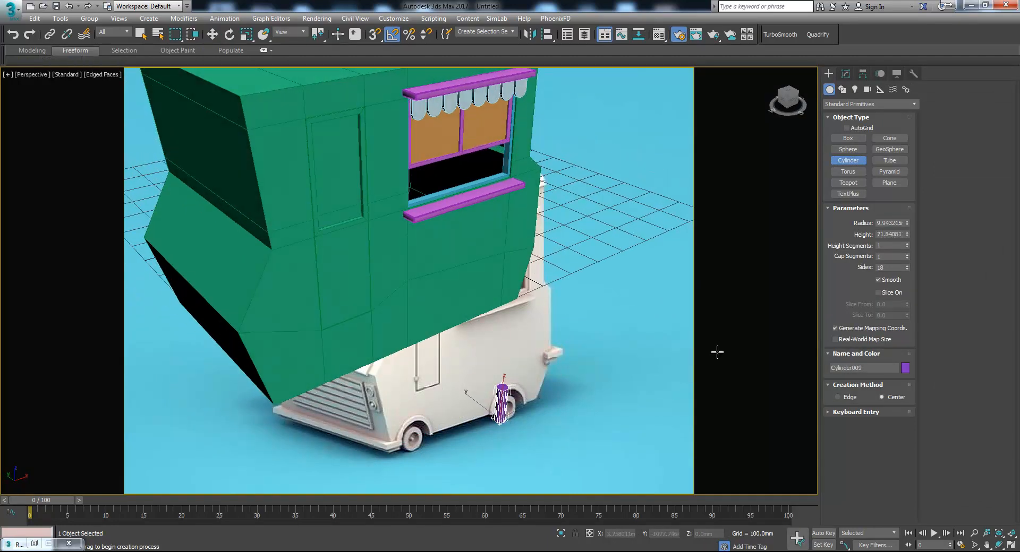
{"action": "left_click", "coordinate": [907, 269]}
{"action": "middle_click_drag", "start_coordinate": [569, 336], "coordinate": [507, 393], "text": "alt"}
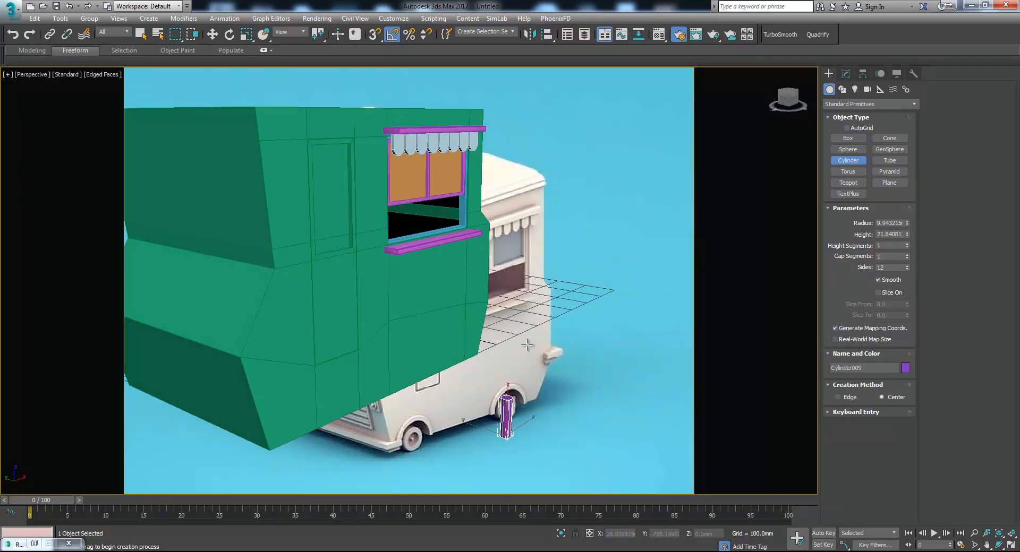
Scale the cylinder down and move it onto the lower front edge of the side door as a hinge.
{"action": "key", "text": "r"}
{"action": "left_click_drag", "start_coordinate": [486, 420], "coordinate": [516, 499]}
{"action": "key", "text": "w"}
{"action": "left_click_drag", "start_coordinate": [496, 423], "coordinate": [374, 334]}
{"action": "middle_click_drag", "start_coordinate": [374, 334], "coordinate": [382, 340], "text": "alt"}
{"action": "left_click_drag", "start_coordinate": [407, 341], "coordinate": [294, 319]}
{"action": "middle_click_drag", "start_coordinate": [349, 332], "coordinate": [486, 258]}
{"action": "scroll", "coordinate": [439, 246], "scroll_direction": "up", "scroll_amount": 5}
{"action": "middle_click_drag", "start_coordinate": [287, 272], "coordinate": [584, 244]}
{"action": "scroll", "coordinate": [583, 244], "scroll_direction": "down", "scroll_amount": 2}
Shorten the hinge cylinder and lower it slightly along the door edge.
{"action": "key", "text": "r"}
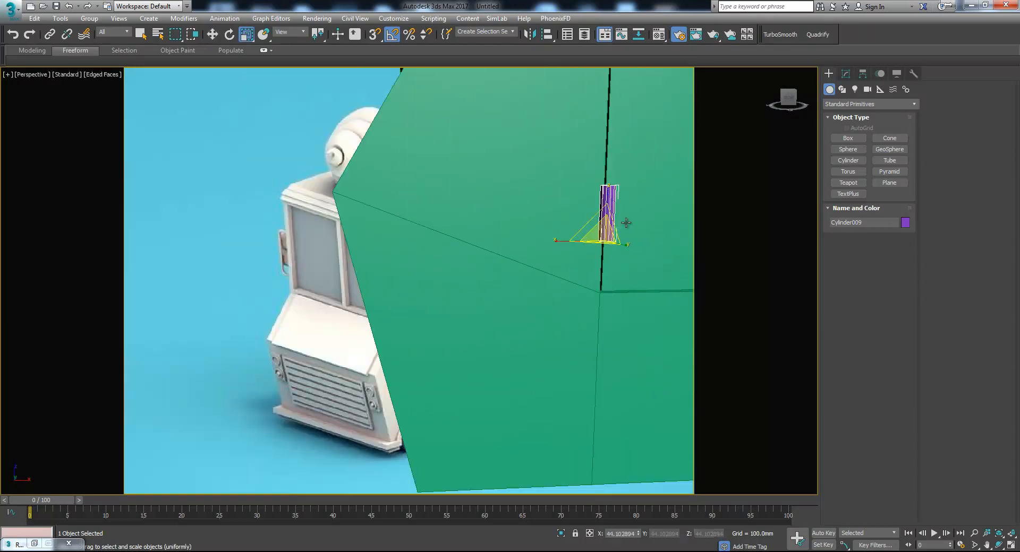
{"action": "left_click_drag", "start_coordinate": [607, 194], "coordinate": [605, 215]}
{"action": "key", "text": "w"}
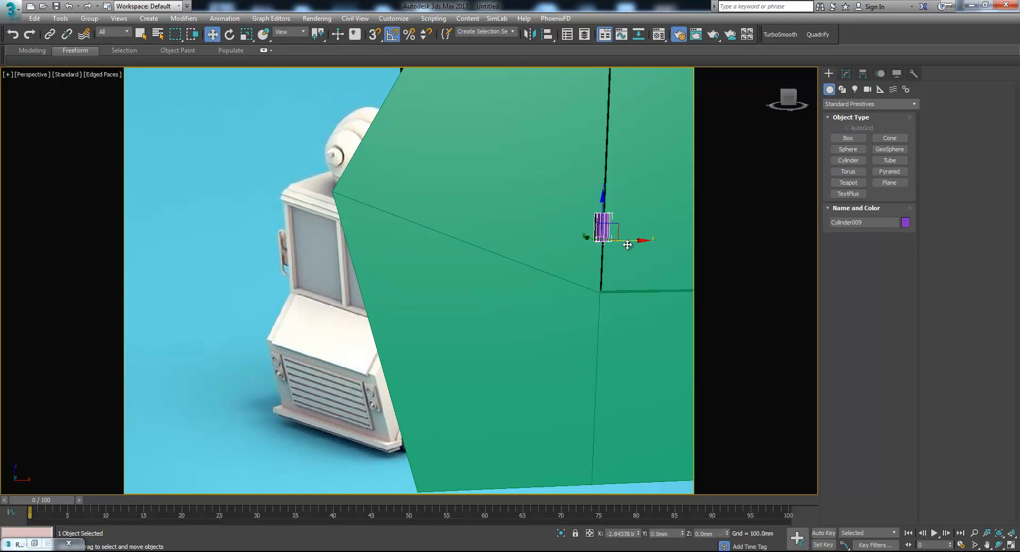
{"action": "middle_click_drag", "start_coordinate": [625, 241], "coordinate": [568, 298], "text": "alt"}
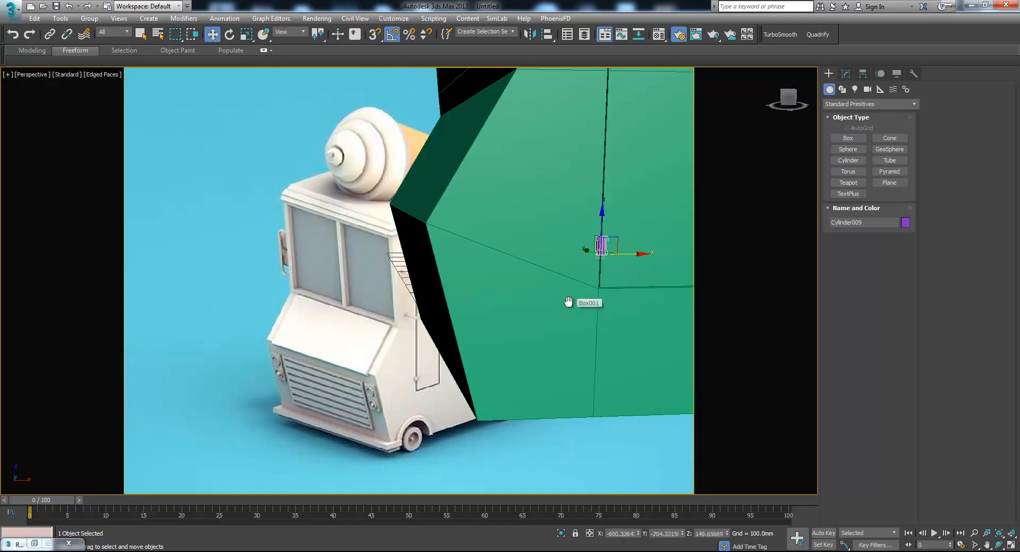
{"action": "left_click_drag", "start_coordinate": [601, 226], "coordinate": [601, 233]}
Copy the hinge cylinder up to the upper part of the same door edge and deselect it.
{"action": "scroll", "coordinate": [604, 232], "scroll_direction": "down", "scroll_amount": 4}
{"action": "middle_click_drag", "start_coordinate": [605, 233], "coordinate": [600, 327]}
{"action": "left_click_drag", "start_coordinate": [600, 323], "coordinate": [616, 166], "text": "shift"}
{"action": "key", "text": "Return"}
{"action": "middle_click_drag", "start_coordinate": [610, 203], "coordinate": [602, 224]}
{"action": "scroll", "coordinate": [602, 224], "scroll_direction": "up", "scroll_amount": 5}
{"action": "scroll", "coordinate": [602, 221], "scroll_direction": "down", "scroll_amount": 7}
{"action": "left_click", "coordinate": [546, 425]}
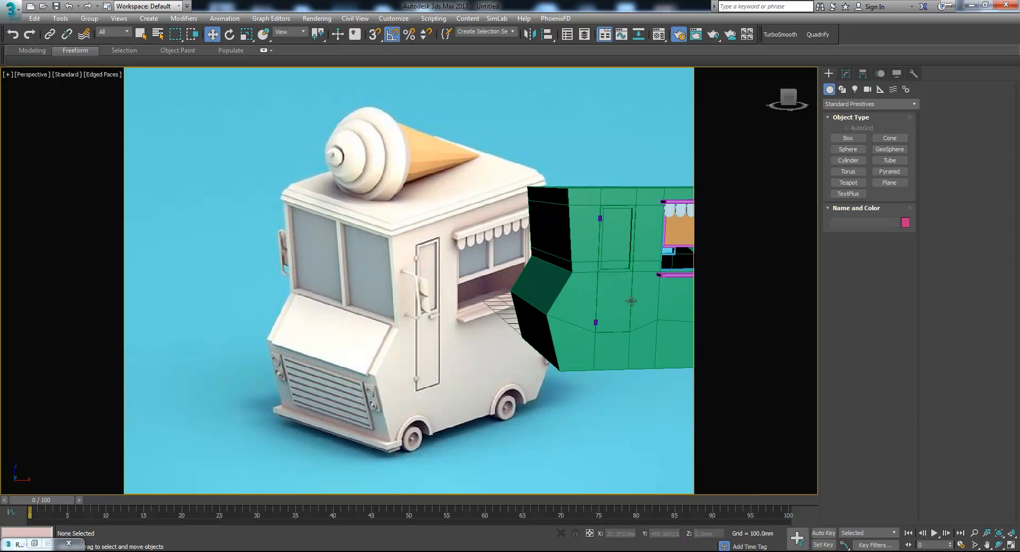
Create a box about 10.5 x 13.3 x 7.6 mm with AutoGrid on the door surface below its window.
{"action": "middle_click_drag", "start_coordinate": [631, 301], "coordinate": [624, 300]}
{"action": "scroll", "coordinate": [627, 284], "scroll_direction": "up", "scroll_amount": 5}
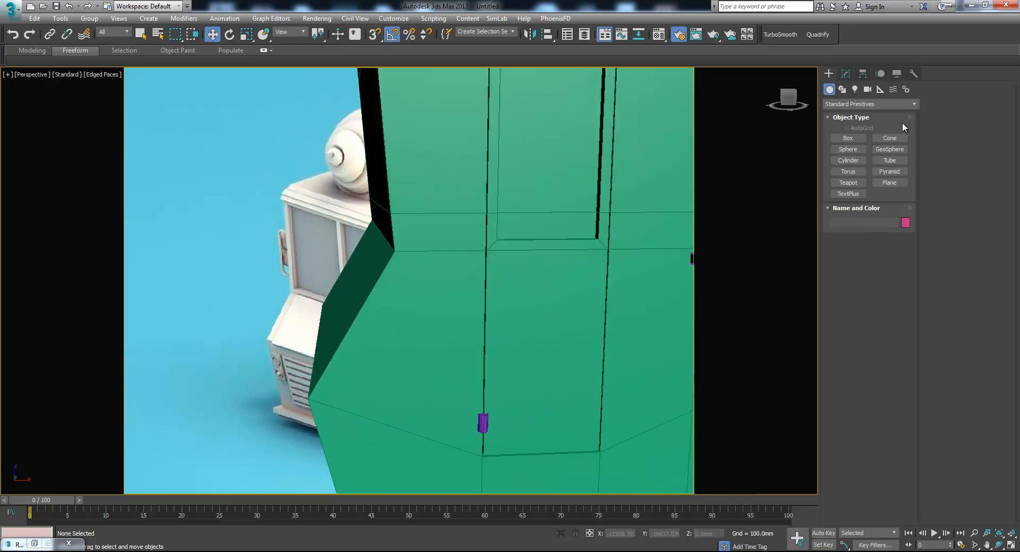
{"action": "left_click", "coordinate": [853, 138]}
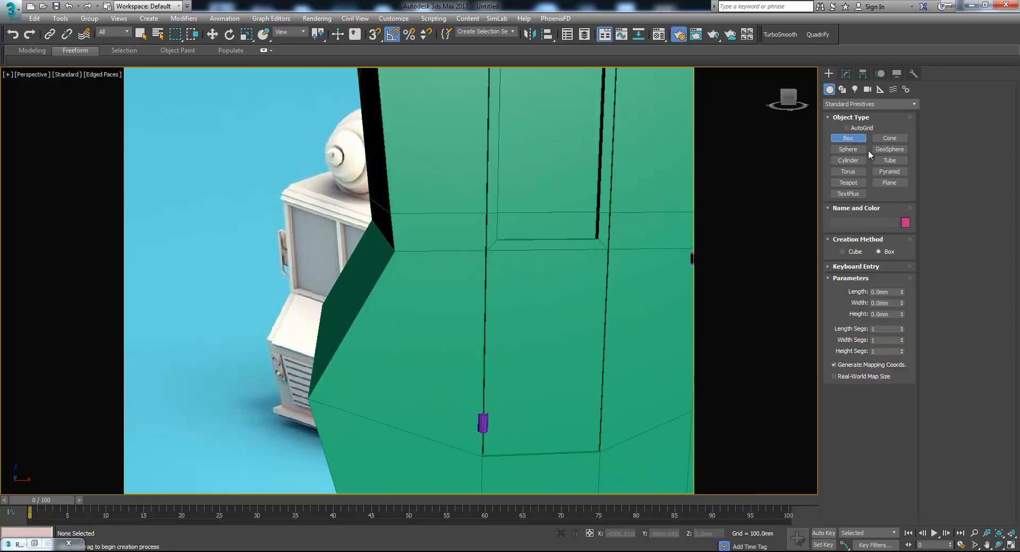
{"action": "left_click", "coordinate": [846, 128]}
{"action": "left_click_drag", "start_coordinate": [561, 259], "coordinate": [580, 271]}
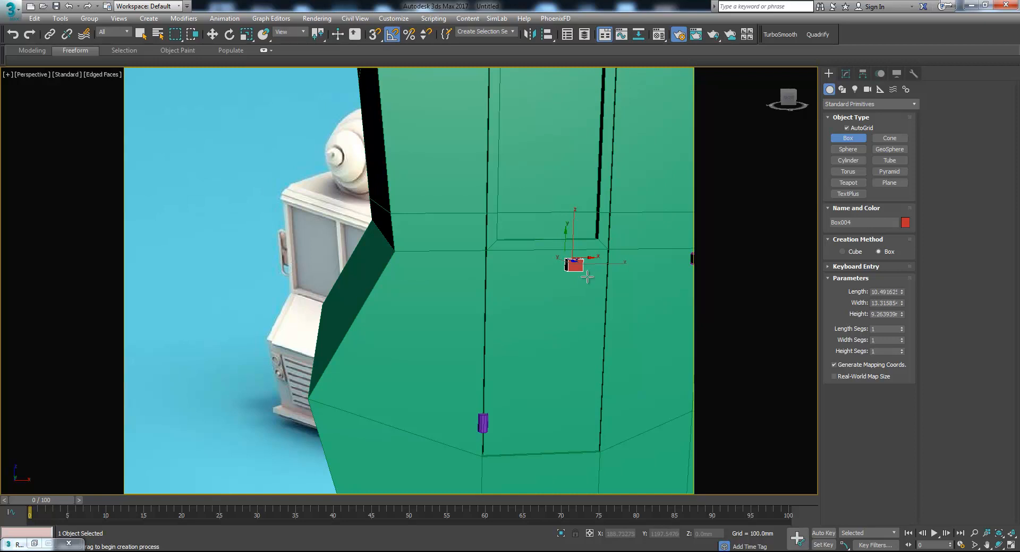
{"action": "middle_click_drag", "start_coordinate": [586, 276], "coordinate": [620, 290], "text": "alt"}
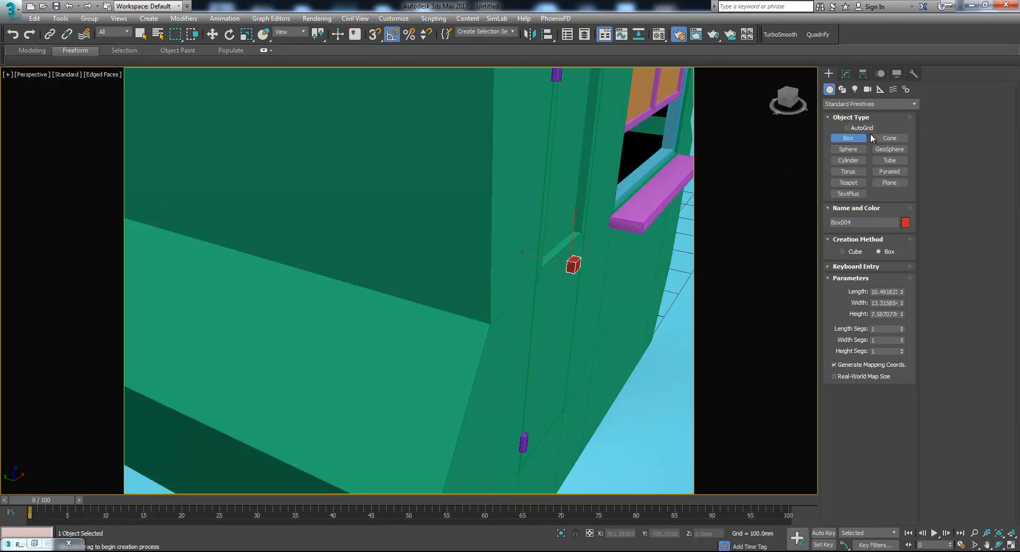
Convert the small red box on the door to an editable poly.
{"action": "middle_click_drag", "start_coordinate": [735, 231], "coordinate": [533, 284]}
{"action": "scroll", "coordinate": [506, 272], "scroll_direction": "up", "scroll_amount": 5}
{"action": "middle_click_drag", "start_coordinate": [458, 330], "coordinate": [440, 315]}
{"action": "key", "text": "w"}
{"action": "right_click", "coordinate": [418, 282]}
{"action": "mouse_move", "coordinate": [515, 393]}
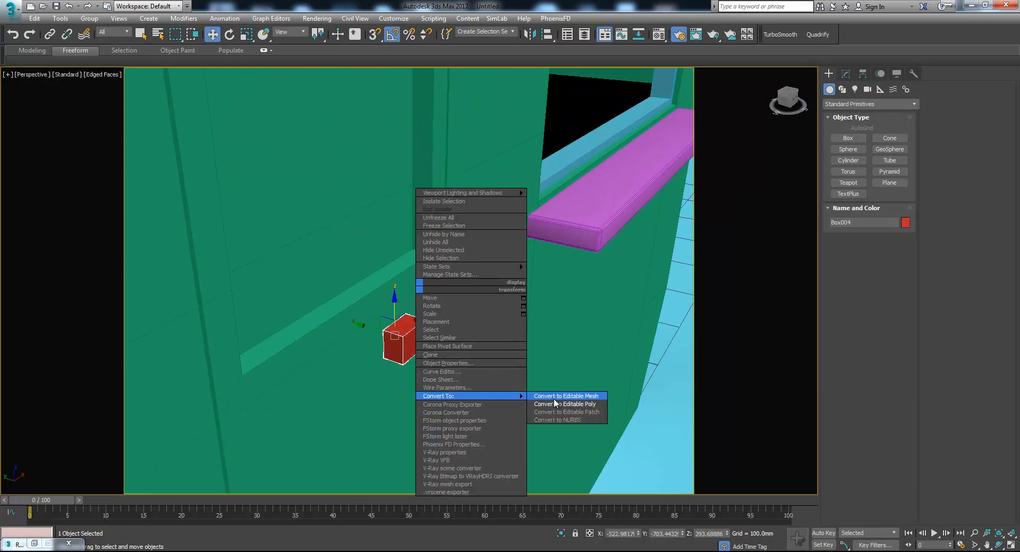
{"action": "left_click", "coordinate": [555, 404]}
Extrude the box's outward-facing polygon by about 4.64 mm.
{"action": "left_click", "coordinate": [880, 225]}
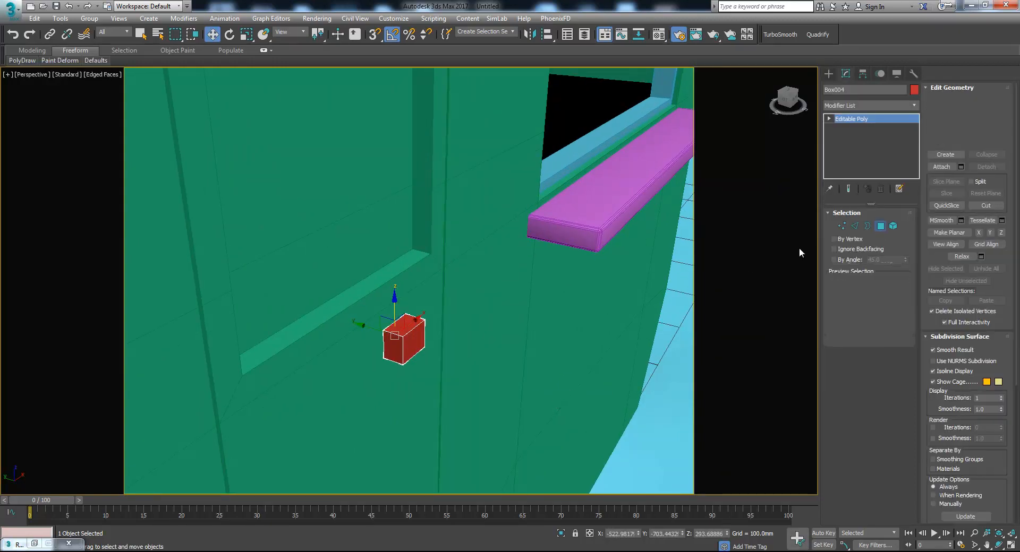
{"action": "left_click", "coordinate": [419, 342]}
{"action": "left_click", "coordinate": [863, 378]}
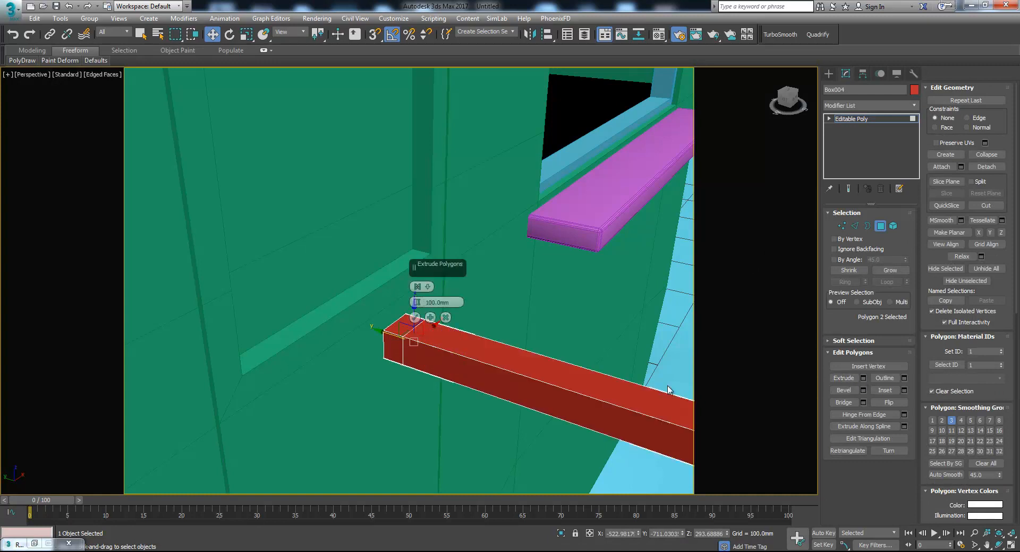
{"action": "left_click_drag", "start_coordinate": [418, 303], "coordinate": [417, 300]}
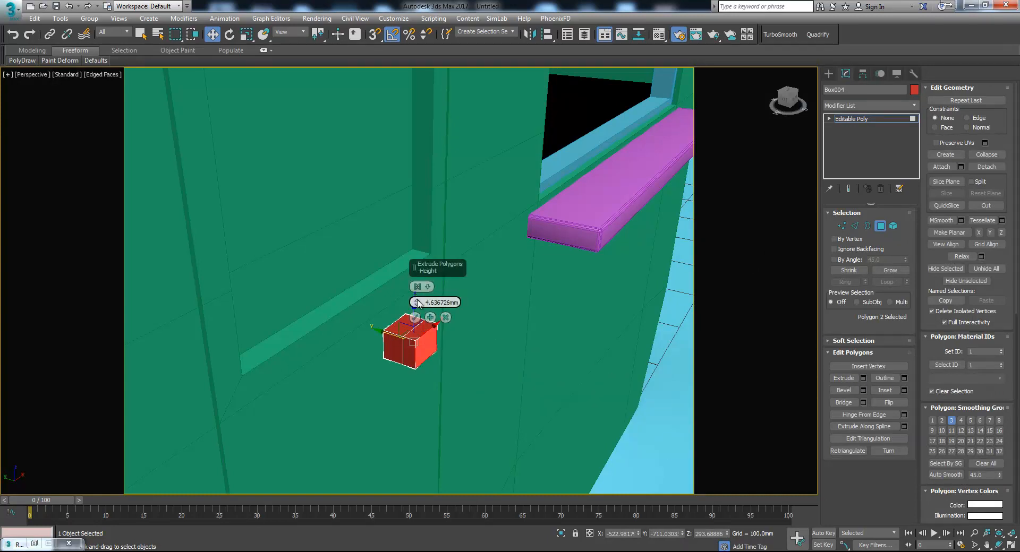
{"action": "left_click", "coordinate": [414, 317]}
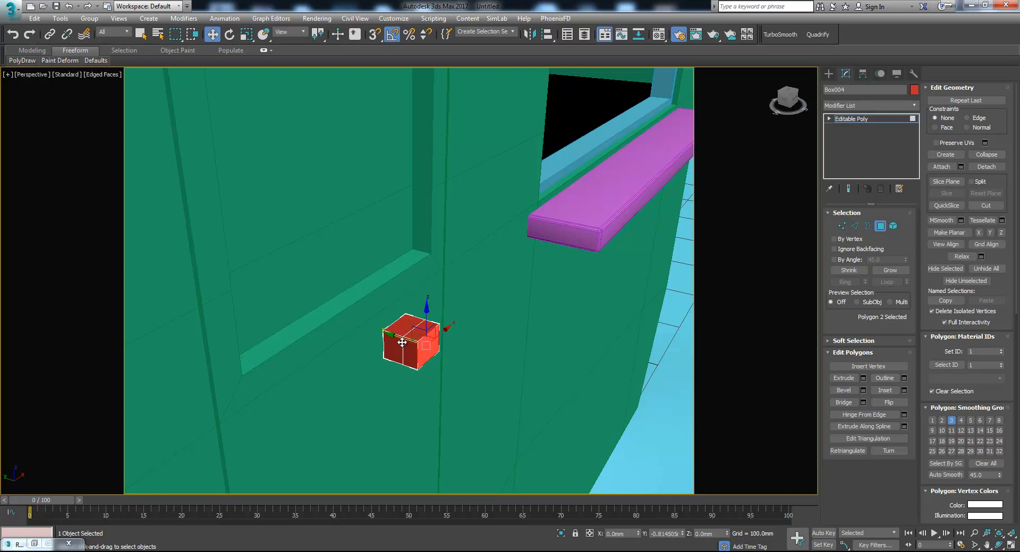
Extrude the side polygon of the box's new outer section along the door to form a long handle bar.
{"action": "middle_click_drag", "start_coordinate": [462, 348], "coordinate": [415, 349], "text": "alt"}
{"action": "left_click", "coordinate": [420, 349]}
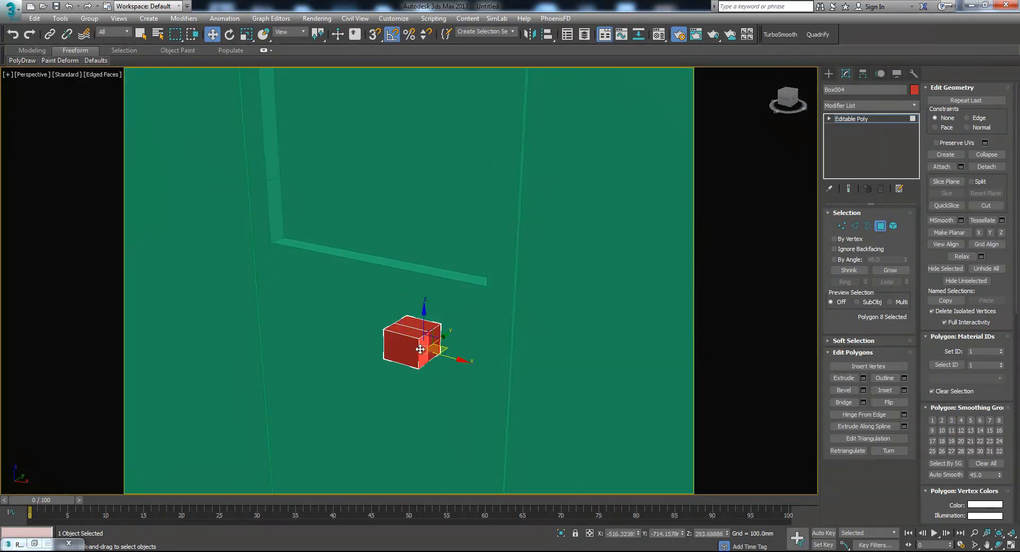
{"action": "left_click", "coordinate": [863, 377]}
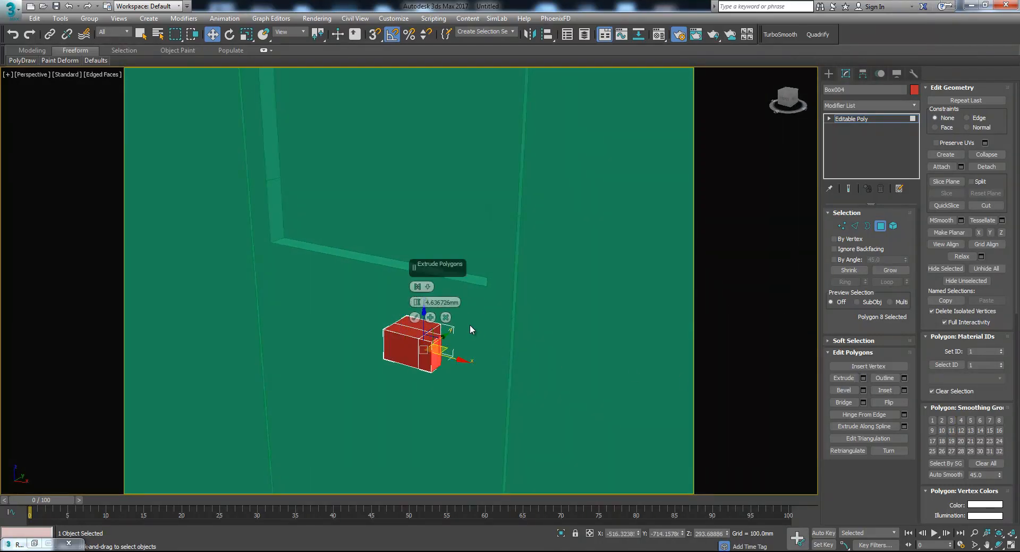
{"action": "left_click_drag", "start_coordinate": [417, 302], "coordinate": [418, 291]}
{"action": "left_click", "coordinate": [414, 318]}
{"action": "middle_click_drag", "start_coordinate": [413, 320], "coordinate": [459, 318], "text": "alt"}
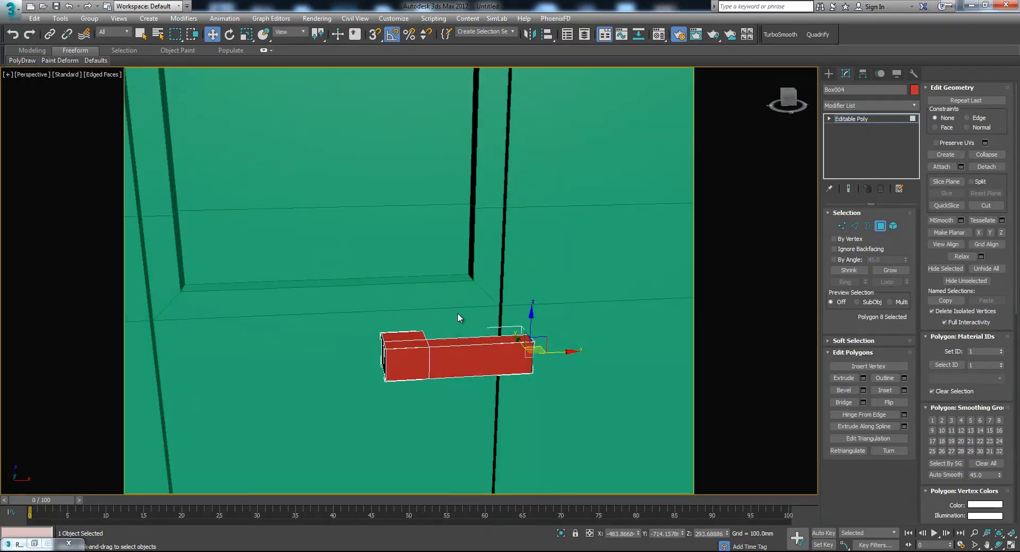
Scale the whole door handle down vertically to make it thinner, then deselect it.
{"action": "left_click", "coordinate": [880, 226]}
{"action": "key", "text": "r"}
{"action": "left_click_drag", "start_coordinate": [396, 343], "coordinate": [396, 357]}
{"action": "scroll", "coordinate": [396, 347], "scroll_direction": "down", "scroll_amount": 3}
{"action": "middle_click_drag", "start_coordinate": [396, 347], "coordinate": [453, 344], "text": "alt"}
{"action": "left_click", "coordinate": [637, 374]}
Bring up the object creation options for the next part of the truck.
{"action": "scroll", "coordinate": [627, 371], "scroll_direction": "down", "scroll_amount": 5}
{"action": "middle_click_drag", "start_coordinate": [614, 369], "coordinate": [594, 387], "text": "alt"}
{"action": "middle_click_drag", "start_coordinate": [584, 389], "coordinate": [441, 252]}
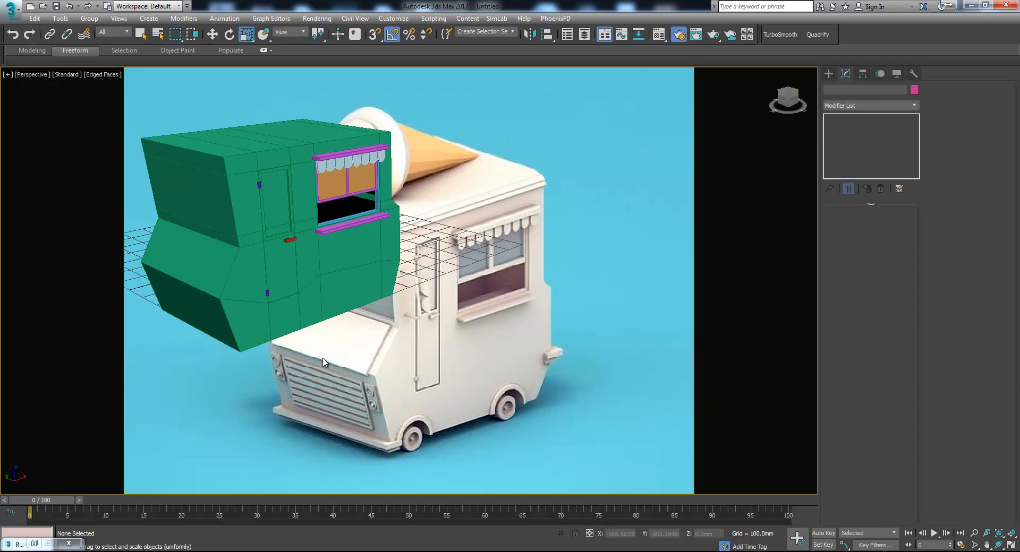
{"action": "middle_click_drag", "start_coordinate": [312, 356], "coordinate": [362, 325]}
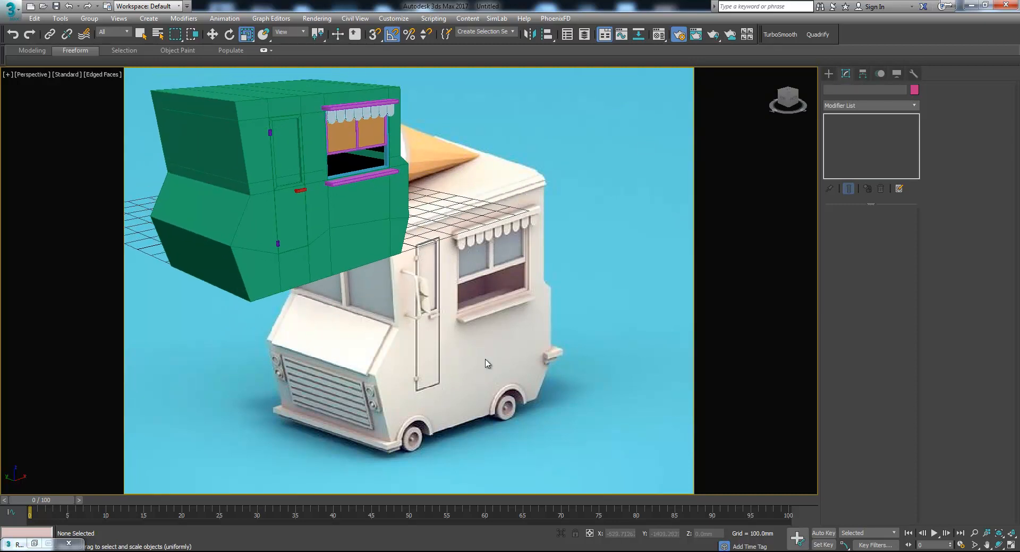
{"action": "middle_click_drag", "start_coordinate": [417, 347], "coordinate": [348, 335]}
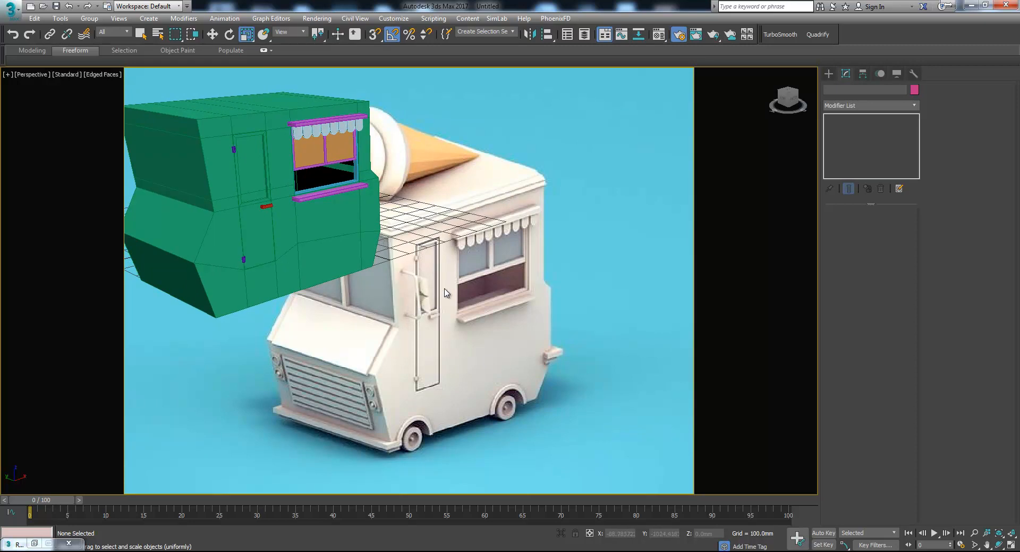
{"action": "left_click", "coordinate": [828, 73]}
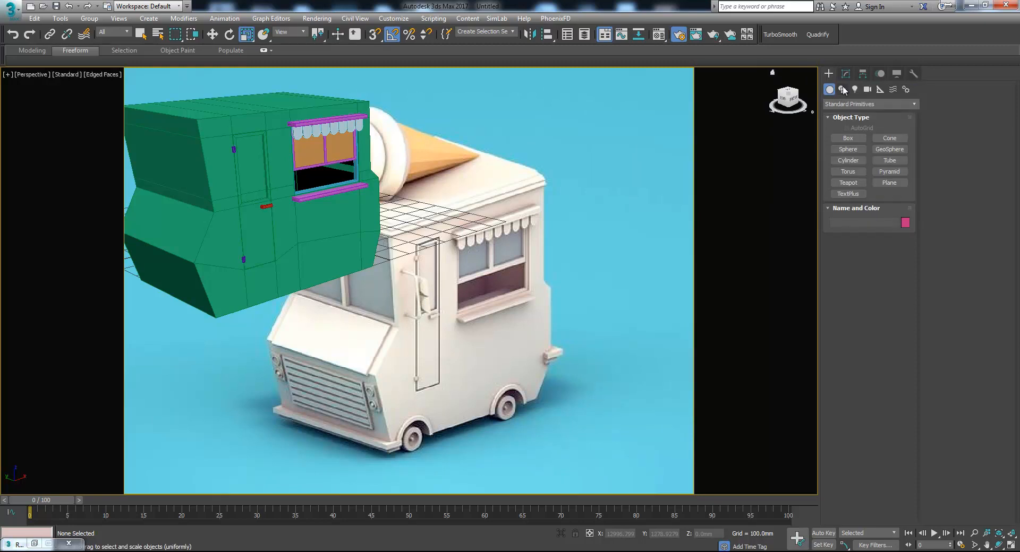
Draw a rectangle spline about 114.5 mm long and 64.1 mm wide in the Left view, projecting outward from the serving-side wall.
{"action": "left_click", "coordinate": [841, 91]}
{"action": "left_click", "coordinate": [890, 147]}
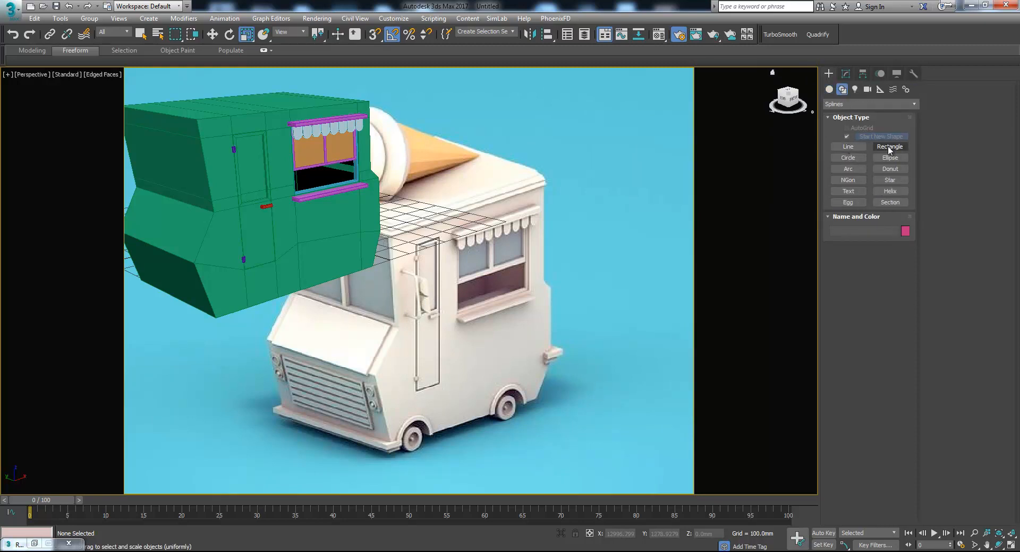
{"action": "middle_click_drag", "start_coordinate": [520, 258], "coordinate": [559, 281]}
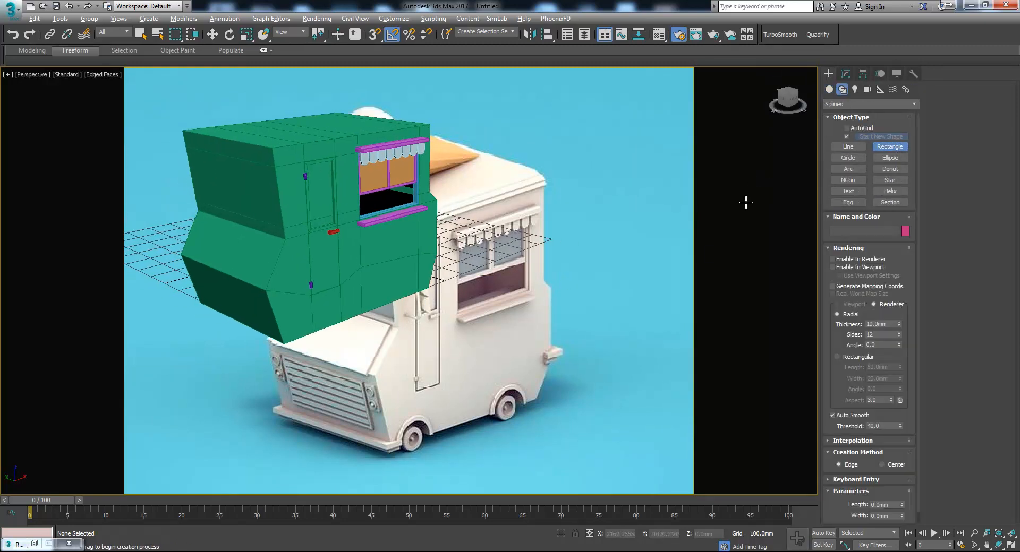
{"action": "key", "text": "alt+w"}
{"action": "scroll", "coordinate": [271, 361], "scroll_direction": "down", "scroll_amount": 3}
{"action": "middle_click_drag", "start_coordinate": [269, 361], "coordinate": [294, 360]}
{"action": "scroll", "coordinate": [268, 394], "scroll_direction": "down", "scroll_amount": 3}
{"action": "scroll", "coordinate": [288, 367], "scroll_direction": "up", "scroll_amount": 5}
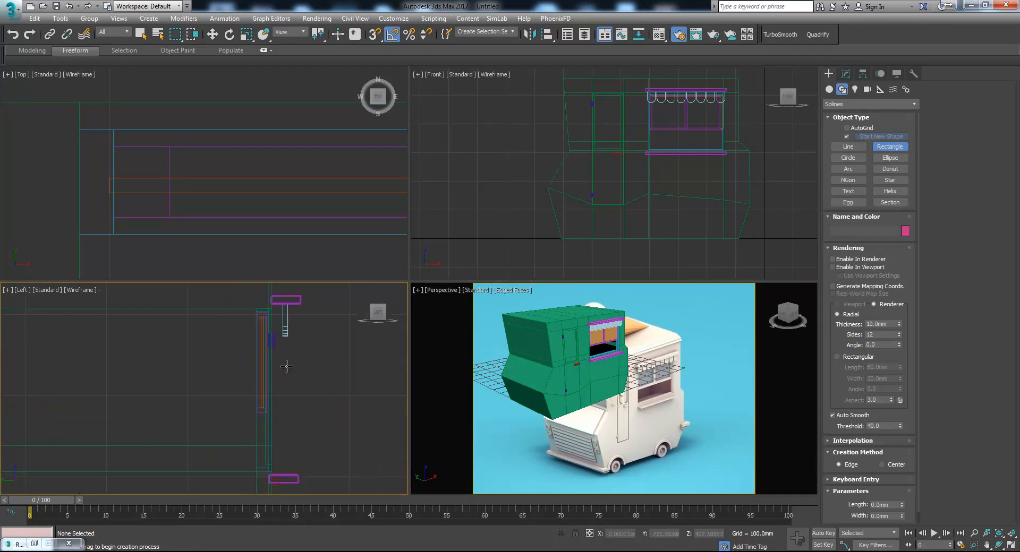
{"action": "left_click_drag", "start_coordinate": [264, 301], "coordinate": [317, 394]}
Move the rectangle along the truck to just ahead of the door, at about X -645.9 mm, and lower it to Z 377.2 mm.
{"action": "key", "text": "r"}
{"action": "middle_click_drag", "start_coordinate": [657, 330], "coordinate": [640, 339], "text": "alt"}
{"action": "key", "text": "w"}
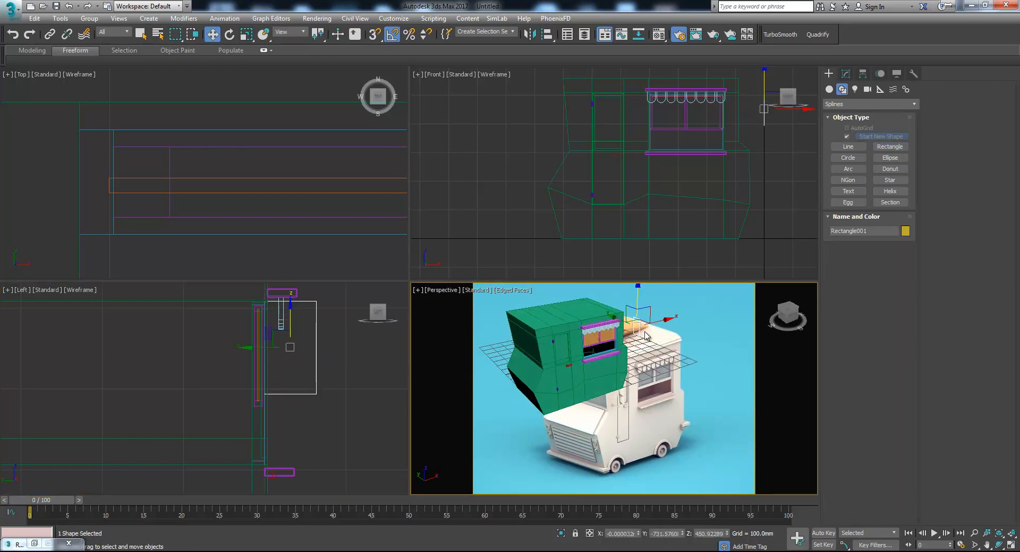
{"action": "left_click_drag", "start_coordinate": [640, 339], "coordinate": [569, 353]}
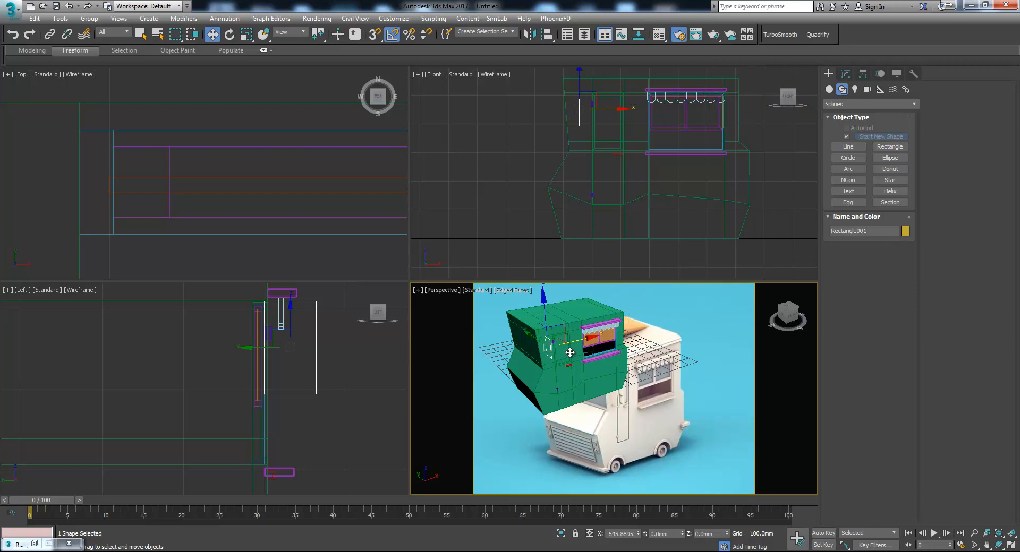
{"action": "key", "text": "alt+w"}
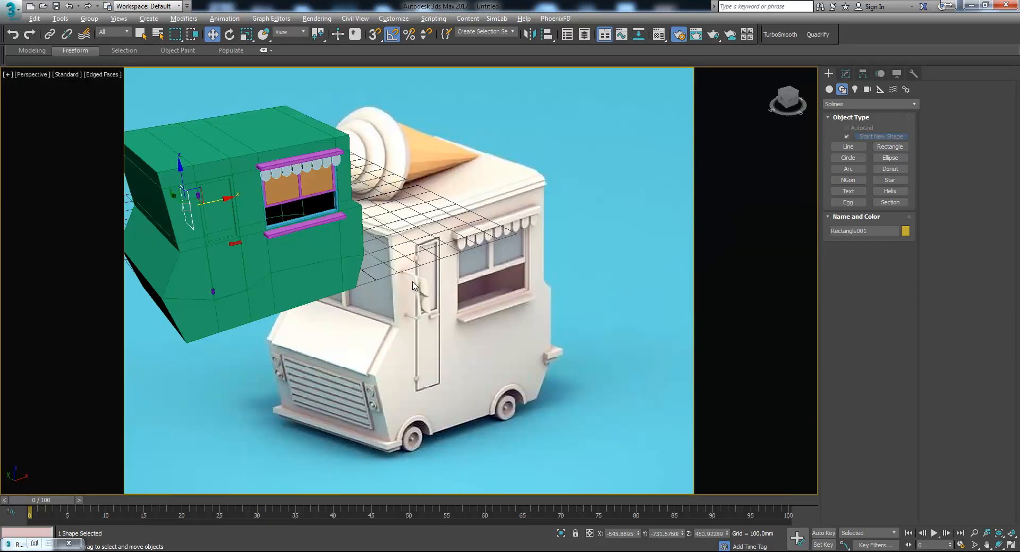
{"action": "middle_click_drag", "start_coordinate": [326, 317], "coordinate": [217, 258], "text": "alt"}
{"action": "left_click_drag", "start_coordinate": [185, 179], "coordinate": [187, 203]}
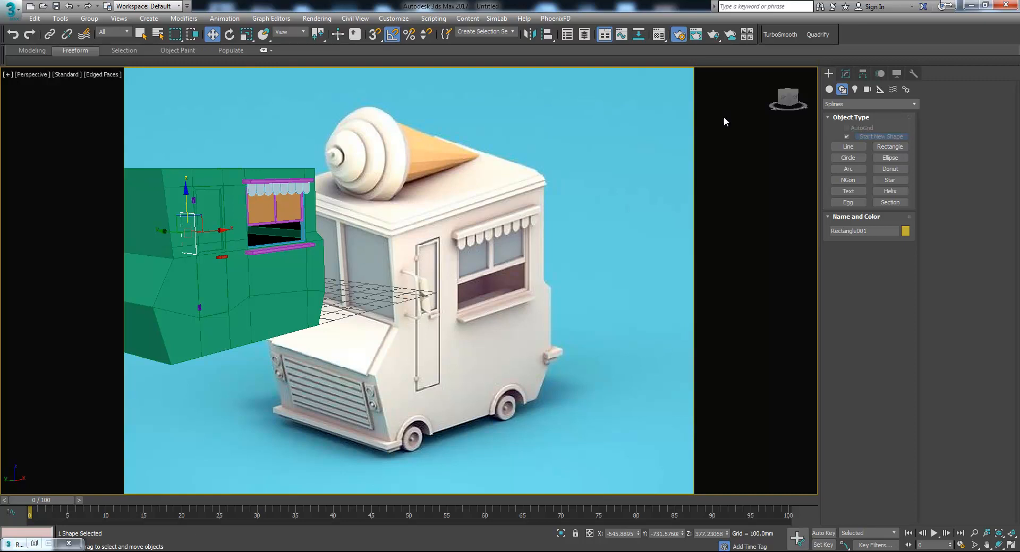
Resize the rectangle to about 138.6 mm long and 69.9 mm wide, raise it slightly and shift it outward from the wall.
{"action": "left_click", "coordinate": [845, 74]}
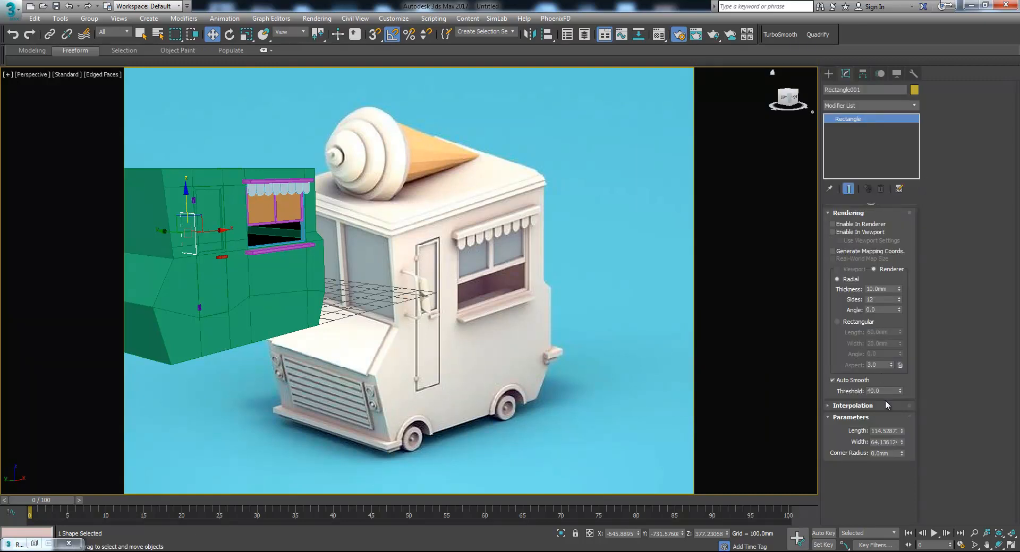
{"action": "left_click_drag", "start_coordinate": [901, 443], "coordinate": [900, 421]}
{"action": "left_click_drag", "start_coordinate": [187, 208], "coordinate": [186, 204]}
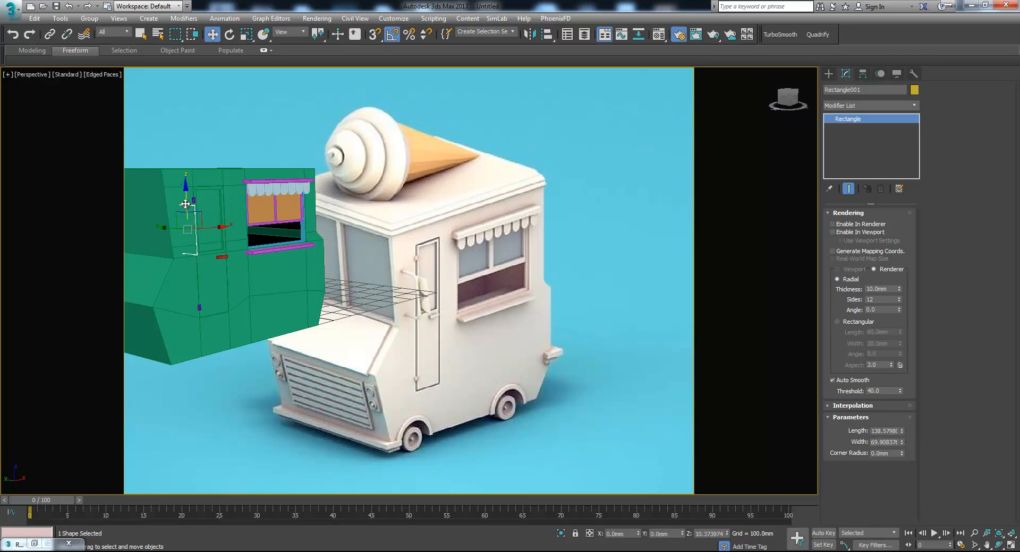
{"action": "scroll", "coordinate": [330, 210], "scroll_direction": "up", "scroll_amount": 6}
{"action": "middle_click_drag", "start_coordinate": [348, 244], "coordinate": [362, 250], "text": "alt"}
{"action": "left_click_drag", "start_coordinate": [338, 238], "coordinate": [359, 240]}
Convert the rectangle to an Editable Spline and delete its vertical segment nearest the truck wall.
{"action": "right_click", "coordinate": [346, 227]}
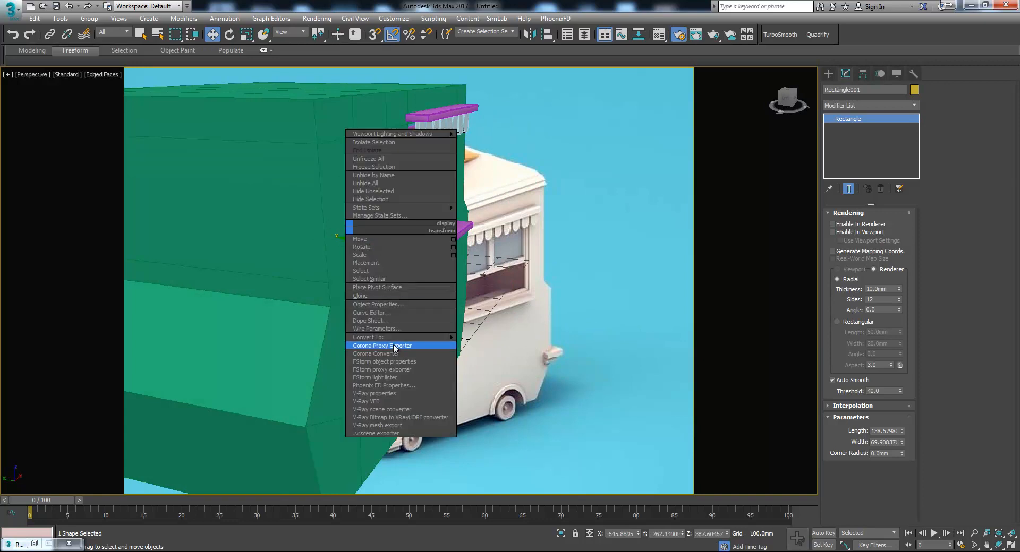
{"action": "mouse_move", "coordinate": [404, 337]}
{"action": "left_click", "coordinate": [492, 338]}
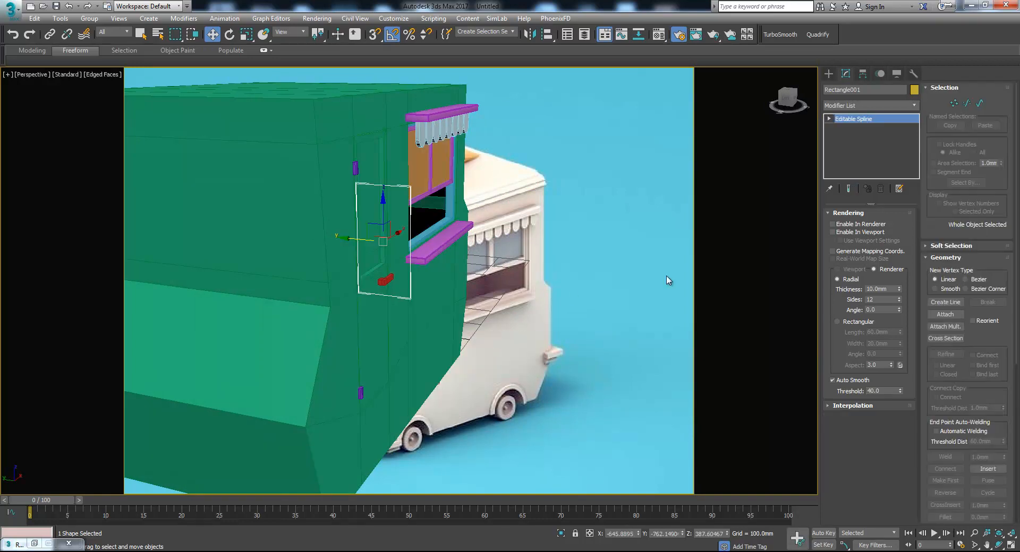
{"action": "left_click", "coordinate": [968, 103]}
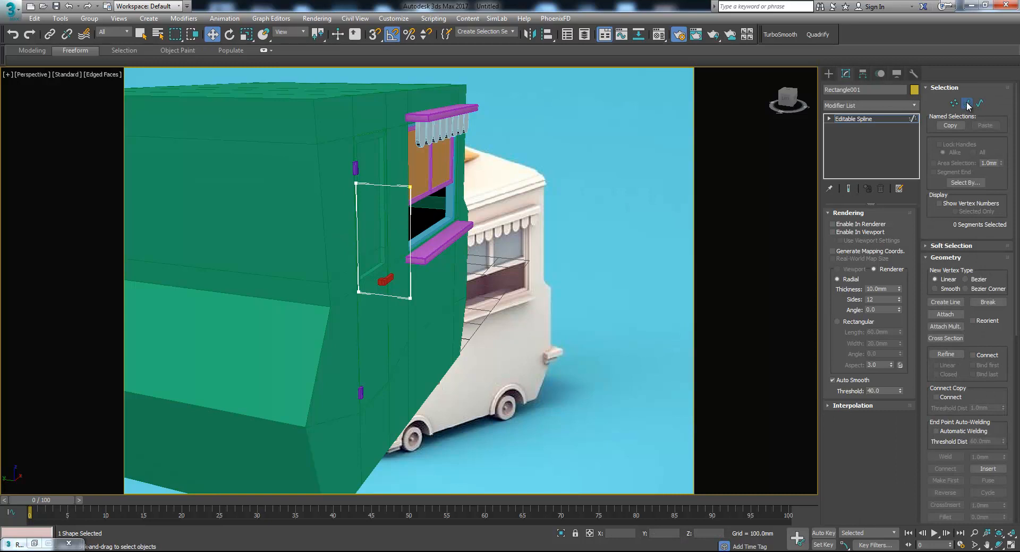
{"action": "left_click", "coordinate": [357, 233]}
{"action": "key", "text": "Delete"}
Make the open spline renderable in both renderer and viewport, with a radial thickness of 6.8 mm and 16 sides.
{"action": "left_click", "coordinate": [845, 226]}
{"action": "left_click", "coordinate": [852, 231]}
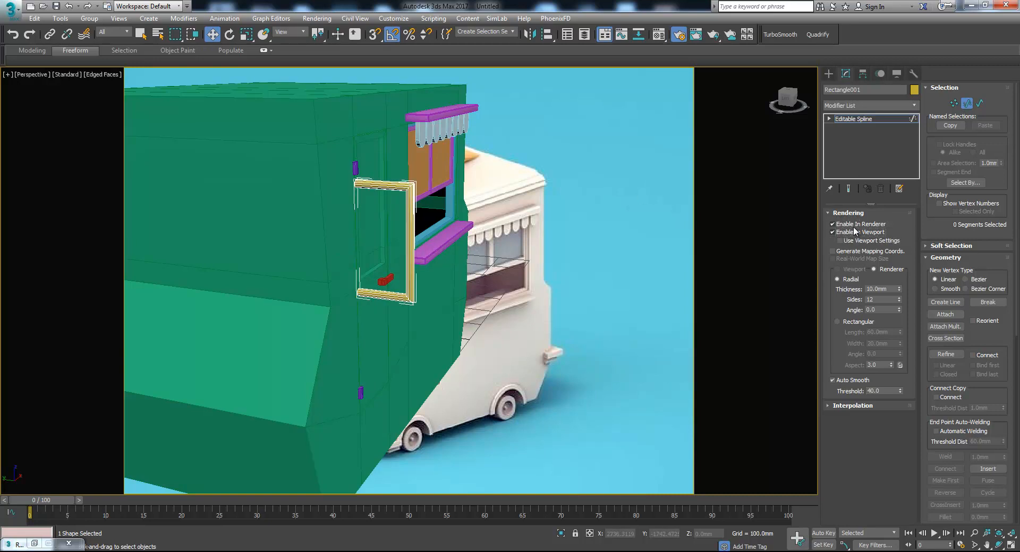
{"action": "middle_click_drag", "start_coordinate": [471, 238], "coordinate": [365, 230]}
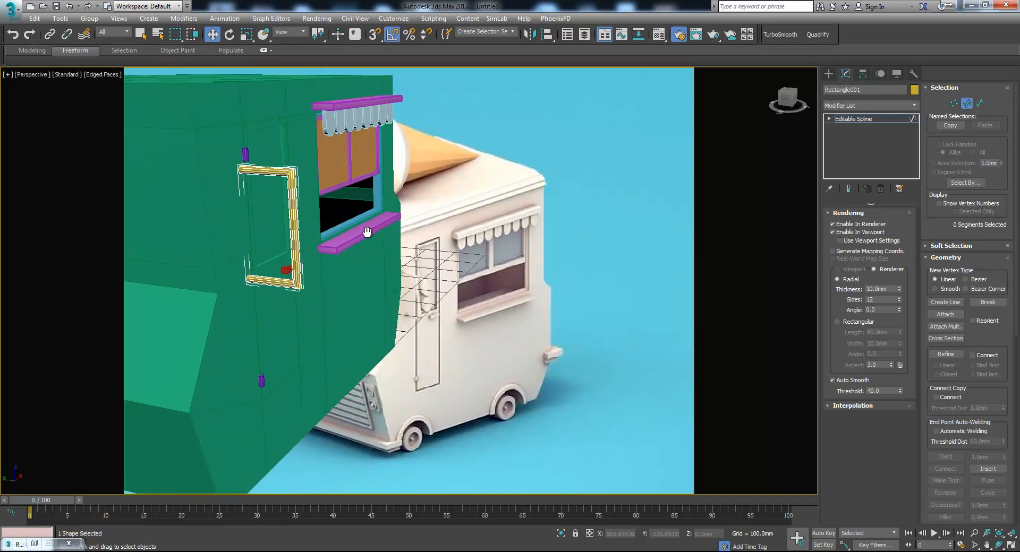
{"action": "left_click_drag", "start_coordinate": [901, 293], "coordinate": [902, 303]}
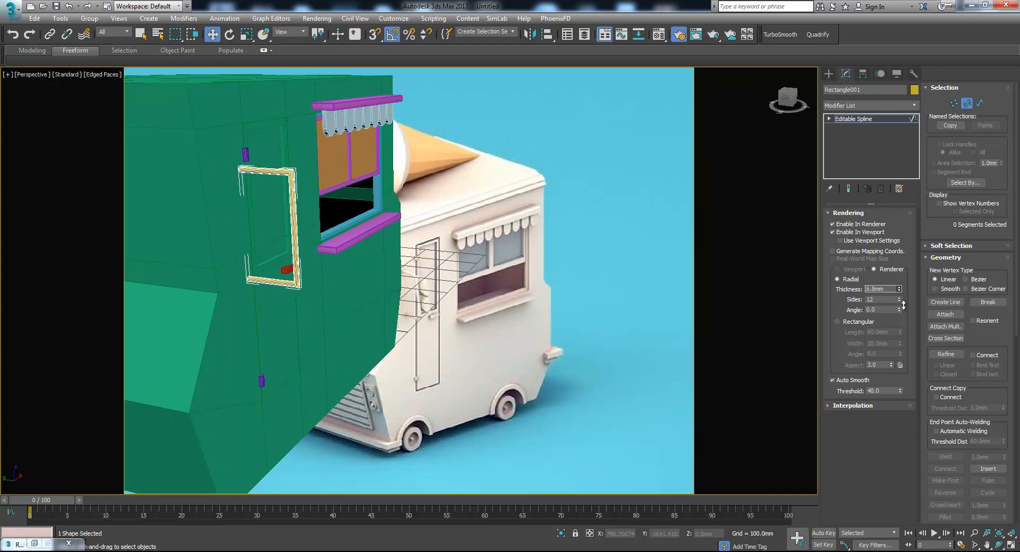
{"action": "left_click_drag", "start_coordinate": [899, 300], "coordinate": [900, 298]}
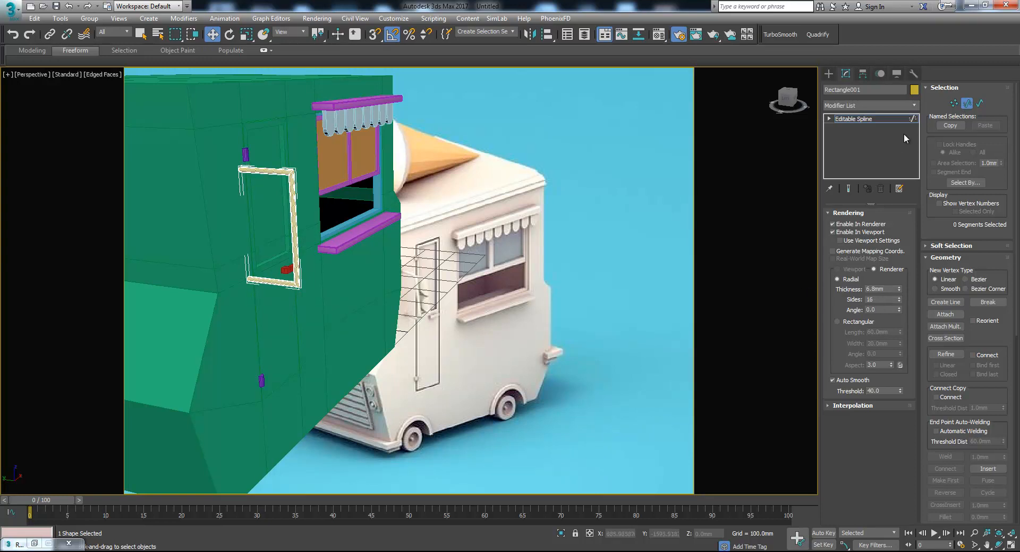
Fillet the two outer corner vertices of the spline to give the mirror bracket rounded bends.
{"action": "left_click", "coordinate": [954, 103]}
{"action": "left_click_drag", "start_coordinate": [285, 148], "coordinate": [337, 327]}
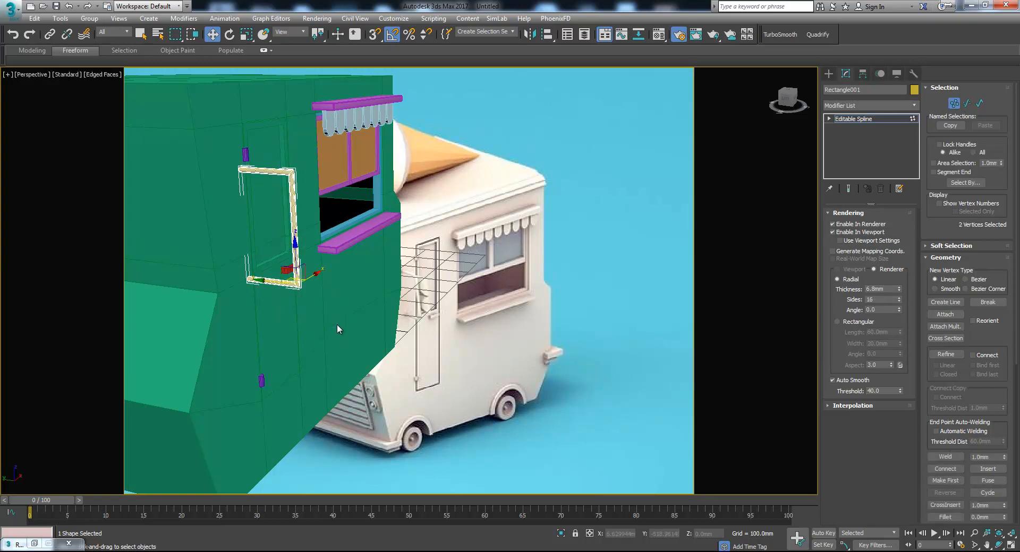
{"action": "scroll", "coordinate": [289, 255], "scroll_direction": "up", "scroll_amount": 6}
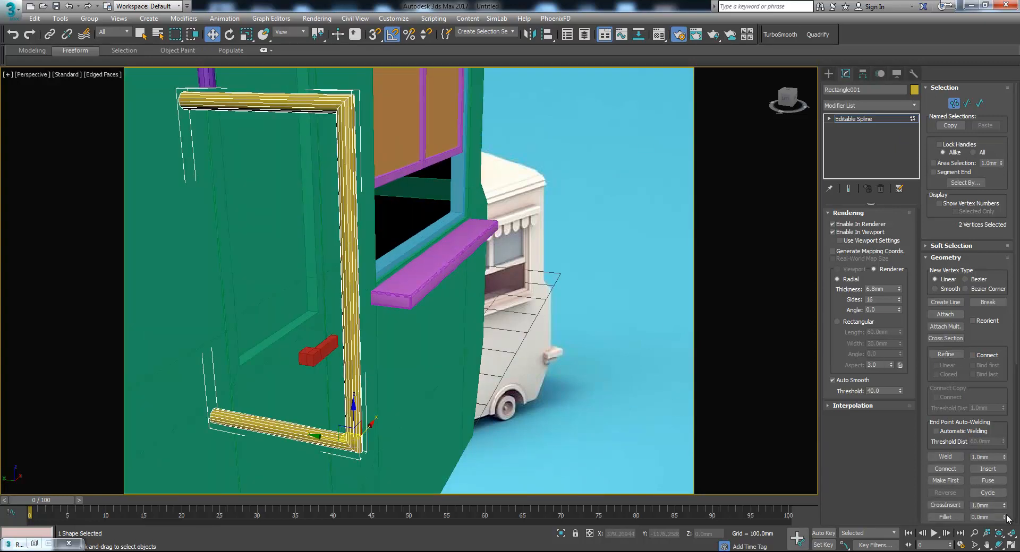
{"action": "mouse_move", "coordinate": [1005, 520]}
{"action": "left_mouse_down"}
{"action": "mouse_move", "coordinate": [1004, 499]}
{"action": "mouse_move", "coordinate": [1006, 516]}
{"action": "left_mouse_up"}
{"action": "scroll", "coordinate": [365, 368], "scroll_direction": "down", "scroll_amount": 10}
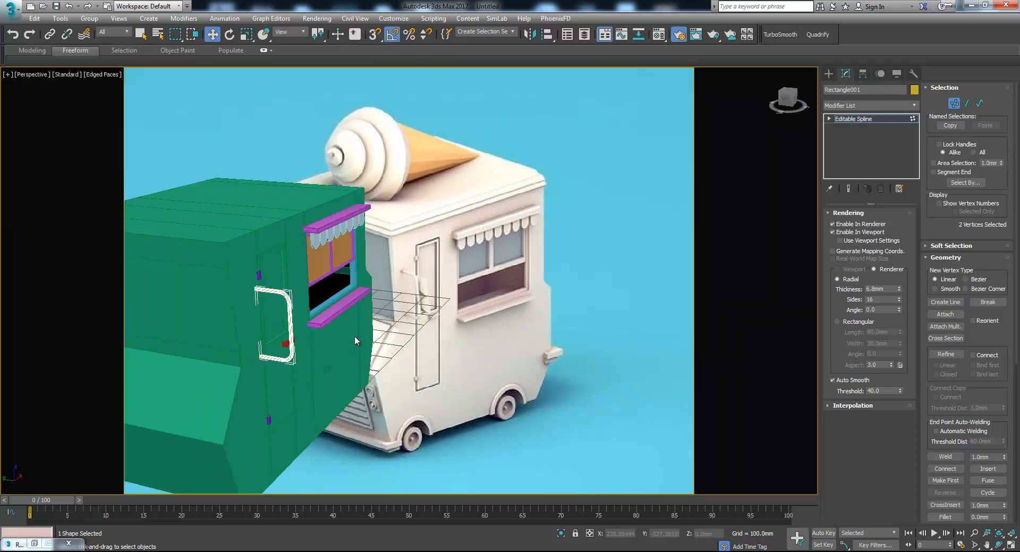
Switch to ACDSee and examine the mirror bracket and mirrors beside the door in ToonCar.jpg at 700% zoom.
{"action": "middle_click_drag", "start_coordinate": [298, 333], "coordinate": [315, 323]}
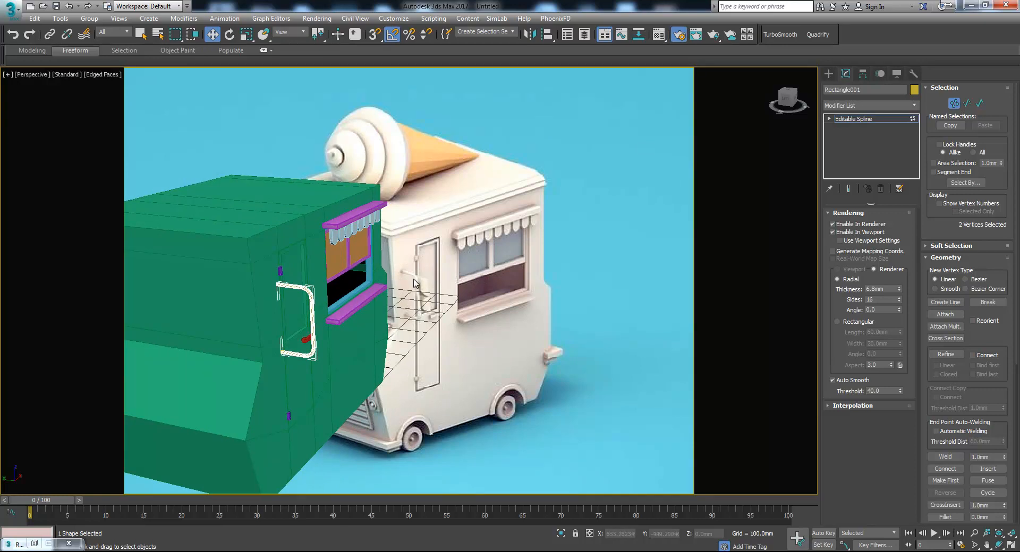
{"action": "scroll", "coordinate": [418, 301], "scroll_direction": "up", "scroll_amount": 3}
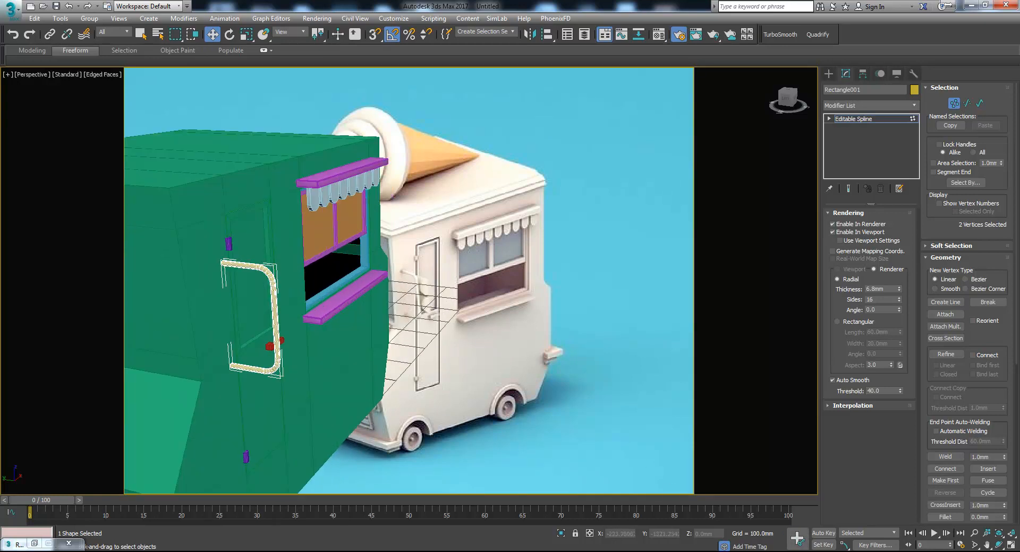
{"action": "key", "text": "alt+Tab"}
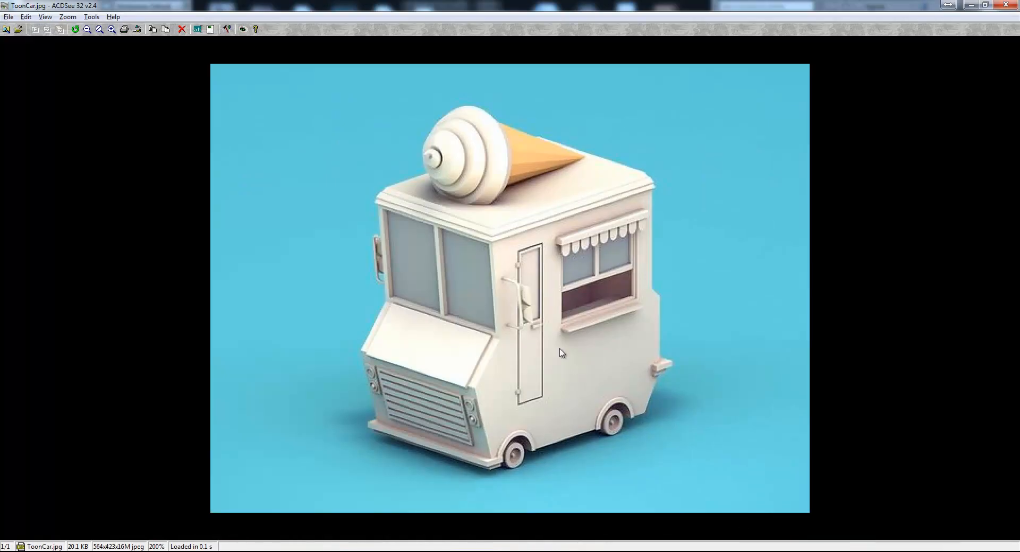
{"action": "left_click", "coordinate": [112, 30]}
{"action": "left_click", "coordinate": [112, 30]}
{"action": "left_click", "coordinate": [112, 31]}
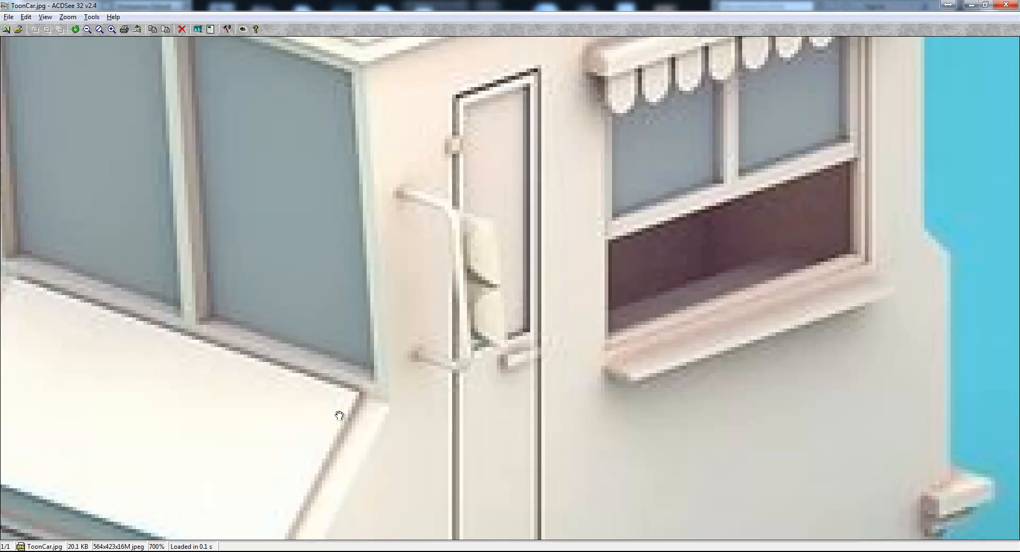
{"action": "key", "text": "alt+Tab"}
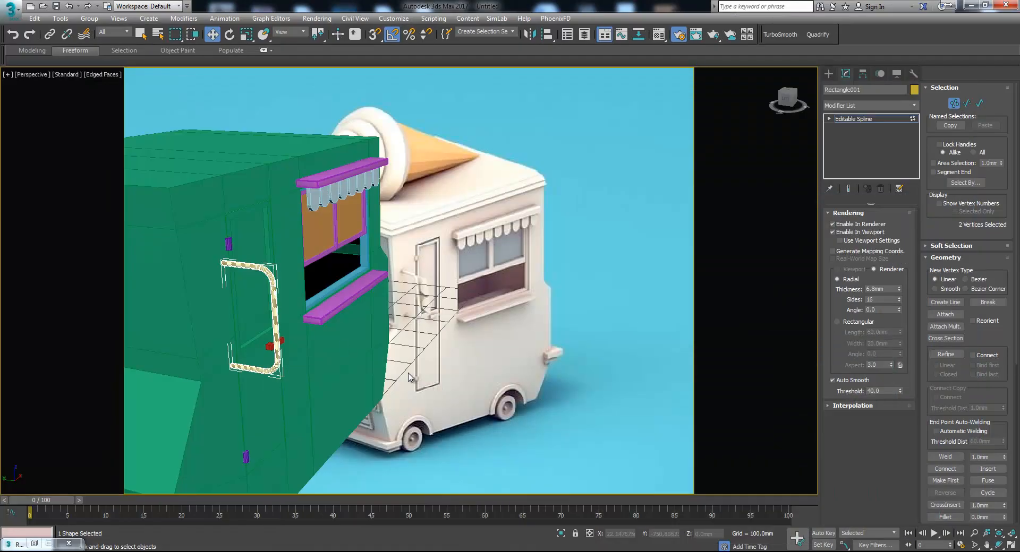
Move the whole bracket inward along Y so its open ends meet the truck wall, at about Y -728.5 mm.
{"action": "left_click", "coordinate": [954, 103]}
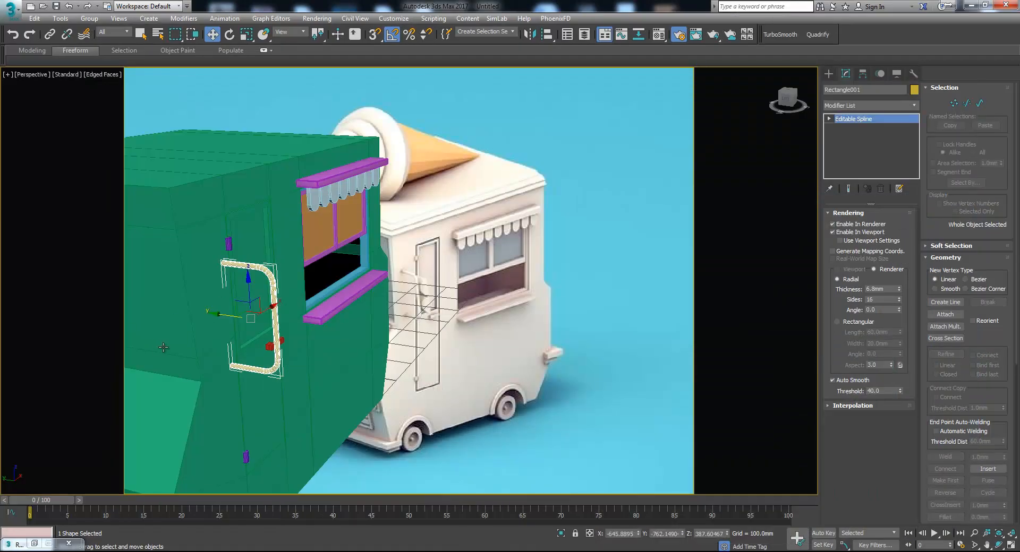
{"action": "left_click_drag", "start_coordinate": [235, 318], "coordinate": [212, 315]}
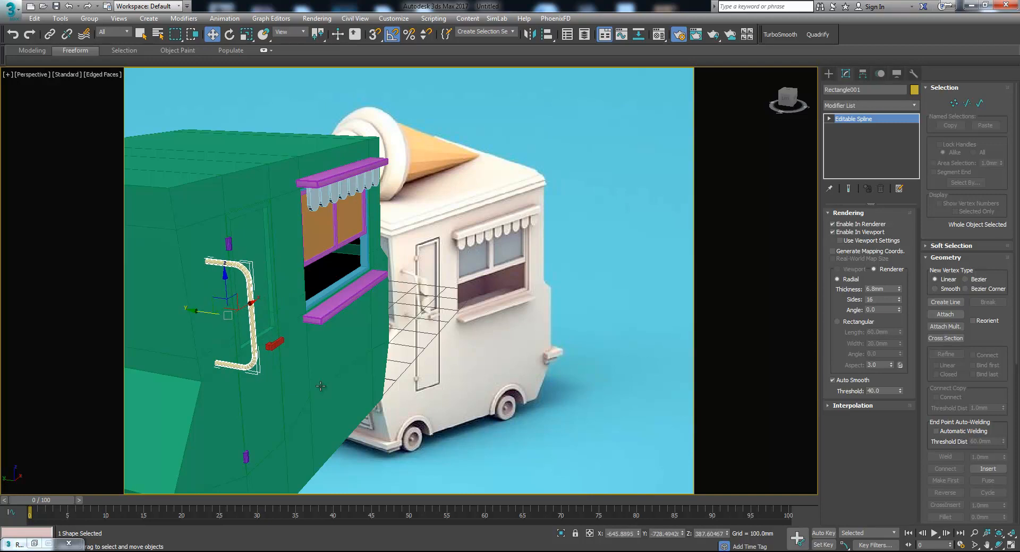
Create a box over the upper bend of the bracket in the Left view and move it along X to the bracket.
{"action": "left_click", "coordinate": [828, 73]}
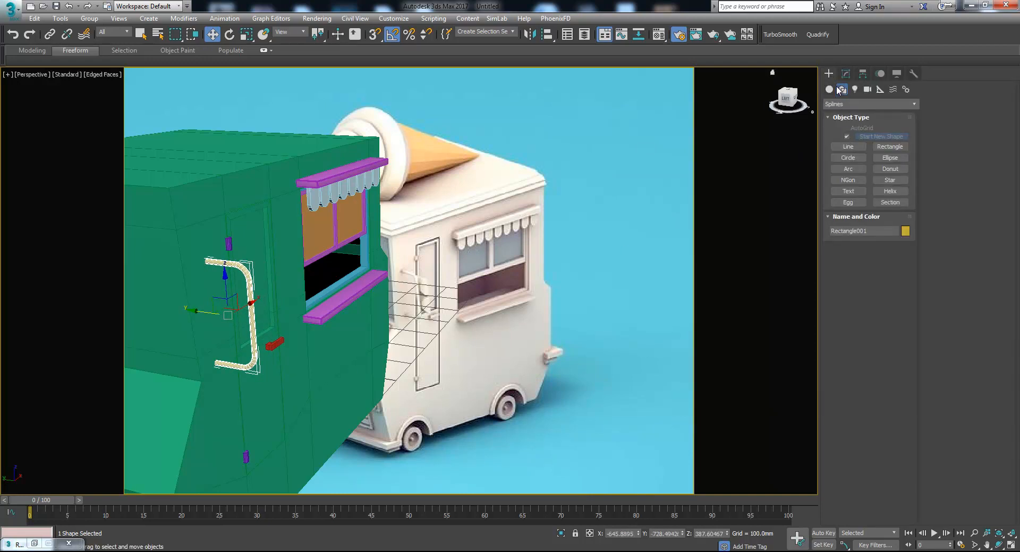
{"action": "left_click", "coordinate": [848, 138]}
{"action": "key", "text": "alt+w"}
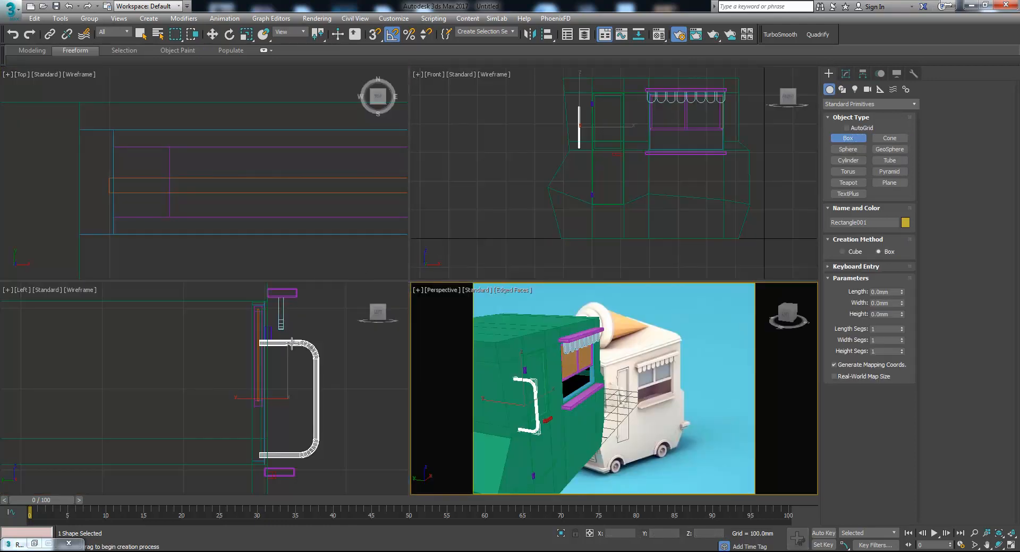
{"action": "left_click_drag", "start_coordinate": [298, 347], "coordinate": [344, 368]}
{"action": "key", "text": "w"}
{"action": "right_click", "coordinate": [628, 388]}
{"action": "left_click_drag", "start_coordinate": [788, 125], "coordinate": [615, 138]}
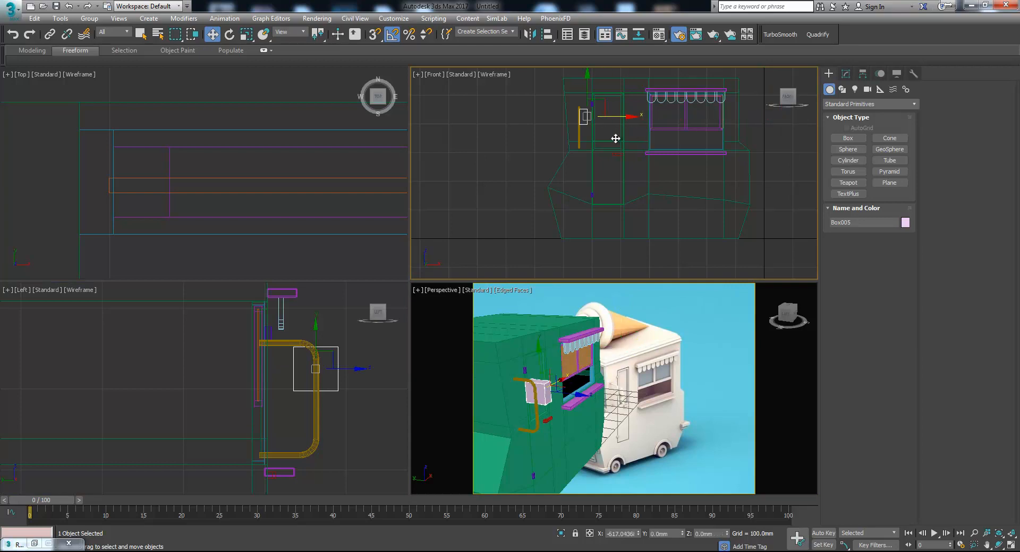
Convert the box to an Editable Poly and delete its large face on the door side.
{"action": "right_click", "coordinate": [578, 391]}
{"action": "key", "text": "alt+w"}
{"action": "right_click", "coordinate": [370, 291]}
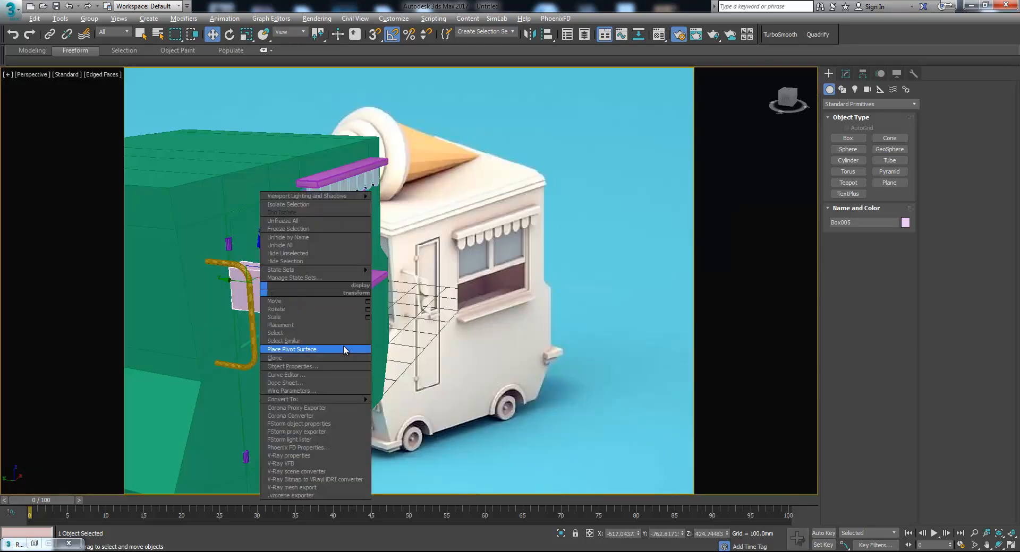
{"action": "mouse_move", "coordinate": [318, 399]}
{"action": "left_click", "coordinate": [409, 408]}
{"action": "middle_click_drag", "start_coordinate": [271, 308], "coordinate": [348, 309]}
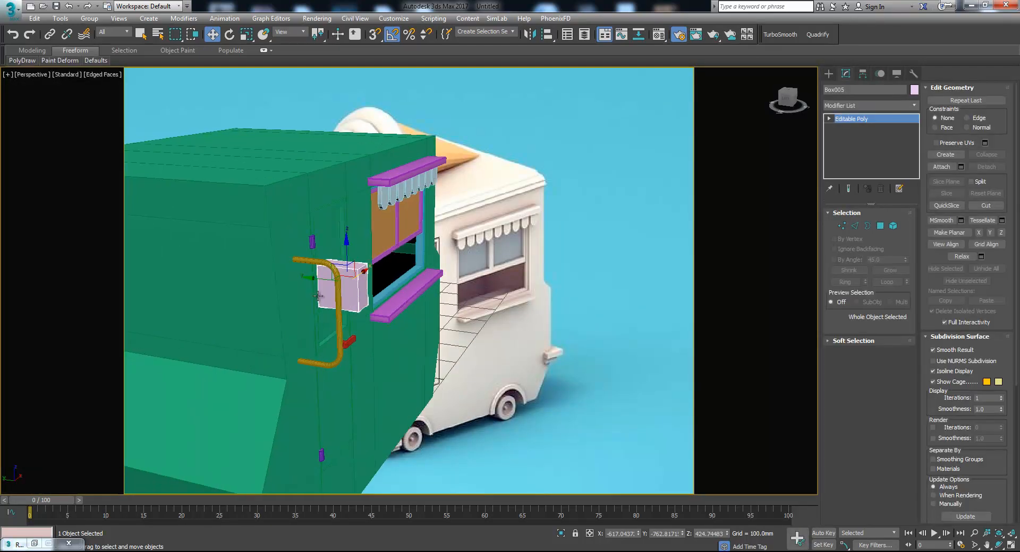
{"action": "scroll", "coordinate": [348, 310], "scroll_direction": "up", "scroll_amount": 2}
{"action": "scroll", "coordinate": [462, 266], "scroll_direction": "up", "scroll_amount": 2}
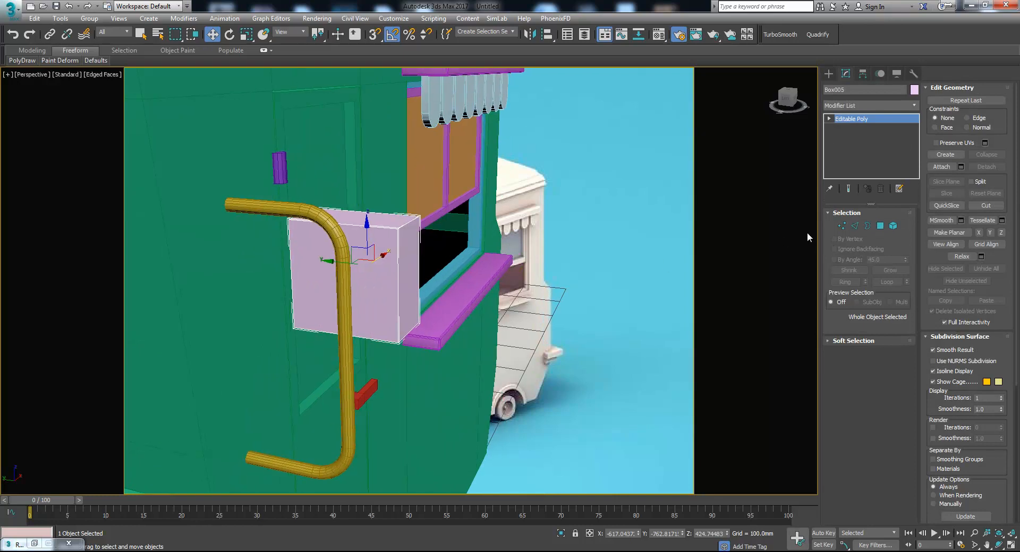
{"action": "left_click", "coordinate": [879, 226]}
{"action": "middle_click_drag", "start_coordinate": [562, 303], "coordinate": [445, 307], "text": "alt"}
{"action": "left_click", "coordinate": [375, 264]}
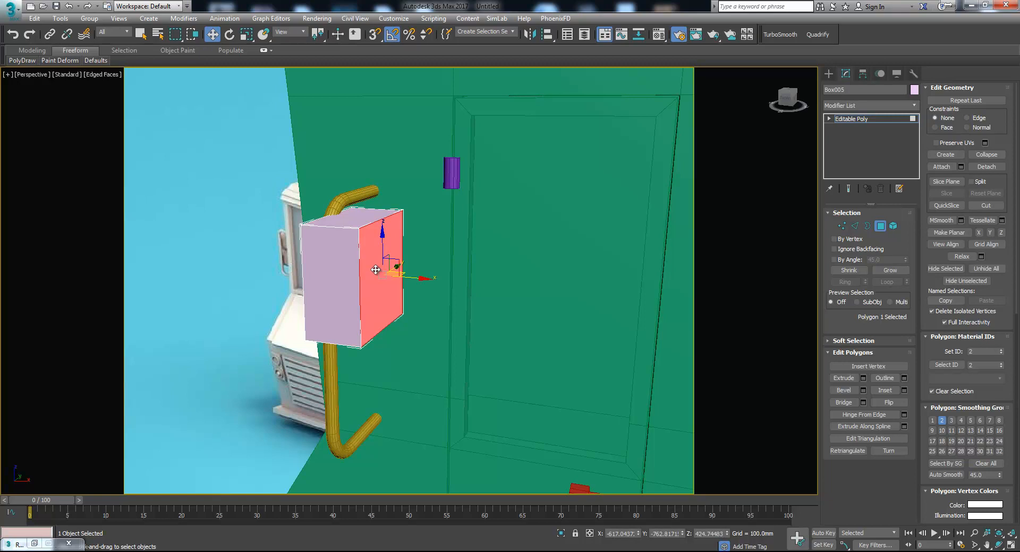
{"action": "key", "text": "Delete"}
Scale down the box's large front face and move it toward the open side to form a shallow tapered mirror housing.
{"action": "middle_click_drag", "start_coordinate": [345, 282], "coordinate": [443, 275], "text": "alt"}
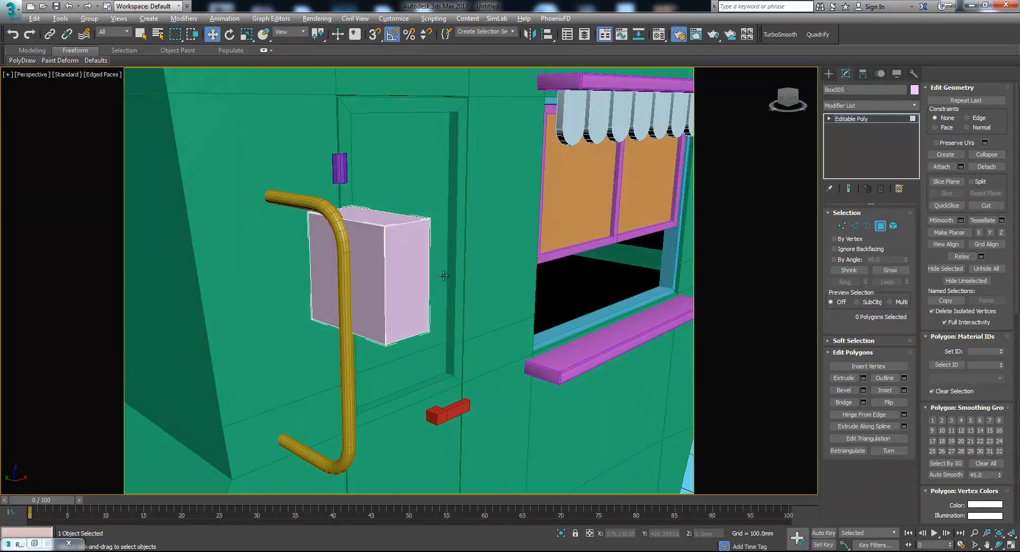
{"action": "left_click", "coordinate": [340, 265]}
{"action": "key", "text": "r"}
{"action": "left_click_drag", "start_coordinate": [344, 268], "coordinate": [355, 336]}
{"action": "middle_click_drag", "start_coordinate": [355, 336], "coordinate": [326, 330], "text": "alt"}
{"action": "key", "text": "w"}
{"action": "left_click_drag", "start_coordinate": [367, 270], "coordinate": [396, 270]}
Clone the tapered mirror housing as an element directly below the original.
{"action": "left_click", "coordinate": [867, 227]}
{"action": "left_click", "coordinate": [413, 285]}
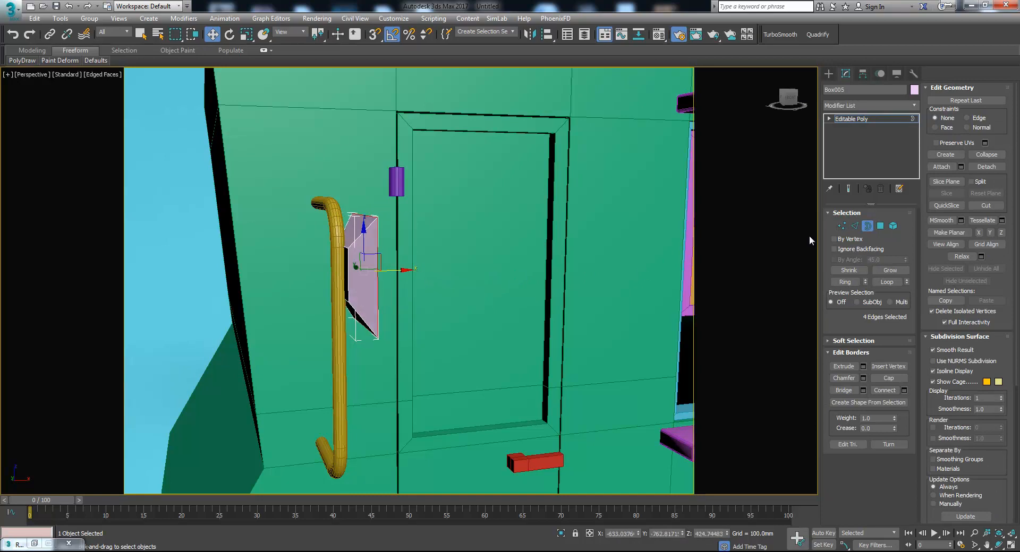
{"action": "left_click", "coordinate": [864, 227]}
{"action": "middle_click_drag", "start_coordinate": [444, 301], "coordinate": [493, 287], "text": "alt"}
{"action": "left_click", "coordinate": [893, 226]}
{"action": "left_click", "coordinate": [355, 252]}
{"action": "left_click_drag", "start_coordinate": [352, 246], "coordinate": [349, 384], "text": "shift"}
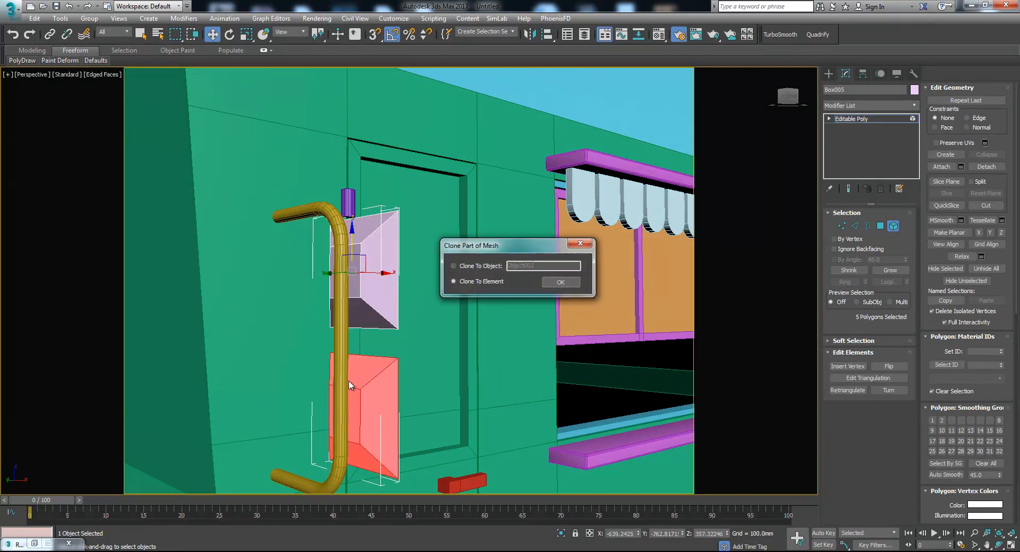
{"action": "key", "text": "Return"}
Scale up both mirror housing elements together until they nearly touch, and apply TurboSmooth with 1 iteration.
{"action": "left_click", "coordinate": [347, 275], "text": "ctrl"}
{"action": "key", "text": "r"}
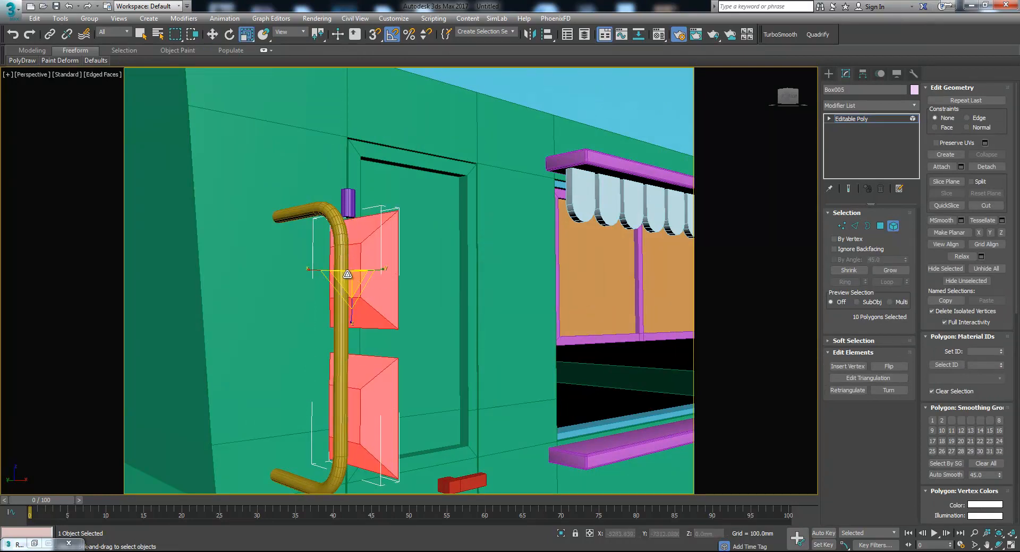
{"action": "left_click_drag", "start_coordinate": [347, 279], "coordinate": [353, 268]}
{"action": "scroll", "coordinate": [366, 300], "scroll_direction": "down", "scroll_amount": 3}
{"action": "middle_click_drag", "start_coordinate": [367, 300], "coordinate": [396, 321], "text": "alt"}
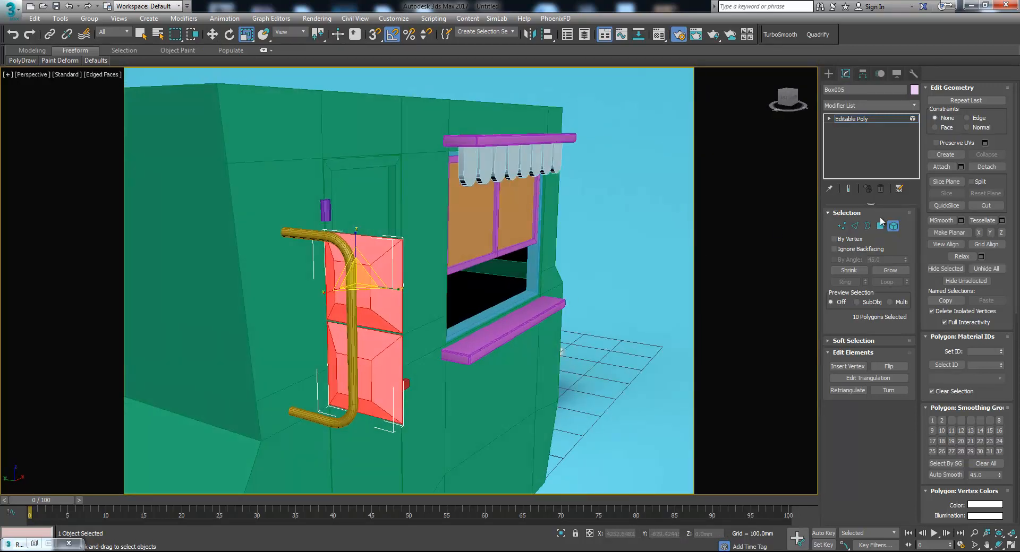
{"action": "left_click", "coordinate": [895, 227]}
{"action": "left_click", "coordinate": [781, 34]}
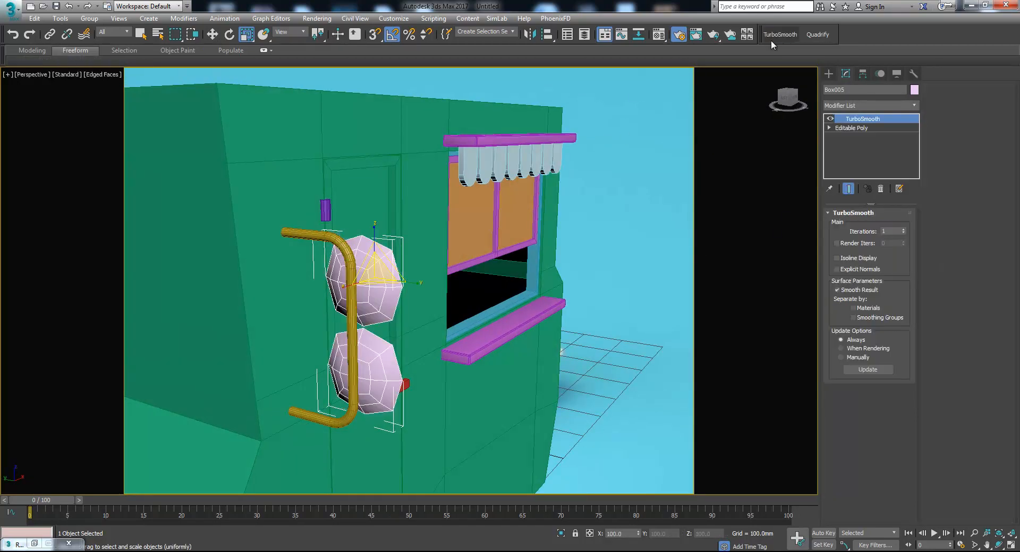
{"action": "middle_click_drag", "start_coordinate": [426, 287], "coordinate": [420, 253]}
Chamfer the slanted corner edges of both mirror housings in the base mesh to tighten their smoothed corners.
{"action": "left_click", "coordinate": [877, 130]}
{"action": "key", "text": "2"}
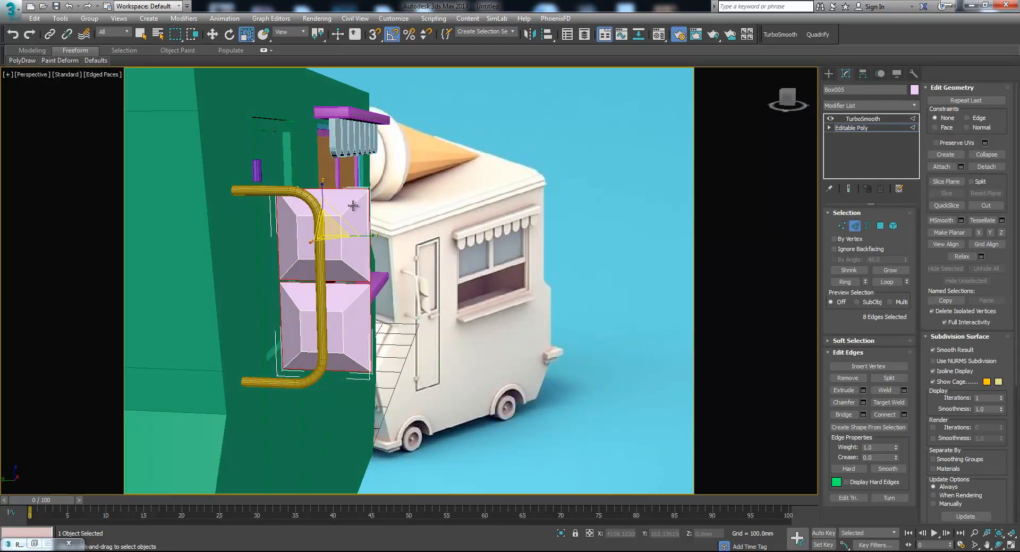
{"action": "left_click", "coordinate": [353, 205]}
{"action": "left_click", "coordinate": [358, 299], "text": "ctrl"}
{"action": "left_click", "coordinate": [845, 282]}
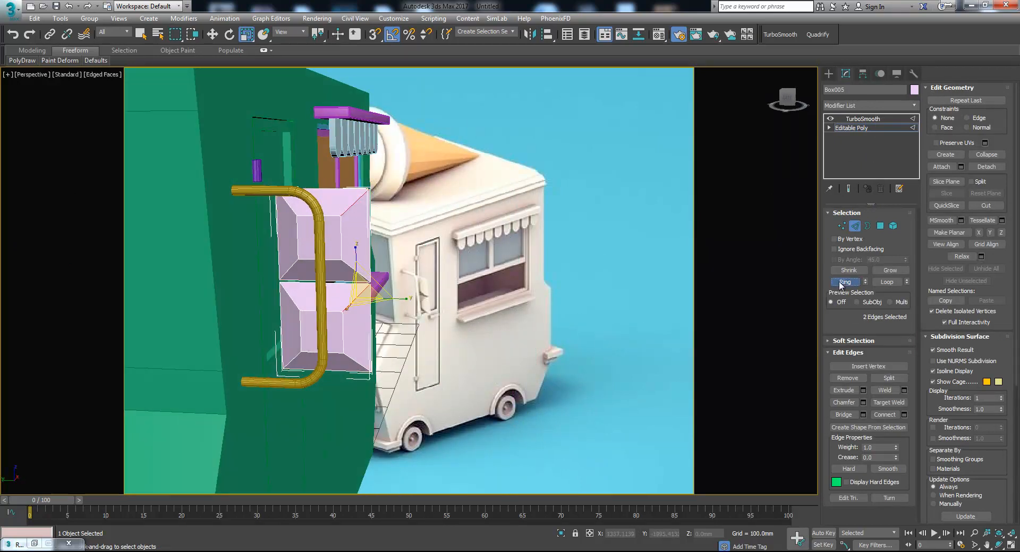
{"action": "left_click", "coordinate": [862, 402]}
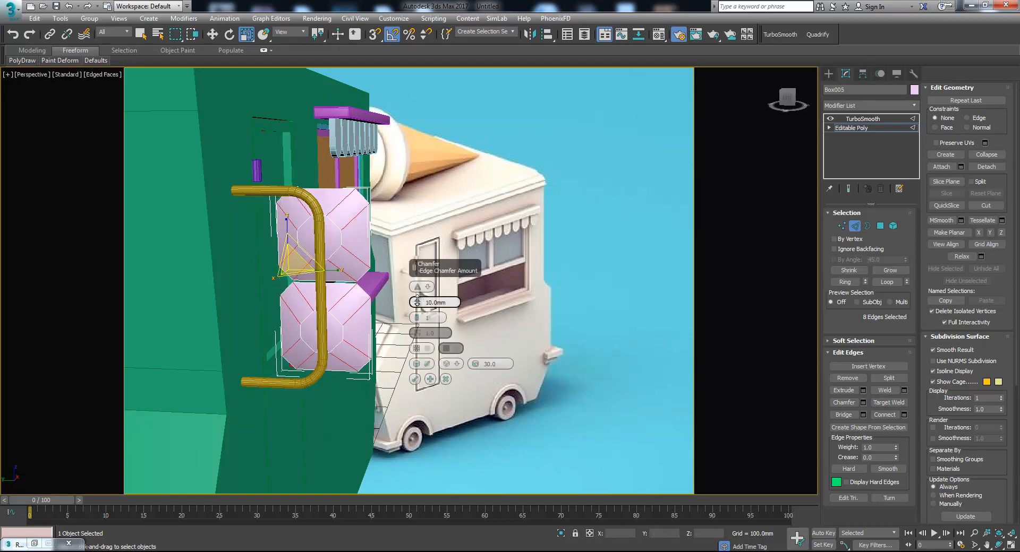
{"action": "left_click_drag", "start_coordinate": [417, 304], "coordinate": [417, 302]}
{"action": "left_click", "coordinate": [415, 379]}
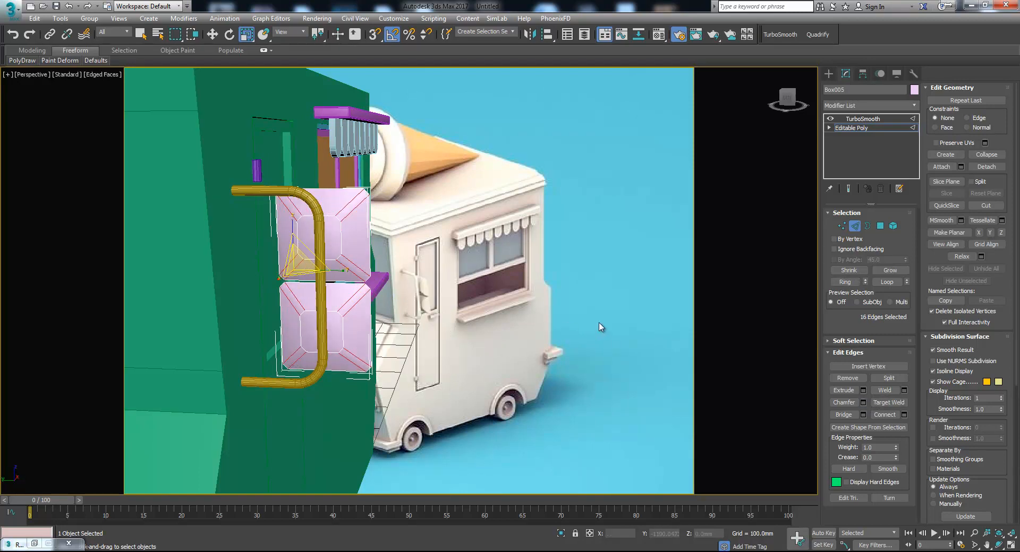
{"action": "left_click", "coordinate": [854, 227]}
{"action": "left_click", "coordinate": [689, 260]}
Convert the smoothed mirror housings to an Editable Poly.
{"action": "middle_click_drag", "start_coordinate": [608, 293], "coordinate": [662, 322], "text": "alt"}
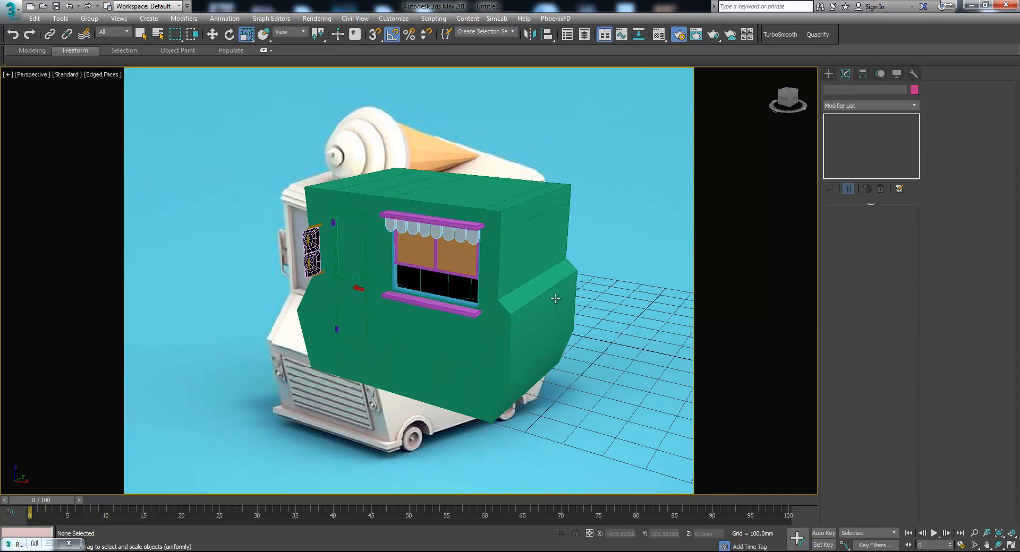
{"action": "scroll", "coordinate": [325, 246], "scroll_direction": "up", "scroll_amount": 5}
{"action": "left_click", "coordinate": [294, 217]}
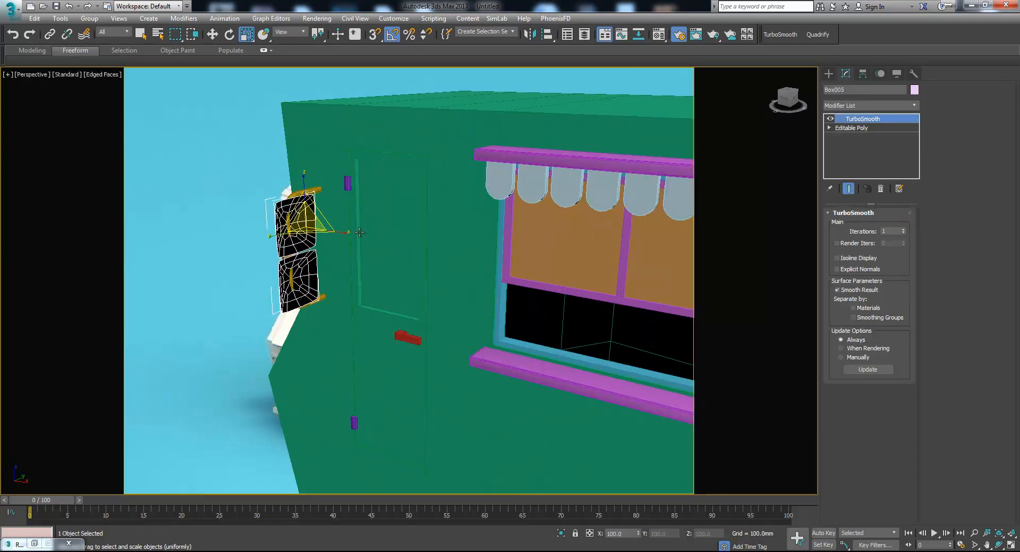
{"action": "right_click", "coordinate": [320, 232]}
{"action": "mouse_move", "coordinate": [372, 342]}
{"action": "left_click", "coordinate": [462, 350]}
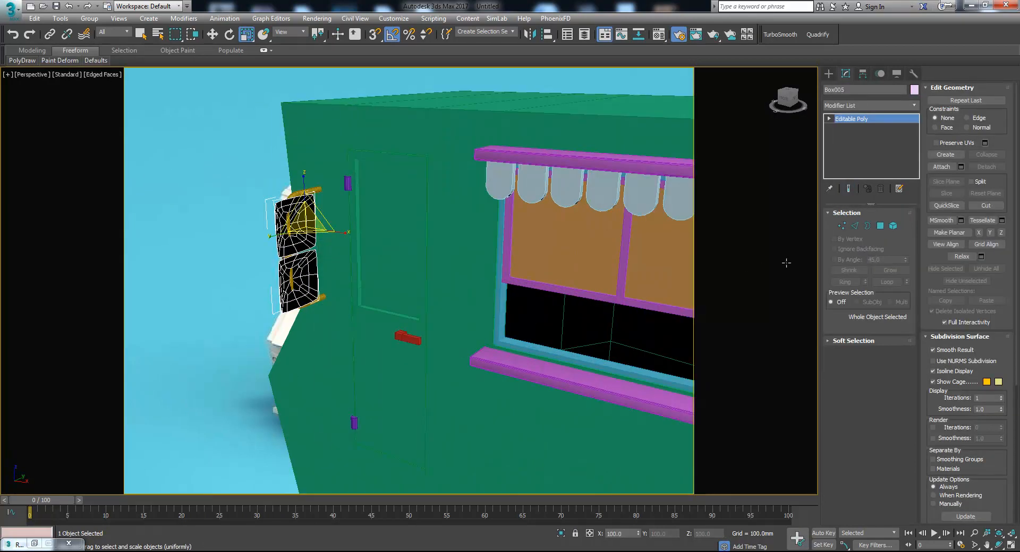
Cap the open borders of both mirror housings.
{"action": "left_click", "coordinate": [866, 226]}
{"action": "left_click_drag", "start_coordinate": [205, 177], "coordinate": [330, 311]}
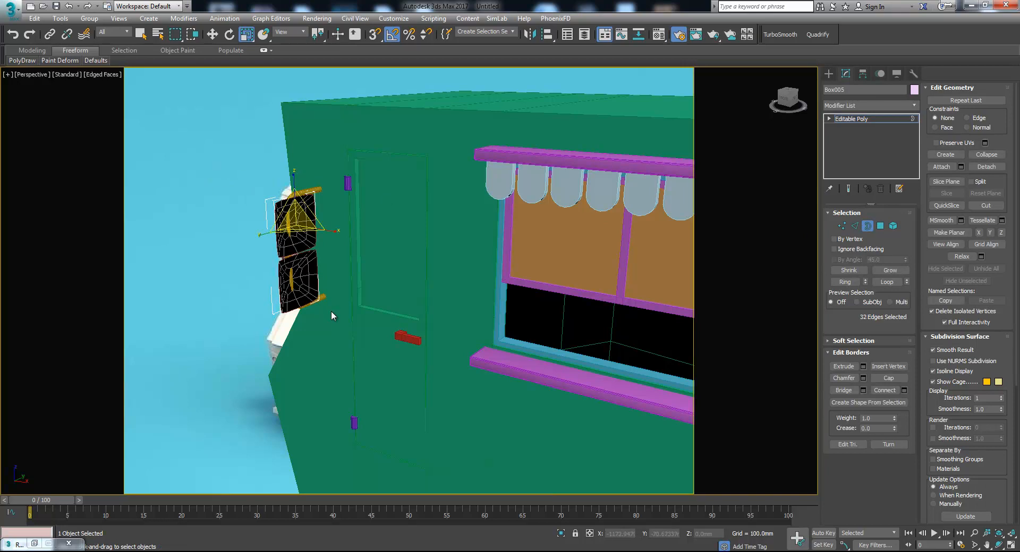
{"action": "left_click", "coordinate": [888, 378]}
{"action": "middle_click_drag", "start_coordinate": [287, 255], "coordinate": [324, 281], "text": "alt"}
{"action": "scroll", "coordinate": [315, 280], "scroll_direction": "up", "scroll_amount": 2}
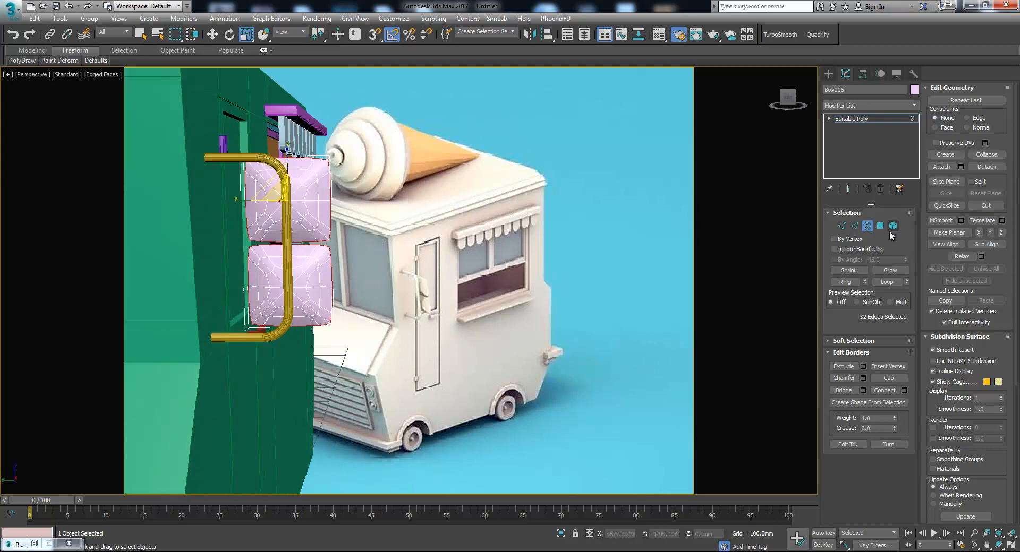
Attach the curved bracket to the mirror housings.
{"action": "left_click", "coordinate": [866, 225]}
{"action": "left_click", "coordinate": [941, 167]}
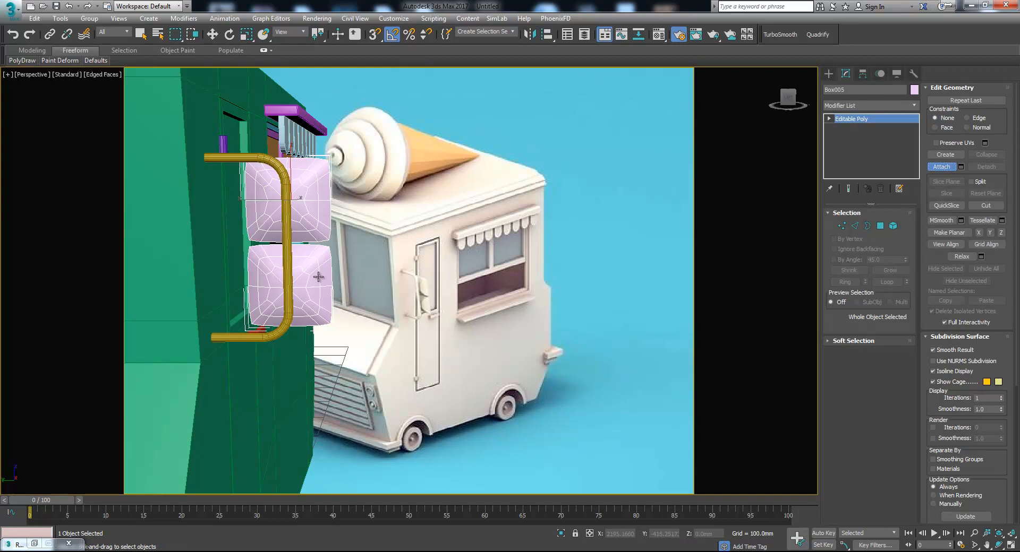
{"action": "left_click", "coordinate": [291, 284]}
Copy the complete side mirror along Y to the opposite side of the truck.
{"action": "key", "text": "w"}
{"action": "scroll", "coordinate": [291, 284], "scroll_direction": "down", "scroll_amount": 3}
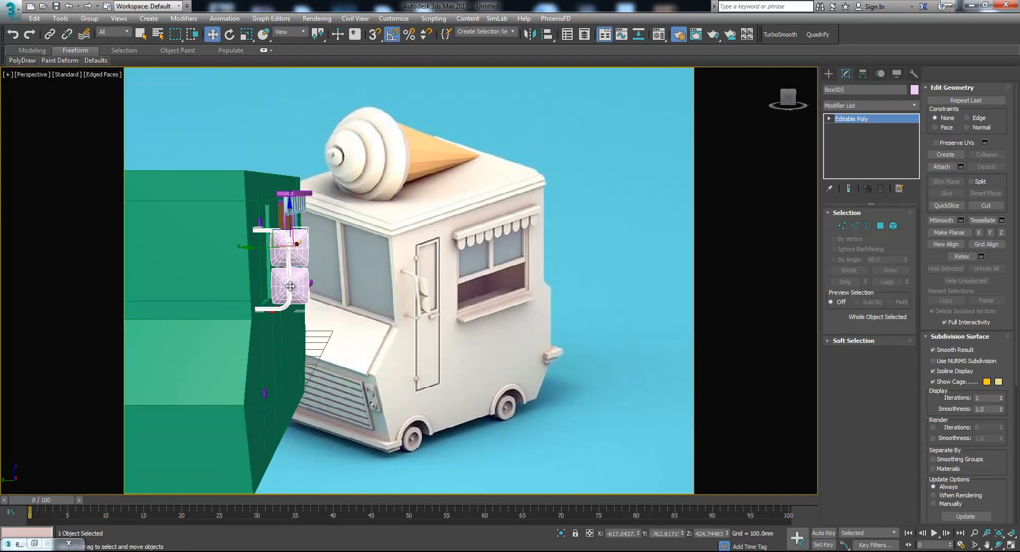
{"action": "mouse_move", "coordinate": [289, 245]}
{"action": "left_mouse_down"}
{"action": "mouse_move", "coordinate": [387, 285]}
{"action": "mouse_move", "coordinate": [239, 278]}
{"action": "mouse_move", "coordinate": [136, 316]}
{"action": "left_mouse_up"}
{"action": "key", "text": "Return"}
Mirror the copied side mirror on the Y axis without cloning and move it along Y to the truck wall.
{"action": "left_click", "coordinate": [545, 35]}
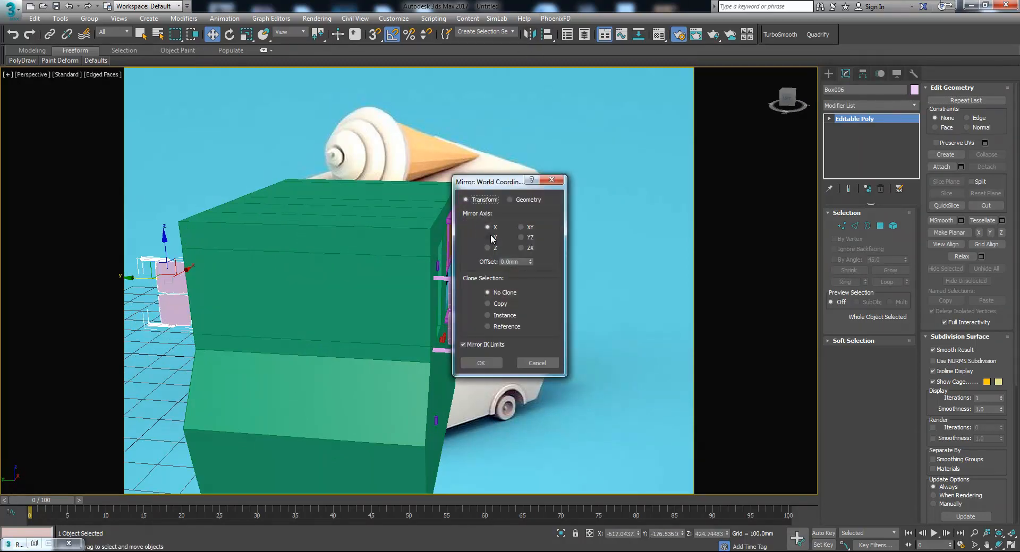
{"action": "left_click", "coordinate": [489, 237]}
{"action": "left_click", "coordinate": [481, 363]}
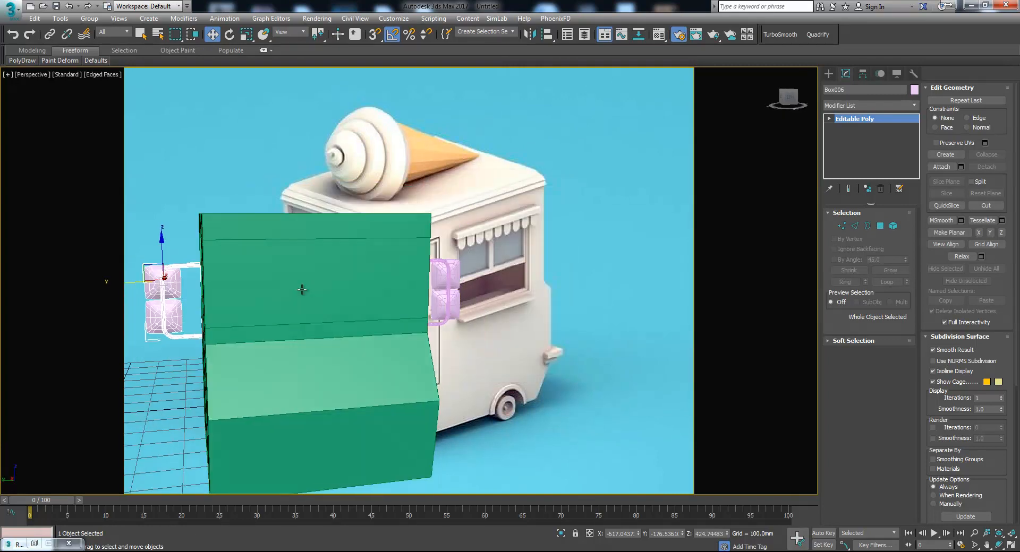
{"action": "left_click_drag", "start_coordinate": [129, 285], "coordinate": [134, 291]}
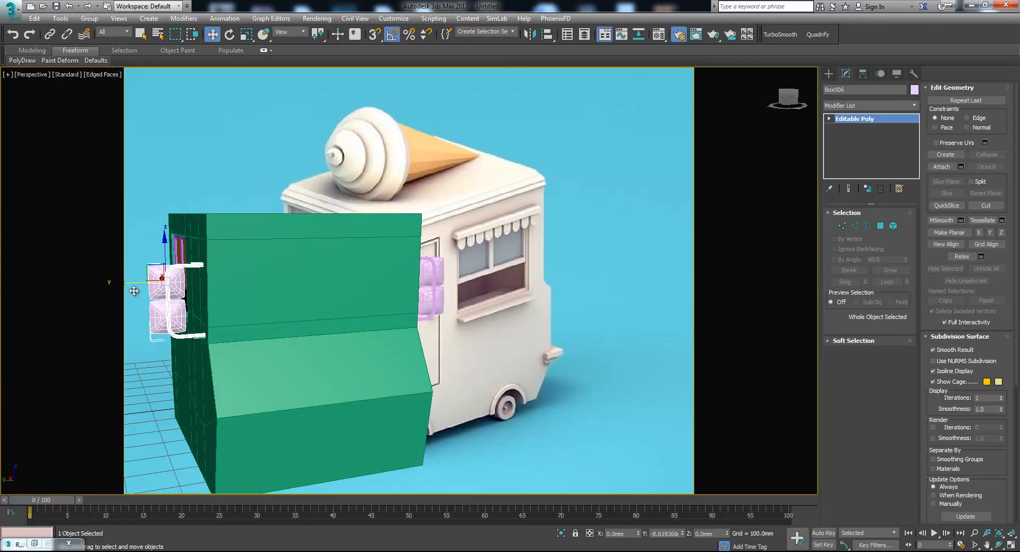
{"action": "left_click", "coordinate": [582, 374]}
Create a tube in the Front view at the body's lower edge below the door, radii about 61.6 and 52.6 mm, height about -111 mm.
{"action": "middle_click_drag", "start_coordinate": [461, 346], "coordinate": [467, 244], "text": "alt"}
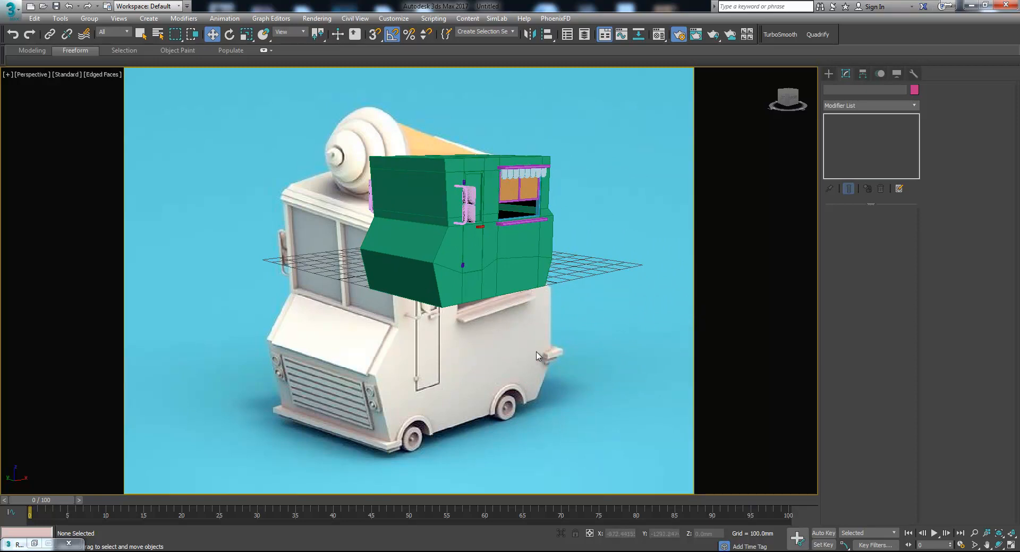
{"action": "left_click", "coordinate": [827, 73]}
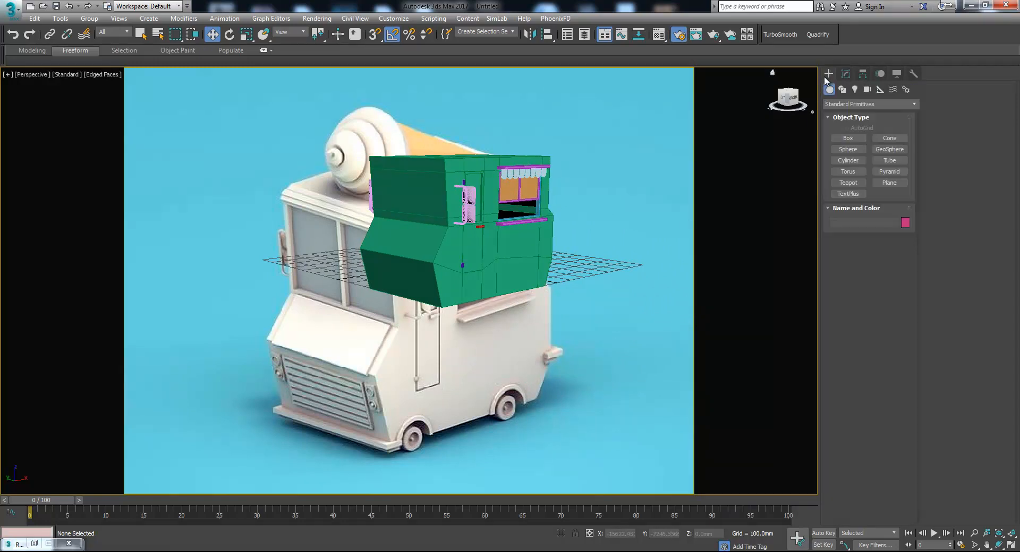
{"action": "left_click", "coordinate": [888, 160]}
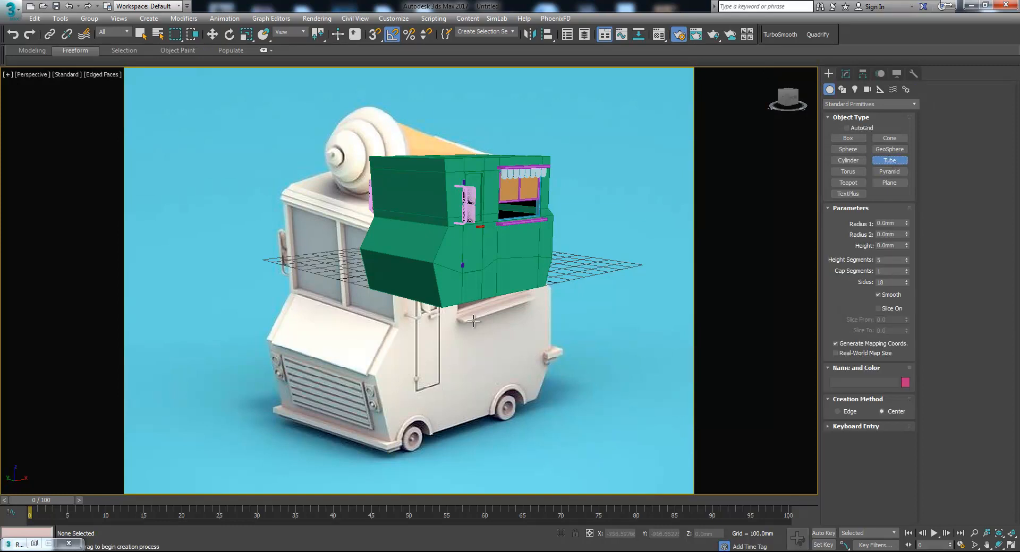
{"action": "key", "text": "alt+w"}
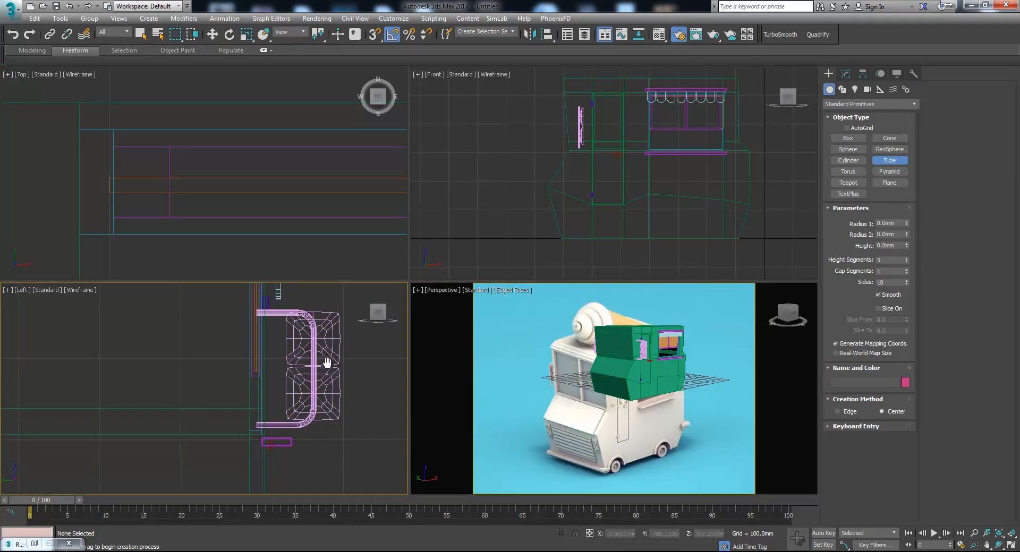
{"action": "middle_click", "coordinate": [617, 227]}
{"action": "middle_click_drag", "start_coordinate": [617, 227], "coordinate": [617, 207]}
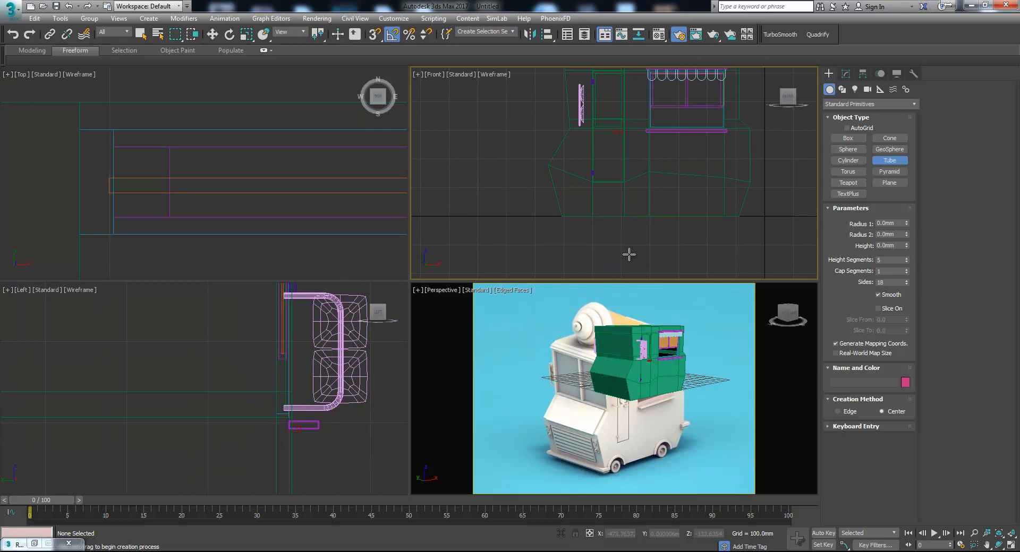
{"action": "left_click_drag", "start_coordinate": [594, 214], "coordinate": [606, 229]}
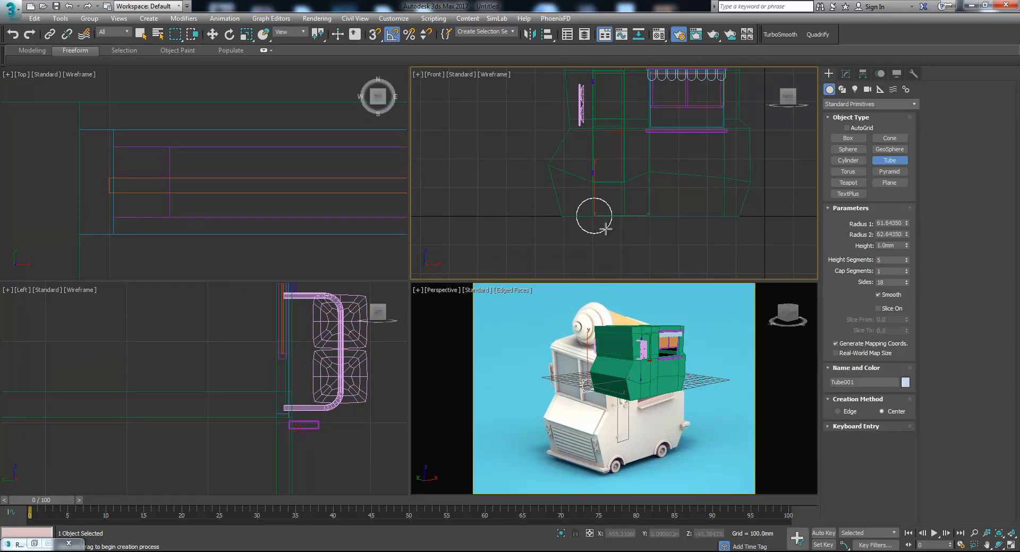
{"action": "left_click", "coordinate": [607, 224]}
Move the tube along Y to the door side of the truck, about Y -741.7 mm, and raise it to about Z 12.6 mm.
{"action": "key", "text": "w"}
{"action": "scroll", "coordinate": [145, 173], "scroll_direction": "down", "scroll_amount": 12}
{"action": "middle_click_drag", "start_coordinate": [144, 199], "coordinate": [190, 232]}
{"action": "scroll", "coordinate": [190, 233], "scroll_direction": "down", "scroll_amount": 4}
{"action": "left_click_drag", "start_coordinate": [170, 144], "coordinate": [171, 256]}
{"action": "middle_click_drag", "start_coordinate": [572, 406], "coordinate": [546, 409]}
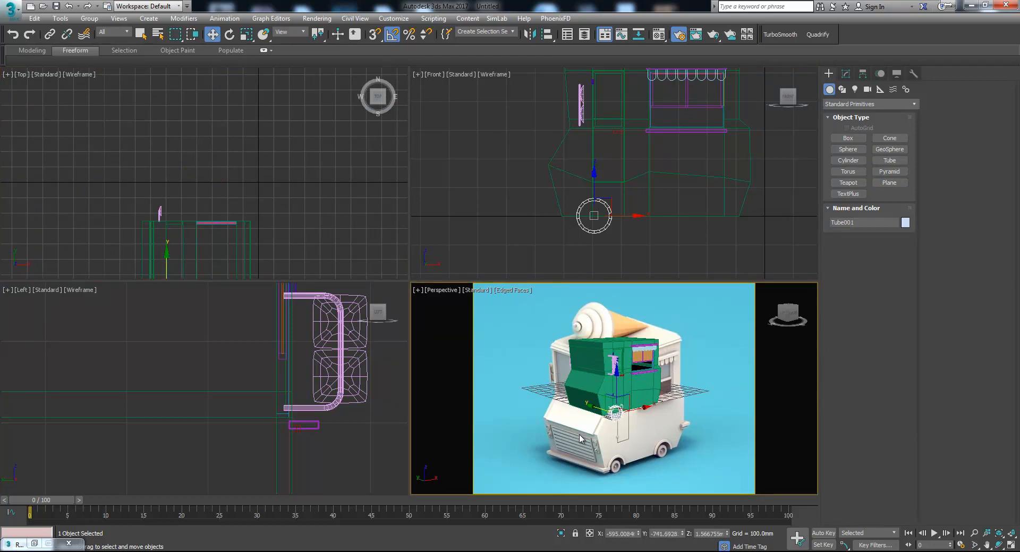
{"action": "scroll", "coordinate": [581, 439], "scroll_direction": "up", "scroll_amount": 5}
{"action": "scroll", "coordinate": [589, 436], "scroll_direction": "down", "scroll_amount": 2}
{"action": "key", "text": "alt+w"}
{"action": "middle_click_drag", "start_coordinate": [463, 328], "coordinate": [426, 406]}
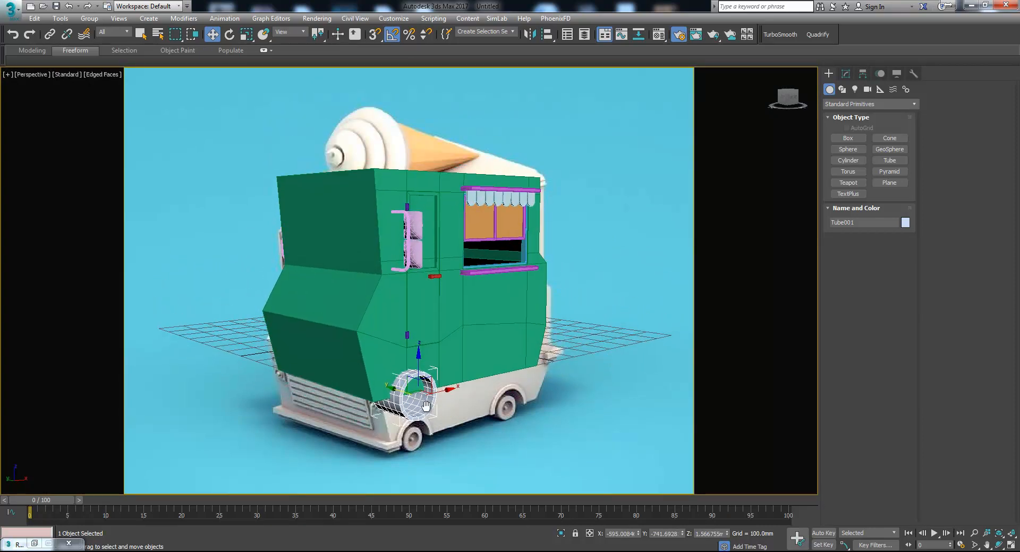
{"action": "left_click_drag", "start_coordinate": [419, 364], "coordinate": [419, 356]}
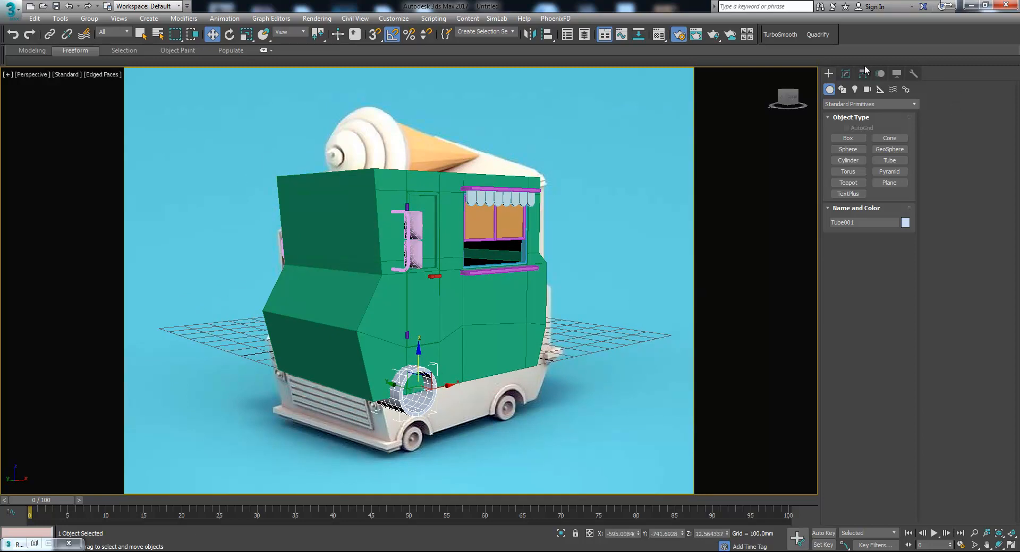
Scale the tube down slightly and set its height segments to 1.
{"action": "left_click", "coordinate": [846, 73]}
{"action": "key", "text": "r"}
{"action": "left_click_drag", "start_coordinate": [415, 387], "coordinate": [417, 394]}
{"action": "key", "text": "w"}
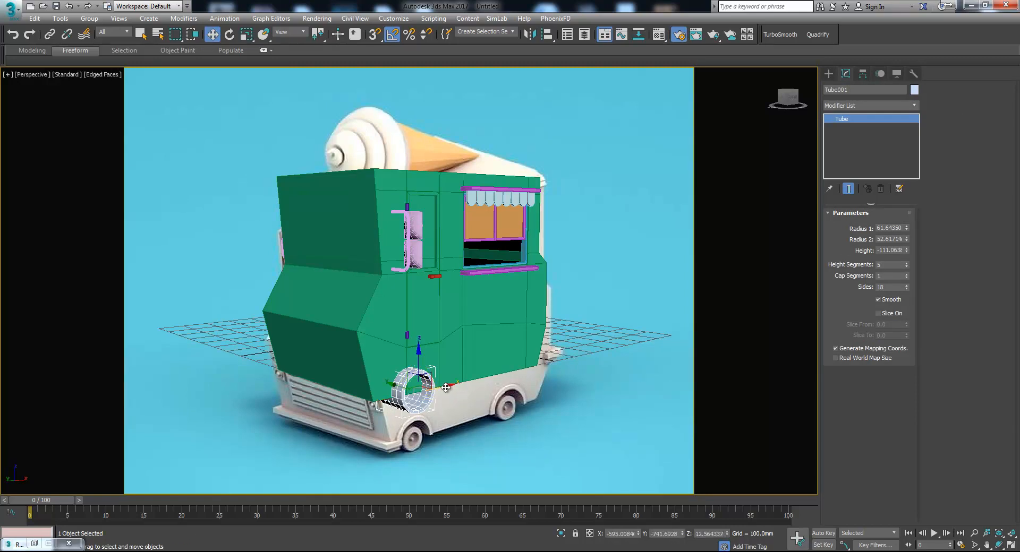
{"action": "right_click", "coordinate": [905, 263]}
Clone the tube once as an instance along X to the rear wheel position, at about X -234.6 mm.
{"action": "left_click_drag", "start_coordinate": [436, 388], "coordinate": [533, 370], "text": "shift"}
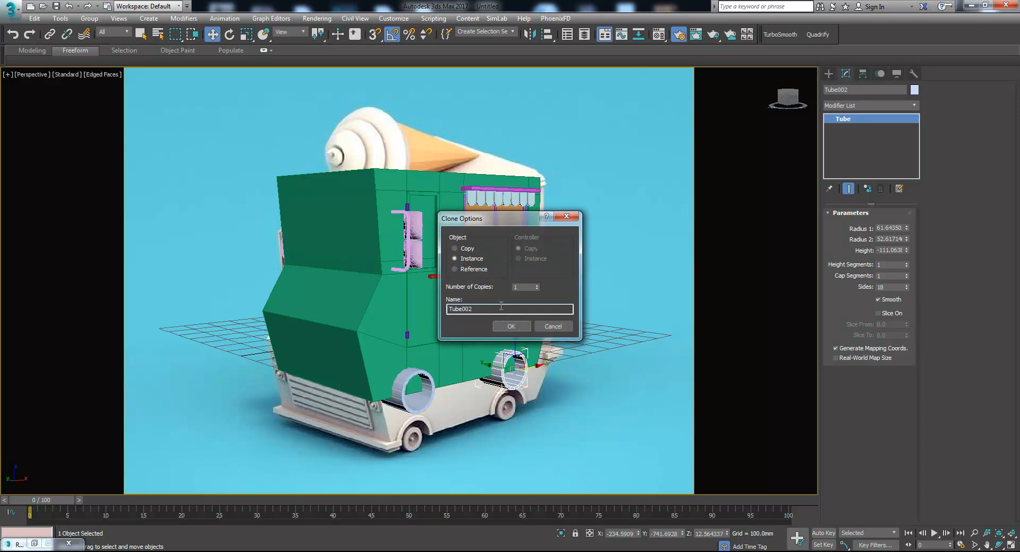
{"action": "left_click", "coordinate": [523, 328]}
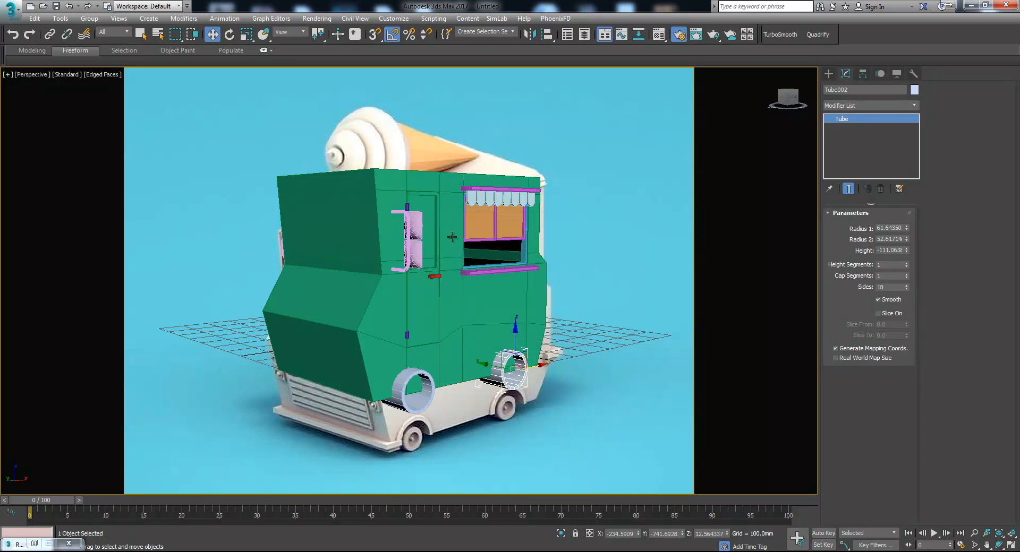
Convert the rear tube to an Editable Poly and attach the front tube to it.
{"action": "right_click", "coordinate": [592, 265]}
{"action": "mouse_move", "coordinate": [664, 364]}
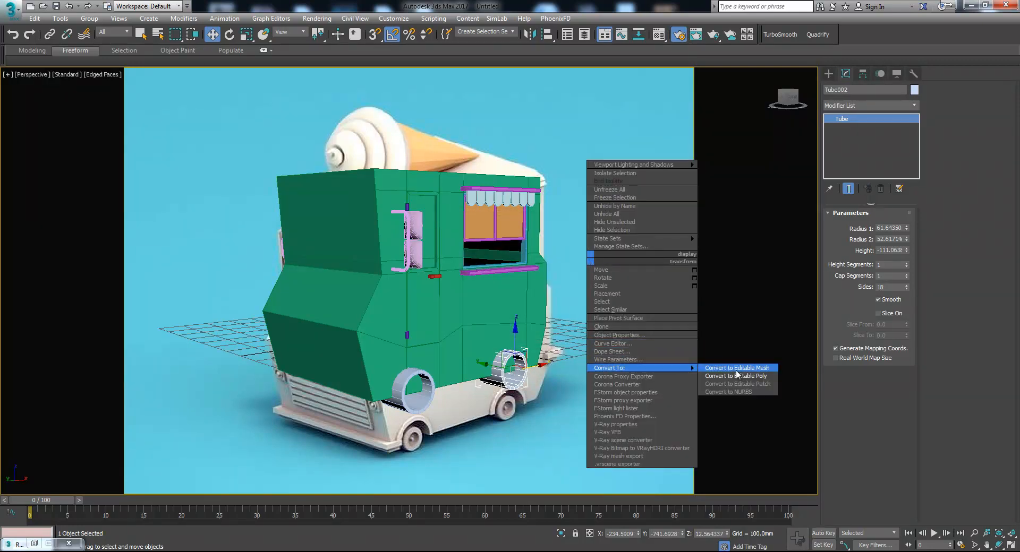
{"action": "left_click", "coordinate": [739, 375]}
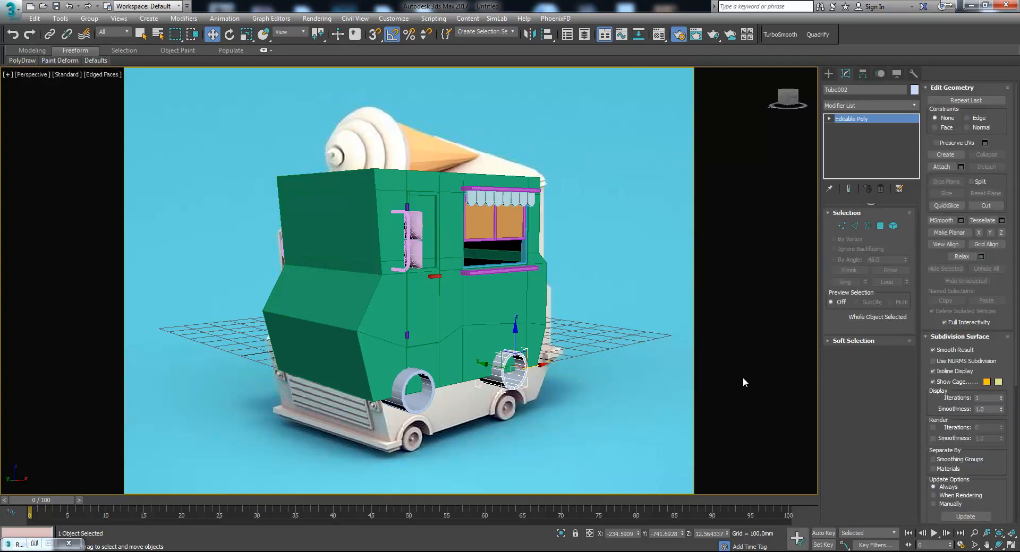
{"action": "left_click", "coordinate": [943, 166]}
Move the two attached tubes inward along Y to about Y -709.8 mm.
{"action": "key", "text": "w"}
{"action": "scroll", "coordinate": [513, 415], "scroll_direction": "up", "scroll_amount": 5}
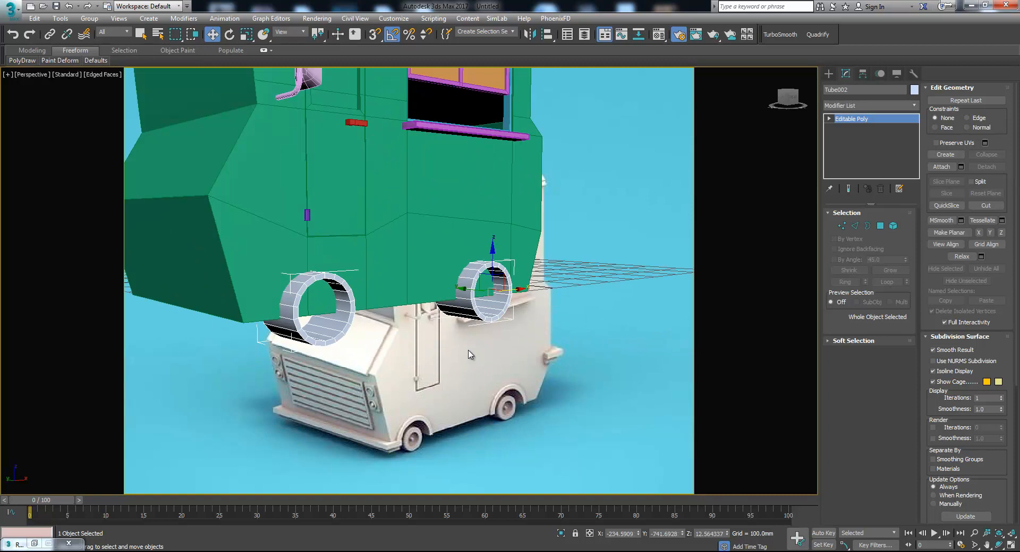
{"action": "left_click_drag", "start_coordinate": [447, 283], "coordinate": [427, 287]}
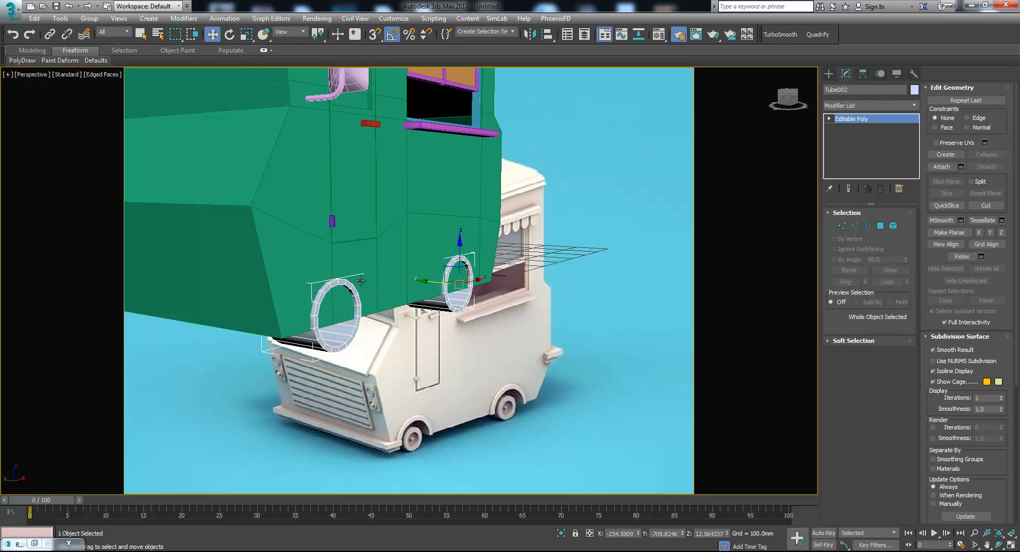
Delete the lower-half polygons of both wheel tubes so only the upper arches remain.
{"action": "middle_click_drag", "start_coordinate": [356, 315], "coordinate": [384, 323], "text": "alt"}
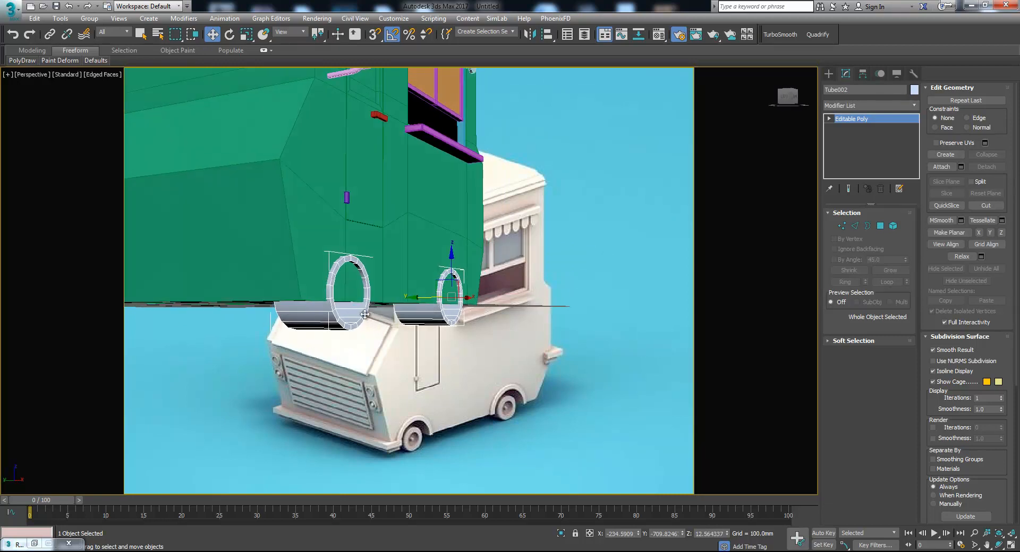
{"action": "left_click", "coordinate": [879, 228]}
{"action": "key", "text": "alt+w"}
{"action": "left_click_drag", "start_coordinate": [735, 244], "coordinate": [549, 219]}
{"action": "scroll", "coordinate": [678, 235], "scroll_direction": "up", "scroll_amount": 4}
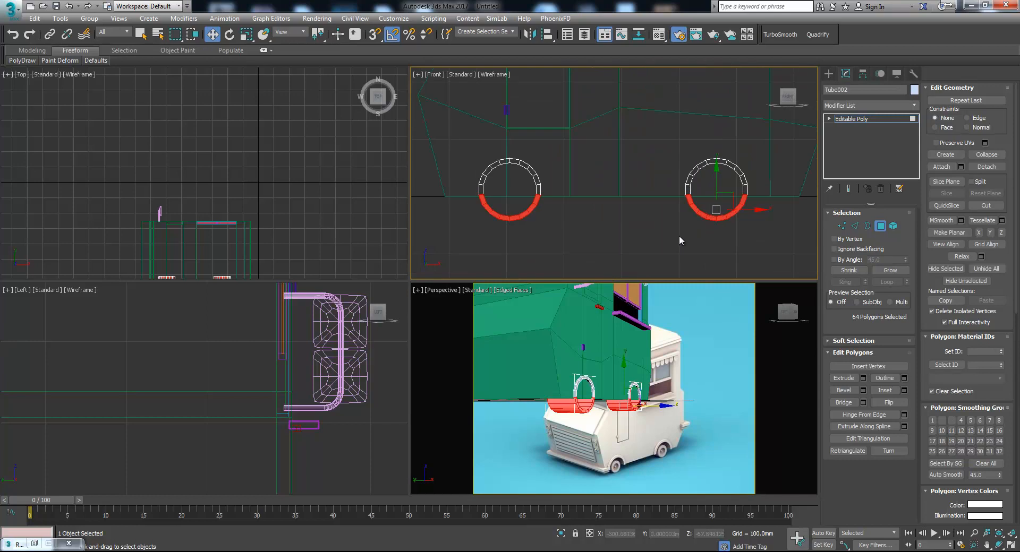
{"action": "key", "text": "Delete"}
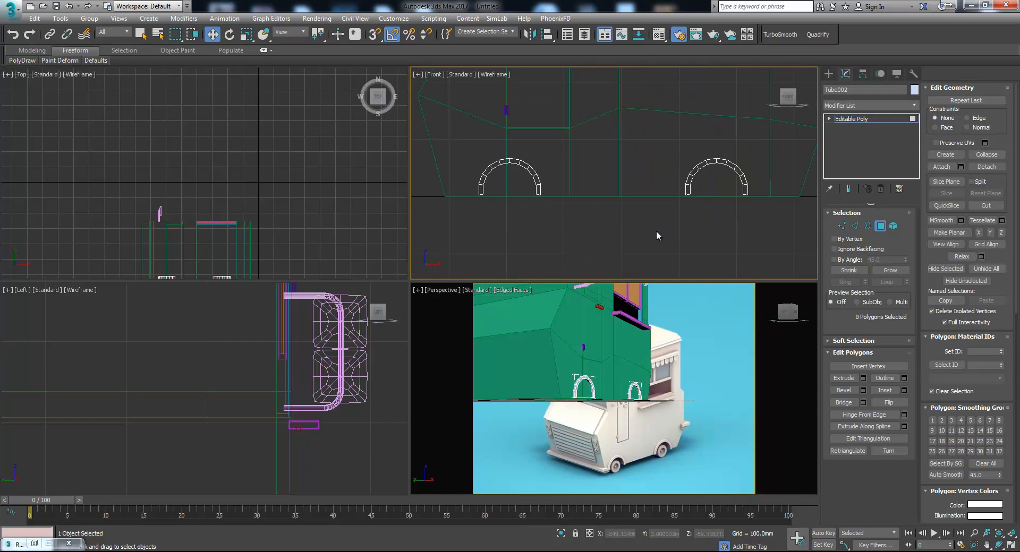
Make the bottom vertices of both arches planar along Z and lower them to about Z -0.85 mm.
{"action": "key", "text": "1"}
{"action": "left_click_drag", "start_coordinate": [470, 187], "coordinate": [759, 220]}
{"action": "left_click", "coordinate": [1001, 235]}
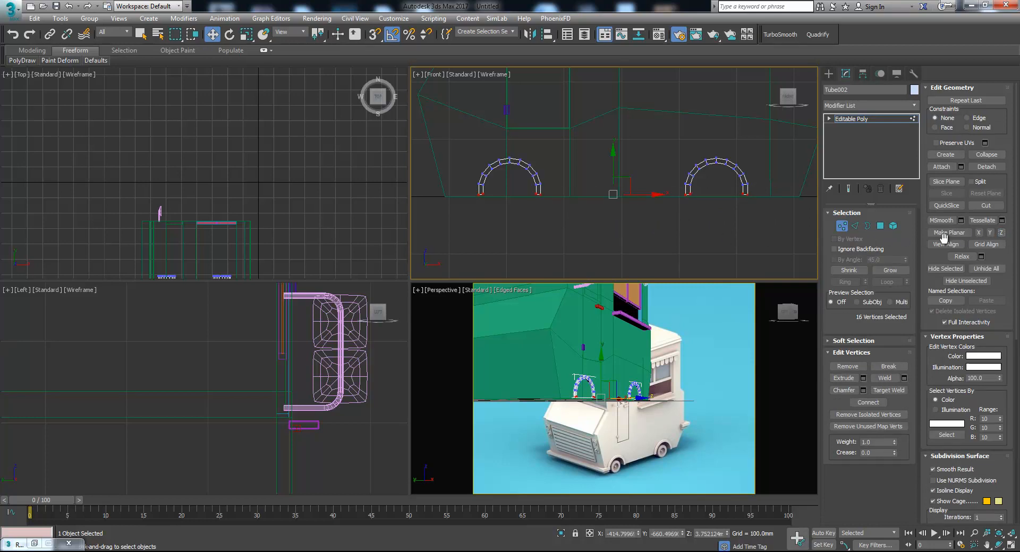
{"action": "scroll", "coordinate": [590, 207], "scroll_direction": "up", "scroll_amount": 4}
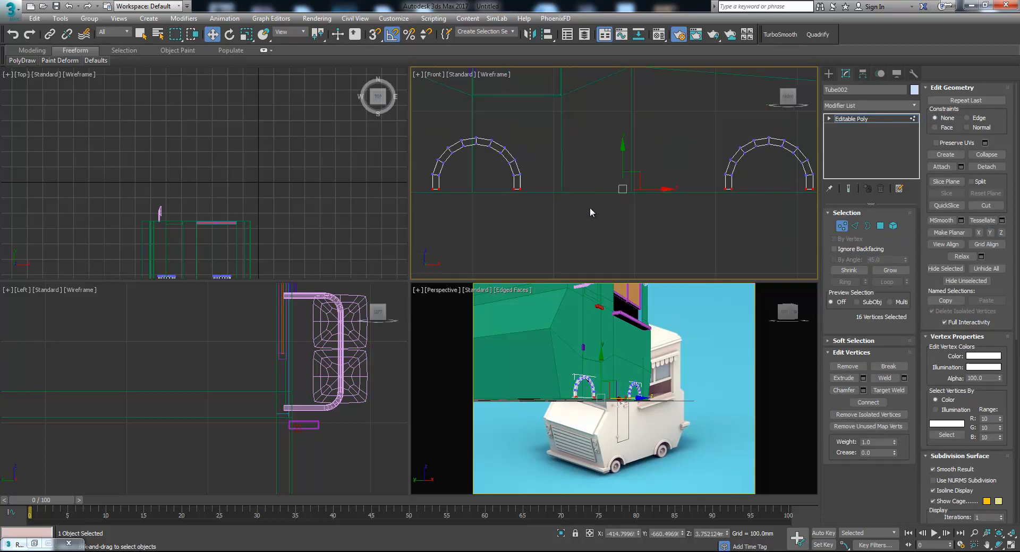
{"action": "left_click_drag", "start_coordinate": [640, 154], "coordinate": [642, 161]}
Bridge the two facing lower end polygons of the front and rear arches with a straight strip.
{"action": "right_click", "coordinate": [637, 341]}
{"action": "key", "text": "alt+w"}
{"action": "middle_click_drag", "start_coordinate": [455, 303], "coordinate": [401, 331], "text": "alt"}
{"action": "scroll", "coordinate": [401, 334], "scroll_direction": "up", "scroll_amount": 3}
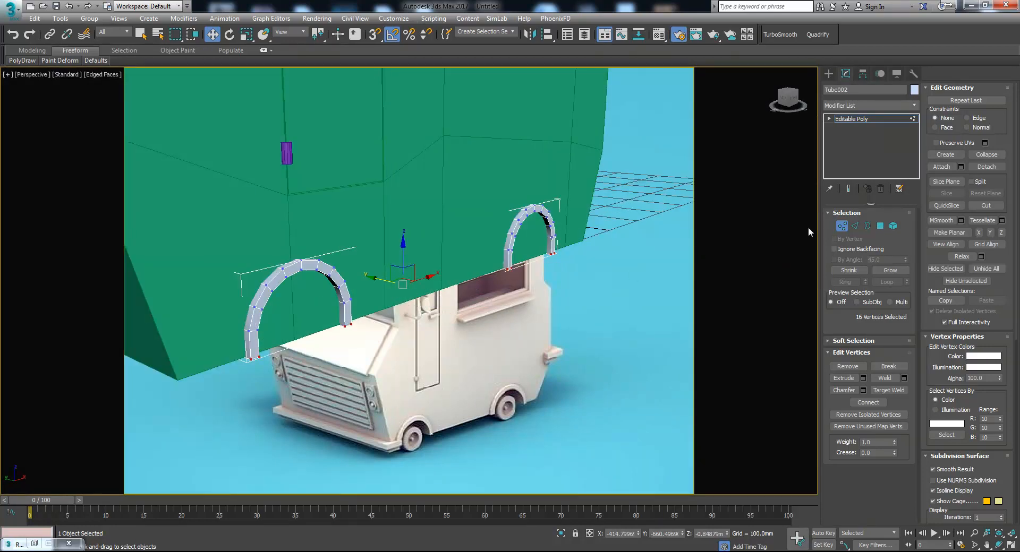
{"action": "left_click", "coordinate": [877, 227]}
{"action": "left_click", "coordinate": [502, 261]}
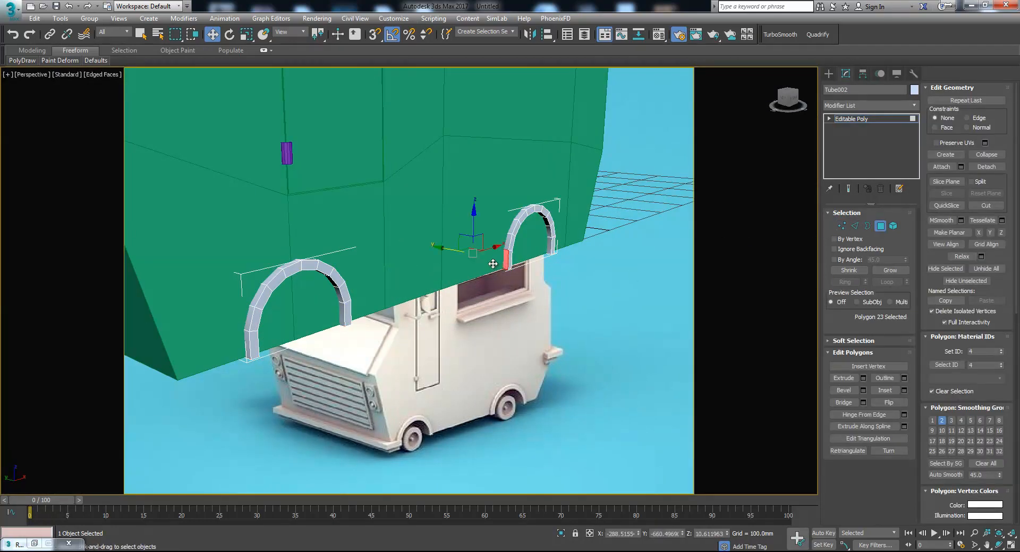
{"action": "middle_click_drag", "start_coordinate": [502, 261], "coordinate": [320, 295], "text": "alt"}
{"action": "left_click", "coordinate": [275, 281], "text": "ctrl"}
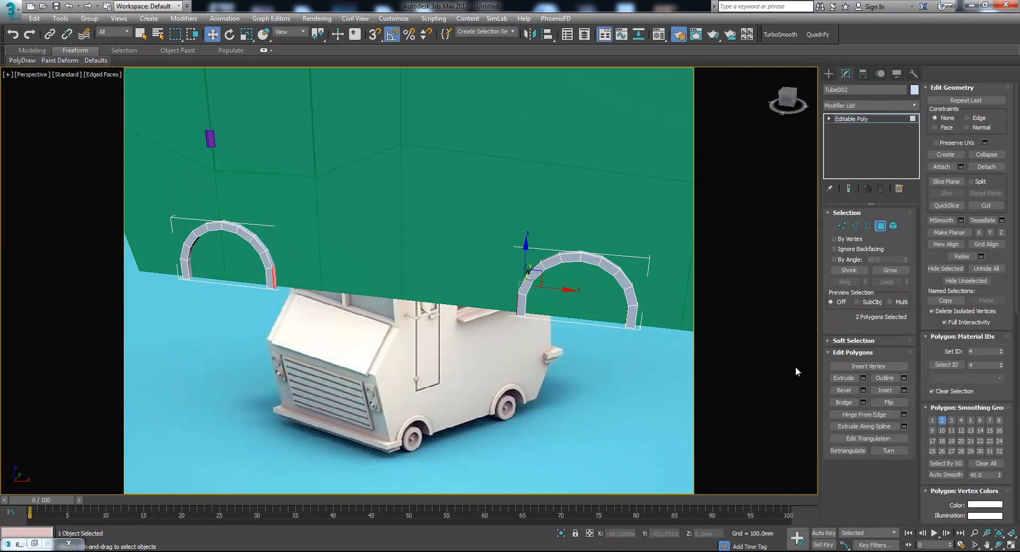
{"action": "left_click", "coordinate": [839, 403]}
Extrude the lower outer polygons of the front and rear arches by 100 mm toward the truck's ends.
{"action": "middle_click_drag", "start_coordinate": [534, 358], "coordinate": [496, 338], "text": "alt"}
{"action": "left_click", "coordinate": [559, 319]}
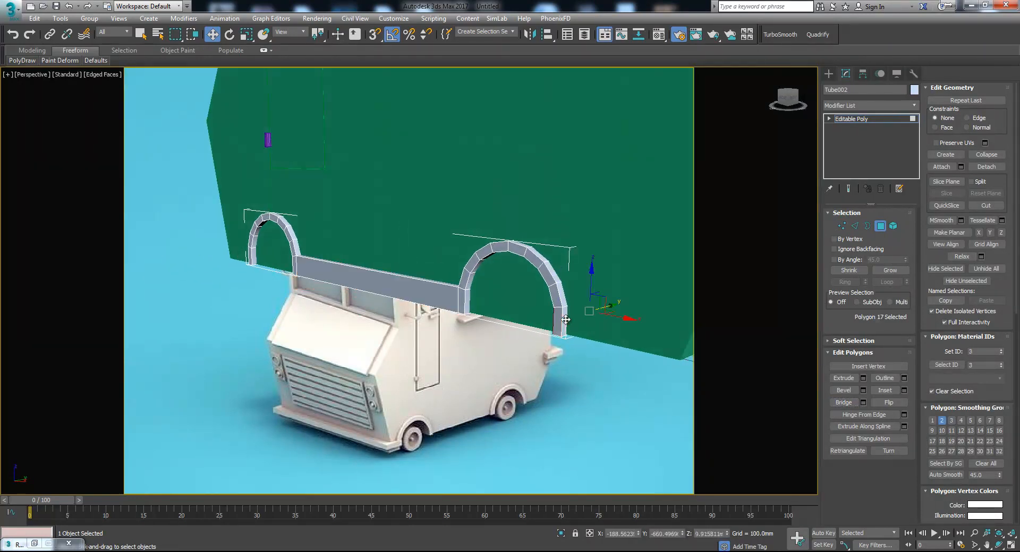
{"action": "left_click", "coordinate": [564, 327]}
{"action": "middle_click_drag", "start_coordinate": [315, 328], "coordinate": [422, 316], "text": "alt"}
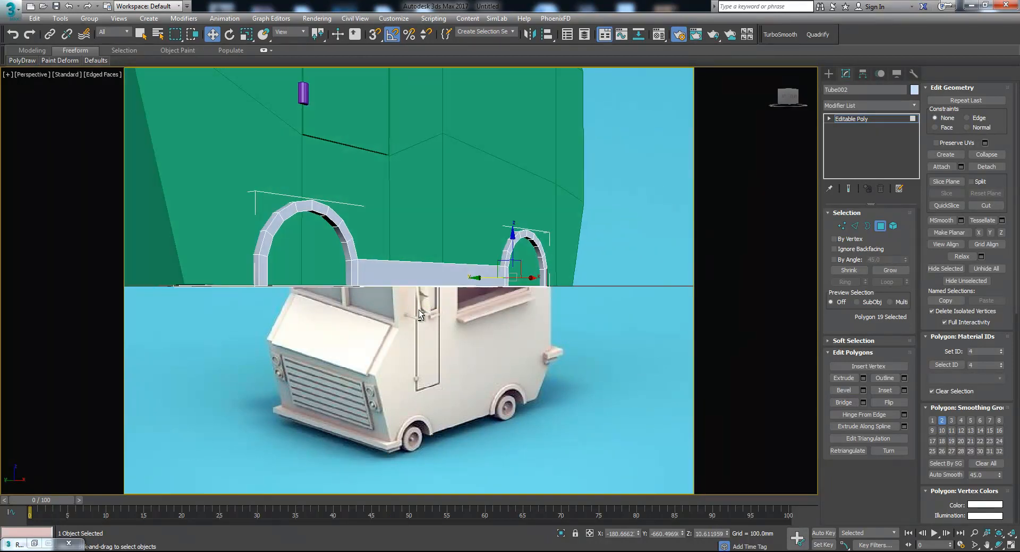
{"action": "left_click", "coordinate": [253, 277], "text": "ctrl"}
{"action": "middle_click_drag", "start_coordinate": [254, 277], "coordinate": [356, 271], "text": "alt"}
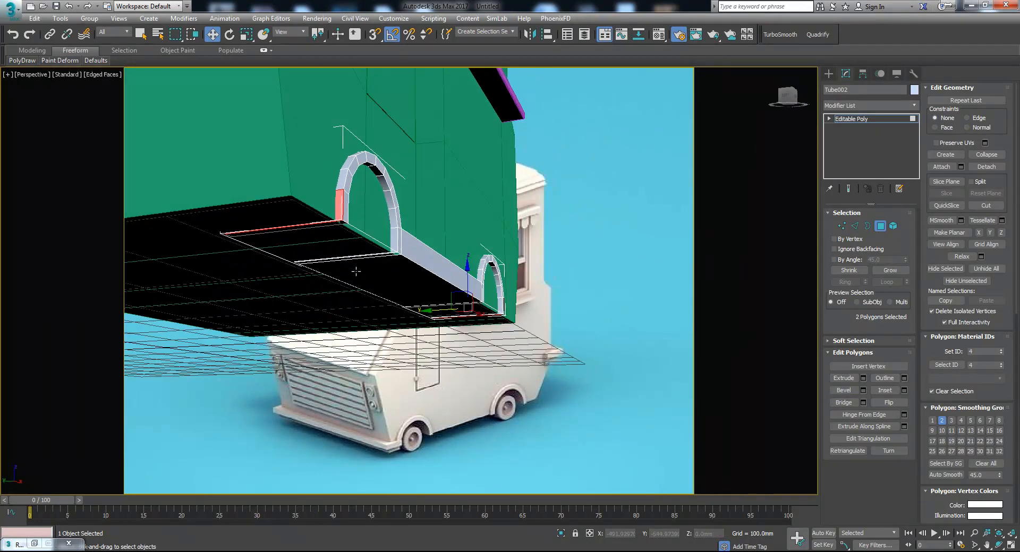
{"action": "left_click", "coordinate": [863, 378]}
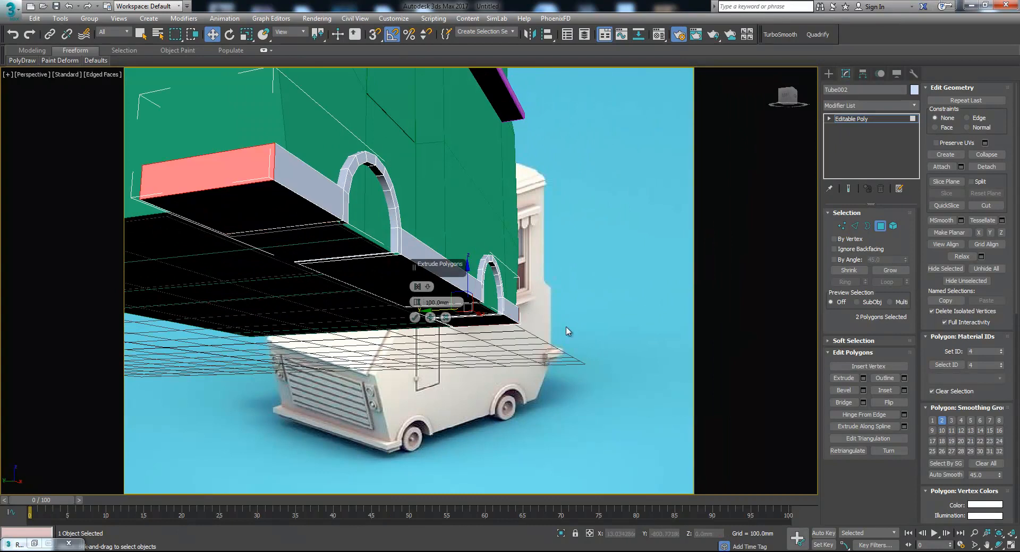
{"action": "left_click", "coordinate": [415, 318]}
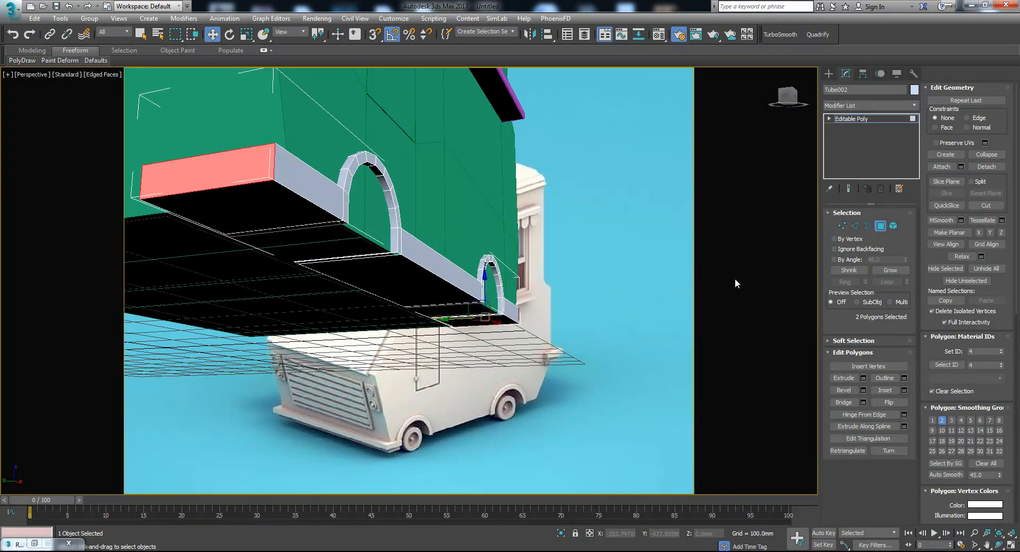
Check the front bumper in the reference image and move the front extension's end vertices forward to about X -732.1 mm.
{"action": "mouse_move", "coordinate": [519, 322]}
{"action": "middle_mouse_down", "text": "alt"}
{"action": "mouse_move", "coordinate": [519, 331]}
{"action": "mouse_move", "coordinate": [526, 325]}
{"action": "middle_mouse_up", "text": "alt"}
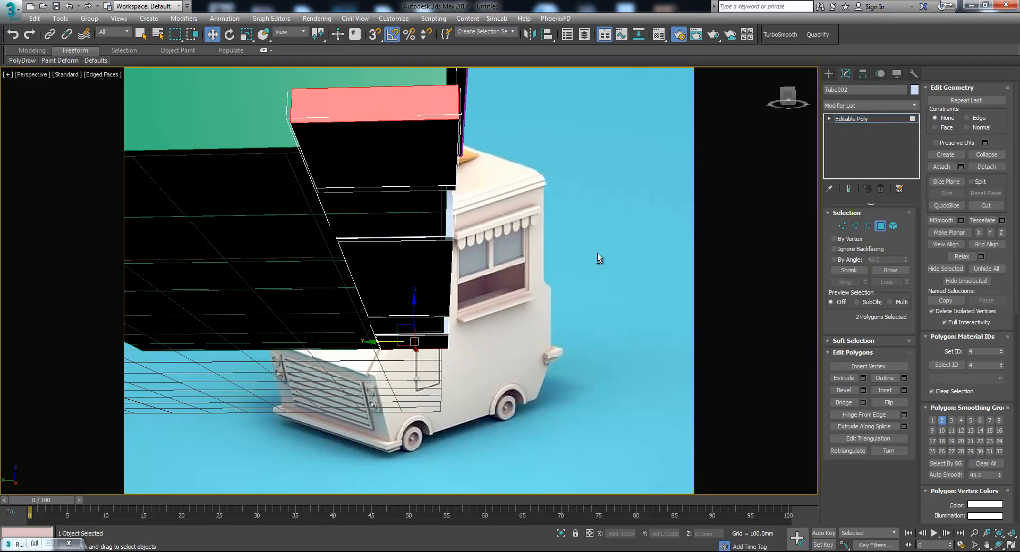
{"action": "key", "text": "alt+w"}
{"action": "middle_click_drag", "start_coordinate": [271, 218], "coordinate": [324, 117]}
{"action": "middle_click_drag", "start_coordinate": [348, 392], "coordinate": [333, 405]}
{"action": "scroll", "coordinate": [334, 405], "scroll_direction": "down", "scroll_amount": 4}
{"action": "middle_click_drag", "start_coordinate": [525, 159], "coordinate": [746, 188]}
{"action": "key", "text": "1"}
{"action": "left_click_drag", "start_coordinate": [479, 171], "coordinate": [579, 210]}
{"action": "scroll", "coordinate": [529, 215], "scroll_direction": "up", "scroll_amount": 2}
{"action": "key", "text": "alt+Tab"}
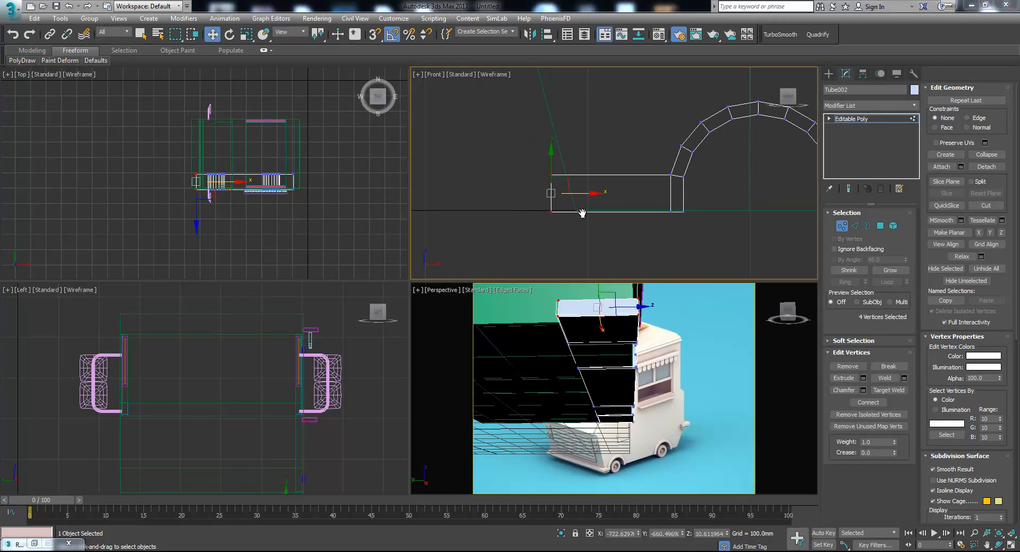
{"action": "left_click_drag", "start_coordinate": [540, 388], "coordinate": [632, 192]}
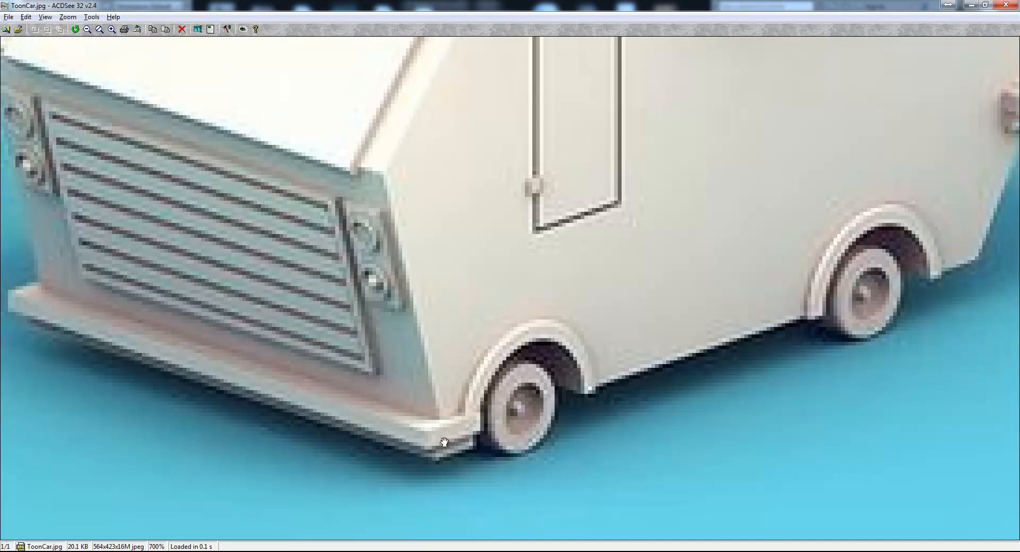
{"action": "key", "text": "alt+Tab"}
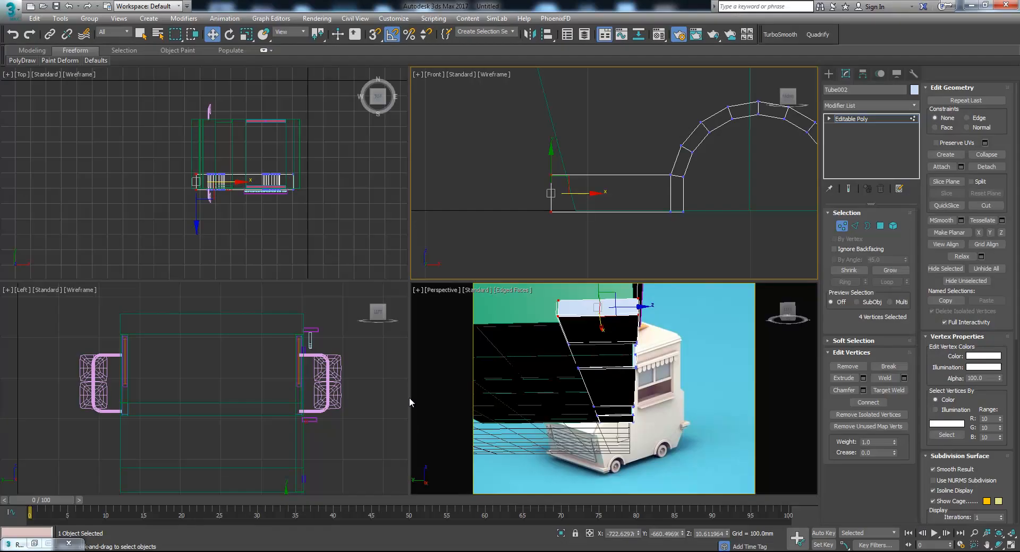
{"action": "left_click_drag", "start_coordinate": [582, 198], "coordinate": [567, 196]}
{"action": "middle_click_drag", "start_coordinate": [637, 351], "coordinate": [615, 424], "text": "alt"}
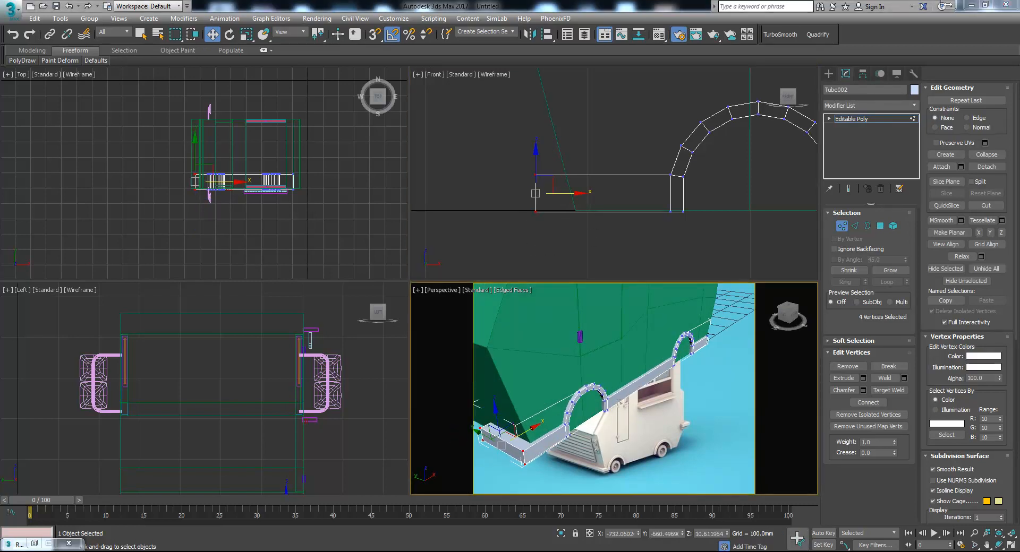
Compare with the reference again and move the same end vertices further forward to about X -741.3 mm.
{"action": "left_click", "coordinate": [799, 551]}
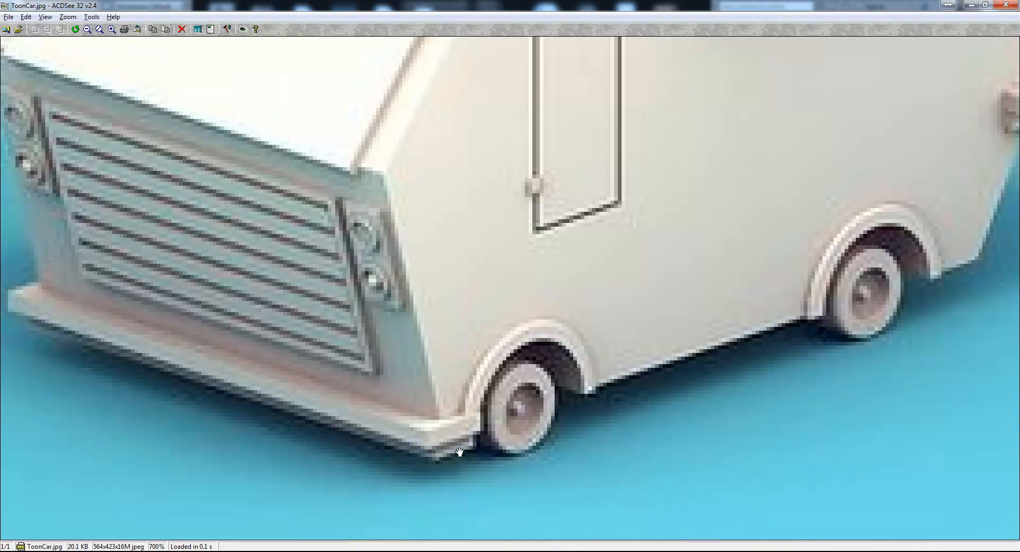
{"action": "key", "text": "alt+Tab"}
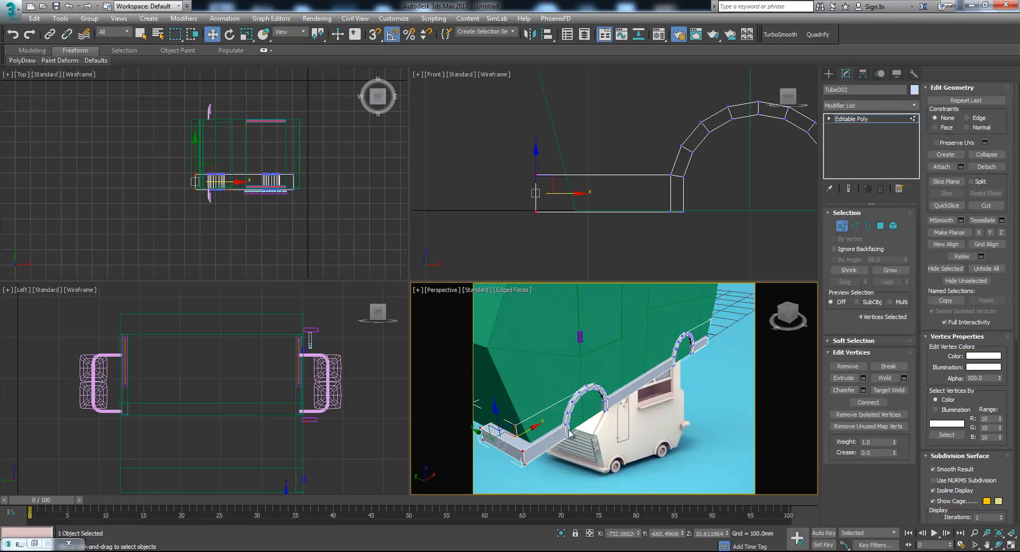
{"action": "left_click_drag", "start_coordinate": [531, 427], "coordinate": [544, 433]}
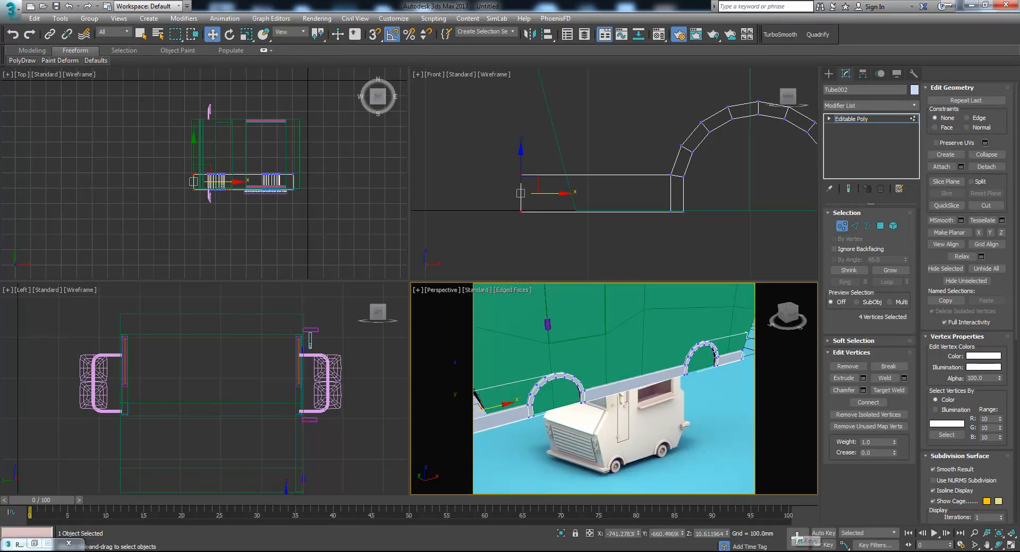
Check the truck's lower side in the reference image and delete the strip polygons between the two arches.
{"action": "key", "text": "alt+Tab"}
{"action": "left_click_drag", "start_coordinate": [747, 423], "coordinate": [625, 410]}
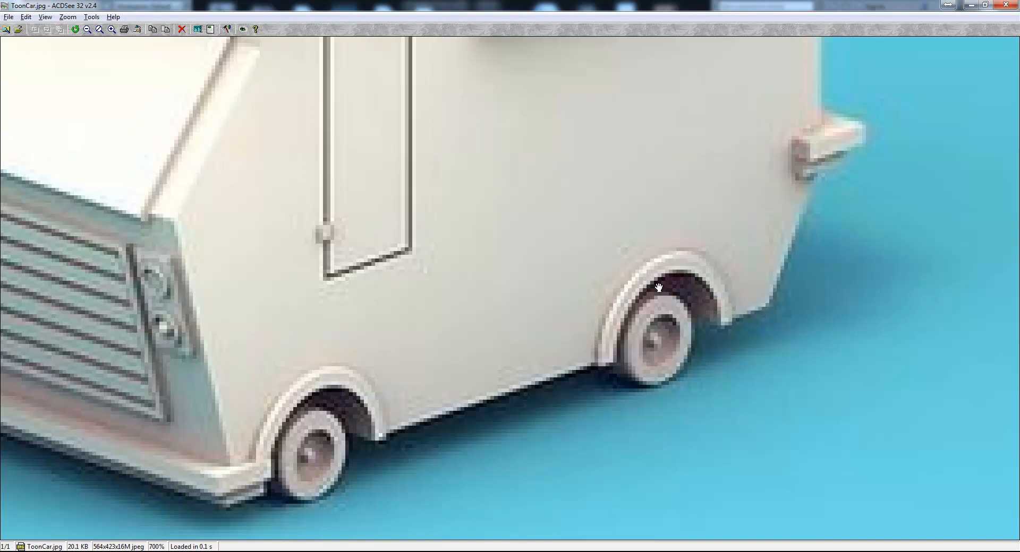
{"action": "key", "text": "alt+Tab"}
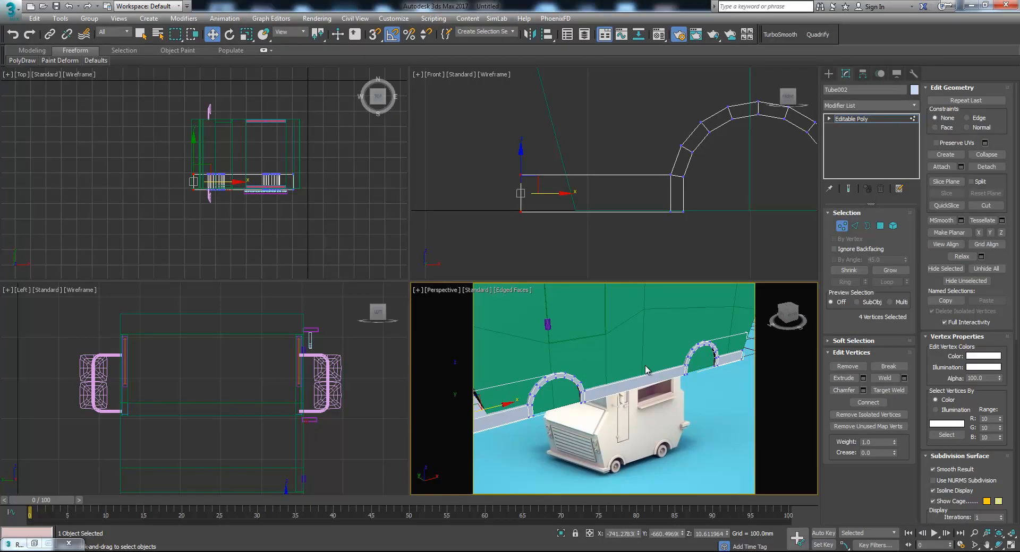
{"action": "middle_click_drag", "start_coordinate": [725, 206], "coordinate": [545, 229]}
{"action": "scroll", "coordinate": [545, 230], "scroll_direction": "down", "scroll_amount": 3}
{"action": "left_click", "coordinate": [879, 226]}
{"action": "left_click", "coordinate": [691, 223]}
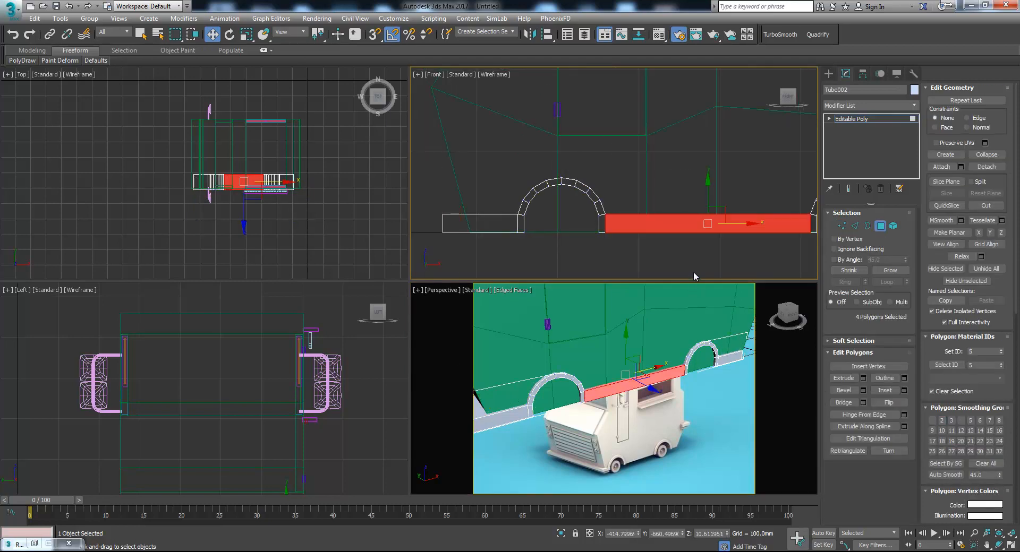
{"action": "key", "text": "Delete"}
{"action": "left_click", "coordinate": [668, 417]}
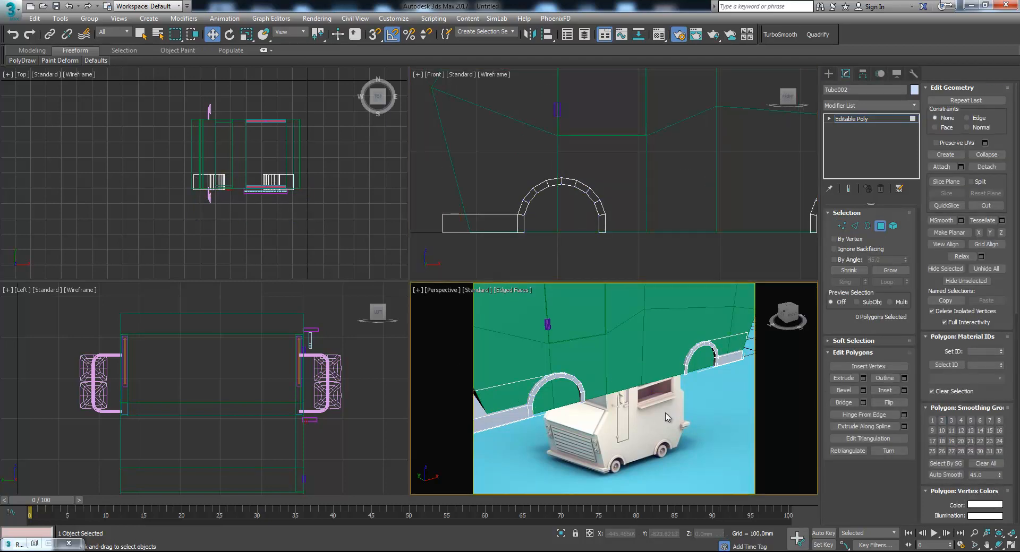
Isolate the wheel arch object and cap the open border on the rear arch's inward-facing leg.
{"action": "key", "text": "alt+w"}
{"action": "middle_click_drag", "start_coordinate": [515, 341], "coordinate": [537, 293], "text": "alt"}
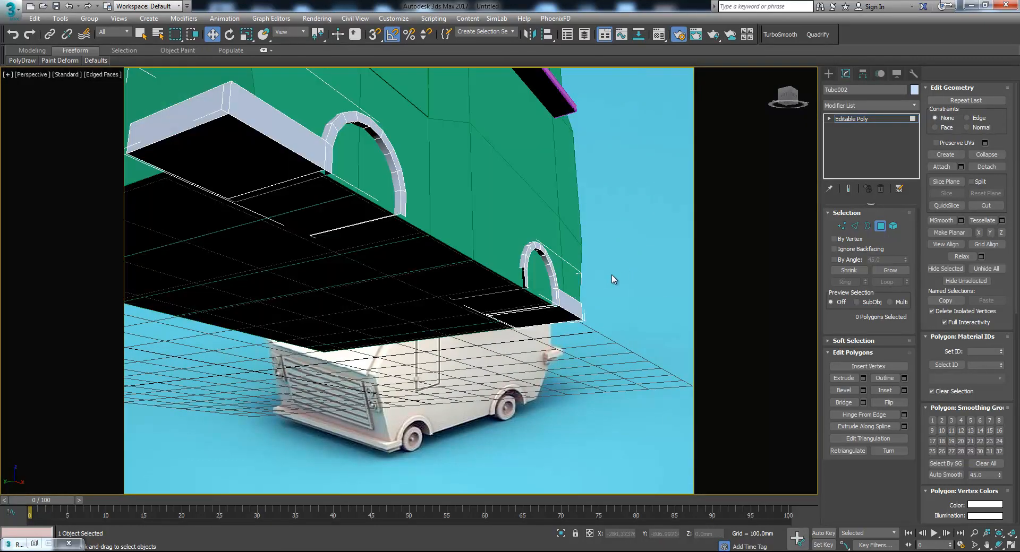
{"action": "right_click", "coordinate": [598, 274]}
{"action": "left_click", "coordinate": [618, 198]}
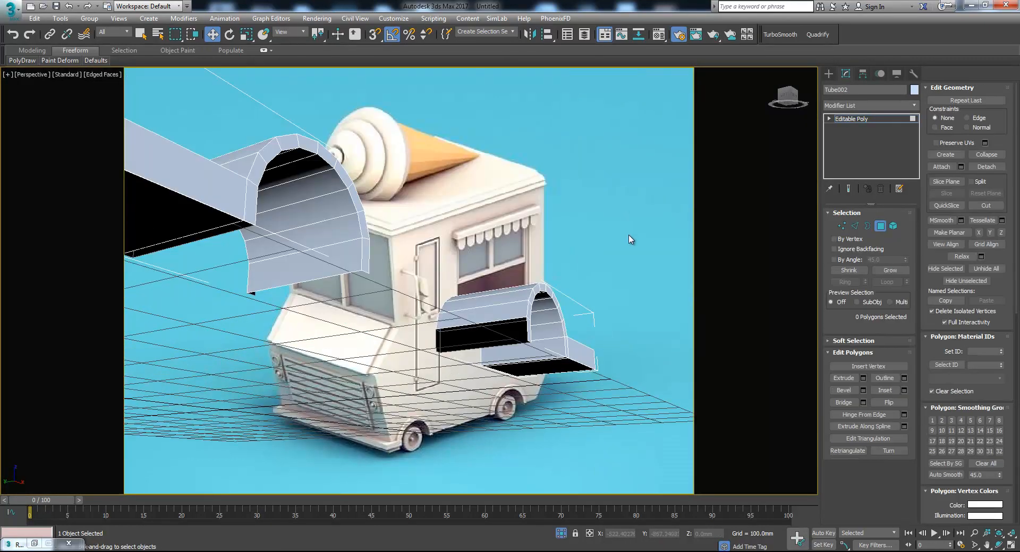
{"action": "left_click", "coordinate": [868, 225]}
{"action": "left_click", "coordinate": [477, 325]}
{"action": "middle_click_drag", "start_coordinate": [502, 322], "coordinate": [554, 336], "text": "alt"}
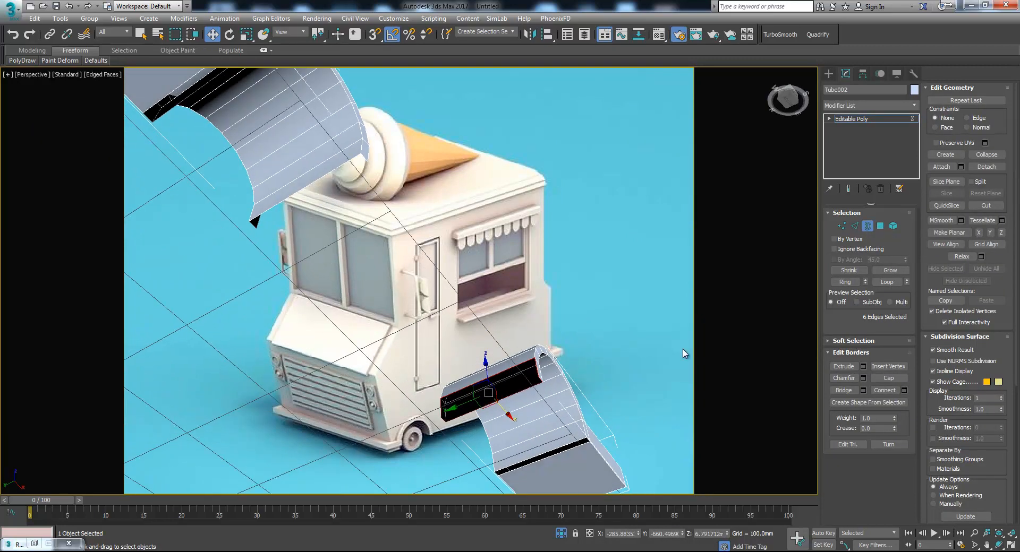
Connect the two bottom vertices across the rear arch's capped opening.
{"action": "key", "text": "1"}
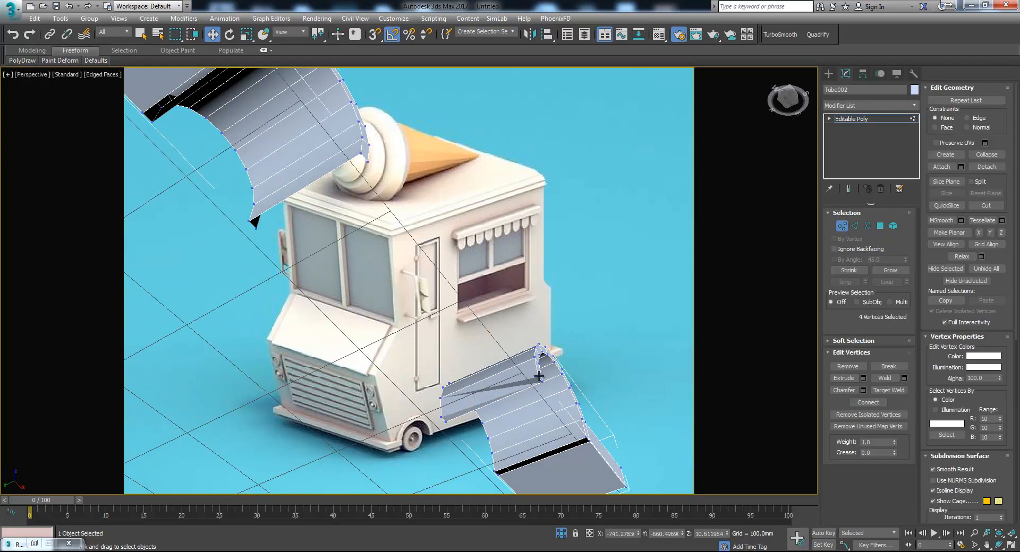
{"action": "left_click", "coordinate": [441, 420]}
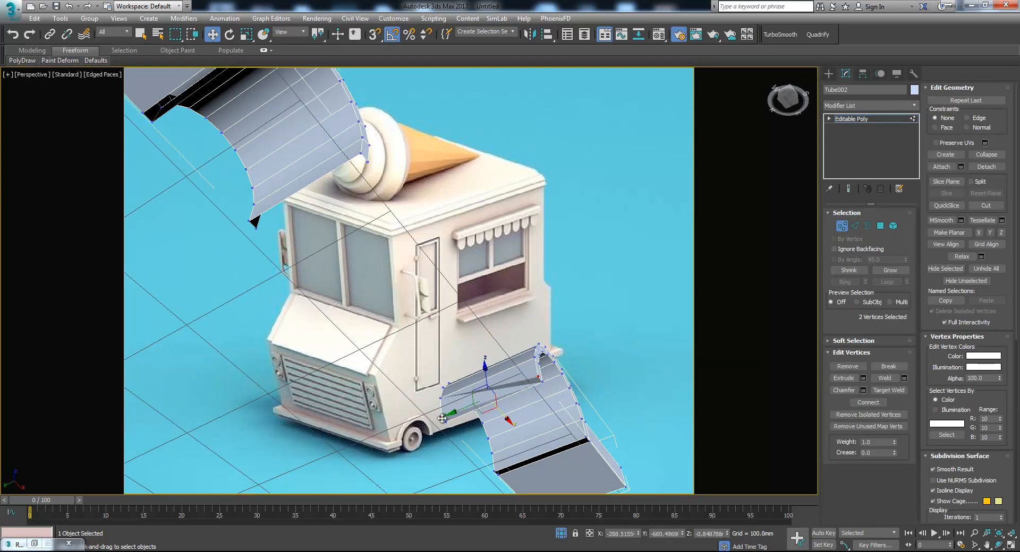
{"action": "left_click", "coordinate": [860, 404]}
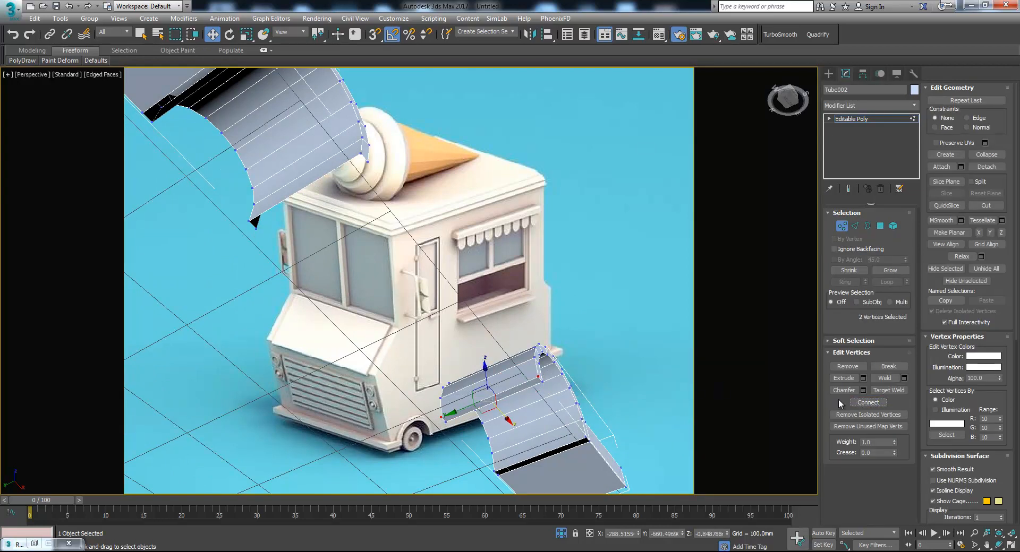
Cap the matching open border on the front arch's leg.
{"action": "mouse_move", "coordinate": [336, 263]}
{"action": "middle_mouse_down", "text": "alt"}
{"action": "mouse_move", "coordinate": [327, 241]}
{"action": "mouse_move", "coordinate": [225, 282]}
{"action": "mouse_move", "coordinate": [269, 263]}
{"action": "mouse_move", "coordinate": [352, 271]}
{"action": "middle_mouse_up", "text": "alt"}
{"action": "key", "text": "3"}
{"action": "left_click", "coordinate": [352, 274]}
{"action": "left_click", "coordinate": [897, 380]}
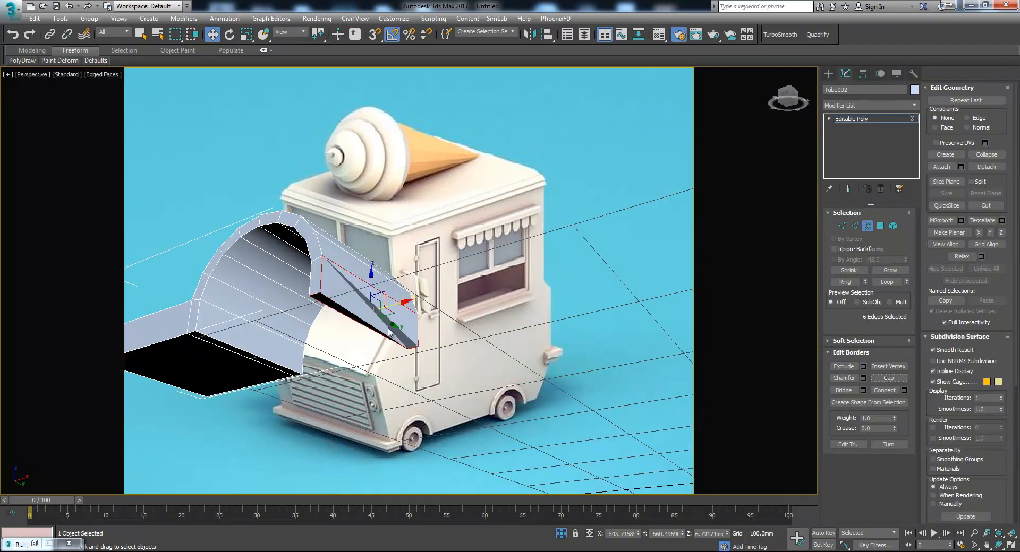
Connect the two bottom vertices across the front arch's cap and end the object's isolation.
{"action": "key", "text": "1"}
{"action": "left_click", "coordinate": [320, 294]}
{"action": "left_click", "coordinate": [418, 346], "text": "ctrl"}
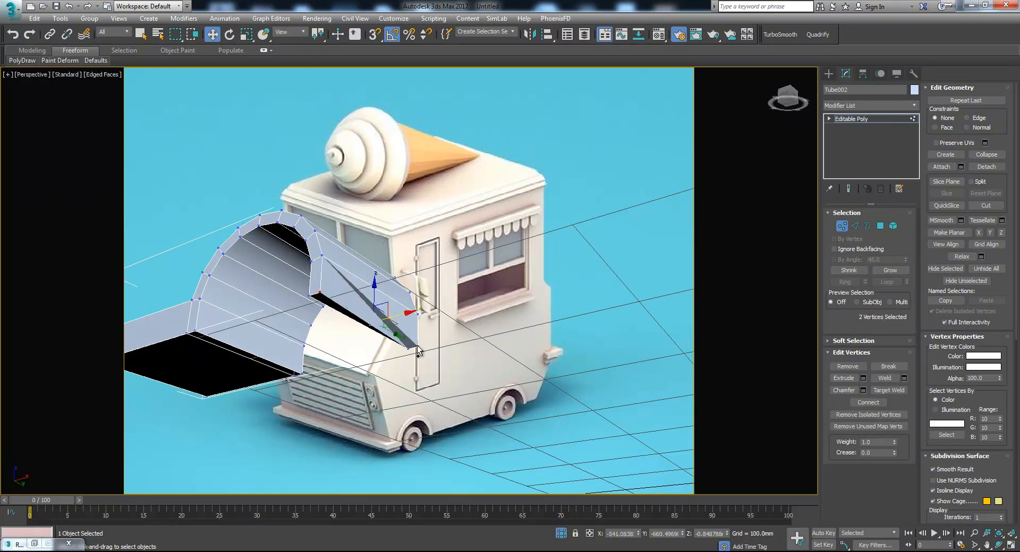
{"action": "middle_click_drag", "start_coordinate": [516, 372], "coordinate": [588, 366], "text": "alt"}
{"action": "left_click", "coordinate": [842, 225]}
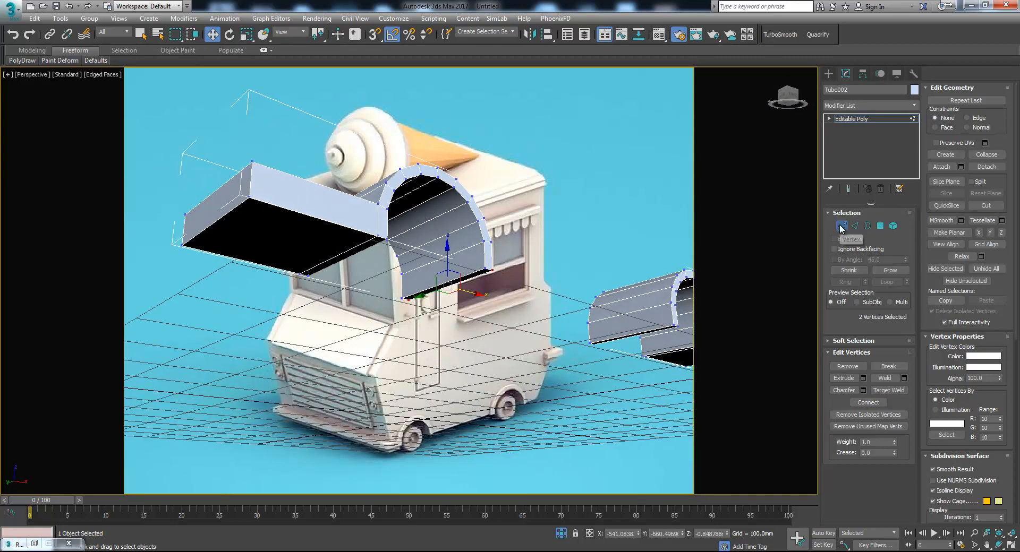
{"action": "right_click", "coordinate": [574, 280]}
{"action": "left_click", "coordinate": [612, 196]}
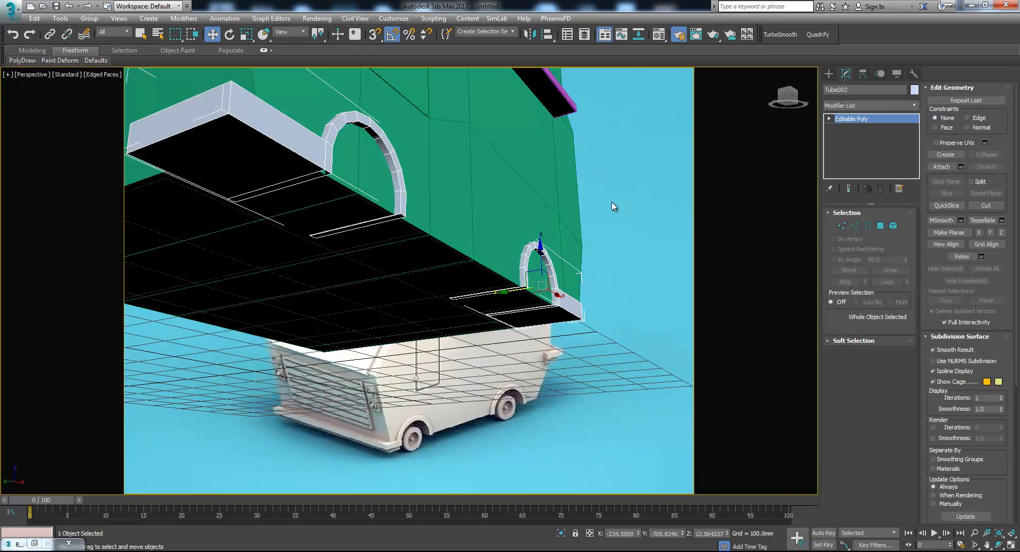
Delete the vertices of the bumper extension behind the rear wheel arch.
{"action": "middle_click_drag", "start_coordinate": [705, 268], "coordinate": [526, 200], "text": "alt"}
{"action": "left_click", "coordinate": [842, 226]}
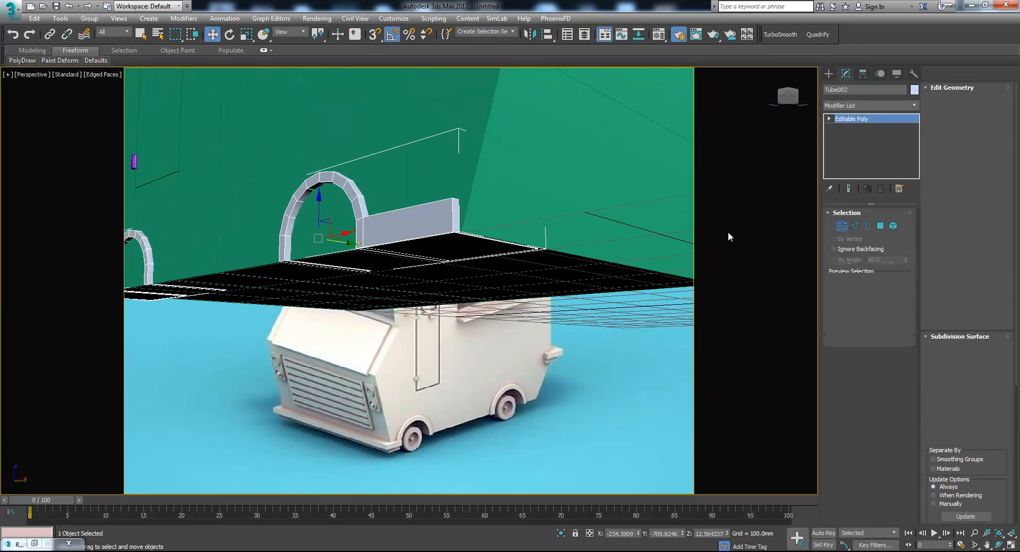
{"action": "middle_click_drag", "start_coordinate": [536, 233], "coordinate": [564, 226], "text": "alt"}
{"action": "left_click_drag", "start_coordinate": [592, 254], "coordinate": [598, 261]}
{"action": "key", "text": "Delete"}
{"action": "scroll", "coordinate": [550, 266], "scroll_direction": "up", "scroll_amount": 2}
{"action": "middle_click_drag", "start_coordinate": [550, 269], "coordinate": [468, 272]}
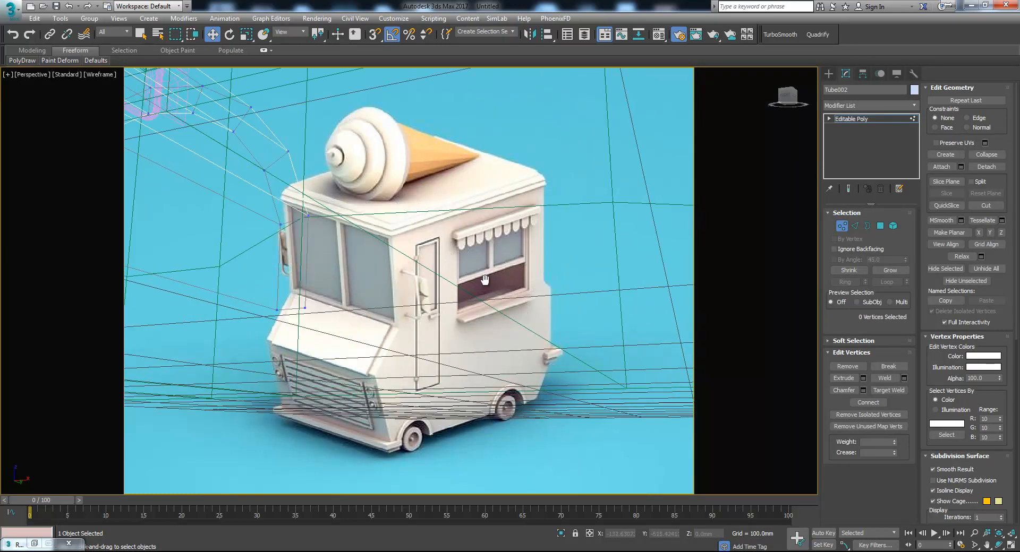
Cap the open border on the rear arch's rear-facing leg, where the bumper extension was removed.
{"action": "key", "text": "F3"}
{"action": "left_click", "coordinate": [856, 227]}
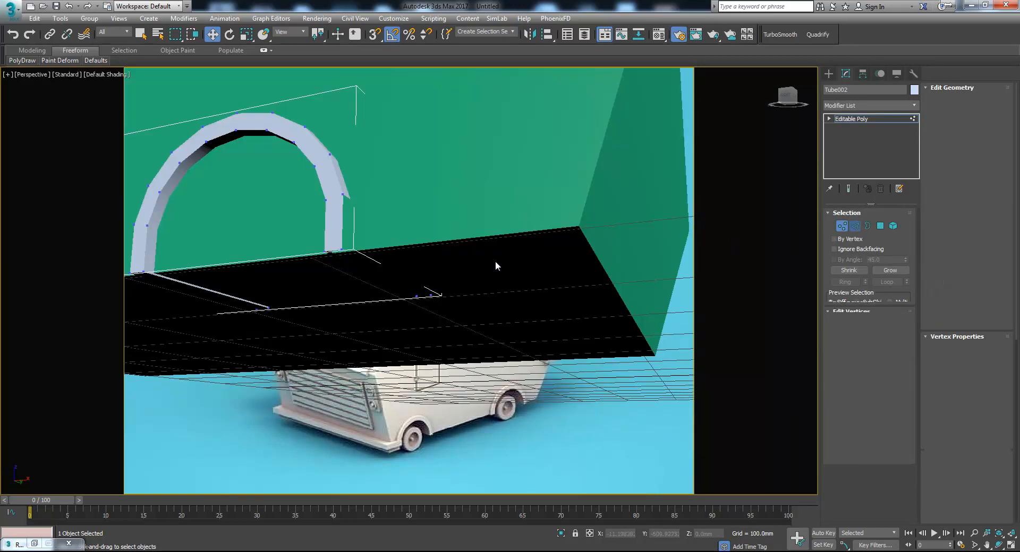
{"action": "left_click", "coordinate": [335, 251]}
{"action": "key", "text": "F4"}
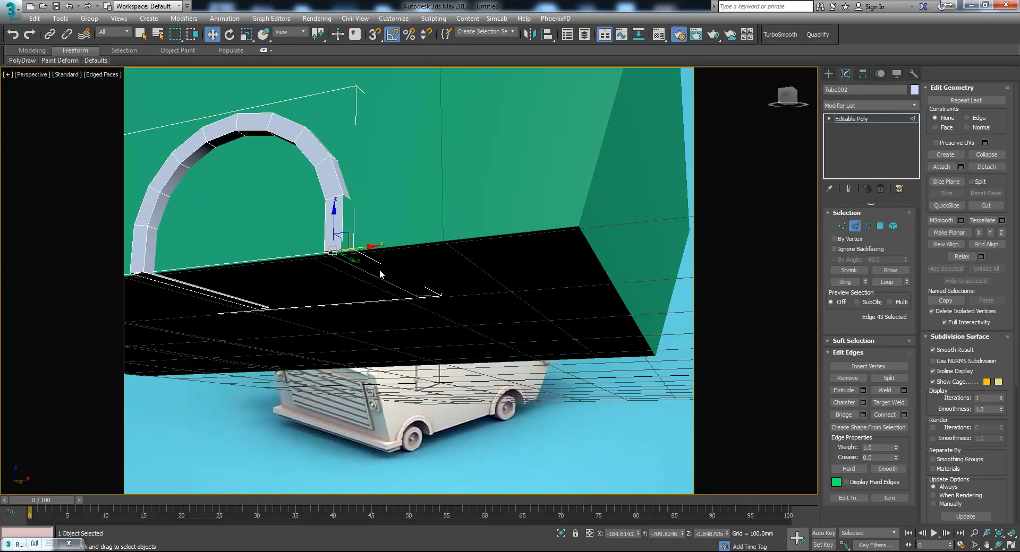
{"action": "left_click", "coordinate": [423, 296], "text": "ctrl"}
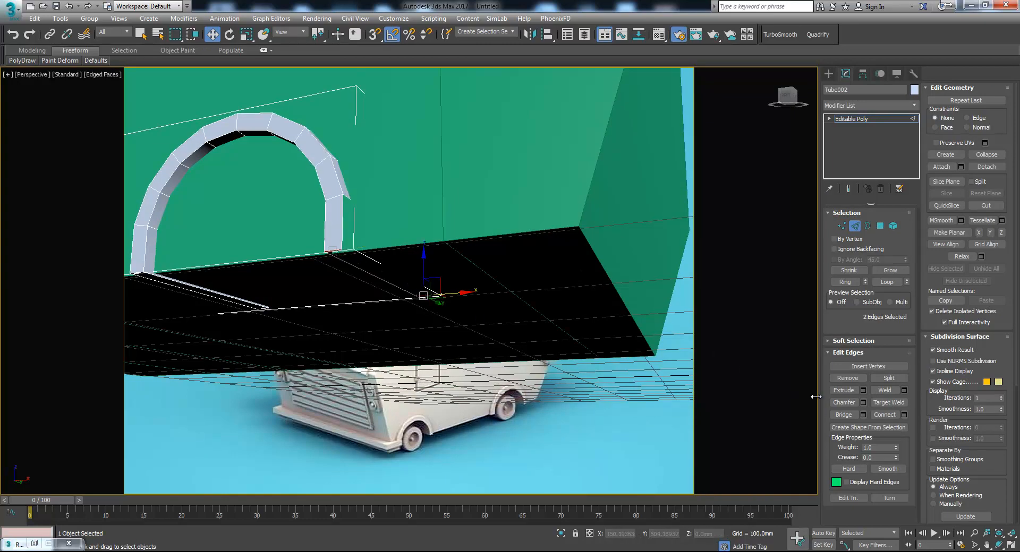
{"action": "left_click", "coordinate": [867, 226]}
{"action": "key", "text": "F3"}
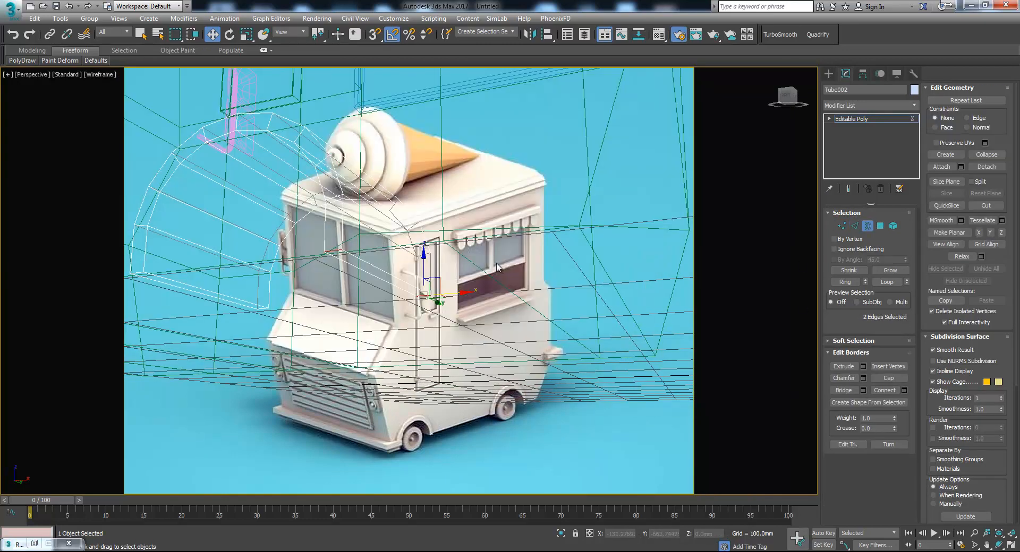
{"action": "key", "text": "F3"}
{"action": "left_click", "coordinate": [344, 218], "text": "ctrl"}
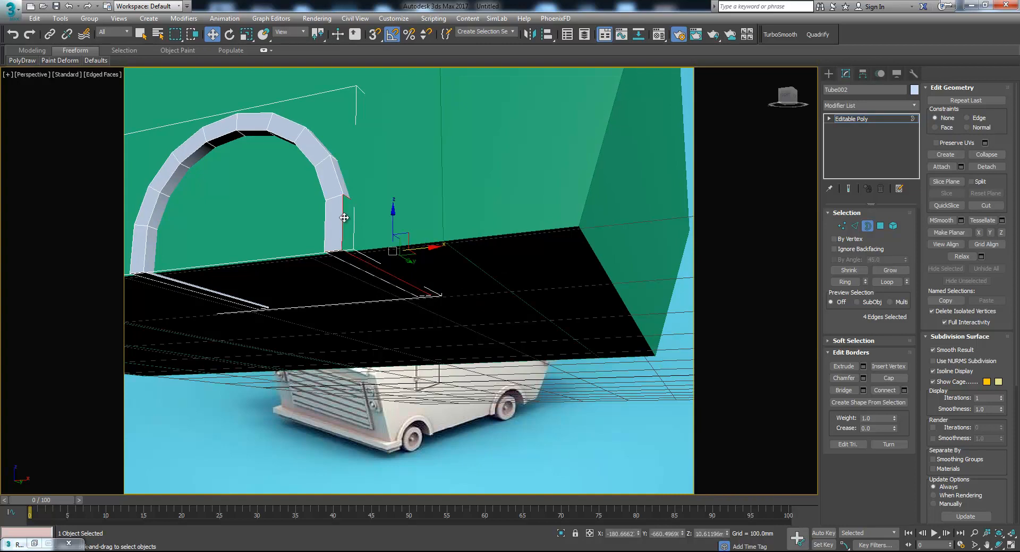
{"action": "left_click", "coordinate": [892, 389]}
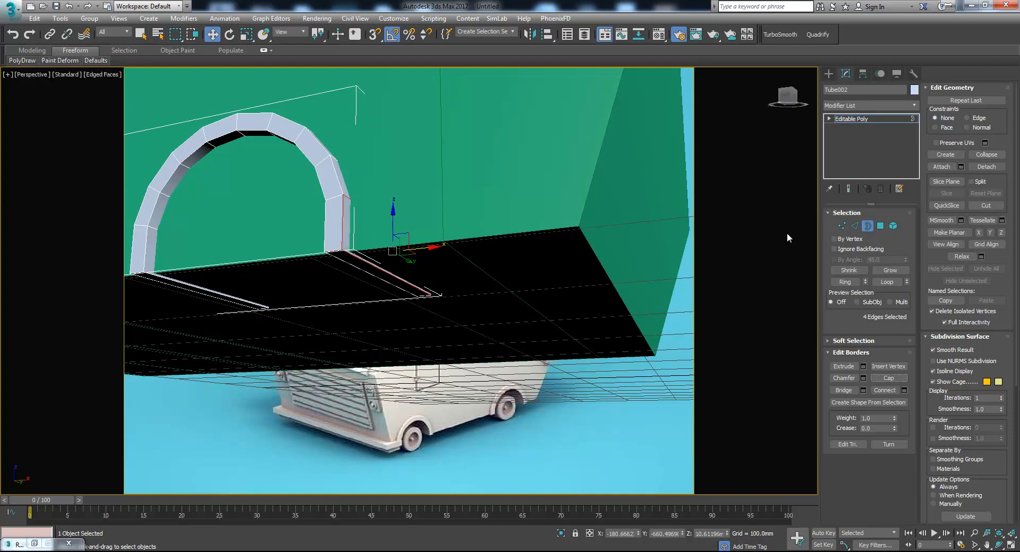
Stretch the wheel arches and front bumper across the truck's full width by moving their inner-side vertices to the opposite side.
{"action": "left_click", "coordinate": [843, 227]}
{"action": "scroll", "coordinate": [409, 312], "scroll_direction": "down", "scroll_amount": 10}
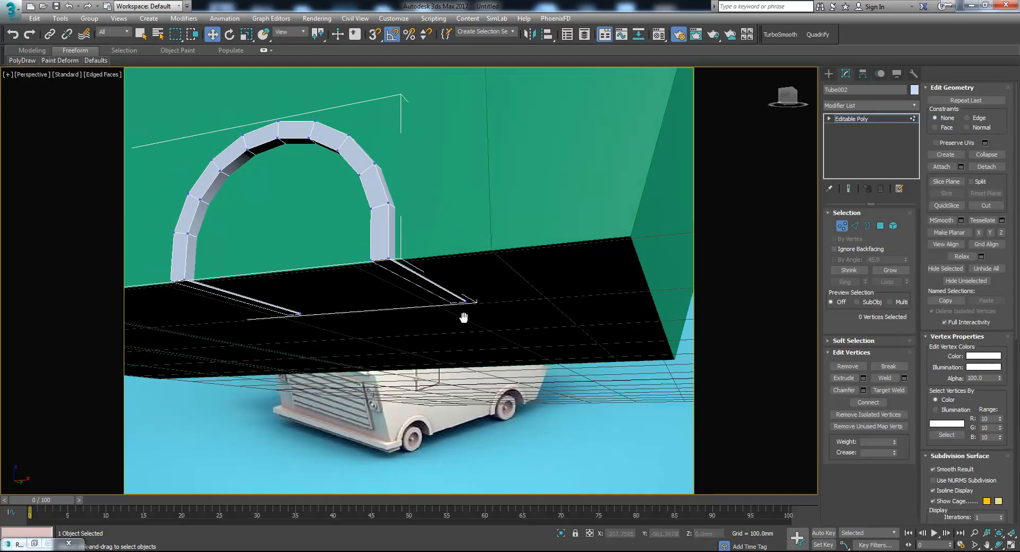
{"action": "middle_click_drag", "start_coordinate": [413, 319], "coordinate": [489, 278], "text": "alt"}
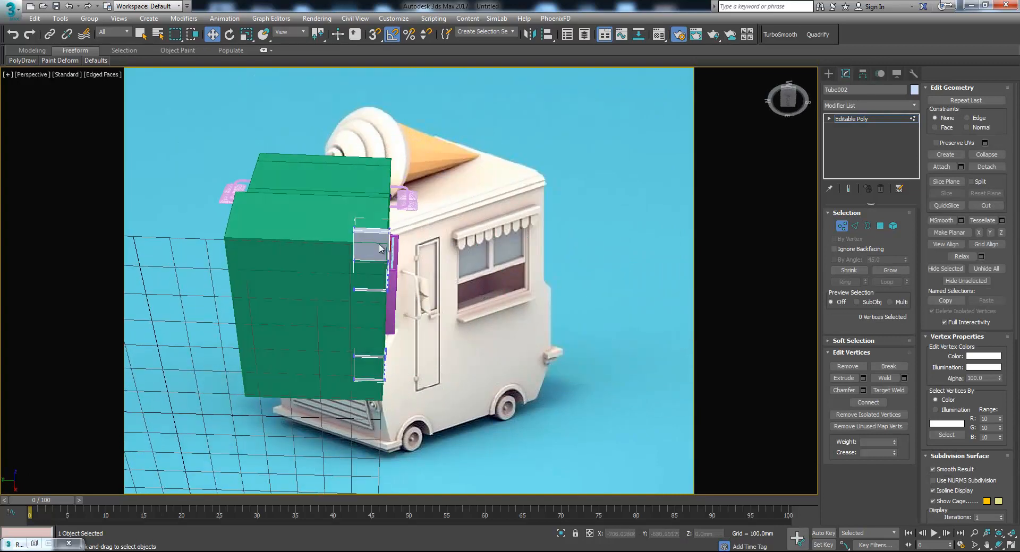
{"action": "key", "text": "F3"}
{"action": "left_click_drag", "start_coordinate": [352, 336], "coordinate": [365, 400]}
{"action": "key", "text": "F3"}
{"action": "left_click_drag", "start_coordinate": [321, 312], "coordinate": [205, 331]}
{"action": "middle_click_drag", "start_coordinate": [206, 332], "coordinate": [430, 344], "text": "alt"}
{"action": "scroll", "coordinate": [360, 292], "scroll_direction": "up", "scroll_amount": 5}
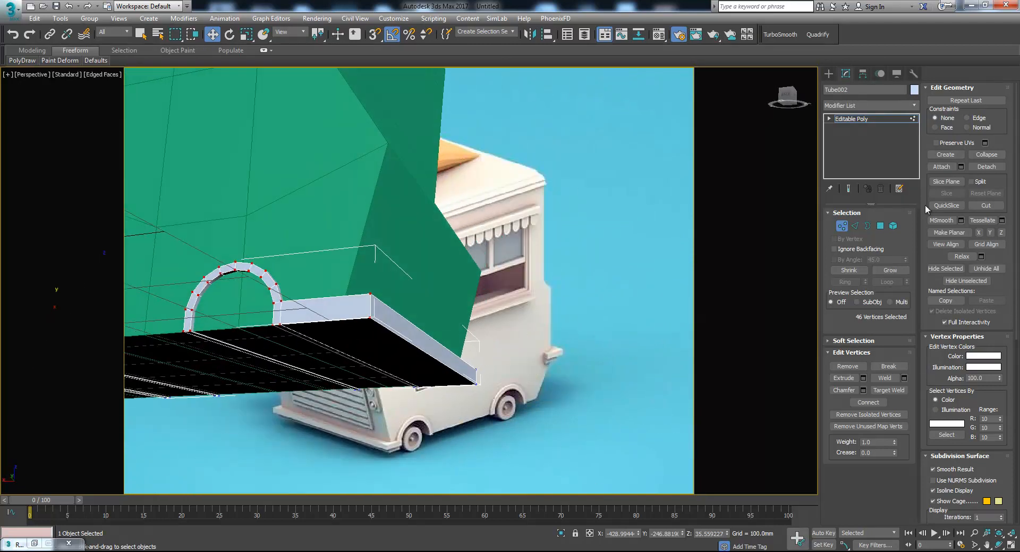
Cap the open border on the underside between the front bumper and the front wheel arch's leg.
{"action": "left_click", "coordinate": [880, 226]}
{"action": "left_click", "coordinate": [339, 340]}
{"action": "middle_click_drag", "start_coordinate": [339, 340], "coordinate": [348, 321], "text": "alt"}
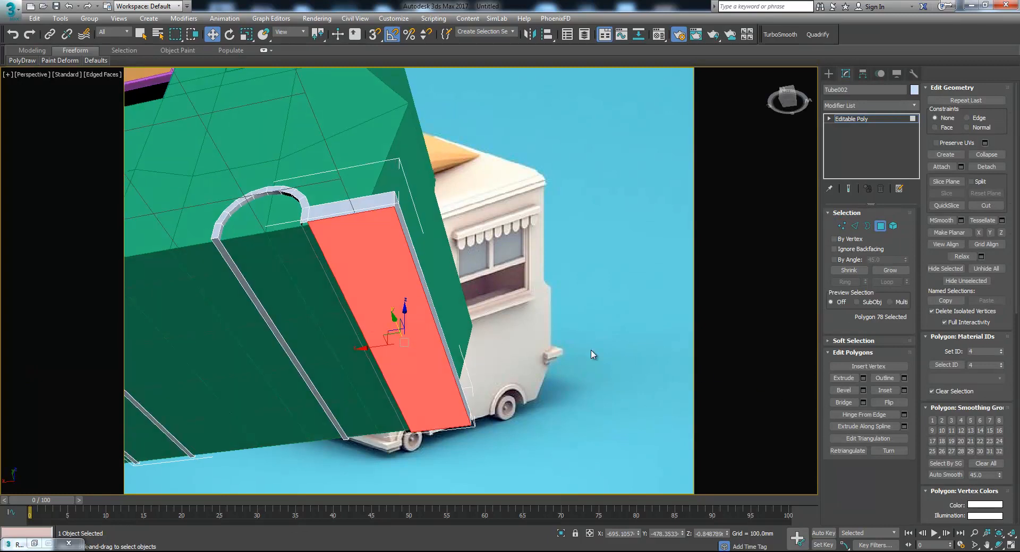
{"action": "scroll", "coordinate": [342, 278], "scroll_direction": "up", "scroll_amount": 4}
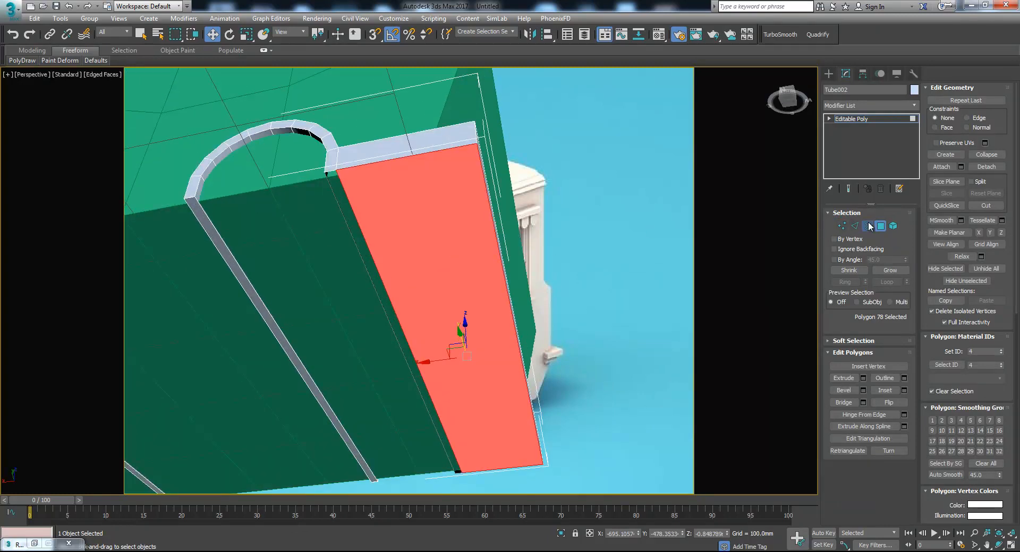
{"action": "left_click", "coordinate": [868, 226]}
{"action": "left_click", "coordinate": [344, 194]}
{"action": "left_click", "coordinate": [879, 377]}
Inset the front bumper's large underside polygon by 10 mm.
{"action": "left_click", "coordinate": [880, 227]}
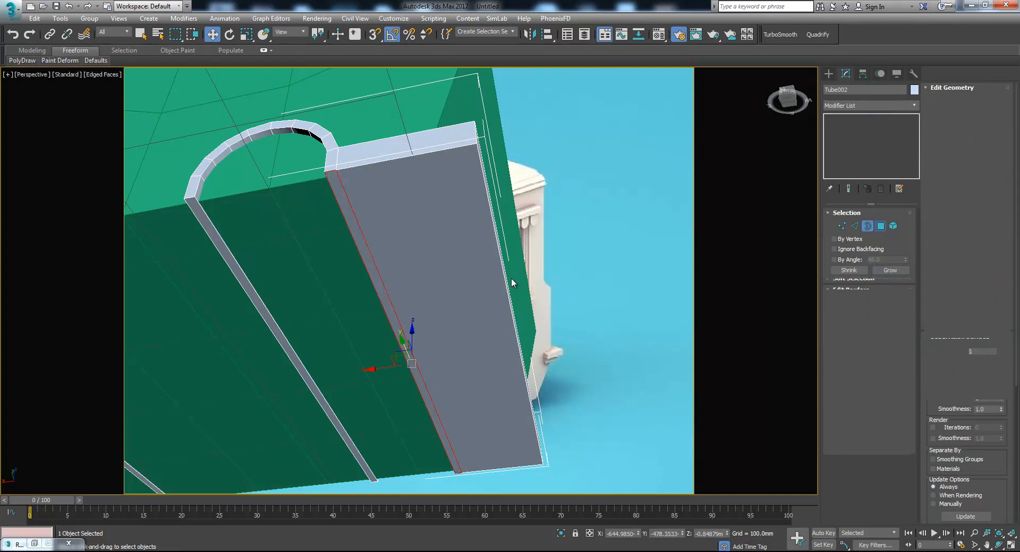
{"action": "left_click", "coordinate": [410, 269]}
{"action": "left_click", "coordinate": [905, 391]}
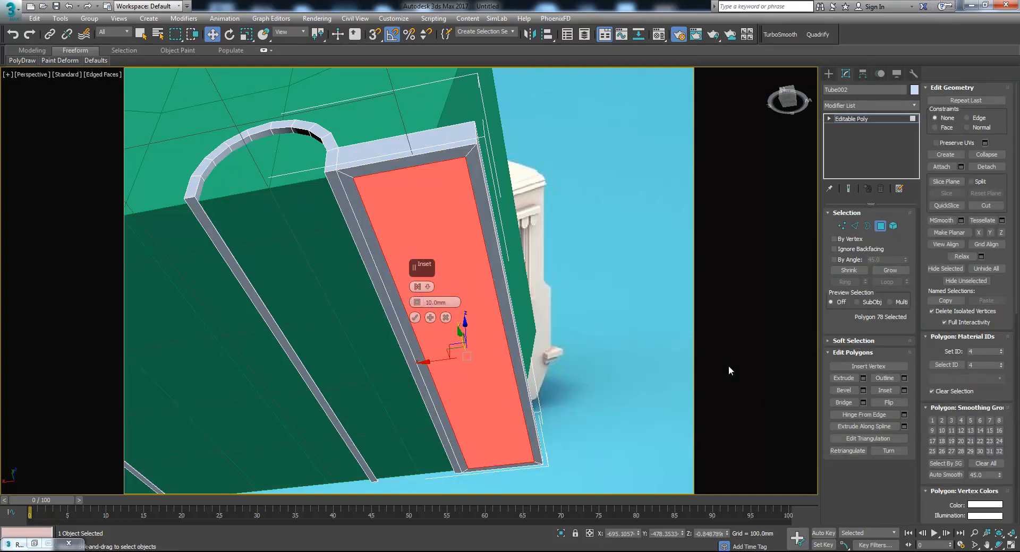
{"action": "left_click", "coordinate": [420, 322]}
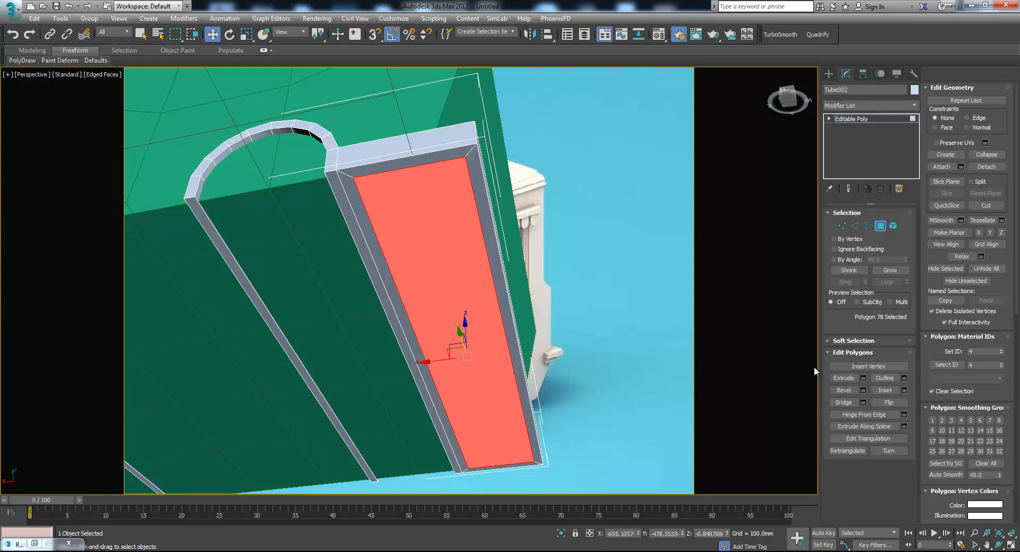
Extrude the inset underside polygon downward, and raise it to leave a shallow block beneath the front bumper.
{"action": "left_click", "coordinate": [863, 378]}
{"action": "left_click", "coordinate": [415, 318]}
{"action": "middle_click_drag", "start_coordinate": [457, 336], "coordinate": [409, 367], "text": "alt"}
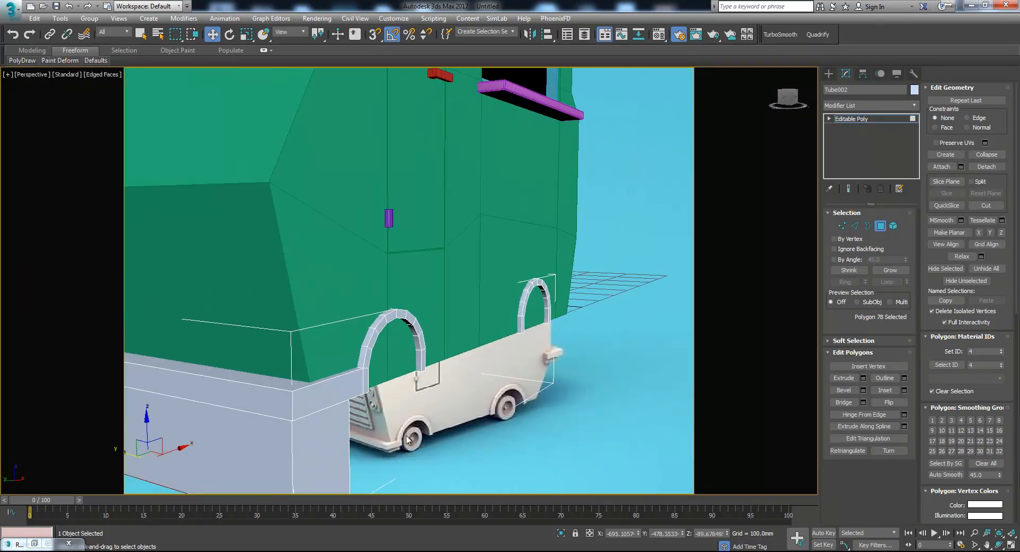
{"action": "middle_click_drag", "start_coordinate": [300, 442], "coordinate": [344, 404]}
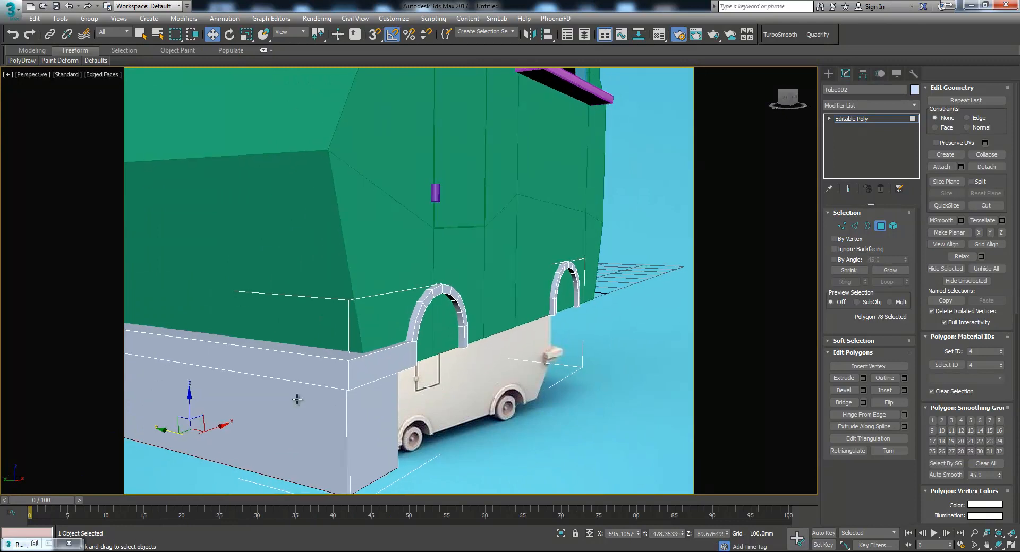
{"action": "left_click_drag", "start_coordinate": [191, 404], "coordinate": [207, 327]}
{"action": "middle_click_drag", "start_coordinate": [333, 362], "coordinate": [321, 357], "text": "alt"}
In the front view, raise the bottom vertices of the front bumper and all wheel arch legs by about 7 mm.
{"action": "key", "text": "alt+w"}
{"action": "middle_click_drag", "start_coordinate": [495, 253], "coordinate": [551, 235]}
{"action": "scroll", "coordinate": [550, 235], "scroll_direction": "up", "scroll_amount": 2}
{"action": "key", "text": "1"}
{"action": "left_click_drag", "start_coordinate": [461, 207], "coordinate": [738, 250]}
{"action": "scroll", "coordinate": [738, 251], "scroll_direction": "down", "scroll_amount": 3}
{"action": "middle_click_drag", "start_coordinate": [767, 241], "coordinate": [574, 215]}
{"action": "left_click_drag", "start_coordinate": [590, 215], "coordinate": [691, 225], "text": "ctrl"}
{"action": "scroll", "coordinate": [636, 201], "scroll_direction": "up", "scroll_amount": 4}
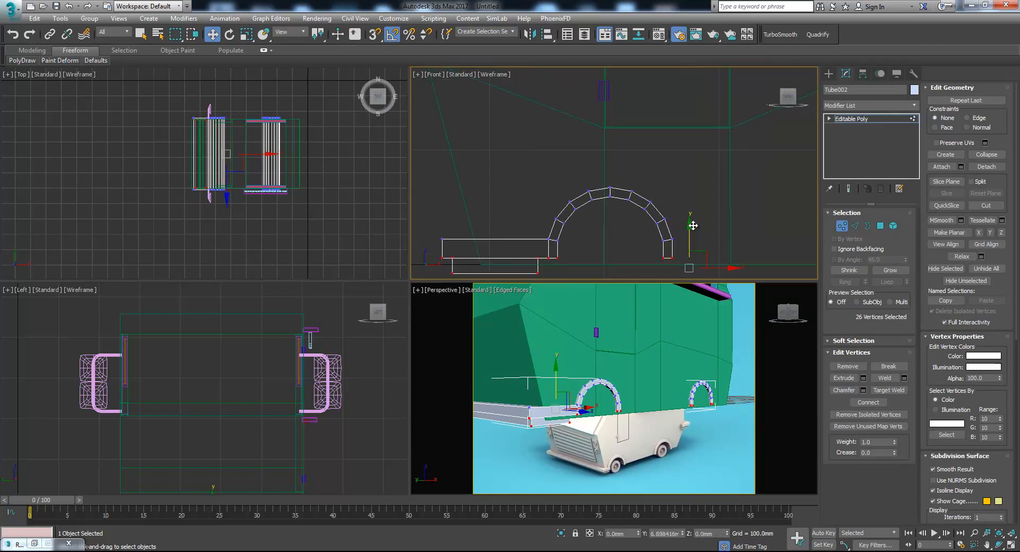
Lower the whole wheel arch and bumper object until the arch legs meet the truck body's bottom edge, and deselect it.
{"action": "left_click", "coordinate": [893, 226]}
{"action": "scroll", "coordinate": [677, 209], "scroll_direction": "down", "scroll_amount": 2}
{"action": "scroll", "coordinate": [514, 205], "scroll_direction": "up", "scroll_amount": 3}
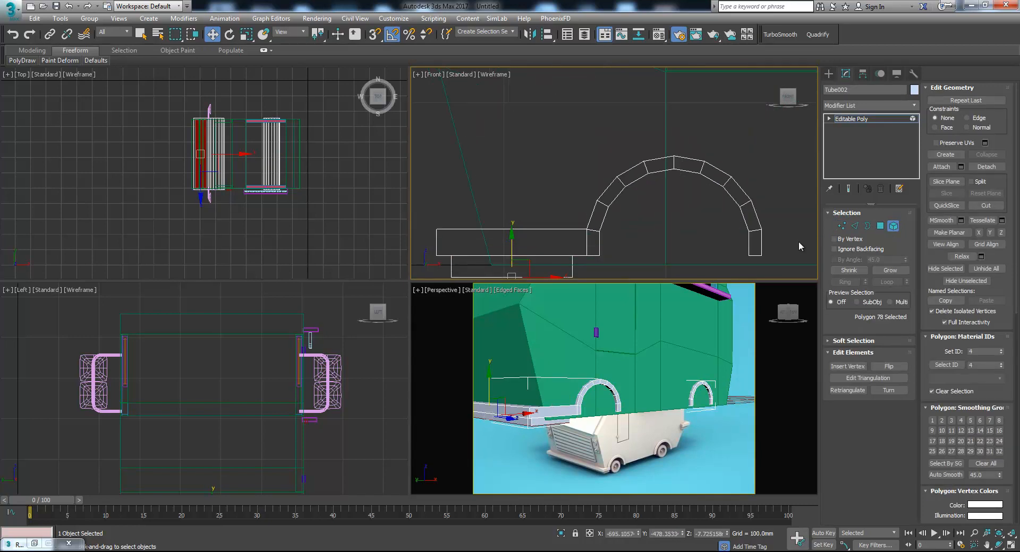
{"action": "left_click", "coordinate": [892, 226]}
{"action": "scroll", "coordinate": [631, 239], "scroll_direction": "down", "scroll_amount": 2}
{"action": "middle_click_drag", "start_coordinate": [688, 237], "coordinate": [605, 234]}
{"action": "scroll", "coordinate": [709, 234], "scroll_direction": "down", "scroll_amount": 3}
{"action": "middle_click_drag", "start_coordinate": [710, 234], "coordinate": [579, 236]}
{"action": "scroll", "coordinate": [759, 235], "scroll_direction": "up", "scroll_amount": 3}
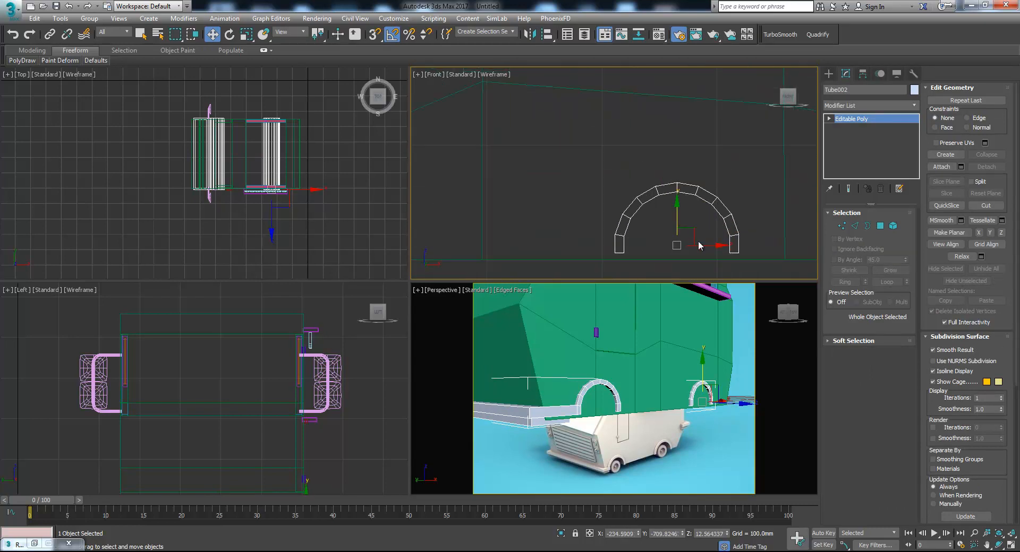
{"action": "left_click_drag", "start_coordinate": [680, 215], "coordinate": [680, 222]}
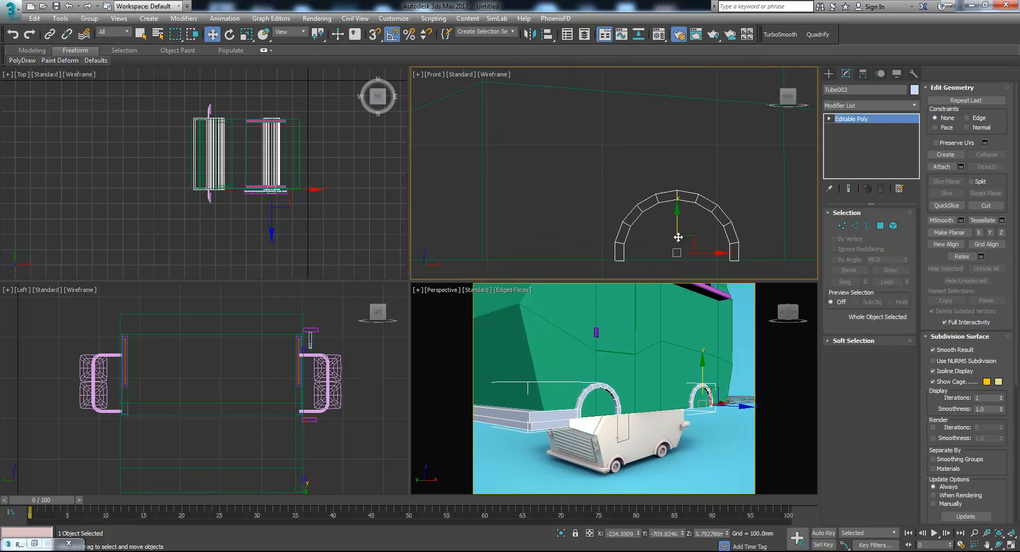
{"action": "left_click", "coordinate": [757, 270]}
{"action": "scroll", "coordinate": [756, 269], "scroll_direction": "down", "scroll_amount": 2}
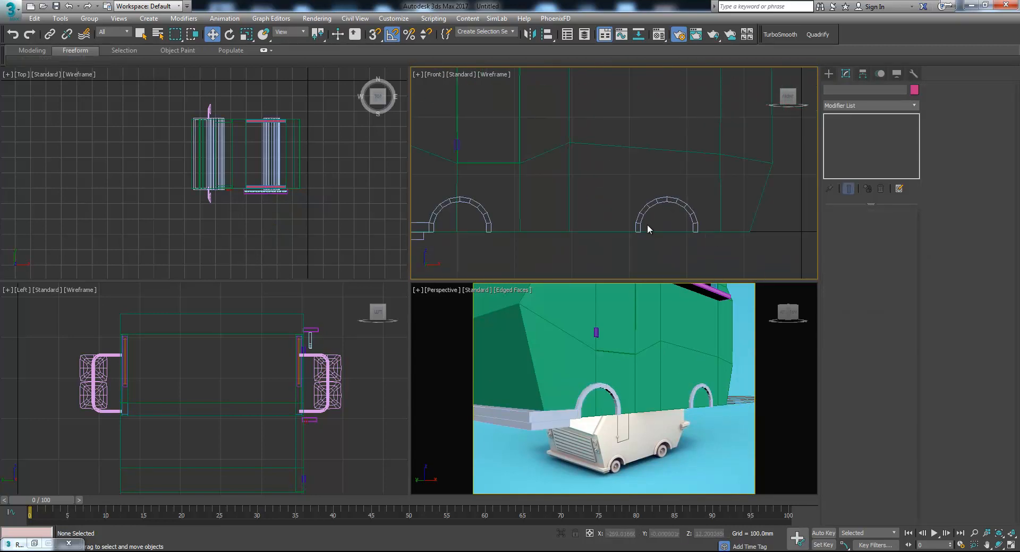
Move the truck body's two bottom vertices inside the front wheel arch about 72 mm toward the front bumper.
{"action": "left_click", "coordinate": [667, 232]}
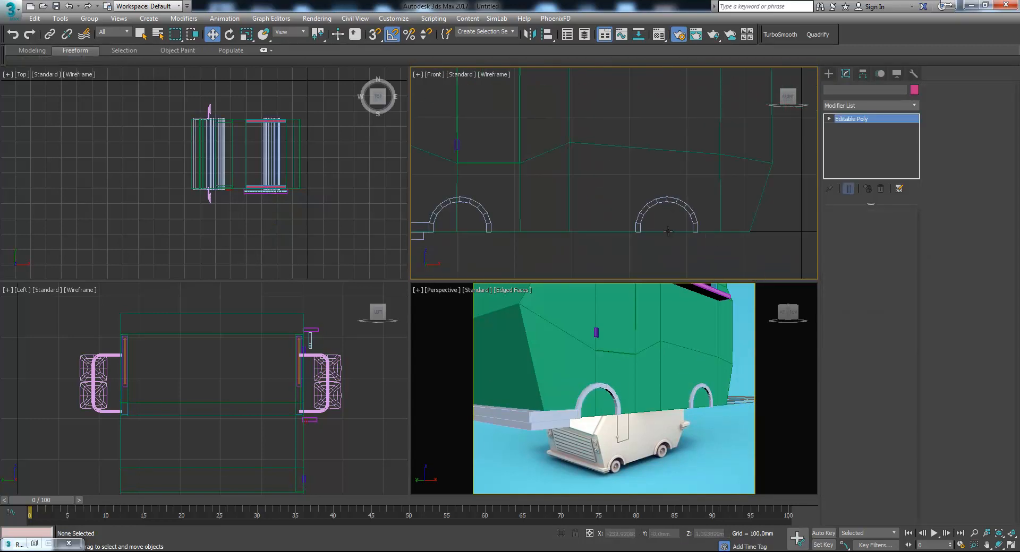
{"action": "middle_click_drag", "start_coordinate": [610, 238], "coordinate": [683, 203]}
{"action": "scroll", "coordinate": [558, 206], "scroll_direction": "up", "scroll_amount": 3}
{"action": "scroll", "coordinate": [557, 207], "scroll_direction": "down", "scroll_amount": 3}
{"action": "middle_click_drag", "start_coordinate": [558, 206], "coordinate": [597, 233]}
{"action": "key", "text": "1"}
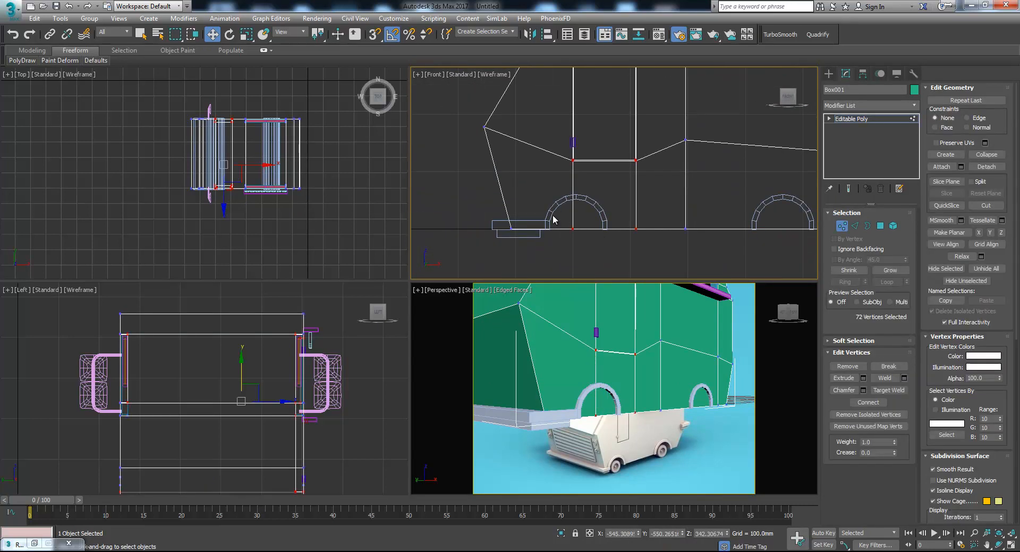
{"action": "left_click_drag", "start_coordinate": [599, 229], "coordinate": [557, 223]}
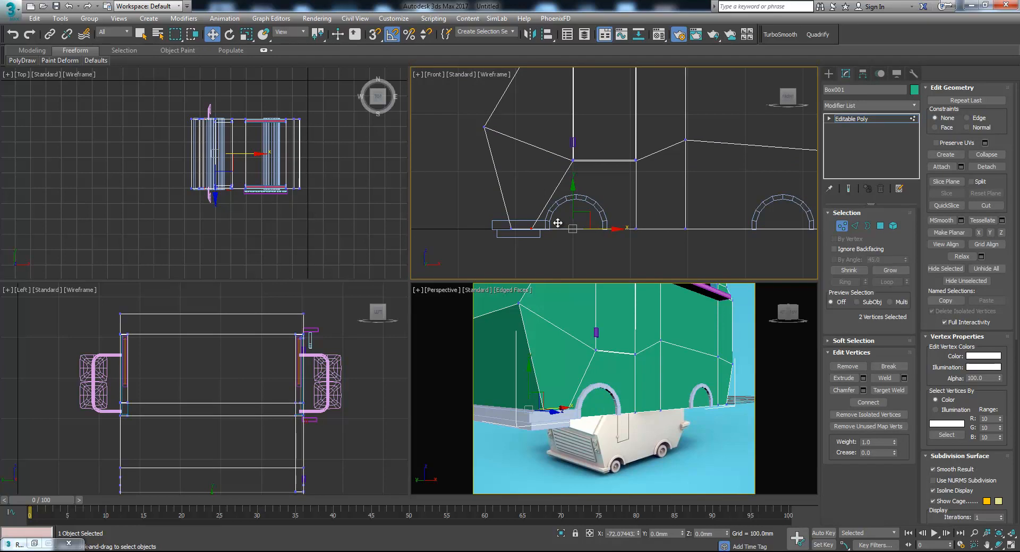
Connect the body's bottom edges spanning the front and rear wheel arches with 1 segment.
{"action": "left_click", "coordinate": [855, 226]}
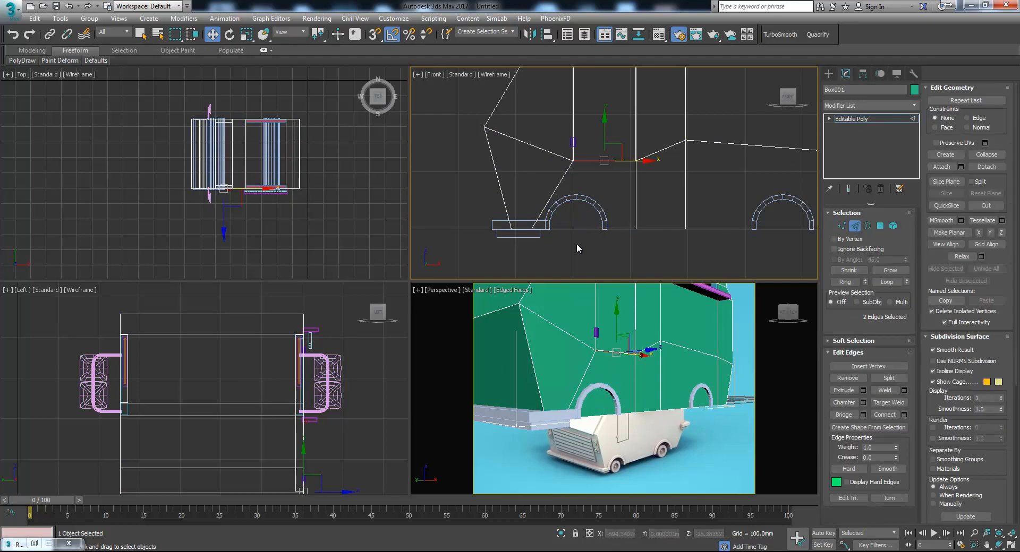
{"action": "left_click", "coordinate": [579, 229]}
{"action": "middle_click_drag", "start_coordinate": [712, 252], "coordinate": [658, 243]}
{"action": "left_click", "coordinate": [706, 222], "text": "ctrl"}
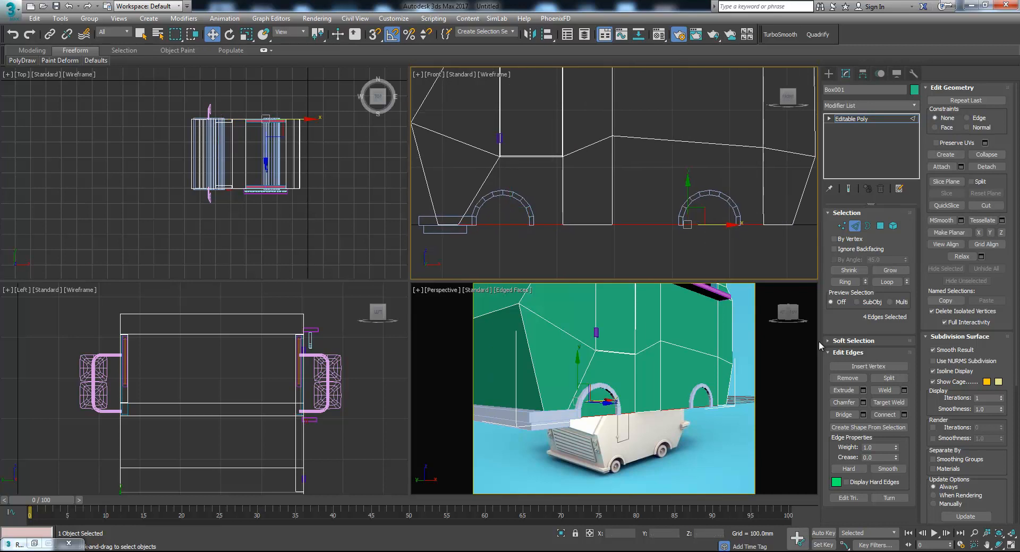
{"action": "left_click", "coordinate": [904, 415]}
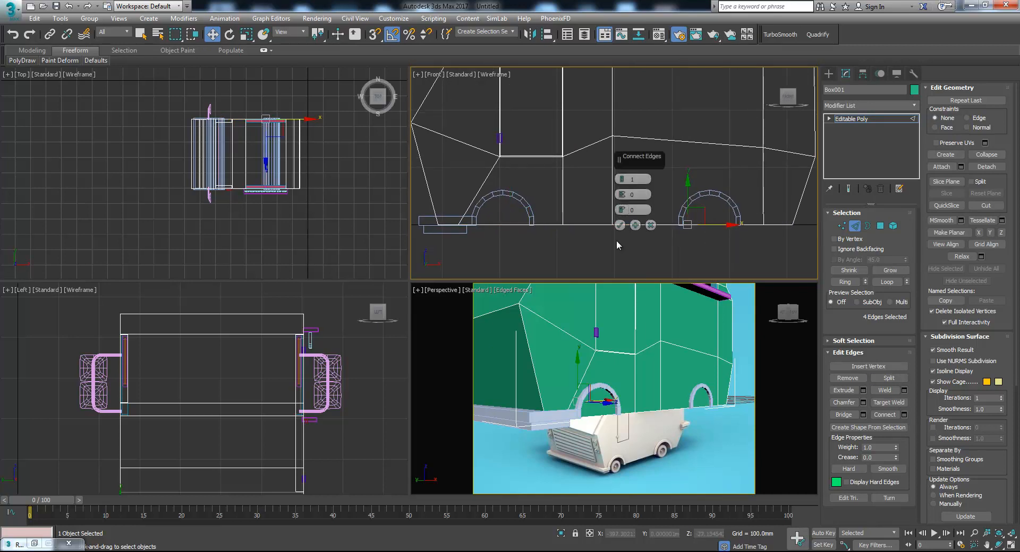
{"action": "left_click", "coordinate": [619, 225]}
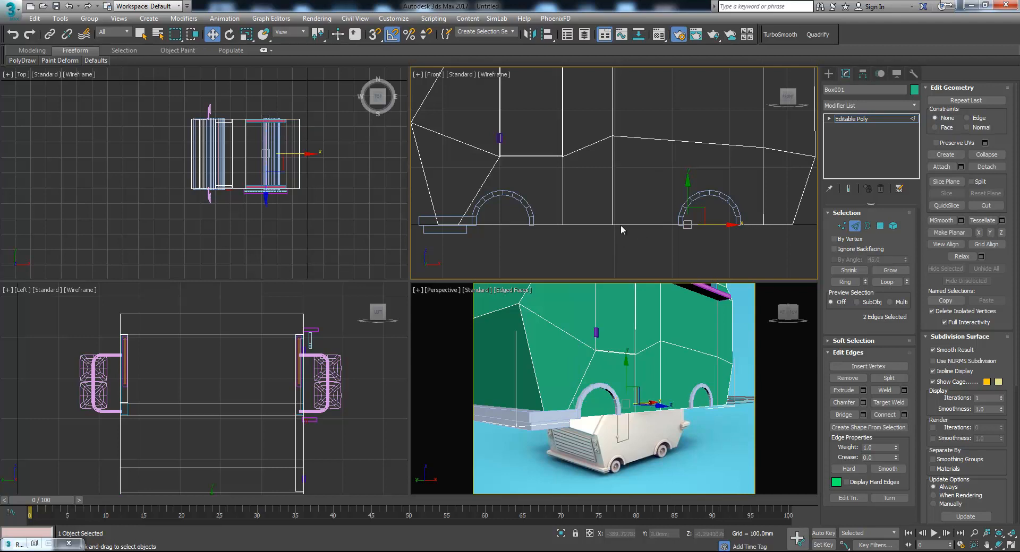
Shift the two new underside edges of the body to the centres of the rear and front wheel arches.
{"action": "middle_click_drag", "start_coordinate": [667, 396], "coordinate": [658, 354], "text": "alt"}
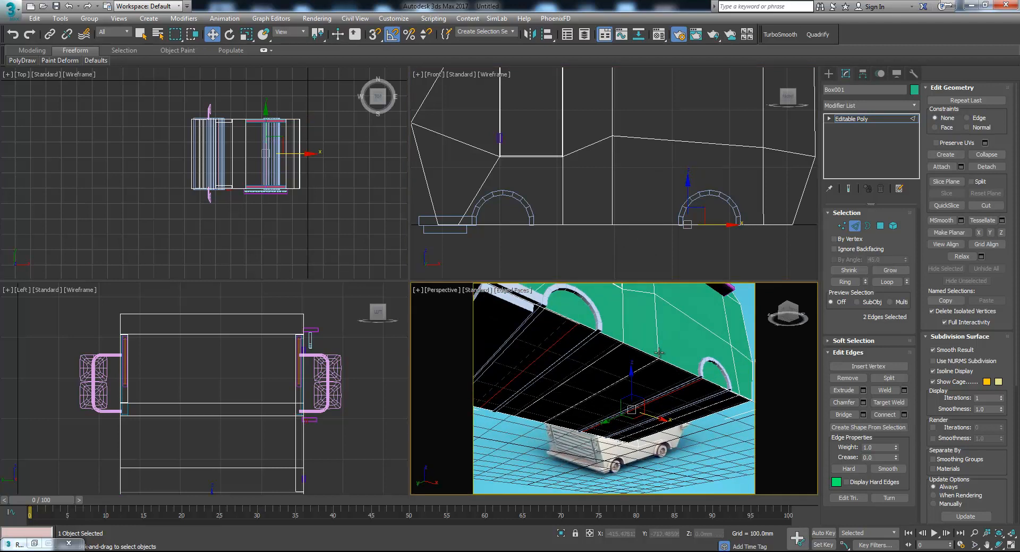
{"action": "key", "text": "alt+w"}
{"action": "middle_click_drag", "start_coordinate": [538, 325], "coordinate": [540, 290], "text": "alt"}
{"action": "left_click", "coordinate": [541, 279]}
{"action": "left_click_drag", "start_coordinate": [547, 316], "coordinate": [586, 331]}
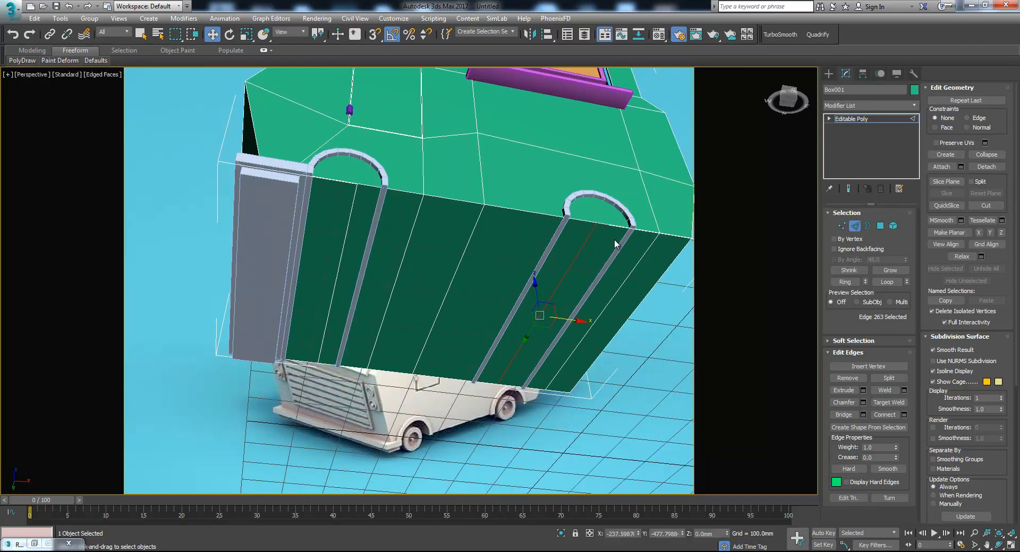
{"action": "left_click", "coordinate": [347, 236]}
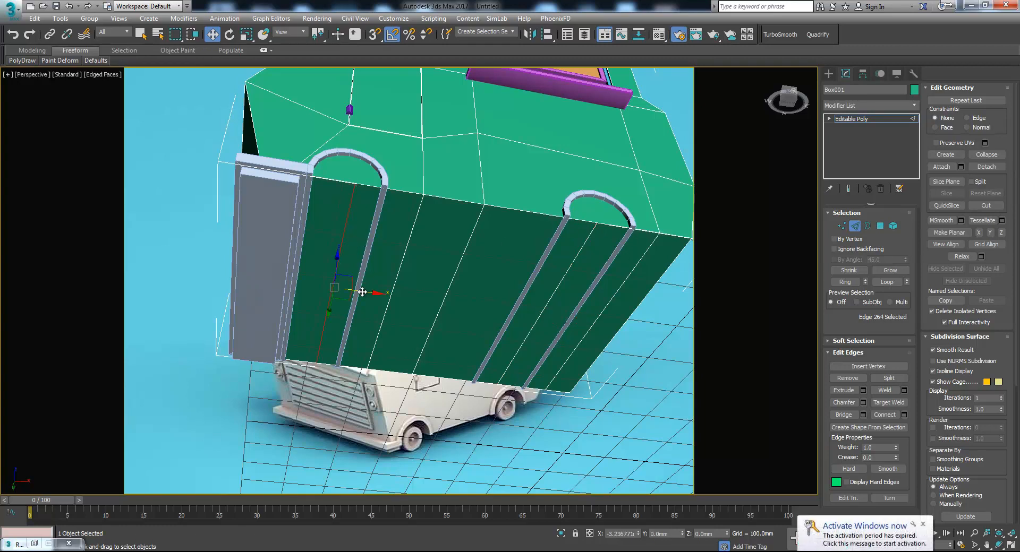
Chamfer the two underside edges at the wheel arch centres by about 26.77 mm with 4 segments.
{"action": "left_click", "coordinate": [555, 287], "text": "ctrl"}
{"action": "left_click", "coordinate": [564, 262]}
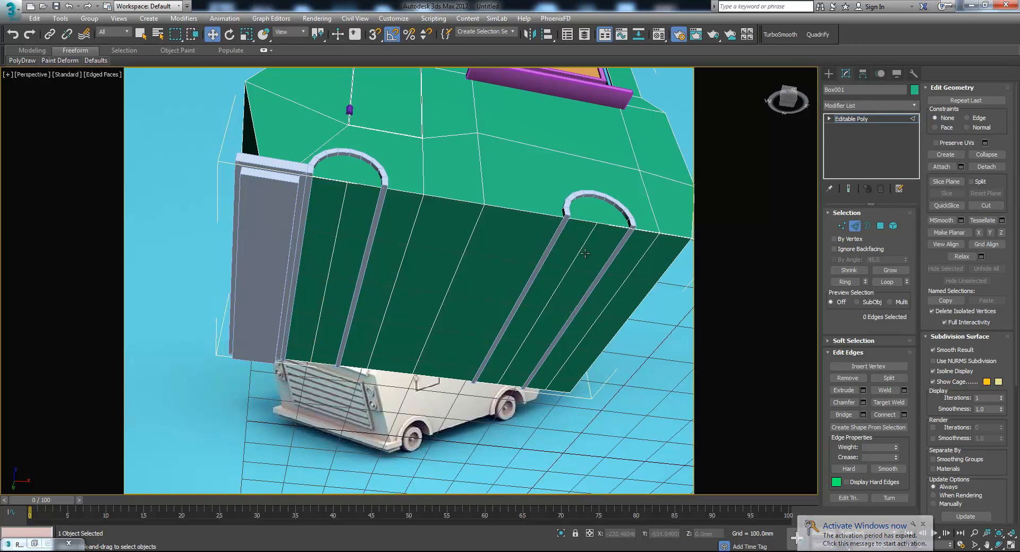
{"action": "left_click", "coordinate": [334, 245], "text": "ctrl"}
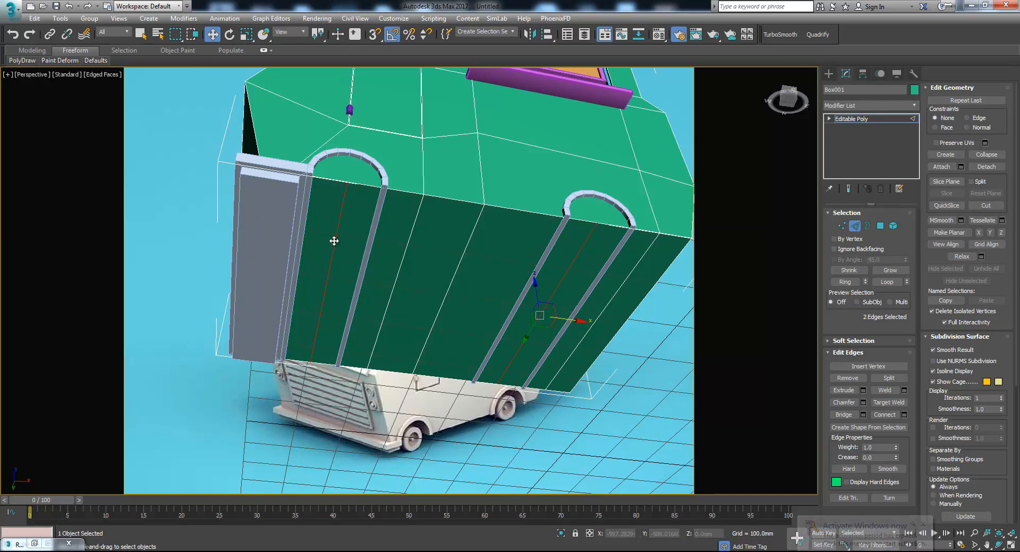
{"action": "left_click", "coordinate": [863, 403]}
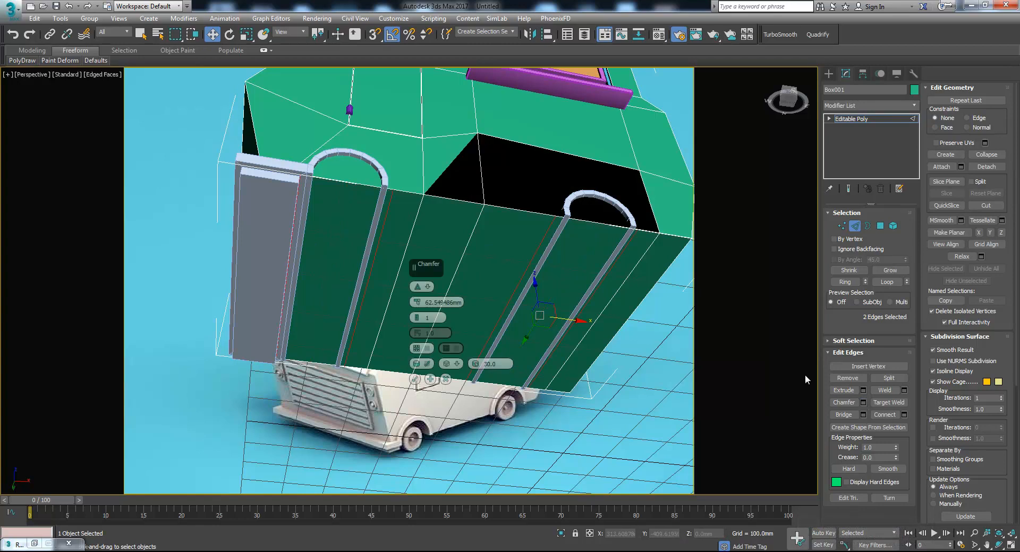
{"action": "left_click_drag", "start_coordinate": [420, 308], "coordinate": [418, 289]}
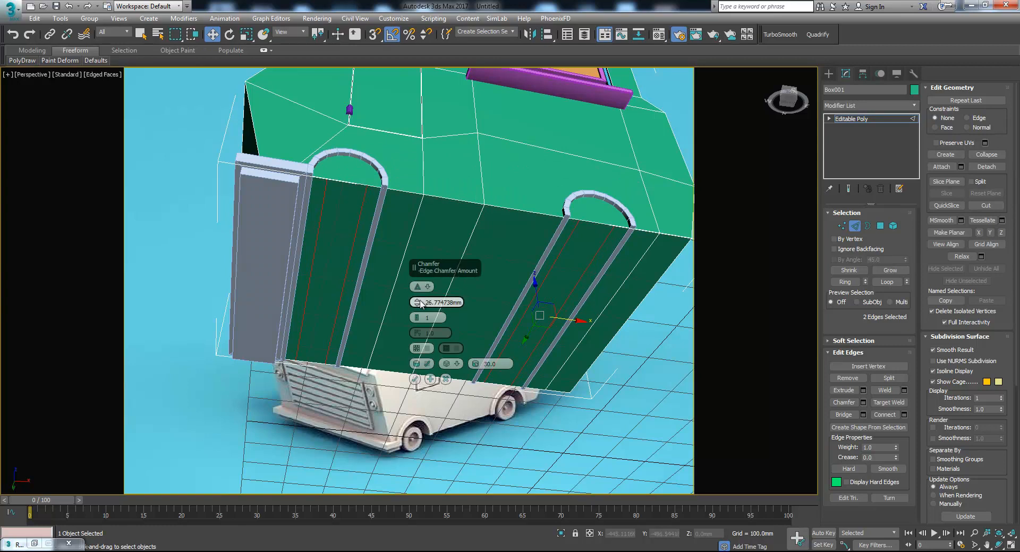
{"action": "left_click_drag", "start_coordinate": [418, 318], "coordinate": [418, 319]}
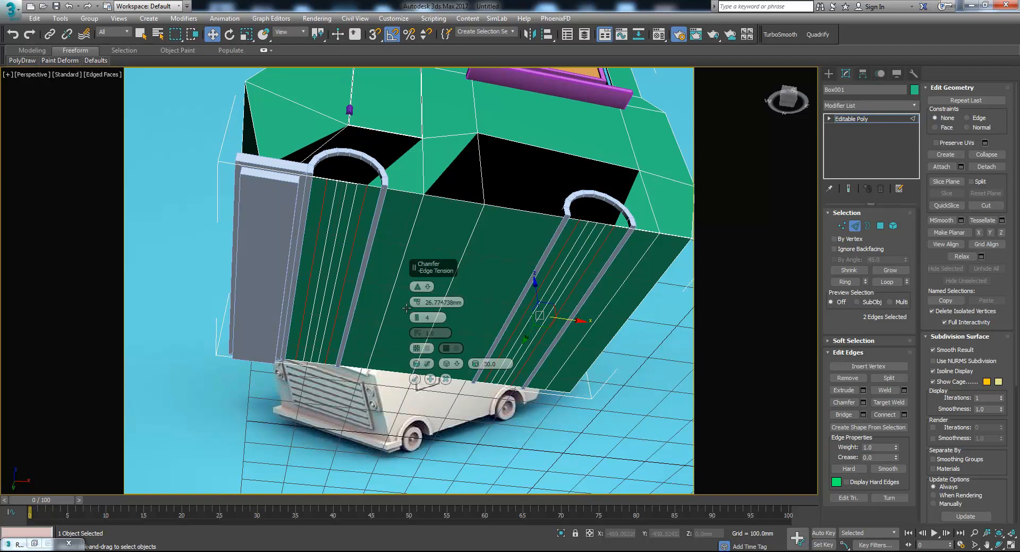
{"action": "left_click", "coordinate": [414, 379]}
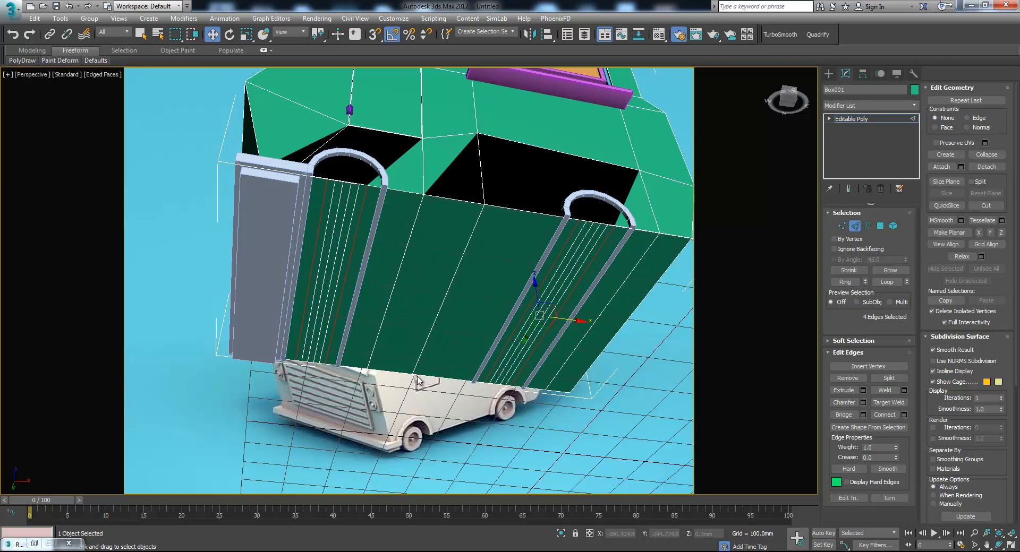
Move the outermost underside vertices of the body at the front wheel arch outward to the inner sides of the arch legs.
{"action": "key", "text": "alt+w"}
{"action": "right_click", "coordinate": [622, 246]}
{"action": "key", "text": "1"}
{"action": "middle_click_drag", "start_coordinate": [496, 252], "coordinate": [518, 242]}
{"action": "scroll", "coordinate": [520, 239], "scroll_direction": "up", "scroll_amount": 3}
{"action": "left_click", "coordinate": [493, 194]}
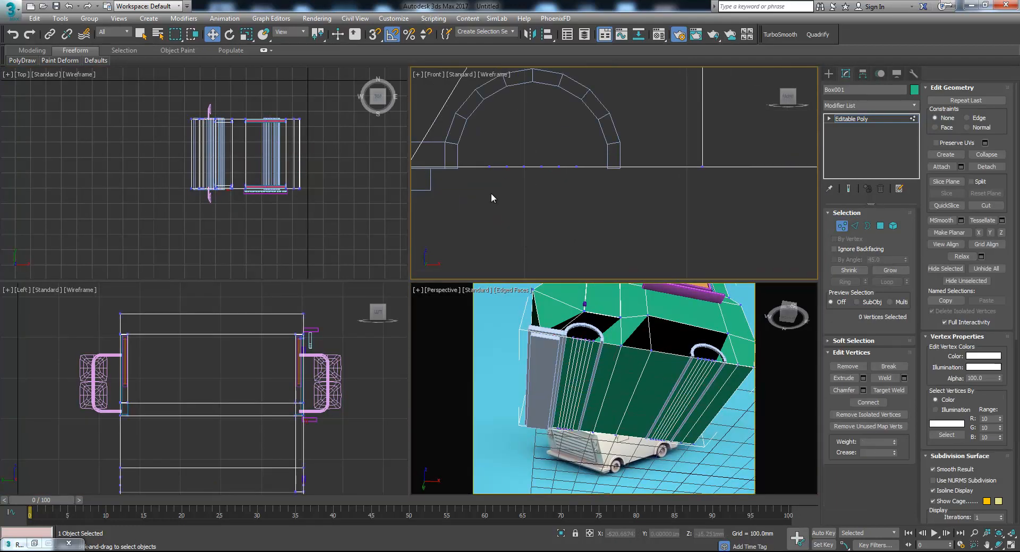
{"action": "middle_click_drag", "start_coordinate": [492, 194], "coordinate": [522, 250]}
{"action": "left_click_drag", "start_coordinate": [524, 239], "coordinate": [512, 224]}
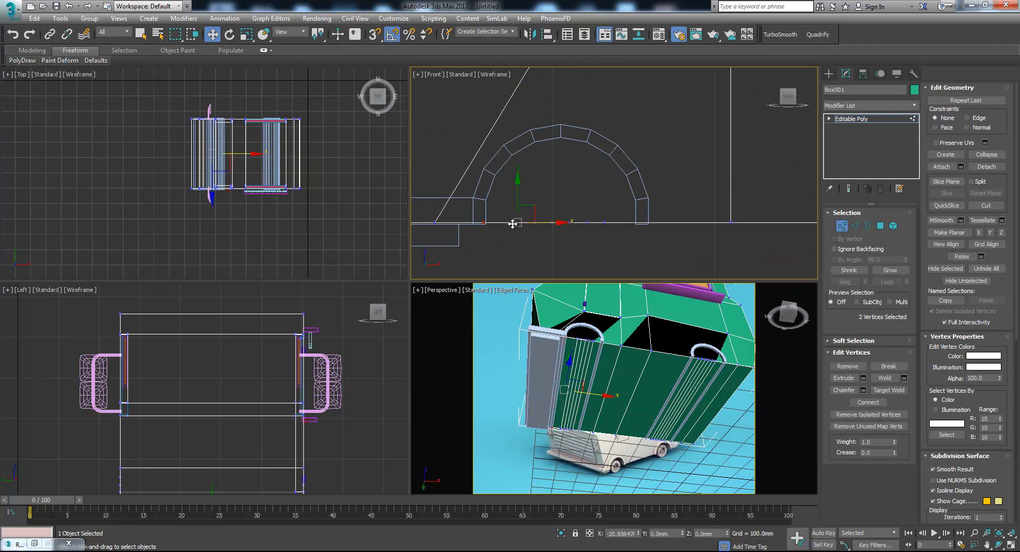
{"action": "left_click_drag", "start_coordinate": [594, 208], "coordinate": [614, 224]}
Raise and spread the inner underside vertices to follow the front arch's curve, then widen the opening's bottom vertices to sit under the legs.
{"action": "left_click_drag", "start_coordinate": [547, 214], "coordinate": [683, 158]}
{"action": "key", "text": "r"}
{"action": "left_click_drag", "start_coordinate": [574, 234], "coordinate": [670, 232]}
{"action": "key", "text": "w"}
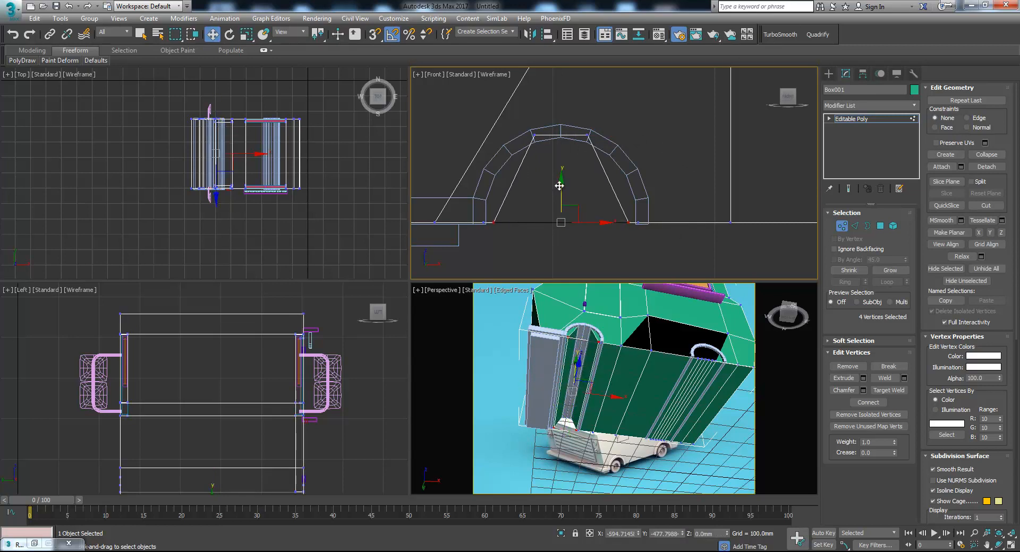
{"action": "left_click_drag", "start_coordinate": [559, 192], "coordinate": [581, 138]}
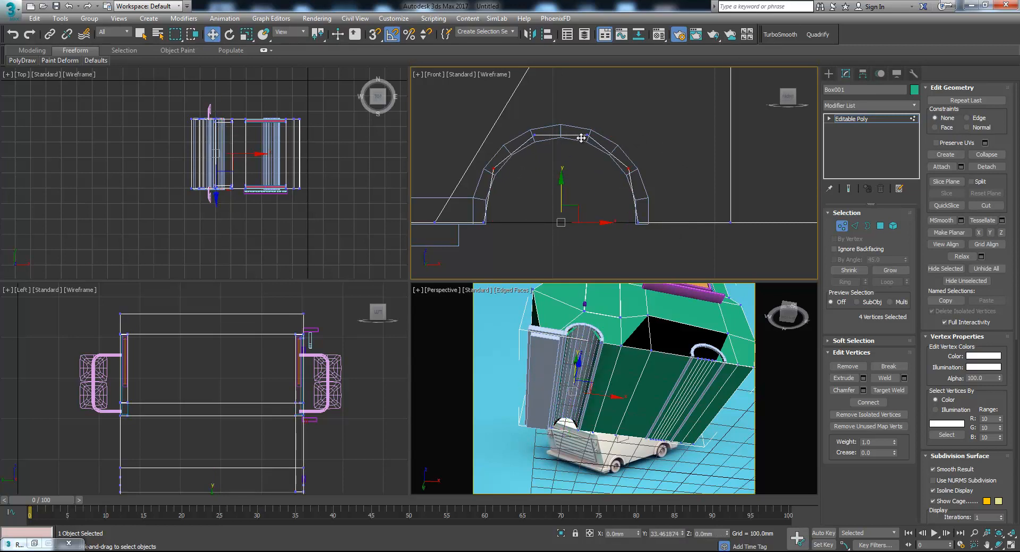
{"action": "mouse_move", "coordinate": [626, 239]}
{"action": "left_mouse_down"}
{"action": "mouse_move", "coordinate": [650, 232]}
{"action": "mouse_move", "coordinate": [614, 229]}
{"action": "left_mouse_up"}
{"action": "key", "text": "r"}
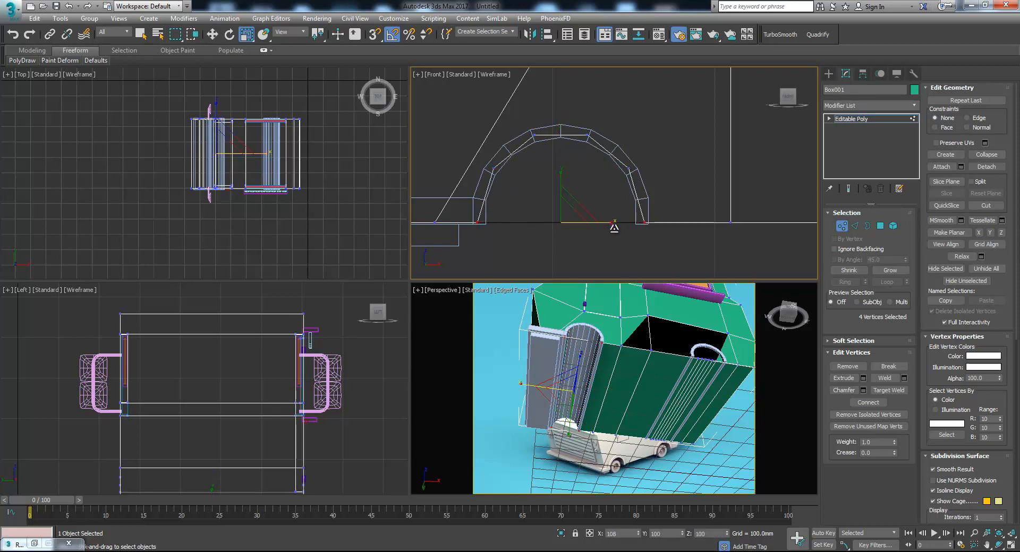
Spread the body's underside vertices inside the rear wheel arch and align the outermost ones with the arch legs.
{"action": "middle_click_drag", "start_coordinate": [594, 369], "coordinate": [614, 394], "text": "alt"}
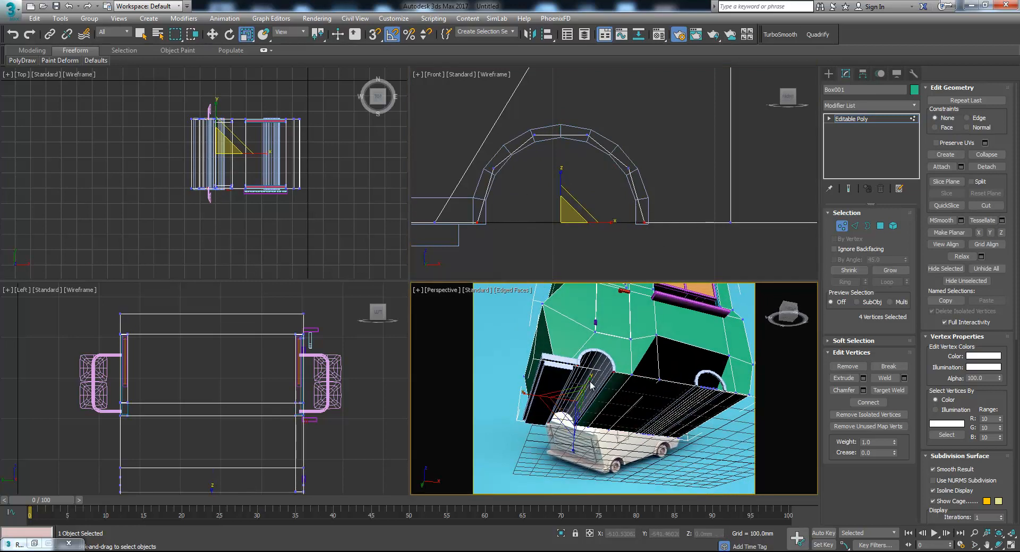
{"action": "scroll", "coordinate": [582, 367], "scroll_direction": "up", "scroll_amount": 5}
{"action": "scroll", "coordinate": [710, 378], "scroll_direction": "down", "scroll_amount": 3}
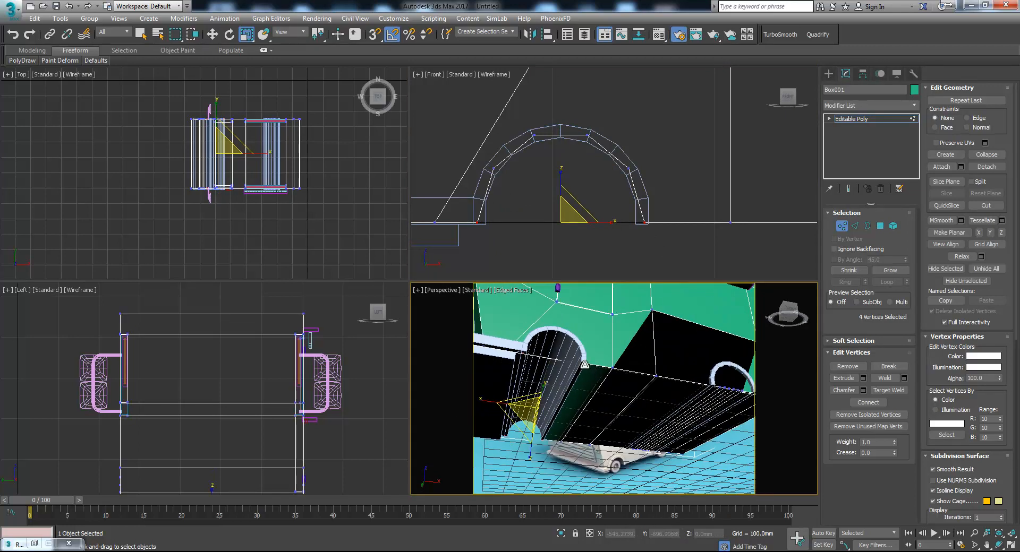
{"action": "scroll", "coordinate": [589, 374], "scroll_direction": "down", "scroll_amount": 3}
{"action": "middle_click_drag", "start_coordinate": [757, 237], "coordinate": [258, 240]}
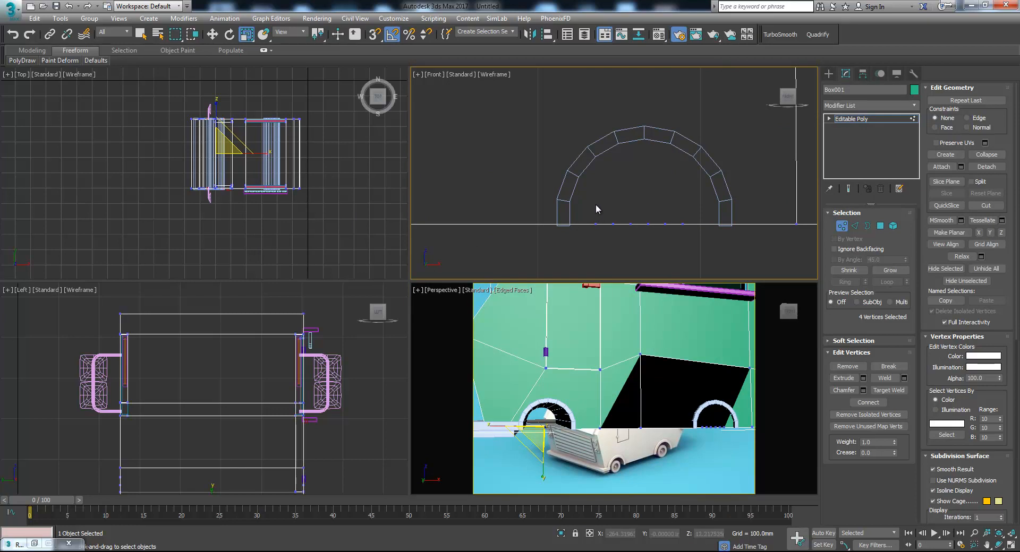
{"action": "left_click_drag", "start_coordinate": [677, 230], "coordinate": [686, 227]}
{"action": "key", "text": "w"}
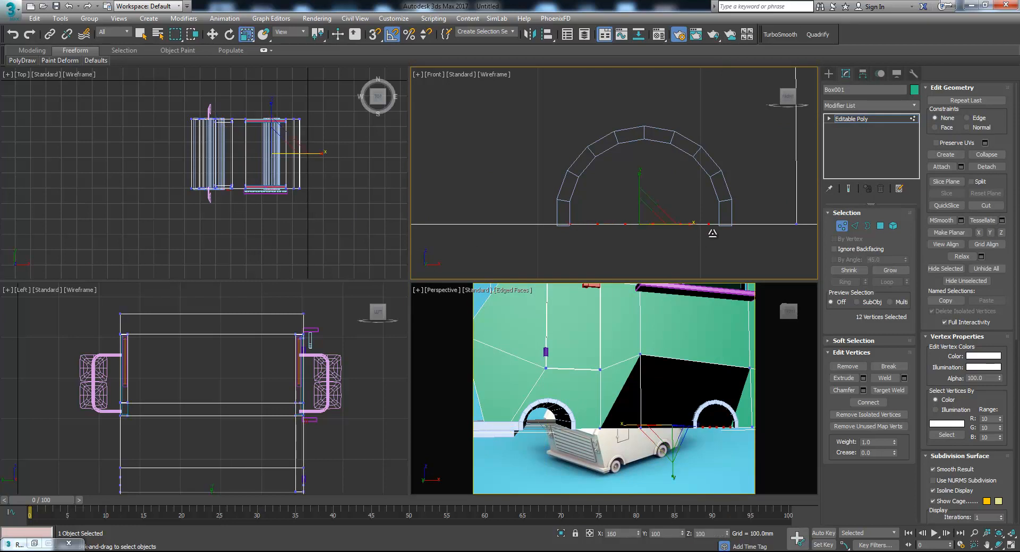
{"action": "left_click_drag", "start_coordinate": [722, 240], "coordinate": [723, 239]}
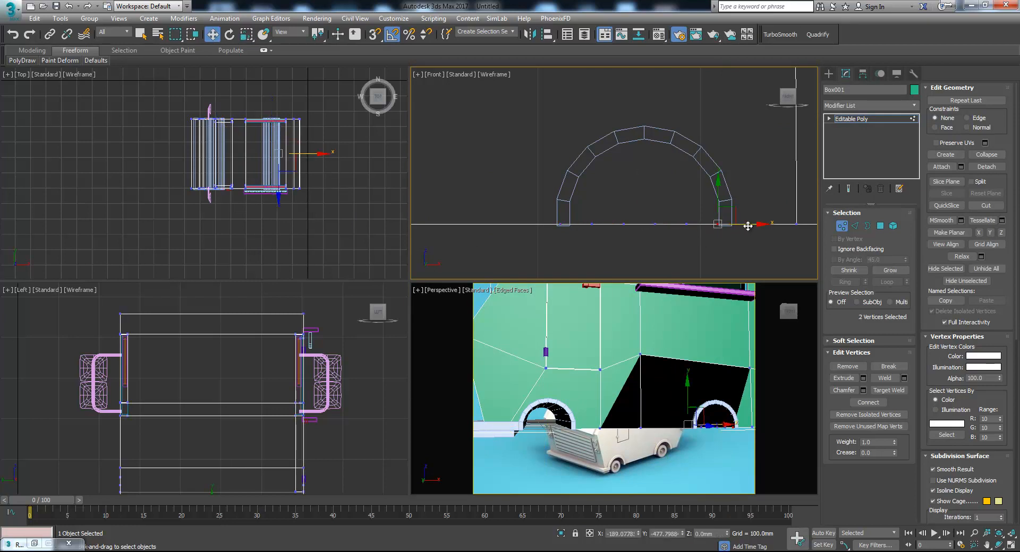
Raise and scale the inner underside vertices in pairs so the opening follows the rear wheel arch's curve.
{"action": "left_click_drag", "start_coordinate": [635, 229], "coordinate": [663, 126]}
{"action": "key", "text": "r"}
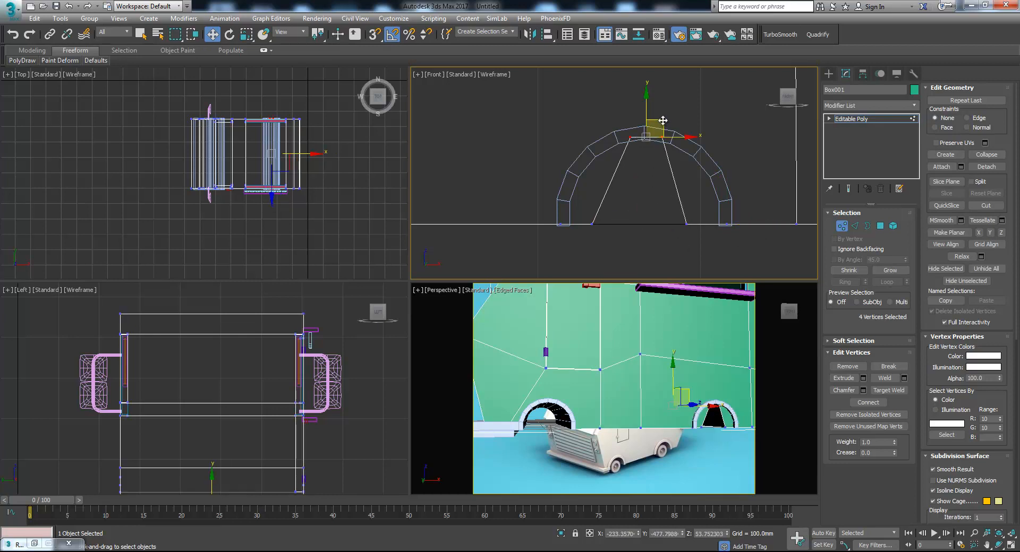
{"action": "left_click_drag", "start_coordinate": [690, 136], "coordinate": [719, 142]}
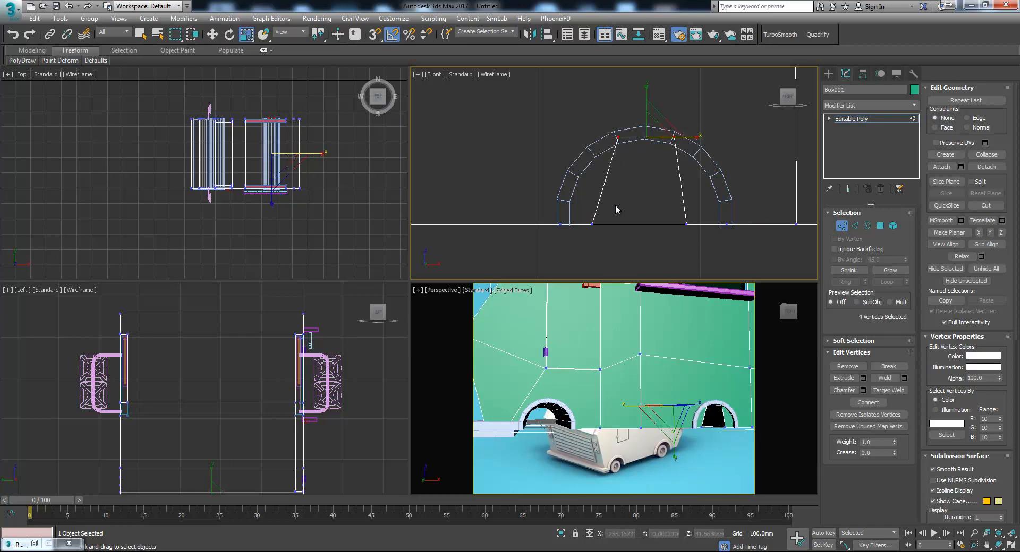
{"action": "left_click_drag", "start_coordinate": [603, 229], "coordinate": [643, 156]}
{"action": "key", "text": "w"}
{"action": "key", "text": "r"}
{"action": "left_click_drag", "start_coordinate": [697, 177], "coordinate": [672, 177]}
{"action": "key", "text": "w"}
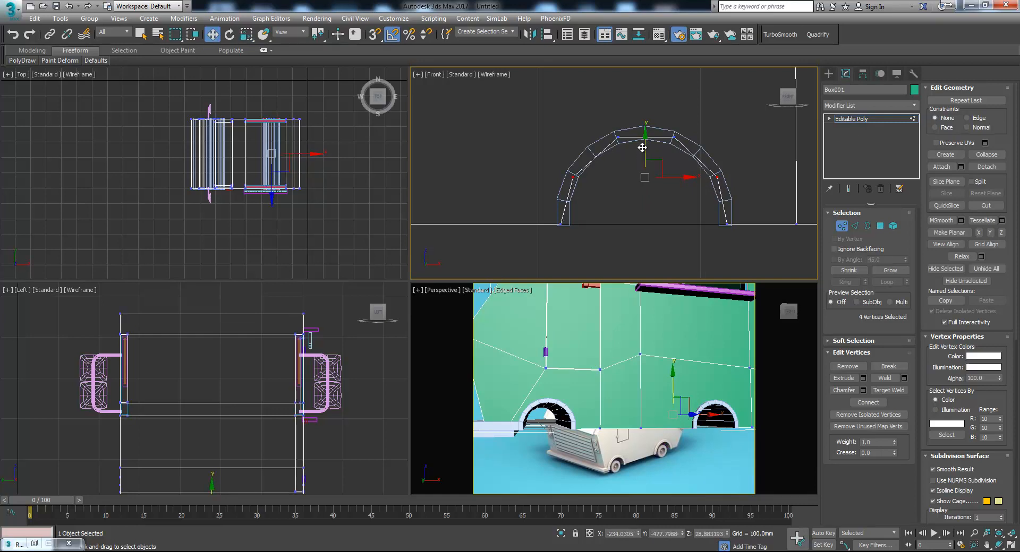
{"action": "left_click", "coordinate": [677, 241]}
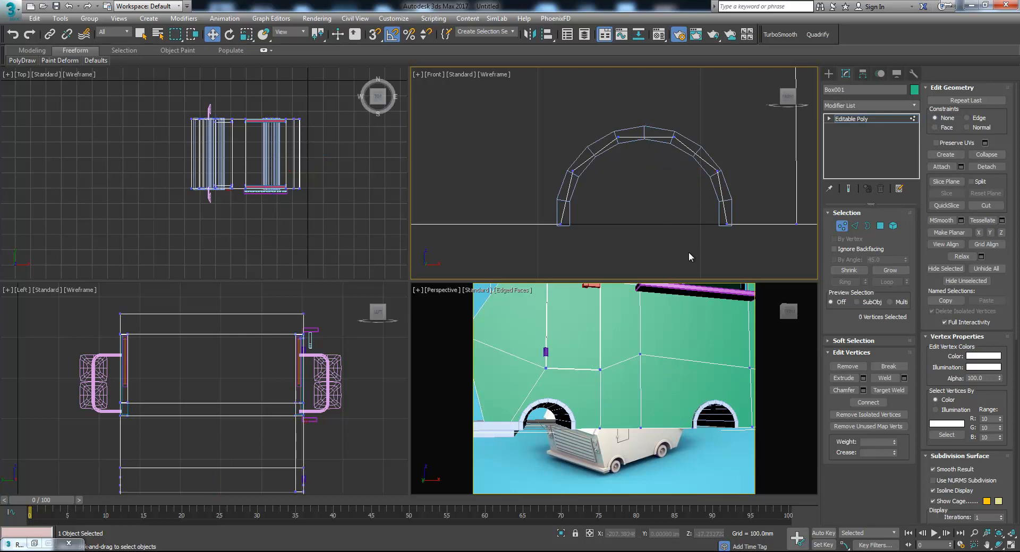
Finish vertex editing on the truck body, check both wheel openings from the side, and deselect the body.
{"action": "key", "text": "alt+w"}
{"action": "scroll", "coordinate": [519, 295], "scroll_direction": "down", "scroll_amount": 5}
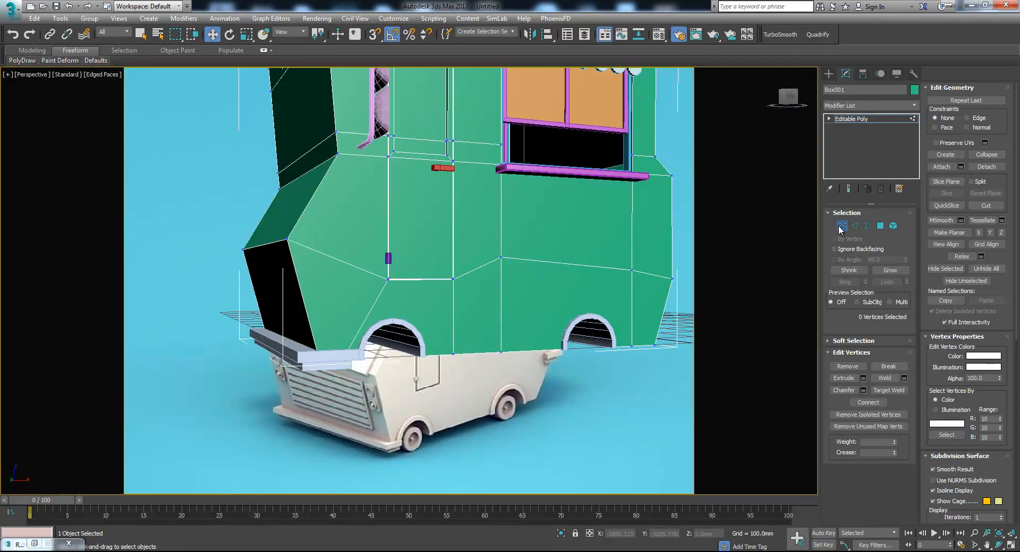
{"action": "left_click", "coordinate": [841, 229]}
{"action": "middle_click_drag", "start_coordinate": [604, 306], "coordinate": [528, 317], "text": "alt"}
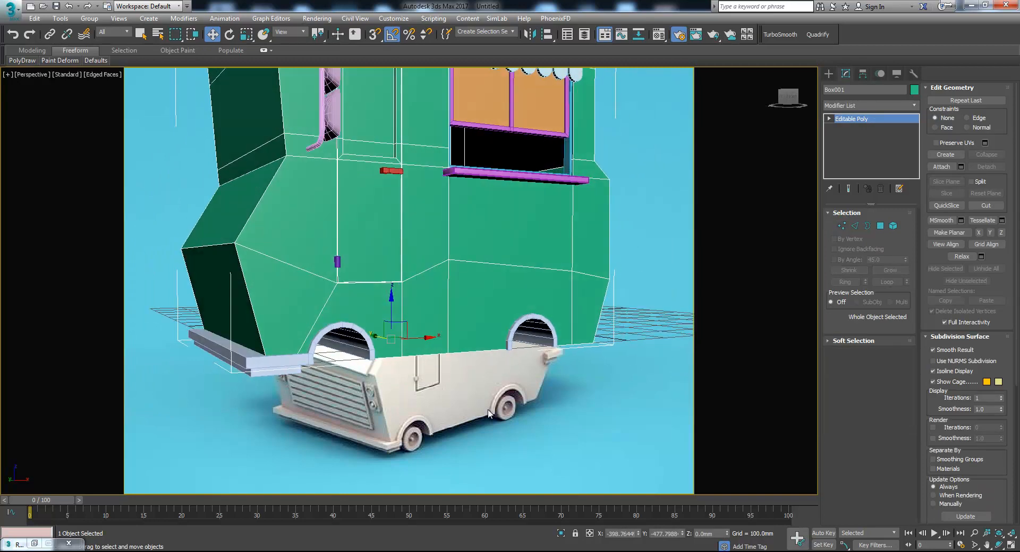
{"action": "middle_click_drag", "start_coordinate": [382, 409], "coordinate": [393, 417], "text": "alt"}
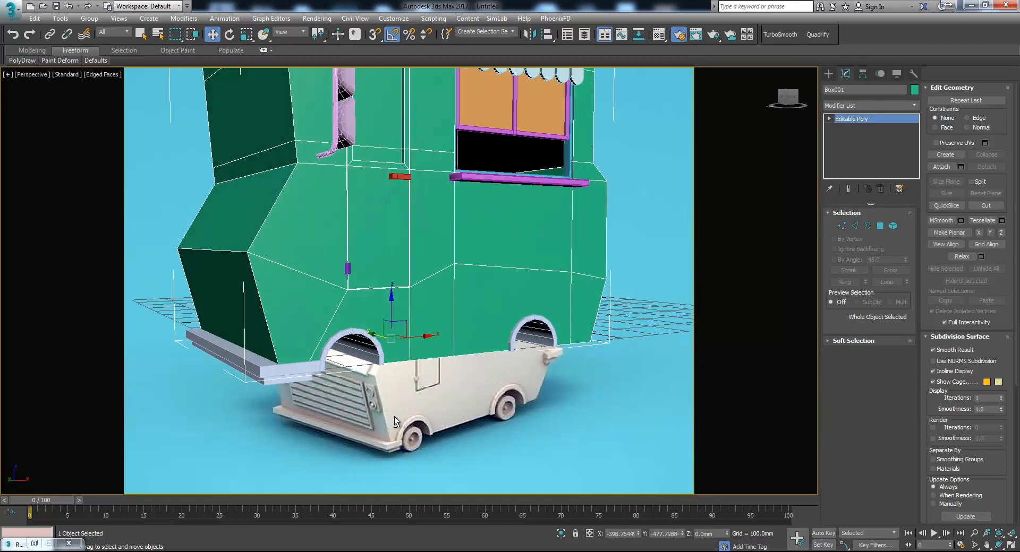
{"action": "left_click", "coordinate": [644, 417]}
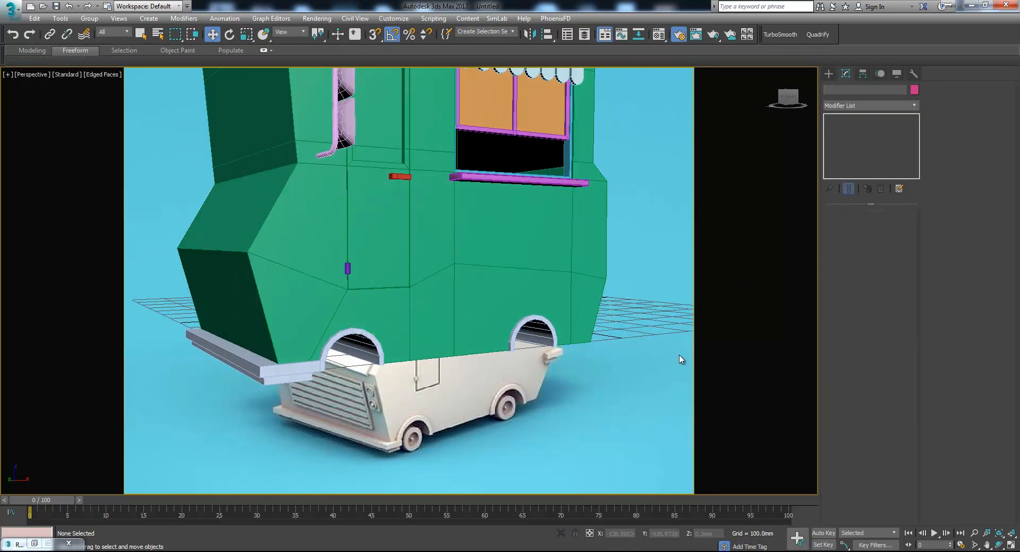
Create a flat 12-sided cylinder with a radius of about 32 mm, centred under the rear wheel arch in the front view.
{"action": "left_click", "coordinate": [828, 74]}
{"action": "left_click", "coordinate": [848, 160]}
{"action": "key", "text": "alt+w"}
{"action": "left_click", "coordinate": [620, 228]}
{"action": "left_click_drag", "start_coordinate": [640, 224], "coordinate": [667, 225]}
{"action": "left_click", "coordinate": [667, 225]}
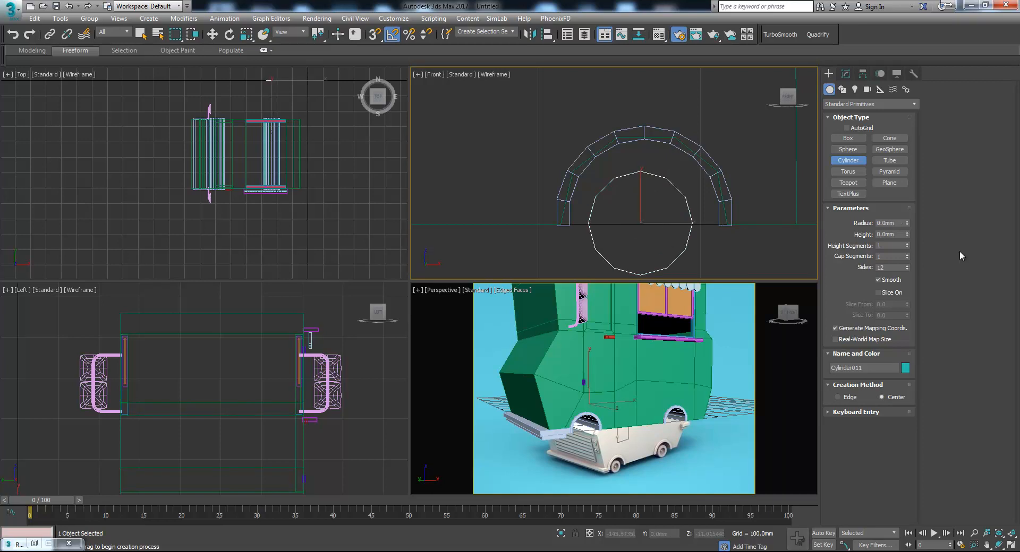
Move the cylinder in the top view to the service-window side of the truck, in line with the rear arch.
{"action": "right_click", "coordinate": [305, 175]}
{"action": "middle_click_drag", "start_coordinate": [294, 150], "coordinate": [295, 161]}
{"action": "key", "text": "w"}
{"action": "left_click_drag", "start_coordinate": [273, 74], "coordinate": [333, 182]}
{"action": "right_click", "coordinate": [662, 376]}
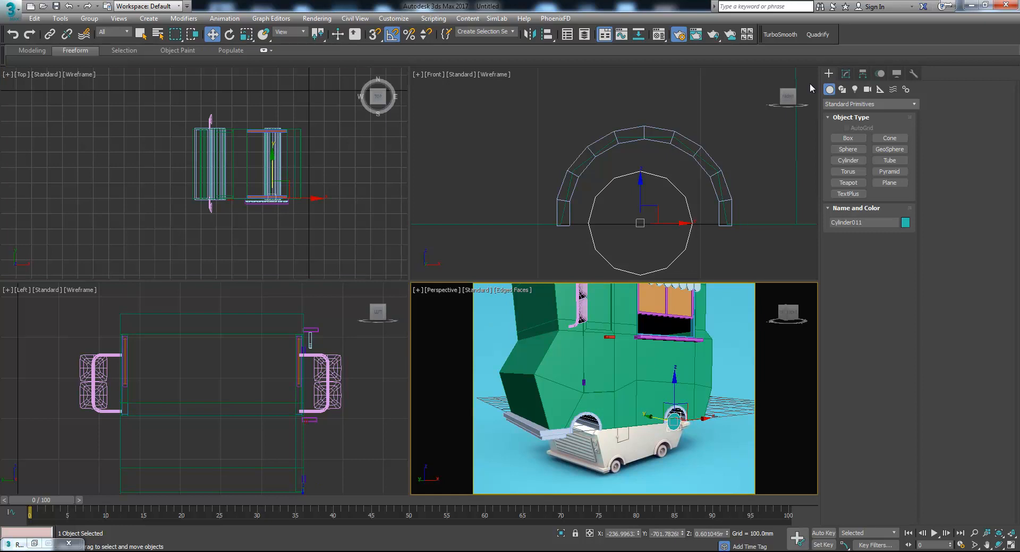
Set the cylinder's height to about 44.4 mm and shift it inward toward the truck body.
{"action": "left_click", "coordinate": [845, 75]}
{"action": "key", "text": "alt+w"}
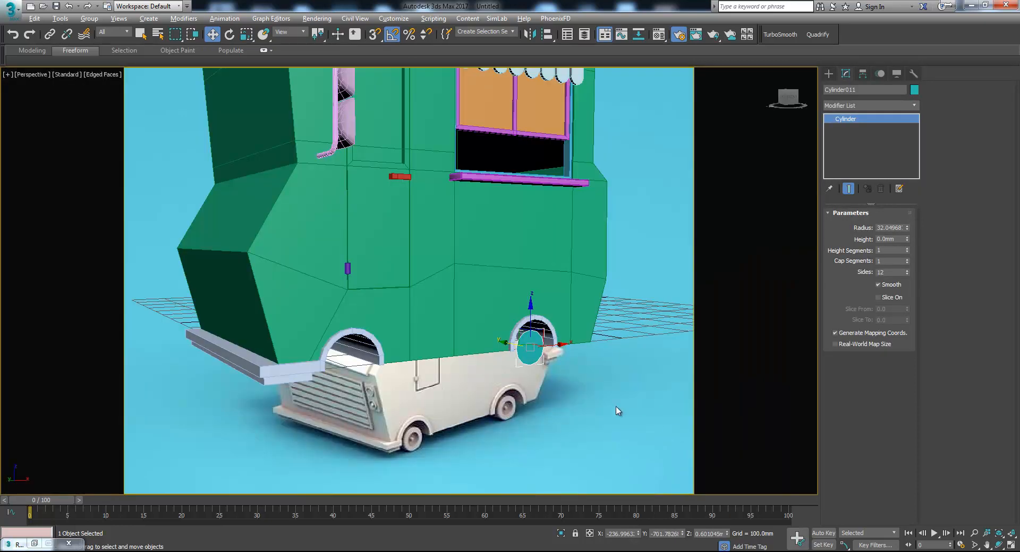
{"action": "left_click_drag", "start_coordinate": [907, 239], "coordinate": [908, 545]}
{"action": "left_click_drag", "start_coordinate": [515, 349], "coordinate": [495, 346]}
Convert the wheel cylinder to an editable poly and adjust its position inside the rear wheel arch.
{"action": "right_click", "coordinate": [532, 318]}
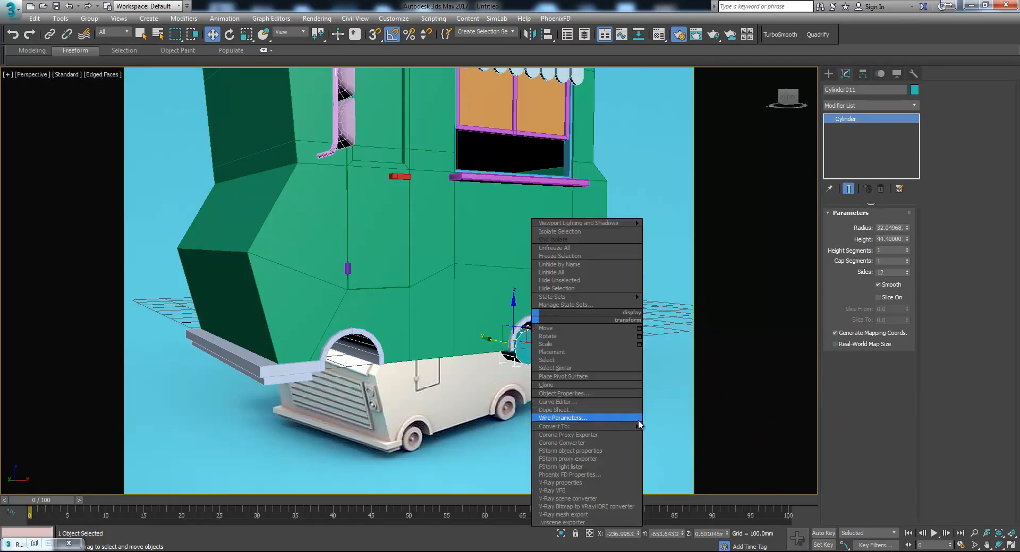
{"action": "mouse_move", "coordinate": [631, 427]}
{"action": "left_click", "coordinate": [680, 434]}
{"action": "left_click_drag", "start_coordinate": [541, 341], "coordinate": [547, 342]}
{"action": "middle_click_drag", "start_coordinate": [563, 357], "coordinate": [529, 351], "text": "alt"}
{"action": "left_click_drag", "start_coordinate": [553, 344], "coordinate": [552, 348]}
{"action": "middle_click_drag", "start_coordinate": [552, 350], "coordinate": [582, 276], "text": "alt"}
{"action": "left_click_drag", "start_coordinate": [495, 380], "coordinate": [500, 373]}
{"action": "middle_click_drag", "start_coordinate": [500, 373], "coordinate": [548, 427], "text": "alt"}
{"action": "scroll", "coordinate": [565, 383], "scroll_direction": "up", "scroll_amount": 4}
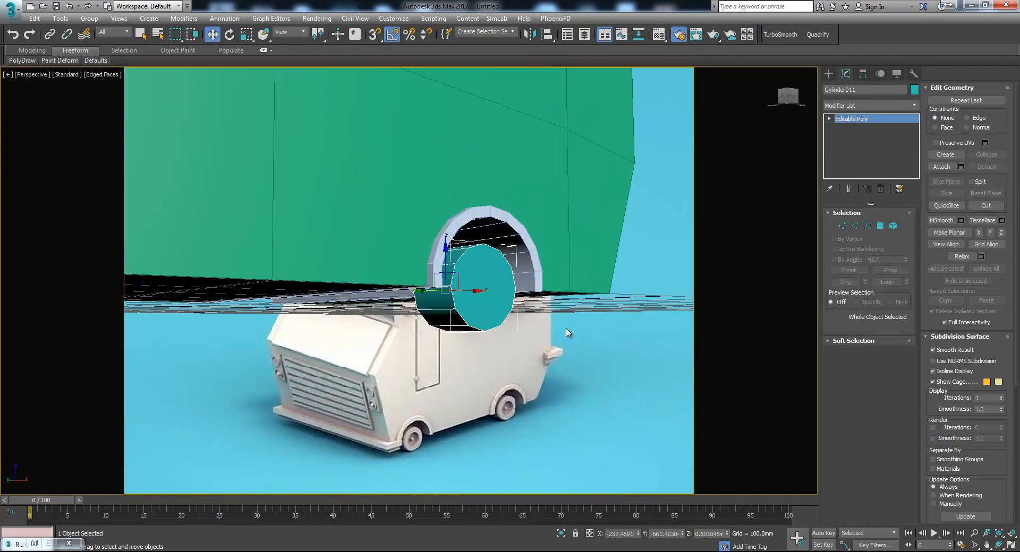
Inset the outer cap face of the wheel cylinder by about 14.64 mm.
{"action": "left_click", "coordinate": [878, 227]}
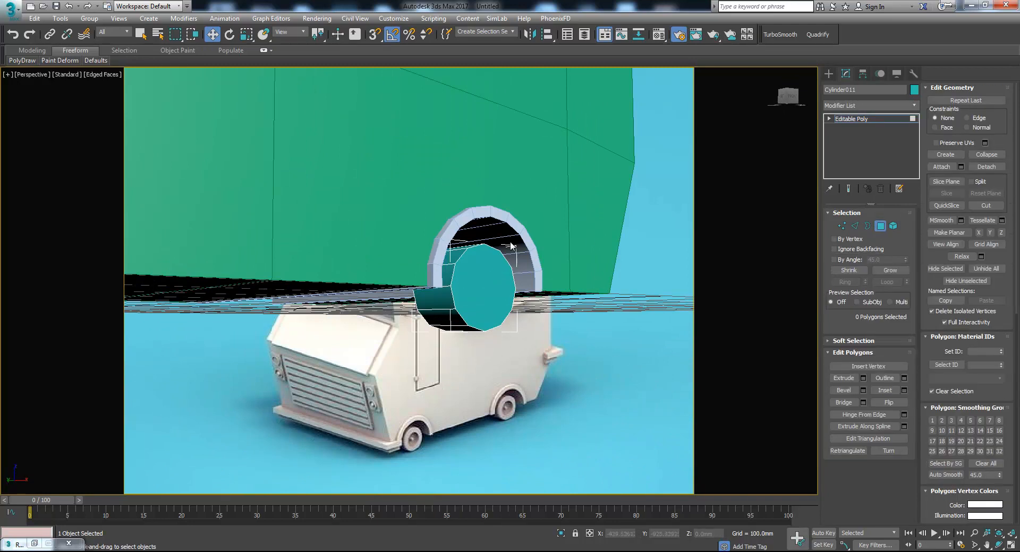
{"action": "left_click", "coordinate": [489, 291]}
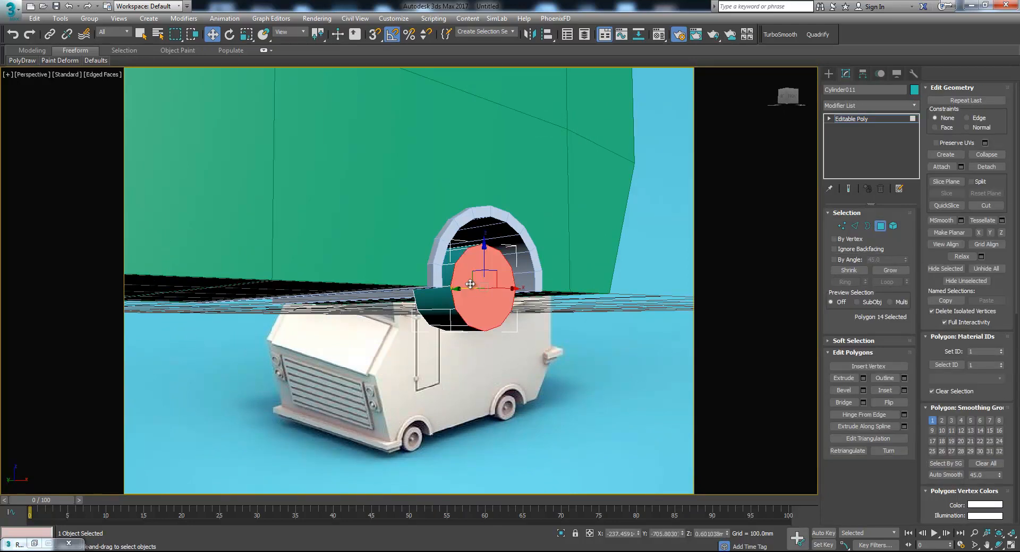
{"action": "left_click", "coordinate": [903, 390]}
{"action": "left_click_drag", "start_coordinate": [417, 300], "coordinate": [419, 298]}
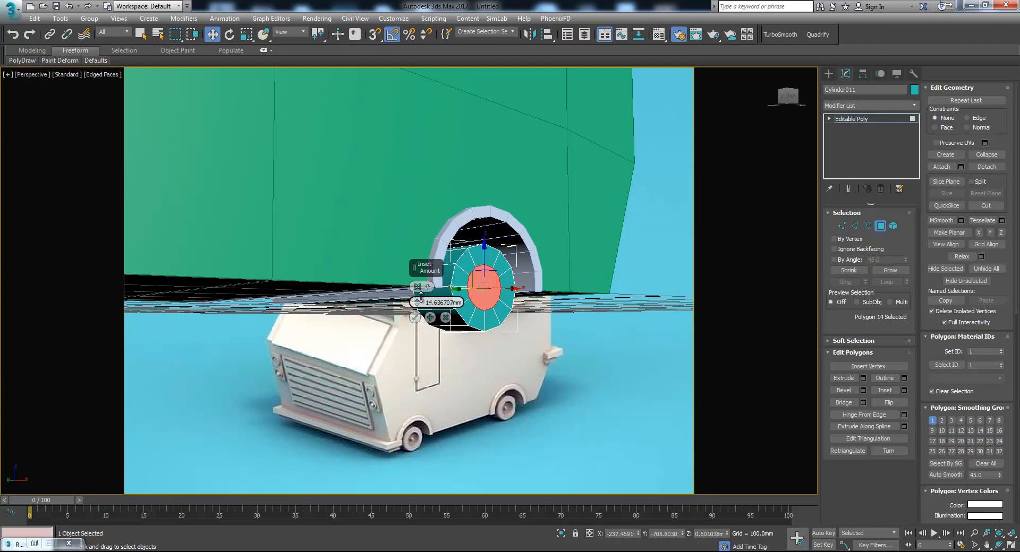
{"action": "left_click", "coordinate": [414, 317]}
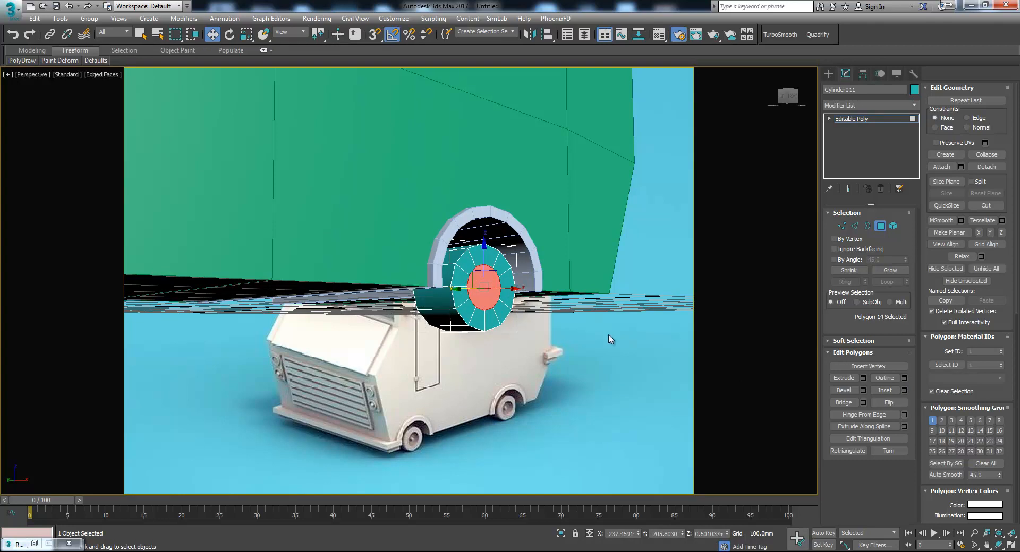
Extrude the inset cap face of the wheel inward by about 10.82 mm to recess the rim.
{"action": "key", "text": "z"}
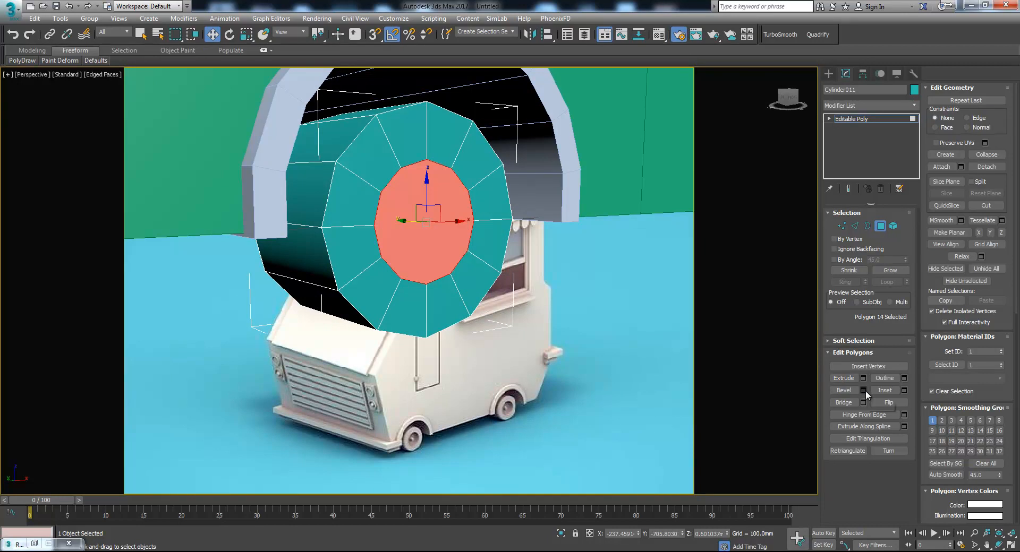
{"action": "left_click", "coordinate": [863, 378]}
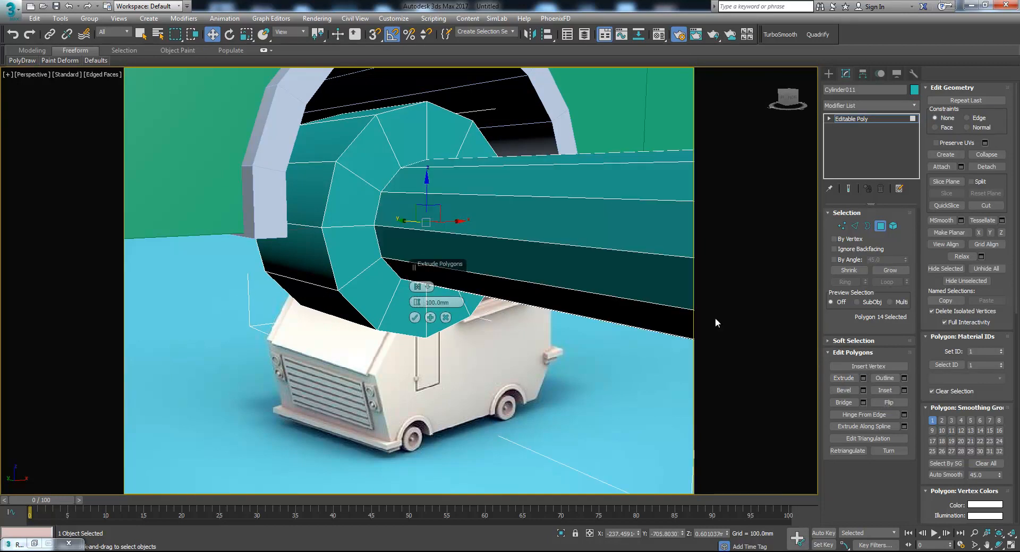
{"action": "left_click_drag", "start_coordinate": [416, 303], "coordinate": [418, 302]}
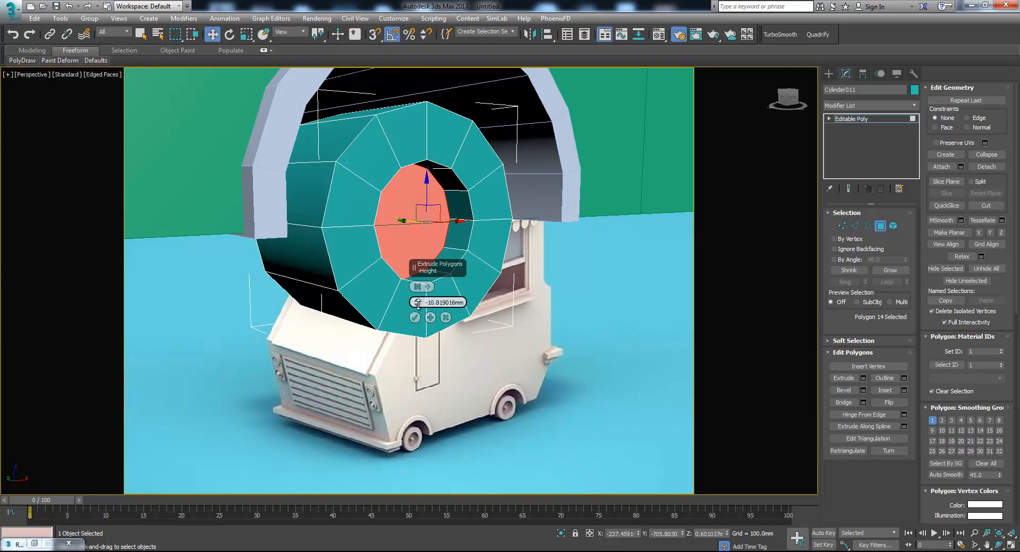
{"action": "left_click", "coordinate": [415, 318]}
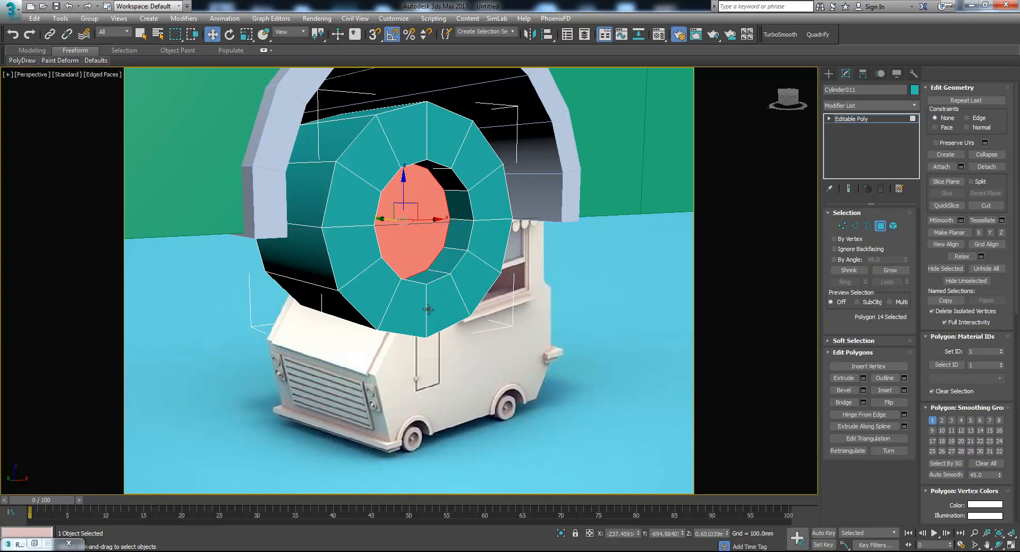
Inset the recessed face to leave a small circular face at the wheel's centre.
{"action": "left_click", "coordinate": [903, 390]}
{"action": "left_click_drag", "start_coordinate": [417, 303], "coordinate": [418, 301]}
{"action": "left_click", "coordinate": [415, 318]}
{"action": "key", "text": "r"}
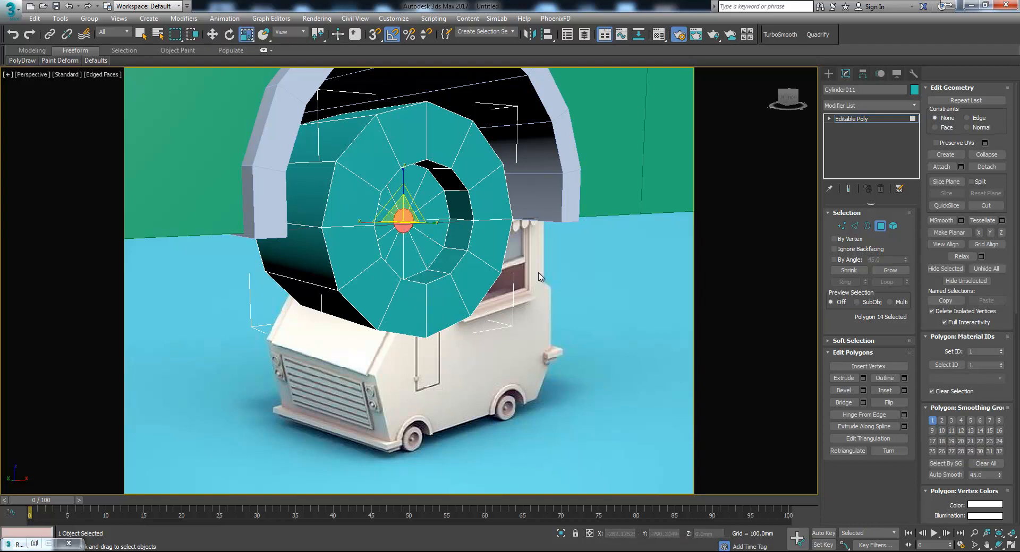
Bevel the small centre face in two stages into a tapered hub, using 4.18 mm height and -3.09 mm outline for the last.
{"action": "left_click", "coordinate": [862, 391]}
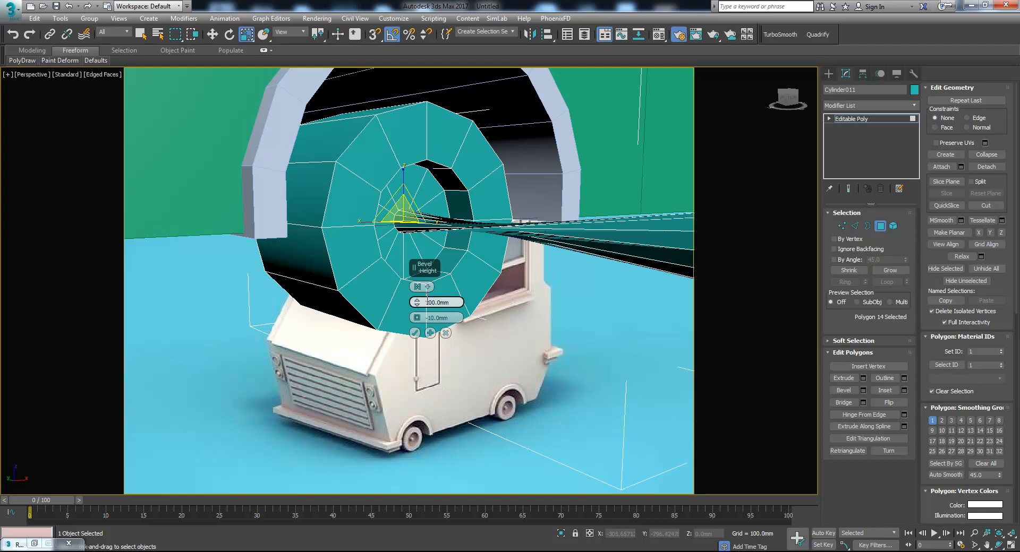
{"action": "left_click_drag", "start_coordinate": [416, 302], "coordinate": [418, 306]}
{"action": "right_click", "coordinate": [422, 321]}
{"action": "left_click", "coordinate": [430, 333]}
{"action": "right_click", "coordinate": [417, 318]}
{"action": "left_click_drag", "start_coordinate": [417, 305], "coordinate": [416, 322]}
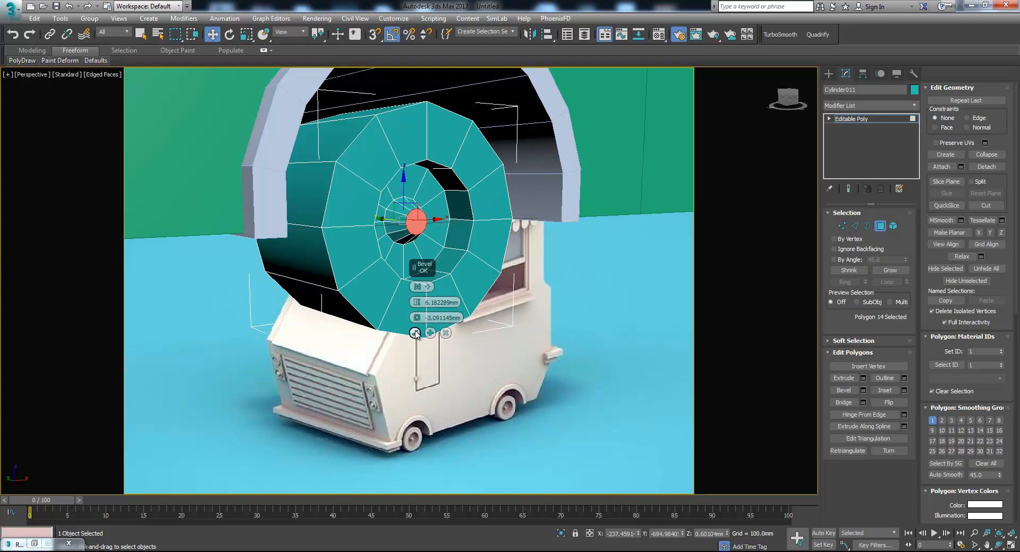
{"action": "left_click", "coordinate": [415, 333]}
Scale down the edge loop around the base of the wheel's centre hub.
{"action": "key", "text": "r"}
{"action": "key", "text": "2"}
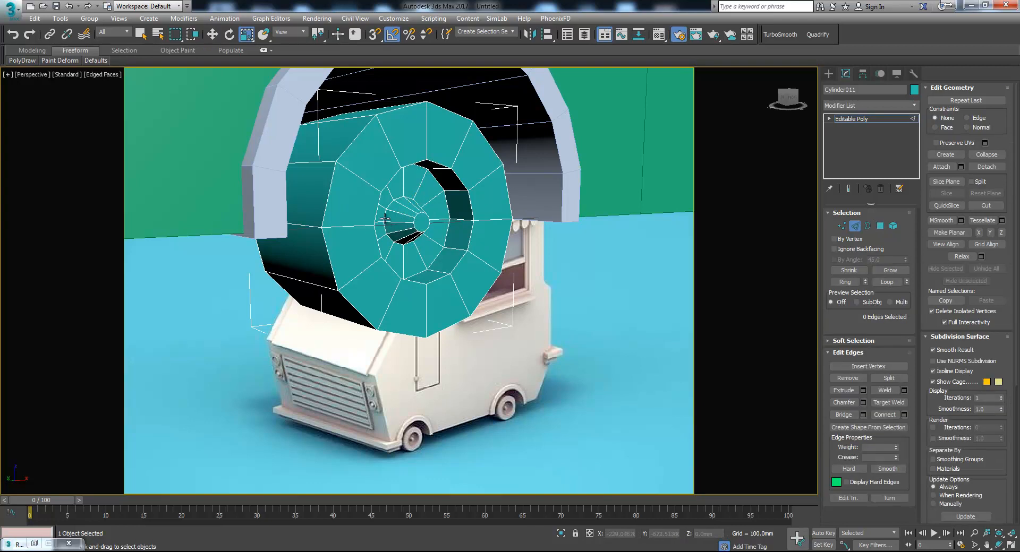
{"action": "left_click_drag", "start_coordinate": [402, 211], "coordinate": [420, 234]}
{"action": "key", "text": "4"}
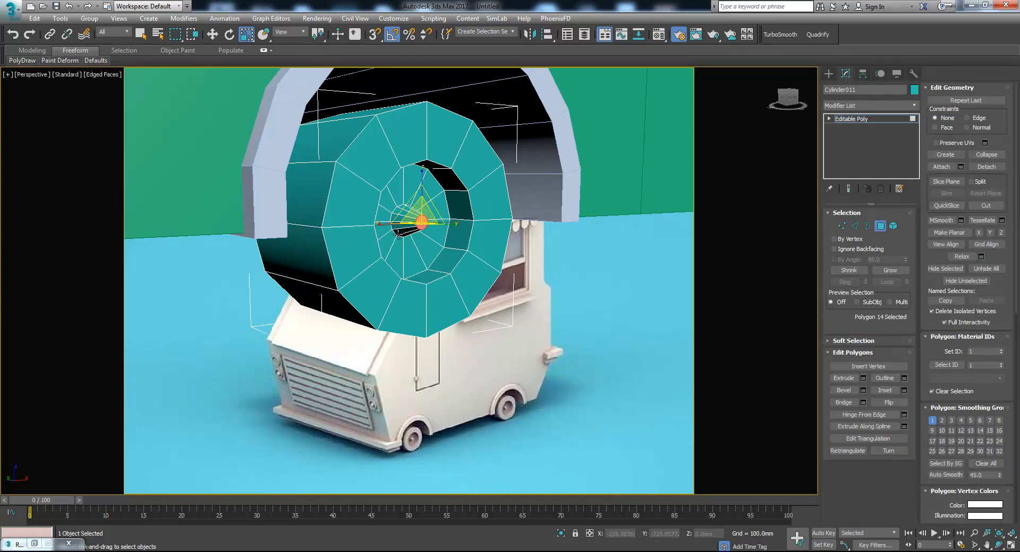
Chamfer the inner corner edge loop of the wheel recess by about 7.11 mm with 4 segments.
{"action": "key", "text": "2"}
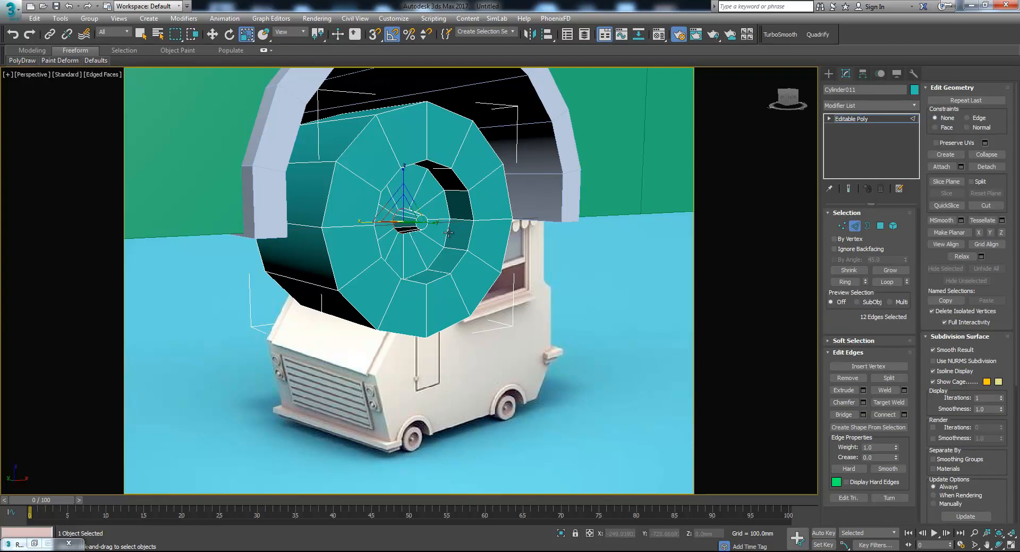
{"action": "left_click", "coordinate": [863, 403]}
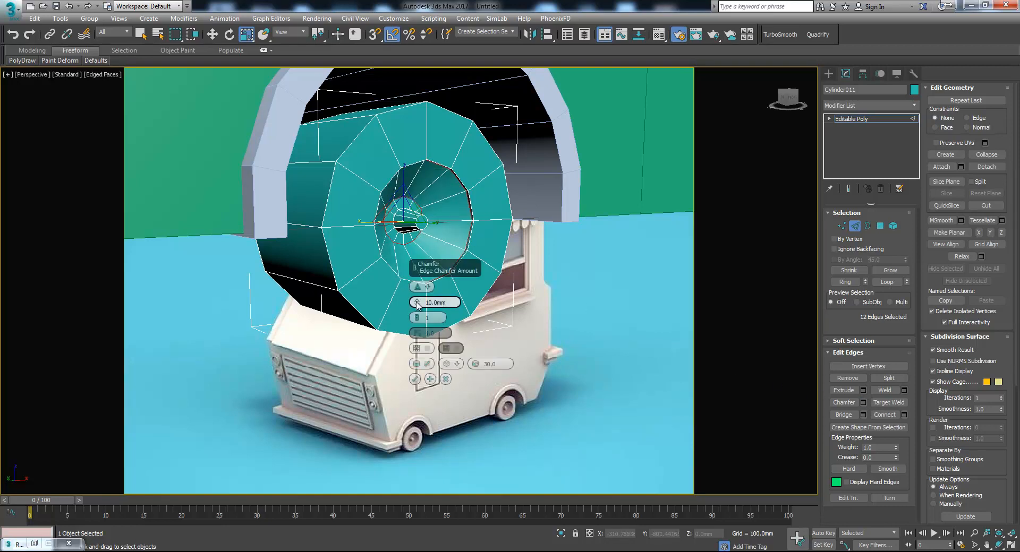
{"action": "left_click_drag", "start_coordinate": [417, 318], "coordinate": [418, 301]}
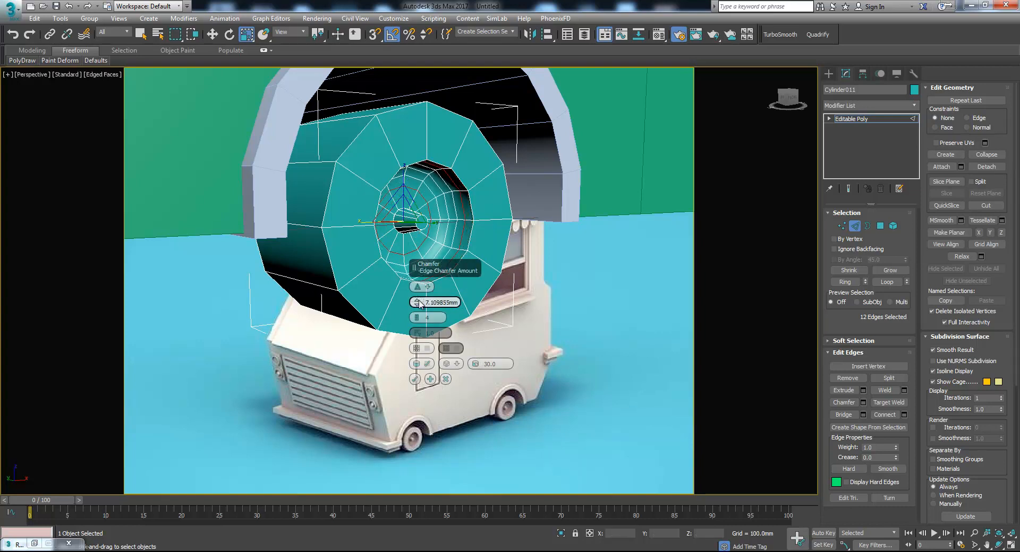
{"action": "left_click", "coordinate": [419, 379]}
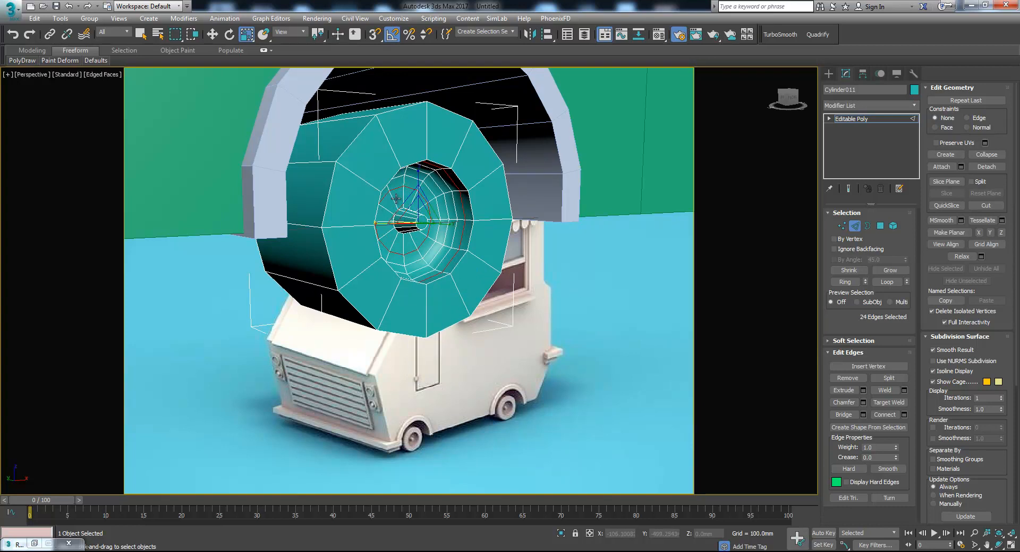
Chamfer the outer front edge loop of the wheel by about 2.47 mm with 3 segments.
{"action": "key", "text": "2"}
{"action": "key", "text": "2"}
{"action": "double_click", "coordinate": [323, 189]}
{"action": "left_click", "coordinate": [863, 403]}
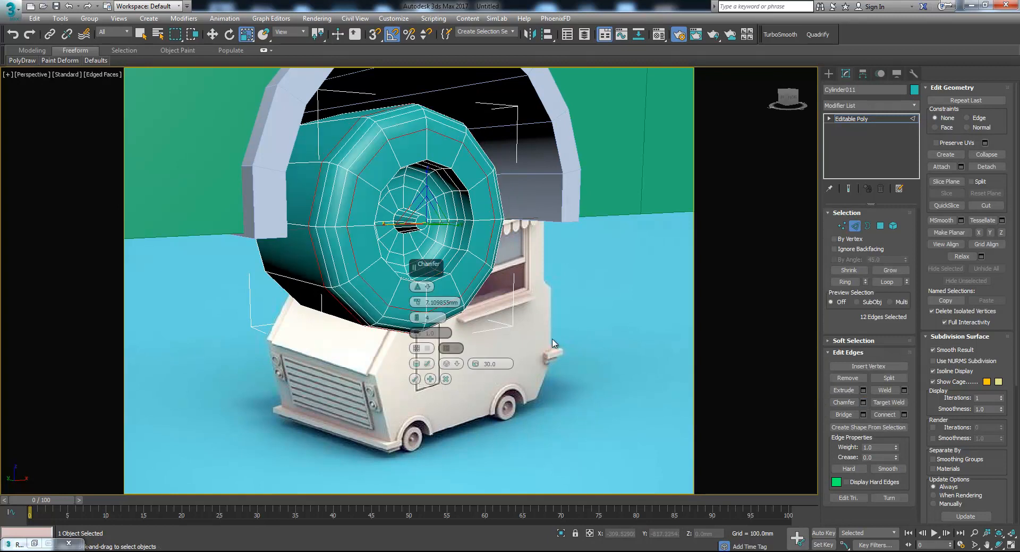
{"action": "left_click_drag", "start_coordinate": [417, 302], "coordinate": [419, 301]}
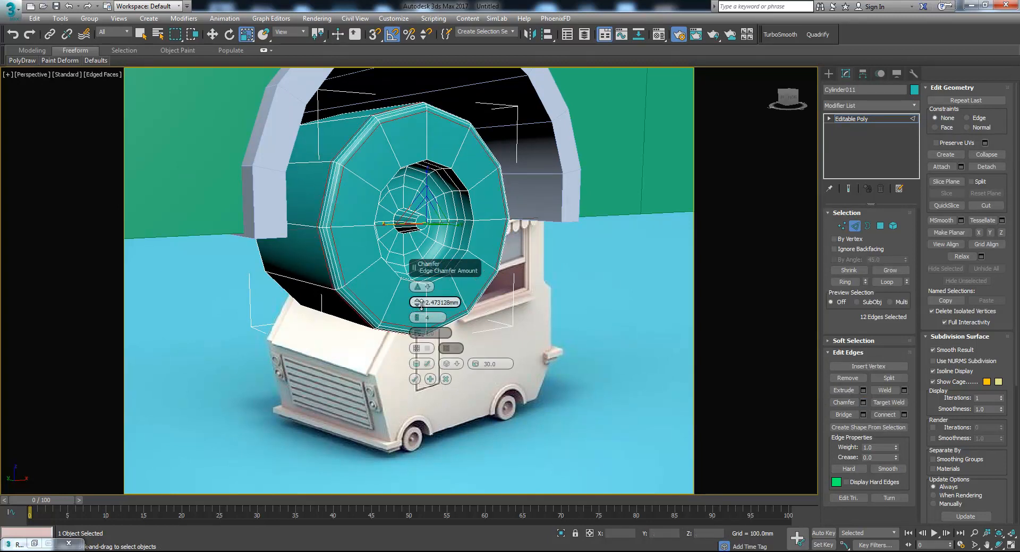
{"action": "left_click", "coordinate": [418, 321]}
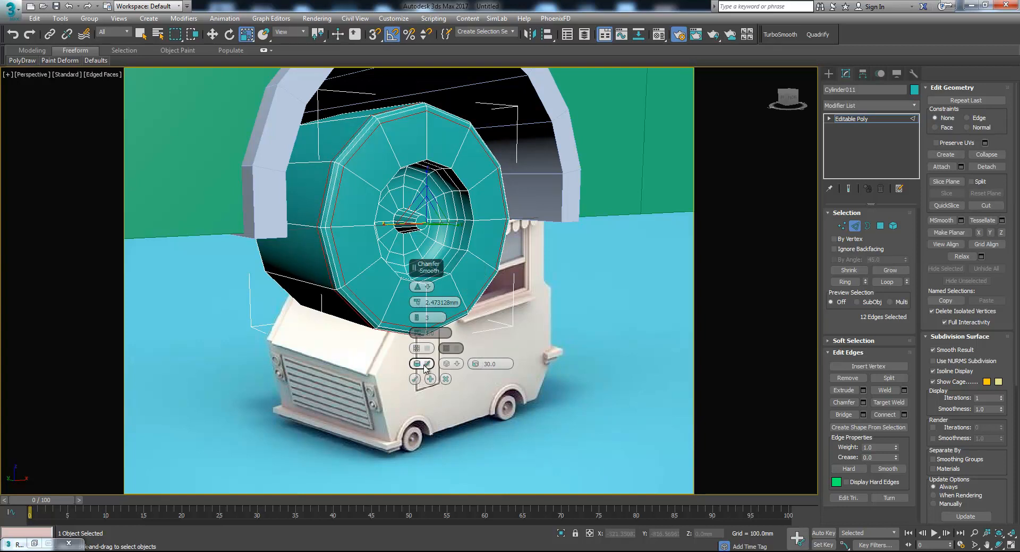
{"action": "left_click", "coordinate": [261, 257], "text": "ctrl"}
{"action": "middle_click_drag", "start_coordinate": [263, 271], "coordinate": [395, 239], "text": "alt"}
{"action": "key", "text": "w"}
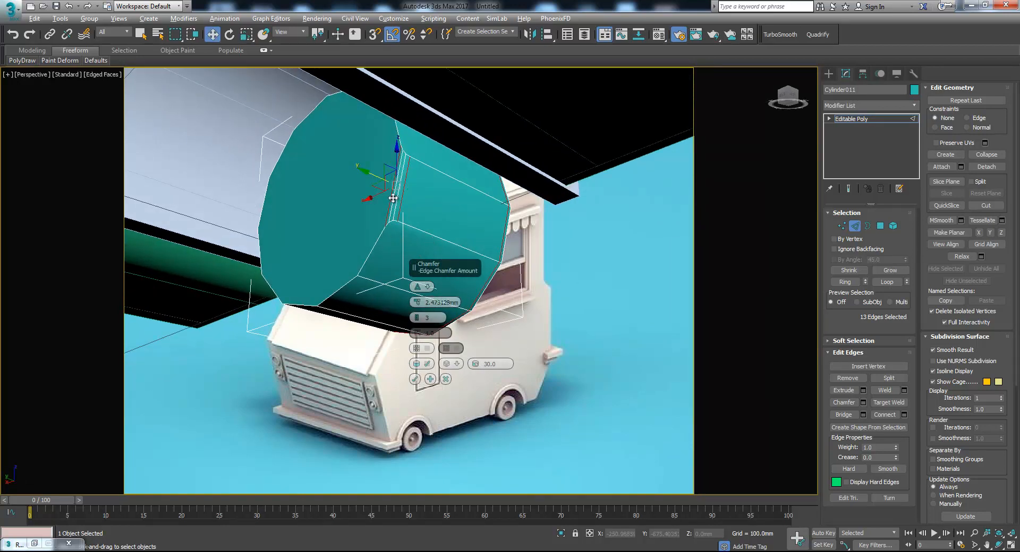
{"action": "left_click", "coordinate": [414, 379]}
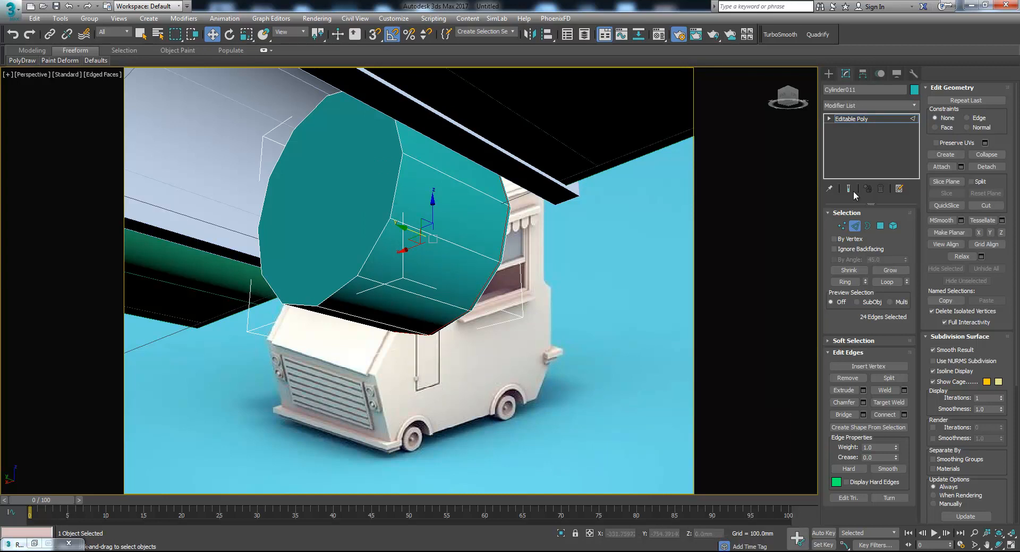
Chamfer the border edges of the wheel's back face by about 2.47 mm with 3 segments.
{"action": "left_click", "coordinate": [880, 226]}
{"action": "left_click", "coordinate": [381, 190]}
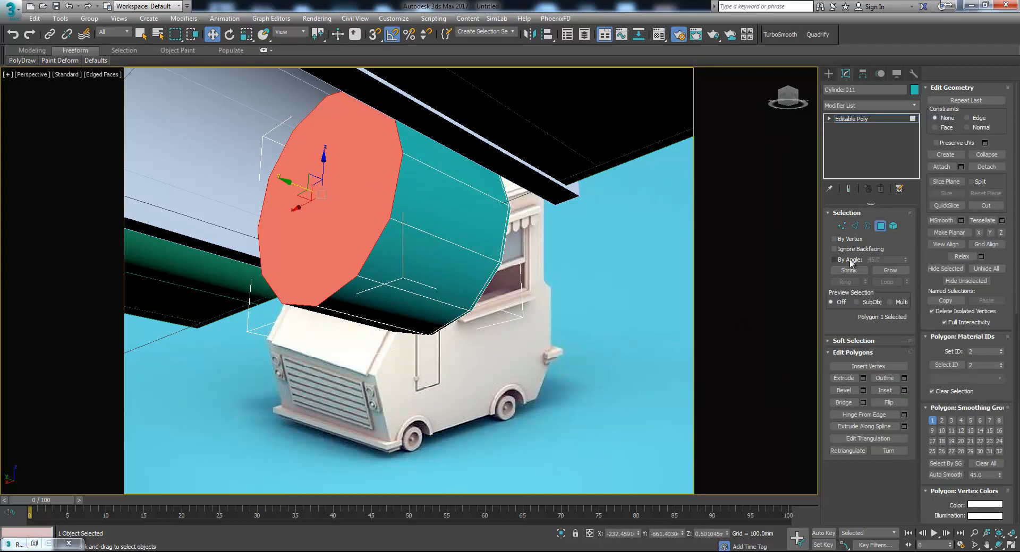
{"action": "left_click", "coordinate": [852, 227], "text": "ctrl"}
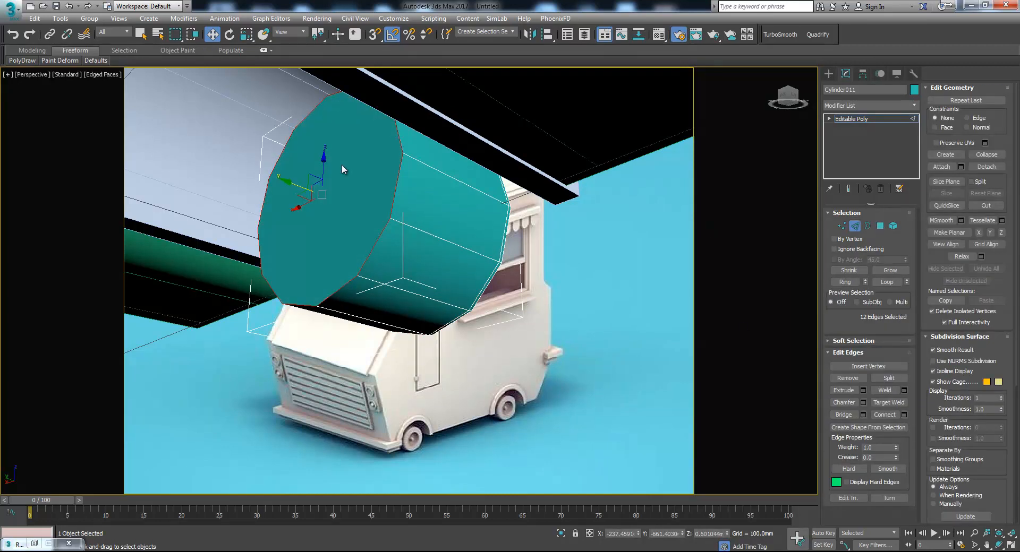
{"action": "left_click", "coordinate": [862, 403]}
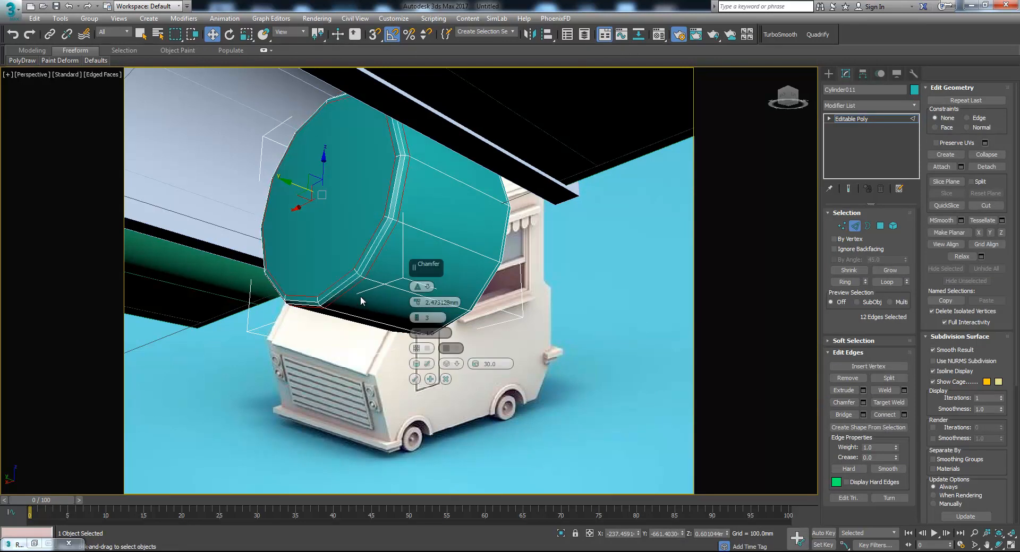
{"action": "left_click", "coordinate": [415, 379]}
Chamfer the edge loop at the recess opening on the wheel's front by about 2.47 mm with 3 segments.
{"action": "middle_click_drag", "start_coordinate": [666, 273], "coordinate": [726, 235], "text": "alt"}
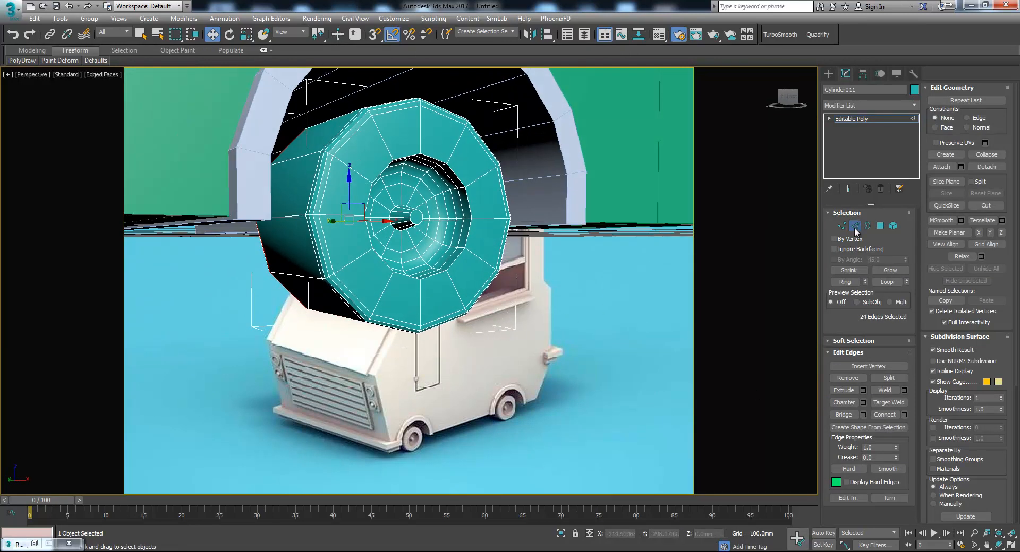
{"action": "double_click", "coordinate": [471, 227]}
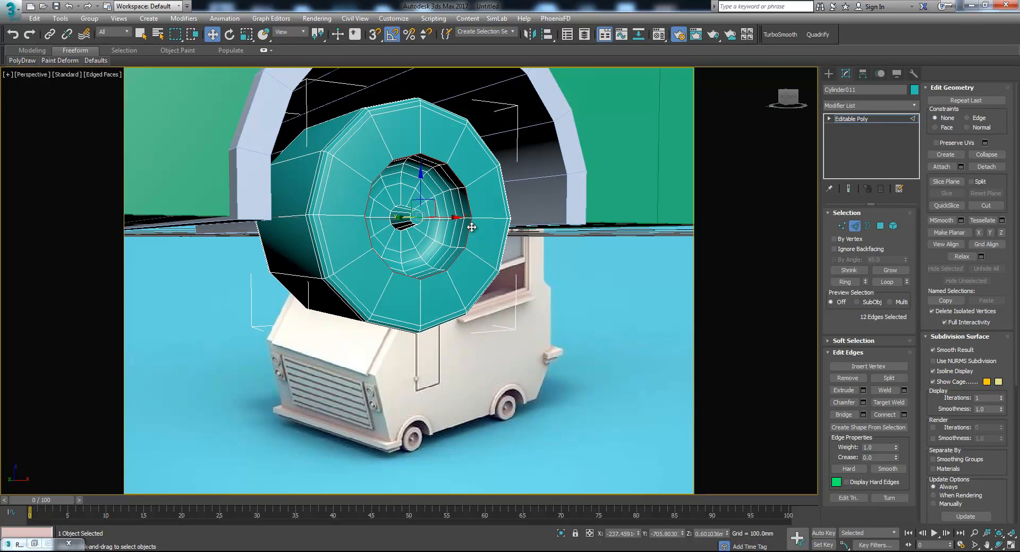
{"action": "left_click", "coordinate": [862, 403]}
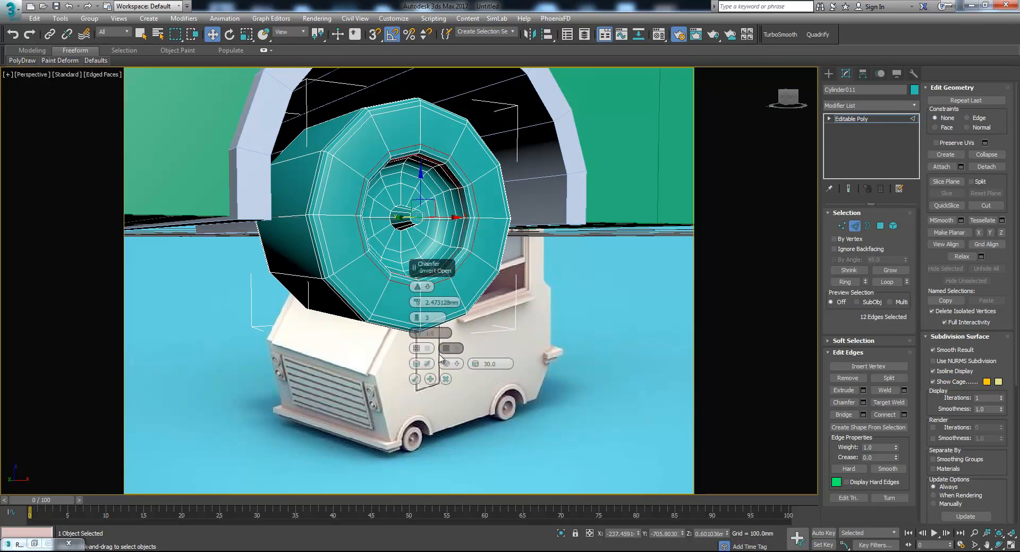
{"action": "left_click", "coordinate": [415, 379]}
{"action": "left_click", "coordinate": [647, 360]}
Hide the edge overlay and auto-smooth all polygons of the wheel with a 45 threshold.
{"action": "key", "text": "F4"}
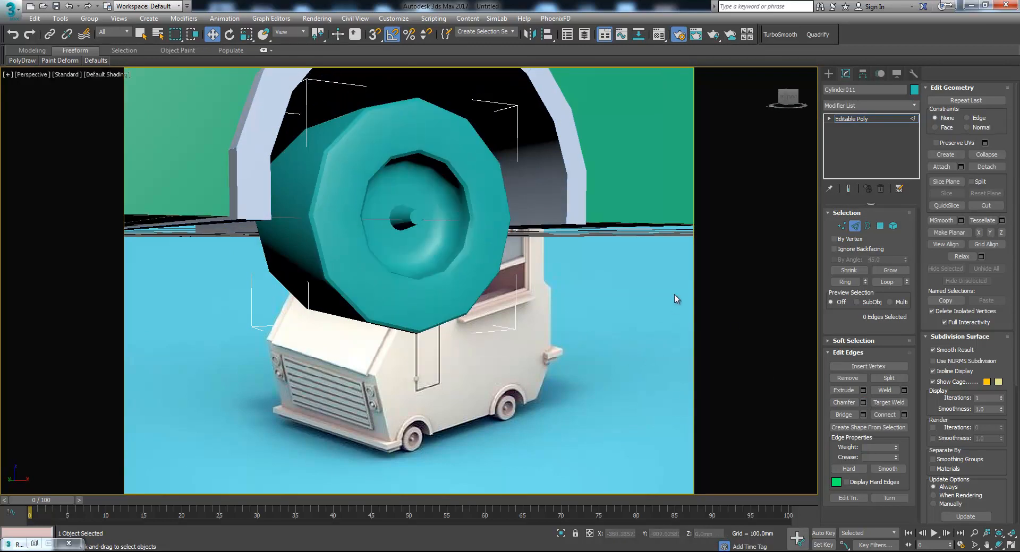
{"action": "left_click", "coordinate": [879, 227]}
{"action": "key", "text": "ctrl+a"}
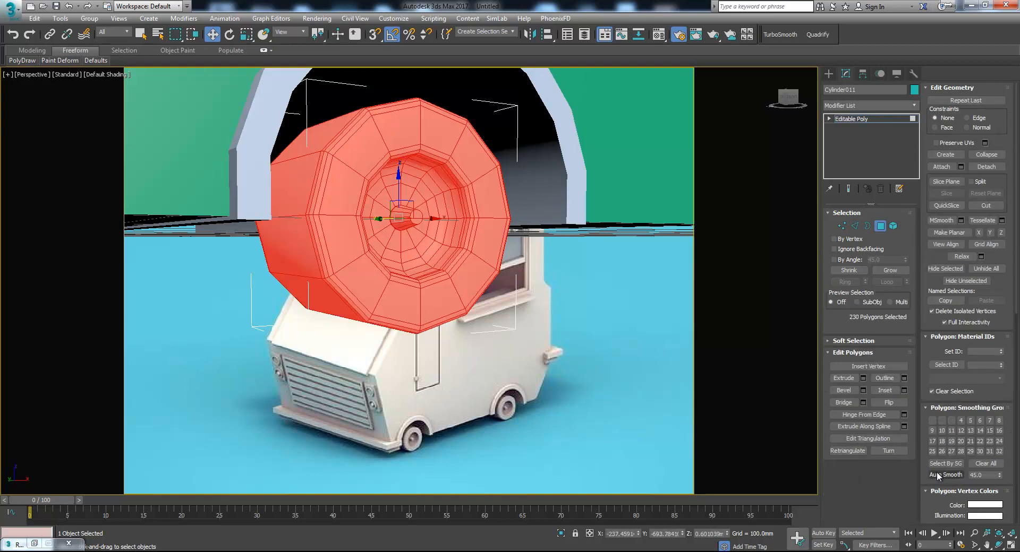
{"action": "left_click", "coordinate": [561, 354]}
Copy the finished wheel along the truck's length into the front wheel arch.
{"action": "scroll", "coordinate": [523, 320], "scroll_direction": "down", "scroll_amount": 8}
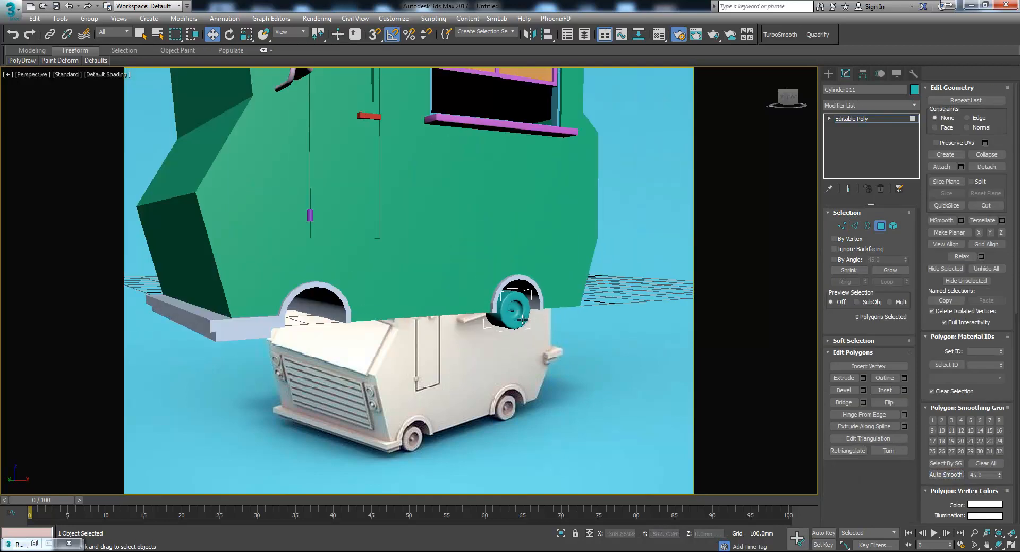
{"action": "middle_click_drag", "start_coordinate": [512, 333], "coordinate": [497, 300], "text": "alt"}
{"action": "left_click", "coordinate": [878, 228]}
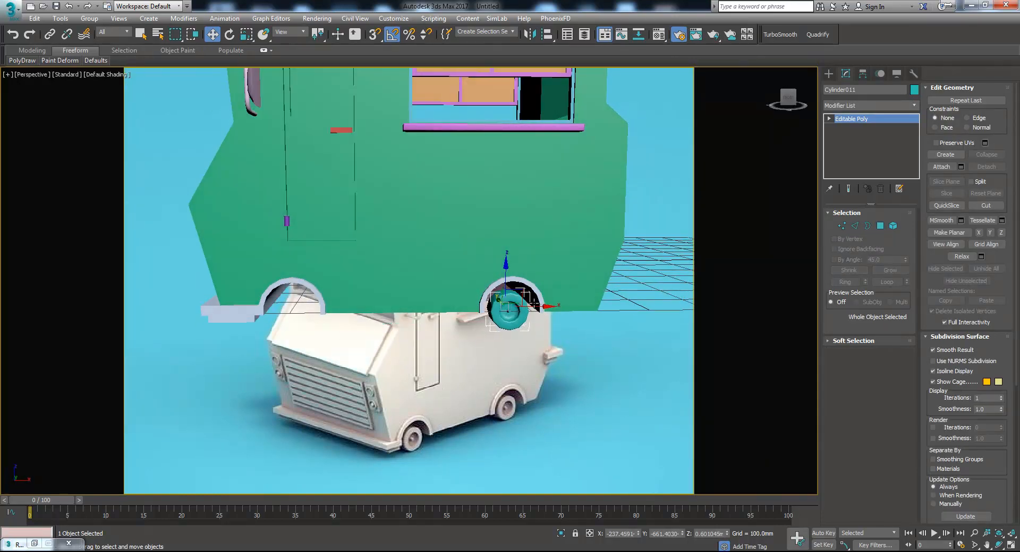
{"action": "left_click_drag", "start_coordinate": [535, 306], "coordinate": [326, 313], "text": "shift"}
{"action": "key", "text": "Return"}
Copy the front and rear wheels together across to the opposite side of the truck.
{"action": "middle_click_drag", "start_coordinate": [413, 328], "coordinate": [608, 260], "text": "alt"}
{"action": "left_click", "coordinate": [525, 344], "text": "ctrl"}
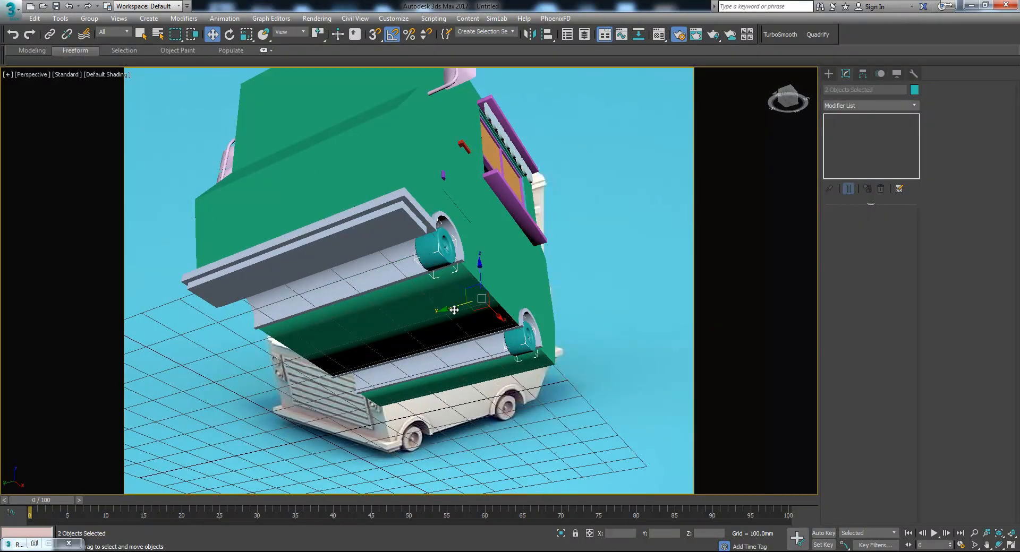
{"action": "left_click_drag", "start_coordinate": [454, 310], "coordinate": [293, 361], "text": "shift"}
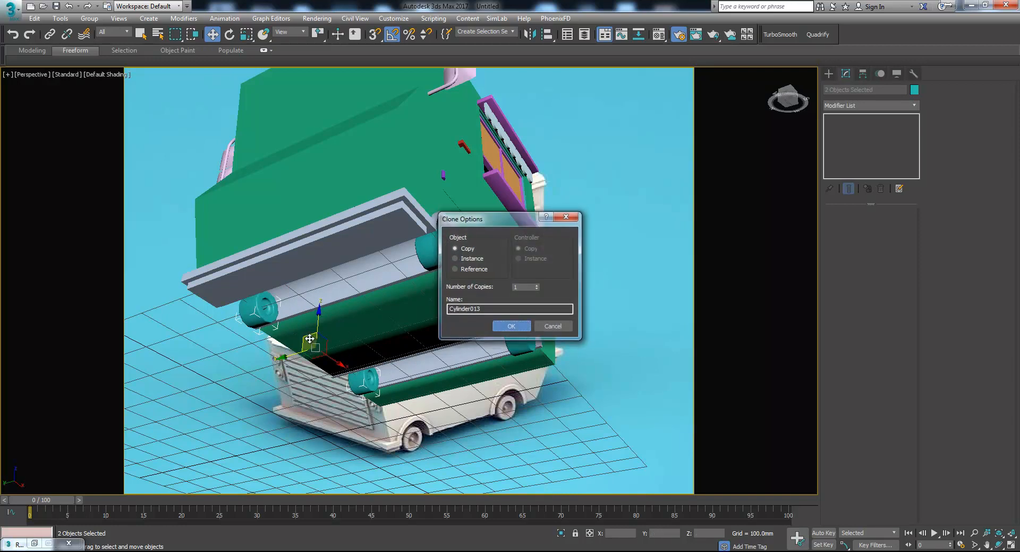
{"action": "key", "text": "Return"}
Rotate the two copied wheels to face outward and shift them into place in their arches.
{"action": "key", "text": "e"}
{"action": "left_click_drag", "start_coordinate": [308, 327], "coordinate": [404, 338]}
{"action": "middle_click_drag", "start_coordinate": [404, 338], "coordinate": [623, 271], "text": "alt"}
{"action": "key", "text": "w"}
{"action": "left_click_drag", "start_coordinate": [346, 336], "coordinate": [358, 332]}
Show edges again and connect the edge ring across the truck body with one segment down the middle of the front.
{"action": "middle_click_drag", "start_coordinate": [411, 327], "coordinate": [640, 307], "text": "alt"}
{"action": "left_click", "coordinate": [537, 151]}
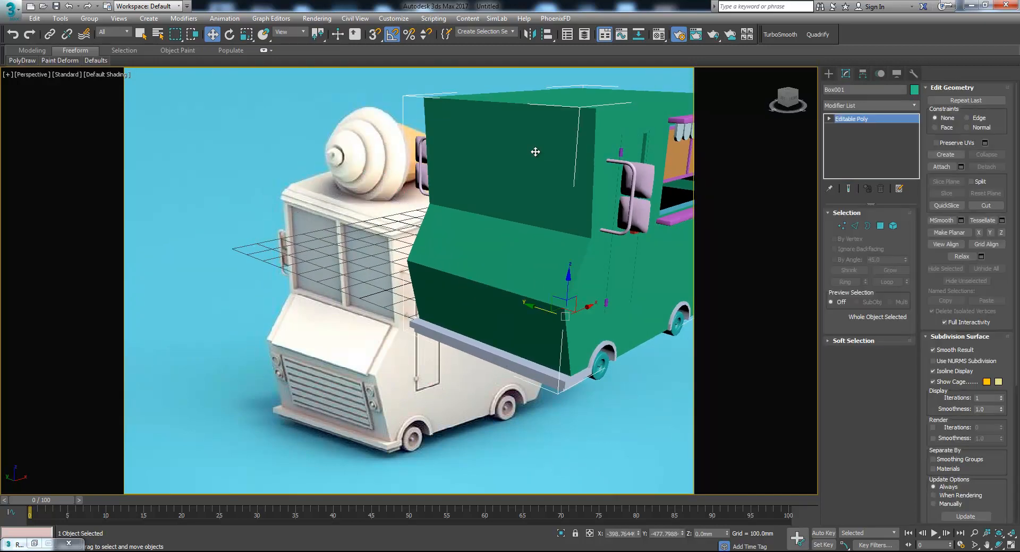
{"action": "key", "text": "F4"}
{"action": "middle_click_drag", "start_coordinate": [568, 187], "coordinate": [591, 204]}
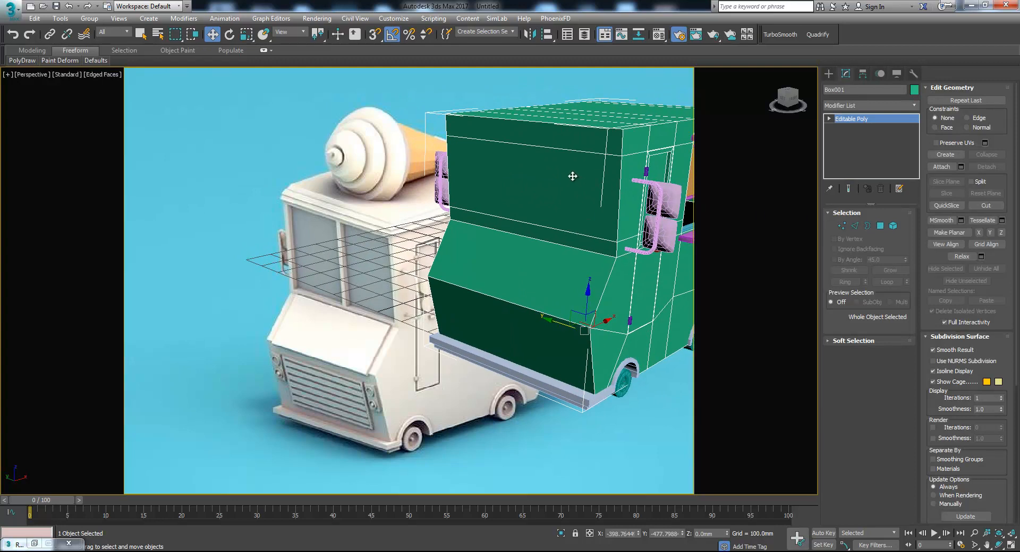
{"action": "key", "text": "2"}
{"action": "left_click", "coordinate": [570, 151]}
{"action": "left_click", "coordinate": [844, 281]}
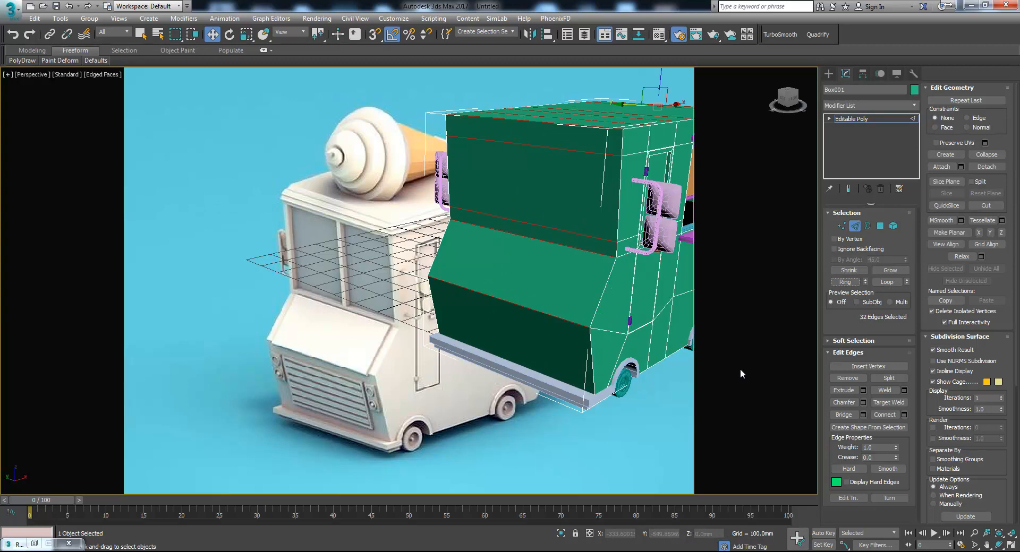
{"action": "left_click", "coordinate": [903, 414]}
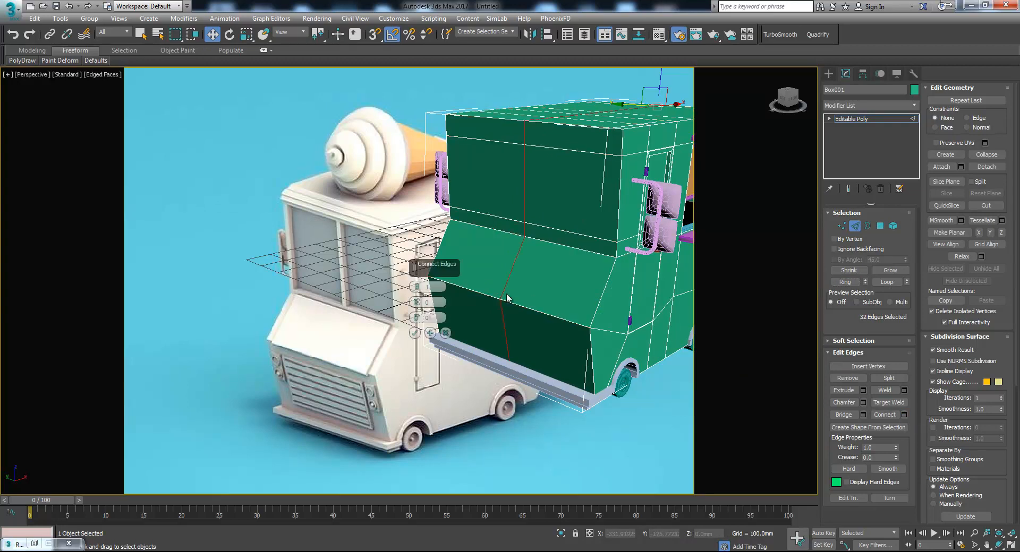
{"action": "left_click", "coordinate": [414, 333]}
Inset the three polygons of one windshield half on the truck's front by about 8.8 mm.
{"action": "left_click", "coordinate": [880, 225]}
{"action": "left_click", "coordinate": [570, 245]}
{"action": "left_click", "coordinate": [583, 152], "text": "ctrl"}
{"action": "left_click", "coordinate": [583, 144], "text": "ctrl"}
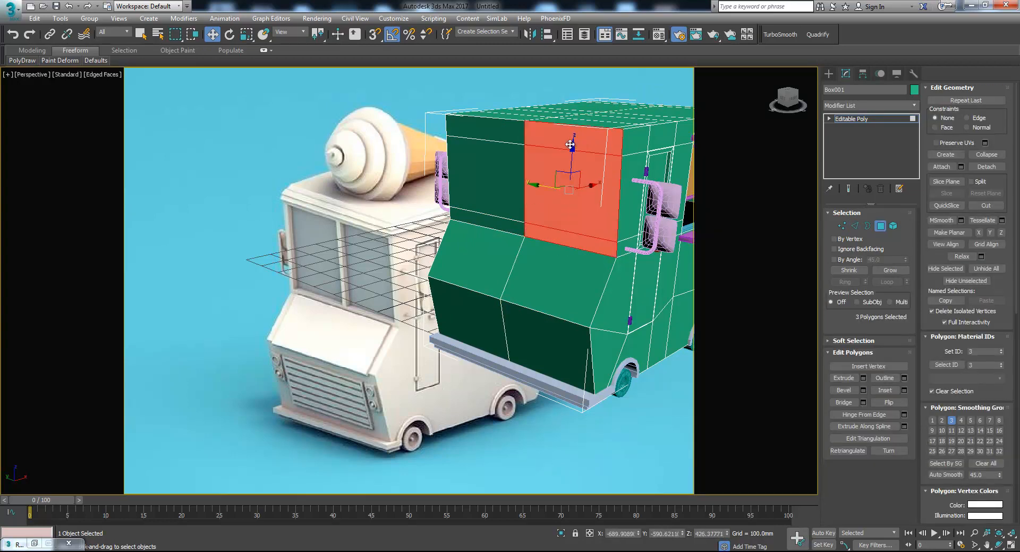
{"action": "left_click", "coordinate": [503, 142], "text": "ctrl"}
{"action": "left_click", "coordinate": [492, 172], "text": "ctrl"}
{"action": "key", "text": "ctrl+z"}
{"action": "key", "text": "ctrl+z"}
{"action": "left_click", "coordinate": [904, 391]}
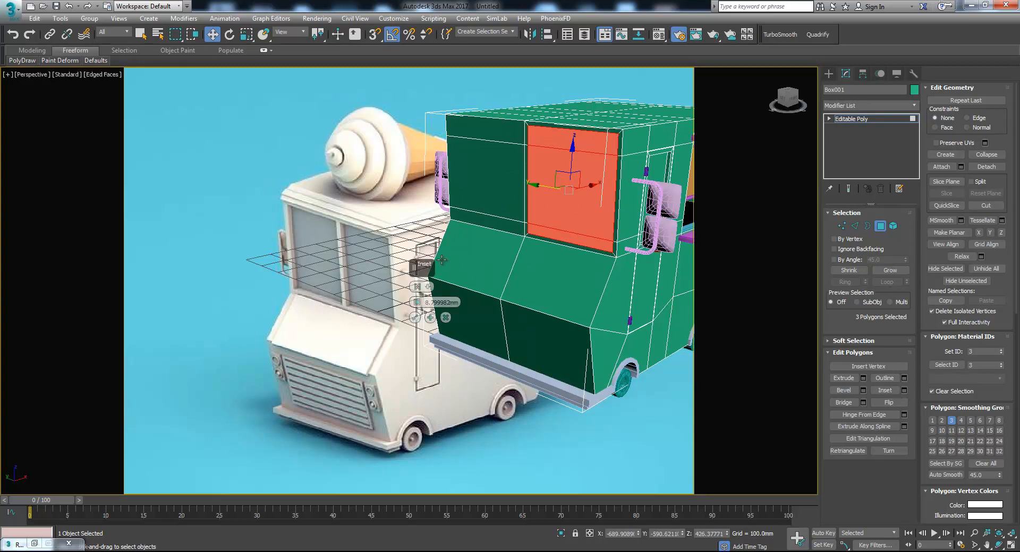
{"action": "left_click", "coordinate": [415, 318]}
Inset the other windshield half by the same 8.8 mm amount.
{"action": "left_click", "coordinate": [498, 136]}
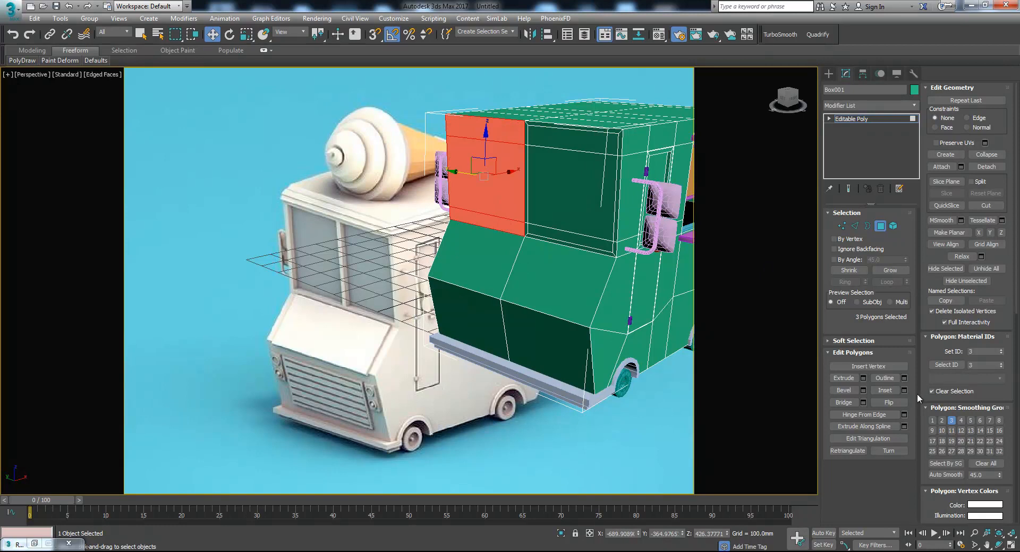
{"action": "left_click", "coordinate": [904, 390]}
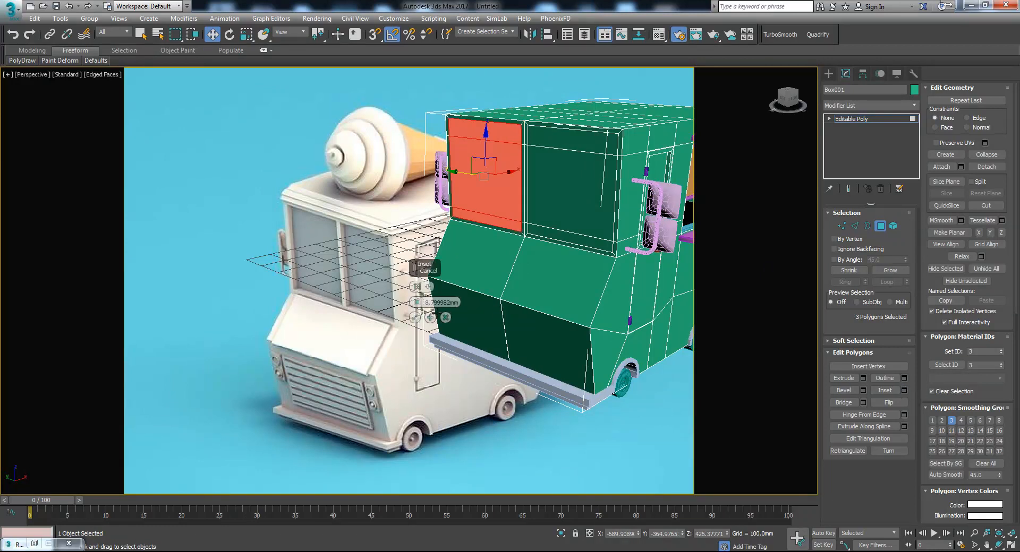
{"action": "left_click", "coordinate": [418, 320]}
Extrude all six inset windshield polygons inward by about -11.28 mm to recess both panes.
{"action": "left_click", "coordinate": [563, 144], "text": "ctrl"}
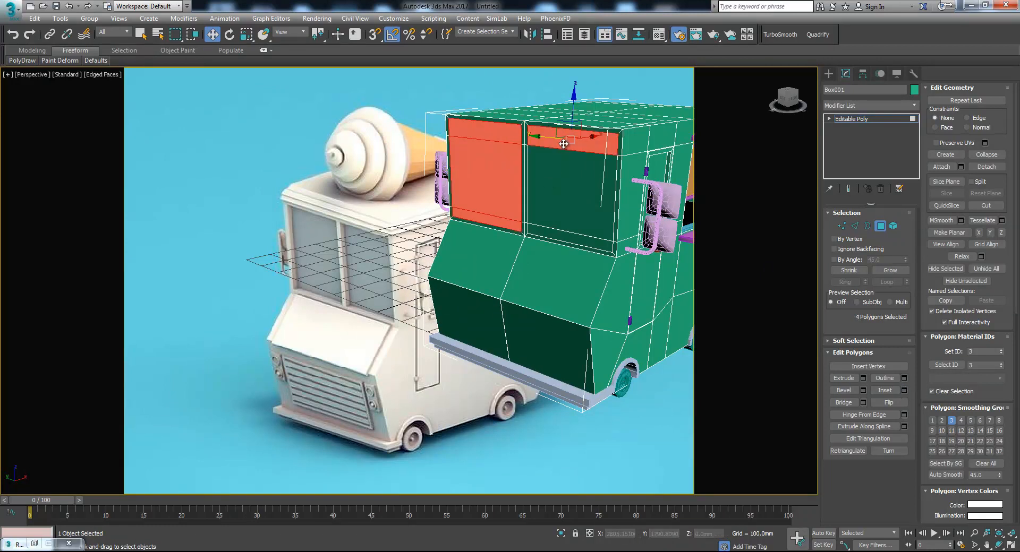
{"action": "left_click", "coordinate": [558, 214], "text": "ctrl"}
{"action": "left_click", "coordinate": [553, 232], "text": "ctrl"}
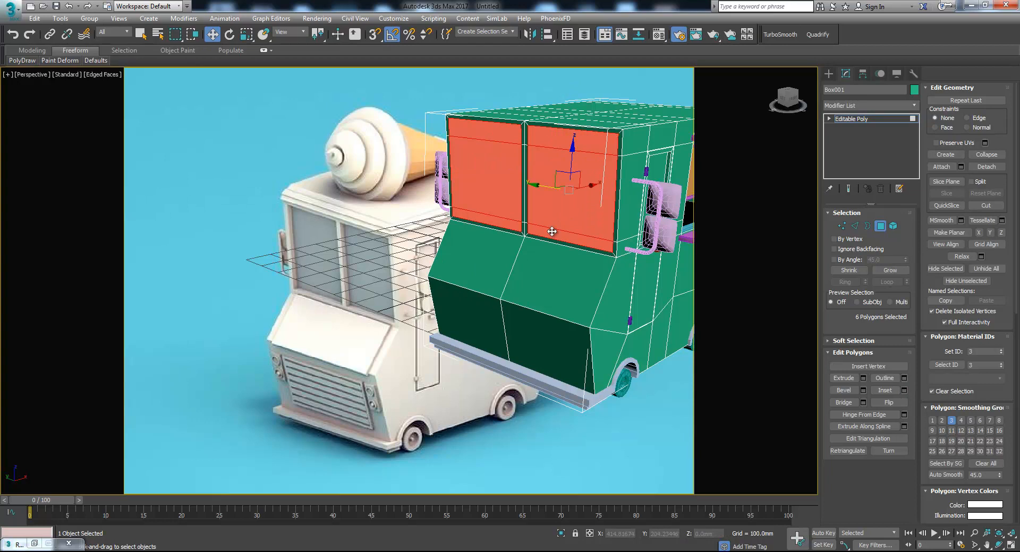
{"action": "left_click", "coordinate": [863, 378]}
{"action": "left_click_drag", "start_coordinate": [418, 302], "coordinate": [417, 301]}
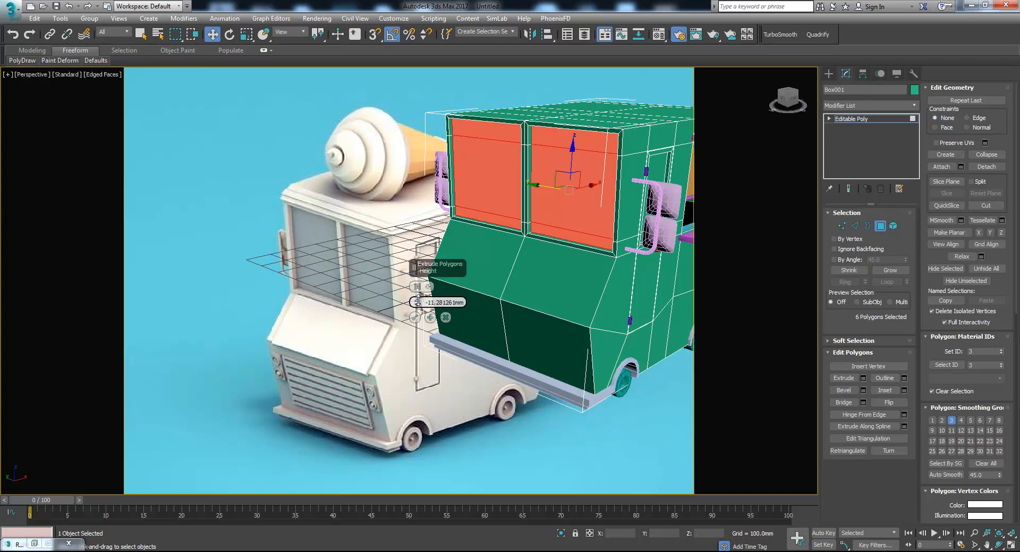
{"action": "left_click", "coordinate": [415, 318]}
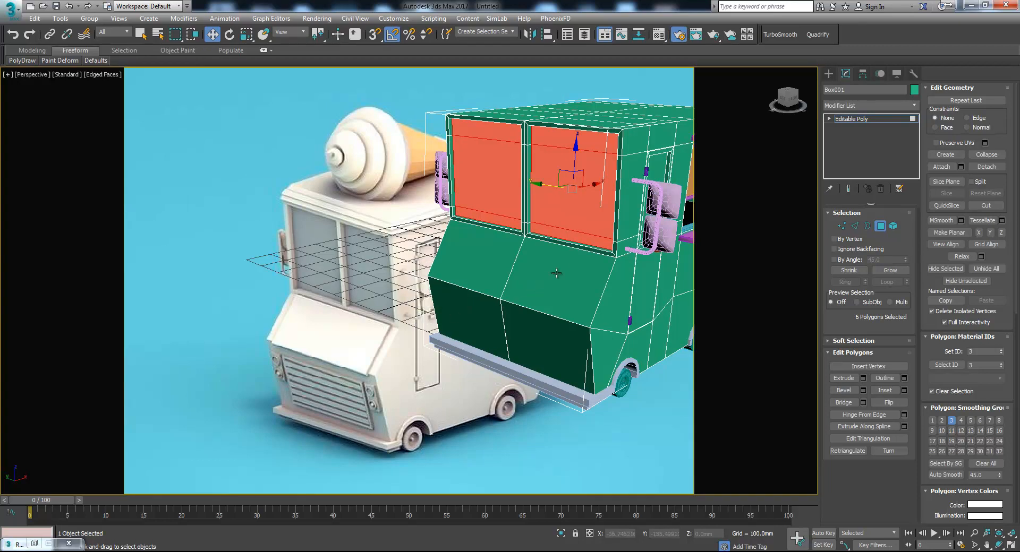
Clone the two sloped hood polygons below the windshield as a separate object, offset slightly outward.
{"action": "left_click", "coordinate": [489, 257]}
{"action": "left_click", "coordinate": [564, 281], "text": "ctrl"}
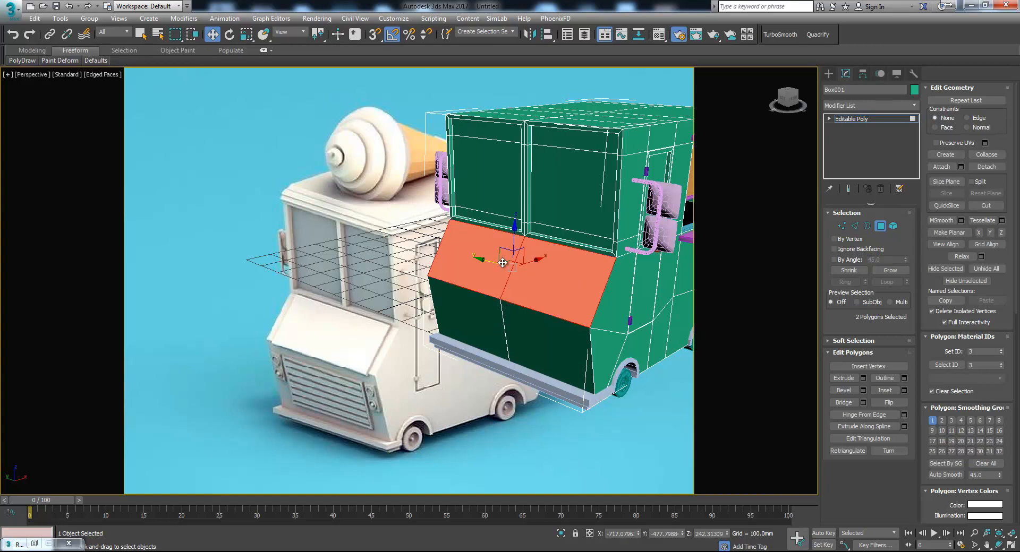
{"action": "middle_click_drag", "start_coordinate": [480, 266], "coordinate": [489, 275], "text": "alt"}
{"action": "left_click_drag", "start_coordinate": [504, 250], "coordinate": [492, 260], "text": "shift"}
{"action": "left_click", "coordinate": [453, 265]}
{"action": "left_click", "coordinate": [560, 282]}
Select the cloned hood panel and change its object color to orange.
{"action": "left_click", "coordinate": [879, 227]}
{"action": "left_click", "coordinate": [483, 250]}
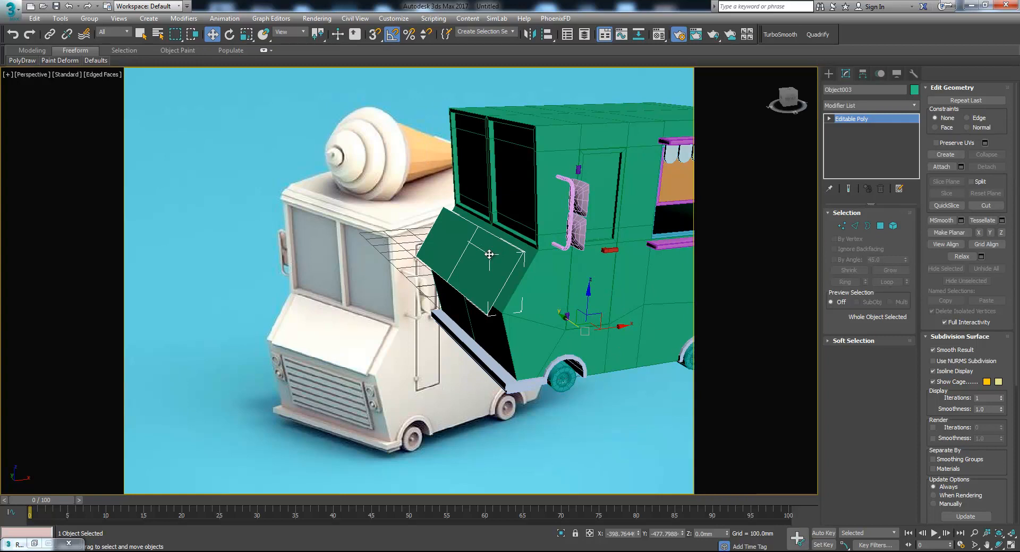
{"action": "key", "text": "2"}
{"action": "left_click", "coordinate": [914, 90]}
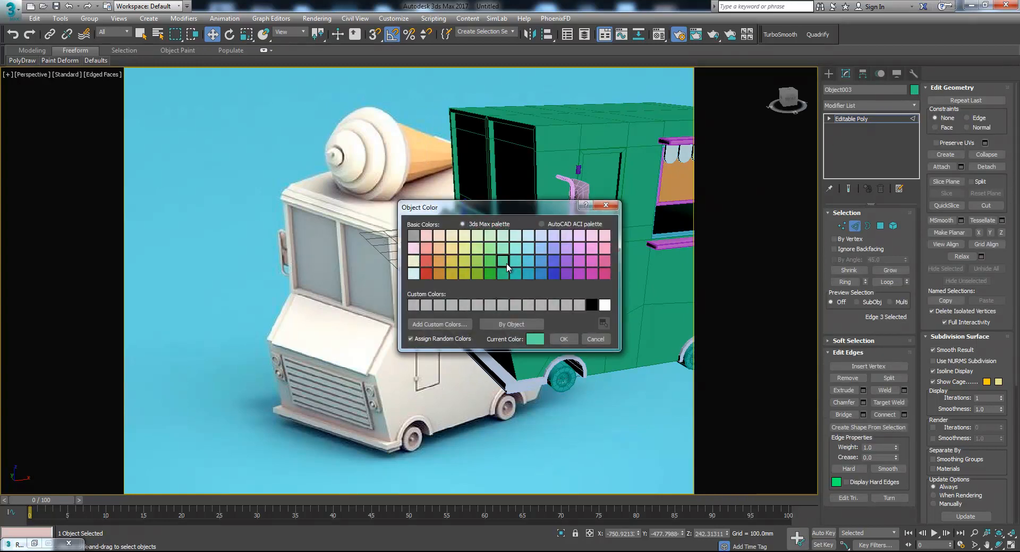
{"action": "left_click", "coordinate": [439, 266]}
{"action": "left_click", "coordinate": [564, 340]}
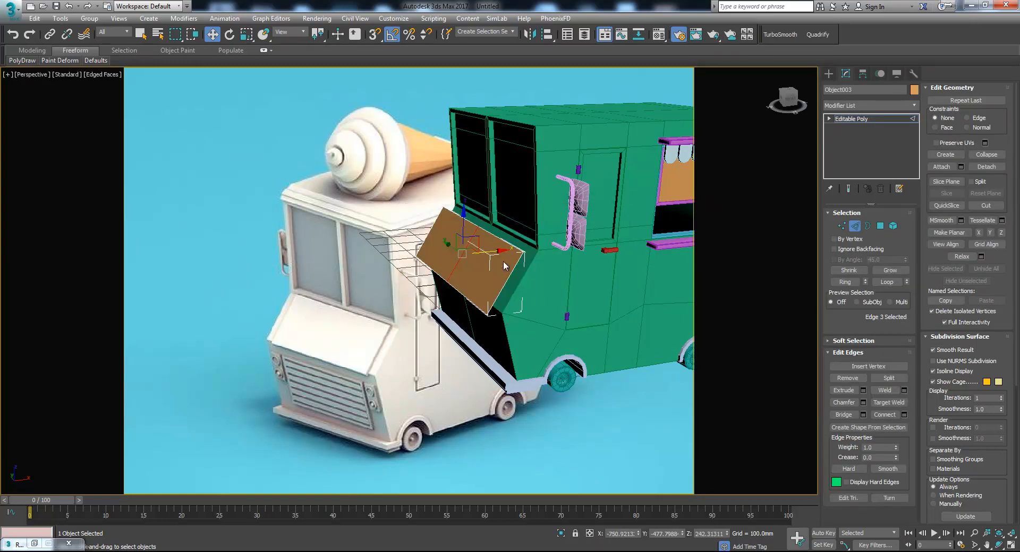
{"action": "left_click", "coordinate": [471, 253]}
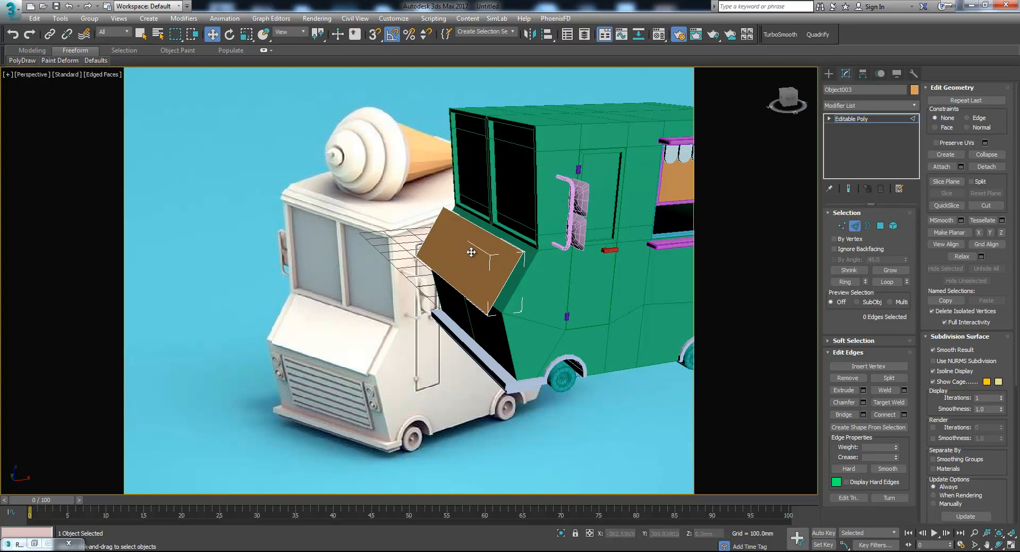
Give the orange hood panel thickness with a Shell modifier and move it closer to the truck body.
{"action": "middle_click_drag", "start_coordinate": [517, 295], "coordinate": [458, 283], "text": "alt"}
{"action": "left_click", "coordinate": [854, 226]}
{"action": "left_click", "coordinate": [868, 105]}
{"action": "scroll", "coordinate": [895, 376], "scroll_direction": "down", "scroll_amount": 15}
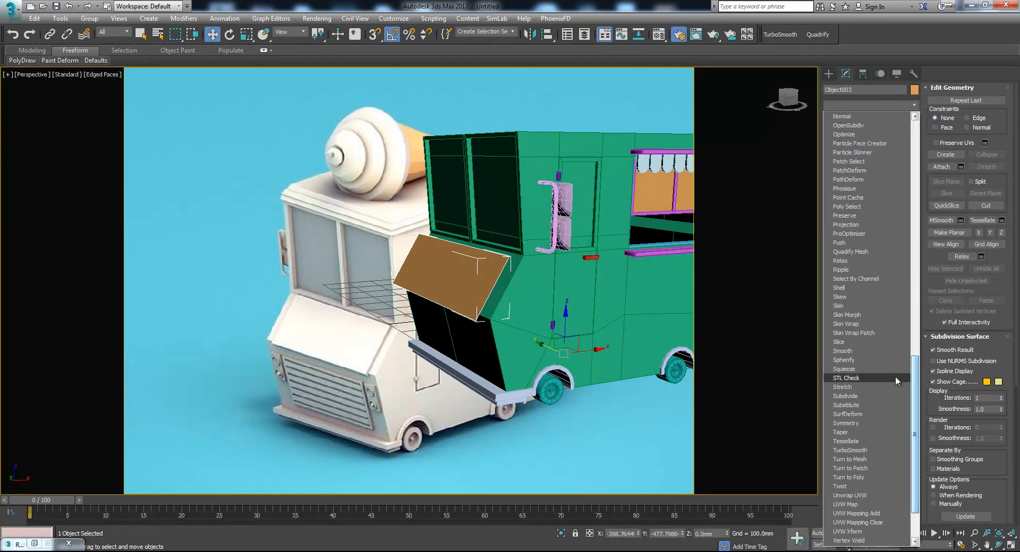
{"action": "left_click", "coordinate": [853, 289]}
{"action": "middle_click_drag", "start_coordinate": [541, 334], "coordinate": [530, 330], "text": "alt"}
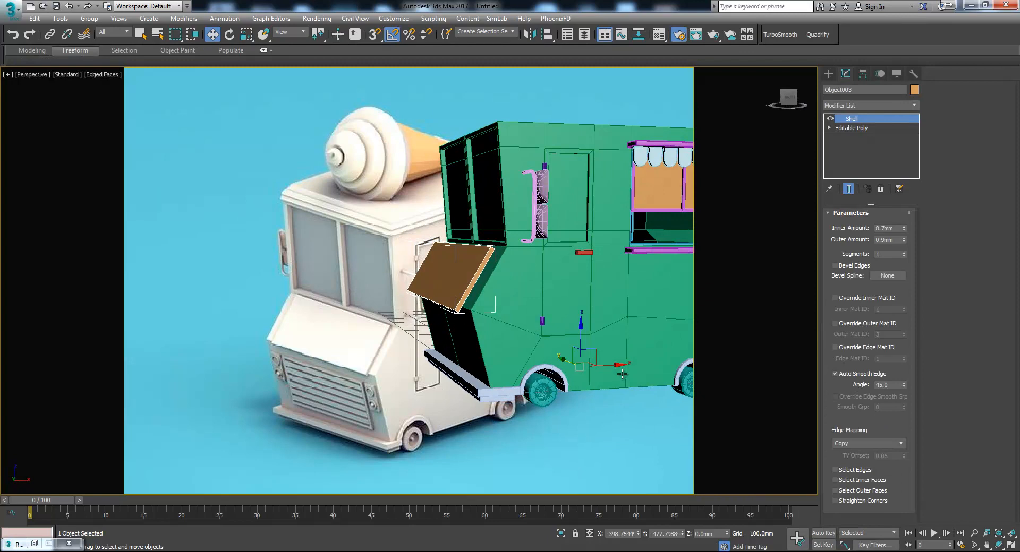
{"action": "left_click_drag", "start_coordinate": [598, 355], "coordinate": [615, 349]}
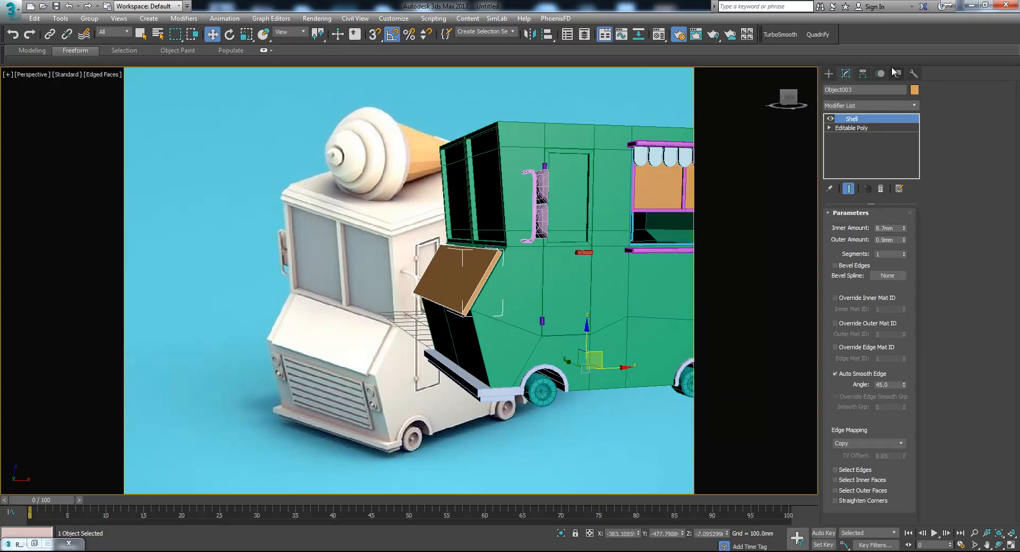
Center the hood panel's pivot on the object.
{"action": "left_click", "coordinate": [862, 74]}
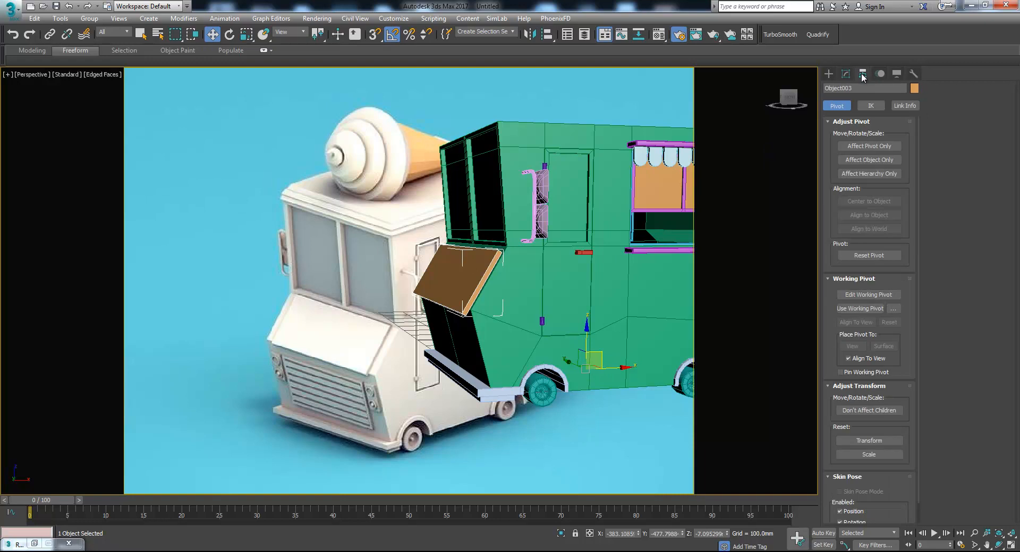
{"action": "left_click", "coordinate": [863, 146]}
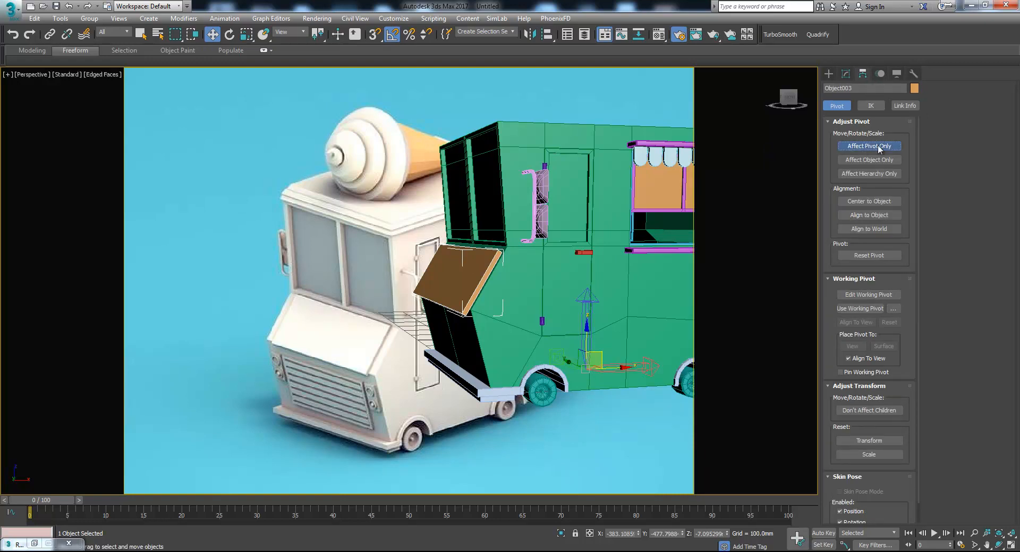
{"action": "left_click", "coordinate": [870, 202]}
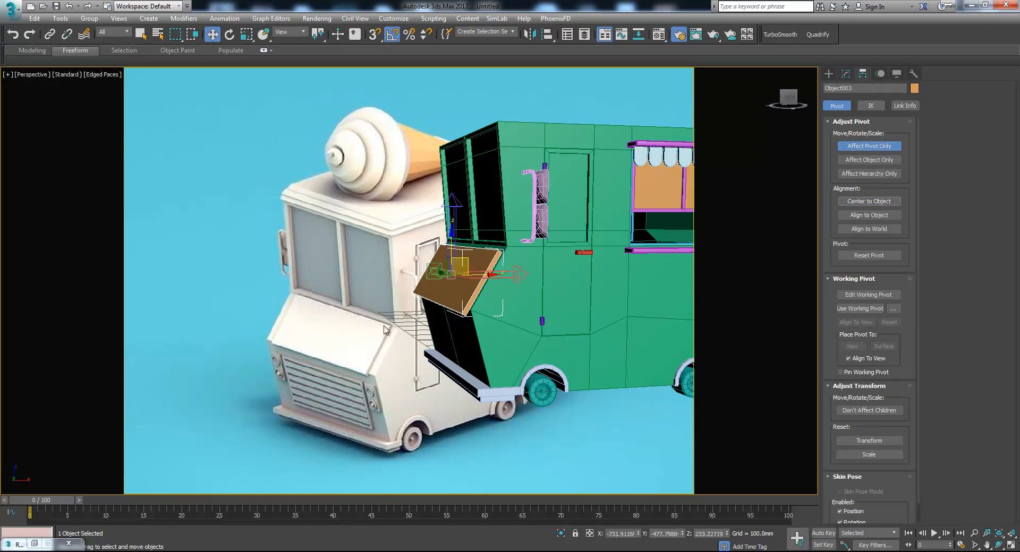
{"action": "left_click", "coordinate": [858, 148]}
{"action": "left_click", "coordinate": [857, 148]}
{"action": "left_click", "coordinate": [851, 144]}
Nudge the hood panel closer to the sloped front and scale it uniformly to about 96%.
{"action": "middle_click_drag", "start_coordinate": [444, 259], "coordinate": [447, 262]}
{"action": "scroll", "coordinate": [447, 262], "scroll_direction": "up", "scroll_amount": 3}
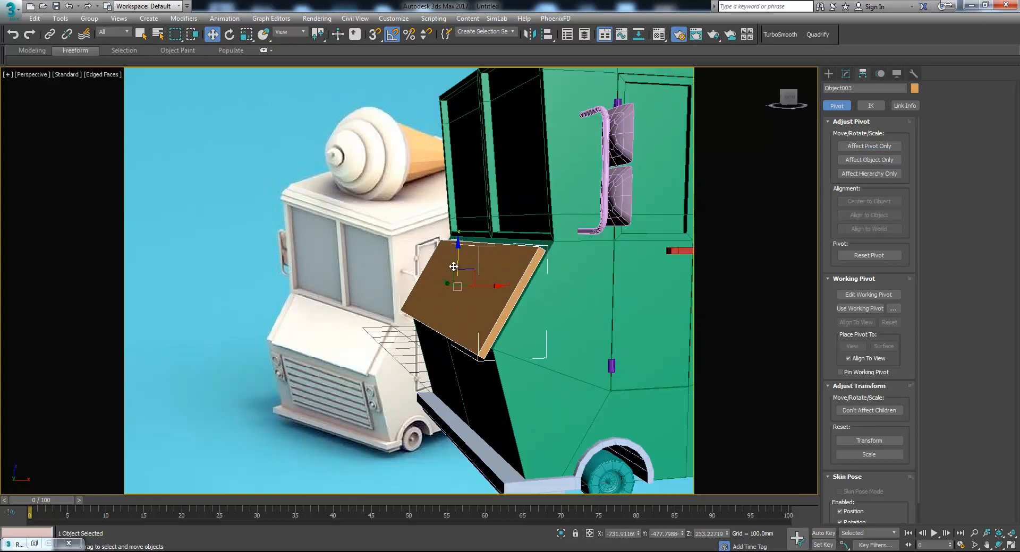
{"action": "left_click_drag", "start_coordinate": [466, 274], "coordinate": [476, 272]}
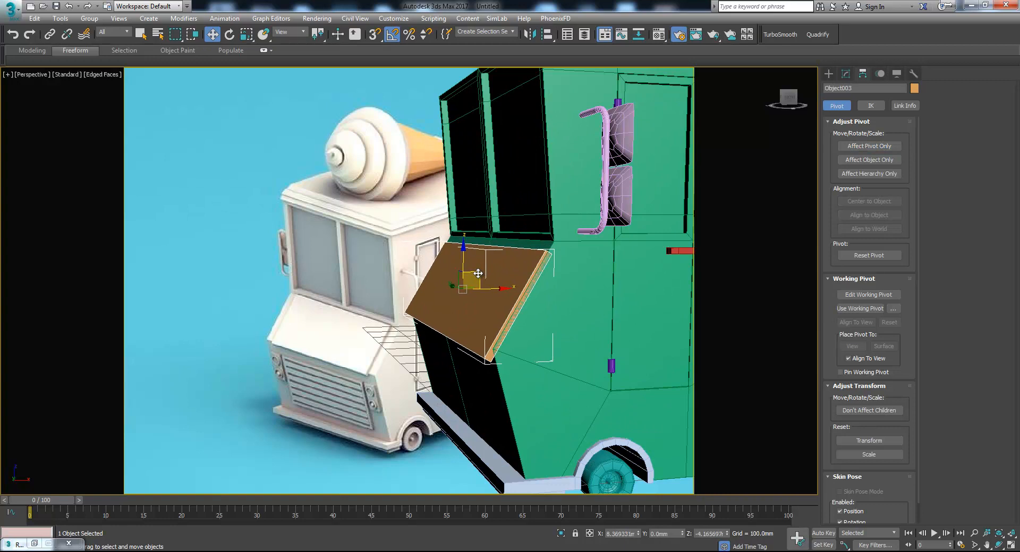
{"action": "middle_click_drag", "start_coordinate": [470, 276], "coordinate": [619, 295], "text": "alt"}
{"action": "key", "text": "r"}
{"action": "left_click_drag", "start_coordinate": [592, 311], "coordinate": [591, 308]}
{"action": "middle_click_drag", "start_coordinate": [559, 364], "coordinate": [561, 354], "text": "alt"}
{"action": "left_click_drag", "start_coordinate": [542, 294], "coordinate": [546, 293]}
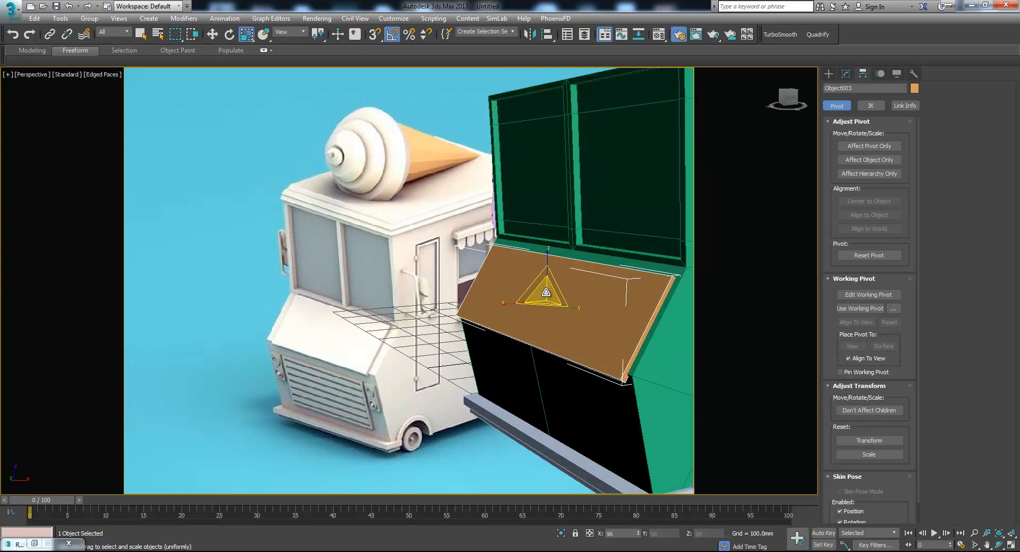
Set the hood panel's Shell outer amount to 10.9 mm and move the panel back against the body.
{"action": "left_click", "coordinate": [846, 76]}
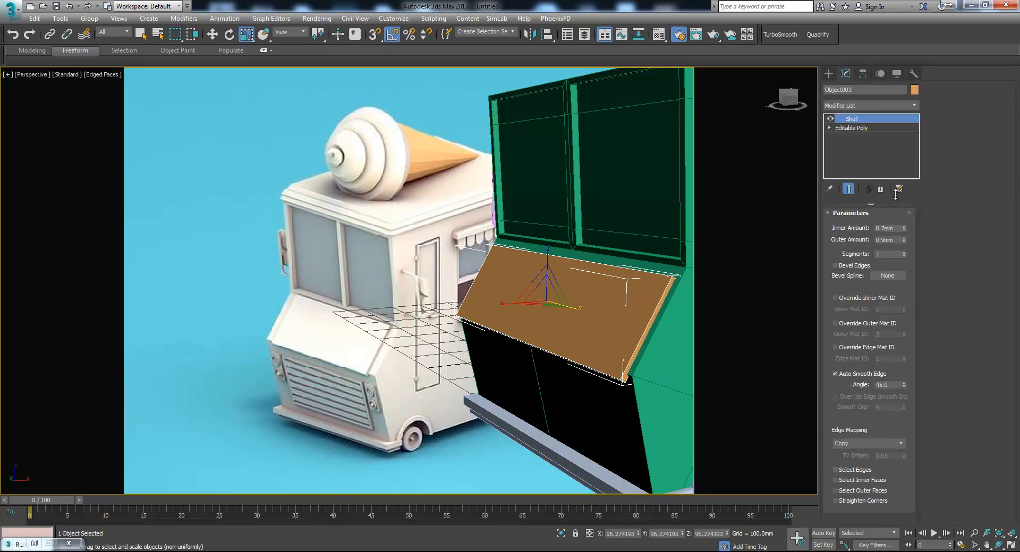
{"action": "left_click_drag", "start_coordinate": [904, 244], "coordinate": [905, 187]}
{"action": "key", "text": "w"}
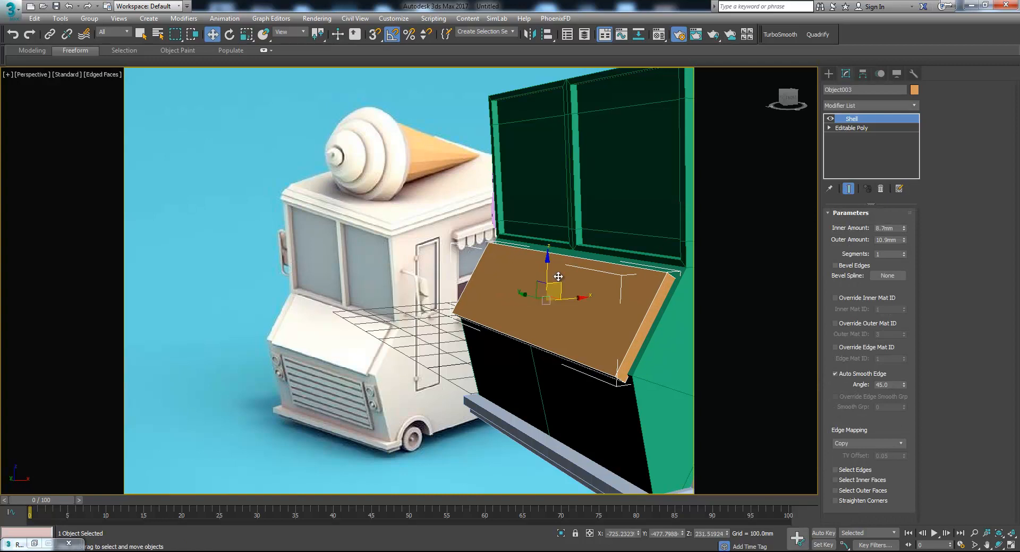
{"action": "left_click_drag", "start_coordinate": [567, 299], "coordinate": [573, 300]}
{"action": "middle_click_drag", "start_coordinate": [540, 326], "coordinate": [598, 269], "text": "alt"}
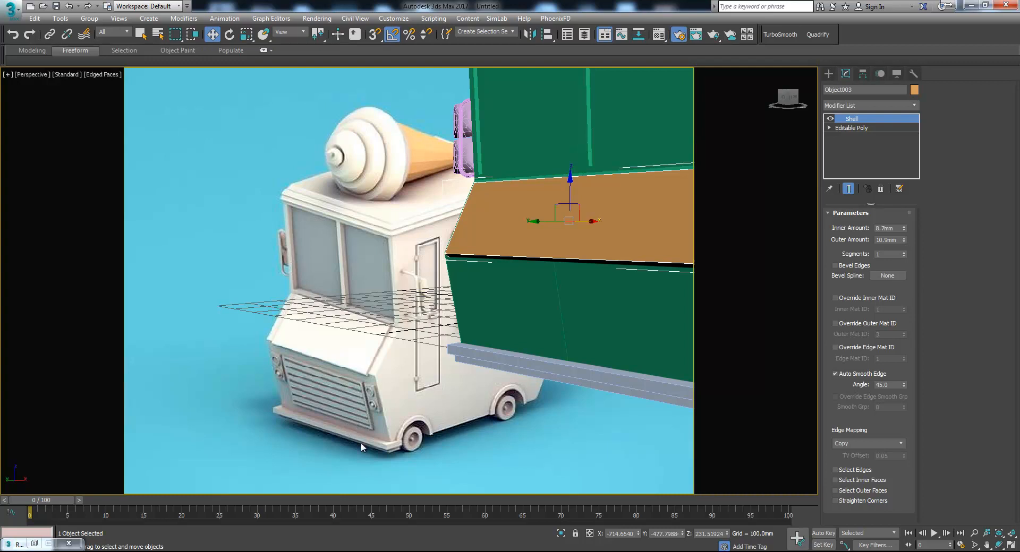
{"action": "middle_click_drag", "start_coordinate": [614, 300], "coordinate": [572, 287], "text": "alt"}
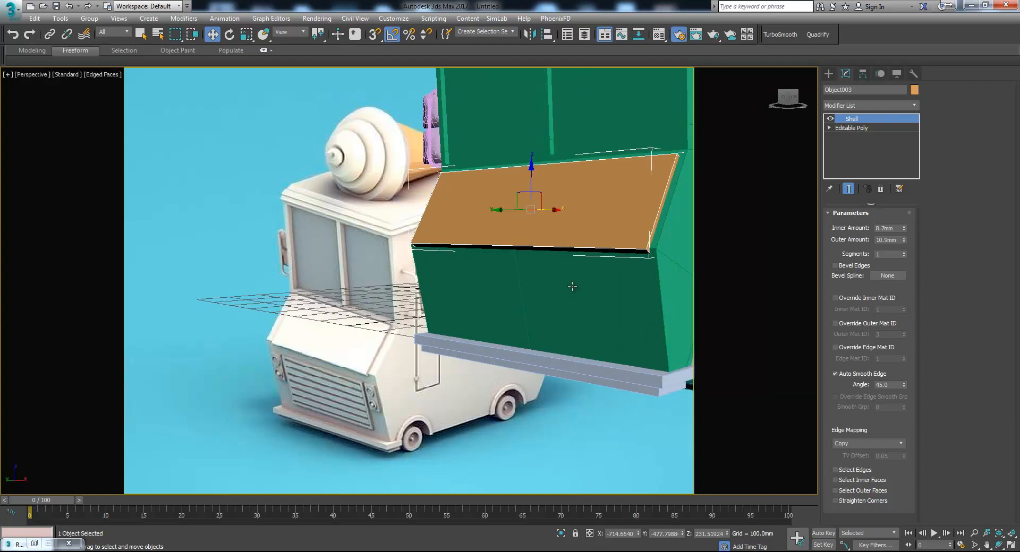
Clone the two lower front polygons of the truck body as a separate object, scaled slightly smaller.
{"action": "left_click", "coordinate": [554, 303]}
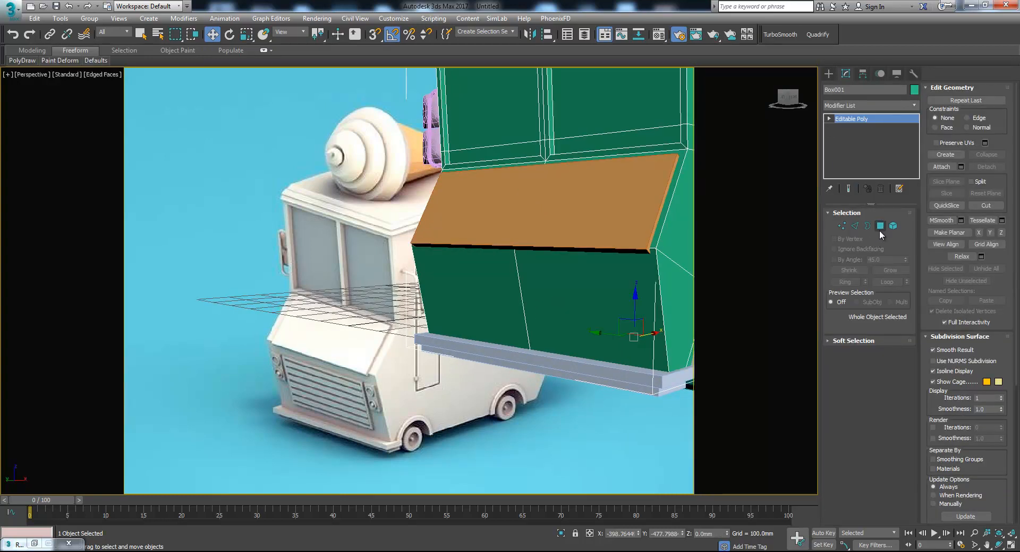
{"action": "left_click", "coordinate": [880, 226]}
{"action": "left_click", "coordinate": [600, 297]}
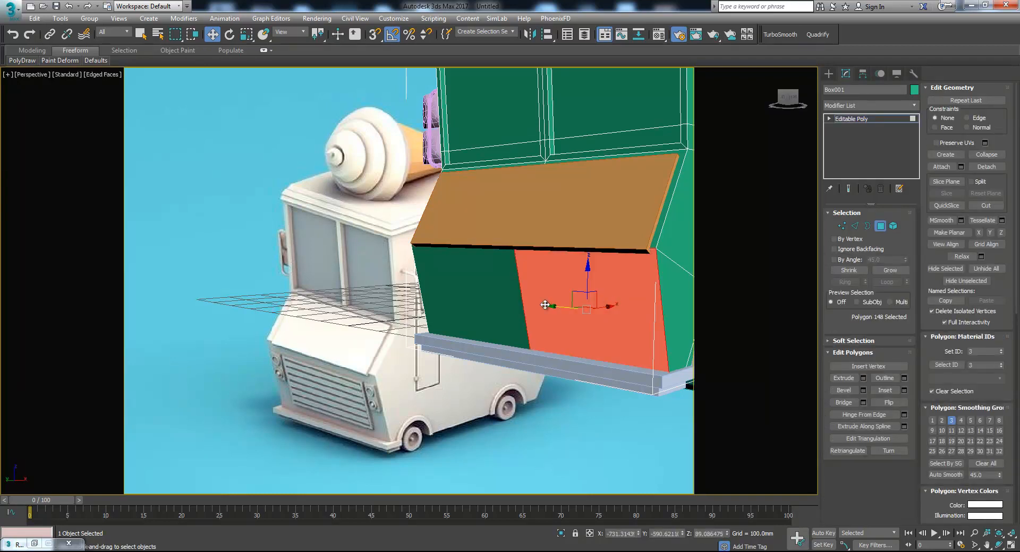
{"action": "left_click", "coordinate": [491, 300], "text": "ctrl"}
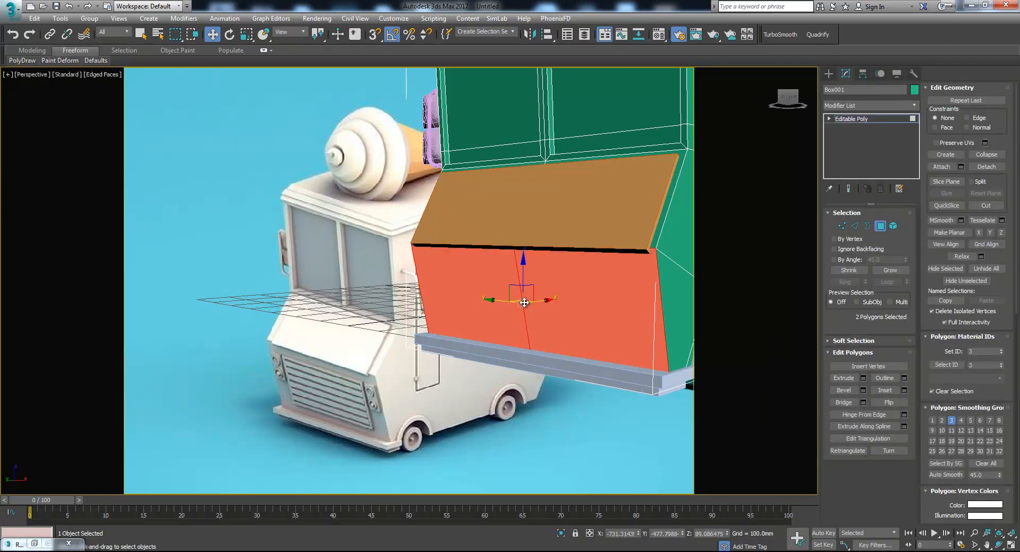
{"action": "key", "text": "r"}
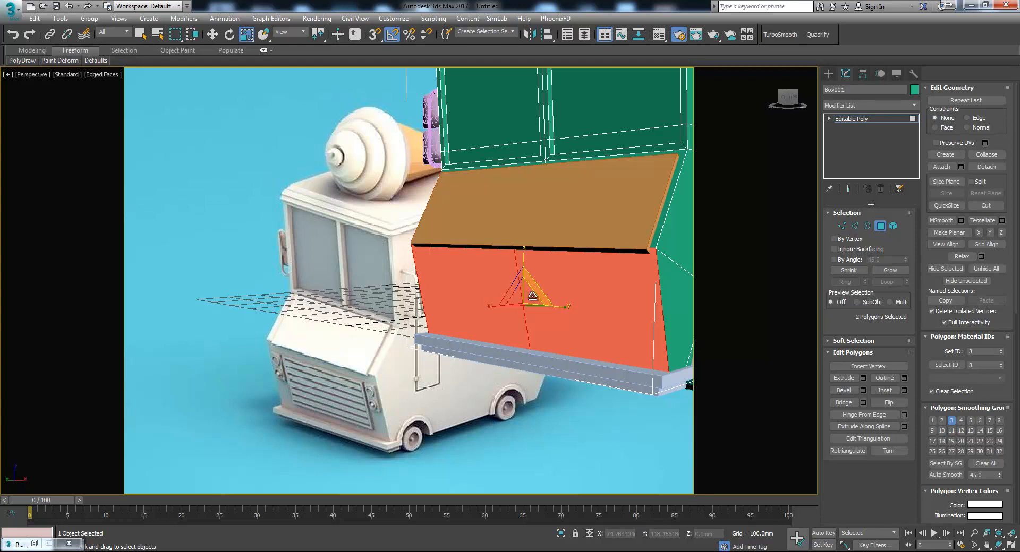
{"action": "left_click_drag", "start_coordinate": [523, 296], "coordinate": [534, 303]}
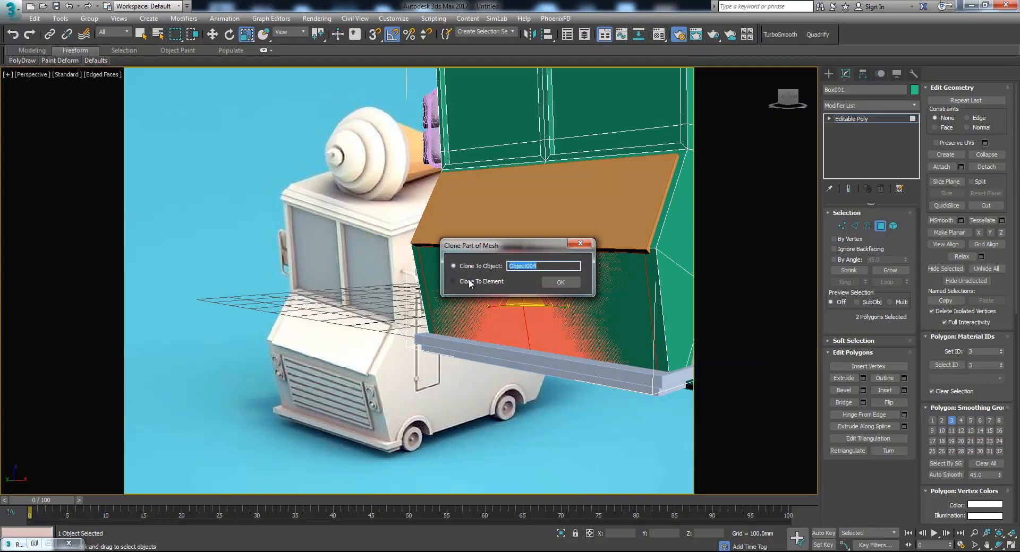
{"action": "left_click", "coordinate": [560, 282]}
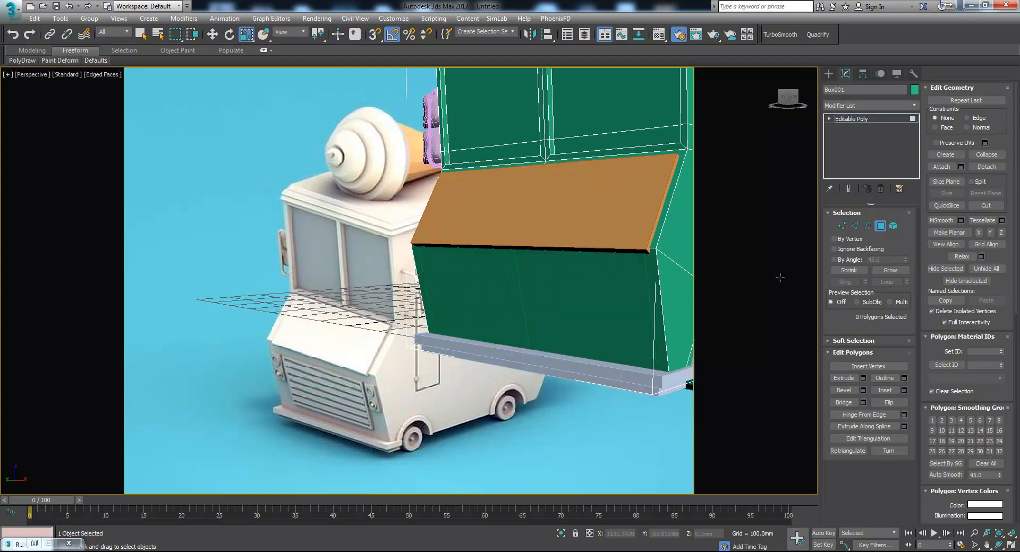
Select the cloned lower front panel and change its object color to purple.
{"action": "left_click", "coordinate": [880, 225]}
{"action": "left_click", "coordinate": [608, 298]}
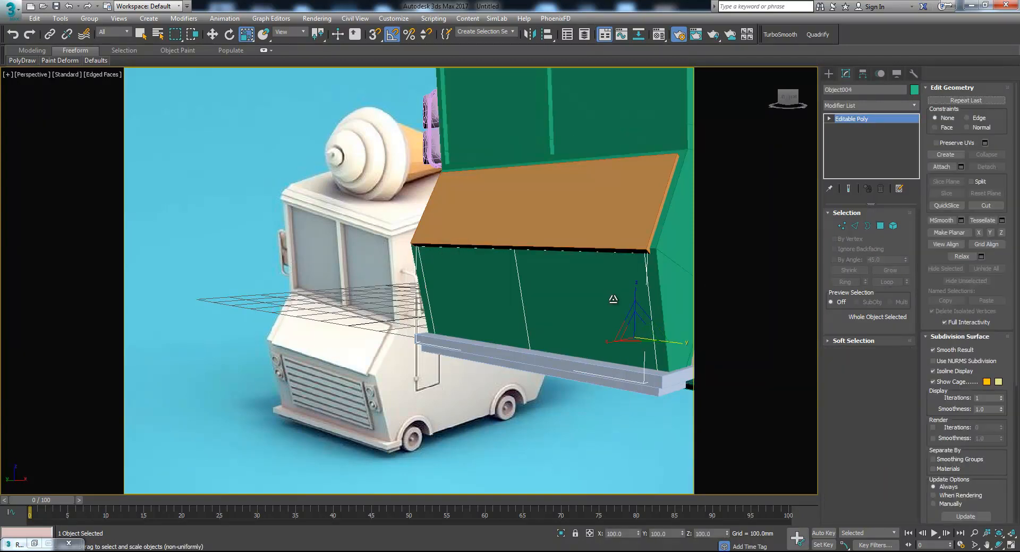
{"action": "left_click", "coordinate": [913, 90]}
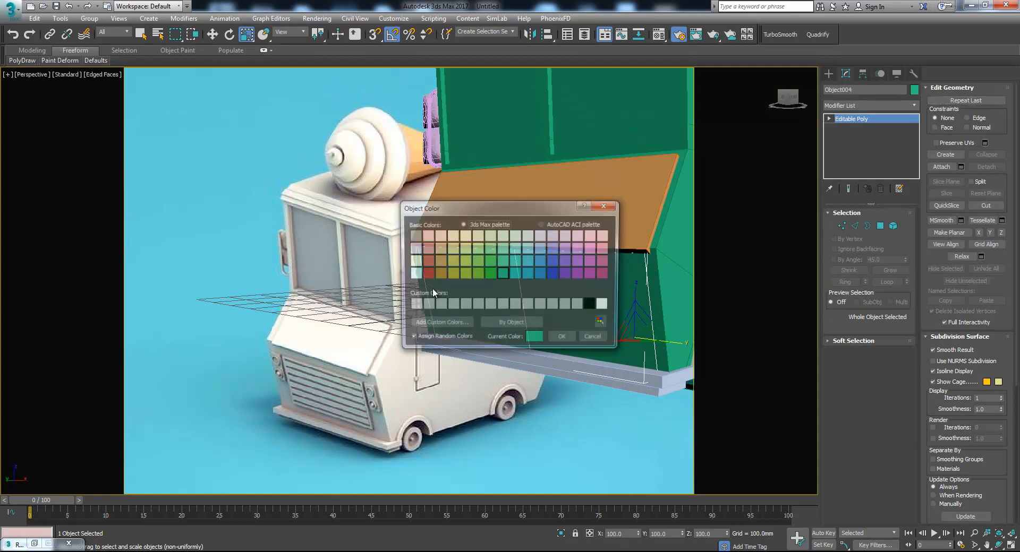
{"action": "left_click", "coordinate": [579, 274]}
{"action": "left_click", "coordinate": [564, 339]}
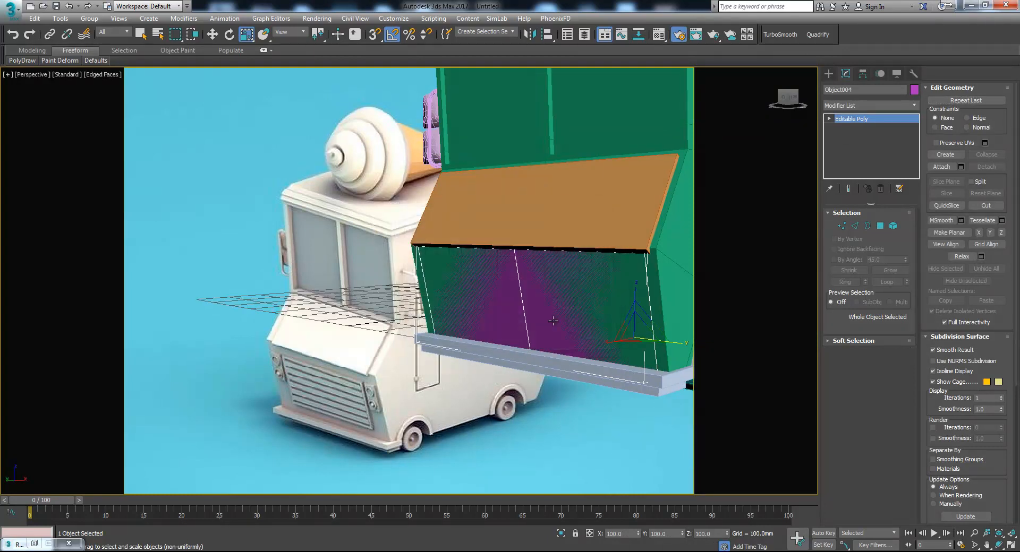
Add a Shell modifier to the purple lower front panel.
{"action": "left_click_drag", "start_coordinate": [631, 332], "coordinate": [633, 336]}
{"action": "left_click", "coordinate": [914, 105]}
{"action": "left_click_drag", "start_coordinate": [915, 133], "coordinate": [906, 399]}
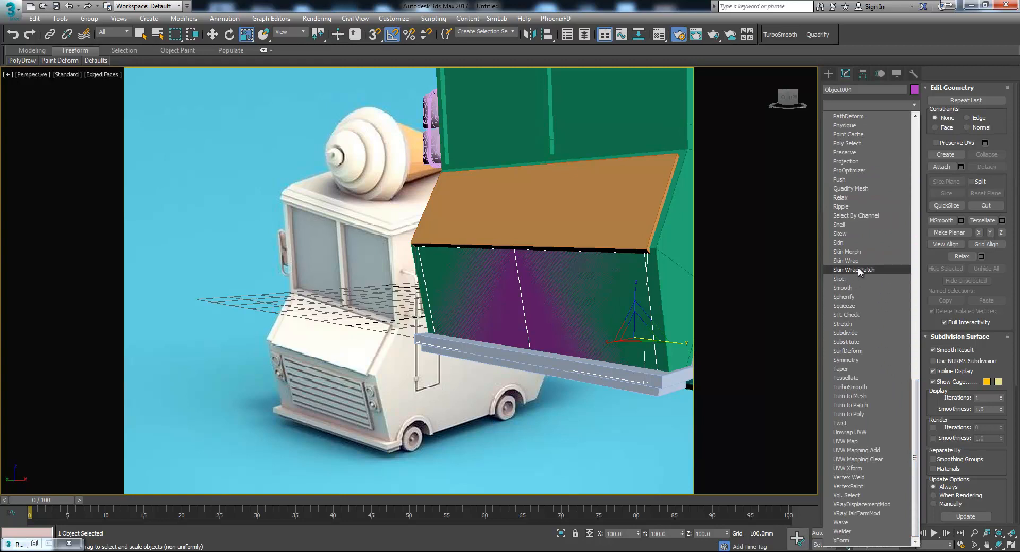
{"action": "left_click", "coordinate": [867, 224]}
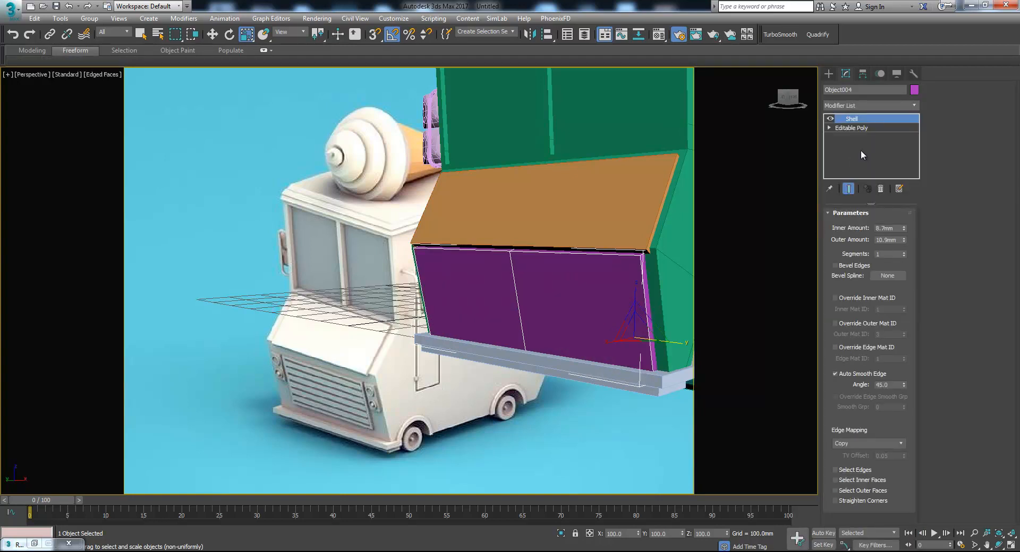
Remove the middle vertical edge of the purple panel at Editable Poly level and return to its Shell modifier.
{"action": "left_click", "coordinate": [874, 130]}
{"action": "left_click", "coordinate": [855, 226]}
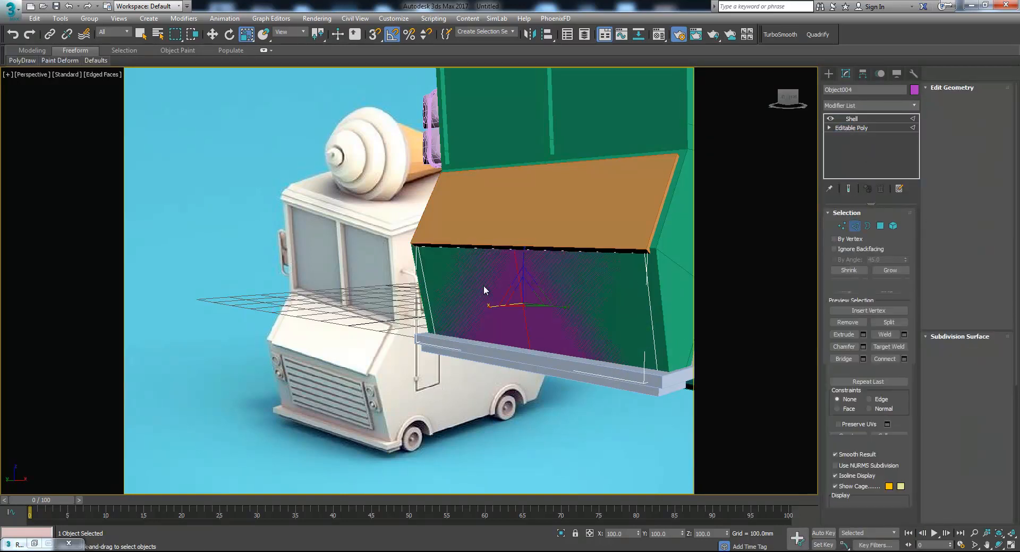
{"action": "left_click", "coordinate": [574, 340]}
{"action": "left_click", "coordinate": [528, 328]}
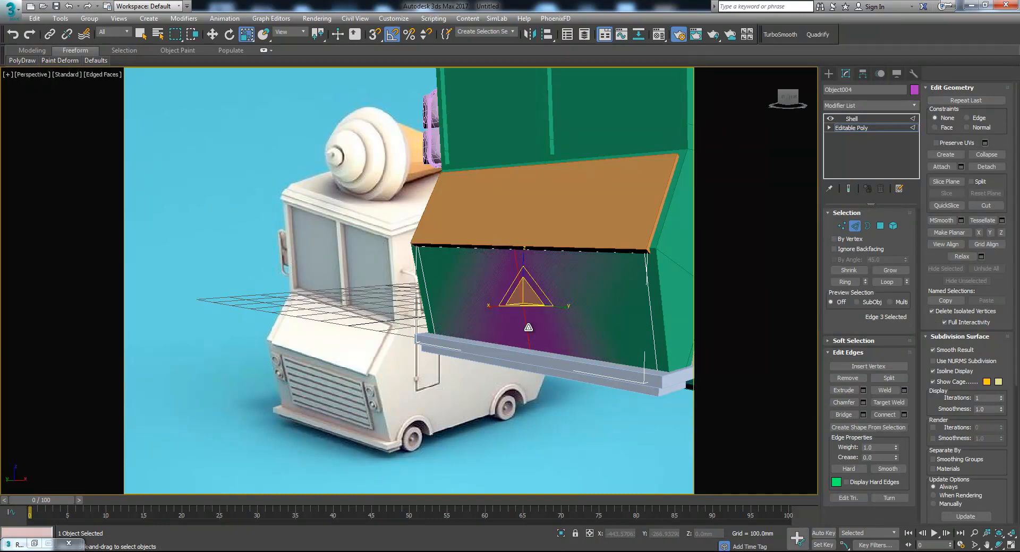
{"action": "left_click", "coordinate": [859, 119]}
{"action": "middle_click_drag", "start_coordinate": [517, 248], "coordinate": [574, 286], "text": "alt"}
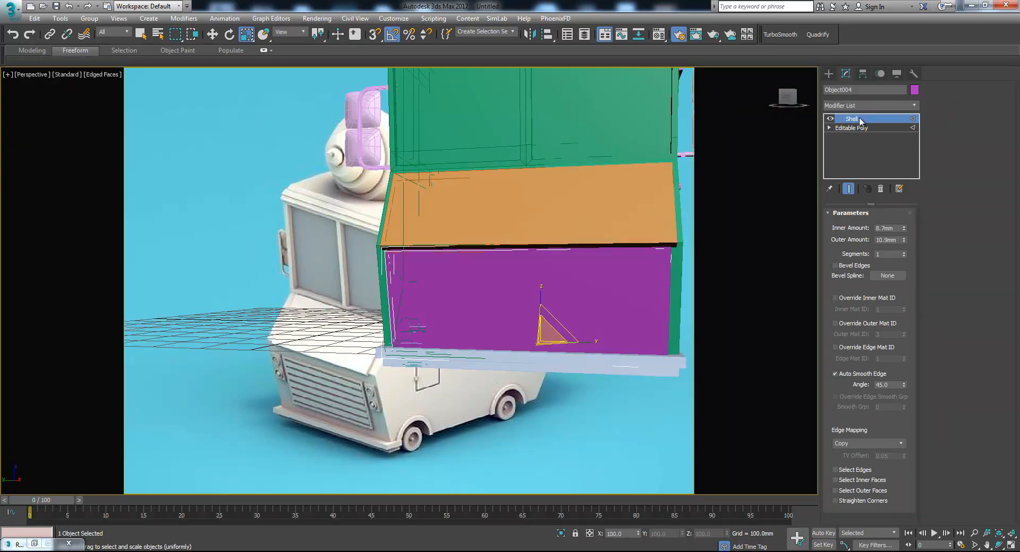
Center the purple panel's pivot to the object.
{"action": "left_click", "coordinate": [863, 74]}
{"action": "left_click", "coordinate": [868, 145]}
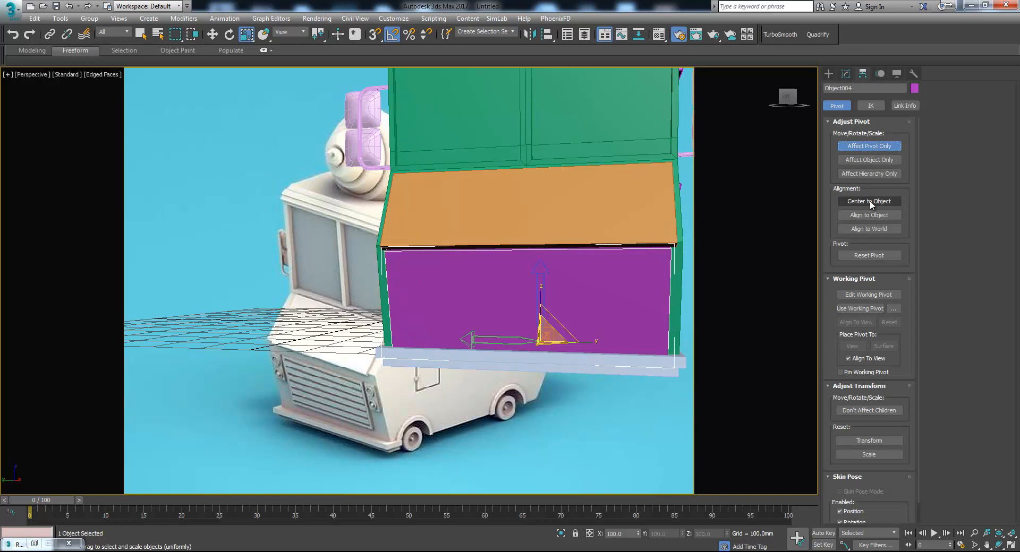
{"action": "left_click", "coordinate": [869, 201]}
{"action": "left_click", "coordinate": [869, 146]}
Scale the purple panel uniformly to about 84%, then shrink it a little more in width and height.
{"action": "middle_click_drag", "start_coordinate": [531, 293], "coordinate": [537, 296], "text": "alt"}
{"action": "left_click_drag", "start_coordinate": [571, 301], "coordinate": [535, 307]}
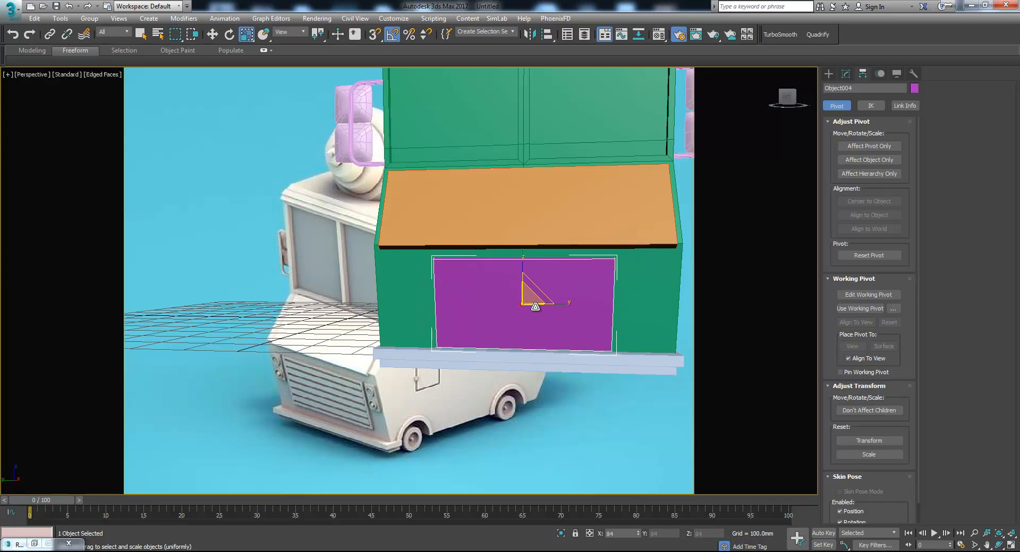
{"action": "middle_click_drag", "start_coordinate": [485, 335], "coordinate": [444, 354], "text": "alt"}
{"action": "key", "text": "r"}
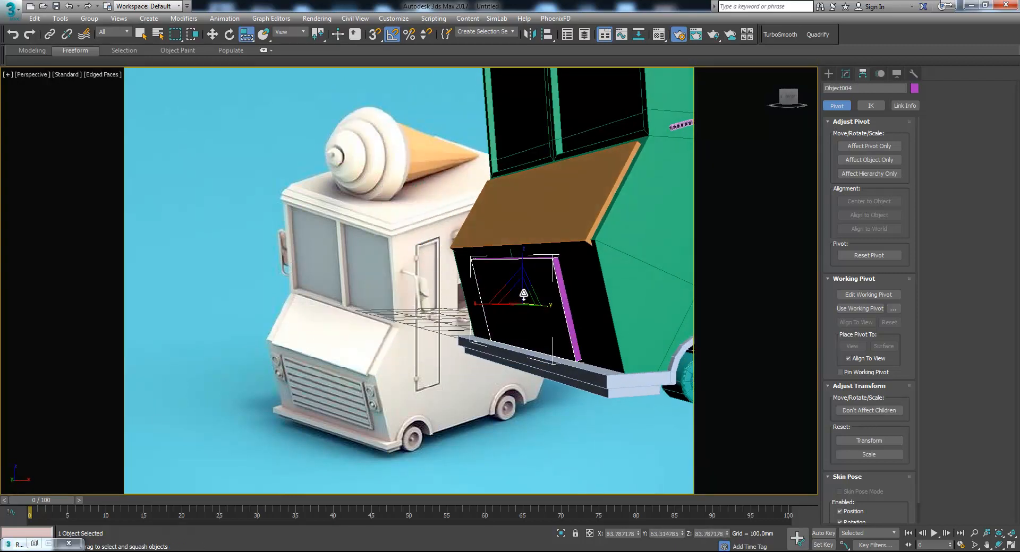
{"action": "key", "text": "r"}
{"action": "left_click_drag", "start_coordinate": [523, 292], "coordinate": [521, 300]}
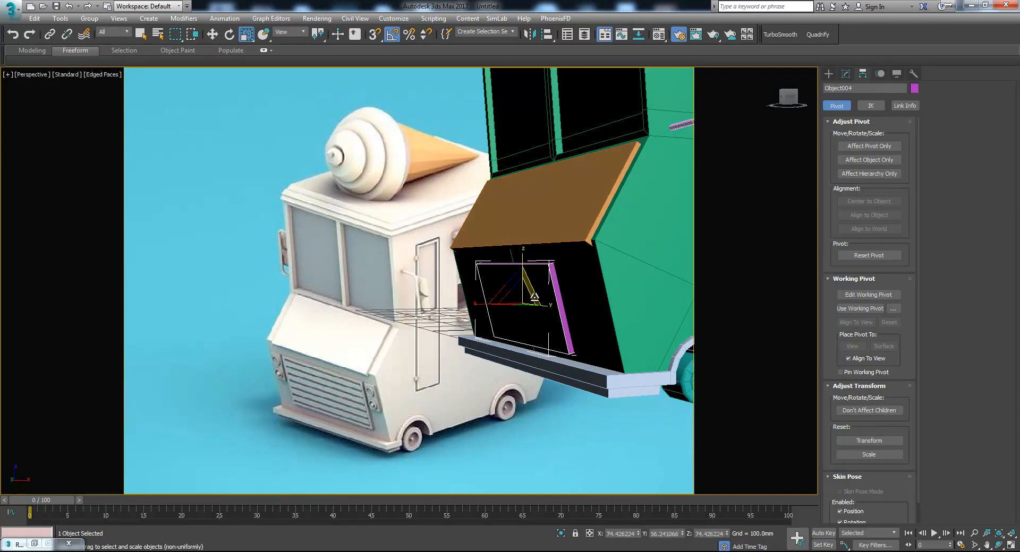
Move the purple panel up along the lower front face to about X -736.8 mm, Z 100.6 mm.
{"action": "key", "text": "w"}
{"action": "middle_click_drag", "start_coordinate": [533, 287], "coordinate": [519, 294], "text": "alt"}
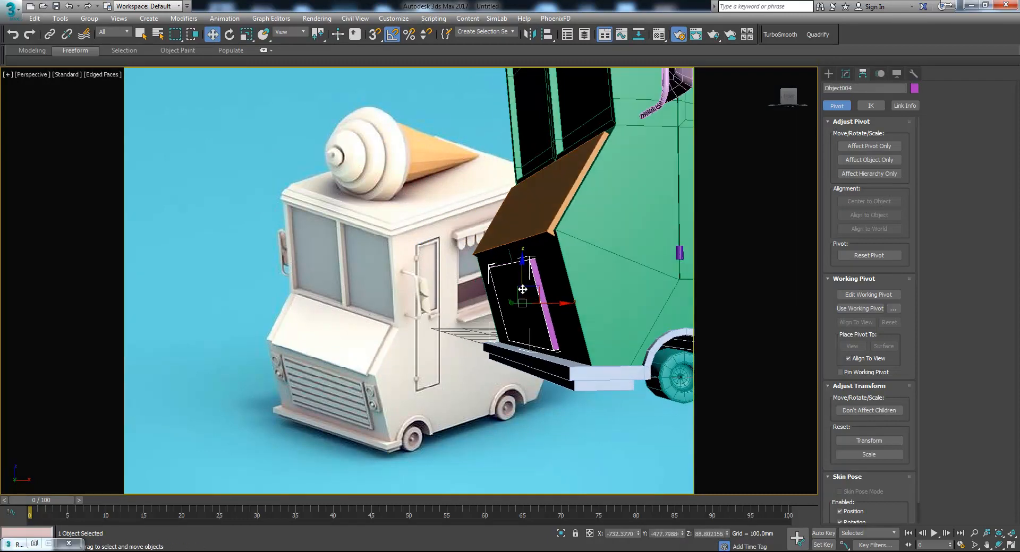
{"action": "scroll", "coordinate": [520, 292], "scroll_direction": "up", "scroll_amount": 4}
{"action": "left_click_drag", "start_coordinate": [528, 305], "coordinate": [522, 289]}
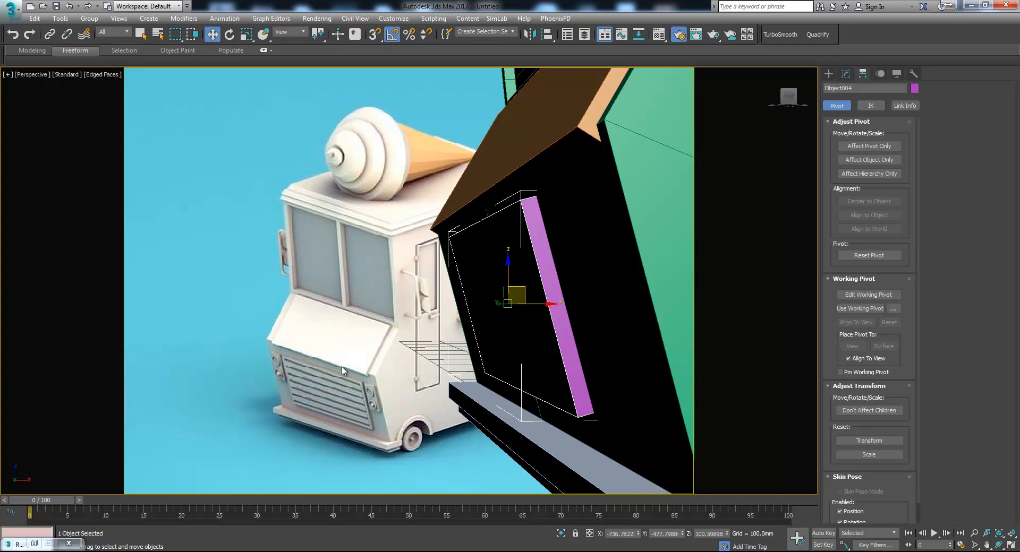
Widen the purple grille panel along Y to about 122%.
{"action": "middle_click_drag", "start_coordinate": [551, 334], "coordinate": [574, 339], "text": "alt"}
{"action": "scroll", "coordinate": [621, 337], "scroll_direction": "down", "scroll_amount": 5}
{"action": "key", "text": "r"}
{"action": "left_click_drag", "start_coordinate": [600, 323], "coordinate": [608, 329]}
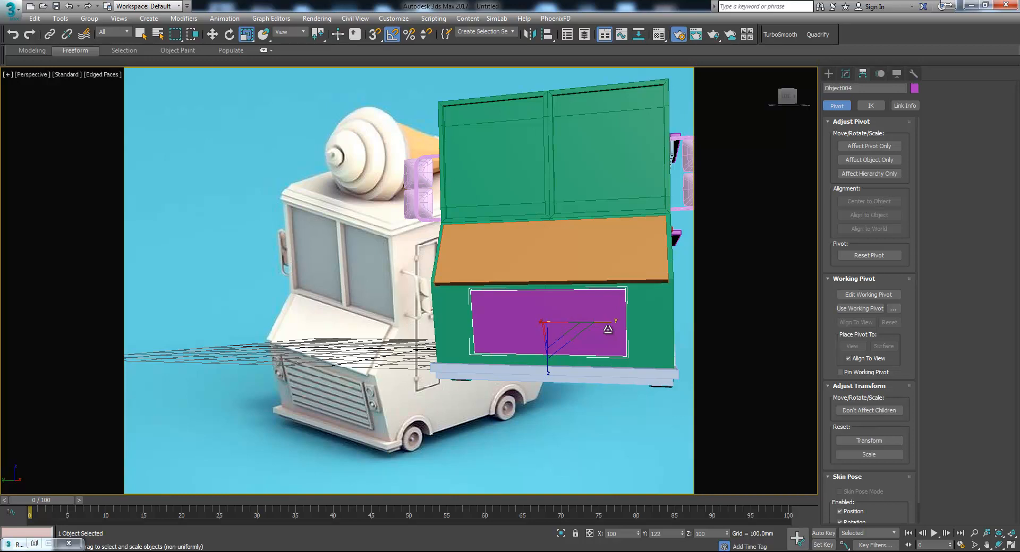
{"action": "left_click_drag", "start_coordinate": [615, 333], "coordinate": [586, 329]}
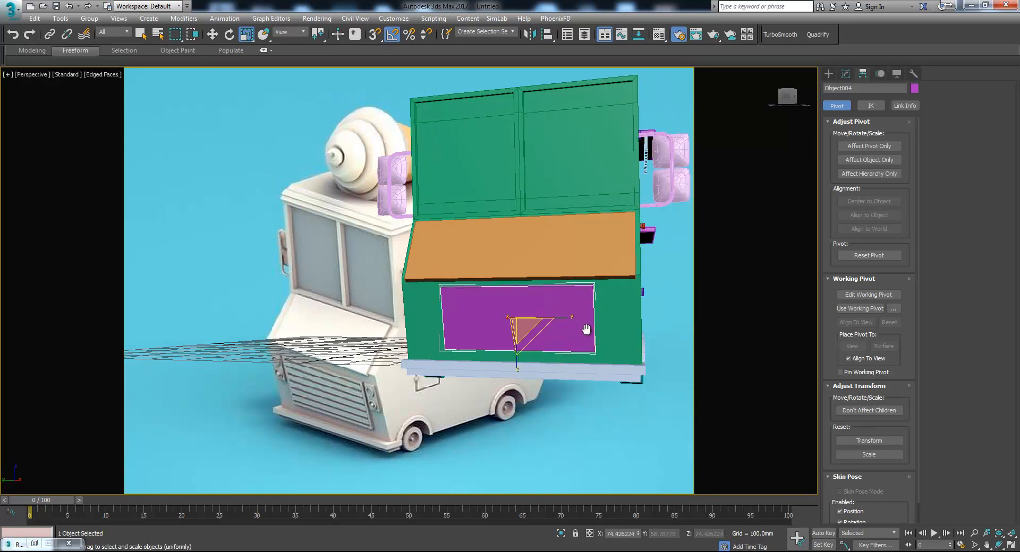
Clone the grille panel sideways along Y and scale the copy down into a narrow upright headlight panel.
{"action": "key", "text": "w"}
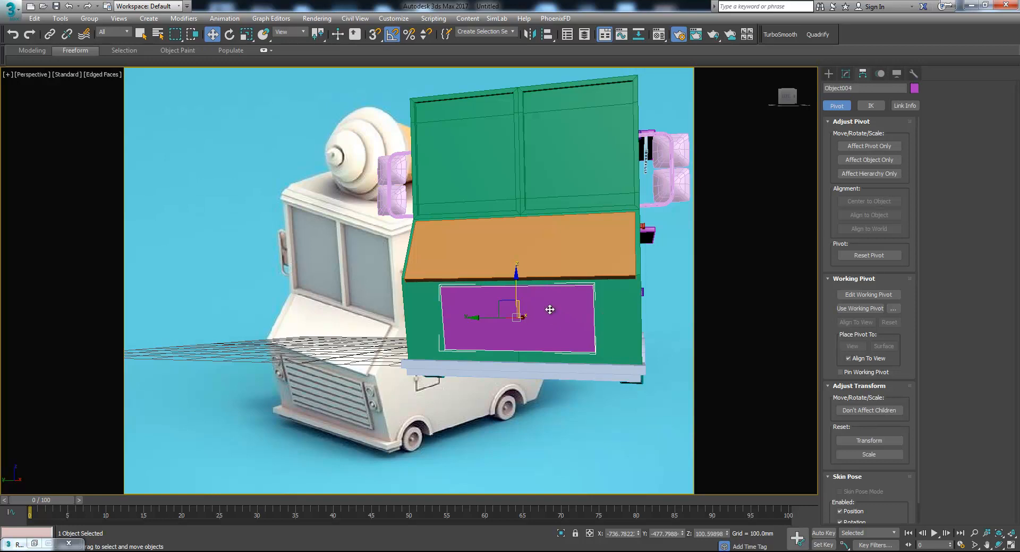
{"action": "left_click_drag", "start_coordinate": [485, 318], "coordinate": [652, 339], "text": "shift"}
{"action": "key", "text": "Return"}
{"action": "middle_click_drag", "start_coordinate": [651, 340], "coordinate": [538, 338]}
{"action": "key", "text": "r"}
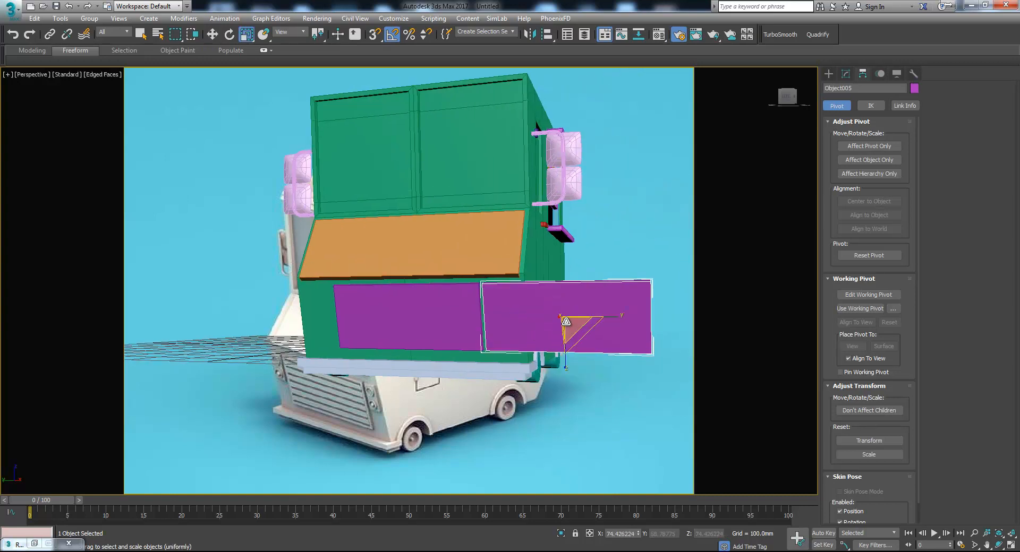
{"action": "mouse_move", "coordinate": [610, 317]}
{"action": "left_mouse_down"}
{"action": "mouse_move", "coordinate": [485, 318]}
{"action": "mouse_move", "coordinate": [500, 322]}
{"action": "left_mouse_up"}
{"action": "left_click_drag", "start_coordinate": [575, 324], "coordinate": [578, 346]}
Move the headlight panel between the grille panel and the body's side edge, raised to about Z 123 mm.
{"action": "key", "text": "w"}
{"action": "left_click_drag", "start_coordinate": [546, 318], "coordinate": [475, 317]}
{"action": "middle_click_drag", "start_coordinate": [475, 317], "coordinate": [512, 312], "text": "alt"}
{"action": "scroll", "coordinate": [512, 312], "scroll_direction": "up", "scroll_amount": 2}
{"action": "left_click_drag", "start_coordinate": [512, 313], "coordinate": [507, 280]}
{"action": "middle_click_drag", "start_coordinate": [507, 280], "coordinate": [550, 287], "text": "alt"}
{"action": "scroll", "coordinate": [569, 282], "scroll_direction": "down", "scroll_amount": 5}
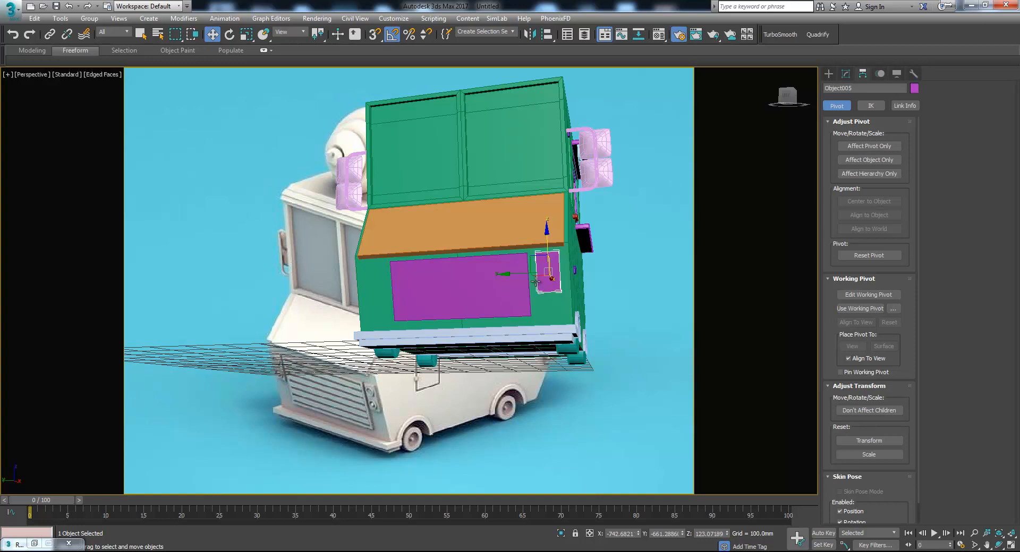
Lower the headlight panel to about Z 116.4 mm and push it slightly into the front face to about X -741.6 mm.
{"action": "middle_click_drag", "start_coordinate": [552, 277], "coordinate": [553, 284], "text": "alt"}
{"action": "scroll", "coordinate": [554, 276], "scroll_direction": "up", "scroll_amount": 3}
{"action": "scroll", "coordinate": [554, 276], "scroll_direction": "up", "scroll_amount": 2}
{"action": "key", "text": "r"}
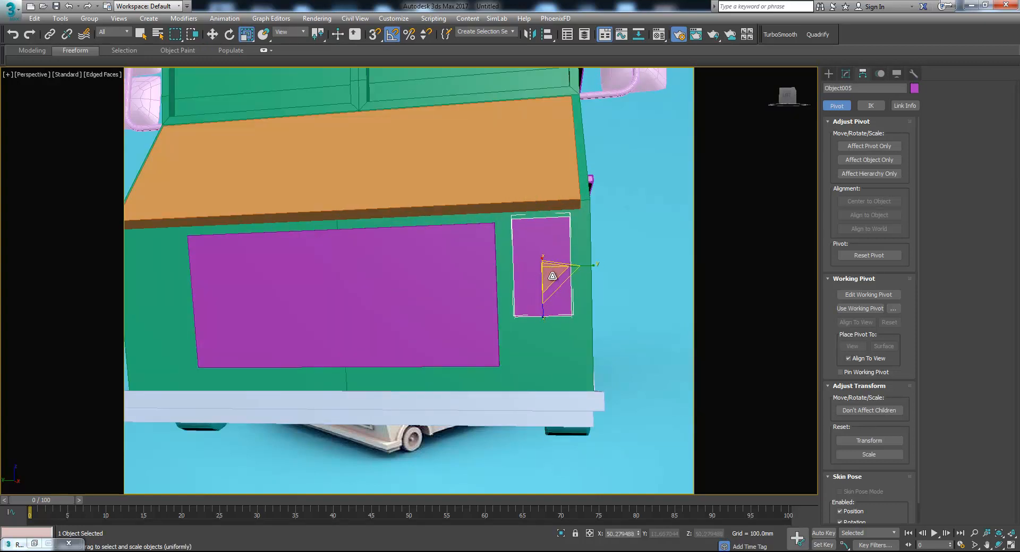
{"action": "middle_click_drag", "start_coordinate": [553, 271], "coordinate": [576, 191], "text": "alt"}
{"action": "key", "text": "w"}
{"action": "left_click_drag", "start_coordinate": [565, 146], "coordinate": [571, 155]}
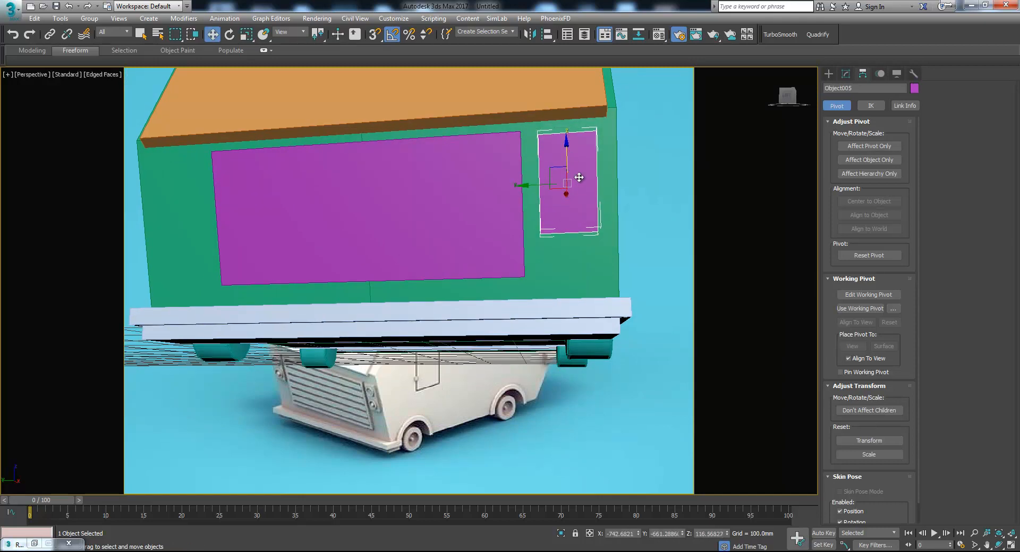
{"action": "middle_click_drag", "start_coordinate": [581, 179], "coordinate": [497, 198], "text": "alt"}
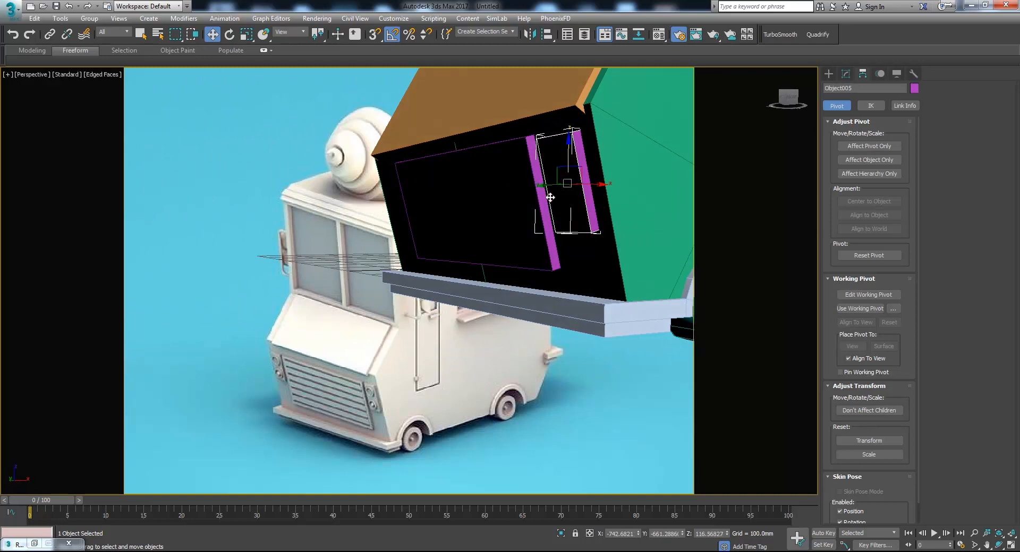
{"action": "left_click_drag", "start_coordinate": [588, 183], "coordinate": [589, 184]}
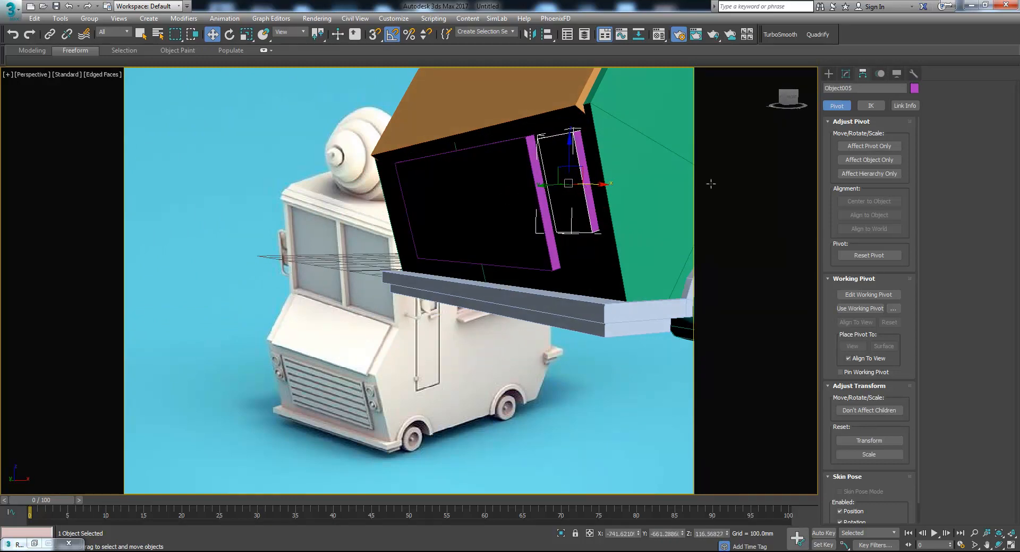
Create an AutoGrid torus on the upper half of the headlight panel, with Radius 1 about 15.2 mm and Radius 2 about 2.4 mm.
{"action": "left_click", "coordinate": [828, 73]}
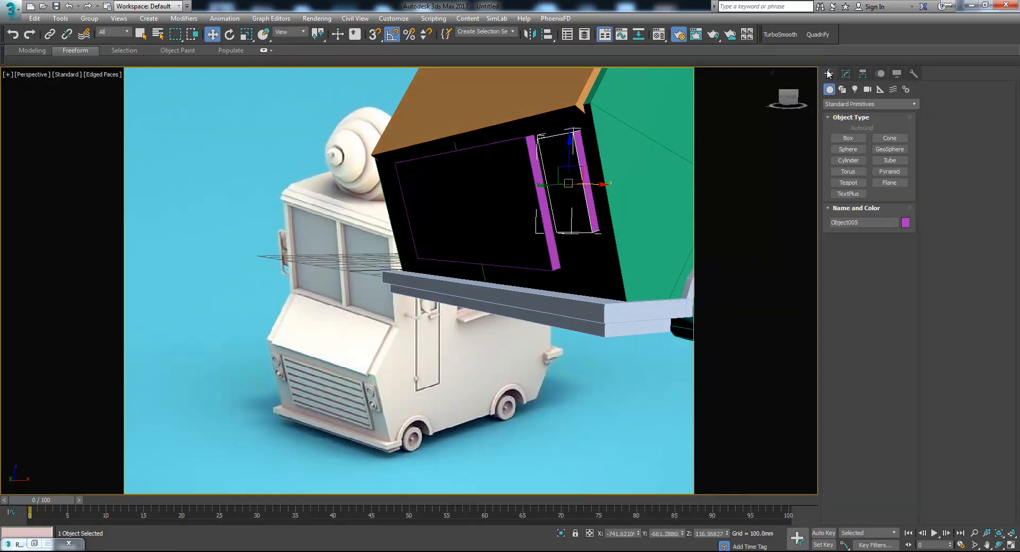
{"action": "left_click", "coordinate": [848, 172]}
{"action": "middle_click_drag", "start_coordinate": [548, 201], "coordinate": [587, 191], "text": "alt"}
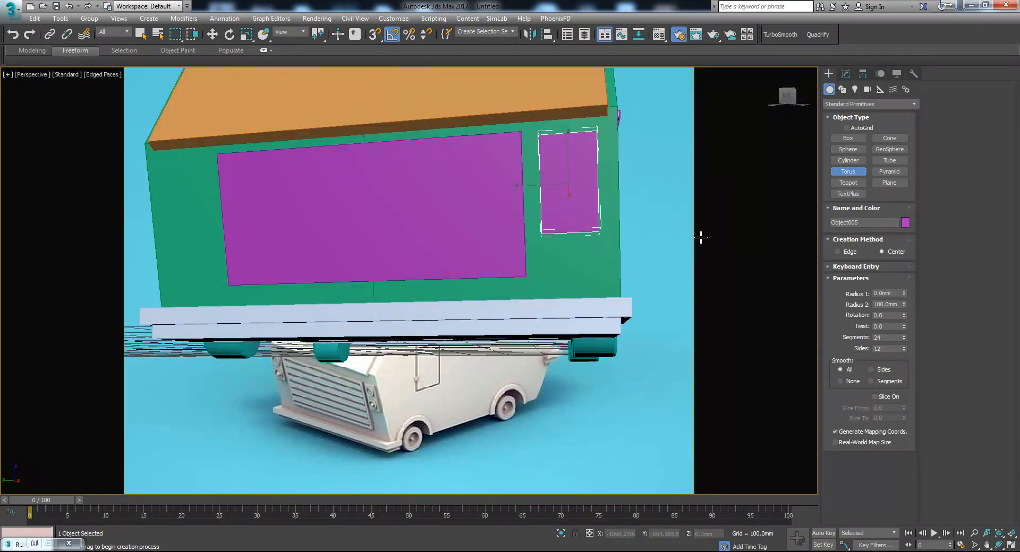
{"action": "left_click", "coordinate": [859, 129]}
{"action": "left_click_drag", "start_coordinate": [571, 159], "coordinate": [576, 180]}
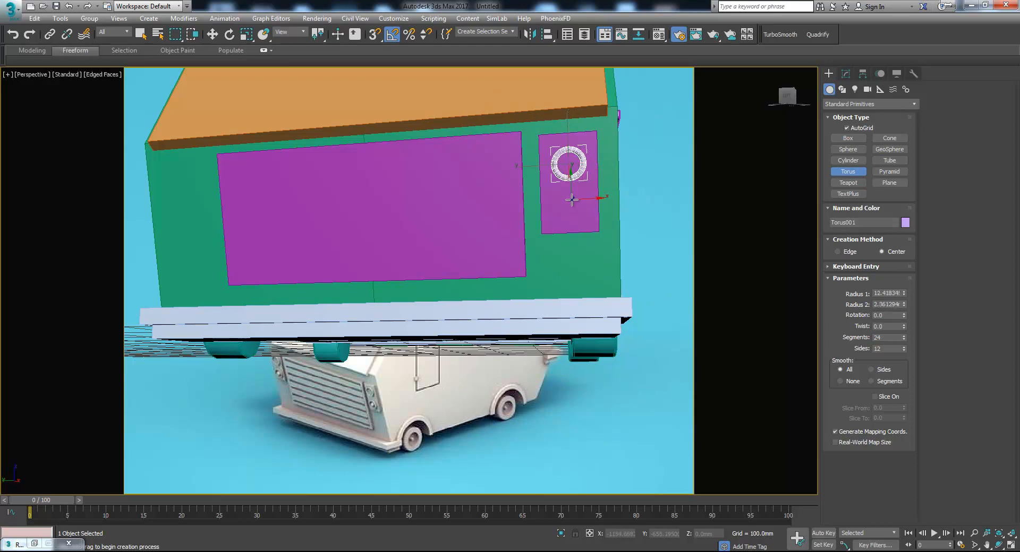
{"action": "key", "text": "w"}
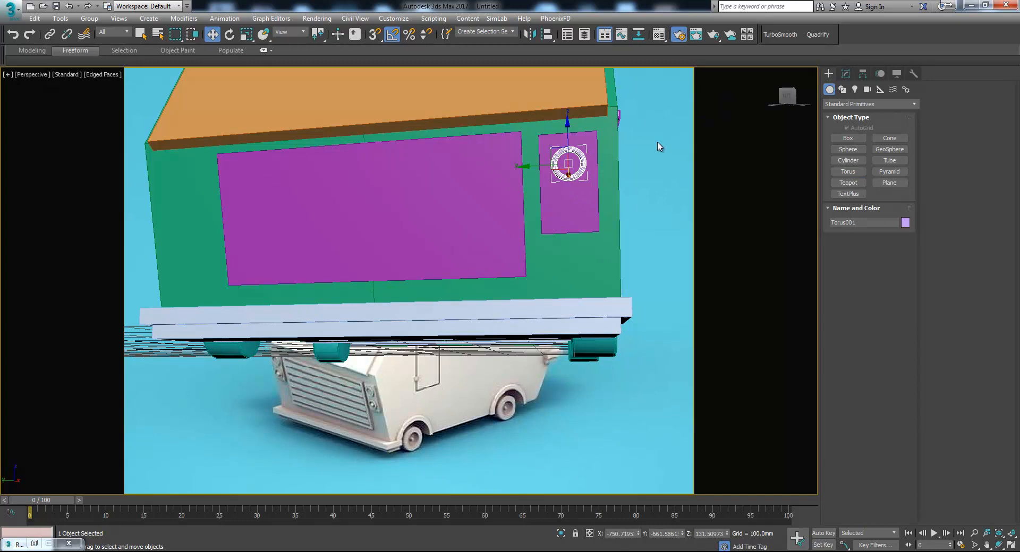
{"action": "left_click", "coordinate": [845, 74]}
{"action": "left_click_drag", "start_coordinate": [904, 226], "coordinate": [905, 213]}
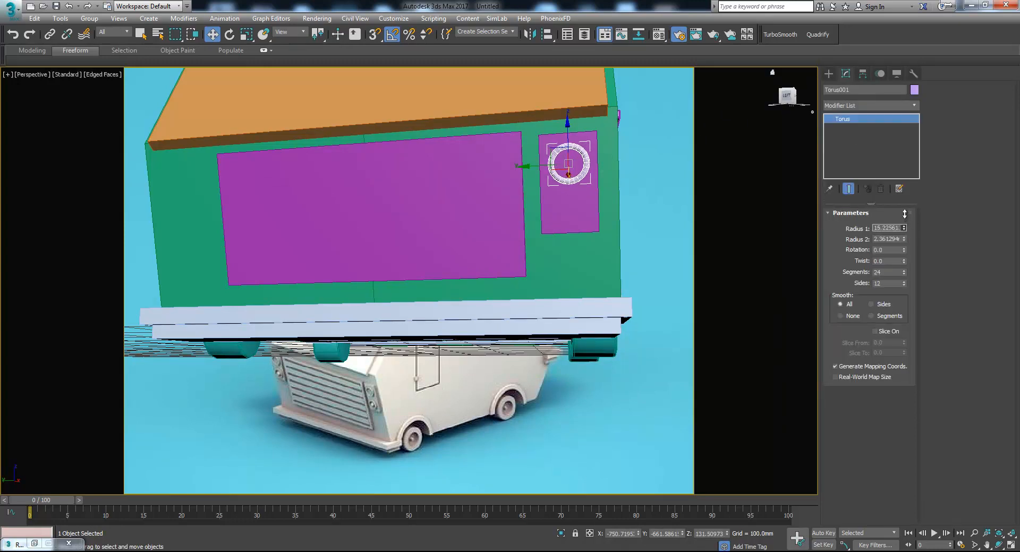
Clone the headlight torus down along the panel to form a second ring directly below the first.
{"action": "middle_click_drag", "start_coordinate": [656, 167], "coordinate": [585, 198], "text": "alt"}
{"action": "scroll", "coordinate": [584, 167], "scroll_direction": "up", "scroll_amount": 5}
{"action": "mouse_move", "coordinate": [563, 180]}
{"action": "left_mouse_down"}
{"action": "mouse_move", "coordinate": [559, 164]}
{"action": "mouse_move", "coordinate": [581, 265]}
{"action": "left_mouse_up"}
{"action": "left_click", "coordinate": [511, 324]}
{"action": "middle_click_drag", "start_coordinate": [523, 252], "coordinate": [623, 241], "text": "alt"}
{"action": "scroll", "coordinate": [565, 279], "scroll_direction": "down", "scroll_amount": 10}
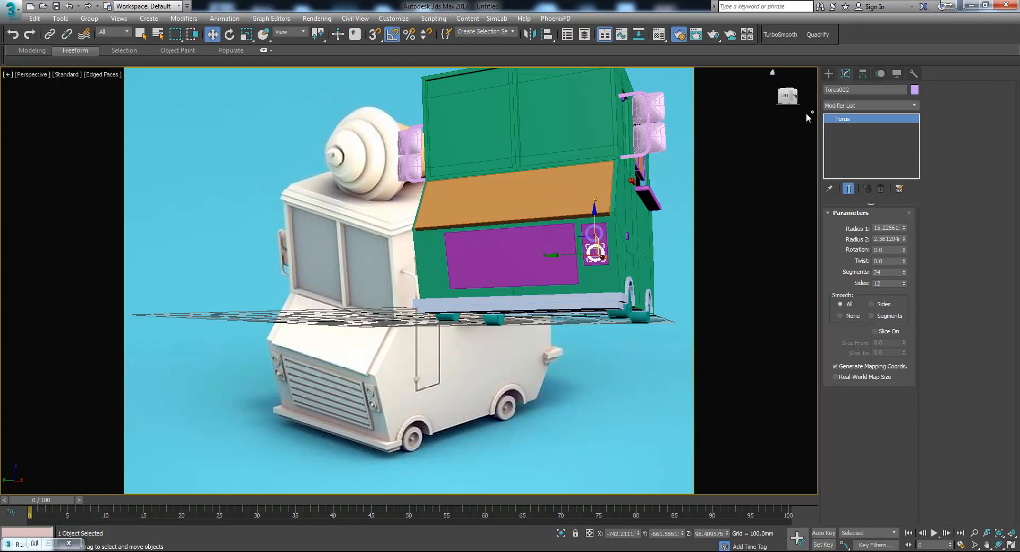
Create a small AutoGrid sphere on the headlight panel at the center of the lower ring.
{"action": "left_click", "coordinate": [832, 73]}
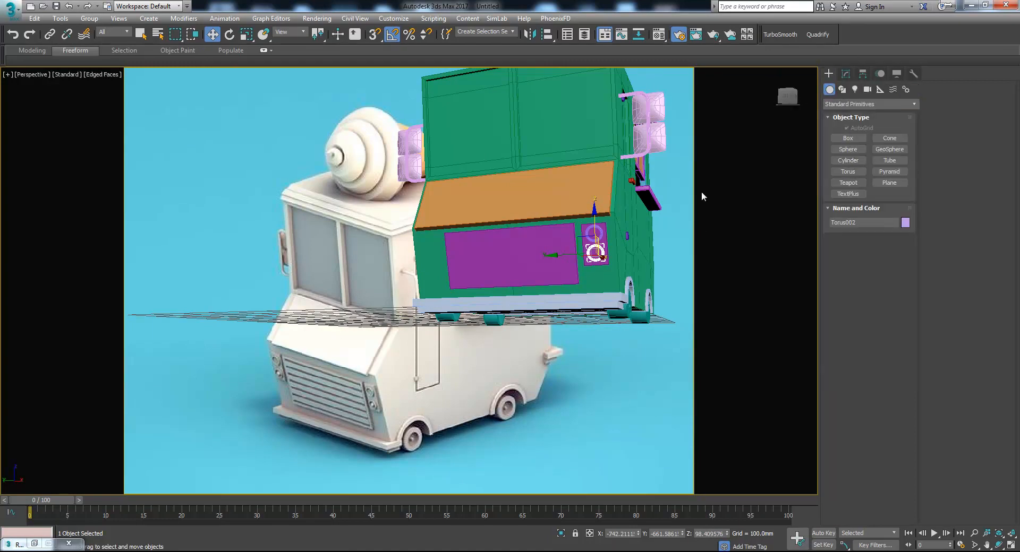
{"action": "middle_click_drag", "start_coordinate": [763, 178], "coordinate": [804, 184], "text": "alt"}
{"action": "left_click", "coordinate": [842, 152]}
{"action": "middle_click_drag", "start_coordinate": [675, 231], "coordinate": [533, 273]}
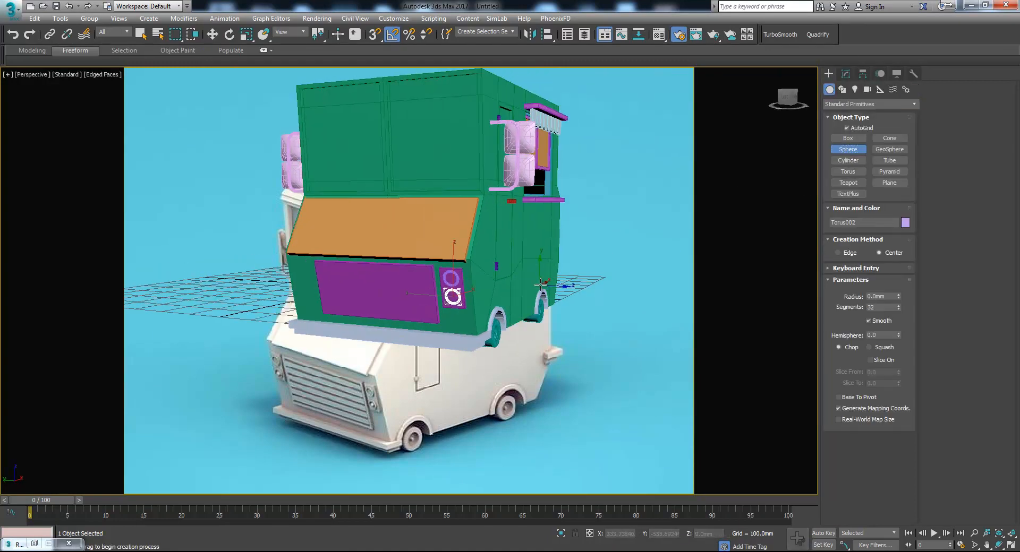
{"action": "middle_click_drag", "start_coordinate": [468, 295], "coordinate": [502, 276]}
{"action": "scroll", "coordinate": [489, 275], "scroll_direction": "up", "scroll_amount": 8}
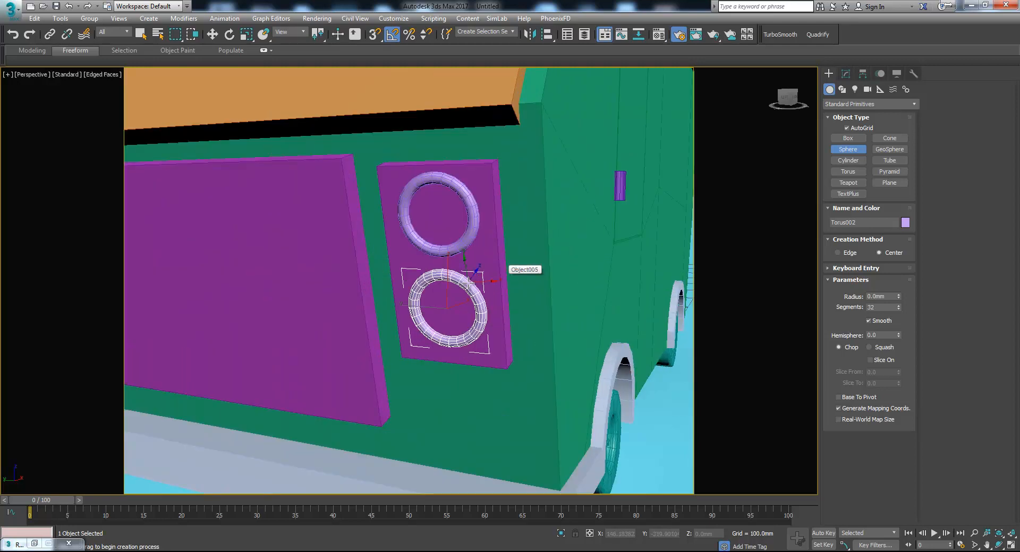
{"action": "left_click", "coordinate": [448, 307]}
{"action": "left_click_drag", "start_coordinate": [448, 307], "coordinate": [463, 315]}
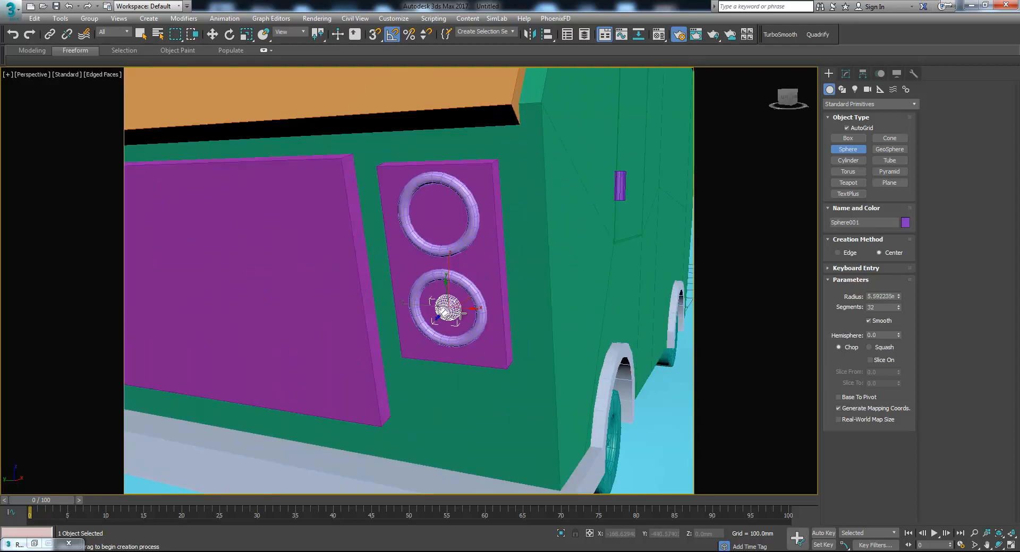
Align the small sphere to the lower headlight ring, center to center, on the X, Y and Z positions.
{"action": "left_click", "coordinate": [845, 74]}
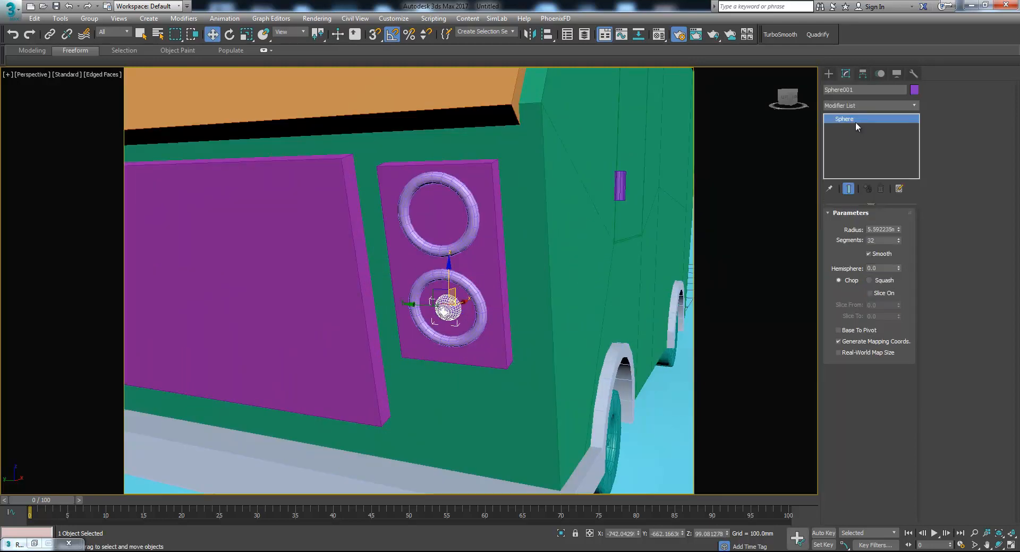
{"action": "left_click", "coordinate": [827, 75]}
{"action": "left_click", "coordinate": [849, 139]}
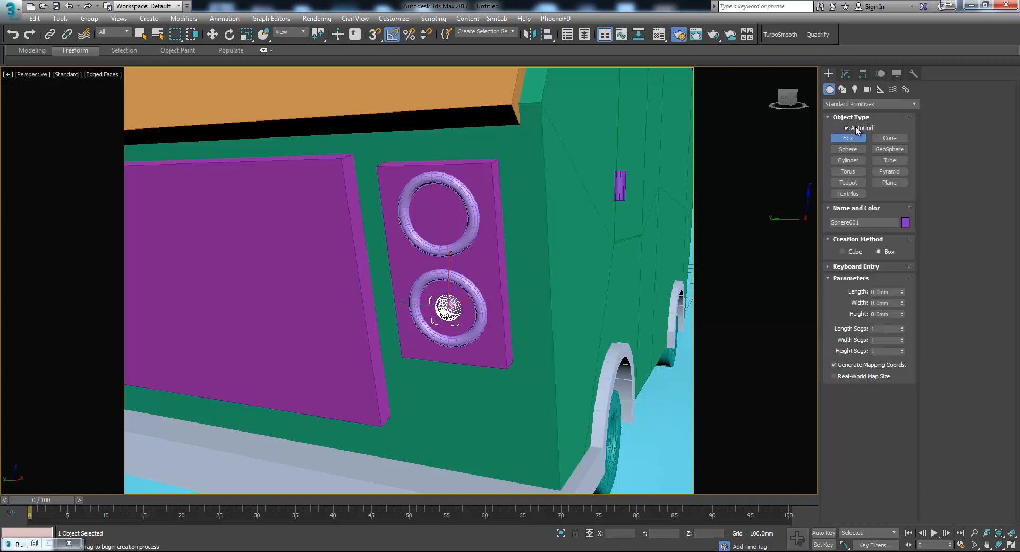
{"action": "left_click", "coordinate": [846, 74]}
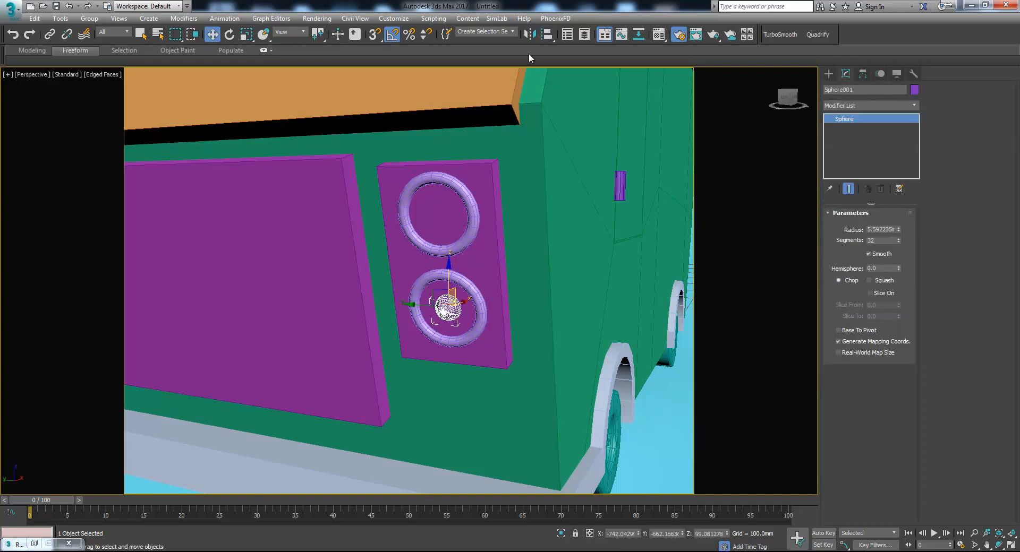
{"action": "left_click", "coordinate": [548, 34]}
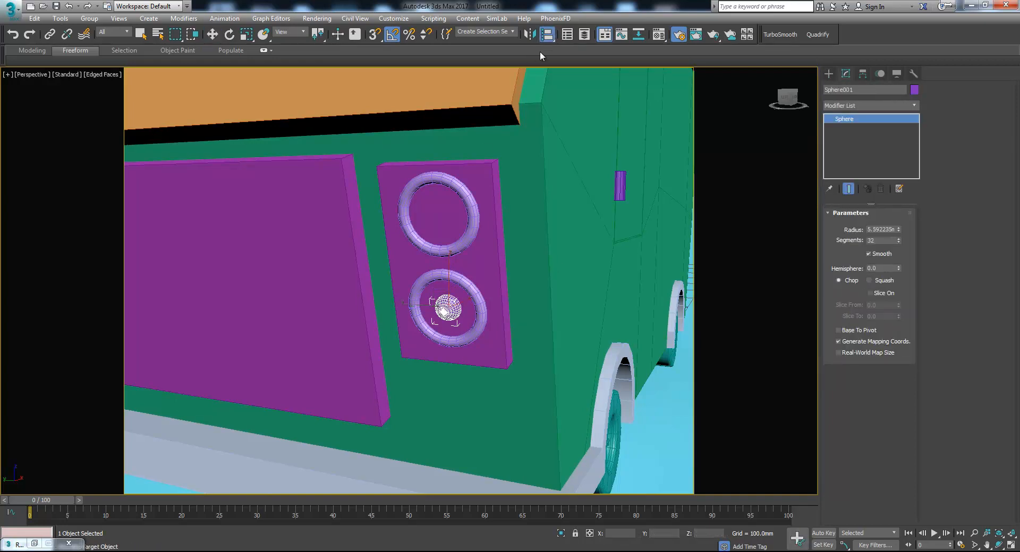
{"action": "left_click", "coordinate": [469, 285]}
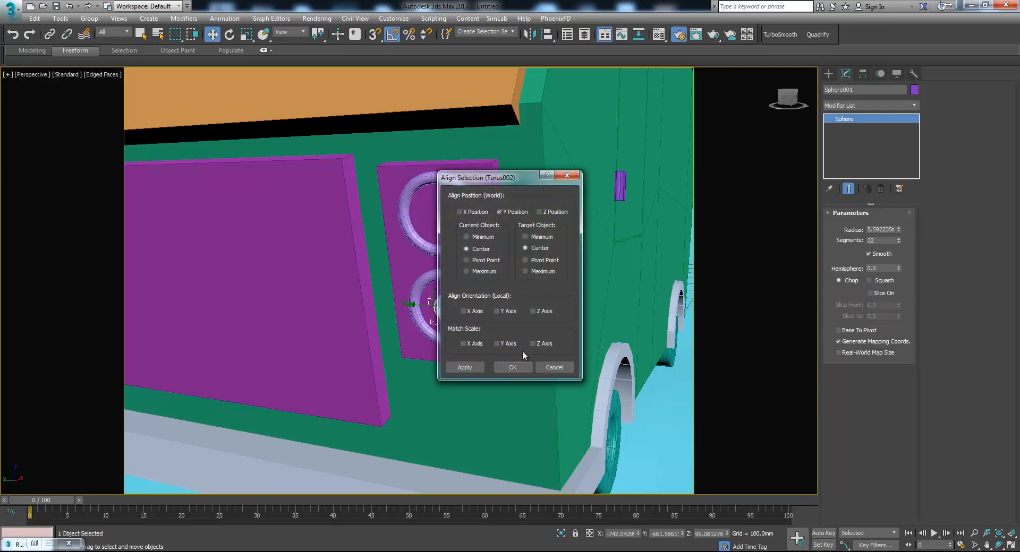
{"action": "left_click", "coordinate": [561, 212]}
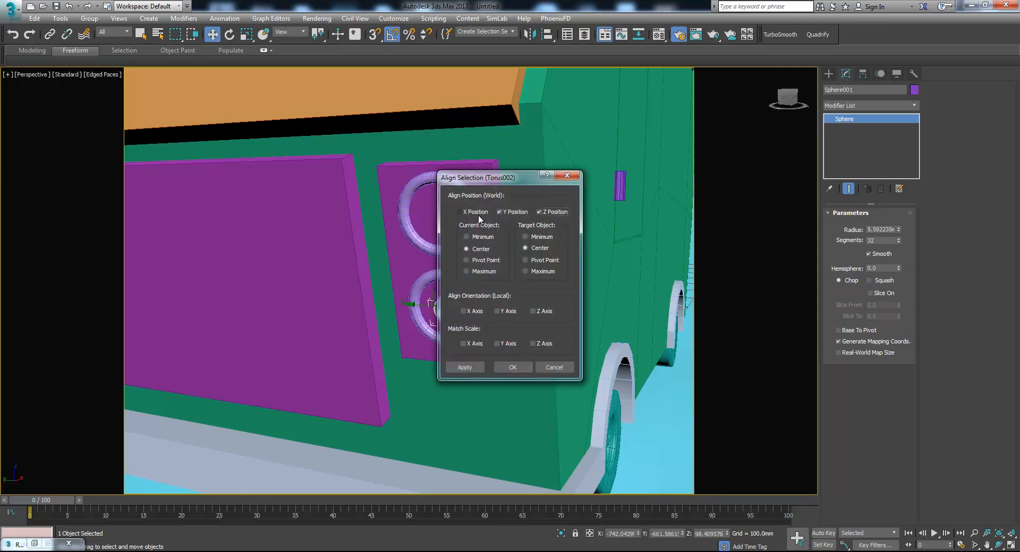
{"action": "left_click", "coordinate": [513, 368]}
Convert the headlight panel behind the two rings to an Editable Poly.
{"action": "scroll", "coordinate": [457, 293], "scroll_direction": "down", "scroll_amount": 3}
{"action": "scroll", "coordinate": [463, 293], "scroll_direction": "up", "scroll_amount": 4}
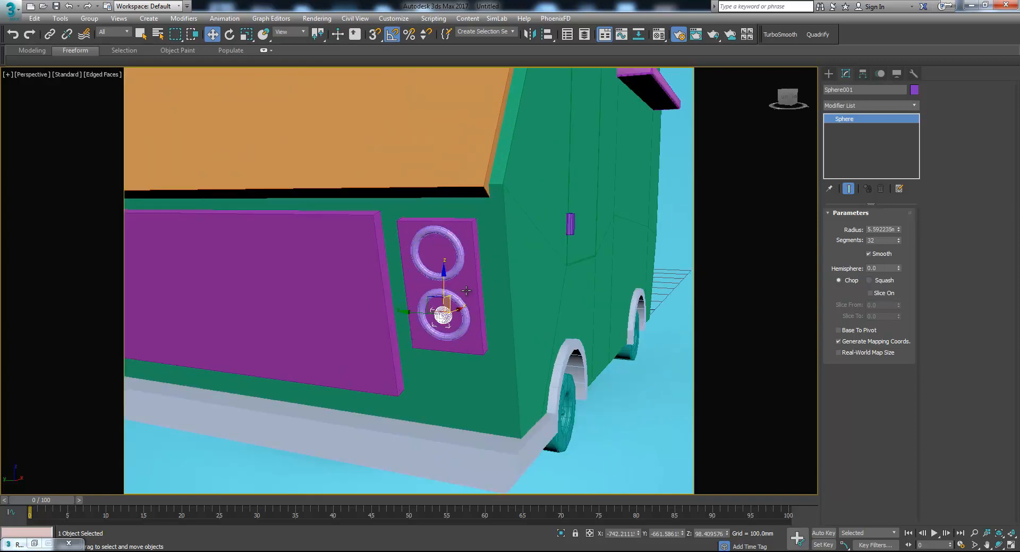
{"action": "left_click", "coordinate": [469, 287]}
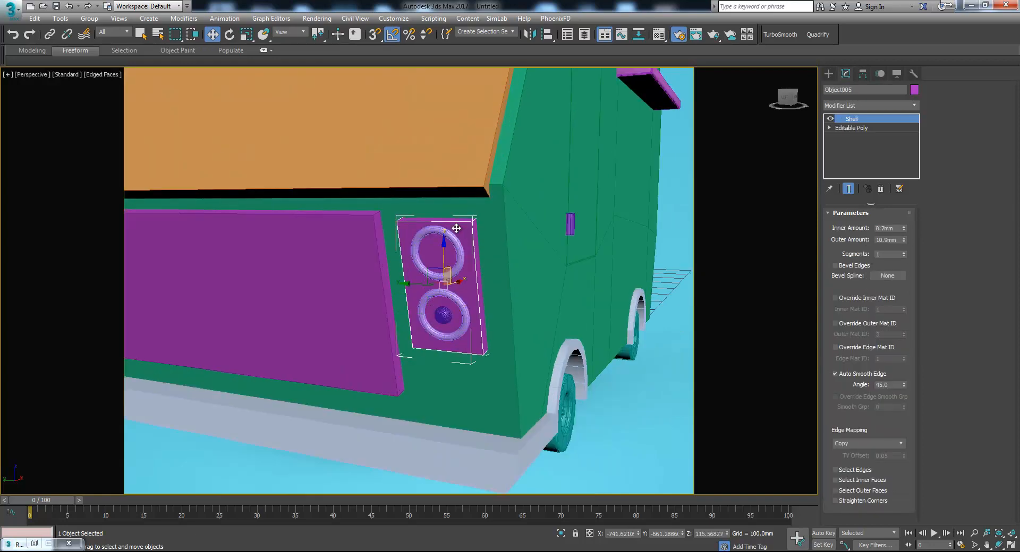
{"action": "right_click", "coordinate": [460, 275]}
{"action": "mouse_move", "coordinate": [537, 392]}
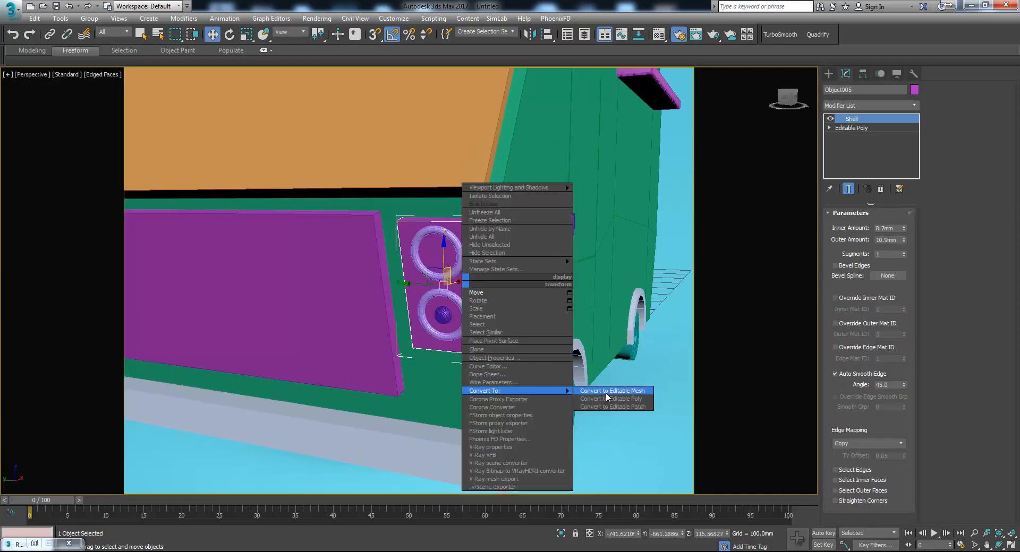
{"action": "left_click", "coordinate": [609, 399]}
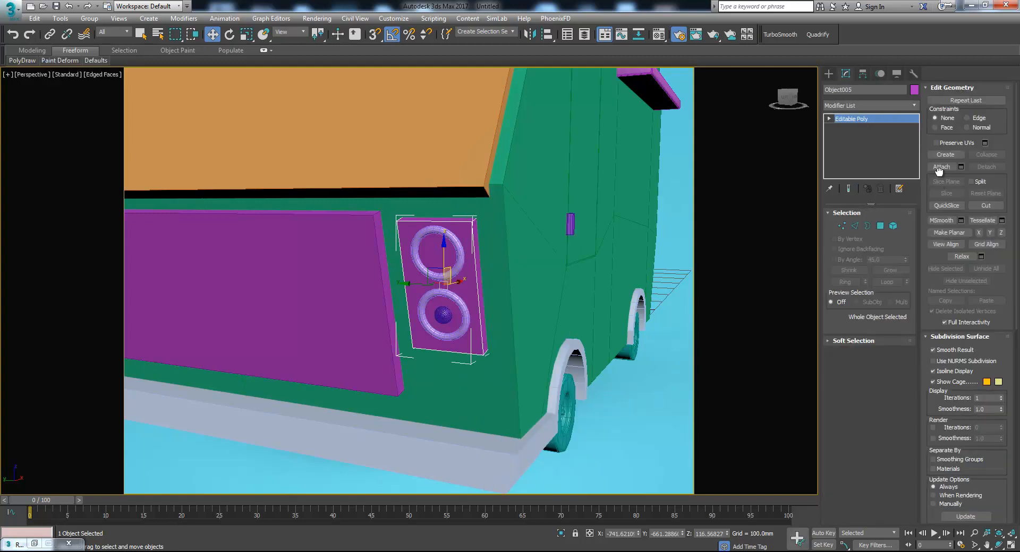
Attach both headlight rings and the small sphere to the headlight panel.
{"action": "left_click", "coordinate": [941, 167]}
{"action": "left_click", "coordinate": [460, 265]}
{"action": "left_click", "coordinate": [456, 296]}
{"action": "left_click", "coordinate": [446, 314]}
{"action": "right_click", "coordinate": [446, 306]}
Clone the complete headlight panel along Y to the opposite side of the grille panel.
{"action": "scroll", "coordinate": [447, 306], "scroll_direction": "down", "scroll_amount": 6}
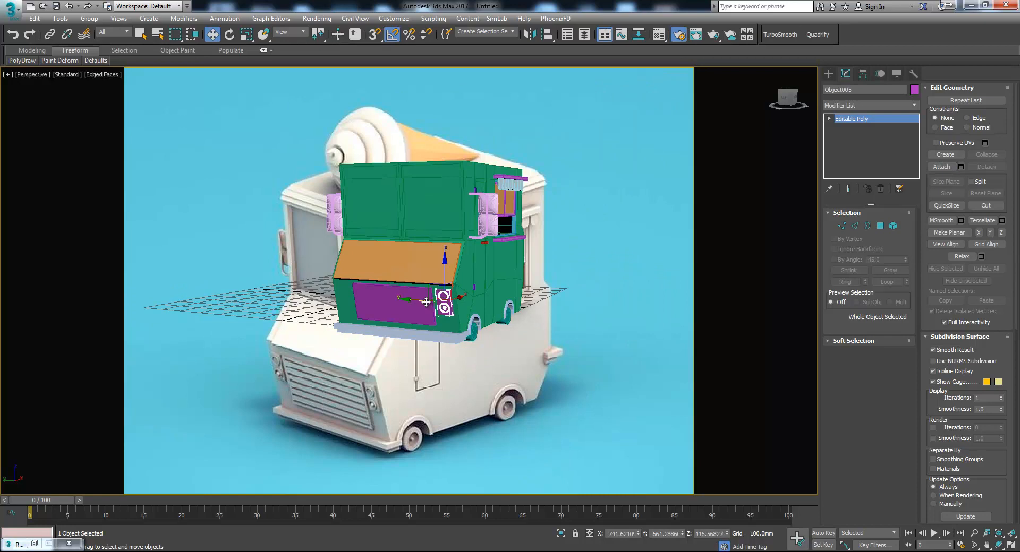
{"action": "left_click_drag", "start_coordinate": [426, 304], "coordinate": [446, 291], "text": "alt"}
{"action": "middle_click_drag", "start_coordinate": [447, 292], "coordinate": [471, 273], "text": "alt"}
{"action": "scroll", "coordinate": [454, 274], "scroll_direction": "up", "scroll_amount": 4}
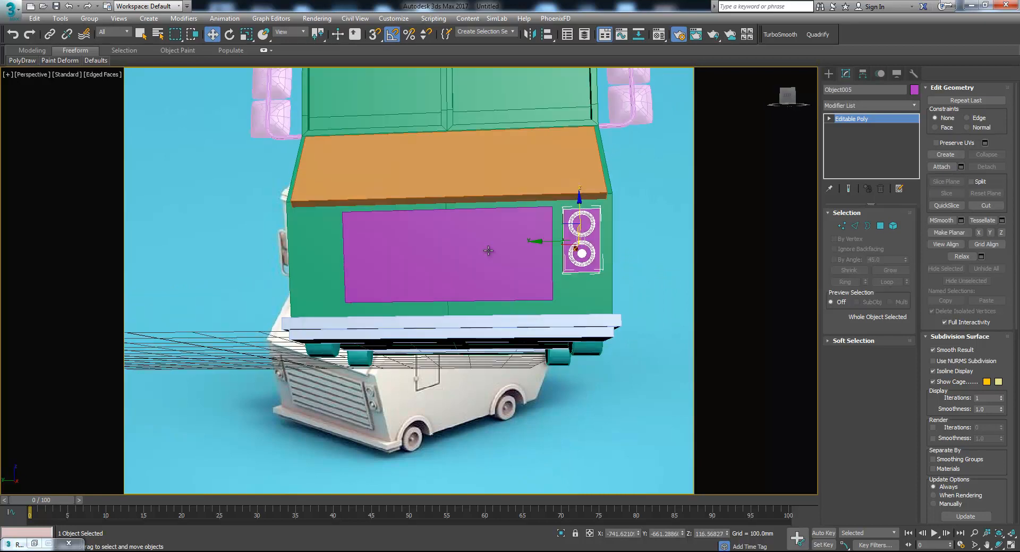
{"action": "left_click_drag", "start_coordinate": [547, 242], "coordinate": [280, 273], "text": "shift"}
{"action": "key", "text": "Return"}
Scale the grille panel slightly wider along Y so it fills more of the gap between the two headlight panels.
{"action": "left_click", "coordinate": [444, 265]}
{"action": "key", "text": "r"}
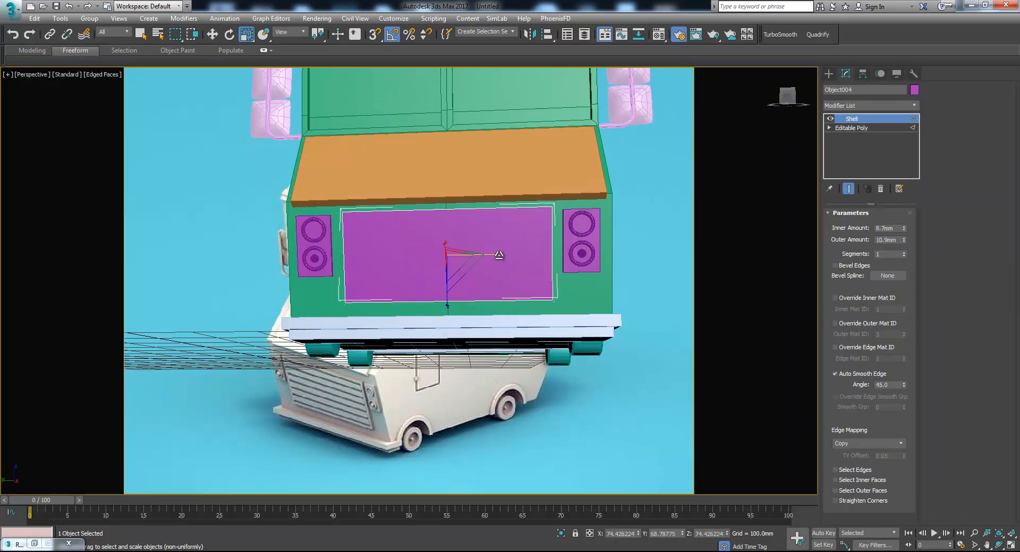
{"action": "left_click_drag", "start_coordinate": [498, 255], "coordinate": [498, 257]}
Raise the cloned headlight panel slightly to line it up with the headlight panel on the other side.
{"action": "left_click", "coordinate": [293, 230]}
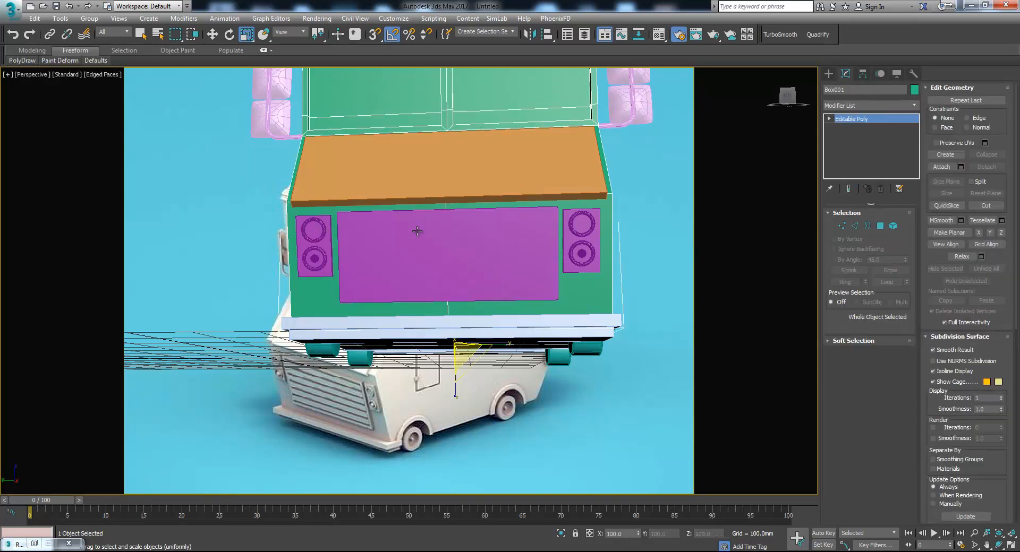
{"action": "key", "text": "w"}
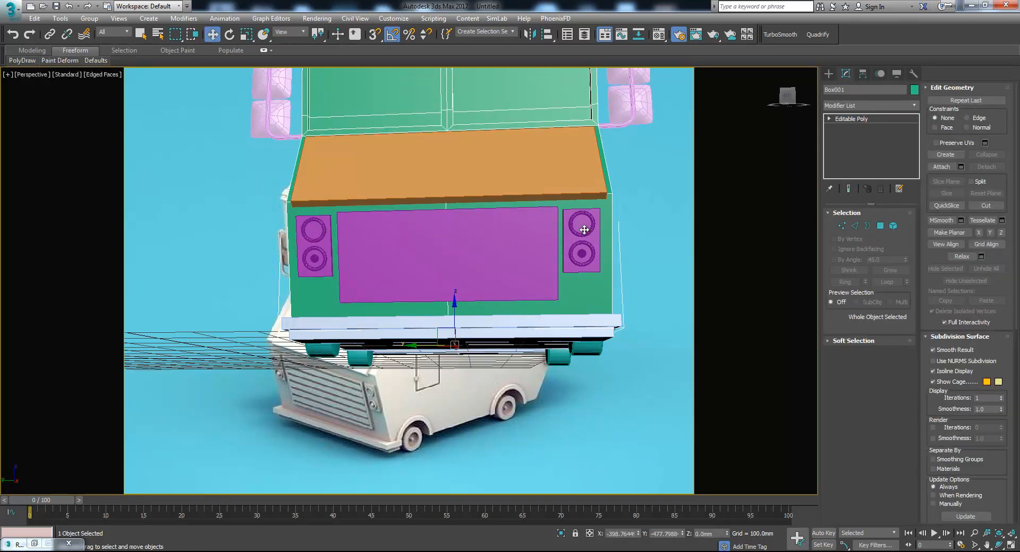
{"action": "left_click", "coordinate": [596, 236]}
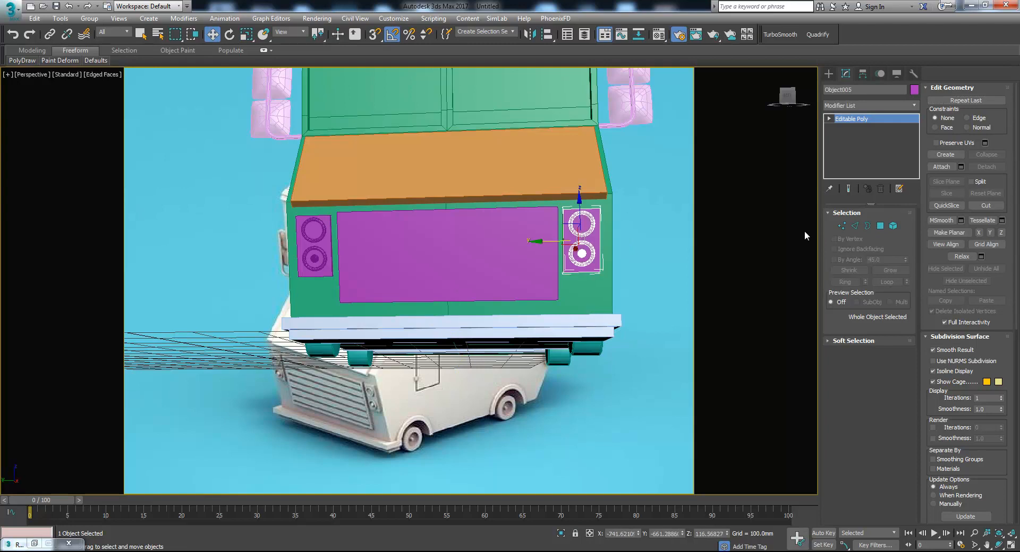
{"action": "left_click", "coordinate": [316, 229], "text": "ctrl"}
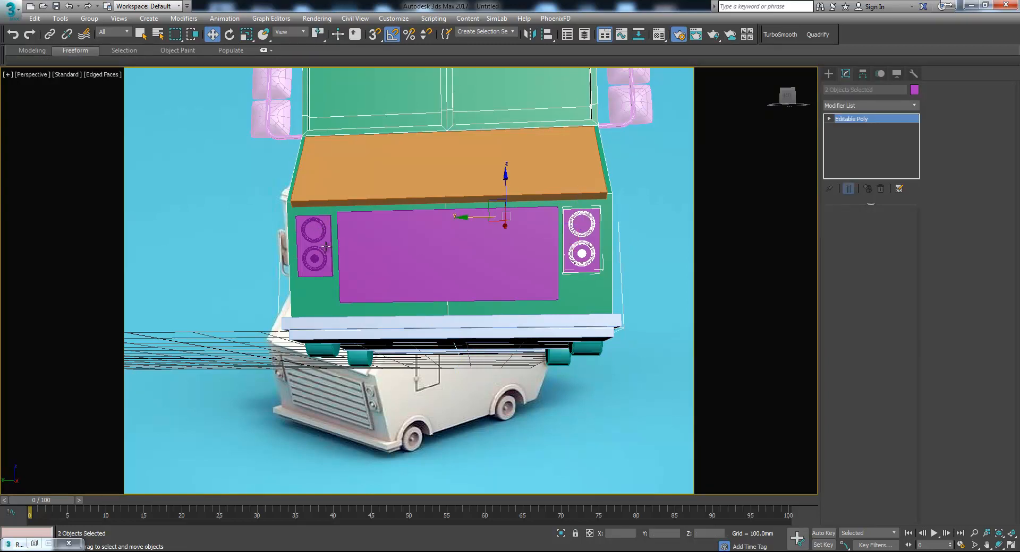
{"action": "mouse_move", "coordinate": [399, 258]}
{"action": "middle_mouse_down", "text": "alt"}
{"action": "mouse_move", "coordinate": [440, 234]}
{"action": "mouse_move", "coordinate": [432, 250]}
{"action": "mouse_move", "coordinate": [389, 265]}
{"action": "middle_mouse_up", "text": "alt"}
{"action": "scroll", "coordinate": [441, 234], "scroll_direction": "up", "scroll_amount": 5}
{"action": "left_click_drag", "start_coordinate": [390, 280], "coordinate": [391, 268]}
Convert the grille panel between the headlights to an Editable Poly.
{"action": "left_click", "coordinate": [501, 263]}
{"action": "scroll", "coordinate": [486, 274], "scroll_direction": "down", "scroll_amount": 4}
{"action": "middle_click_drag", "start_coordinate": [487, 274], "coordinate": [509, 291], "text": "alt"}
{"action": "scroll", "coordinate": [484, 278], "scroll_direction": "up", "scroll_amount": 3}
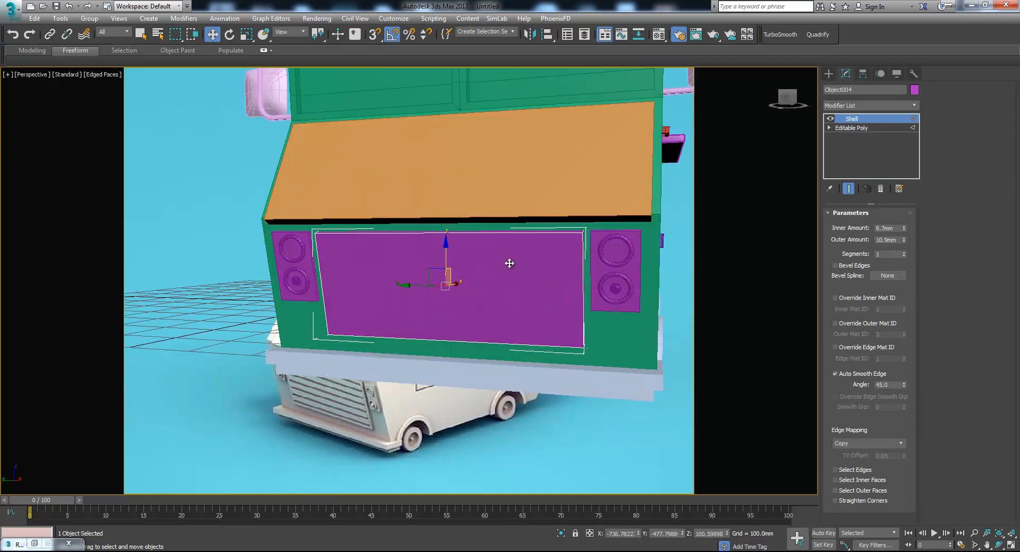
{"action": "right_click", "coordinate": [533, 256]}
{"action": "mouse_move", "coordinate": [604, 371]}
{"action": "left_click", "coordinate": [649, 379]}
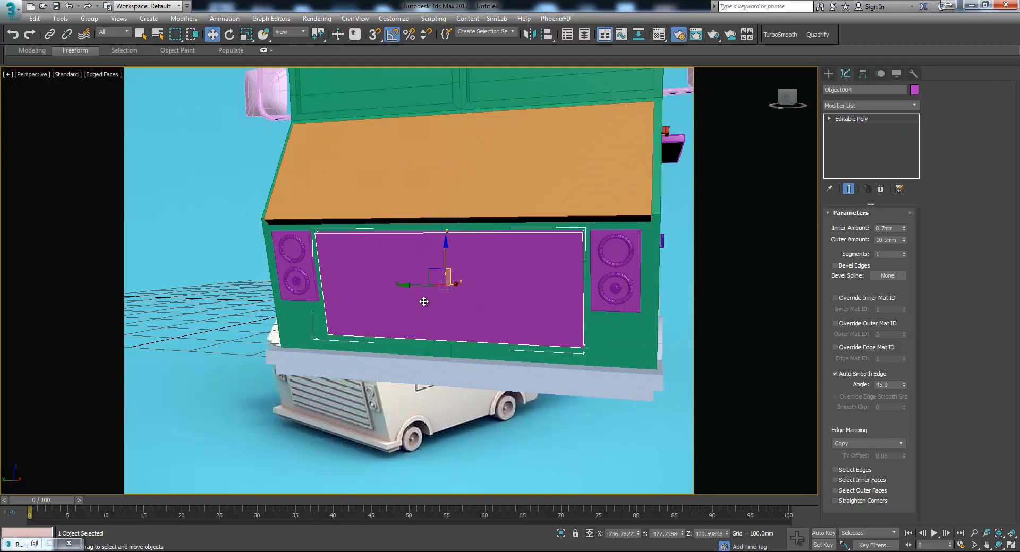
Connect the ring of vertical edges on the grille panel with 2 segments and a pinch of 93.
{"action": "left_click", "coordinate": [854, 226]}
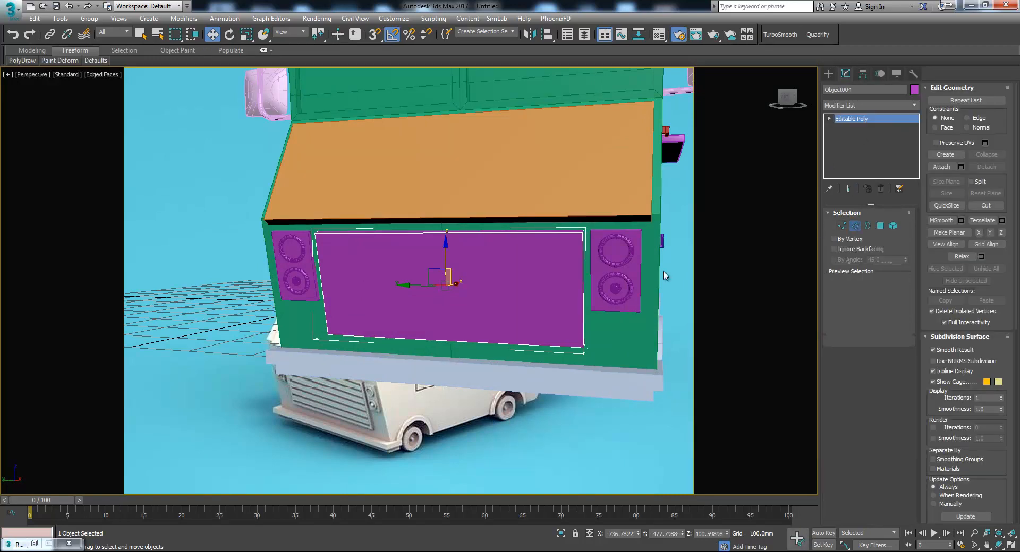
{"action": "left_click", "coordinate": [583, 280]}
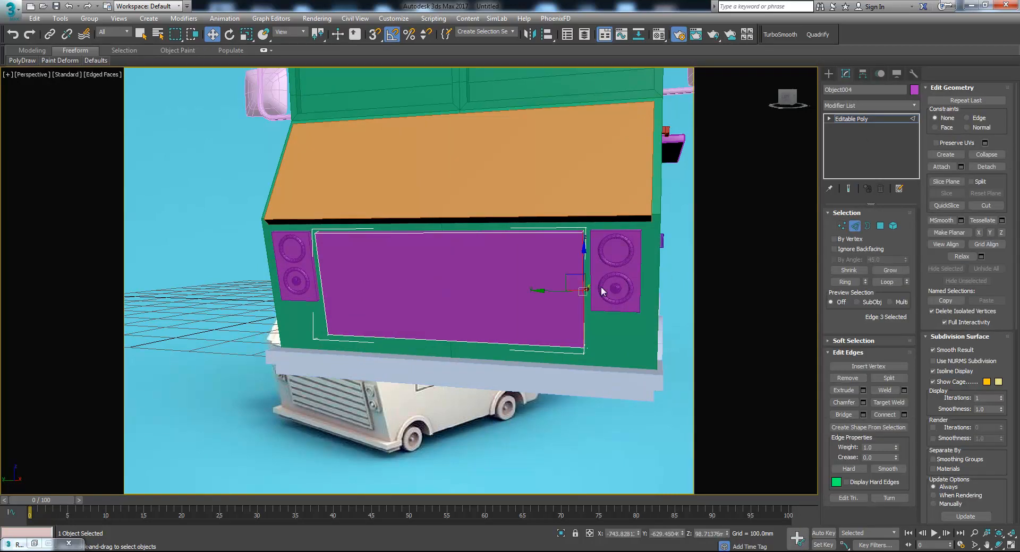
{"action": "left_click", "coordinate": [845, 282]}
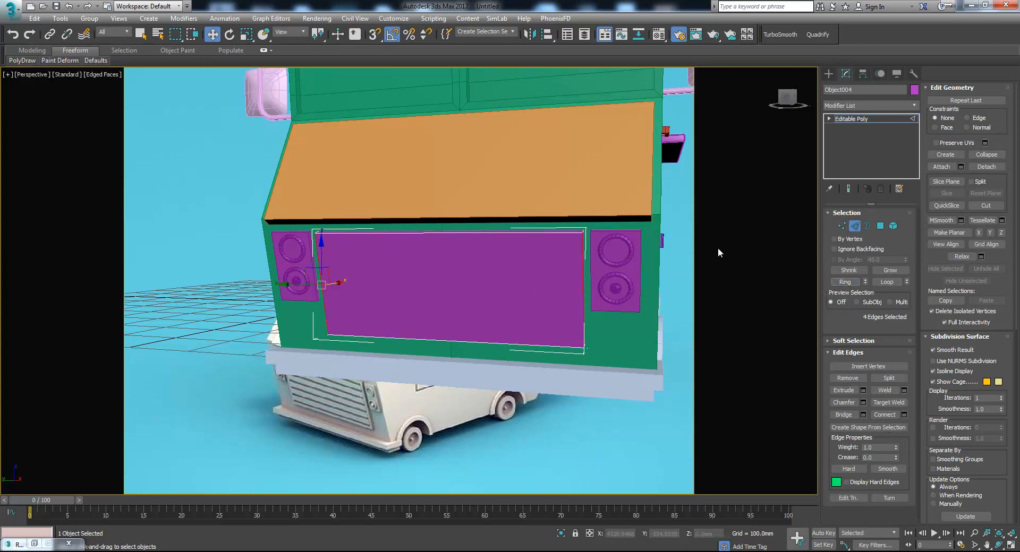
{"action": "left_click", "coordinate": [905, 414]}
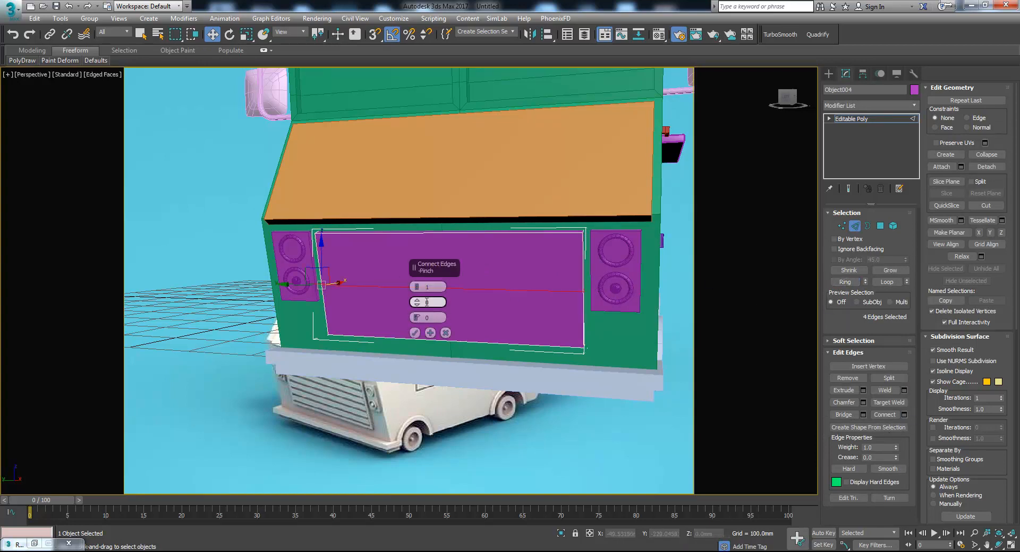
{"action": "left_click", "coordinate": [417, 285]}
{"action": "left_click_drag", "start_coordinate": [417, 302], "coordinate": [416, 257]}
{"action": "left_click_drag", "start_coordinate": [440, 122], "coordinate": [448, 101]}
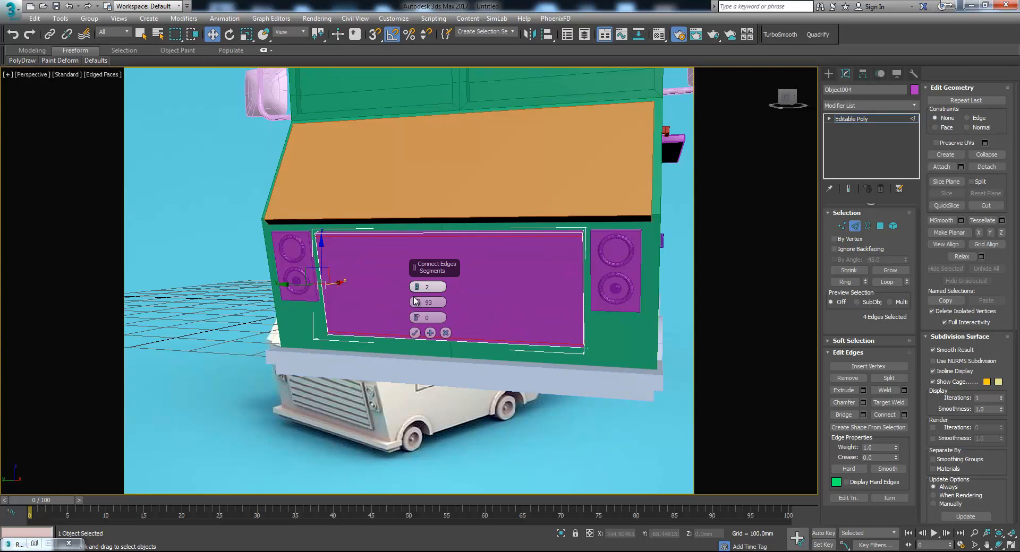
{"action": "left_click", "coordinate": [415, 333]}
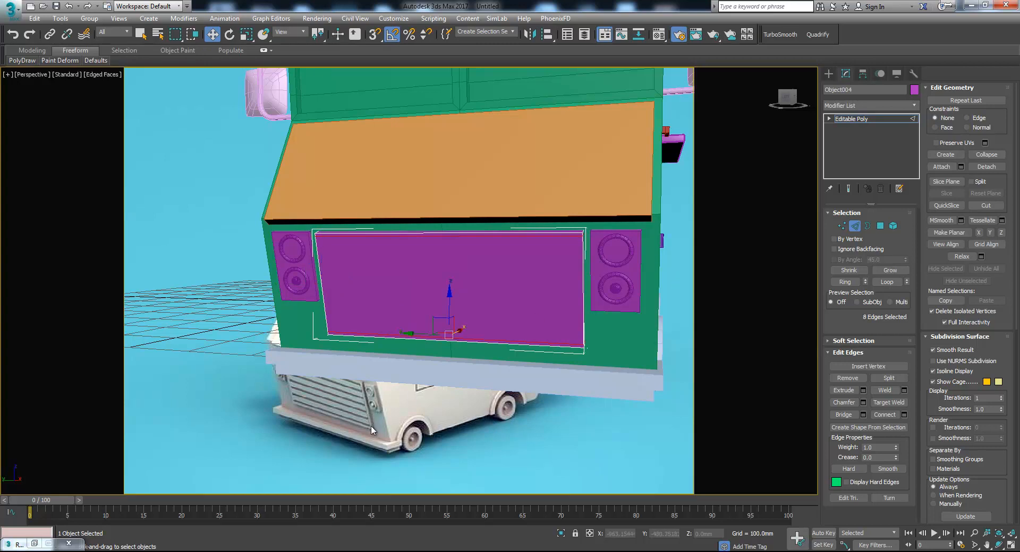
Connect the long vertical edges between the grille panel's top and bottom borders with 7 evenly spaced segments and a pinch of 0.
{"action": "left_click_drag", "start_coordinate": [647, 271], "coordinate": [282, 274]}
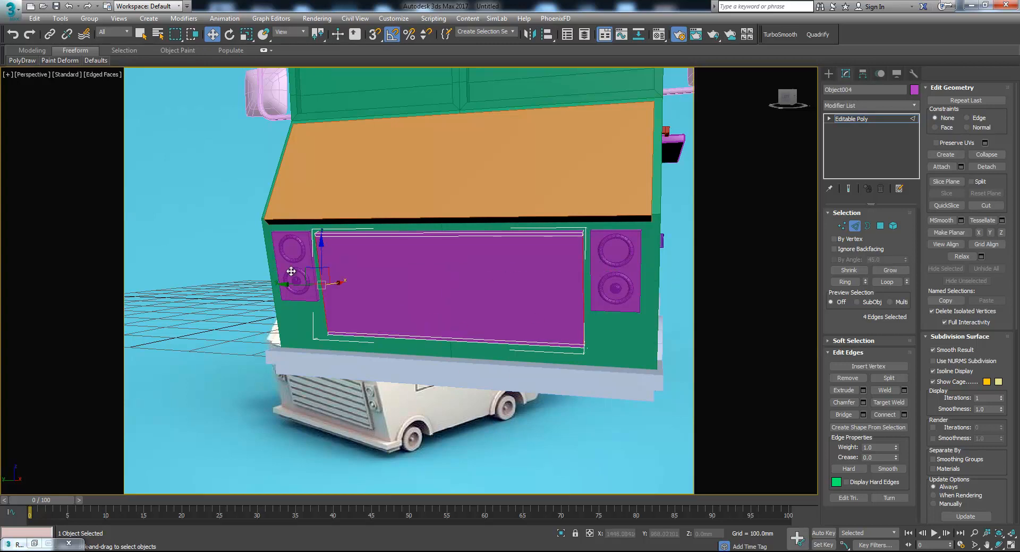
{"action": "left_click", "coordinate": [903, 414]}
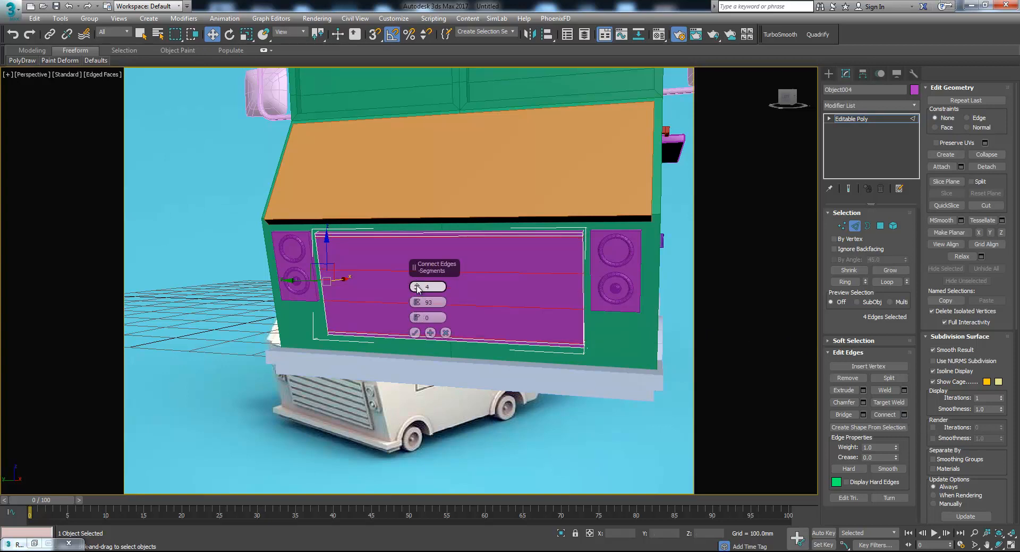
{"action": "right_click", "coordinate": [417, 302]}
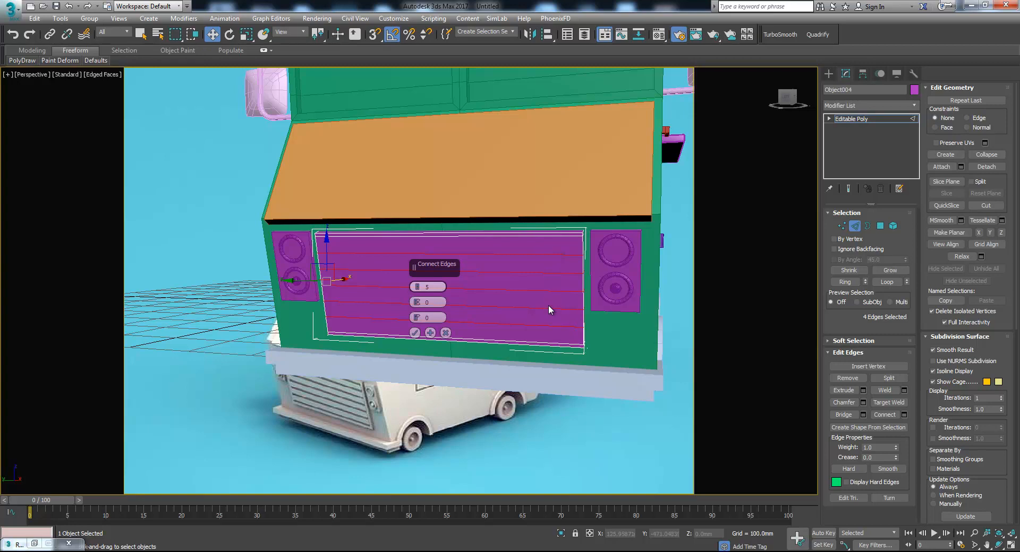
{"action": "left_click", "coordinate": [418, 285]}
{"action": "left_click", "coordinate": [418, 284]}
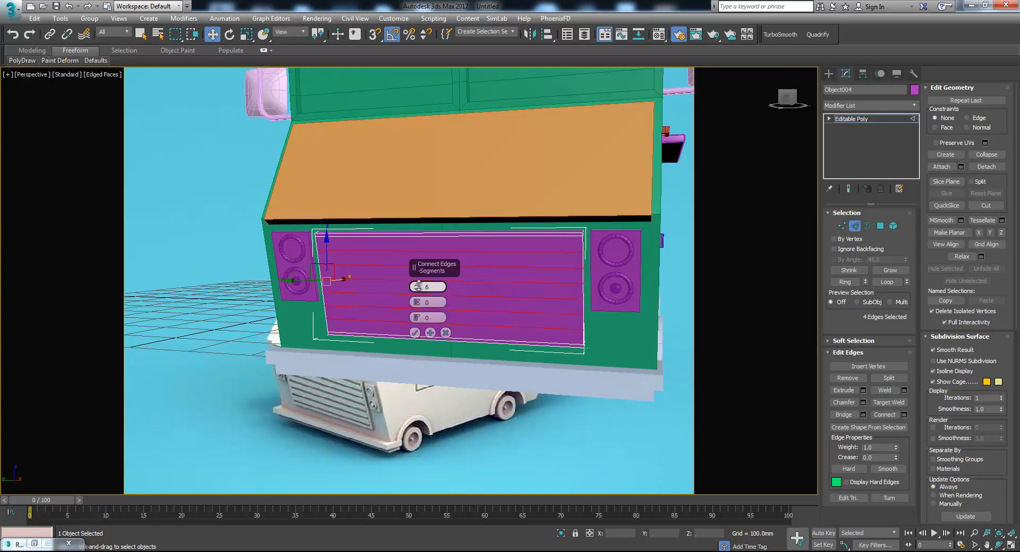
{"action": "left_click", "coordinate": [415, 333]}
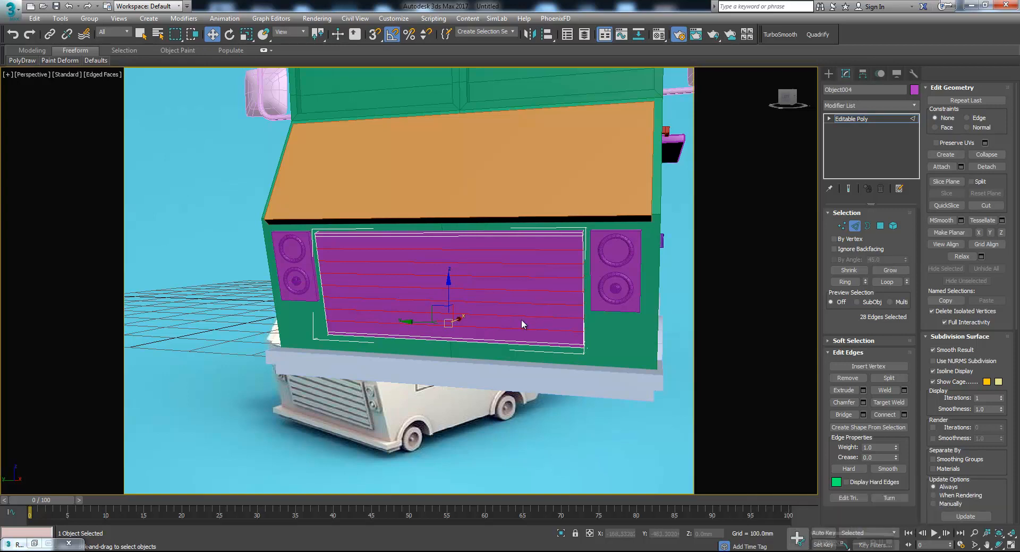
{"action": "middle_click_drag", "start_coordinate": [523, 318], "coordinate": [460, 325], "text": "alt"}
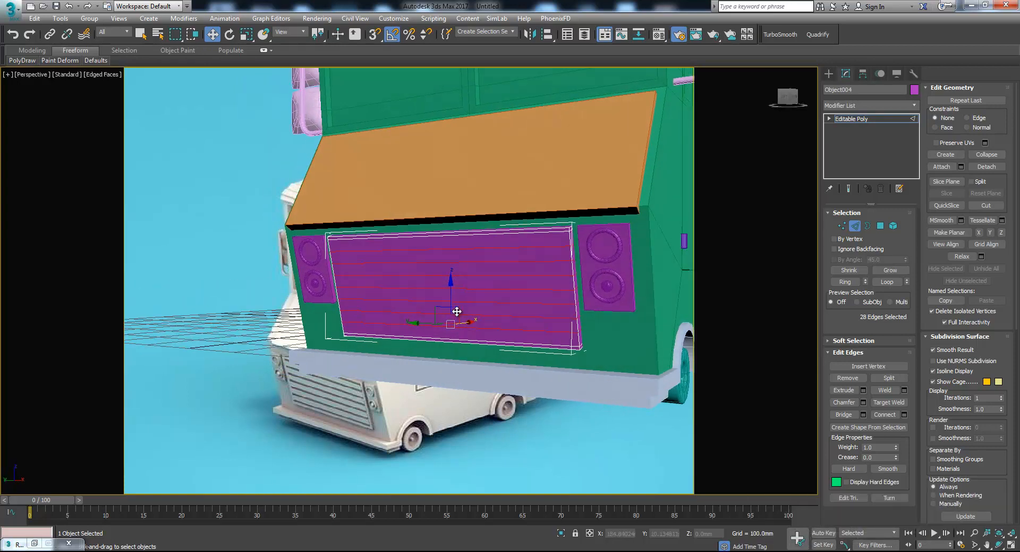
Connect the grille panel's horizontal edges with two vertical edge loops pinched out toward its side edges.
{"action": "left_click_drag", "start_coordinate": [483, 333], "coordinate": [484, 405]}
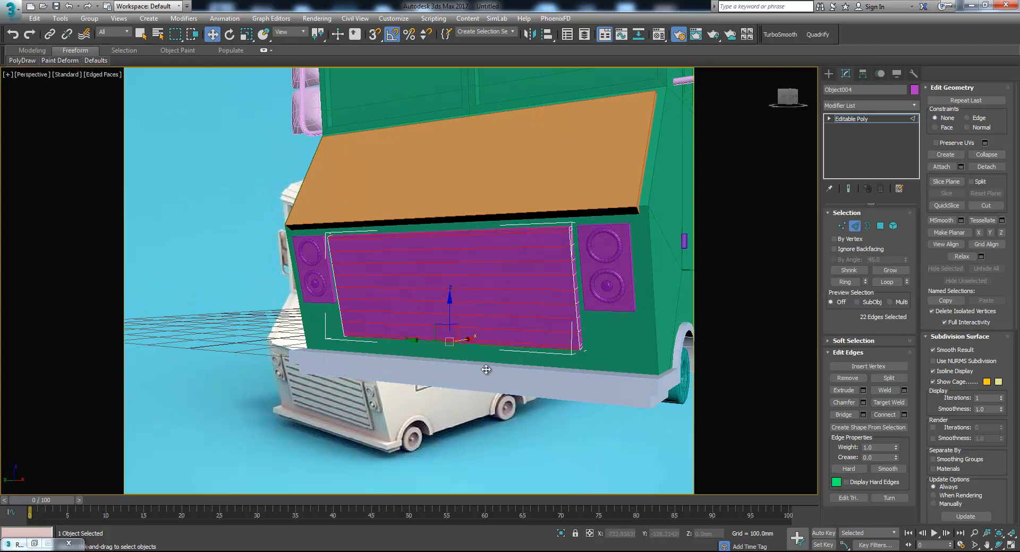
{"action": "left_click", "coordinate": [903, 415]}
{"action": "left_click_drag", "start_coordinate": [417, 286], "coordinate": [417, 281]}
{"action": "left_click_drag", "start_coordinate": [422, 183], "coordinate": [441, 112]}
{"action": "left_click", "coordinate": [415, 333]}
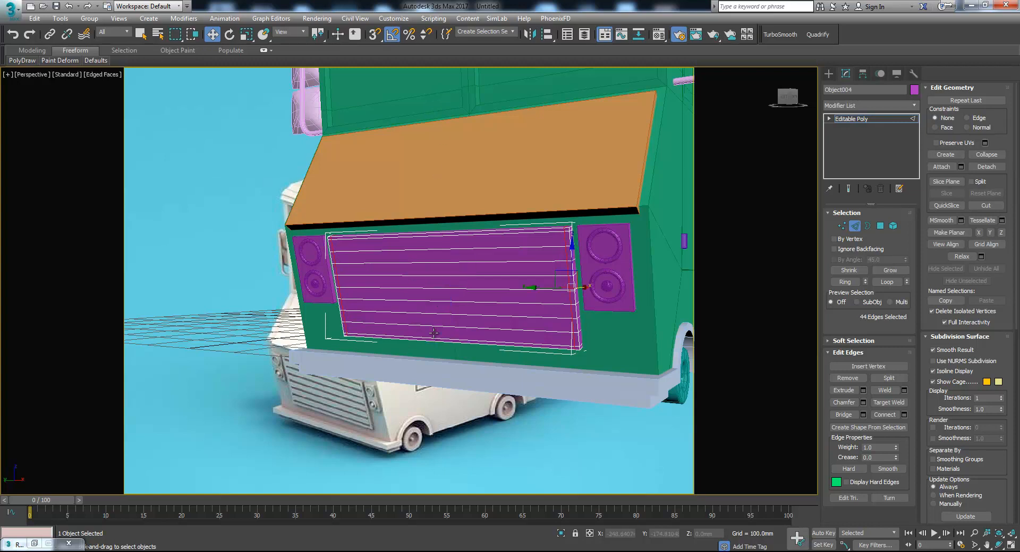
Try extruding the grille's seven horizontal edges inward with a height of -11.28 mm and a width of 1.78 mm.
{"action": "scroll", "coordinate": [509, 247], "scroll_direction": "up", "scroll_amount": 3}
{"action": "left_click", "coordinate": [569, 247]}
{"action": "left_click", "coordinate": [579, 270], "text": "ctrl"}
{"action": "left_click", "coordinate": [576, 290], "text": "ctrl"}
{"action": "left_click", "coordinate": [864, 284], "text": "ctrl"}
{"action": "left_click", "coordinate": [864, 285], "text": "ctrl"}
{"action": "left_click", "coordinate": [864, 284], "text": "ctrl"}
{"action": "left_click", "coordinate": [864, 284], "text": "ctrl"}
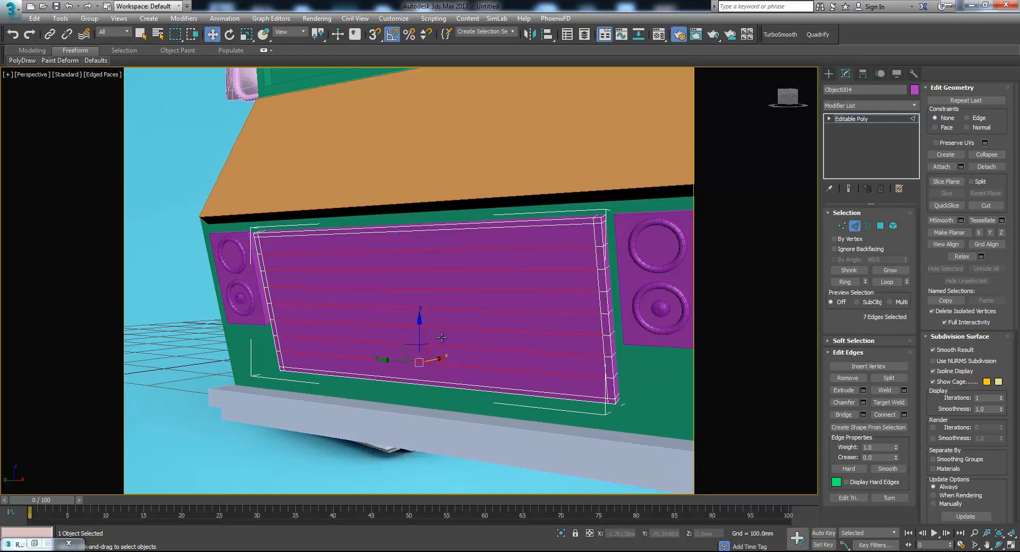
{"action": "left_click", "coordinate": [864, 390]}
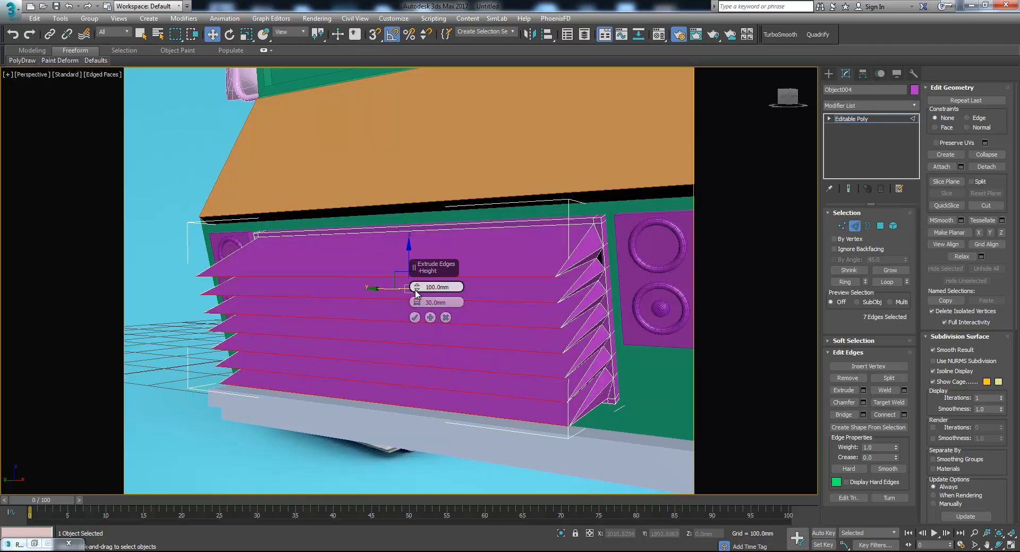
{"action": "left_click_drag", "start_coordinate": [419, 288], "coordinate": [418, 314]}
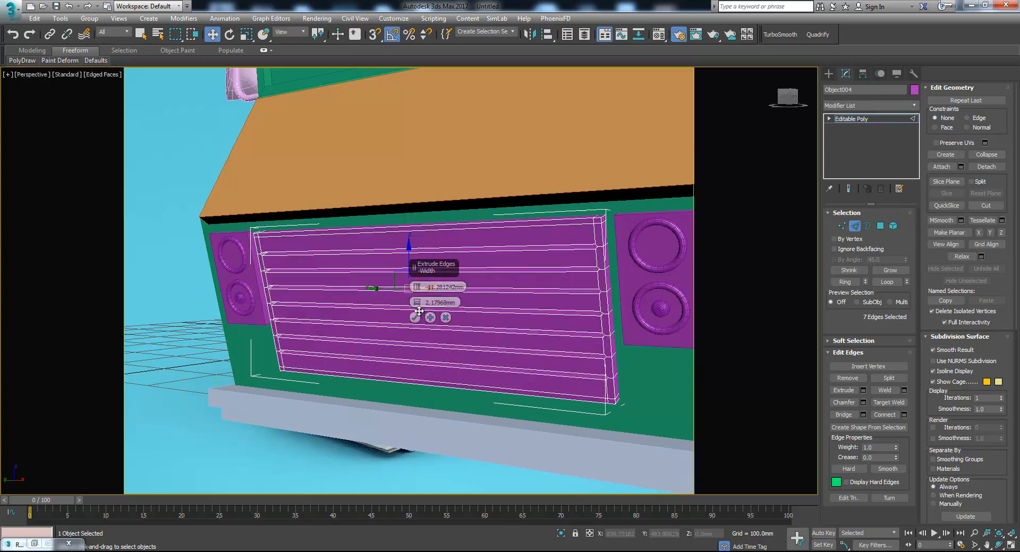
{"action": "left_click_drag", "start_coordinate": [419, 309], "coordinate": [419, 311]}
{"action": "left_click", "coordinate": [418, 306]}
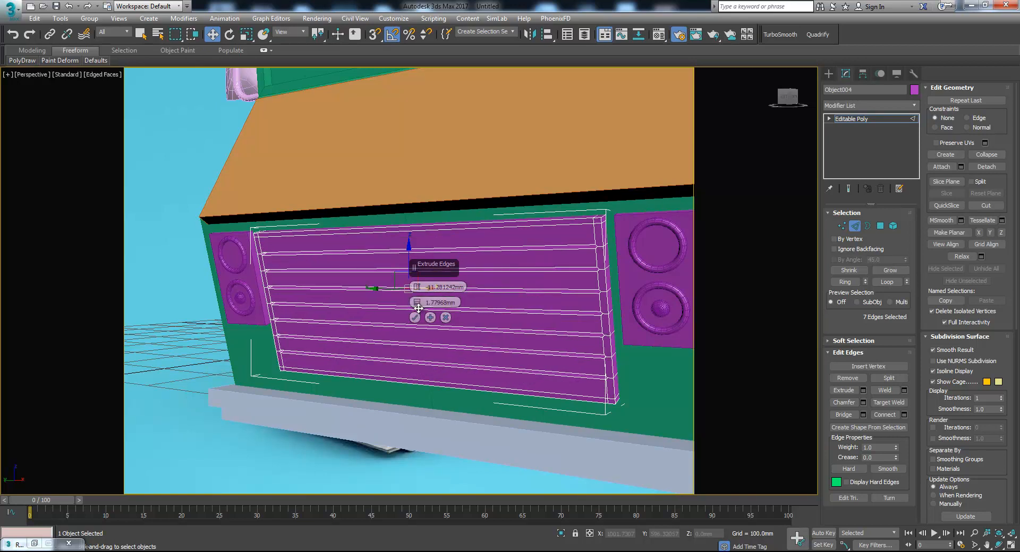
{"action": "middle_click_drag", "start_coordinate": [355, 317], "coordinate": [328, 264]}
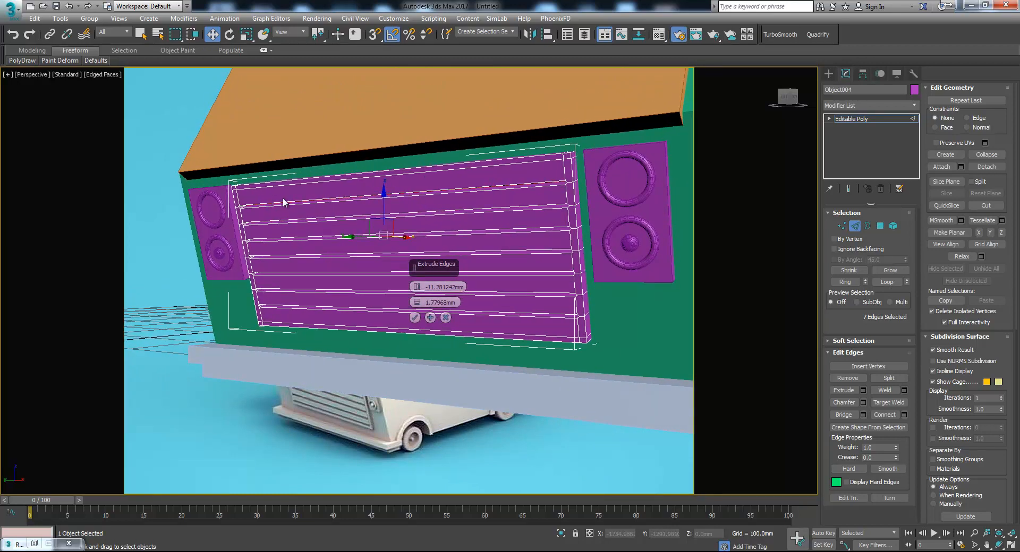
{"action": "left_click", "coordinate": [445, 317]}
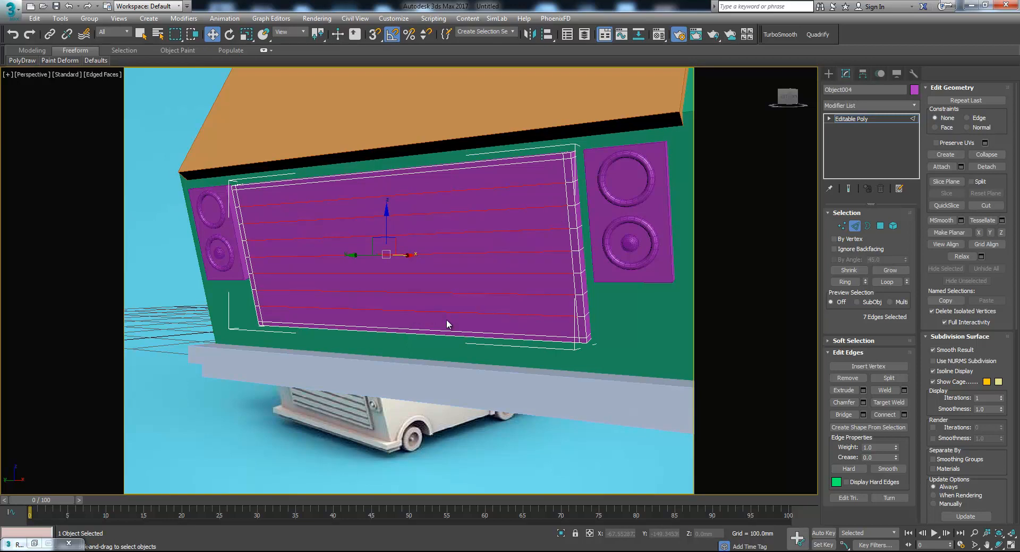
Undo the vertical loops and the horizontal divisions on the grille panel, back to the undivided front face.
{"action": "left_click", "coordinate": [857, 226]}
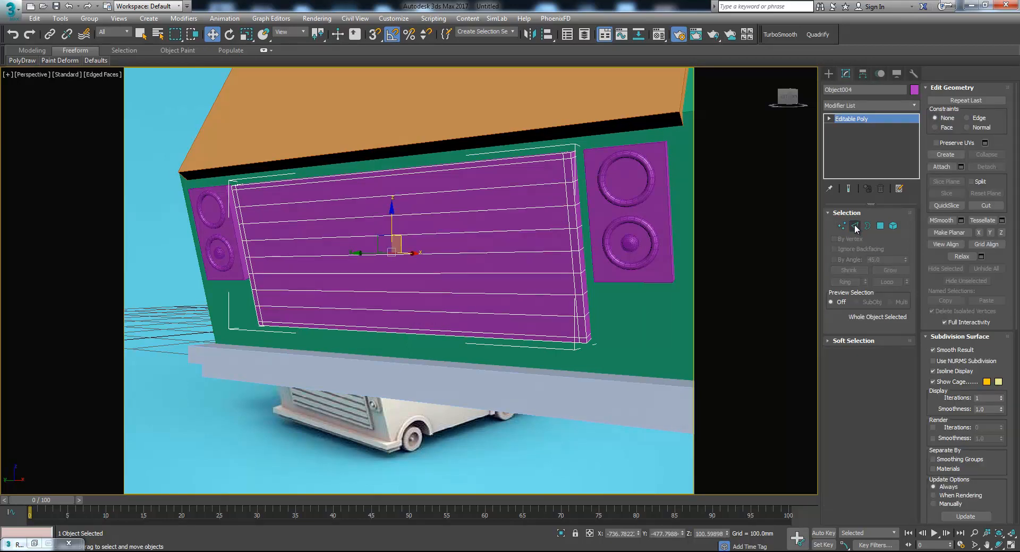
{"action": "left_click", "coordinate": [854, 227]}
{"action": "left_click_drag", "start_coordinate": [403, 92], "coordinate": [454, 347]}
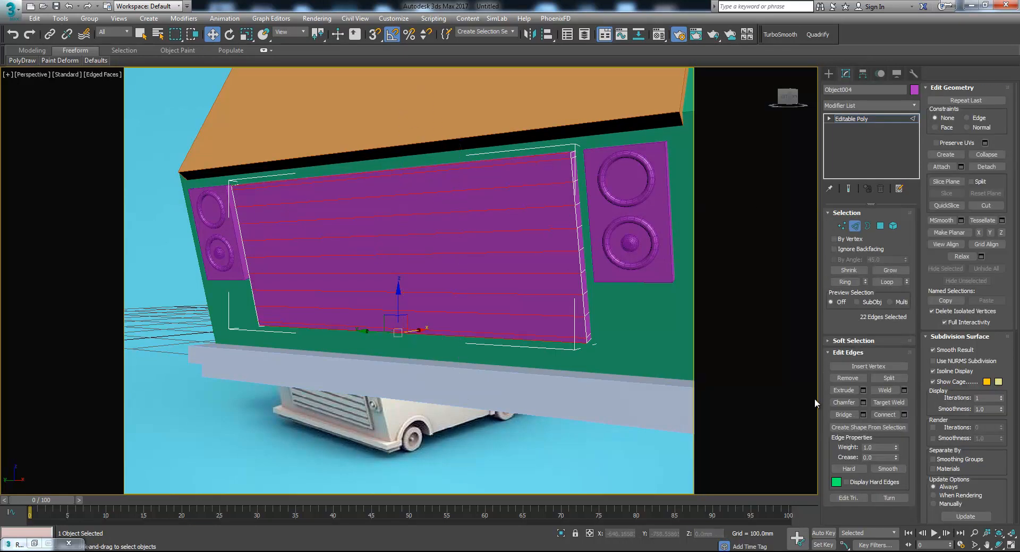
{"action": "key", "text": "ctrl+z"}
{"action": "key", "text": "ctrl+z"}
{"action": "key", "text": "ctrl+z"}
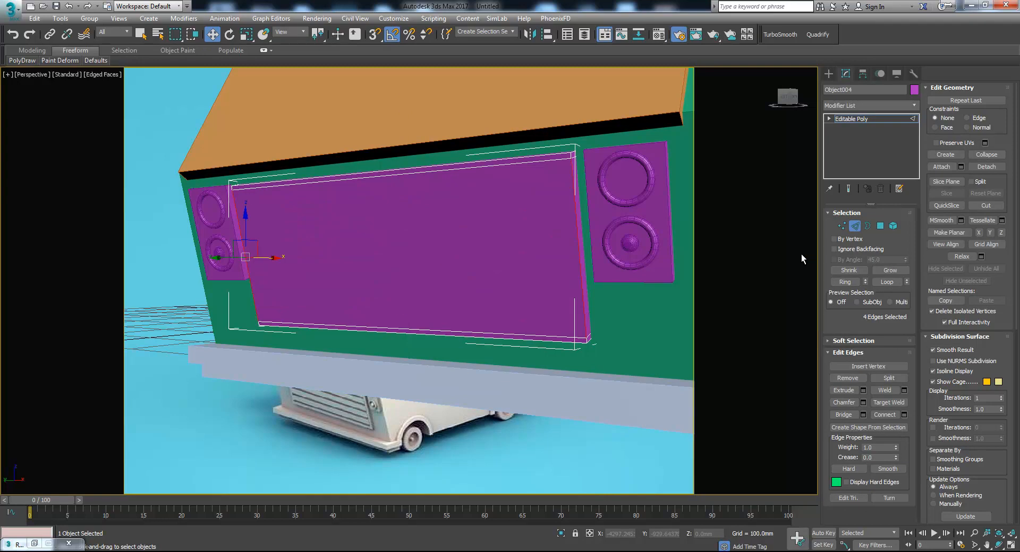
Connect the grille panel's top and bottom horizontal edges with 2 segments, pinch 97 and slide 0.
{"action": "left_click_drag", "start_coordinate": [425, 118], "coordinate": [431, 430]}
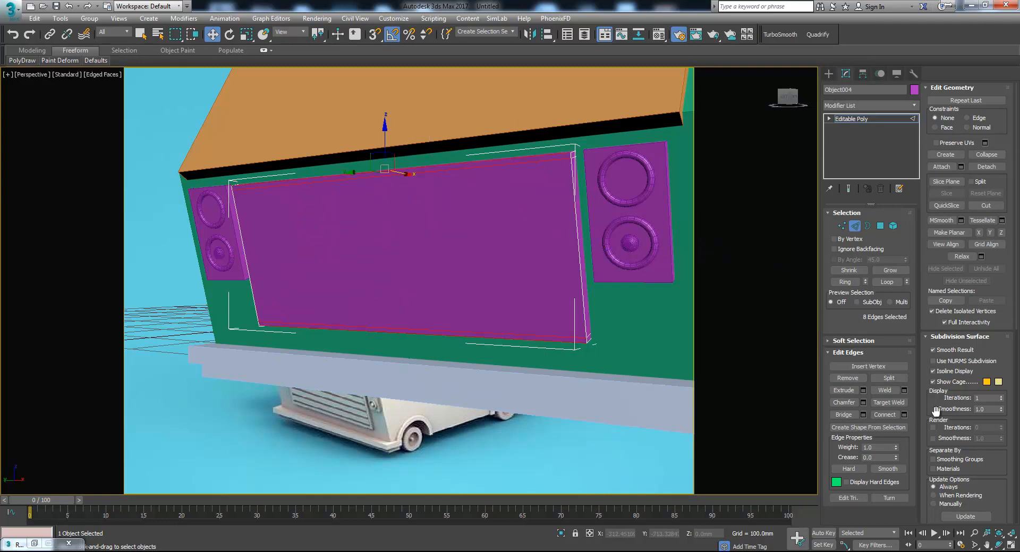
{"action": "left_click", "coordinate": [904, 414]}
{"action": "left_click_drag", "start_coordinate": [417, 289], "coordinate": [423, 109]}
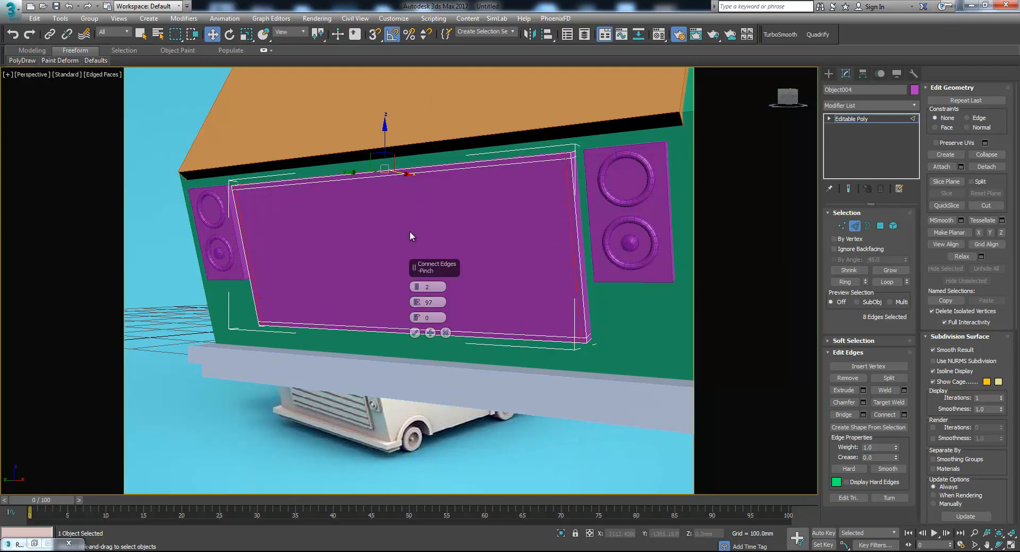
{"action": "left_click", "coordinate": [415, 333]}
Connect the eight vertical edges at the sides of the grille panel with 5 segments, pinch 0 and slide 0.
{"action": "left_click_drag", "start_coordinate": [301, 242], "coordinate": [303, 242]}
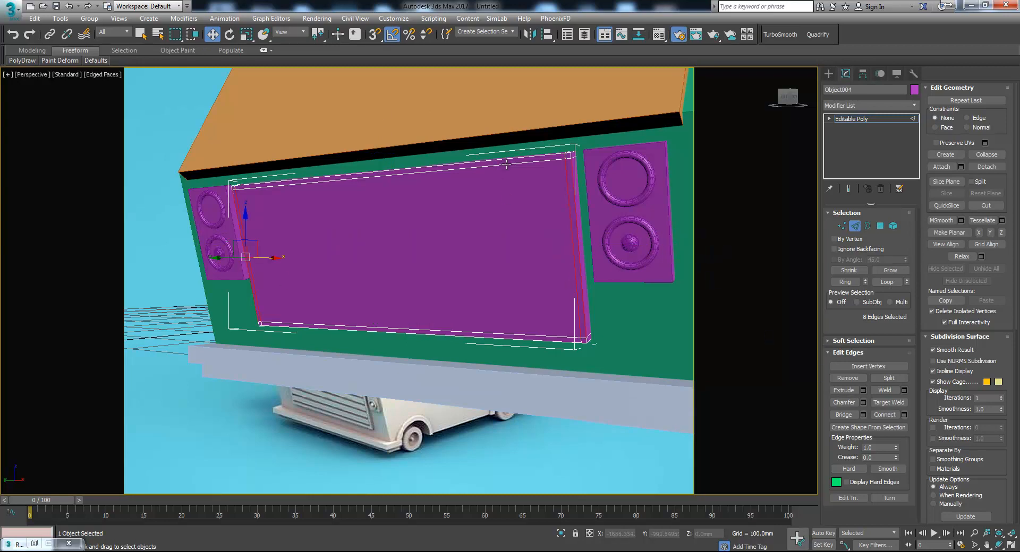
{"action": "left_click", "coordinate": [903, 415]}
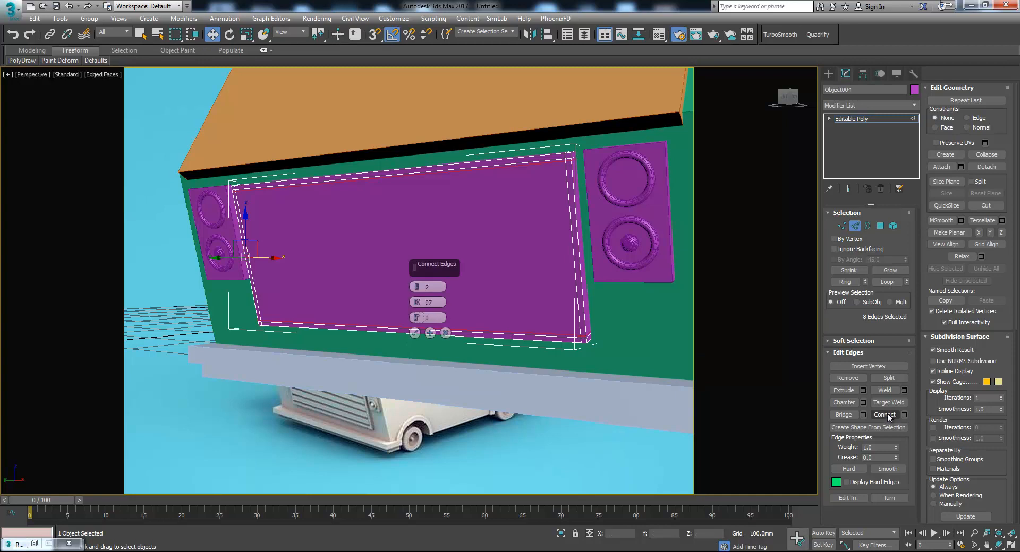
{"action": "left_click", "coordinate": [446, 333]}
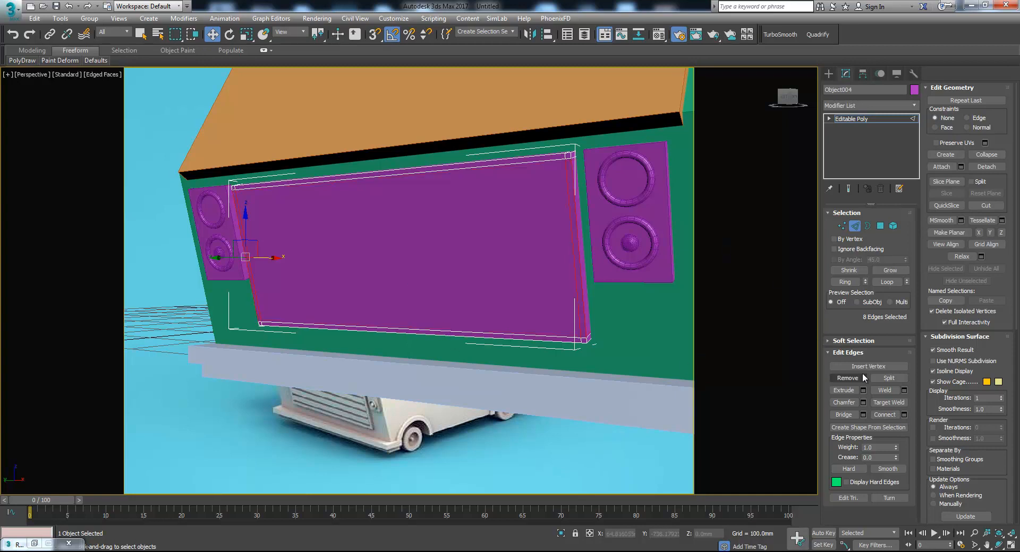
{"action": "left_click", "coordinate": [904, 415]}
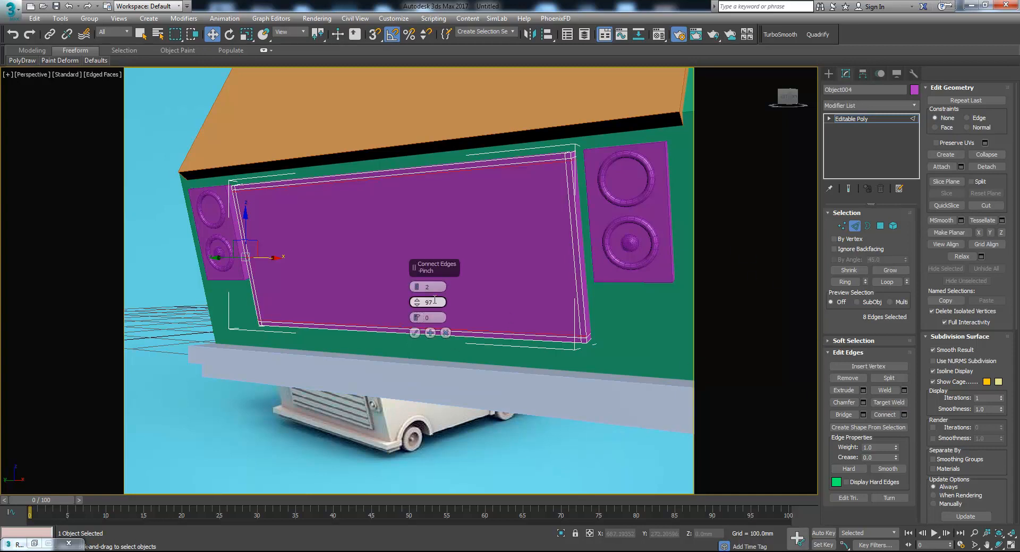
{"action": "right_click", "coordinate": [420, 303]}
{"action": "left_click", "coordinate": [416, 285]}
{"action": "left_click", "coordinate": [416, 285]}
{"action": "left_click", "coordinate": [415, 285]}
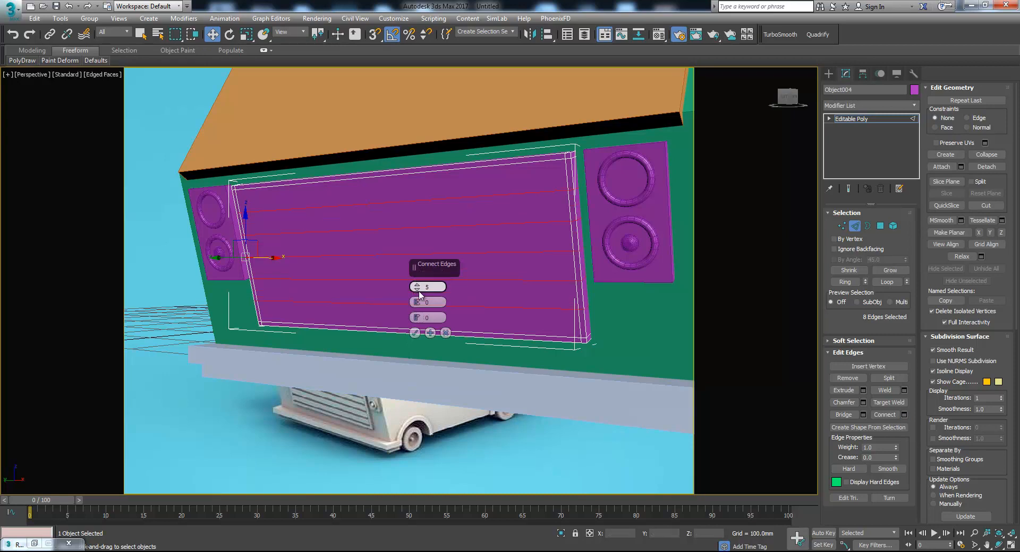
{"action": "left_click", "coordinate": [415, 333]}
Extrude the seven horizontal edges on the grille's front face inward to form narrow grooves between the slats.
{"action": "left_click", "coordinate": [501, 167]}
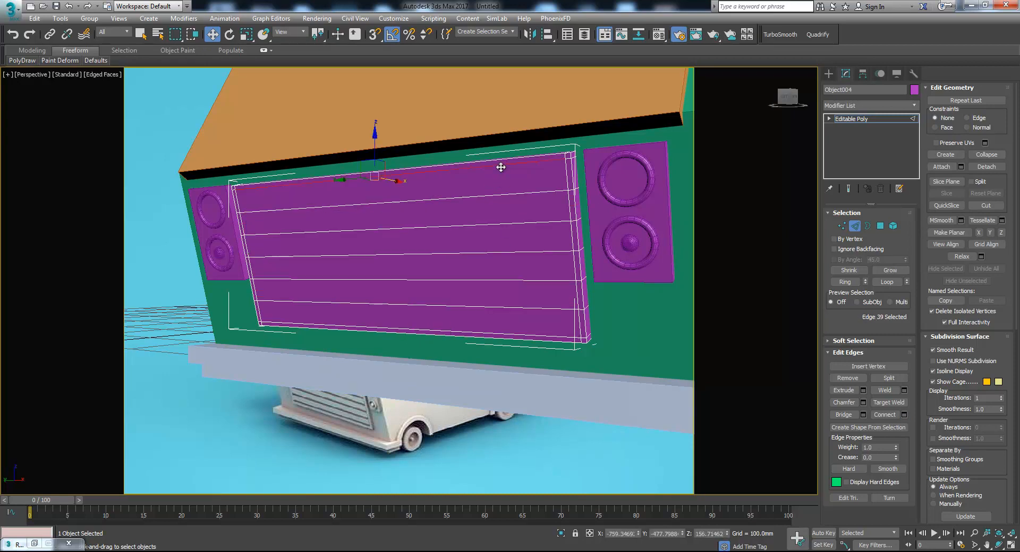
{"action": "left_click", "coordinate": [506, 194], "text": "ctrl"}
{"action": "left_click", "coordinate": [512, 224], "text": "ctrl"}
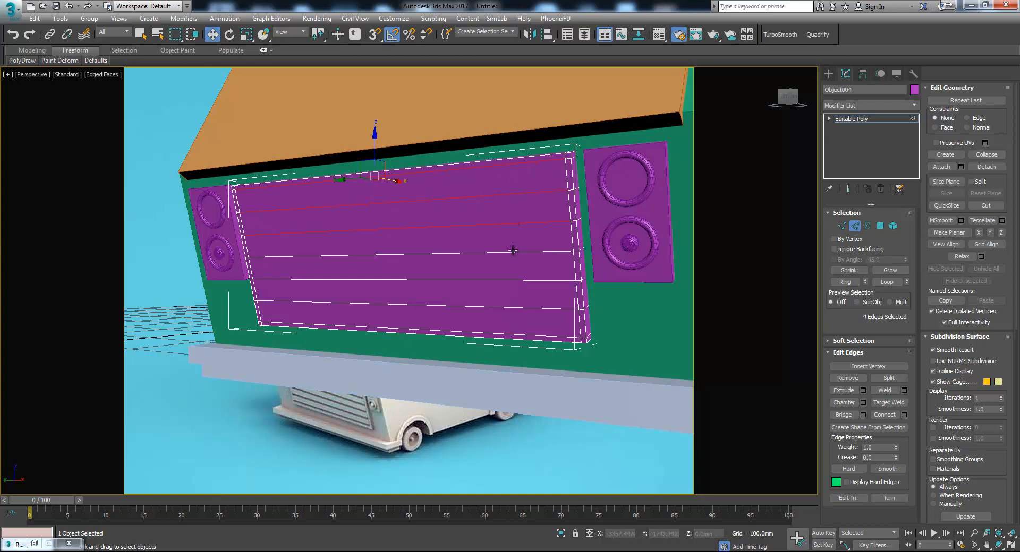
{"action": "left_click", "coordinate": [514, 252], "text": "ctrl"}
{"action": "left_click", "coordinate": [508, 281], "text": "ctrl"}
{"action": "left_click", "coordinate": [516, 308], "text": "ctrl"}
{"action": "left_click", "coordinate": [516, 333], "text": "ctrl"}
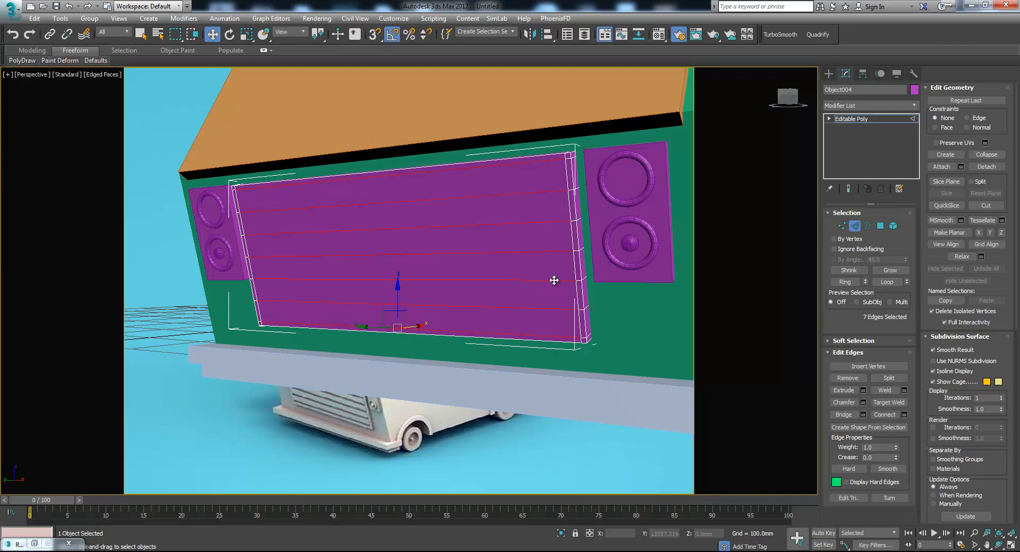
{"action": "scroll", "coordinate": [547, 266], "scroll_direction": "up", "scroll_amount": 3}
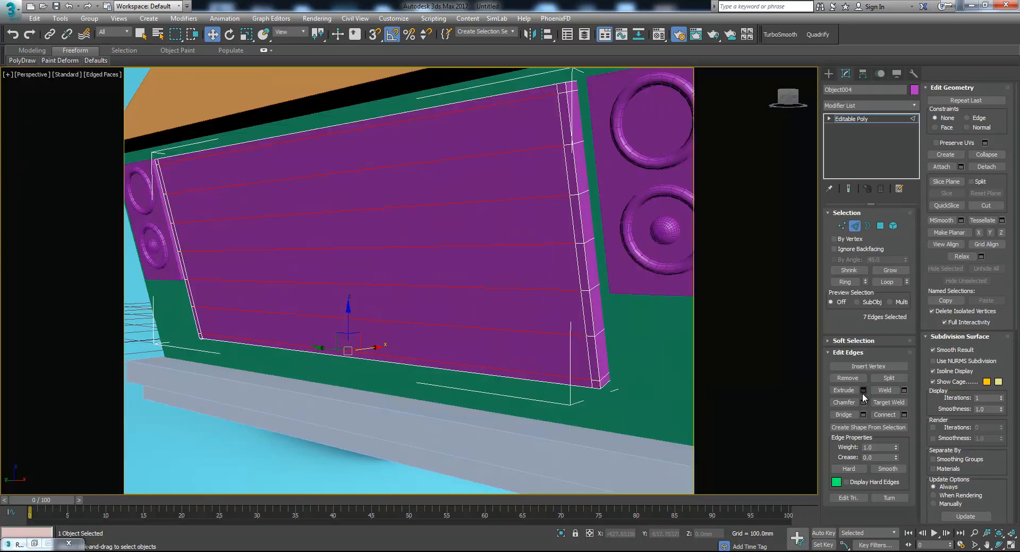
{"action": "left_click", "coordinate": [862, 391]}
{"action": "left_click_drag", "start_coordinate": [417, 290], "coordinate": [433, 336]}
{"action": "mouse_move", "coordinate": [417, 301]}
{"action": "left_mouse_down"}
{"action": "mouse_move", "coordinate": [422, 312]}
{"action": "mouse_move", "coordinate": [420, 298]}
{"action": "left_mouse_up"}
{"action": "left_click", "coordinate": [415, 318]}
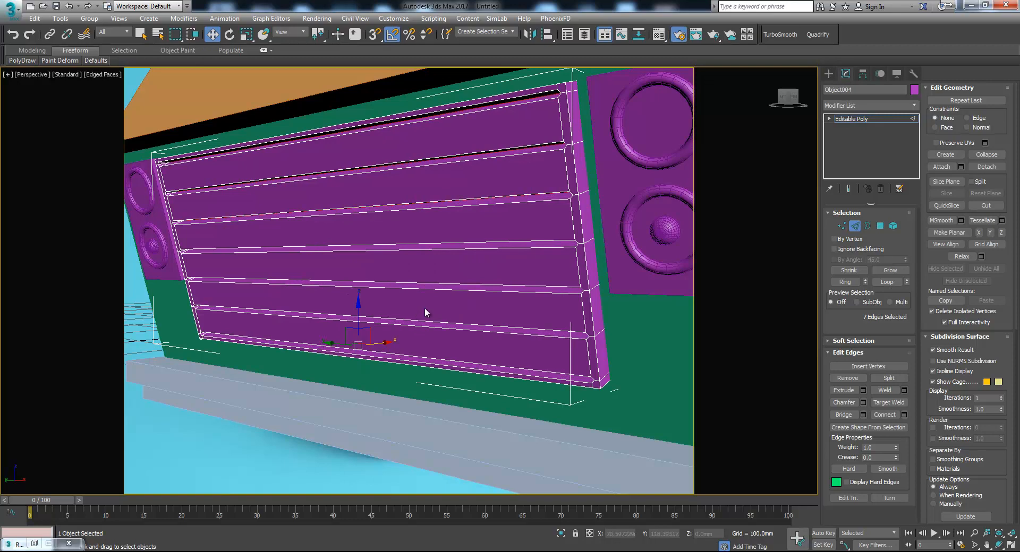
Move the selected inner groove edges deeper into the grille panel and slightly downward along X and Z.
{"action": "key", "text": "F4"}
{"action": "scroll", "coordinate": [428, 306], "scroll_direction": "down", "scroll_amount": 5}
{"action": "middle_click_drag", "start_coordinate": [439, 308], "coordinate": [407, 299], "text": "alt"}
{"action": "key", "text": "F3"}
{"action": "key", "text": "F3"}
{"action": "key", "text": "F4"}
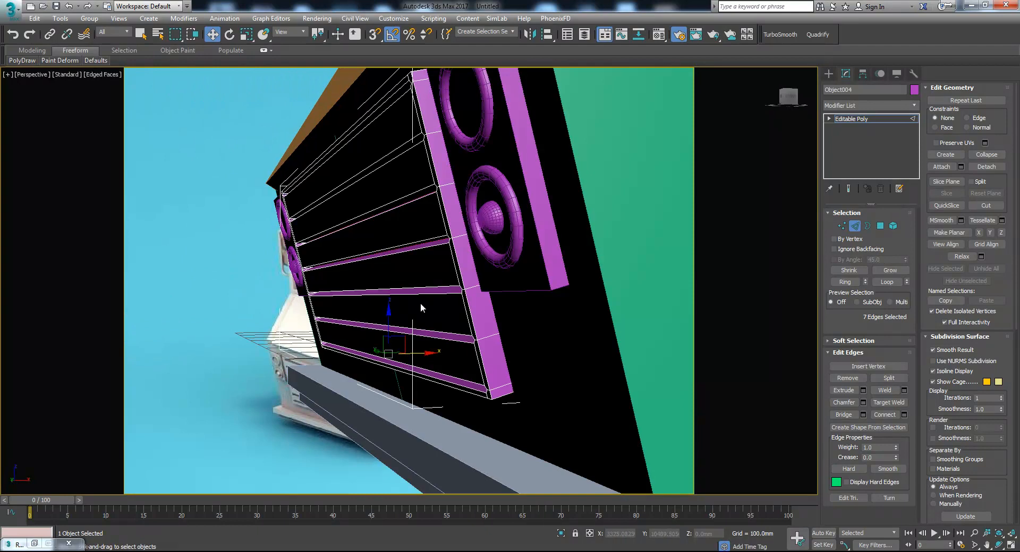
{"action": "middle_click_drag", "start_coordinate": [406, 303], "coordinate": [423, 313], "text": "alt"}
{"action": "mouse_move", "coordinate": [399, 344]}
{"action": "left_mouse_down", "text": "shift"}
{"action": "mouse_move", "coordinate": [304, 334]}
{"action": "mouse_move", "coordinate": [406, 342]}
{"action": "left_mouse_up", "text": "shift"}
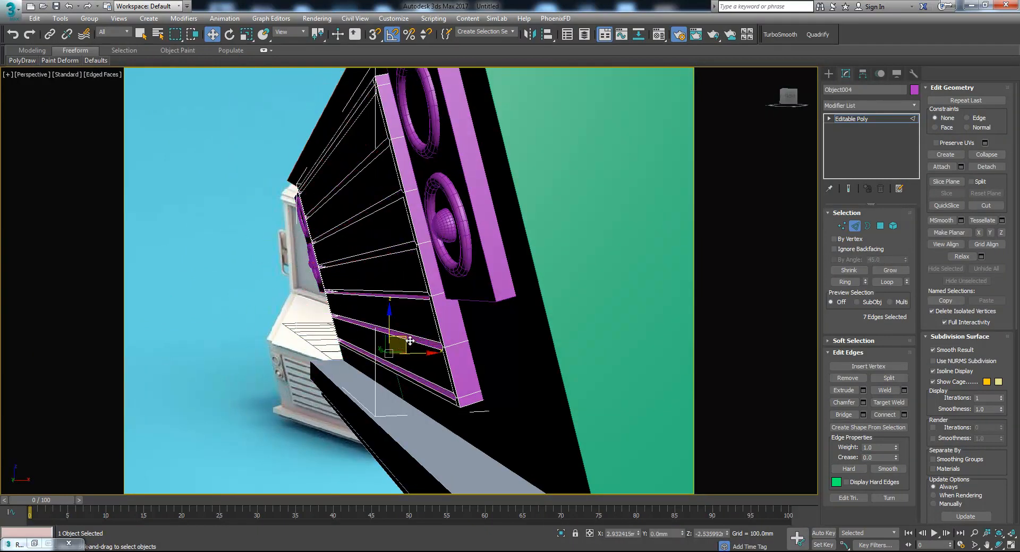
{"action": "key", "text": "F3"}
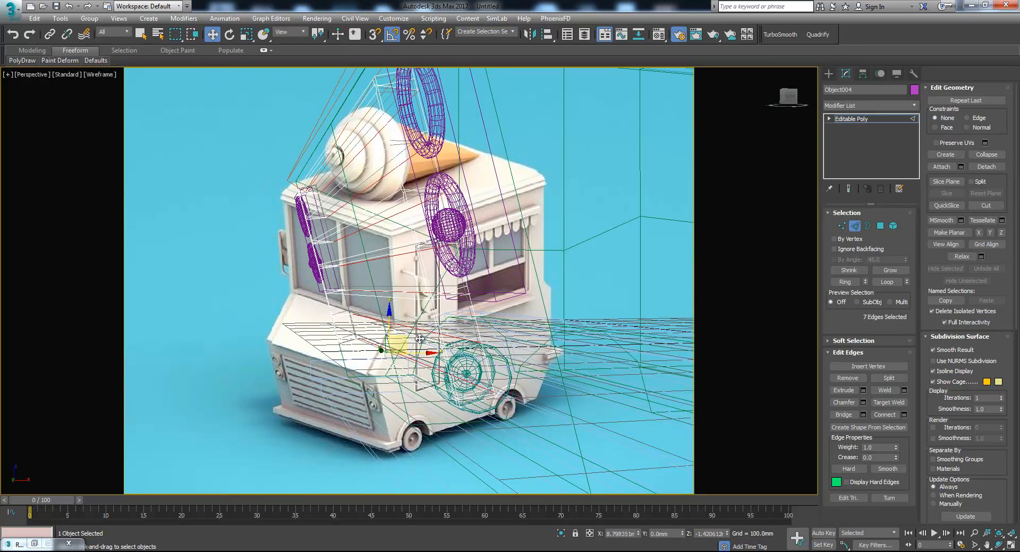
{"action": "key", "text": "F3"}
{"action": "middle_click_drag", "start_coordinate": [416, 337], "coordinate": [499, 290], "text": "alt"}
{"action": "scroll", "coordinate": [575, 177], "scroll_direction": "up", "scroll_amount": 5}
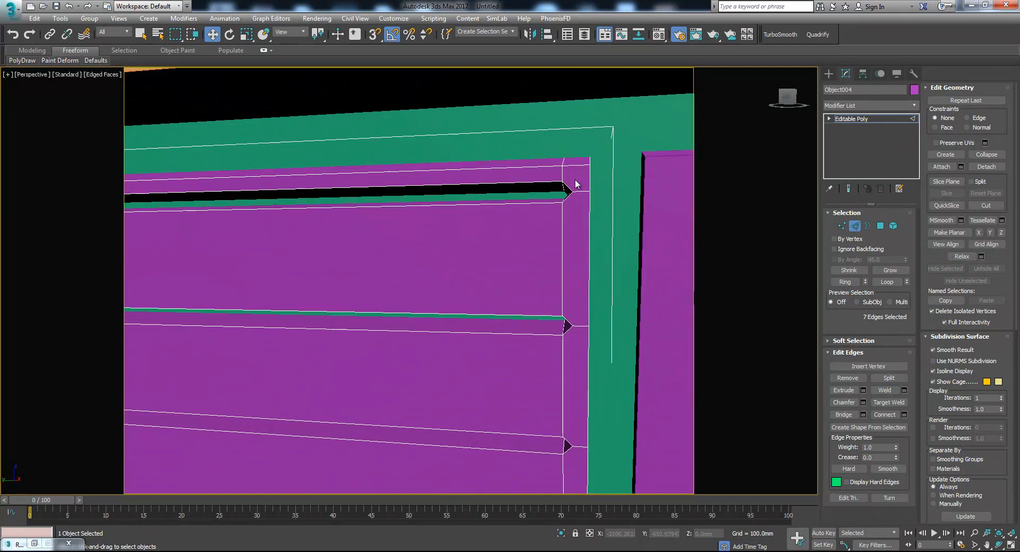
{"action": "scroll", "coordinate": [572, 196], "scroll_direction": "down", "scroll_amount": 6}
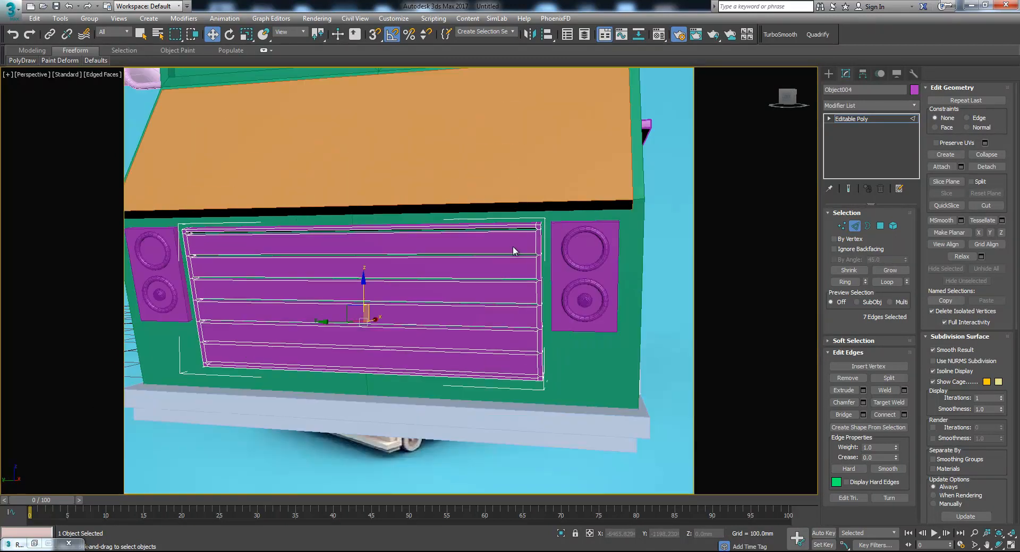
In the Left view, make all vertices at the right-hand groove ends planar in Y.
{"action": "key", "text": "alt+w"}
{"action": "middle_click_drag", "start_coordinate": [328, 410], "coordinate": [343, 289]}
{"action": "key", "text": "alt+w"}
{"action": "middle_click_drag", "start_coordinate": [606, 250], "coordinate": [518, 268]}
{"action": "scroll", "coordinate": [518, 269], "scroll_direction": "up", "scroll_amount": 5}
{"action": "key", "text": "1"}
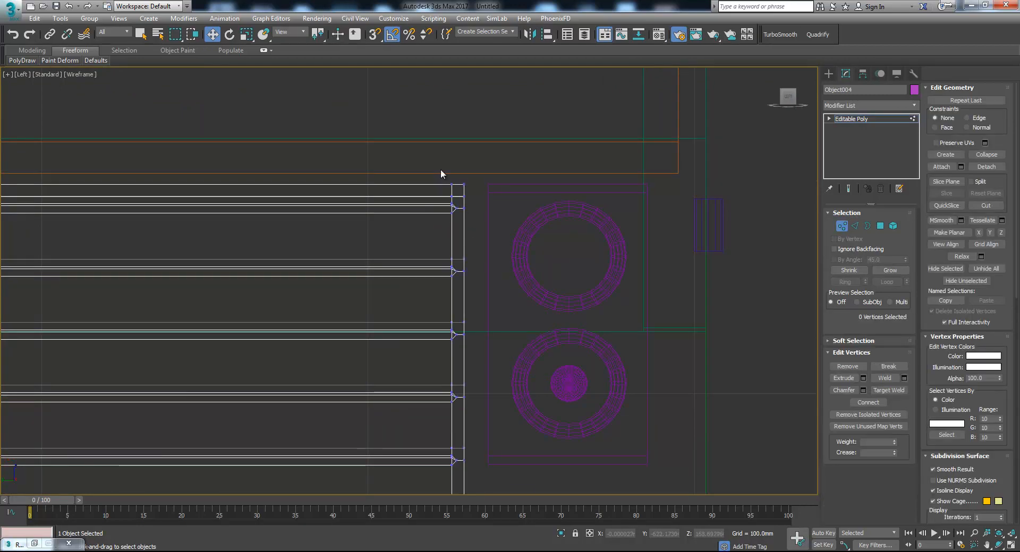
{"action": "scroll", "coordinate": [446, 277], "scroll_direction": "down", "scroll_amount": 4}
{"action": "middle_click_drag", "start_coordinate": [445, 277], "coordinate": [420, 133]}
{"action": "scroll", "coordinate": [414, 209], "scroll_direction": "up", "scroll_amount": 4}
{"action": "scroll", "coordinate": [420, 137], "scroll_direction": "down", "scroll_amount": 2}
{"action": "left_click_drag", "start_coordinate": [428, 88], "coordinate": [431, 199]}
{"action": "left_click_drag", "start_coordinate": [449, 409], "coordinate": [450, 411]}
{"action": "scroll", "coordinate": [473, 238], "scroll_direction": "up", "scroll_amount": 3}
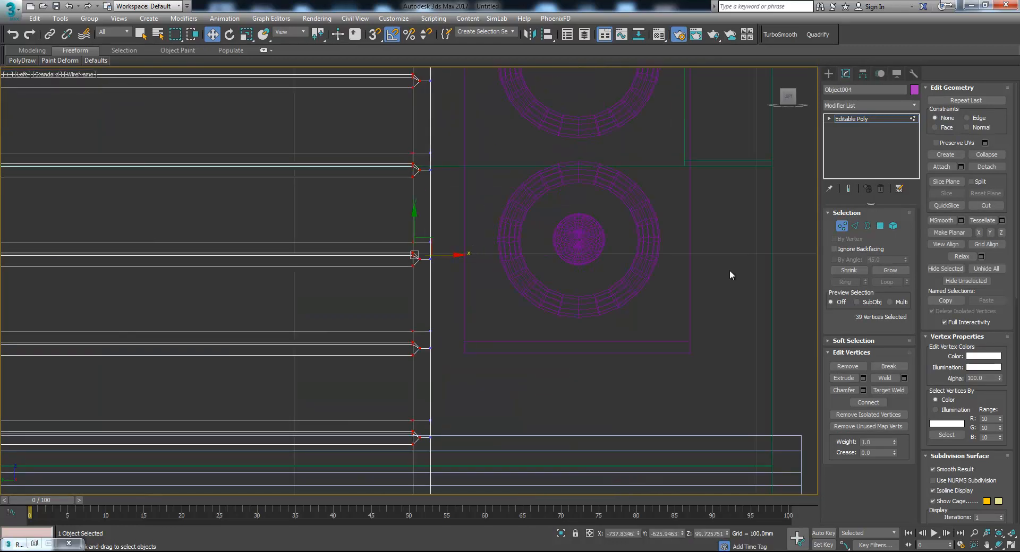
{"action": "left_click", "coordinate": [989, 232]}
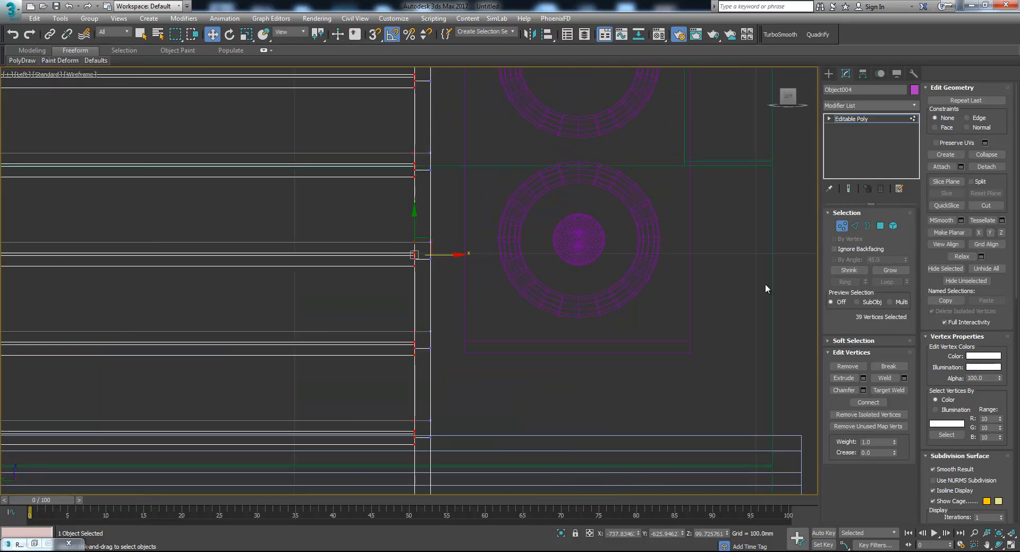
Make all vertices at the opposite, left-hand groove ends of the grille planar in Y.
{"action": "scroll", "coordinate": [393, 276], "scroll_direction": "down", "scroll_amount": 3}
{"action": "scroll", "coordinate": [375, 273], "scroll_direction": "up", "scroll_amount": 6}
{"action": "middle_click_drag", "start_coordinate": [378, 259], "coordinate": [390, 182]}
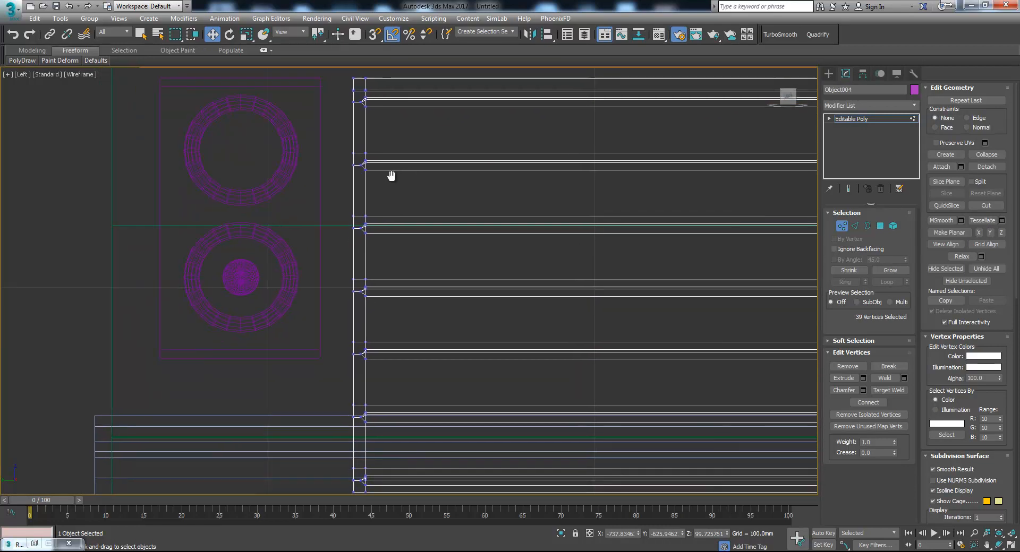
{"action": "scroll", "coordinate": [390, 181], "scroll_direction": "down", "scroll_amount": 2}
{"action": "left_click_drag", "start_coordinate": [390, 84], "coordinate": [370, 414]}
{"action": "left_click", "coordinate": [989, 235]}
Examine the straightened groove ends and the slat shading along the grille's lower edge in the Perspective view.
{"action": "middle_click_drag", "start_coordinate": [718, 315], "coordinate": [688, 310]}
{"action": "key", "text": "alt+w"}
{"action": "middle_click_drag", "start_coordinate": [664, 365], "coordinate": [646, 366], "text": "alt"}
{"action": "key", "text": "alt+w"}
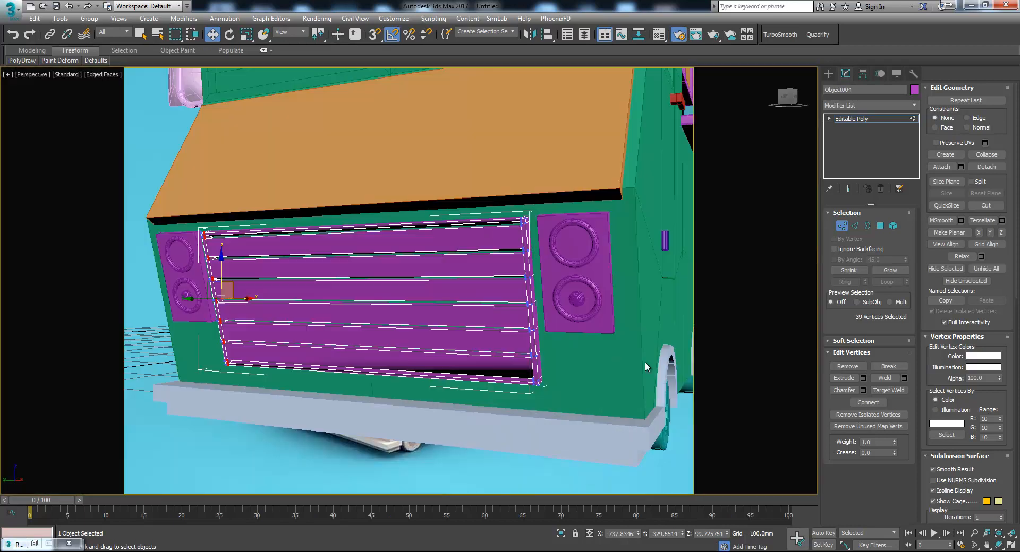
{"action": "scroll", "coordinate": [509, 247], "scroll_direction": "up", "scroll_amount": 4}
{"action": "middle_click_drag", "start_coordinate": [534, 306], "coordinate": [544, 285], "text": "alt"}
{"action": "scroll", "coordinate": [544, 286], "scroll_direction": "up", "scroll_amount": 3}
{"action": "middle_click_drag", "start_coordinate": [575, 324], "coordinate": [585, 214], "text": "alt"}
{"action": "mouse_move", "coordinate": [584, 314]}
{"action": "middle_mouse_down", "text": "alt"}
{"action": "mouse_move", "coordinate": [603, 342]}
{"action": "mouse_move", "coordinate": [577, 305]}
{"action": "middle_mouse_up", "text": "alt"}
{"action": "scroll", "coordinate": [576, 305], "scroll_direction": "up", "scroll_amount": 2}
{"action": "scroll", "coordinate": [576, 305], "scroll_direction": "down", "scroll_amount": 2}
{"action": "scroll", "coordinate": [515, 313], "scroll_direction": "down", "scroll_amount": 3}
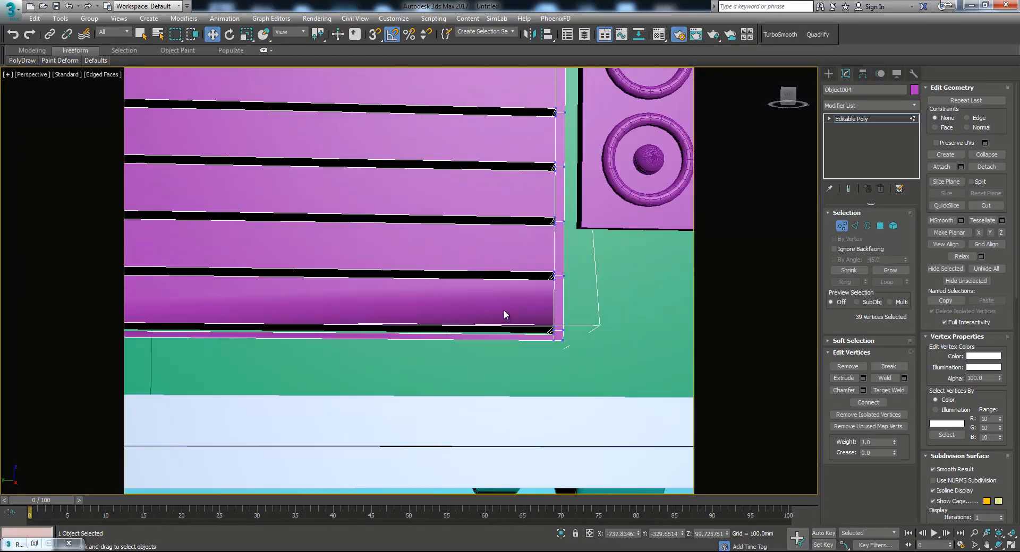
Clear all smoothing groups from the selected grille polygons and return to object level.
{"action": "scroll", "coordinate": [504, 313], "scroll_direction": "up", "scroll_amount": 2}
{"action": "left_click", "coordinate": [868, 226]}
{"action": "left_click", "coordinate": [879, 227]}
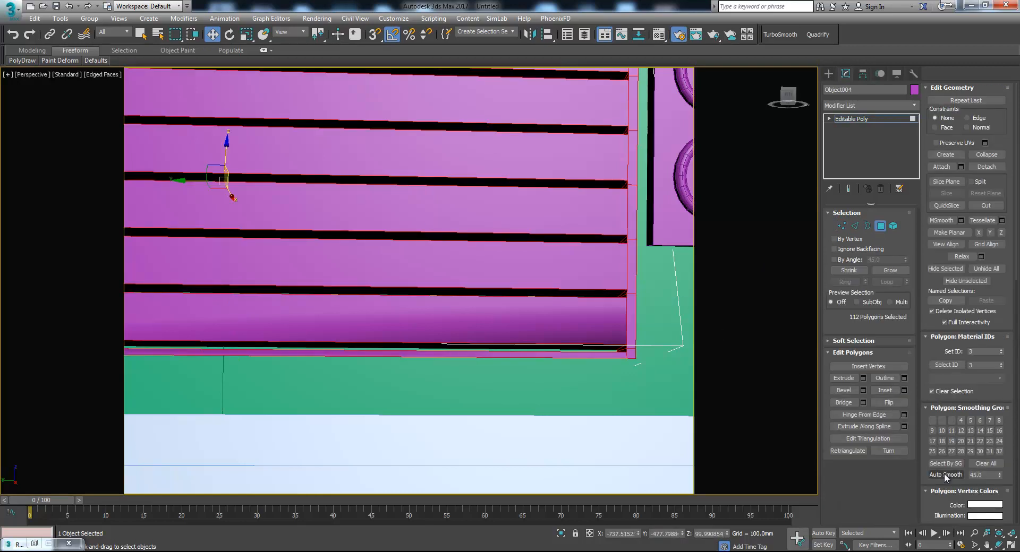
{"action": "left_click", "coordinate": [987, 464]}
{"action": "scroll", "coordinate": [516, 359], "scroll_direction": "down", "scroll_amount": 4}
{"action": "middle_click_drag", "start_coordinate": [516, 358], "coordinate": [515, 363], "text": "alt"}
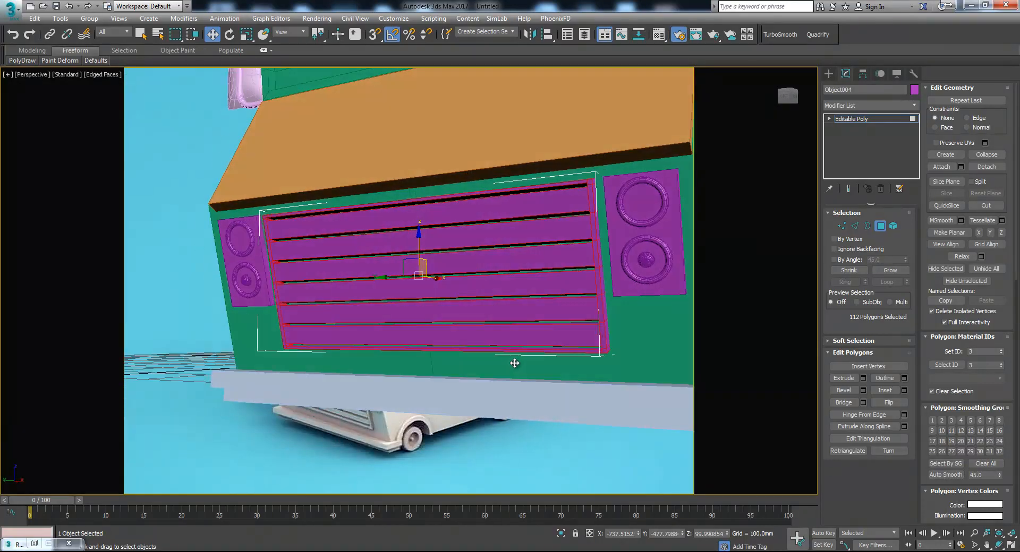
{"action": "left_click", "coordinate": [880, 227]}
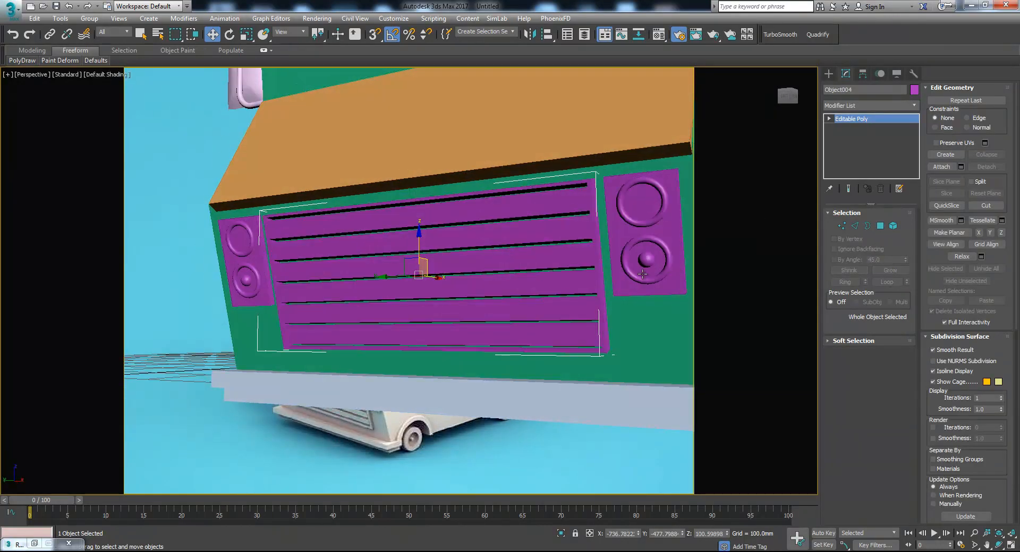
Deselect the grille and examine the whole truck model against the background reference.
{"action": "middle_click_drag", "start_coordinate": [590, 287], "coordinate": [460, 284]}
{"action": "scroll", "coordinate": [458, 284], "scroll_direction": "down", "scroll_amount": 3}
{"action": "left_click", "coordinate": [564, 429]}
{"action": "middle_click_drag", "start_coordinate": [558, 340], "coordinate": [462, 366], "text": "alt"}
{"action": "scroll", "coordinate": [540, 350], "scroll_direction": "down", "scroll_amount": 5}
{"action": "middle_click_drag", "start_coordinate": [462, 366], "coordinate": [462, 383], "text": "alt"}
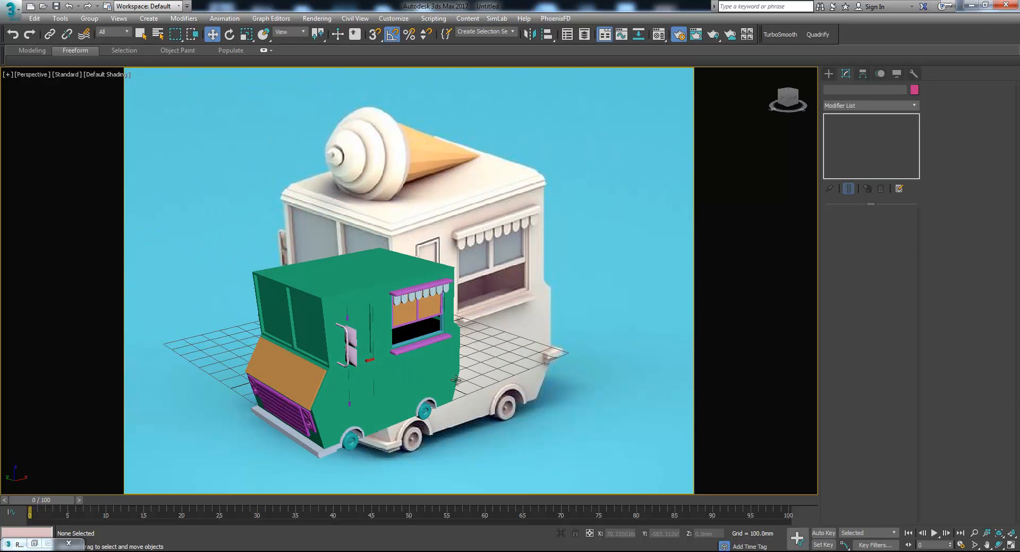
{"action": "scroll", "coordinate": [555, 368], "scroll_direction": "up", "scroll_amount": 5}
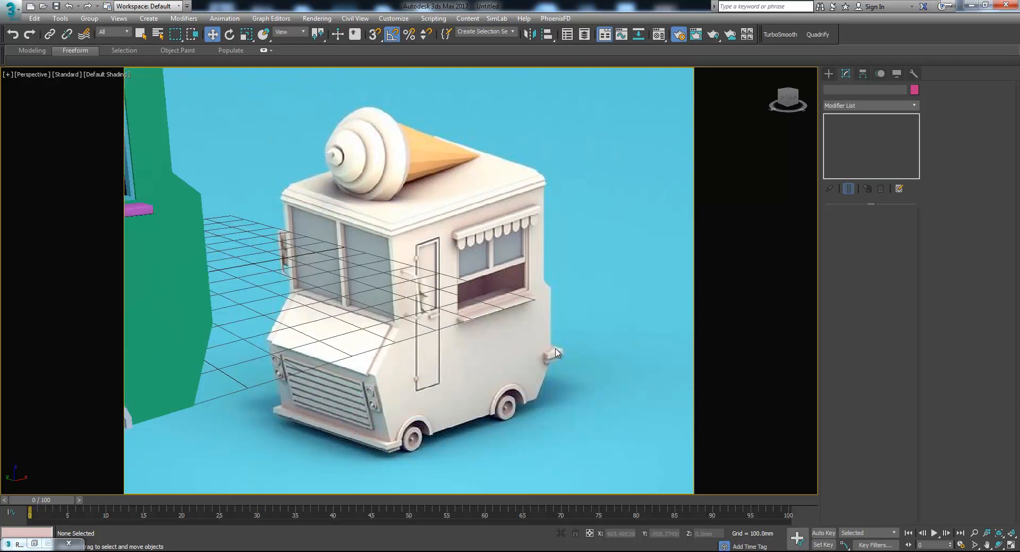
Switch to ACDSee and examine the rear bumper, side and roof edge of the truck in ToonCar.jpg.
{"action": "key", "text": "alt+Tab"}
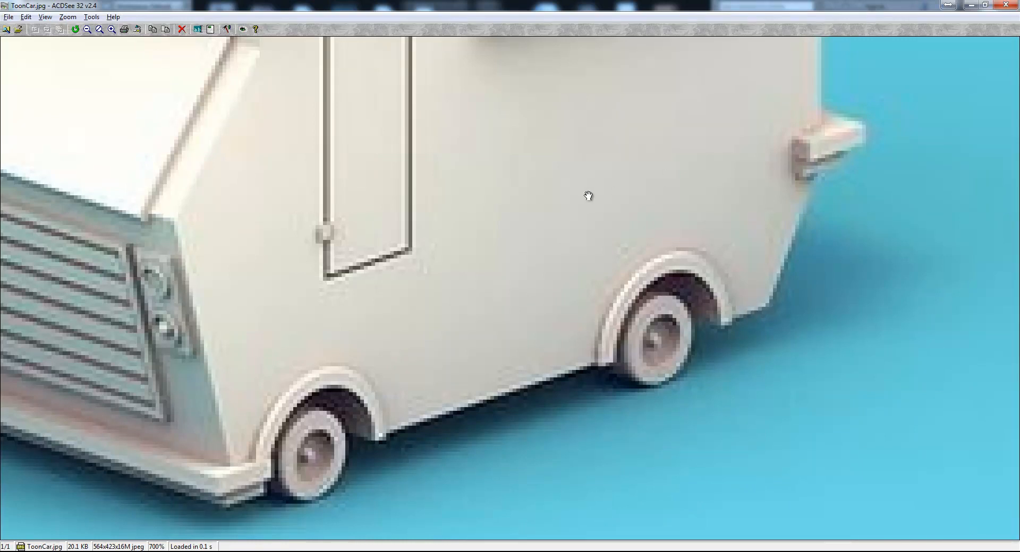
{"action": "left_click_drag", "start_coordinate": [849, 158], "coordinate": [757, 333]}
{"action": "left_click_drag", "start_coordinate": [596, 212], "coordinate": [659, 392]}
{"action": "left_click_drag", "start_coordinate": [563, 191], "coordinate": [609, 367]}
{"action": "left_click_drag", "start_coordinate": [524, 179], "coordinate": [580, 363]}
{"action": "left_click_drag", "start_coordinate": [533, 299], "coordinate": [627, 260]}
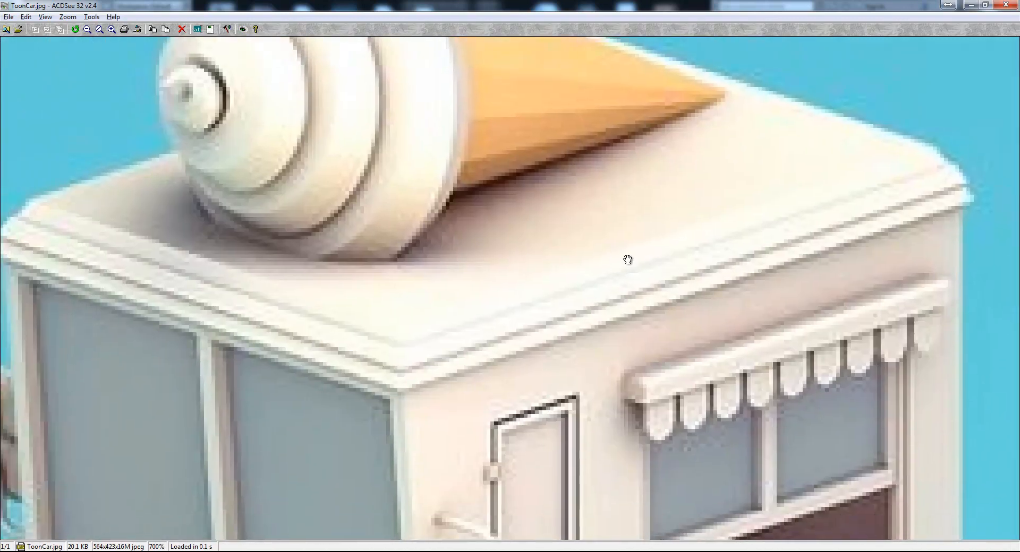
Switch back to 3ds Max and create a box about 584 mm long and 127 mm wide behind the truck.
{"action": "key", "text": "alt+Tab"}
{"action": "middle_click_drag", "start_coordinate": [358, 268], "coordinate": [477, 246], "text": "alt"}
{"action": "left_click", "coordinate": [472, 294]}
{"action": "key", "text": "F4"}
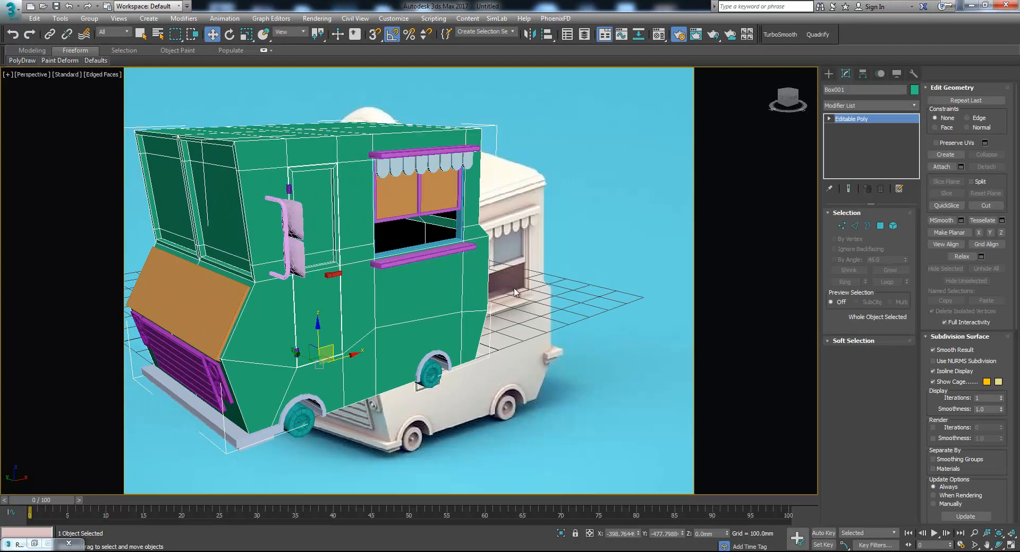
{"action": "left_click", "coordinate": [830, 74]}
{"action": "left_click", "coordinate": [848, 138]}
{"action": "middle_click_drag", "start_coordinate": [637, 255], "coordinate": [511, 336], "text": "alt"}
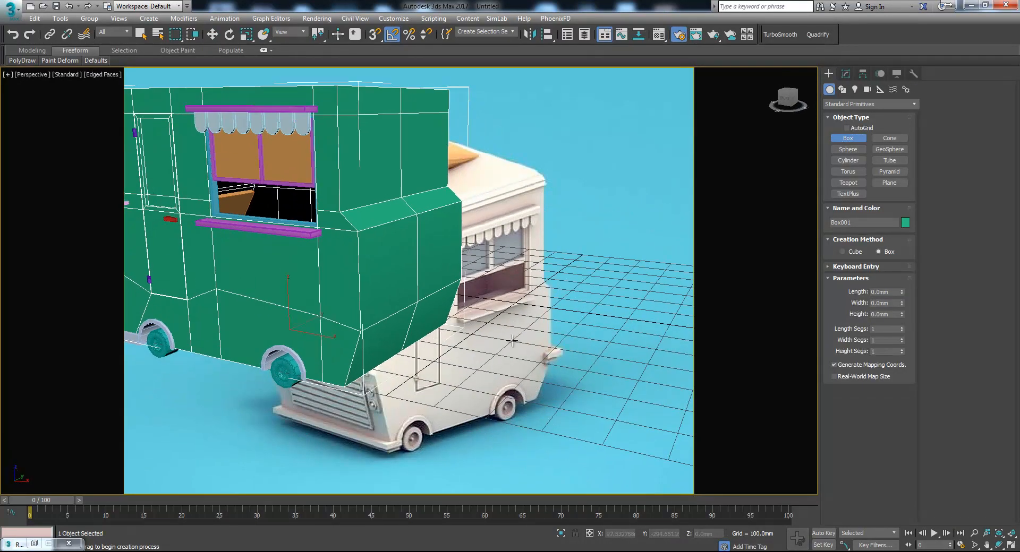
{"action": "left_click_drag", "start_coordinate": [512, 334], "coordinate": [461, 454]}
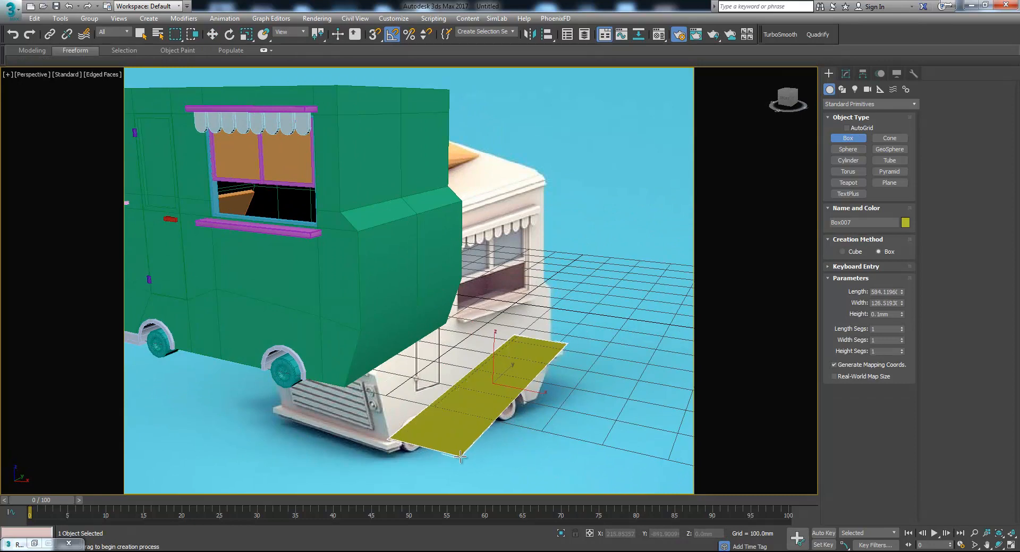
{"action": "key", "text": "w"}
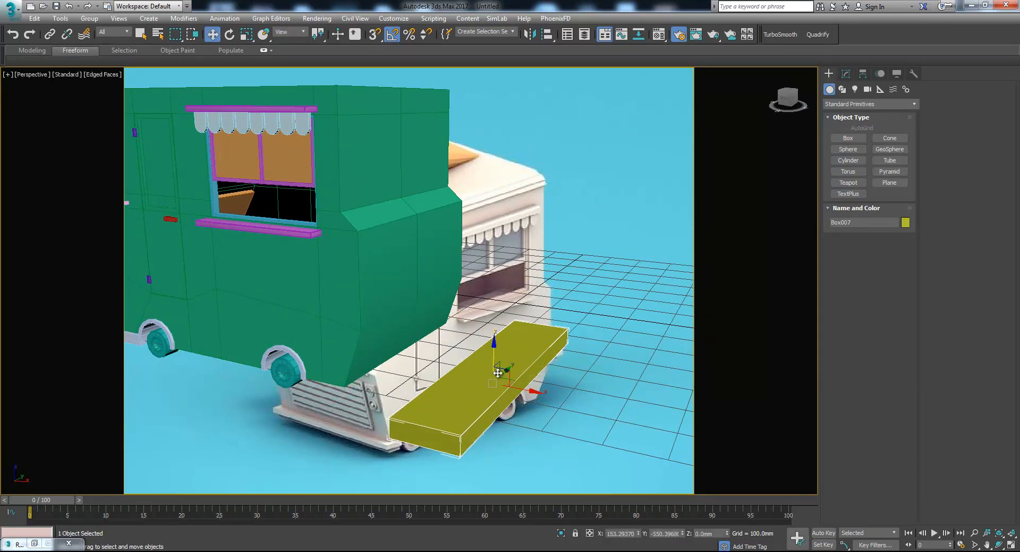
Align the new box to the green truck body.
{"action": "key", "text": "alt+a"}
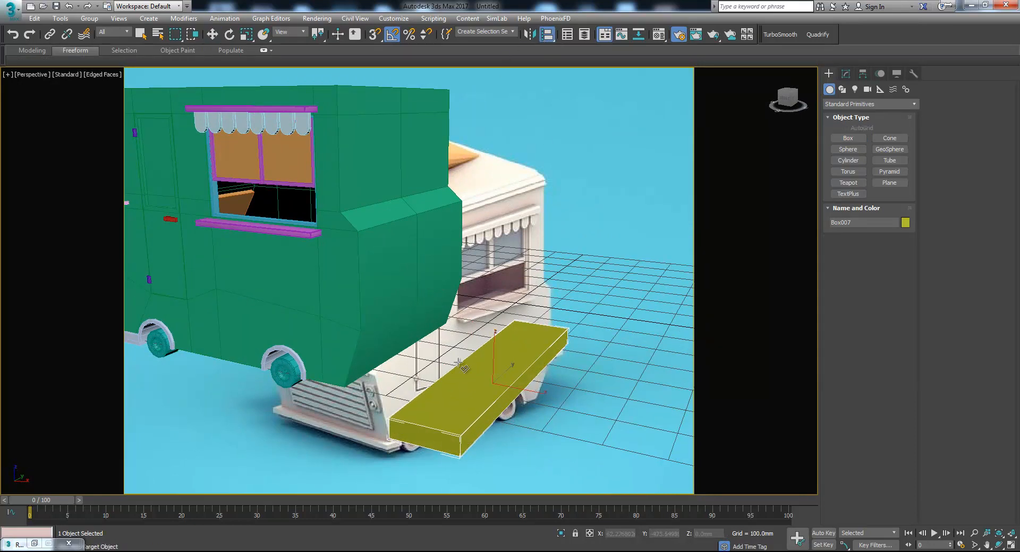
{"action": "left_click", "coordinate": [394, 270]}
{"action": "left_click", "coordinate": [508, 367]}
{"action": "mouse_move", "coordinate": [308, 267]}
{"action": "middle_mouse_down", "text": "alt"}
{"action": "mouse_move", "coordinate": [421, 295]}
{"action": "mouse_move", "coordinate": [320, 269]}
{"action": "middle_mouse_up", "text": "alt"}
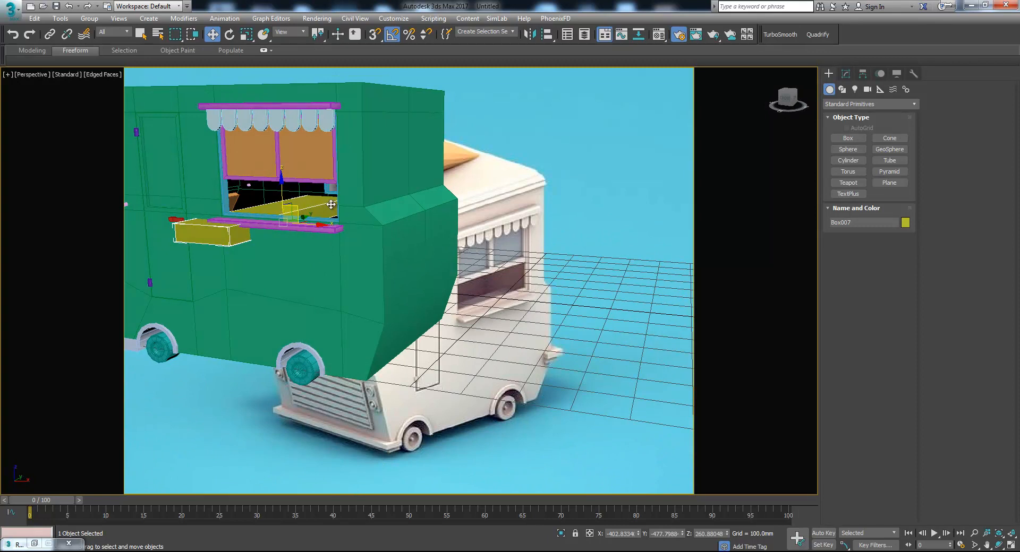
Move the box to the truck's rear end and lower it to bumper height.
{"action": "left_click_drag", "start_coordinate": [302, 207], "coordinate": [437, 272]}
{"action": "middle_click_drag", "start_coordinate": [438, 272], "coordinate": [458, 259], "text": "alt"}
{"action": "scroll", "coordinate": [432, 293], "scroll_direction": "up", "scroll_amount": 4}
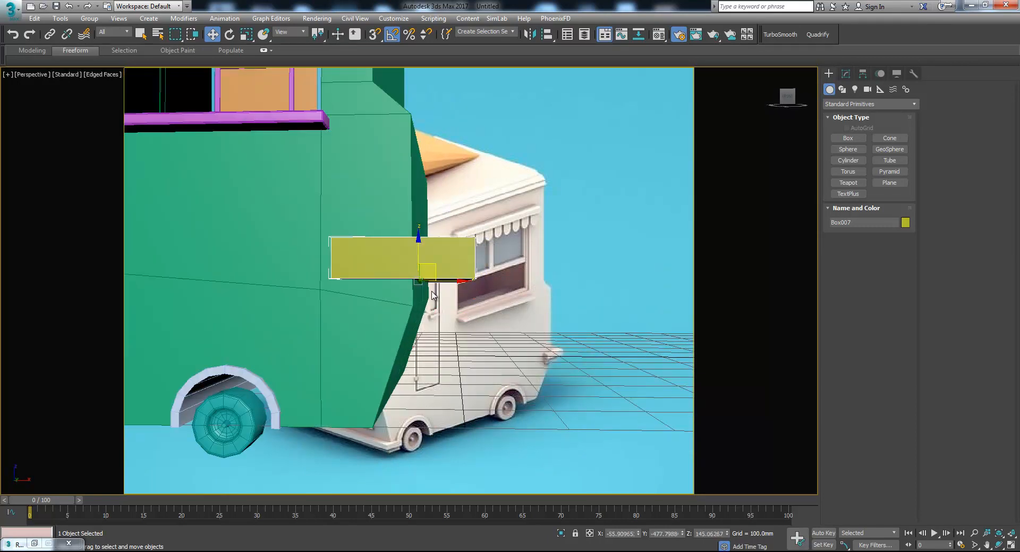
{"action": "scroll", "coordinate": [410, 310], "scroll_direction": "up", "scroll_amount": 4}
{"action": "left_click_drag", "start_coordinate": [410, 219], "coordinate": [422, 262]}
Scale the box into a slim rear bumper that wraps around the back of the truck body.
{"action": "middle_click_drag", "start_coordinate": [422, 262], "coordinate": [412, 281], "text": "alt"}
{"action": "key", "text": "r"}
{"action": "left_click_drag", "start_coordinate": [421, 277], "coordinate": [424, 286]}
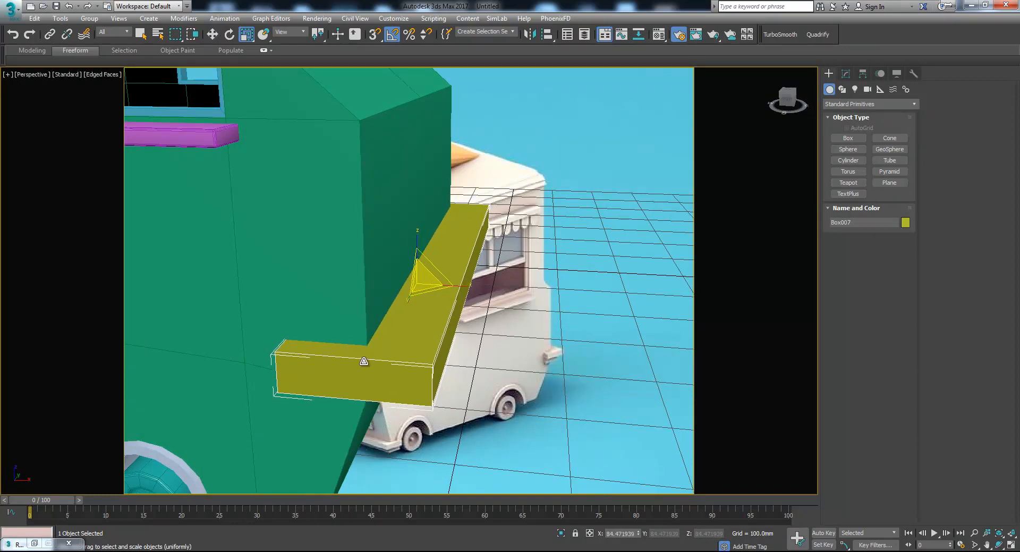
{"action": "middle_click_drag", "start_coordinate": [363, 357], "coordinate": [368, 358], "text": "alt"}
{"action": "left_click_drag", "start_coordinate": [466, 286], "coordinate": [450, 295]}
{"action": "key", "text": "w"}
{"action": "middle_click_drag", "start_coordinate": [439, 310], "coordinate": [404, 313], "text": "alt"}
{"action": "key", "text": "r"}
{"action": "left_click_drag", "start_coordinate": [425, 282], "coordinate": [439, 289]}
{"action": "key", "text": "w"}
Convert the rear bumper box to an Editable Poly.
{"action": "right_click", "coordinate": [385, 280]}
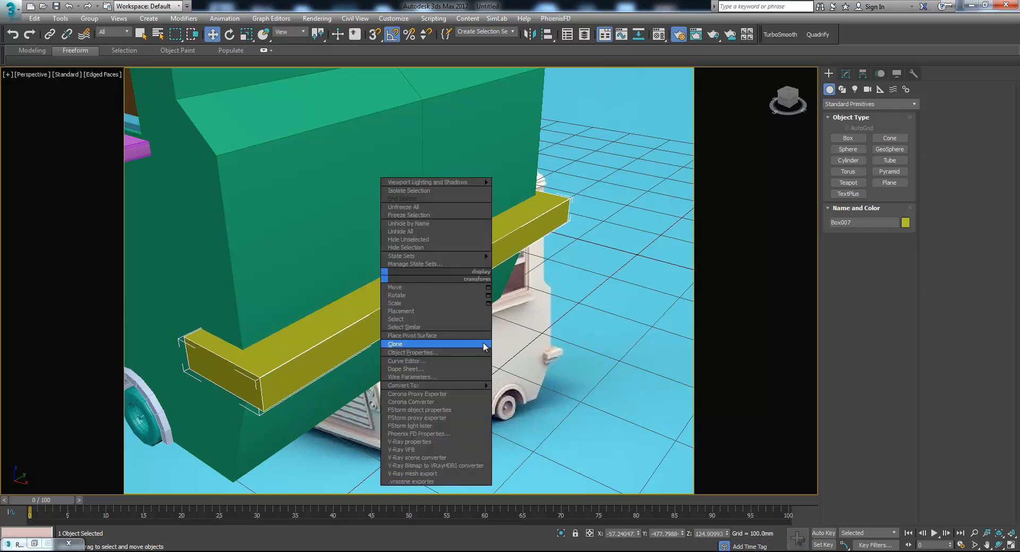
{"action": "mouse_move", "coordinate": [480, 387]}
{"action": "left_click", "coordinate": [523, 390]}
{"action": "middle_click_drag", "start_coordinate": [551, 361], "coordinate": [597, 296], "text": "alt"}
Inset the bumper's underside polygon by about 13.09 mm and shift it about -7 mm along X.
{"action": "left_click", "coordinate": [880, 227]}
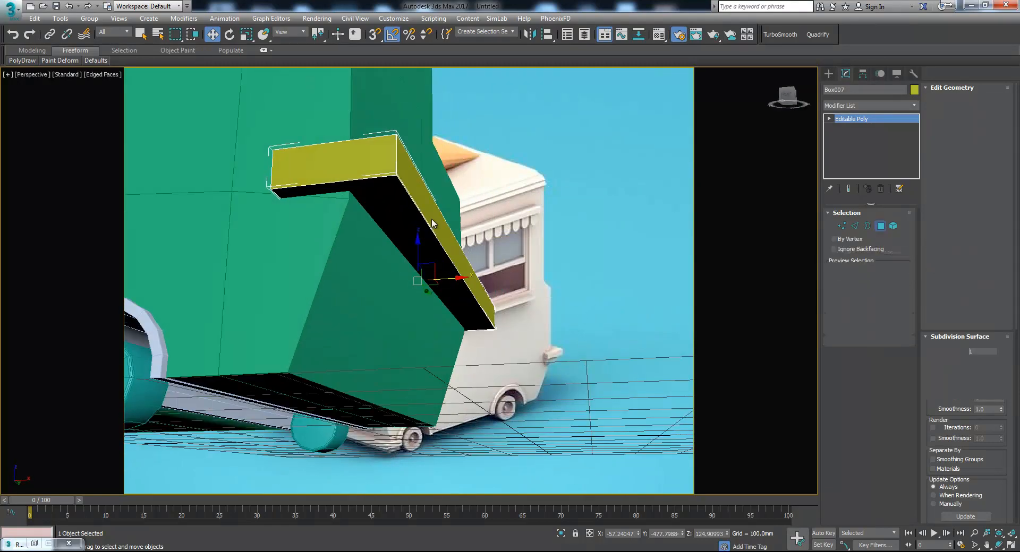
{"action": "left_click", "coordinate": [375, 218]}
{"action": "left_click", "coordinate": [904, 391]}
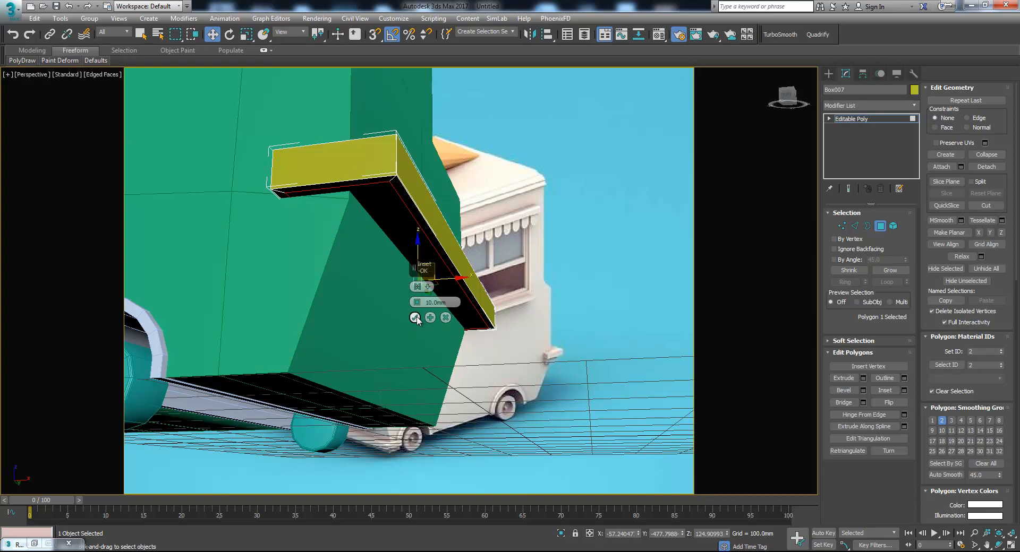
{"action": "left_click_drag", "start_coordinate": [418, 304], "coordinate": [418, 297]}
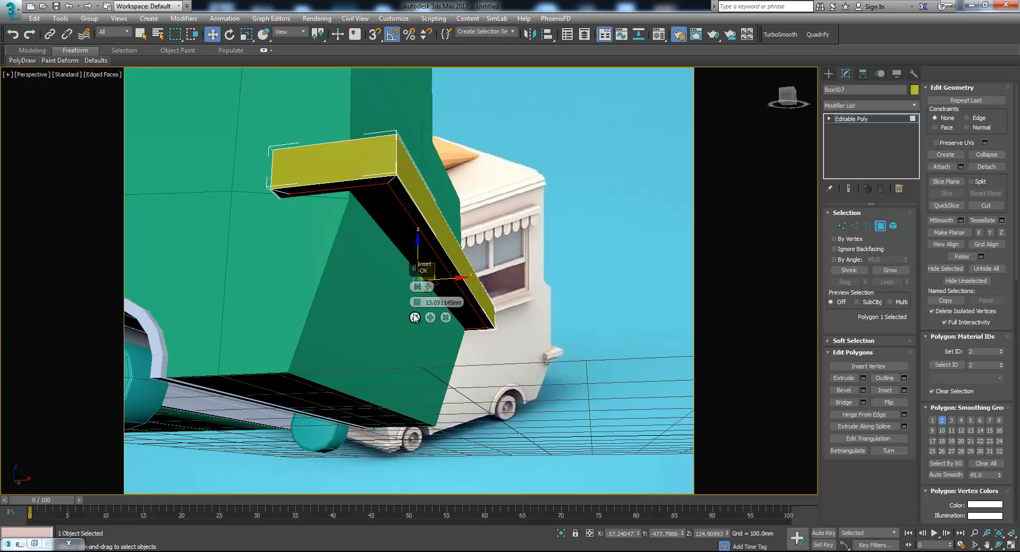
{"action": "left_click", "coordinate": [414, 317]}
{"action": "middle_click_drag", "start_coordinate": [415, 317], "coordinate": [447, 279], "text": "alt"}
{"action": "left_click_drag", "start_coordinate": [447, 279], "coordinate": [440, 279]}
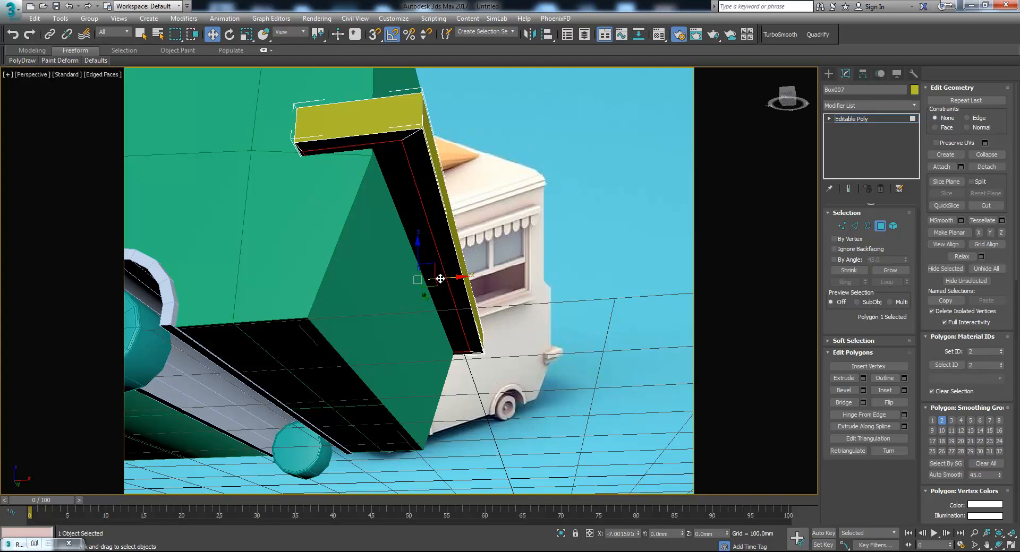
Extrude the inset polygon downward into a shallow lip beneath the bumper, and raise the whole bumper slightly.
{"action": "left_click", "coordinate": [865, 379]}
{"action": "left_click", "coordinate": [414, 318]}
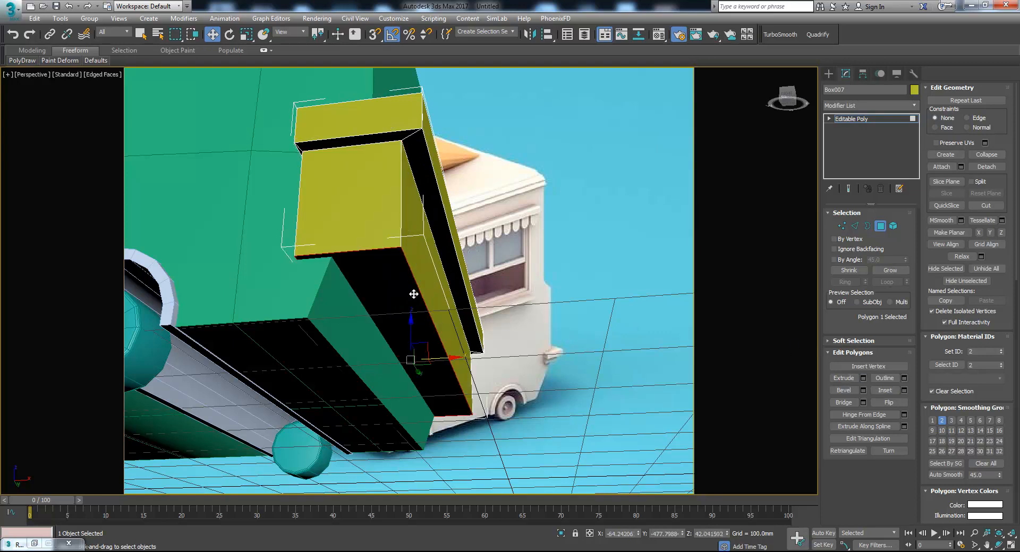
{"action": "left_click_drag", "start_coordinate": [410, 330], "coordinate": [425, 264]}
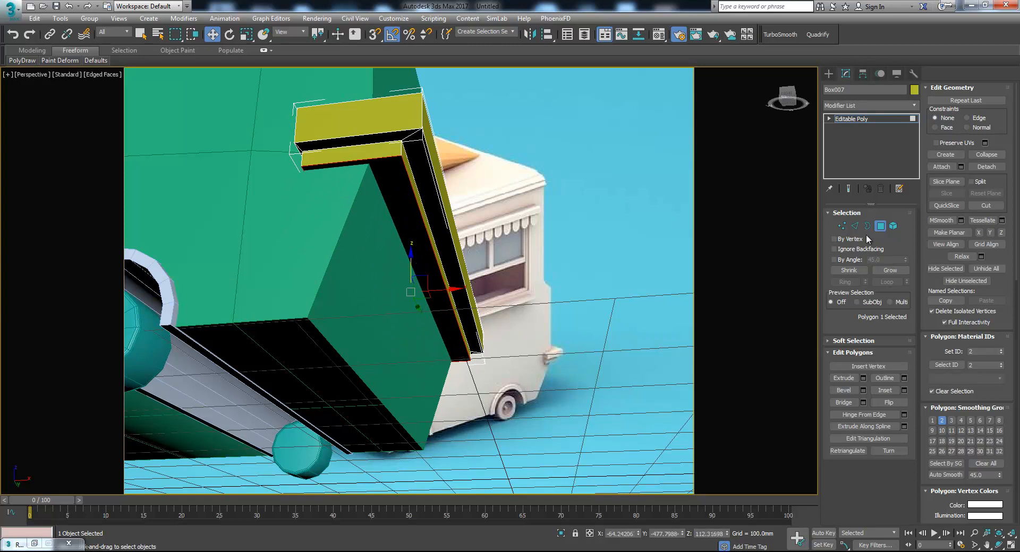
{"action": "left_click", "coordinate": [879, 227]}
{"action": "left_click_drag", "start_coordinate": [419, 257], "coordinate": [403, 206]}
{"action": "middle_click_drag", "start_coordinate": [378, 182], "coordinate": [397, 270], "text": "alt"}
Auto Smooth the two slanted polygons at the truck body's lower rear with a 45 threshold.
{"action": "left_click", "coordinate": [363, 266]}
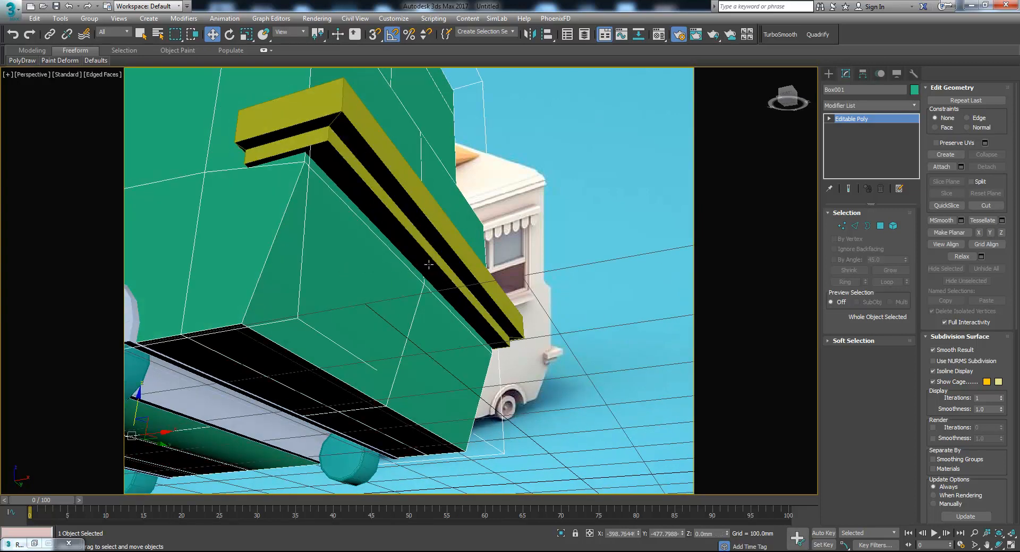
{"action": "middle_click_drag", "start_coordinate": [596, 286], "coordinate": [570, 295], "text": "alt"}
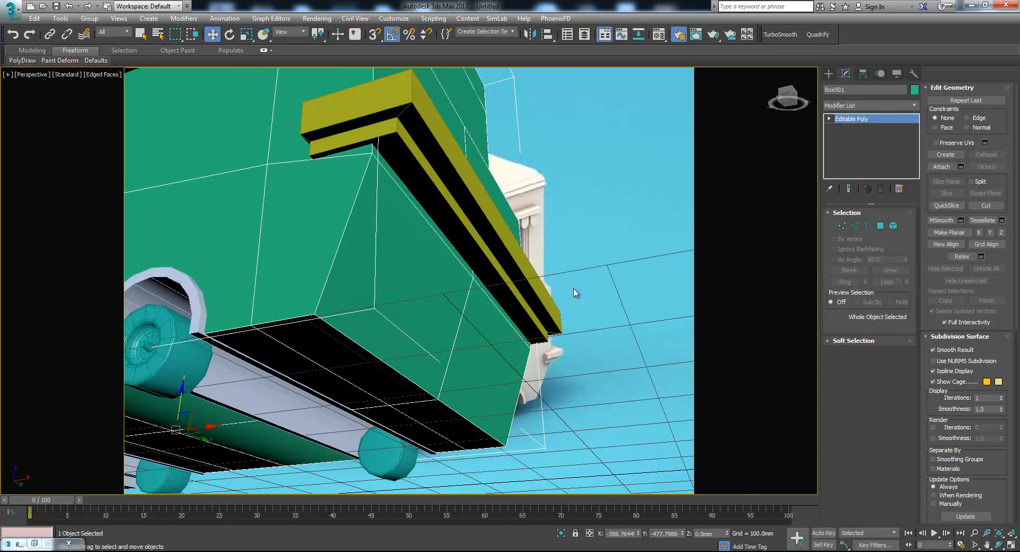
{"action": "left_click", "coordinate": [880, 226]}
{"action": "left_click", "coordinate": [391, 237]}
{"action": "left_click", "coordinate": [472, 315], "text": "ctrl"}
{"action": "key", "text": "F2"}
{"action": "left_click", "coordinate": [939, 476]}
{"action": "scroll", "coordinate": [493, 283], "scroll_direction": "down", "scroll_amount": 1}
{"action": "scroll", "coordinate": [539, 320], "scroll_direction": "down", "scroll_amount": 3}
{"action": "middle_click_drag", "start_coordinate": [504, 303], "coordinate": [523, 315]}
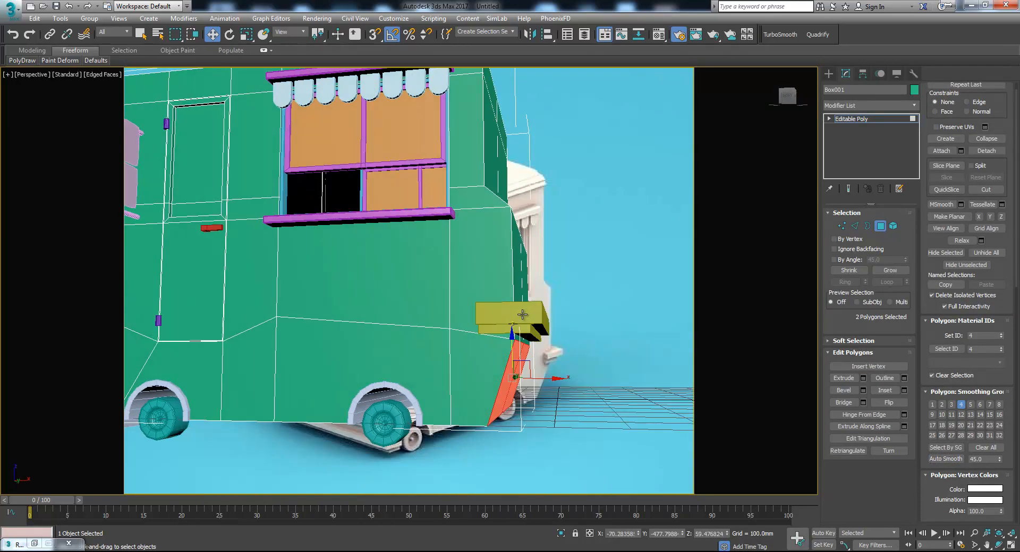
{"action": "left_click", "coordinate": [594, 365]}
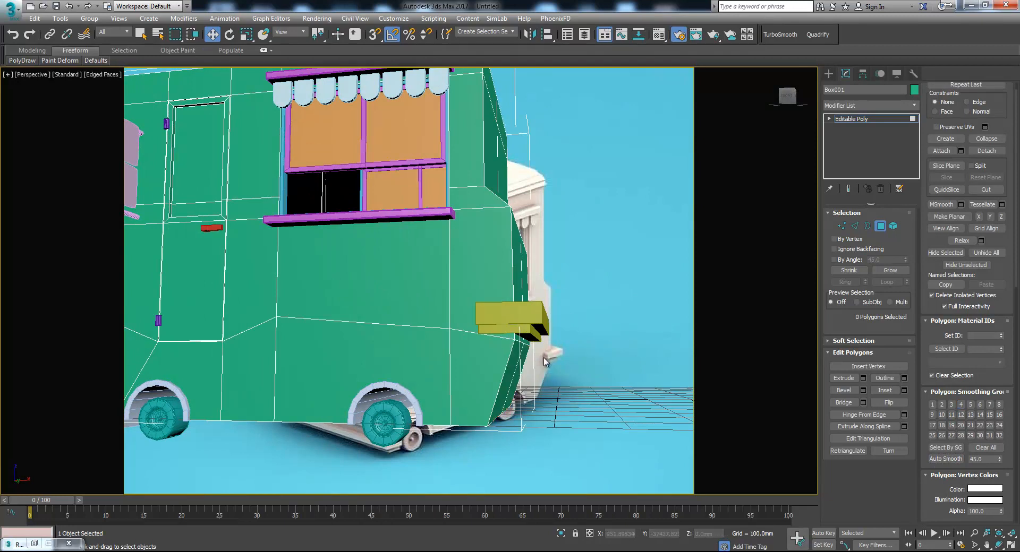
{"action": "middle_click_drag", "start_coordinate": [524, 351], "coordinate": [398, 265], "text": "alt"}
{"action": "left_click", "coordinate": [880, 225]}
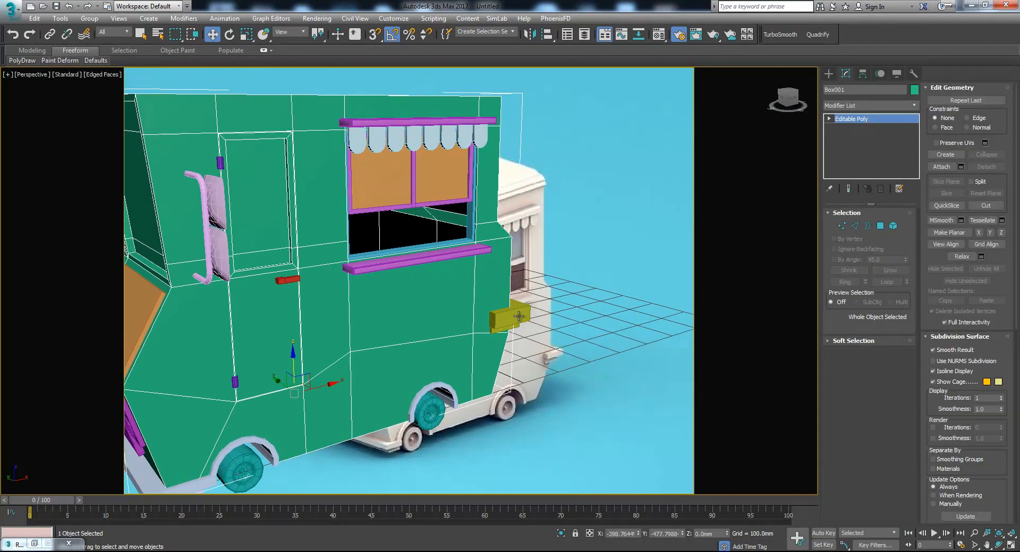
Scale the rear bumper down along Z to make it thinner.
{"action": "left_click", "coordinate": [519, 317]}
{"action": "key", "text": "r"}
{"action": "left_click_drag", "start_coordinate": [436, 248], "coordinate": [436, 260]}
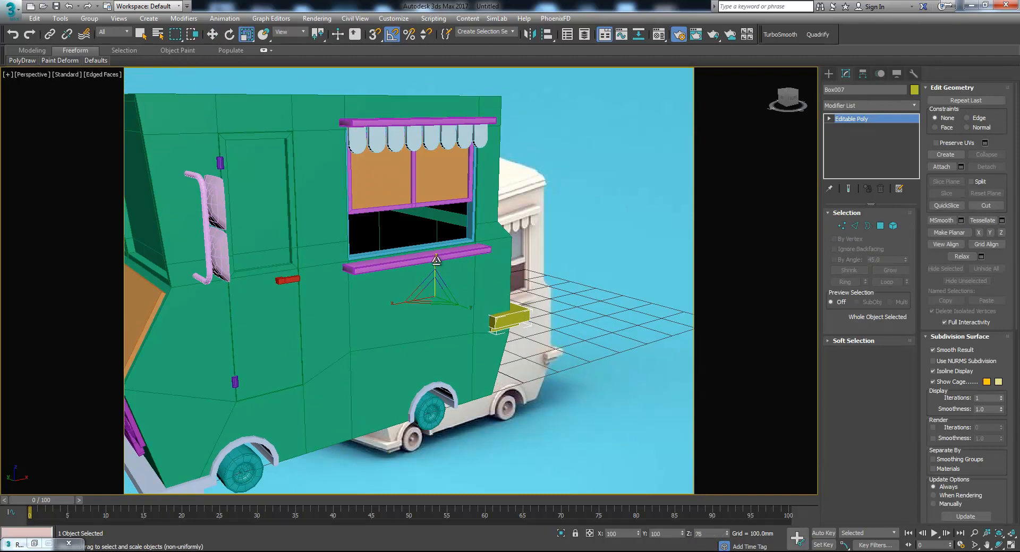
{"action": "key", "text": "w"}
{"action": "middle_click_drag", "start_coordinate": [348, 274], "coordinate": [437, 316], "text": "alt"}
{"action": "scroll", "coordinate": [476, 354], "scroll_direction": "down", "scroll_amount": 3}
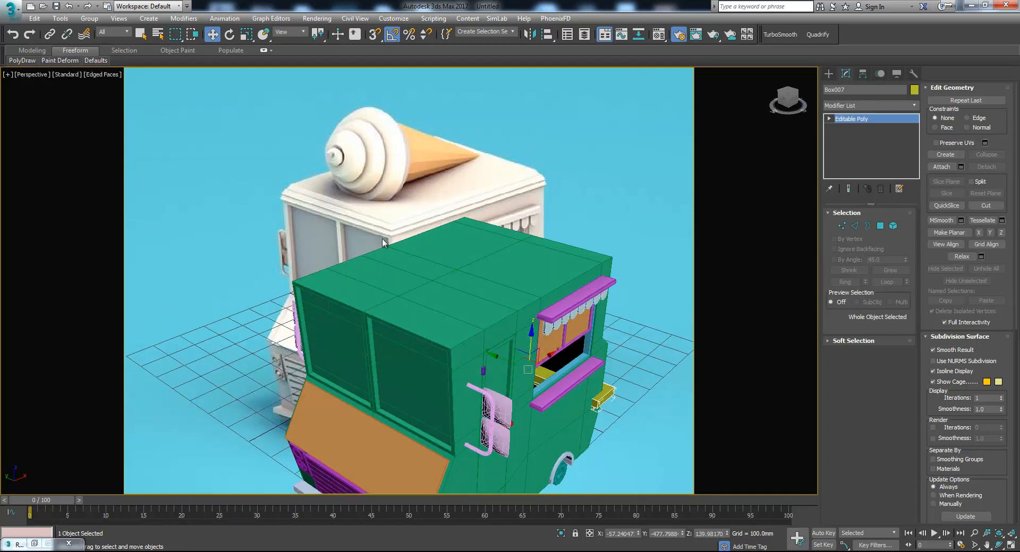
Extrude the ten polygons covering the truck body's roof upward by about 10.36 mm, applying the extrusion twice in succession.
{"action": "left_click", "coordinate": [881, 227]}
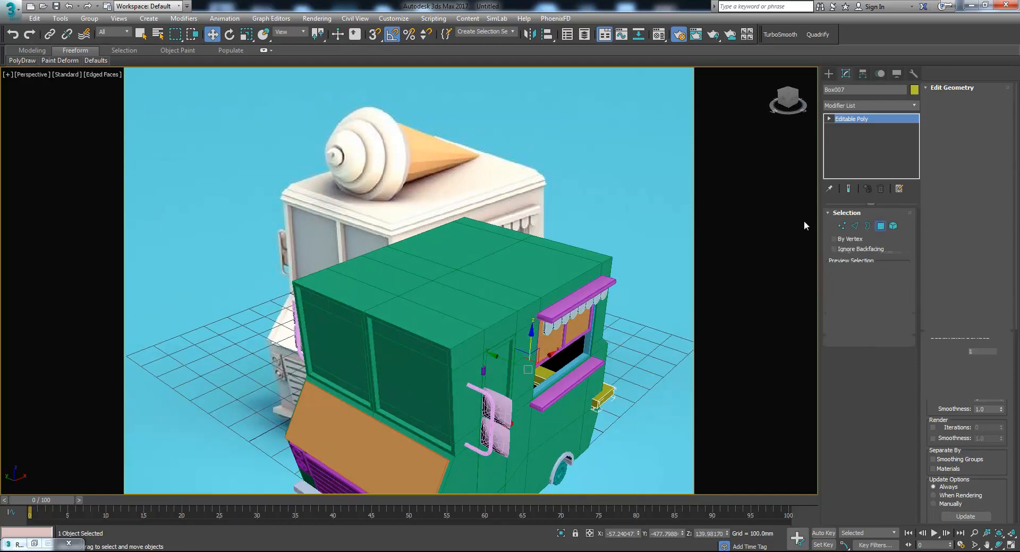
{"action": "key", "text": "4"}
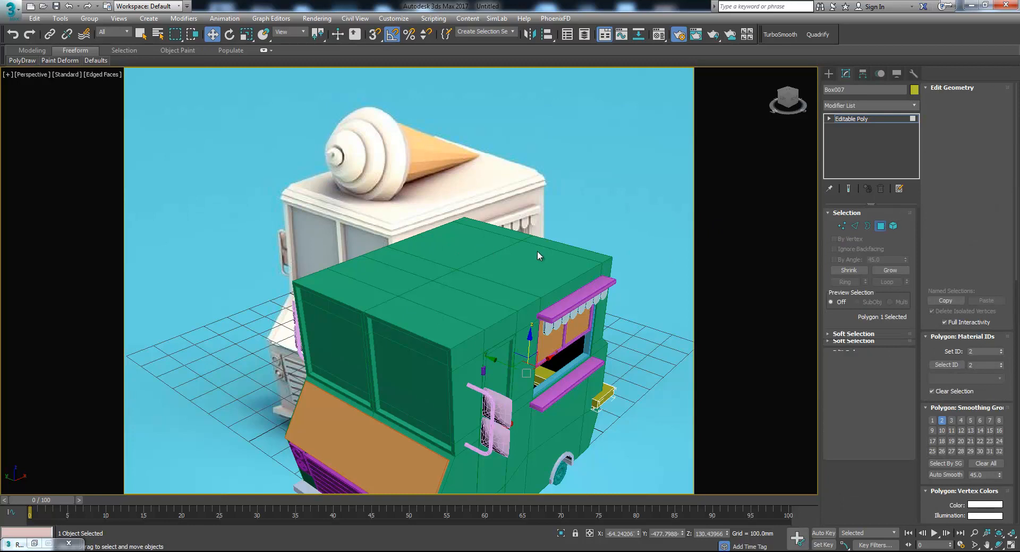
{"action": "left_click", "coordinate": [487, 260]}
{"action": "left_click", "coordinate": [886, 228]}
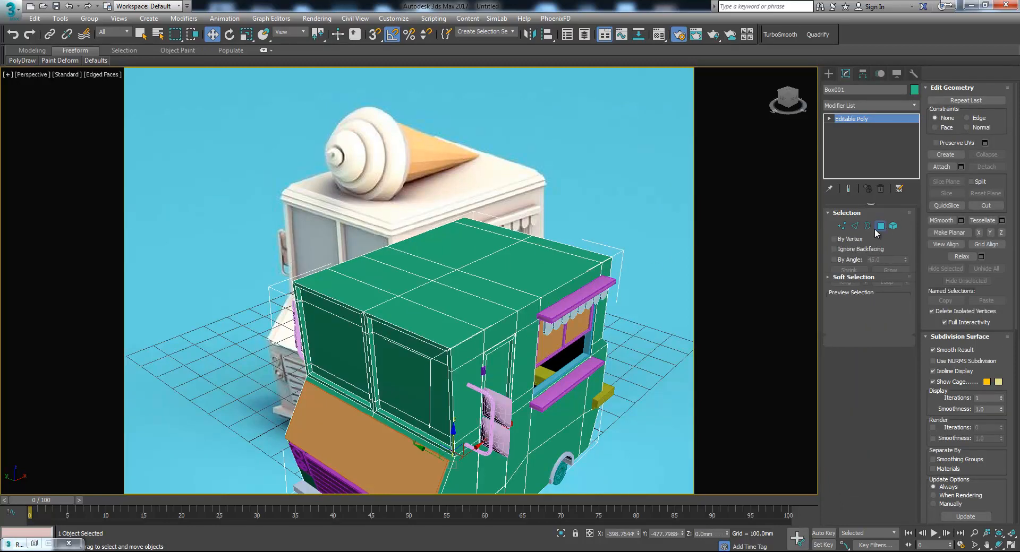
{"action": "left_click", "coordinate": [373, 286]}
{"action": "left_click", "coordinate": [396, 279], "text": "ctrl"}
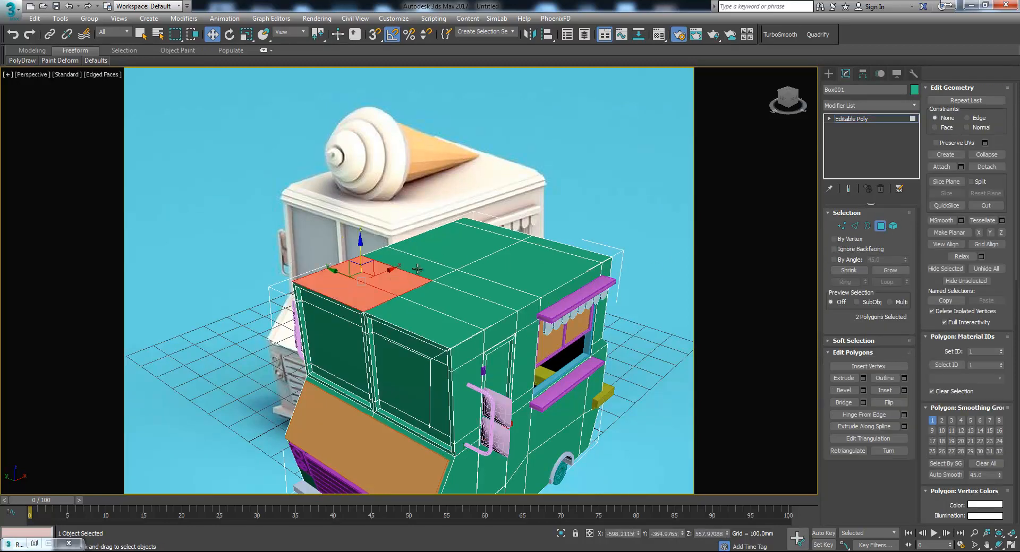
{"action": "left_click", "coordinate": [418, 269], "text": "ctrl"}
{"action": "left_click", "coordinate": [456, 255], "text": "ctrl"}
{"action": "left_click", "coordinate": [510, 236], "text": "ctrl"}
{"action": "left_click", "coordinate": [567, 249], "text": "ctrl"}
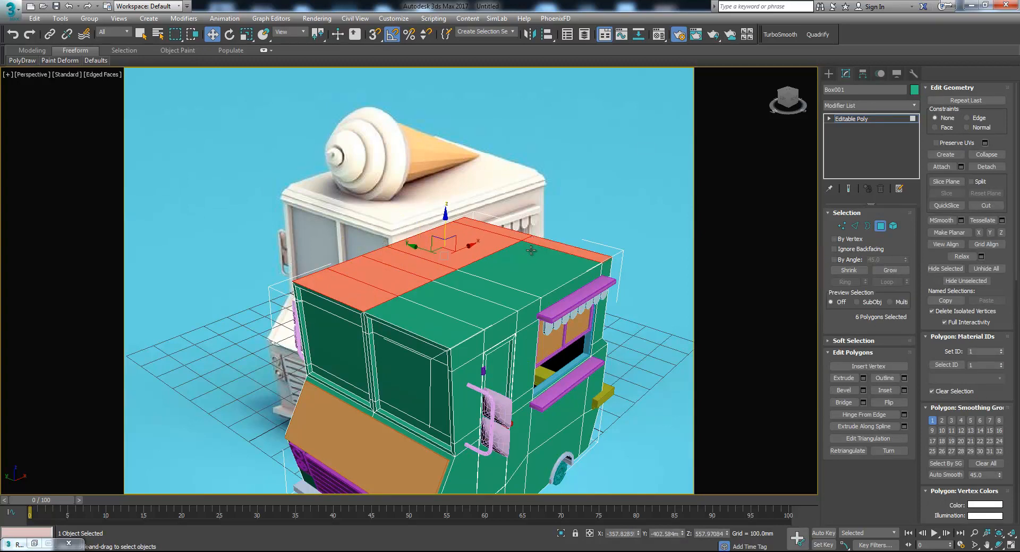
{"action": "left_click", "coordinate": [531, 271], "text": "ctrl"}
{"action": "left_click", "coordinate": [502, 292], "text": "ctrl"}
{"action": "left_click", "coordinate": [456, 294], "text": "ctrl"}
{"action": "left_click", "coordinate": [423, 312], "text": "ctrl"}
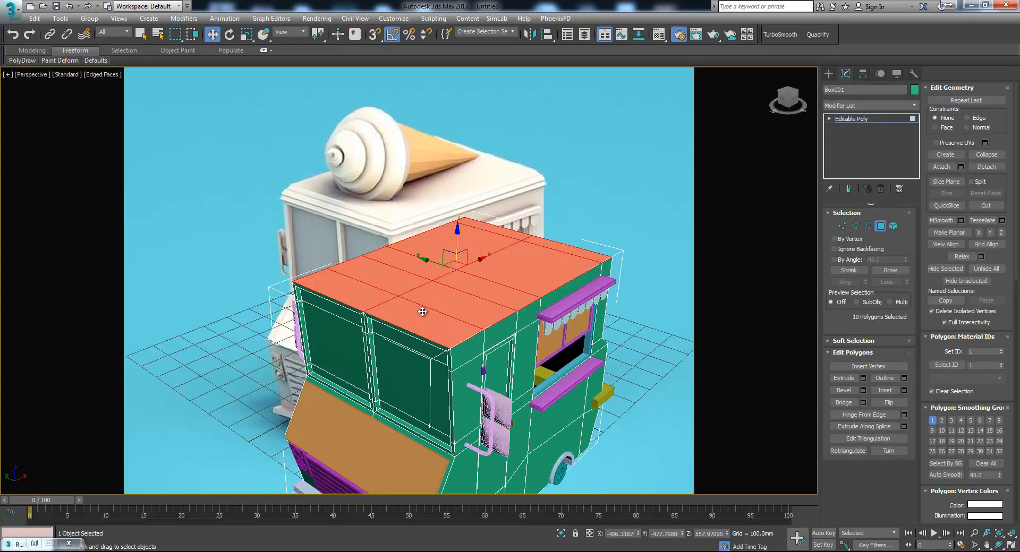
{"action": "scroll", "coordinate": [423, 312], "scroll_direction": "up", "scroll_amount": 4}
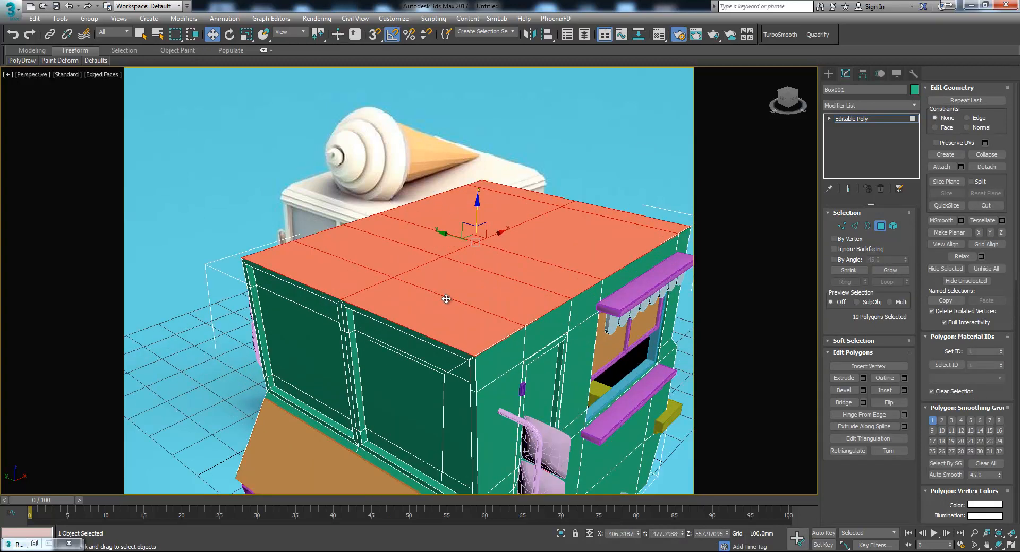
{"action": "middle_click_drag", "start_coordinate": [478, 279], "coordinate": [499, 340], "text": "alt"}
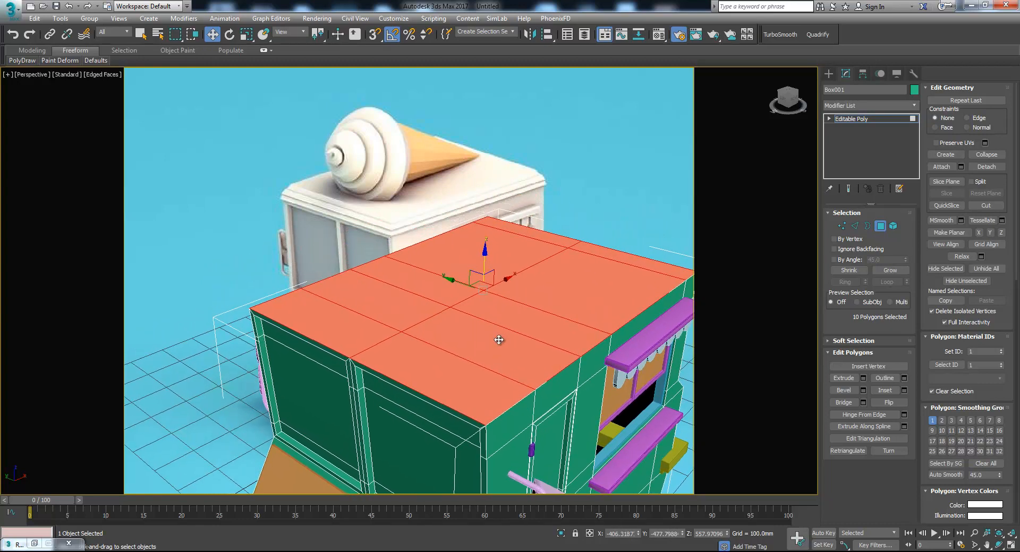
{"action": "left_click", "coordinate": [864, 379]}
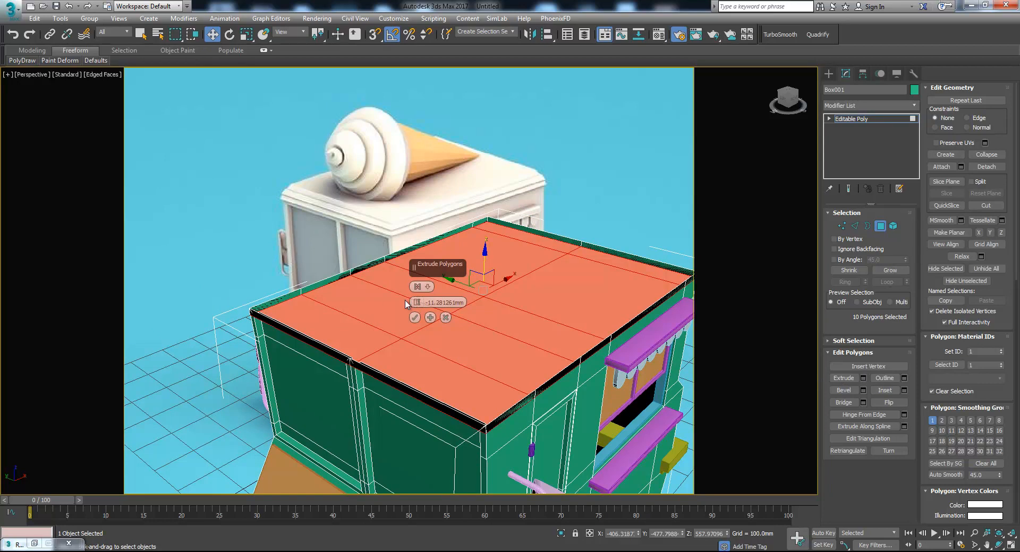
{"action": "left_click_drag", "start_coordinate": [416, 303], "coordinate": [420, 291]}
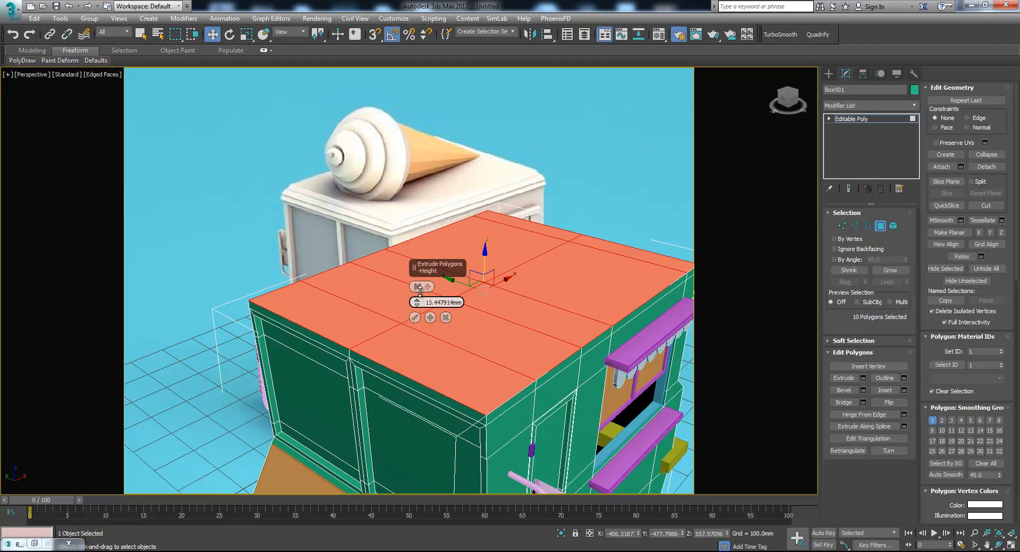
{"action": "left_click_drag", "start_coordinate": [420, 291], "coordinate": [420, 293]}
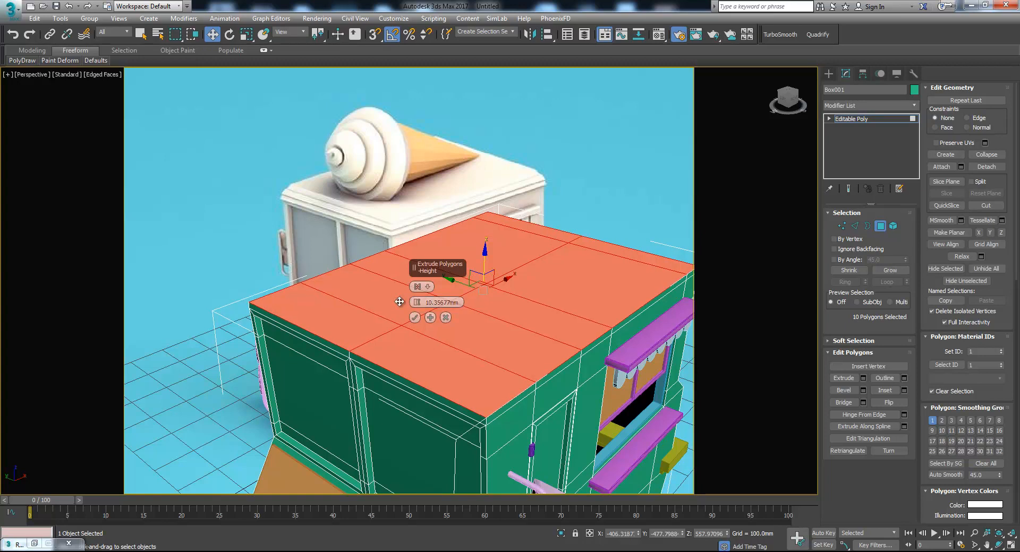
{"action": "left_click", "coordinate": [430, 318]}
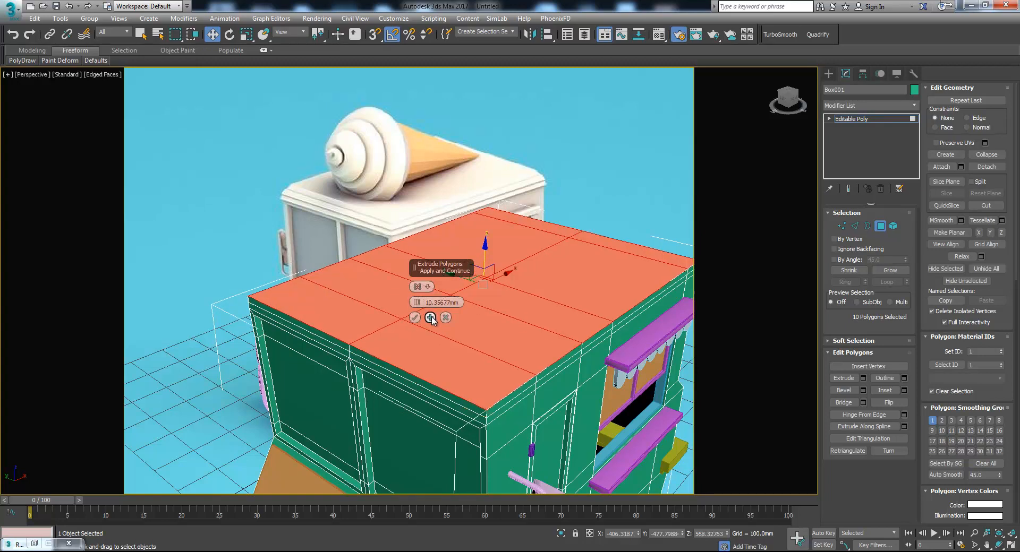
{"action": "left_click", "coordinate": [414, 318]}
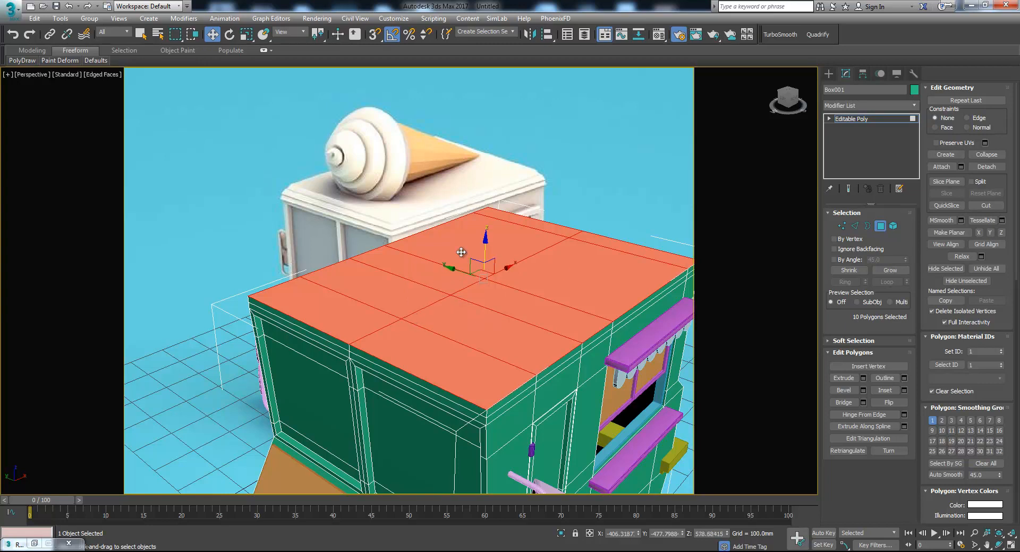
Bevel the roof's top polygons with a height of about 13.45 mm and an outline of -10 mm.
{"action": "left_click", "coordinate": [862, 391]}
{"action": "mouse_move", "coordinate": [417, 317]}
{"action": "left_mouse_down"}
{"action": "mouse_move", "coordinate": [420, 332]}
{"action": "mouse_move", "coordinate": [419, 321]}
{"action": "left_mouse_up"}
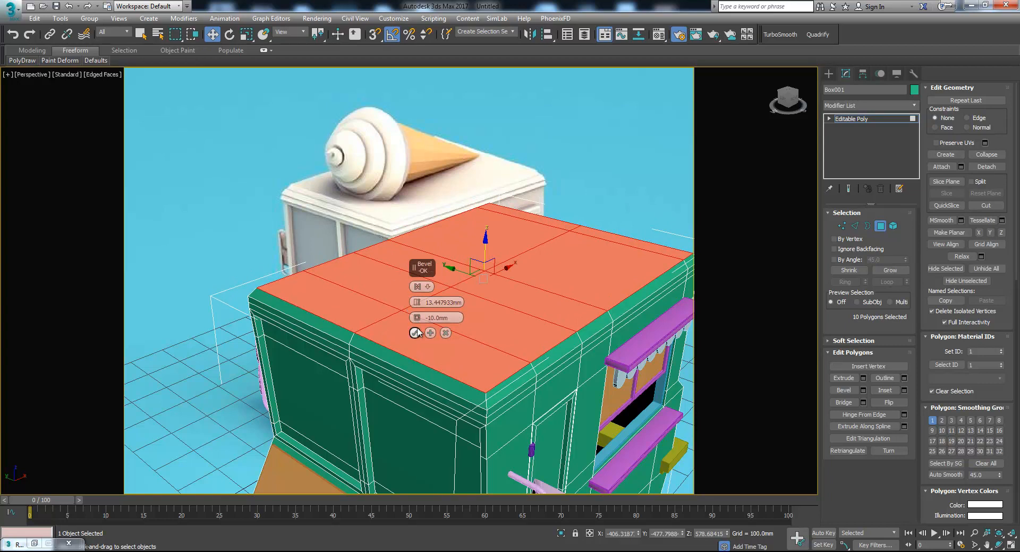
{"action": "left_click", "coordinate": [415, 333]}
Bevel the upper band of polygons around the roof edge outward by Local Normal, with height about 4.04 mm and outline about -0.73 mm.
{"action": "middle_click_drag", "start_coordinate": [419, 313], "coordinate": [420, 307]}
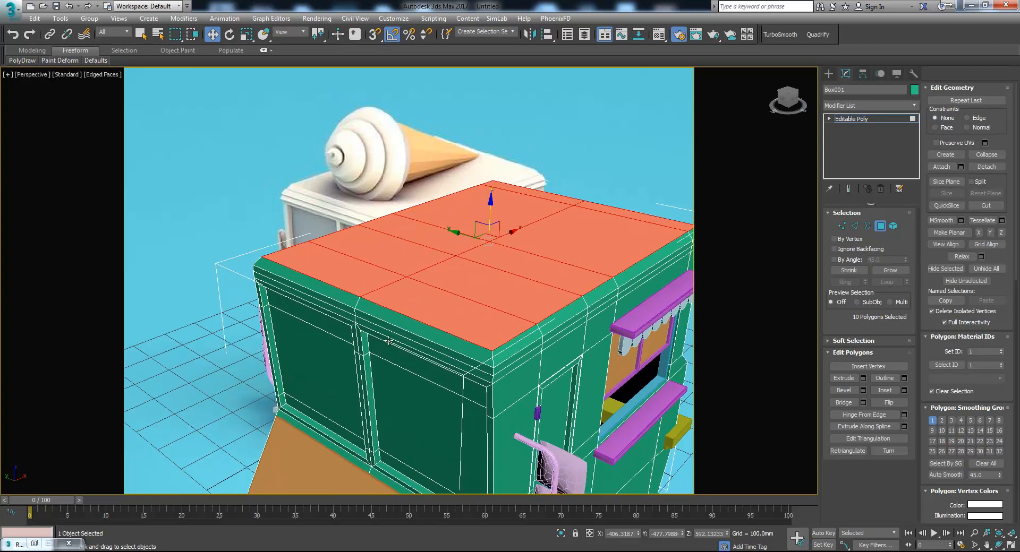
{"action": "left_click", "coordinate": [382, 326]}
{"action": "left_click", "coordinate": [497, 366], "text": "shift"}
{"action": "middle_click_drag", "start_coordinate": [450, 338], "coordinate": [442, 312]}
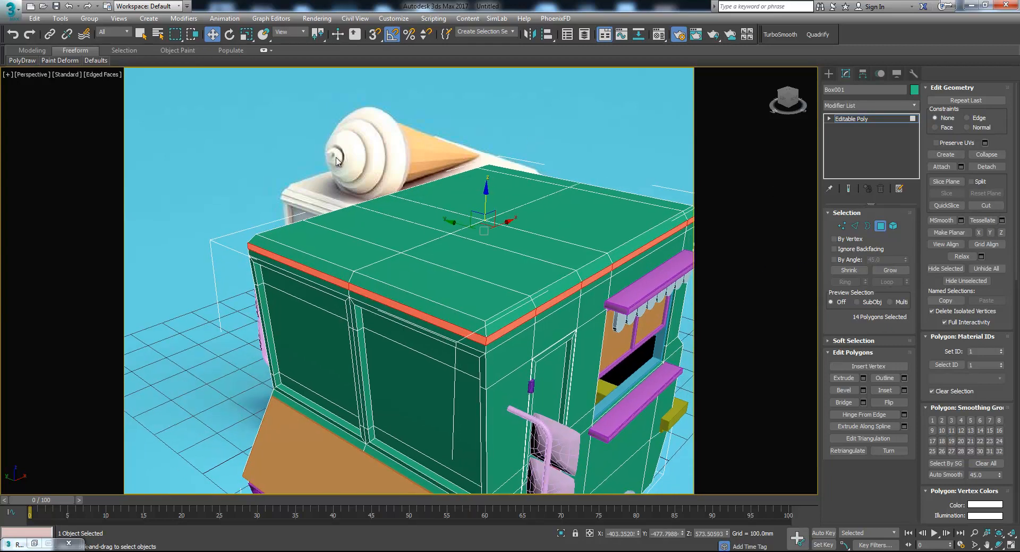
{"action": "left_click", "coordinate": [863, 391]}
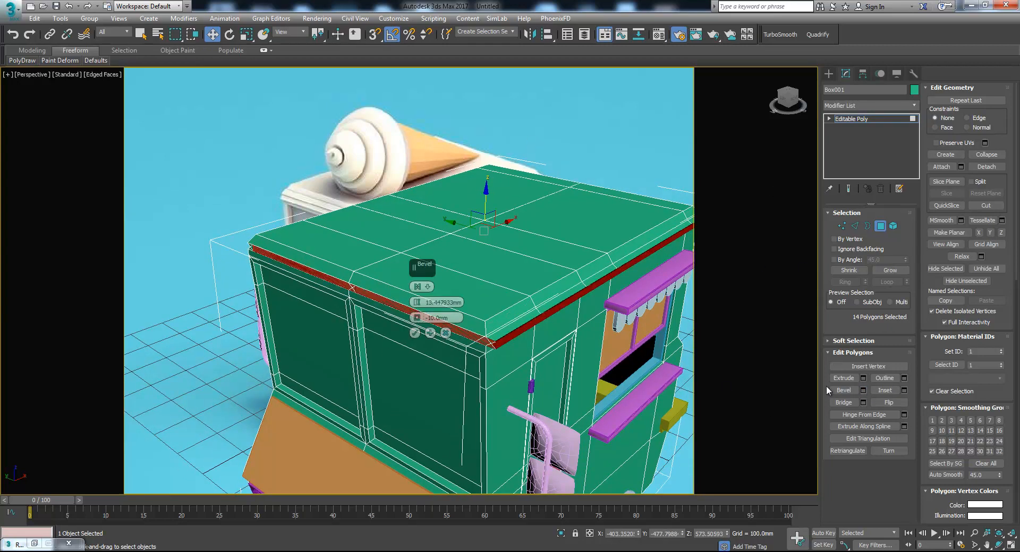
{"action": "left_click_drag", "start_coordinate": [417, 303], "coordinate": [417, 307]}
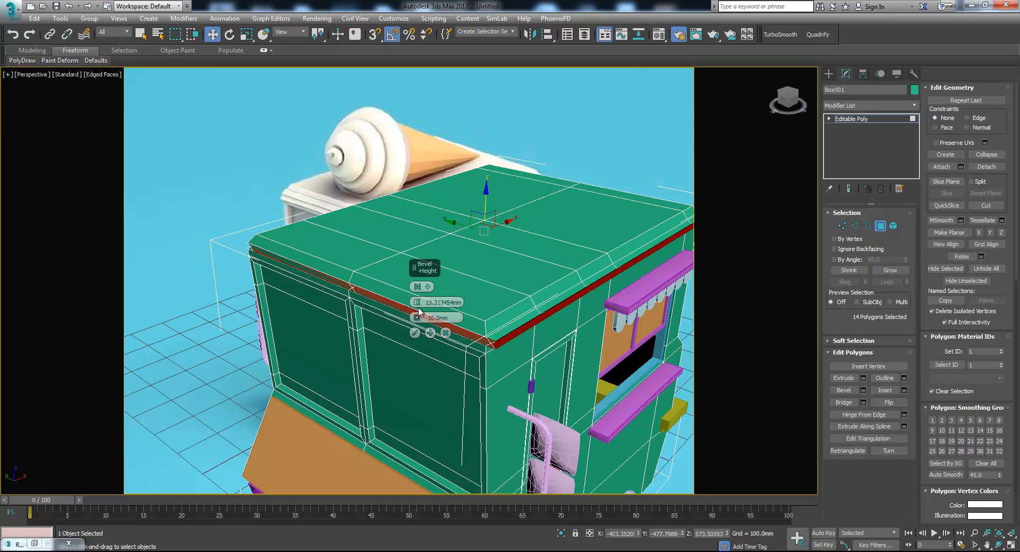
{"action": "left_click", "coordinate": [418, 288]}
{"action": "left_click_drag", "start_coordinate": [418, 321], "coordinate": [417, 304]}
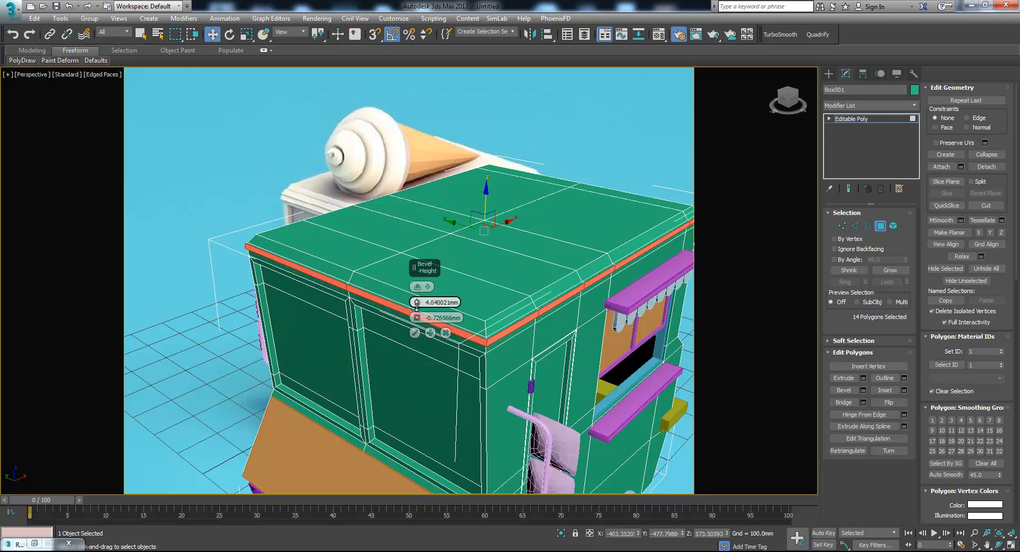
{"action": "left_click", "coordinate": [415, 332]}
Bevel the lower band of polygons around the roof edge outward by Local Normal, with height about 8.68 mm and outline about -0.73 mm.
{"action": "left_click", "coordinate": [481, 349]}
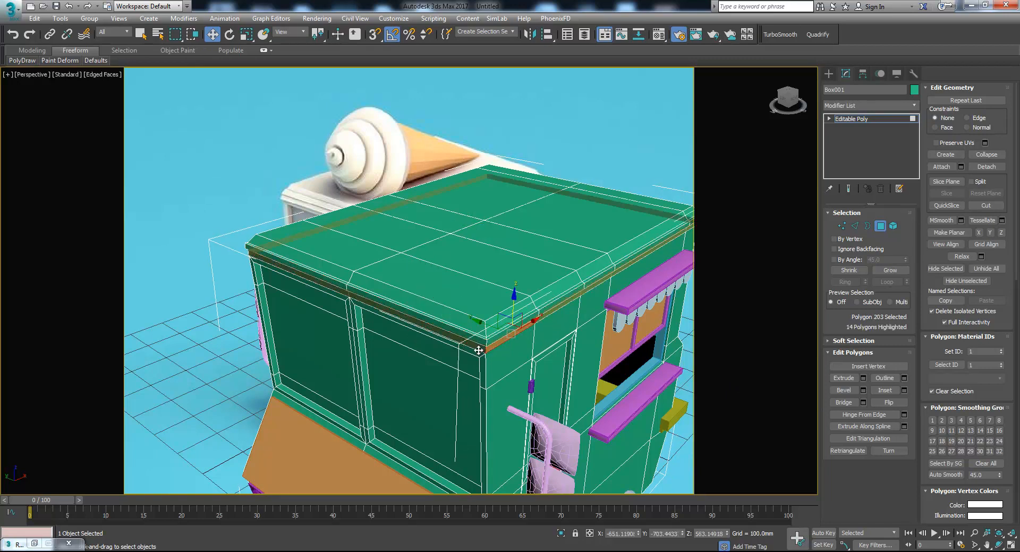
{"action": "left_click", "coordinate": [480, 350], "text": "shift"}
{"action": "scroll", "coordinate": [533, 362], "scroll_direction": "up", "scroll_amount": 3}
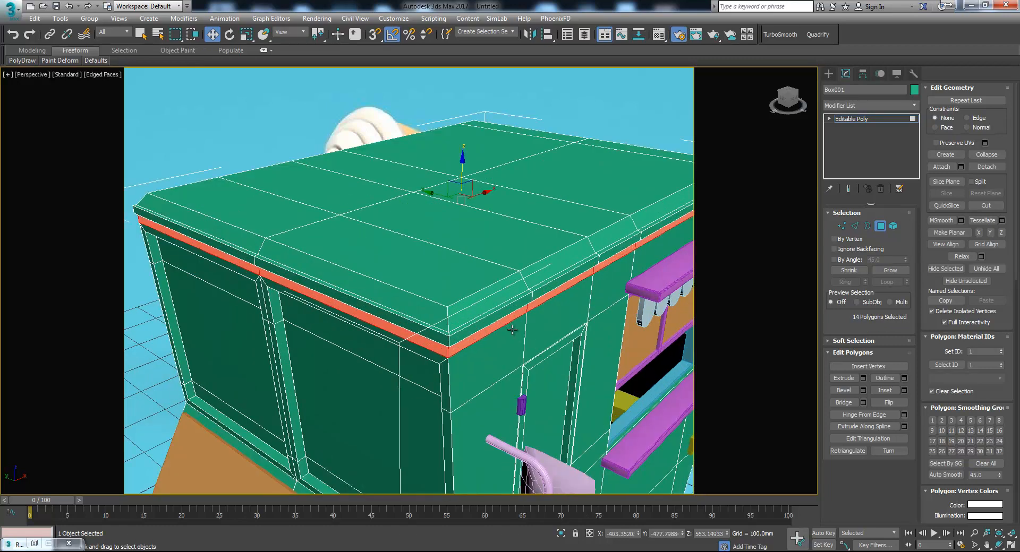
{"action": "left_click", "coordinate": [863, 378]}
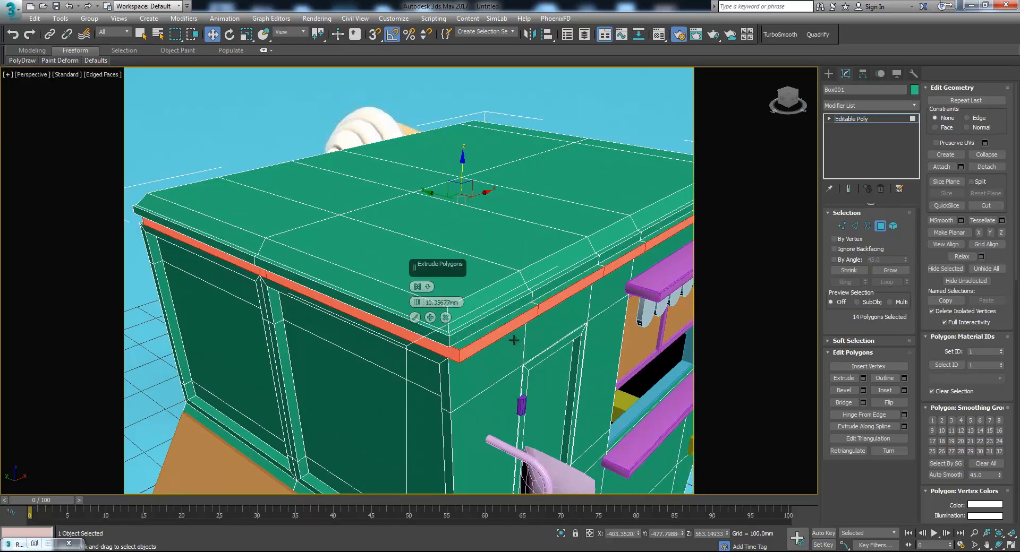
{"action": "left_click", "coordinate": [447, 319]}
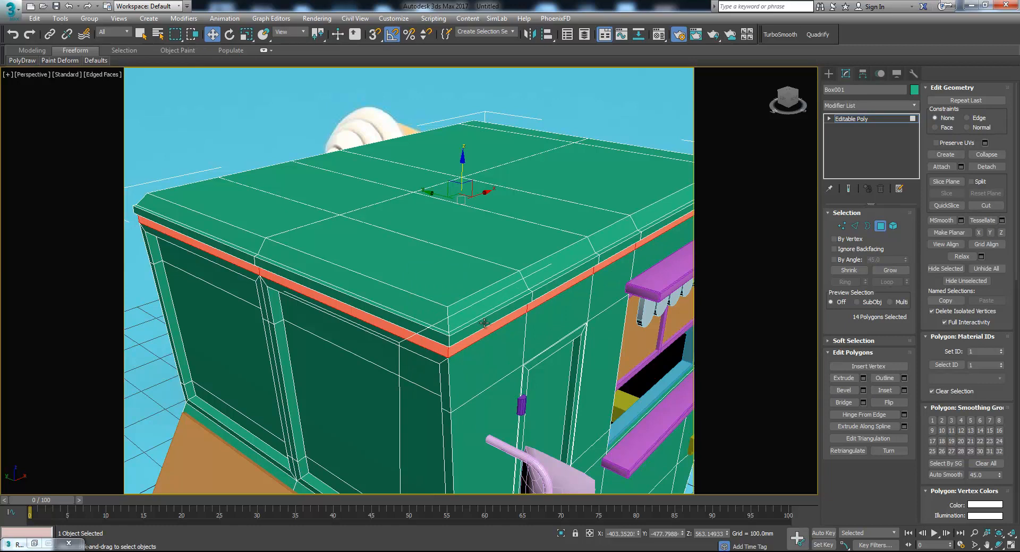
{"action": "left_click", "coordinate": [863, 391]}
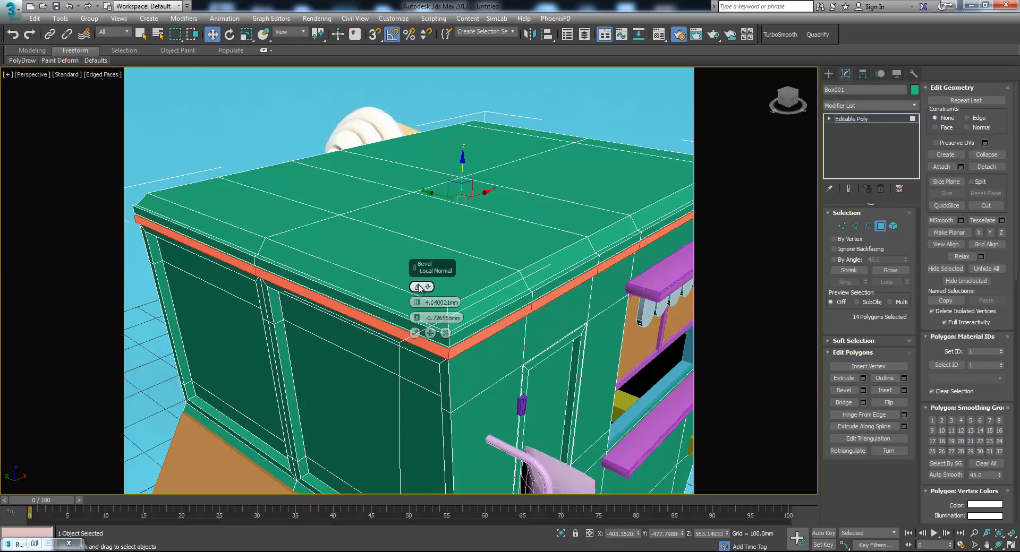
{"action": "left_click_drag", "start_coordinate": [416, 303], "coordinate": [416, 285]}
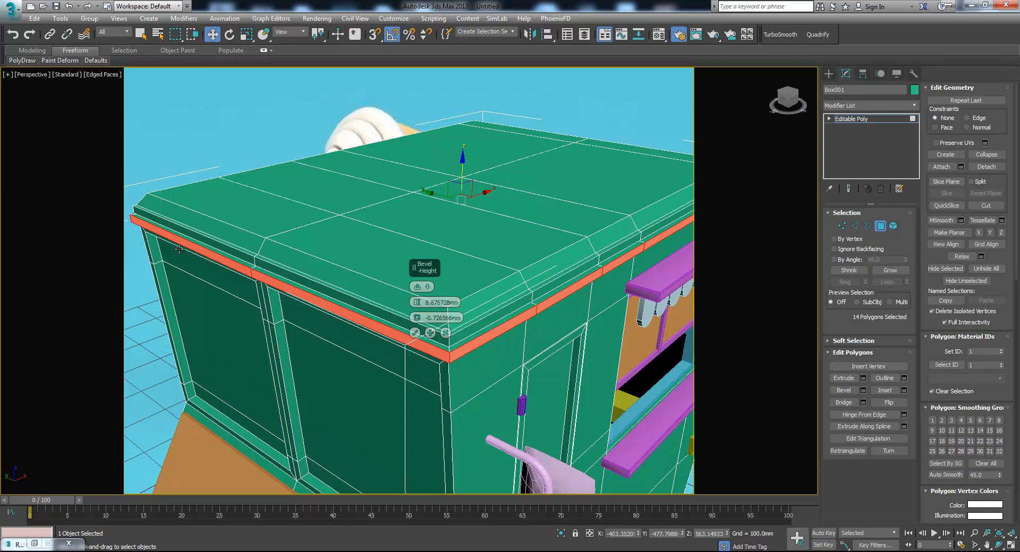
{"action": "left_click", "coordinate": [416, 332]}
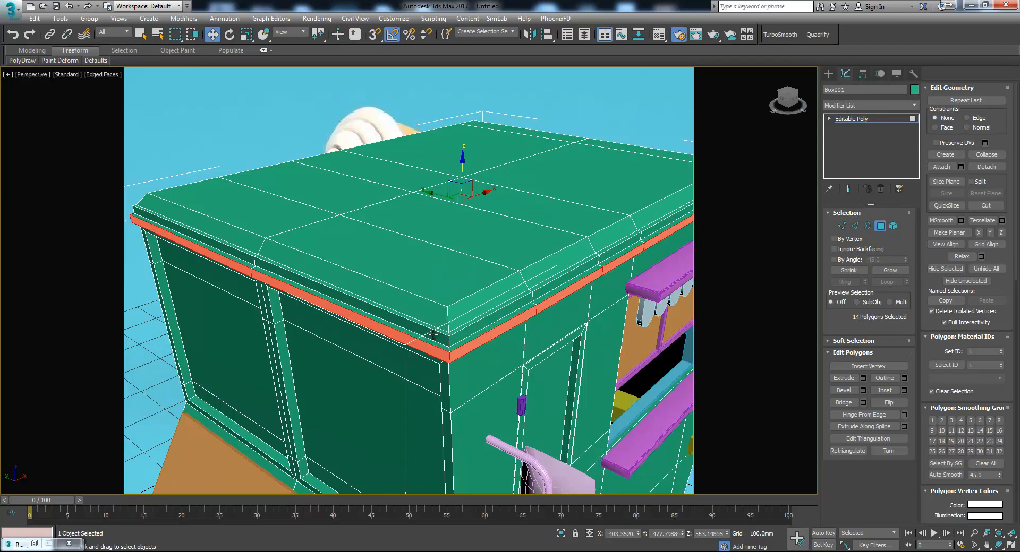
Leave polygon editing, deselect the truck body and compare its stepped roof trim with the reference image.
{"action": "scroll", "coordinate": [418, 332], "scroll_direction": "down", "scroll_amount": 3}
{"action": "middle_click_drag", "start_coordinate": [456, 338], "coordinate": [452, 310], "text": "alt"}
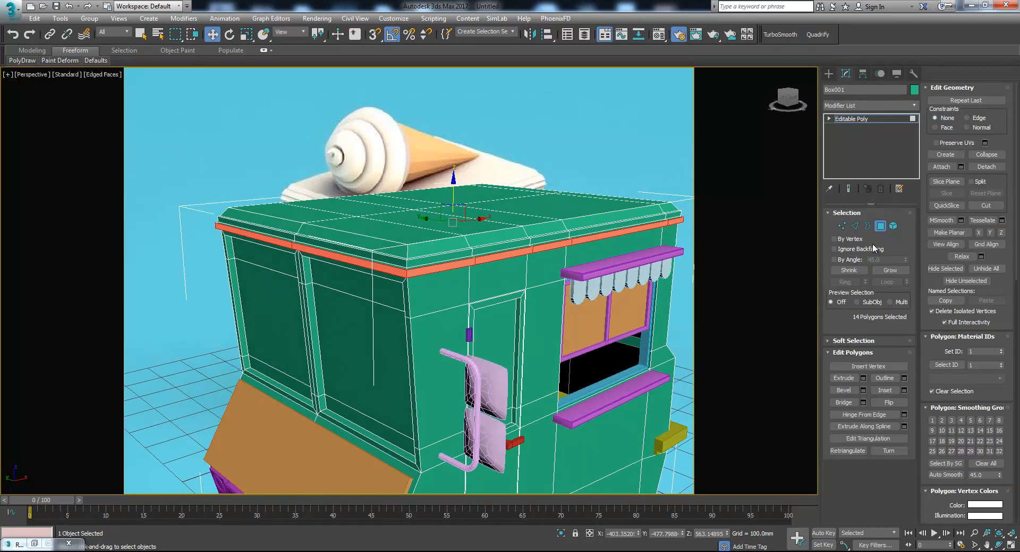
{"action": "left_click", "coordinate": [882, 229]}
{"action": "left_click", "coordinate": [623, 140]}
{"action": "scroll", "coordinate": [588, 210], "scroll_direction": "down", "scroll_amount": 3}
{"action": "middle_click_drag", "start_coordinate": [587, 215], "coordinate": [550, 266], "text": "alt"}
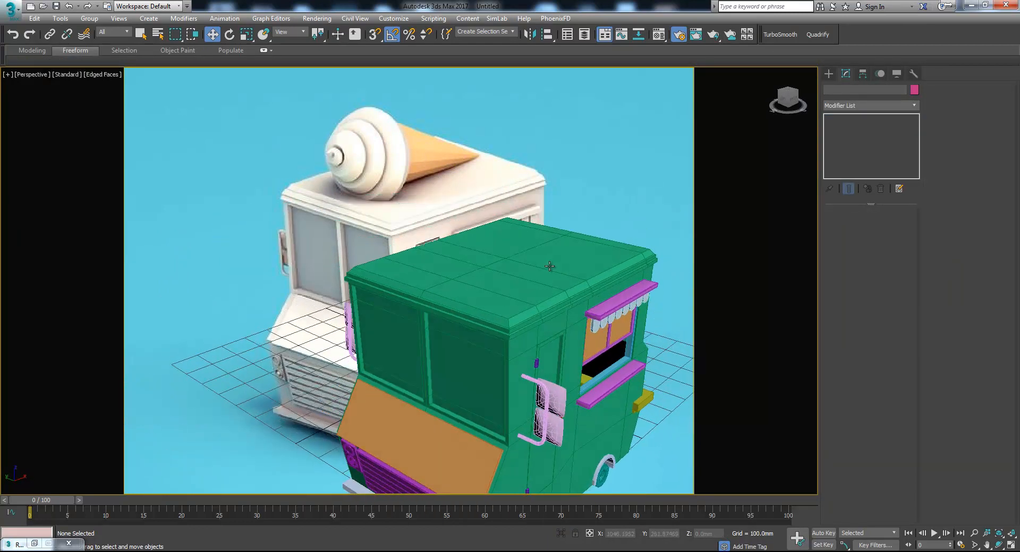
{"action": "scroll", "coordinate": [553, 266], "scroll_direction": "down", "scroll_amount": 1}
{"action": "scroll", "coordinate": [533, 281], "scroll_direction": "down", "scroll_amount": 3}
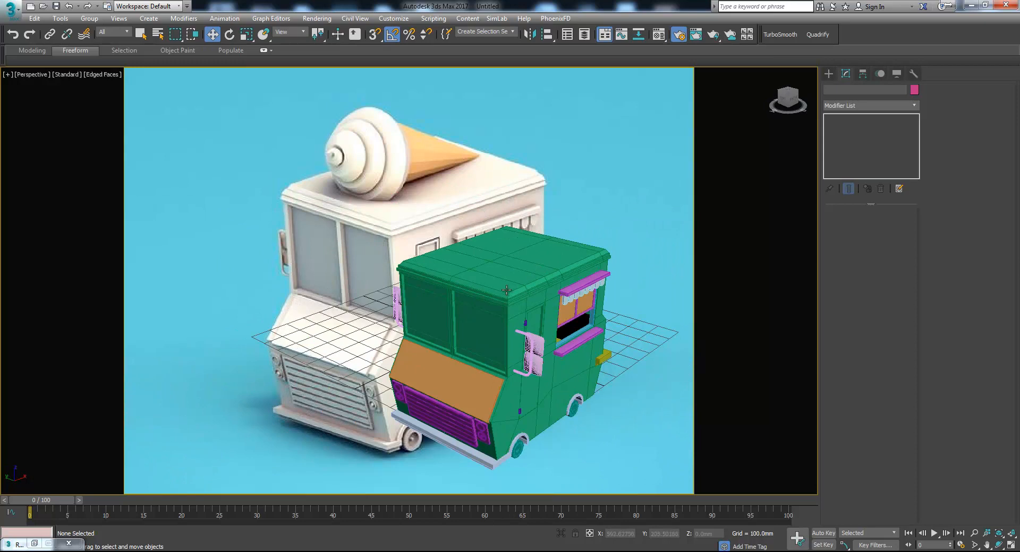
{"action": "middle_click_drag", "start_coordinate": [505, 293], "coordinate": [464, 291], "text": "alt"}
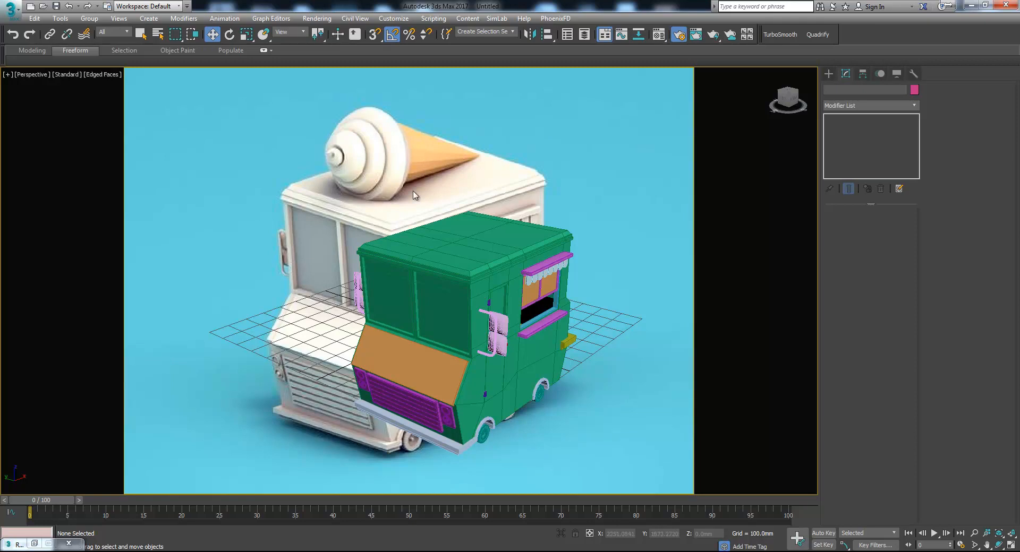
{"action": "middle_click_drag", "start_coordinate": [552, 212], "coordinate": [357, 166], "text": "alt"}
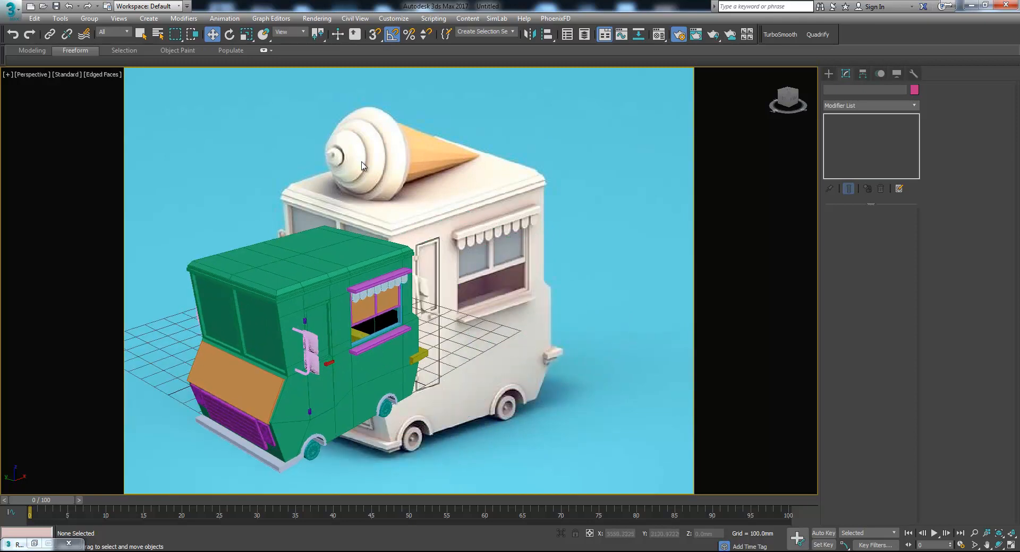
Draw a helix beside the truck with a base radius of about 154 mm, a top radius of 0 and a height of about 239 mm.
{"action": "left_click", "coordinate": [827, 74]}
{"action": "left_click", "coordinate": [842, 91]}
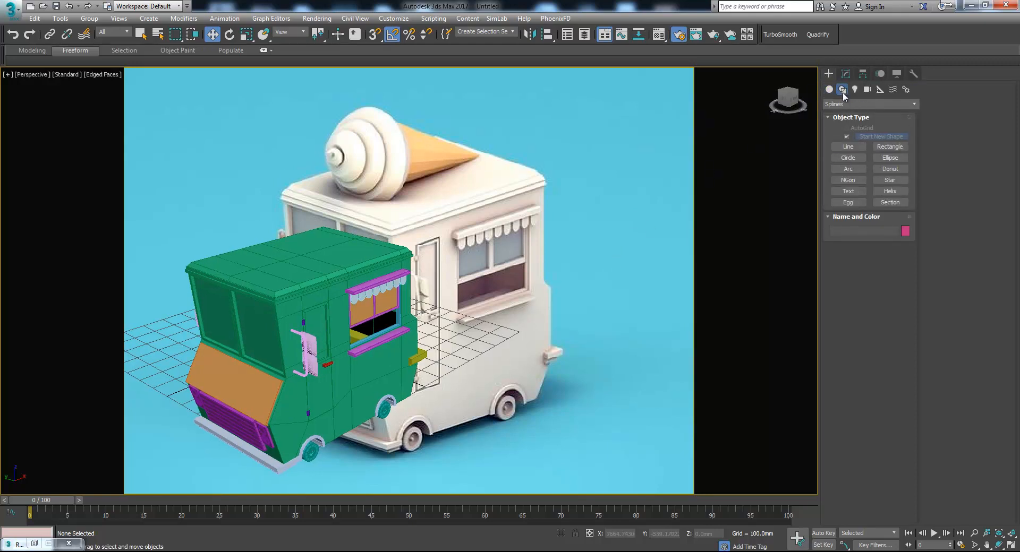
{"action": "left_click", "coordinate": [881, 190]}
{"action": "mouse_move", "coordinate": [518, 396]}
{"action": "middle_mouse_down"}
{"action": "mouse_move", "coordinate": [473, 366]}
{"action": "mouse_move", "coordinate": [524, 385]}
{"action": "middle_mouse_up"}
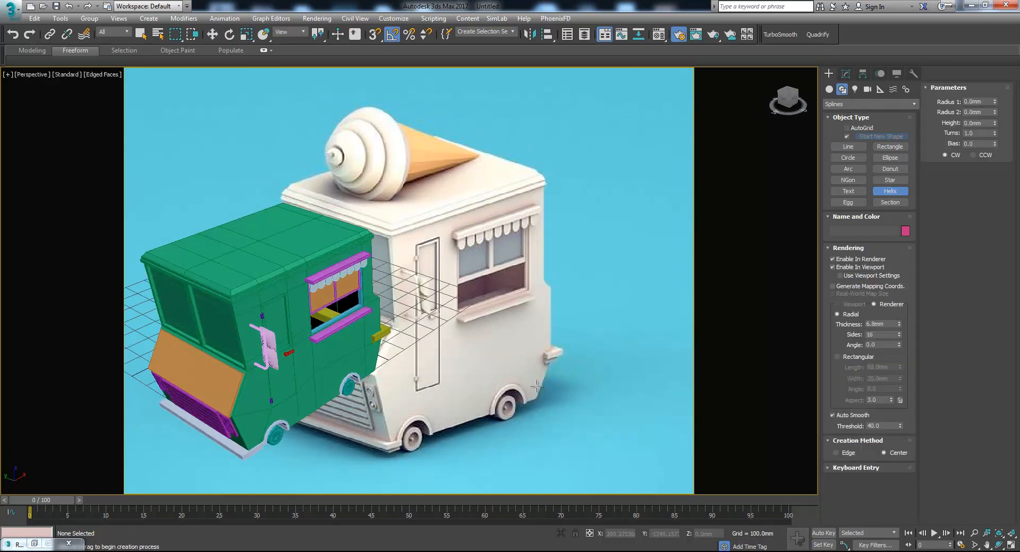
{"action": "left_click_drag", "start_coordinate": [563, 382], "coordinate": [591, 406]}
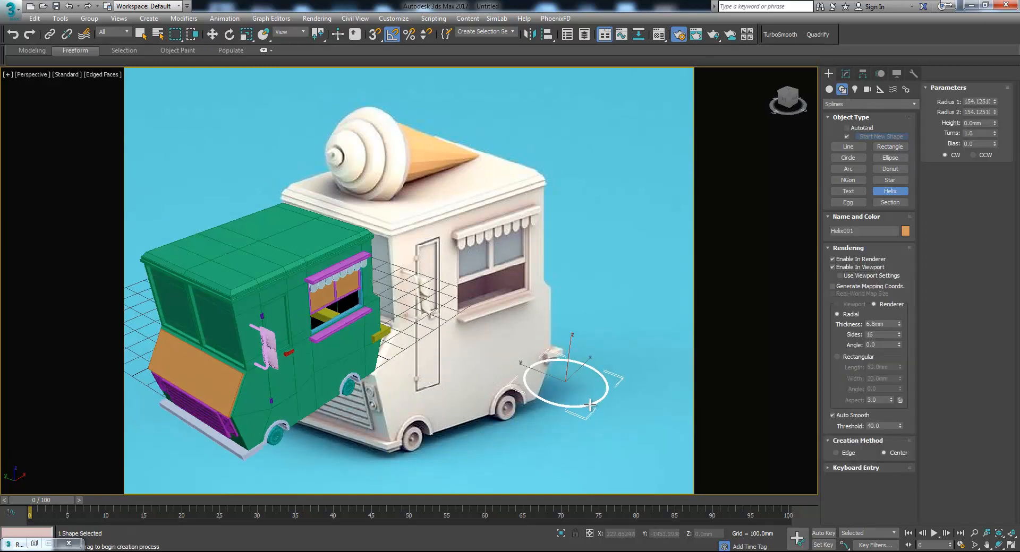
{"action": "left_click", "coordinate": [583, 339]}
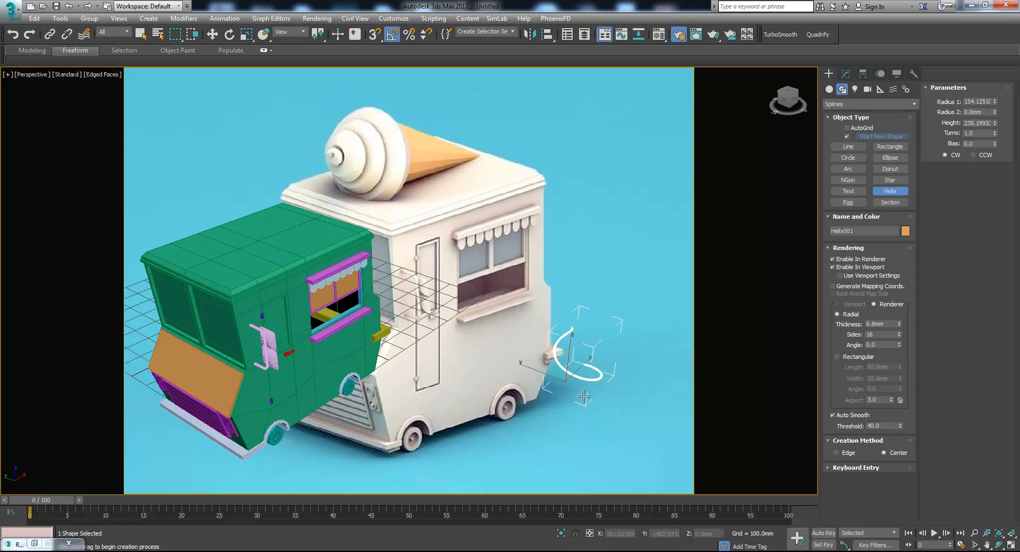
{"action": "middle_click_drag", "start_coordinate": [582, 400], "coordinate": [556, 417], "text": "alt"}
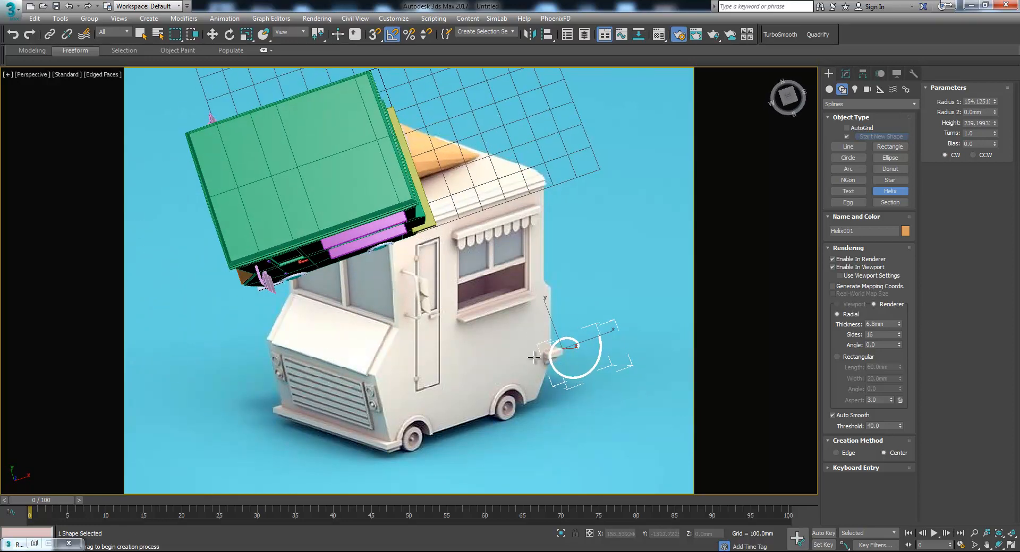
{"action": "middle_click_drag", "start_coordinate": [577, 354], "coordinate": [598, 304], "text": "alt"}
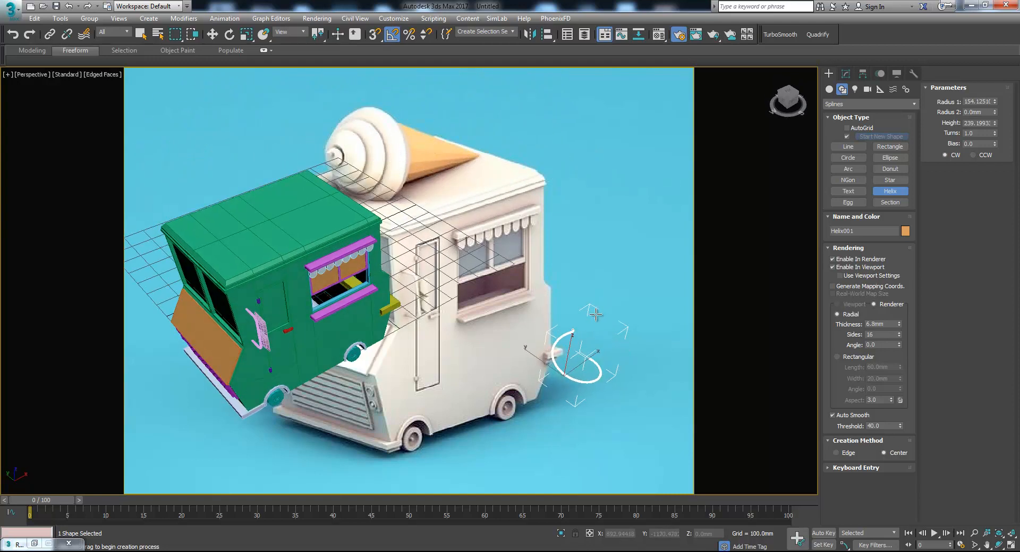
{"action": "right_click", "coordinate": [603, 307]}
{"action": "right_click", "coordinate": [606, 323]}
{"action": "left_click", "coordinate": [686, 233]}
{"action": "middle_click_drag", "start_coordinate": [552, 318], "coordinate": [515, 281], "text": "alt"}
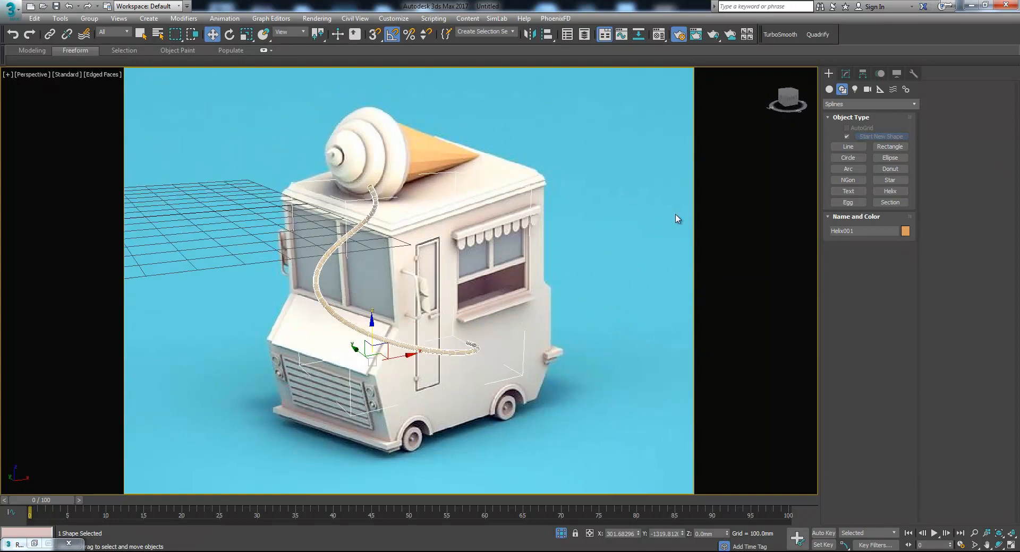
Set the helix to 4 turns and disable its rendering in both the renderer and the viewport.
{"action": "left_click", "coordinate": [845, 74]}
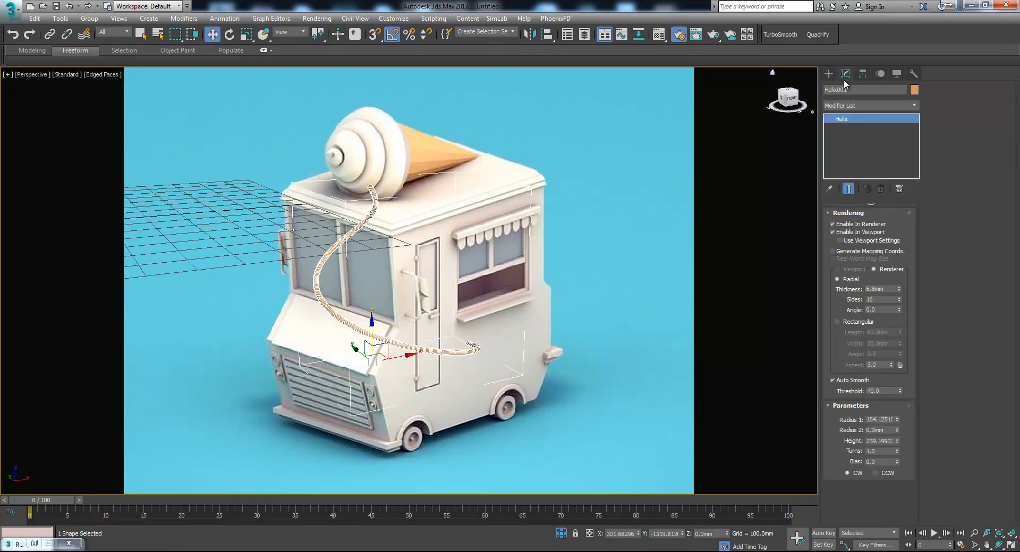
{"action": "left_click", "coordinate": [892, 451]}
{"action": "type", "text": "4"}
{"action": "key", "text": "Return"}
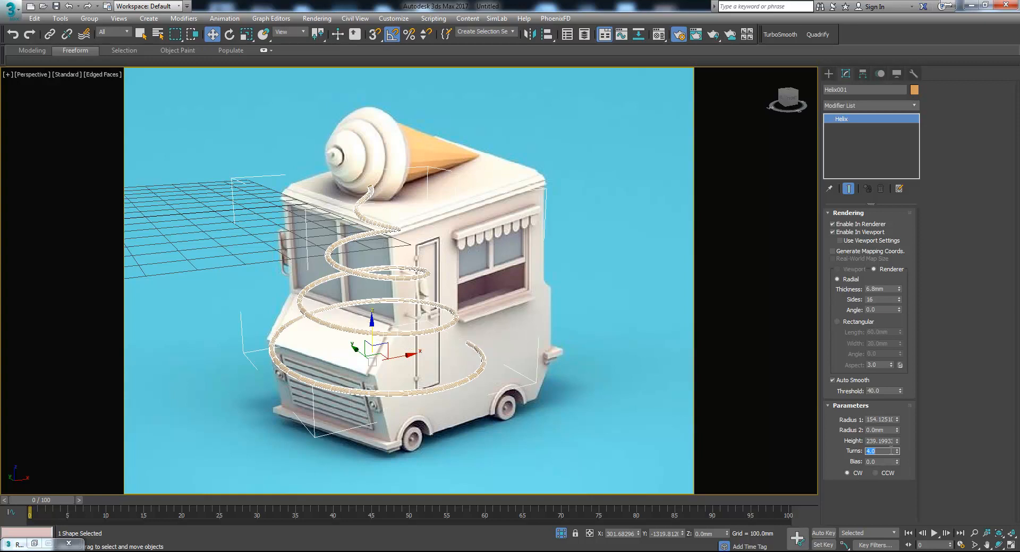
{"action": "middle_click_drag", "start_coordinate": [538, 350], "coordinate": [811, 243], "text": "alt"}
{"action": "left_click", "coordinate": [842, 232]}
{"action": "middle_click_drag", "start_coordinate": [582, 319], "coordinate": [656, 315], "text": "alt"}
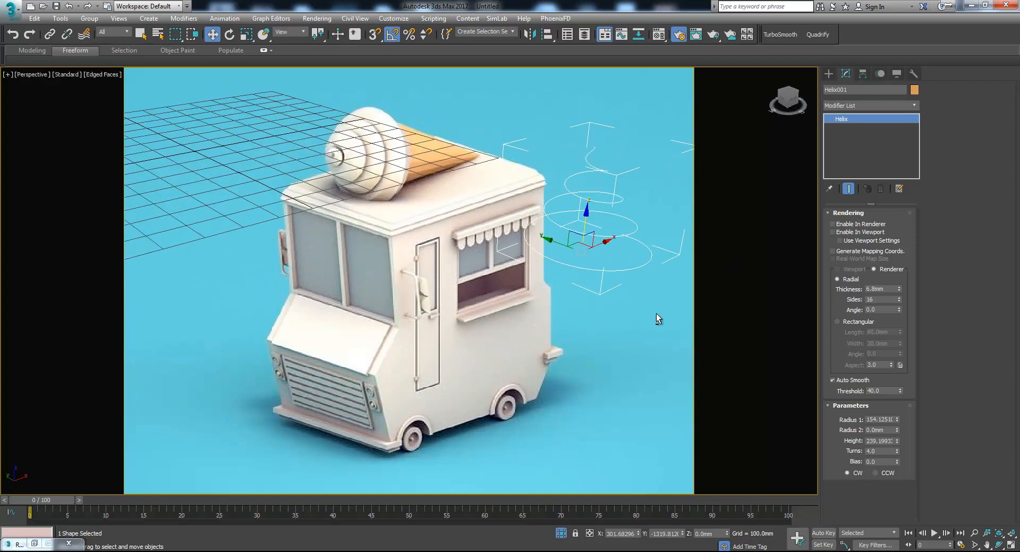
Try rendering the helix as a radial tube about 79.1 mm thick, compare it with the reference swirl, and disable its rendering.
{"action": "left_click", "coordinate": [846, 232]}
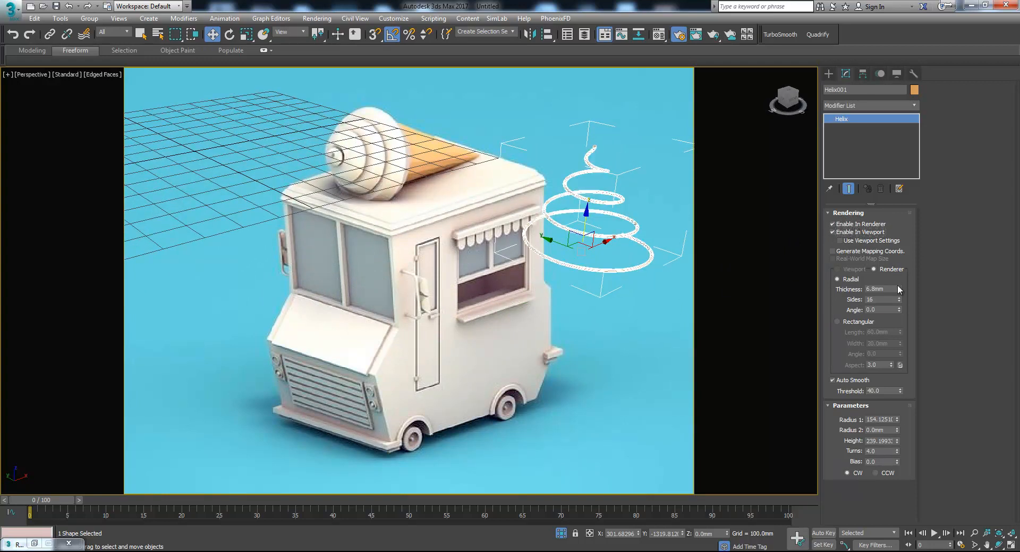
{"action": "left_click_drag", "start_coordinate": [900, 289], "coordinate": [905, 450]}
{"action": "middle_click_drag", "start_coordinate": [602, 356], "coordinate": [622, 364], "text": "alt"}
{"action": "middle_click_drag", "start_coordinate": [682, 365], "coordinate": [587, 177], "text": "alt"}
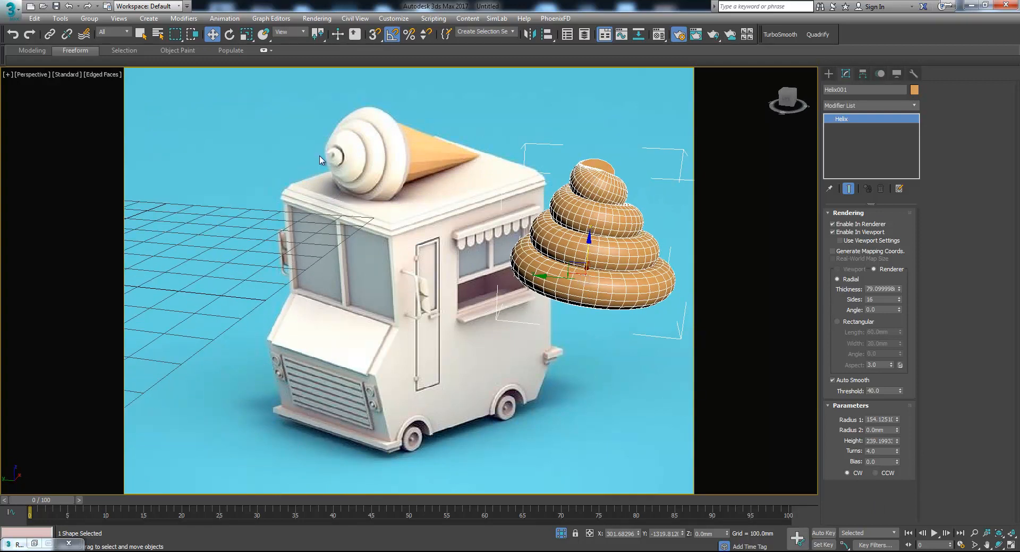
{"action": "middle_click_drag", "start_coordinate": [642, 276], "coordinate": [588, 308], "text": "alt"}
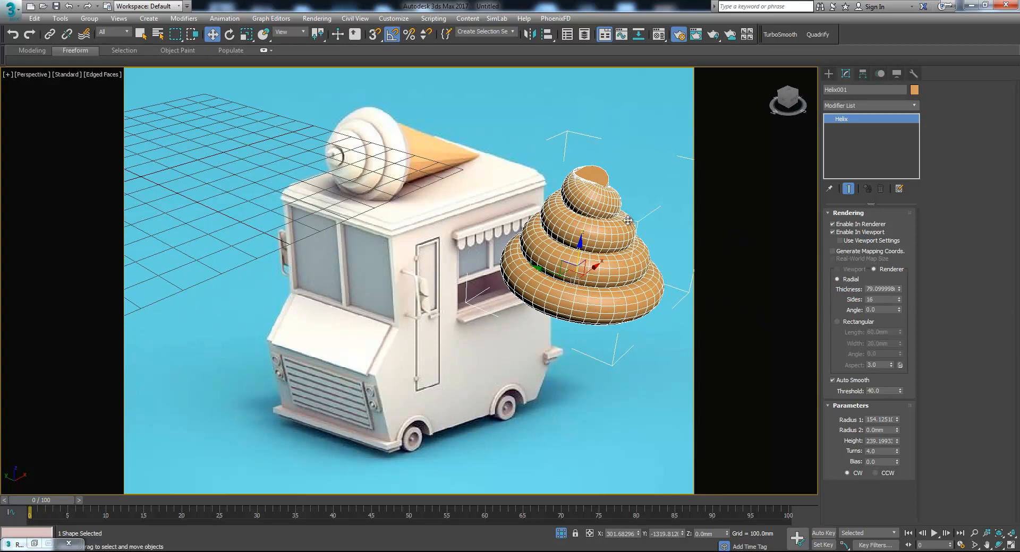
{"action": "middle_click_drag", "start_coordinate": [603, 245], "coordinate": [588, 324]}
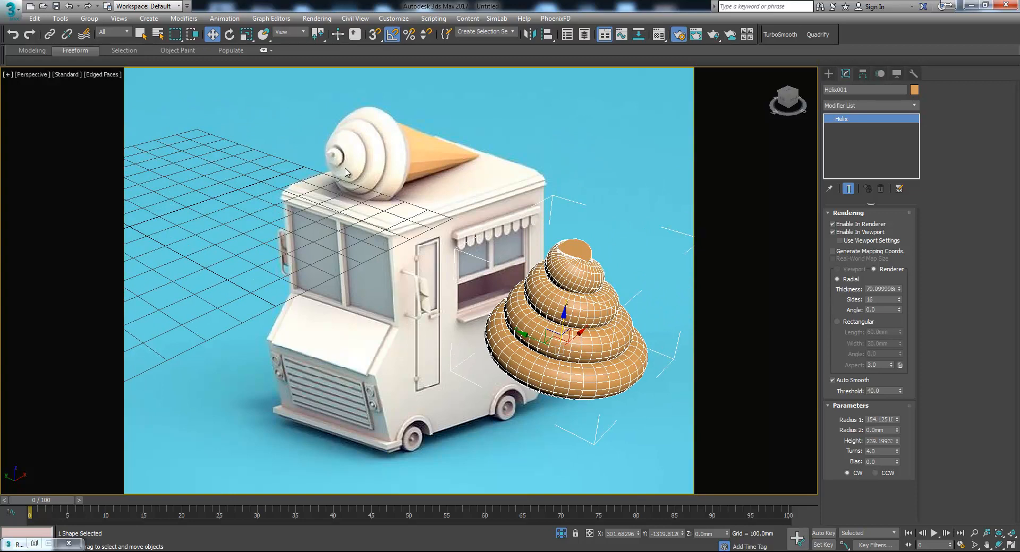
{"action": "left_click", "coordinate": [837, 235]}
{"action": "left_click", "coordinate": [848, 226]}
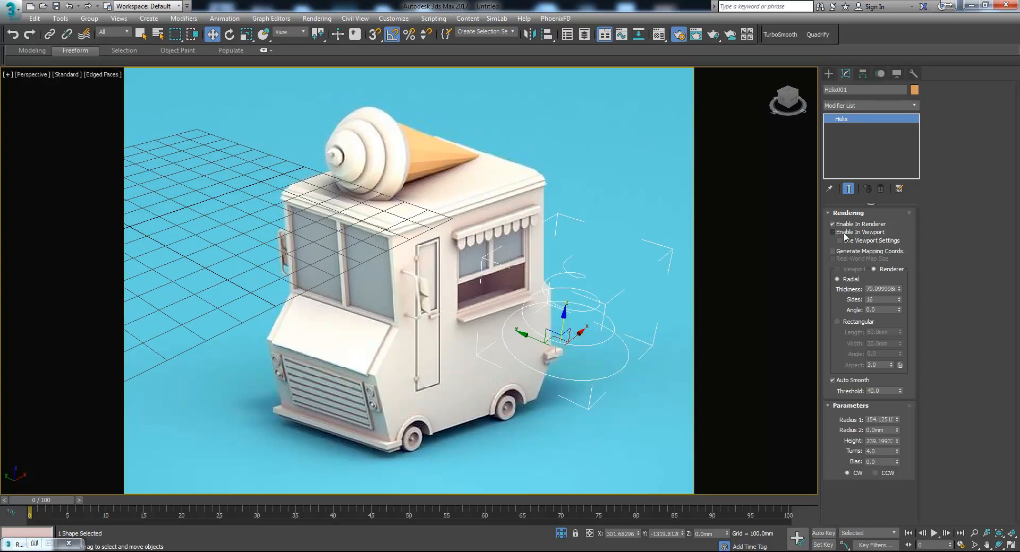
{"action": "middle_click_drag", "start_coordinate": [660, 292], "coordinate": [675, 187]}
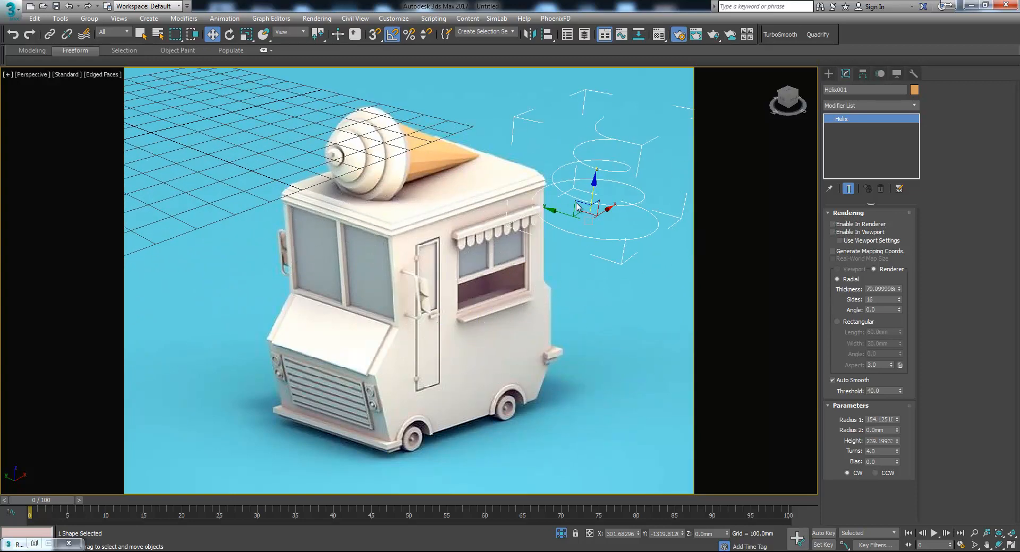
Draw a five-point star spline beside the helix with radii of about 35.8 mm and 18.6 mm.
{"action": "left_click", "coordinate": [622, 325]}
{"action": "left_click", "coordinate": [829, 73]}
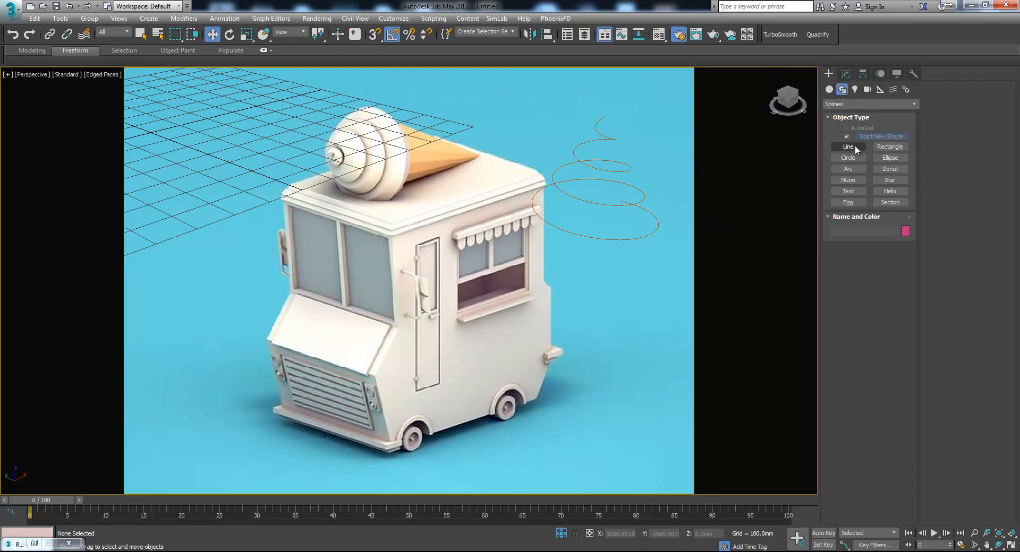
{"action": "left_click", "coordinate": [885, 178]}
{"action": "middle_click_drag", "start_coordinate": [640, 288], "coordinate": [559, 331]}
{"action": "left_click_drag", "start_coordinate": [612, 305], "coordinate": [617, 313]}
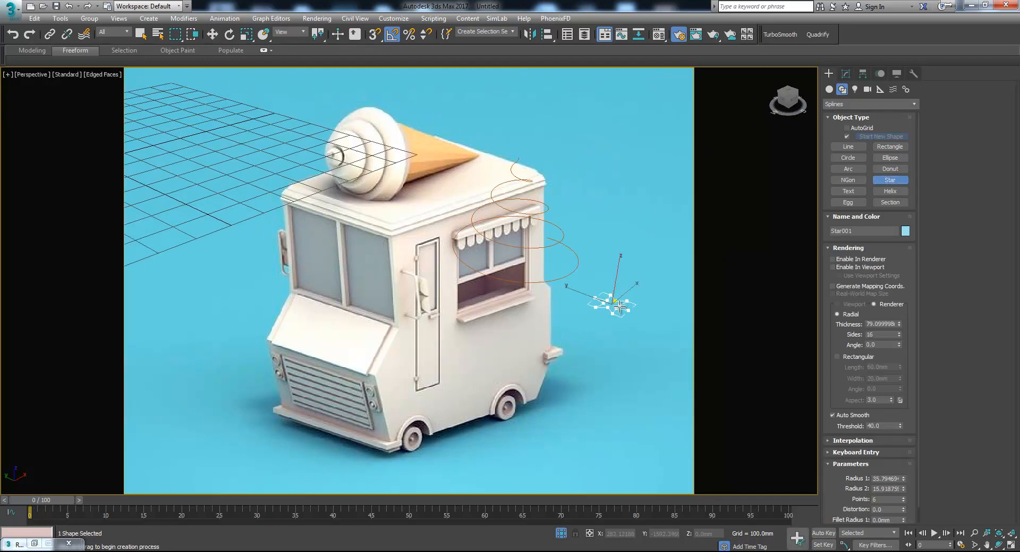
{"action": "left_click", "coordinate": [620, 308]}
{"action": "middle_click_drag", "start_coordinate": [662, 321], "coordinate": [686, 359], "text": "alt"}
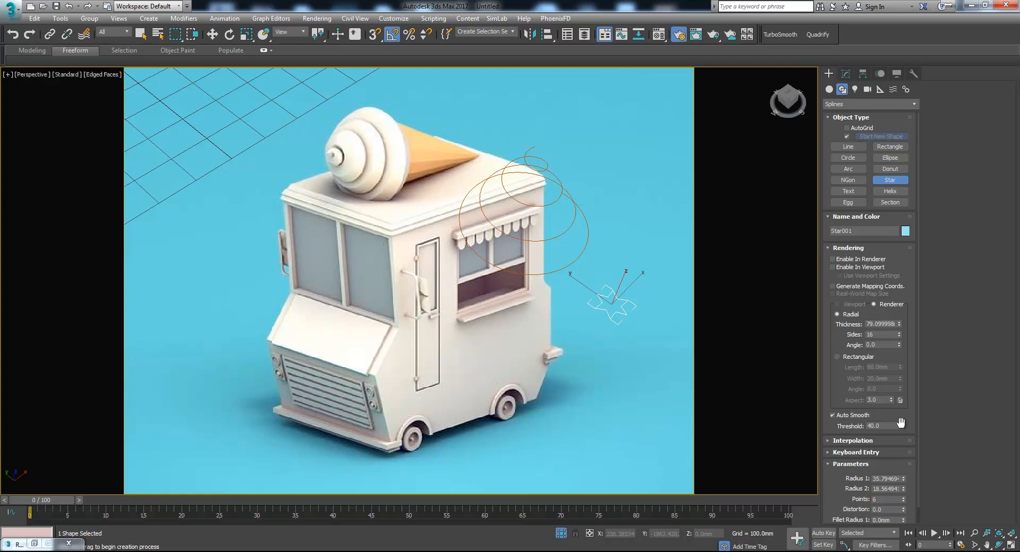
{"action": "left_click", "coordinate": [904, 498]}
{"action": "left_click", "coordinate": [903, 502]}
{"action": "left_click", "coordinate": [903, 502]}
Extrude the star by 370 mm with 100 segments.
{"action": "left_click", "coordinate": [846, 73]}
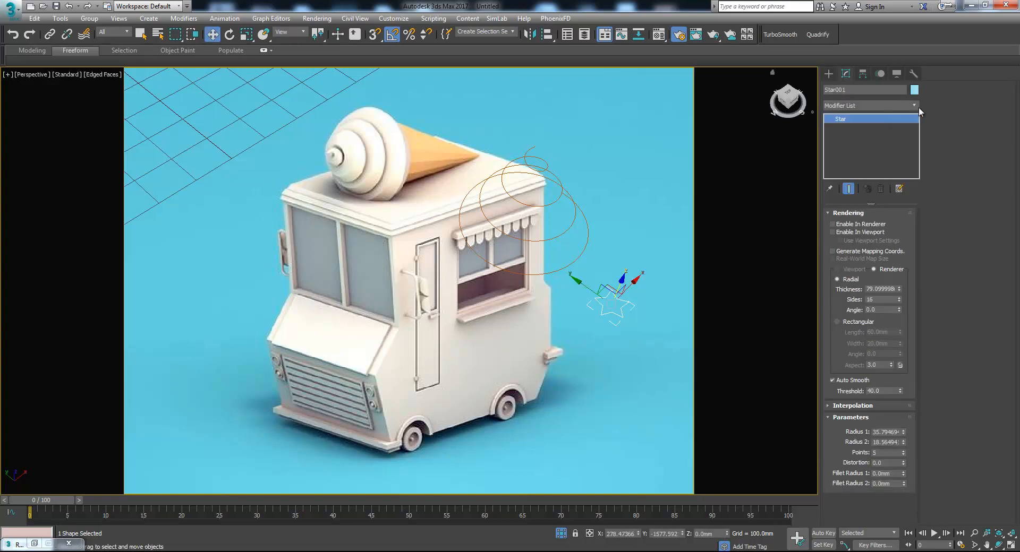
{"action": "left_click", "coordinate": [913, 105]}
{"action": "scroll", "coordinate": [884, 409], "scroll_direction": "down", "scroll_amount": 10}
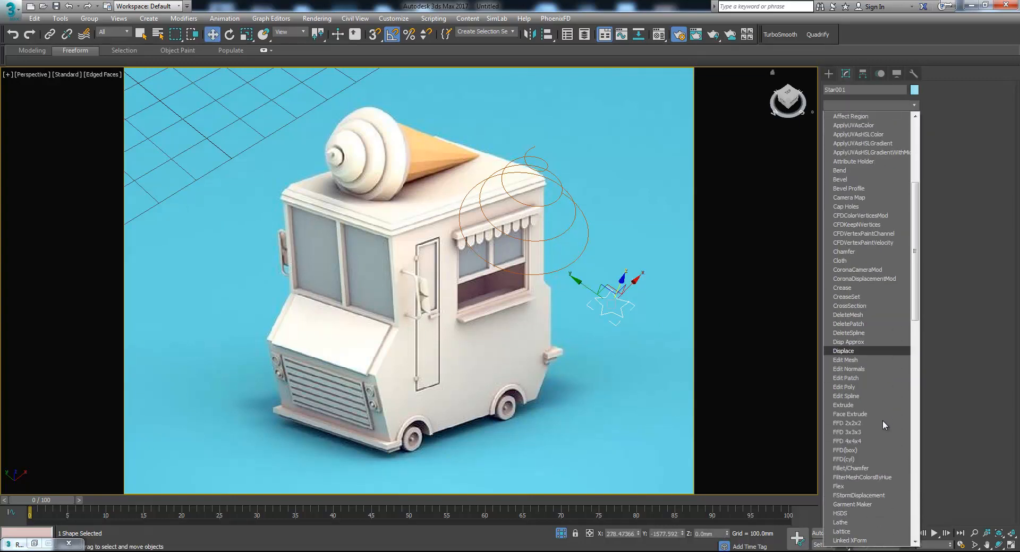
{"action": "left_click", "coordinate": [871, 404]}
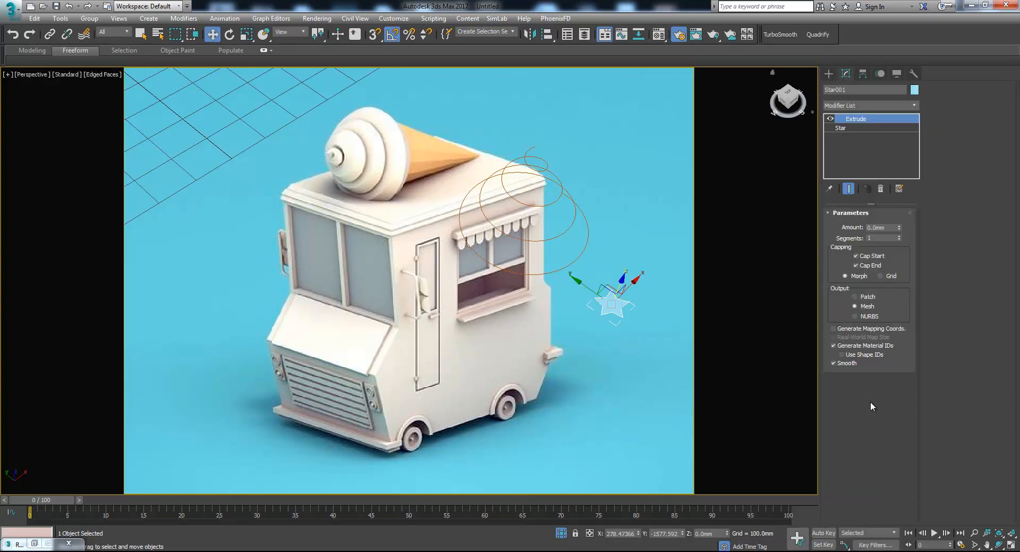
{"action": "left_click_drag", "start_coordinate": [899, 229], "coordinate": [905, 183]}
{"action": "mouse_move", "coordinate": [651, 321]}
{"action": "middle_mouse_down"}
{"action": "mouse_move", "coordinate": [617, 339]}
{"action": "mouse_move", "coordinate": [624, 311]}
{"action": "mouse_move", "coordinate": [666, 311]}
{"action": "middle_mouse_up"}
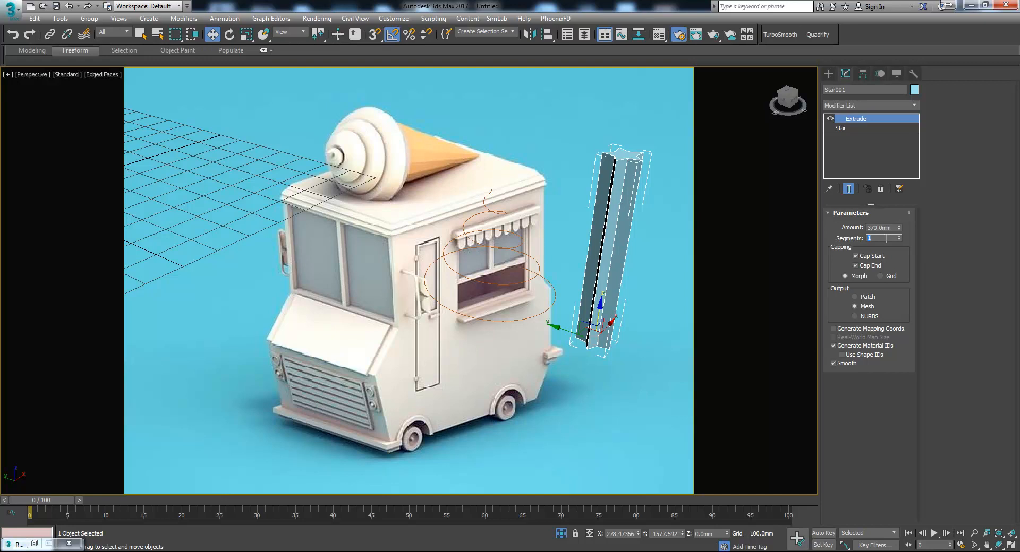
{"action": "type", "text": "200"}
{"action": "key", "text": "Return"}
{"action": "middle_click_drag", "start_coordinate": [613, 273], "coordinate": [615, 277]}
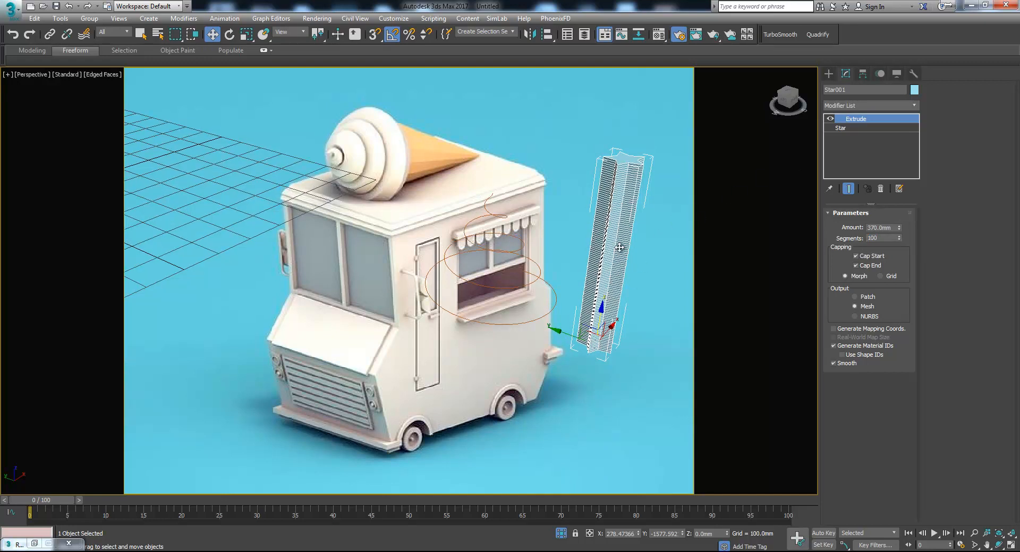
Apply an FFD 4x4x4 modifier to the extruded star and scale its top control points inward to a narrow tip.
{"action": "left_click", "coordinate": [912, 108]}
{"action": "scroll", "coordinate": [875, 384], "scroll_direction": "down", "scroll_amount": 5}
{"action": "scroll", "coordinate": [875, 380], "scroll_direction": "down", "scroll_amount": 1}
{"action": "left_click", "coordinate": [876, 487]}
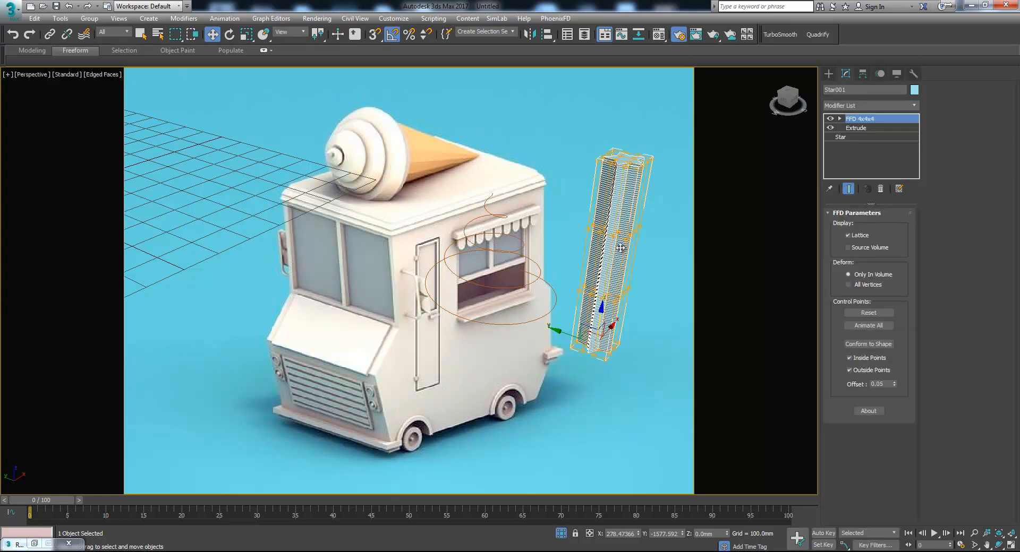
{"action": "middle_click_drag", "start_coordinate": [648, 191], "coordinate": [685, 162], "text": "alt"}
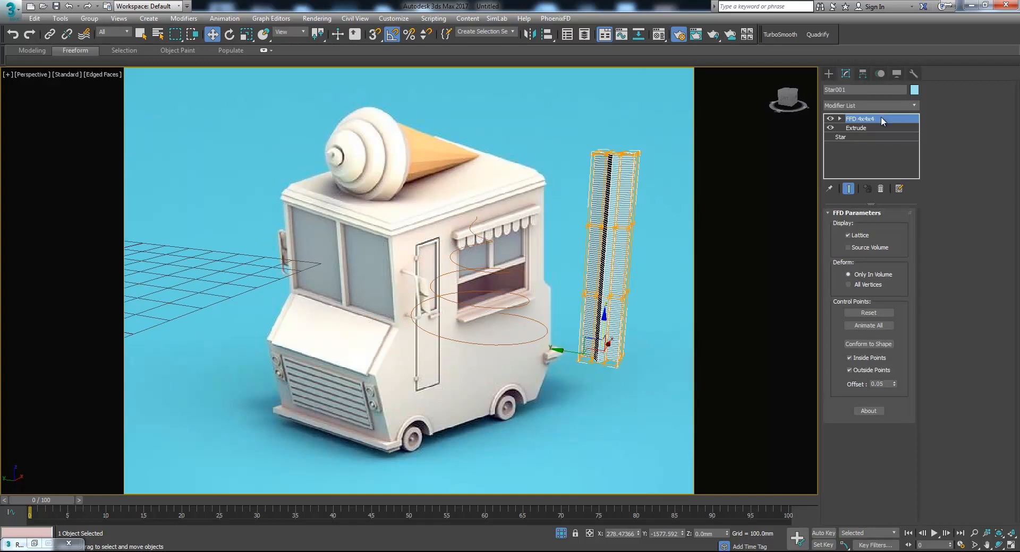
{"action": "key", "text": "1"}
{"action": "left_click_drag", "start_coordinate": [566, 118], "coordinate": [673, 169]}
{"action": "key", "text": "r"}
{"action": "left_click_drag", "start_coordinate": [621, 150], "coordinate": [706, 425]}
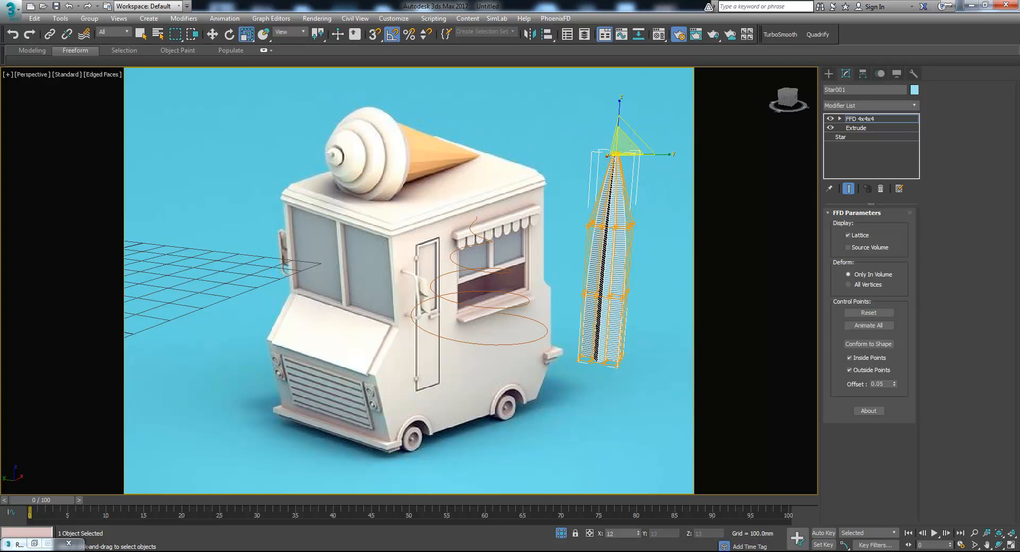
{"action": "scroll", "coordinate": [698, 239], "scroll_direction": "up", "scroll_amount": 3}
{"action": "mouse_move", "coordinate": [628, 230]}
{"action": "middle_mouse_down", "text": "alt"}
{"action": "mouse_move", "coordinate": [639, 212]}
{"action": "mouse_move", "coordinate": [643, 234]}
{"action": "mouse_move", "coordinate": [619, 226]}
{"action": "middle_mouse_up", "text": "alt"}
{"action": "left_click", "coordinate": [887, 119]}
Convert the tapered star column to an Editable Poly.
{"action": "right_click", "coordinate": [603, 164]}
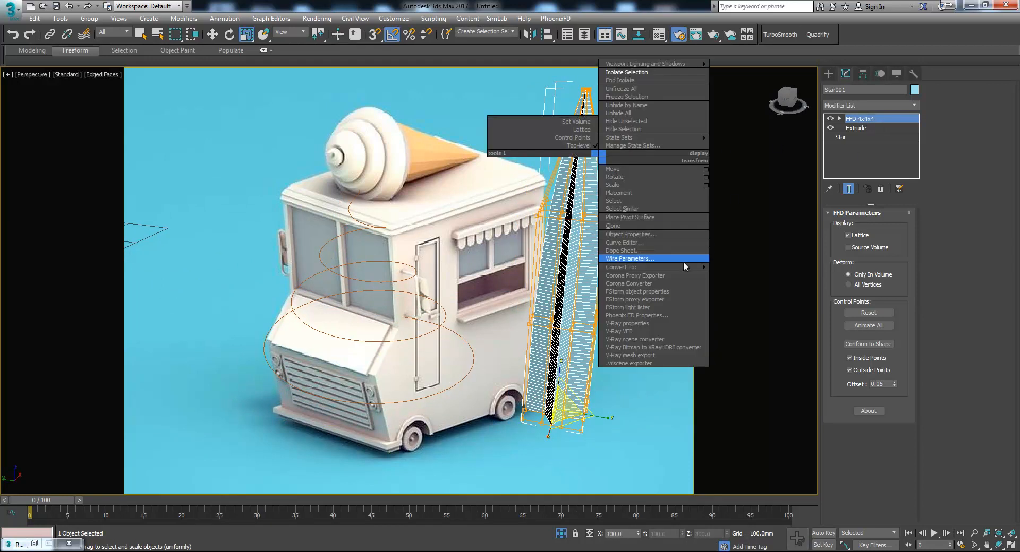
{"action": "left_click", "coordinate": [748, 275]}
{"action": "middle_click_drag", "start_coordinate": [602, 266], "coordinate": [646, 246], "text": "alt"}
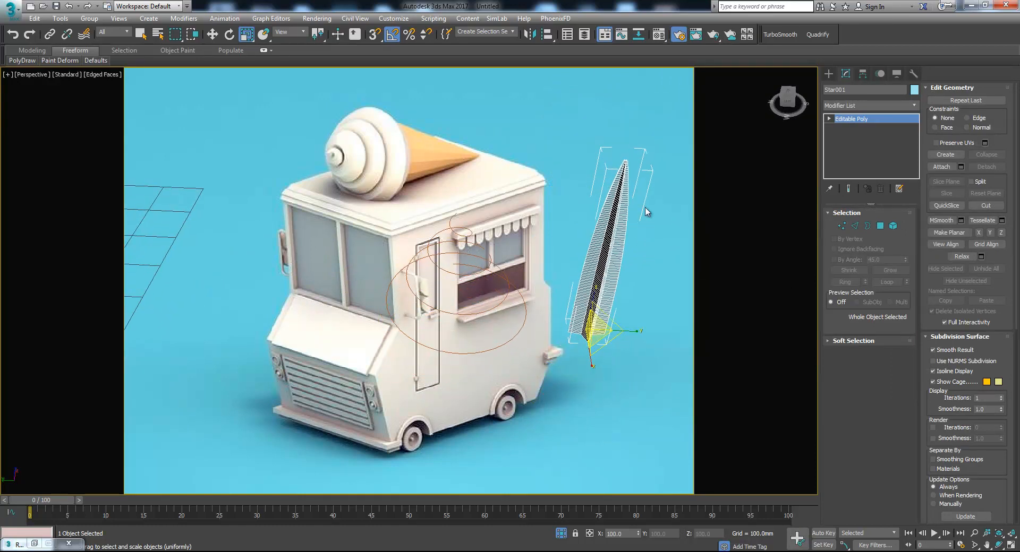
Apply a world-space PathDeform to the star column, using the helix as its path, and move the column onto the path.
{"action": "left_click", "coordinate": [914, 106]}
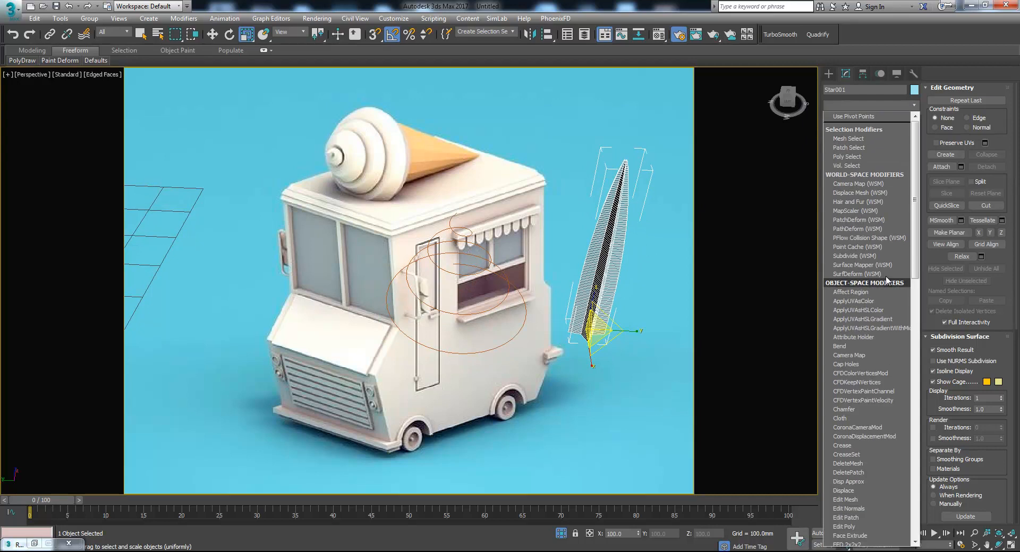
{"action": "left_click", "coordinate": [867, 229]}
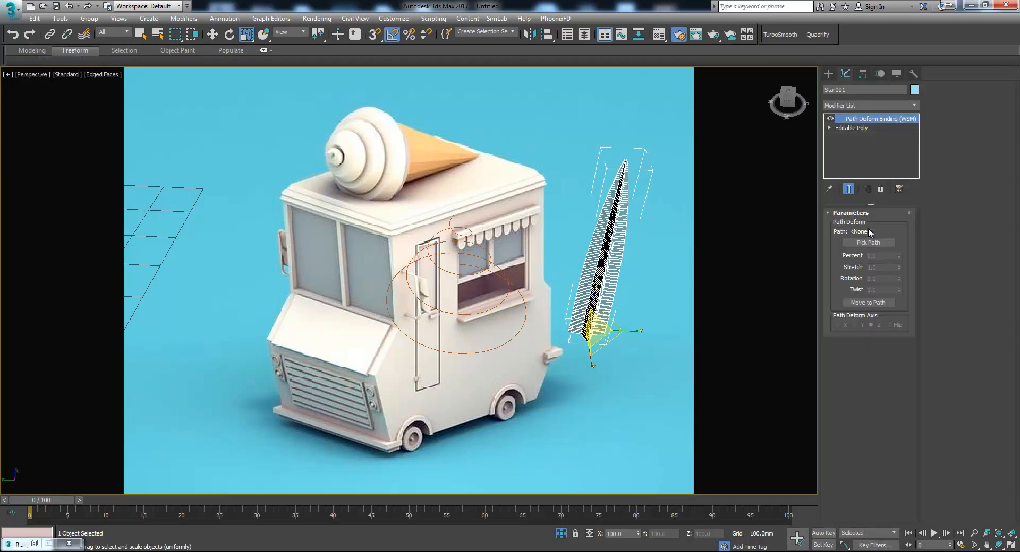
{"action": "left_click", "coordinate": [868, 242]}
{"action": "left_click", "coordinate": [516, 292]}
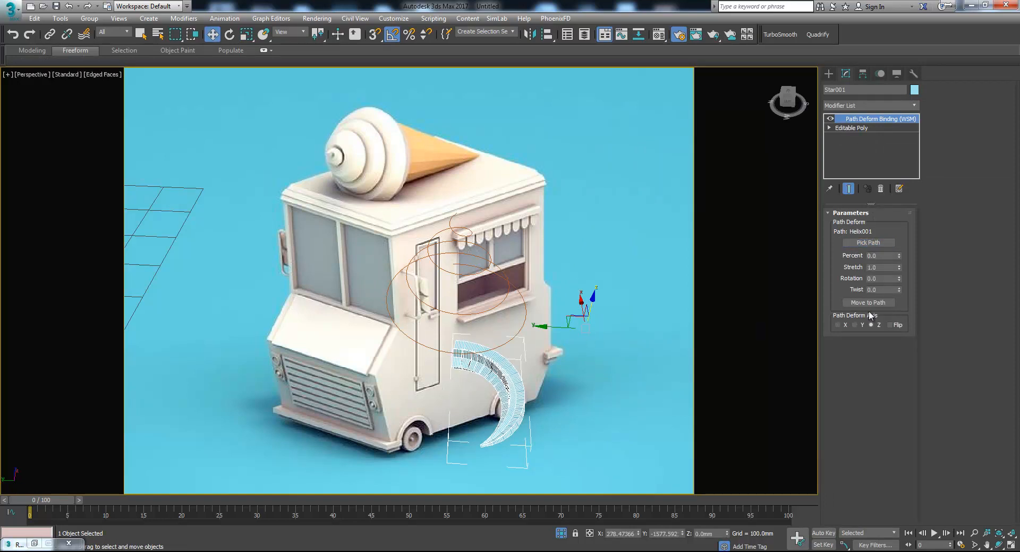
{"action": "left_click", "coordinate": [875, 301]}
{"action": "middle_click_drag", "start_coordinate": [569, 320], "coordinate": [595, 305], "text": "alt"}
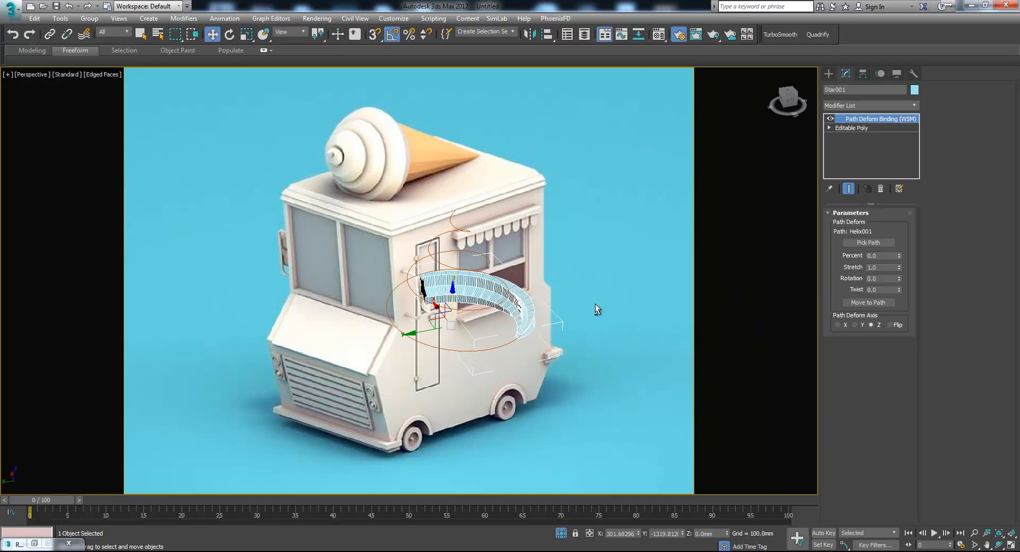
Change the deformed star column's object color to light red.
{"action": "left_click", "coordinate": [917, 90]}
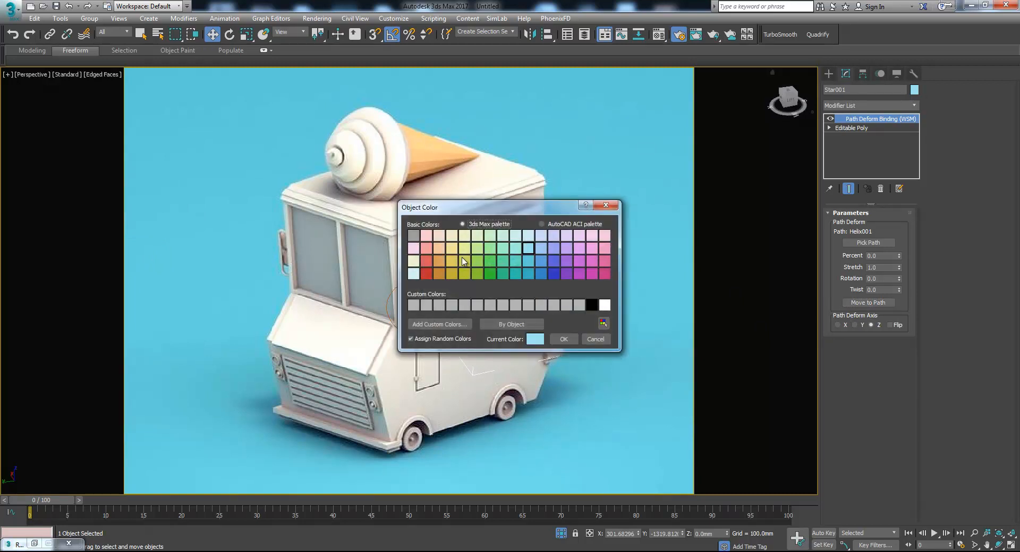
{"action": "left_click", "coordinate": [426, 260]}
{"action": "left_click", "coordinate": [563, 338]}
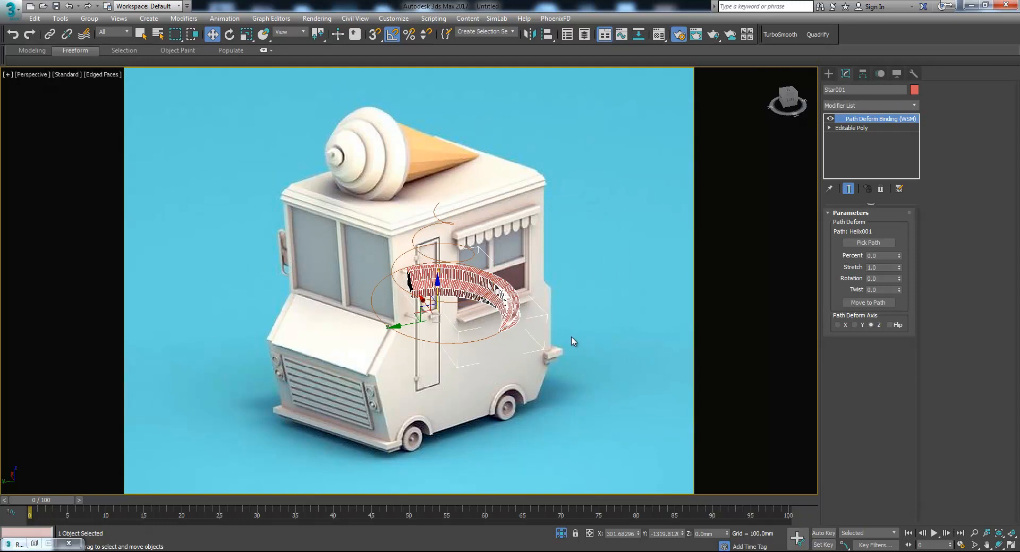
Scale up the star column and set its path deform Stretch to about 3.008 so it winds along the helix.
{"action": "middle_click_drag", "start_coordinate": [573, 339], "coordinate": [624, 360], "text": "alt"}
{"action": "left_click_drag", "start_coordinate": [900, 269], "coordinate": [953, 36]}
{"action": "middle_click_drag", "start_coordinate": [637, 289], "coordinate": [482, 330], "text": "alt"}
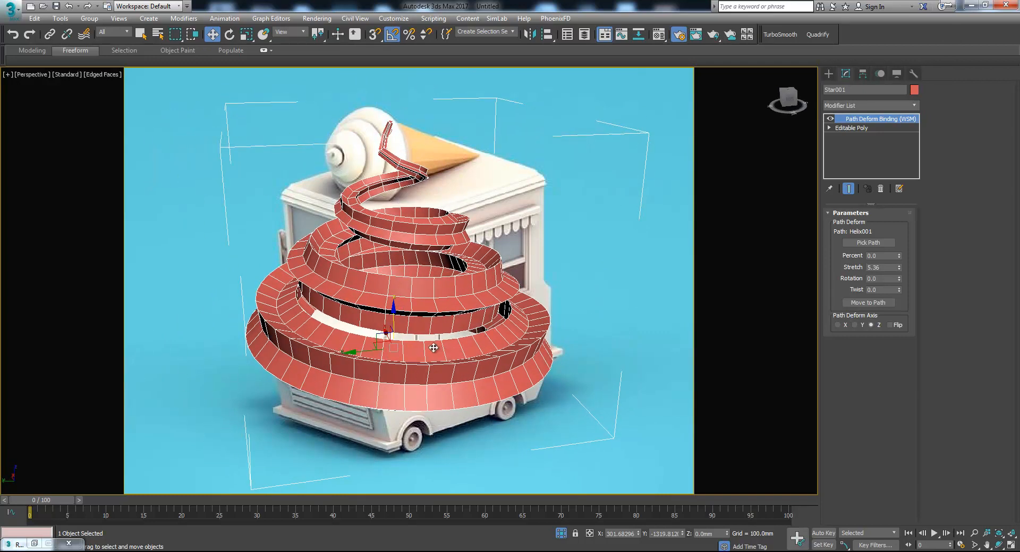
{"action": "key", "text": "r"}
{"action": "left_click_drag", "start_coordinate": [405, 334], "coordinate": [403, 310]}
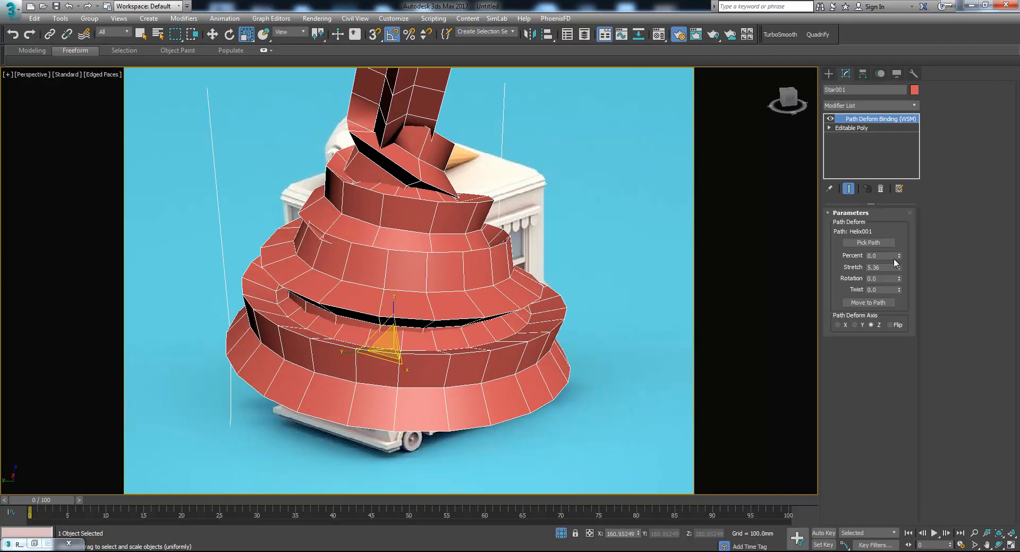
{"action": "left_click_drag", "start_coordinate": [899, 268], "coordinate": [908, 287]}
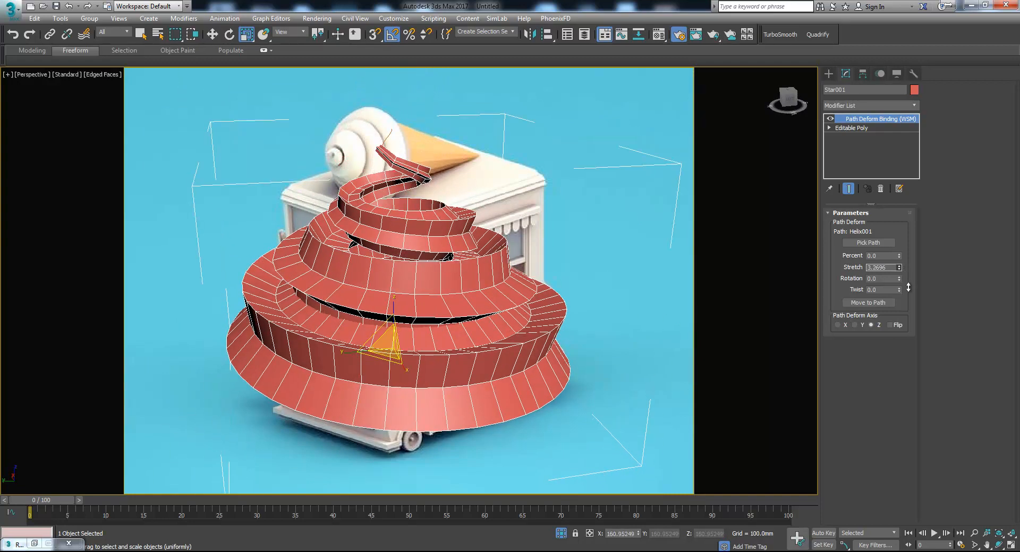
{"action": "left_click_drag", "start_coordinate": [394, 344], "coordinate": [391, 337]}
{"action": "left_click_drag", "start_coordinate": [899, 267], "coordinate": [901, 271]}
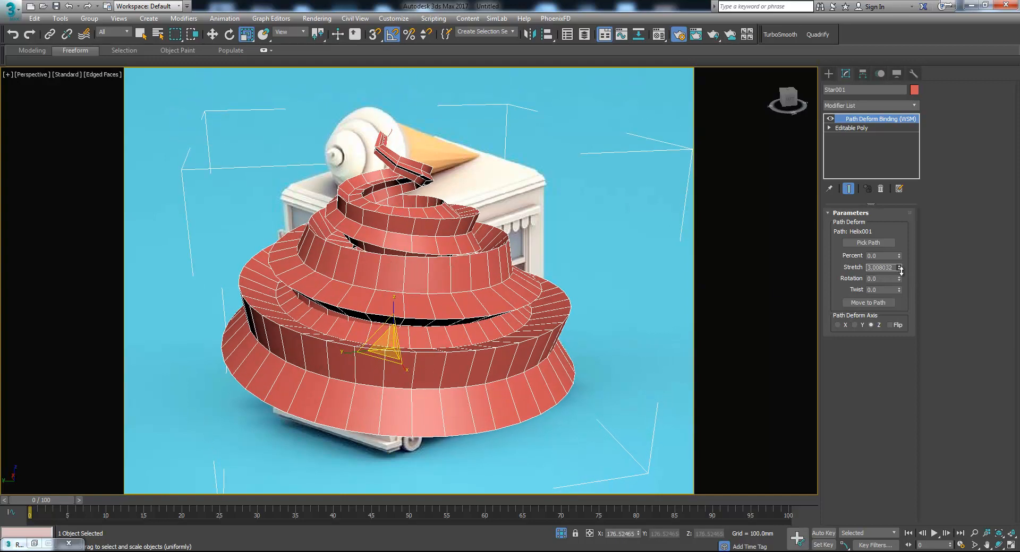
{"action": "mouse_move", "coordinate": [557, 255]}
{"action": "middle_mouse_down", "text": "alt"}
{"action": "mouse_move", "coordinate": [557, 271]}
{"action": "mouse_move", "coordinate": [569, 238]}
{"action": "mouse_move", "coordinate": [555, 230]}
{"action": "mouse_move", "coordinate": [546, 234]}
{"action": "mouse_move", "coordinate": [601, 234]}
{"action": "mouse_move", "coordinate": [542, 262]}
{"action": "middle_mouse_up", "text": "alt"}
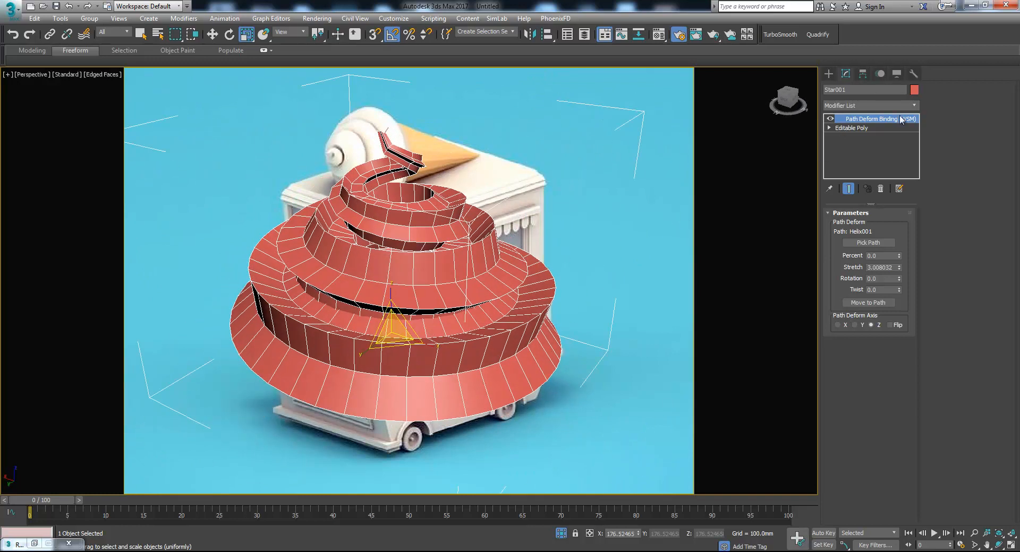
Apply a Push modifier to the star column beneath the path deform, thickening the coils until the gaps between them close.
{"action": "left_click", "coordinate": [916, 103]}
{"action": "left_click_drag", "start_coordinate": [915, 131], "coordinate": [927, 374]}
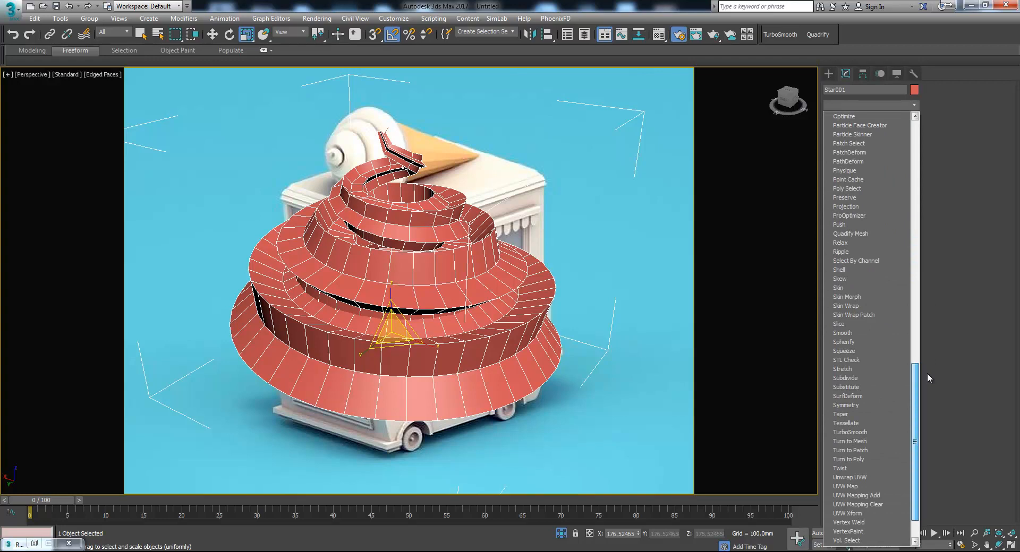
{"action": "left_click", "coordinate": [858, 226]}
{"action": "left_click_drag", "start_coordinate": [903, 230], "coordinate": [910, 179]}
{"action": "middle_click_drag", "start_coordinate": [536, 237], "coordinate": [667, 257], "text": "alt"}
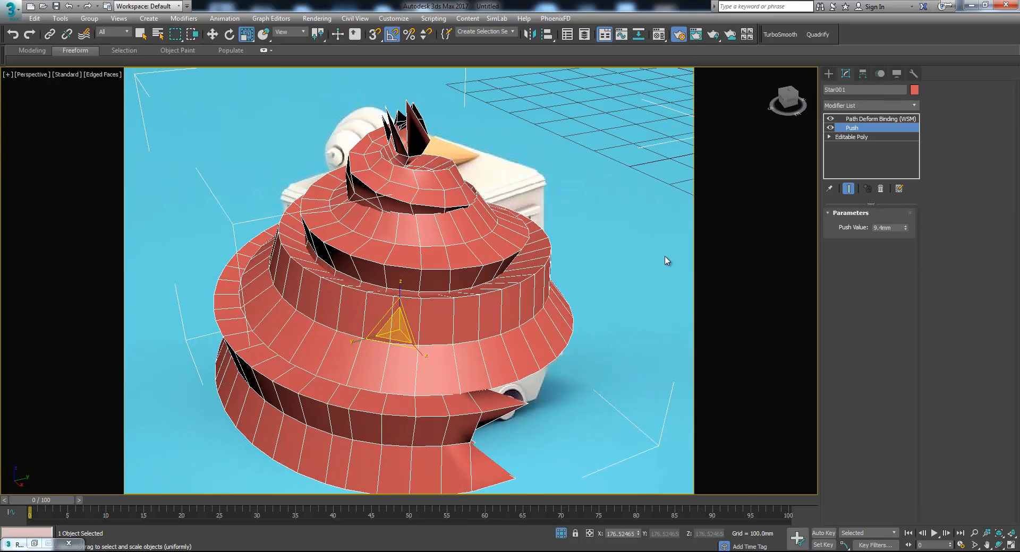
{"action": "scroll", "coordinate": [700, 251], "scroll_direction": "down", "scroll_amount": 6}
{"action": "middle_click_drag", "start_coordinate": [585, 262], "coordinate": [692, 259], "text": "alt"}
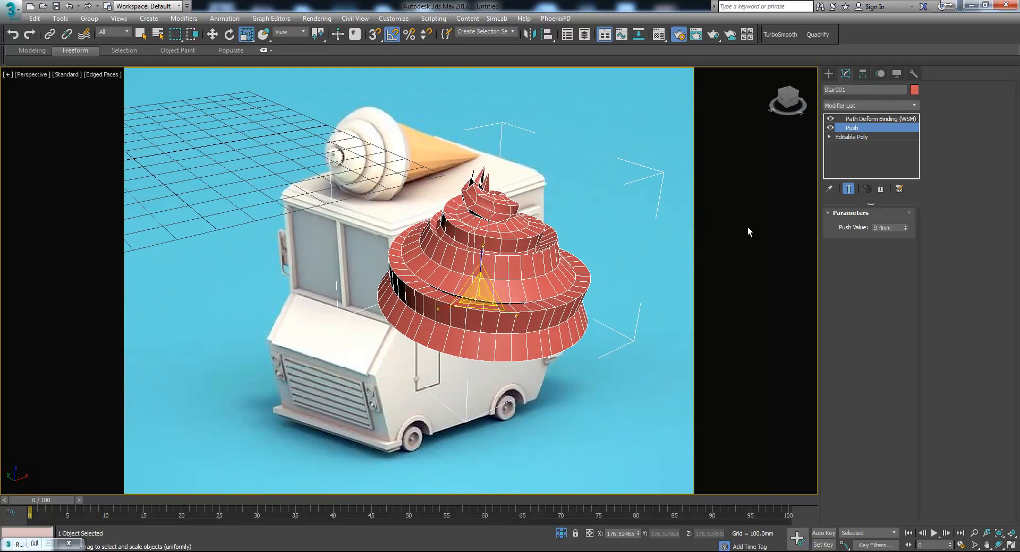
Set the swirl's path deform Rotation to 80 and apply a TurboSmooth modifier above the Push.
{"action": "left_click", "coordinate": [866, 120]}
{"action": "left_click_drag", "start_coordinate": [897, 278], "coordinate": [903, 194]}
{"action": "left_click", "coordinate": [779, 34]}
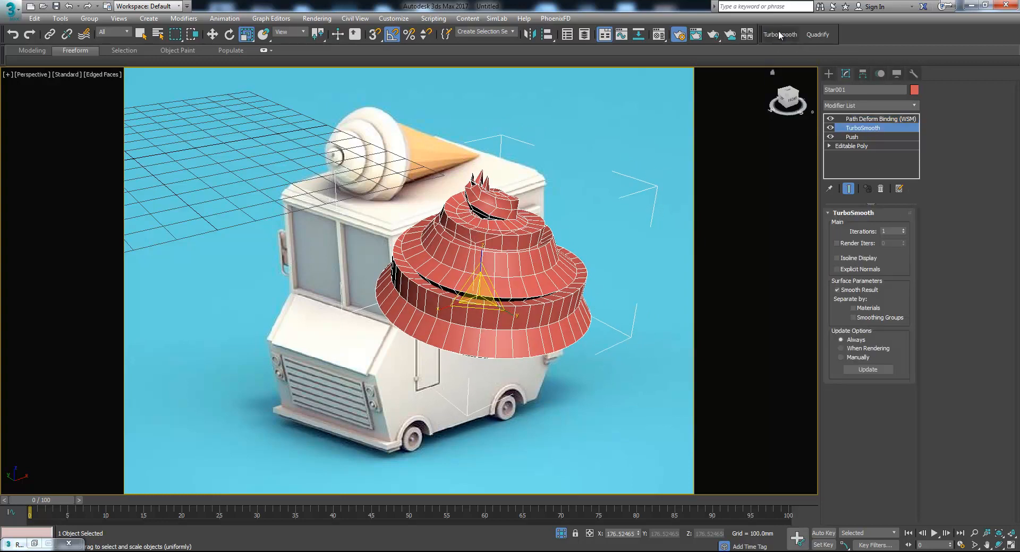
{"action": "left_click", "coordinate": [614, 227]}
{"action": "middle_click_drag", "start_coordinate": [614, 228], "coordinate": [579, 257], "text": "alt"}
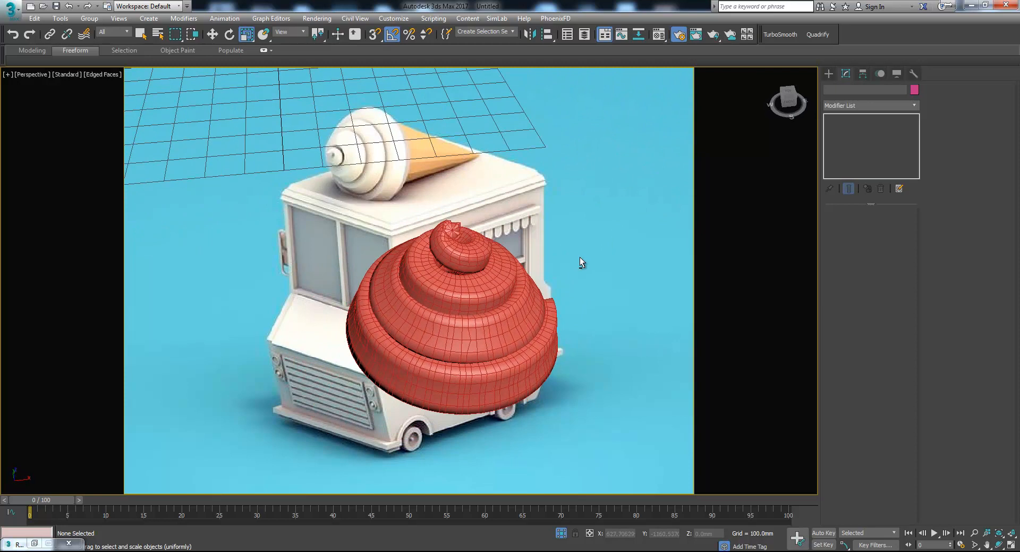
Make the swirl's TurboSmooth separate by smoothing groups and add a second TurboSmooth above it.
{"action": "left_click", "coordinate": [448, 242]}
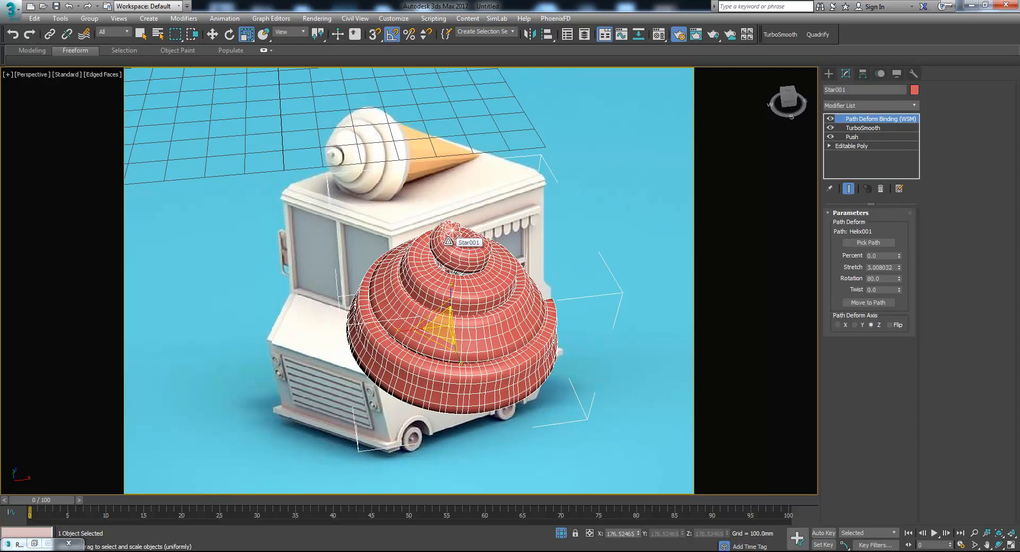
{"action": "left_click", "coordinate": [871, 128]}
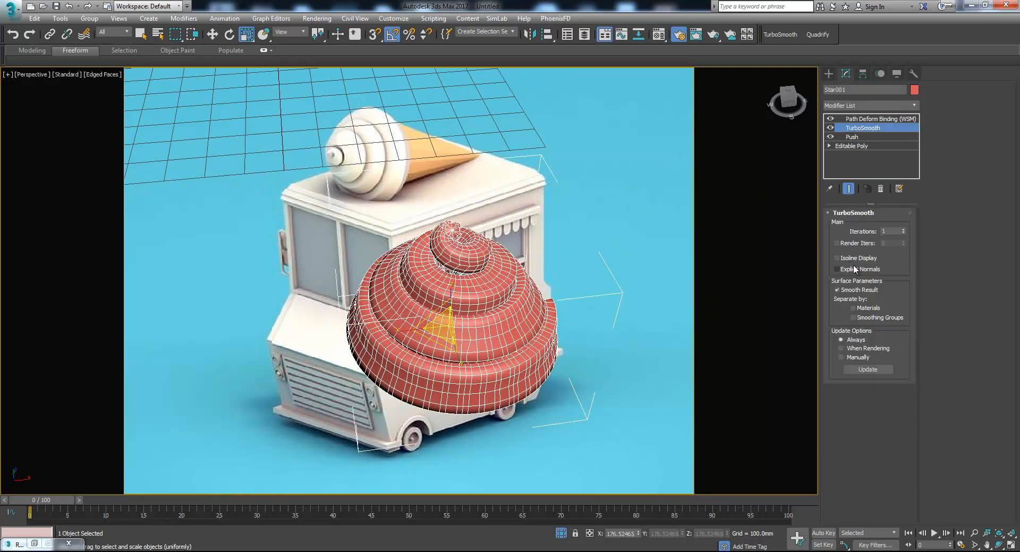
{"action": "left_click", "coordinate": [853, 317]}
{"action": "key", "text": "F4"}
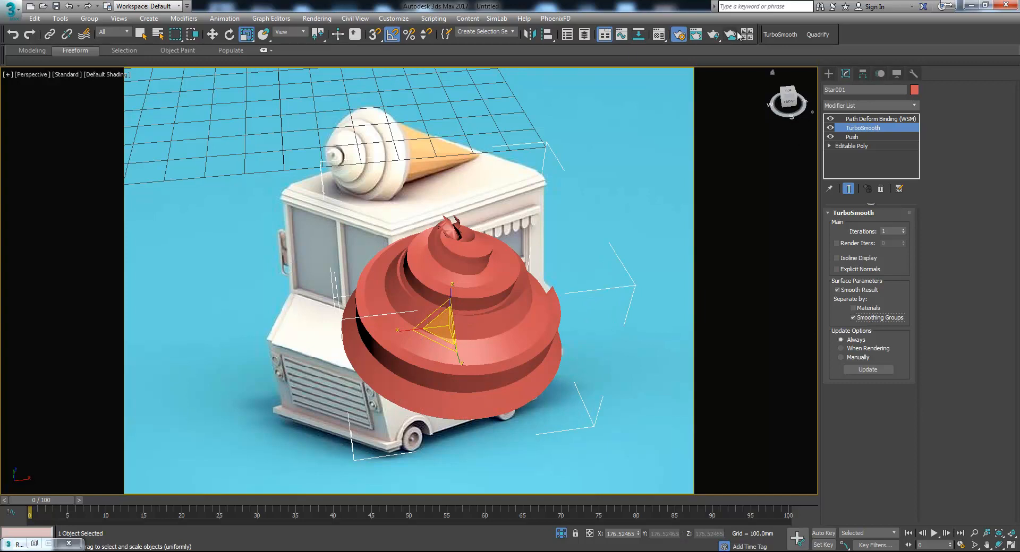
{"action": "left_click", "coordinate": [780, 34]}
{"action": "middle_click_drag", "start_coordinate": [598, 272], "coordinate": [620, 250], "text": "alt"}
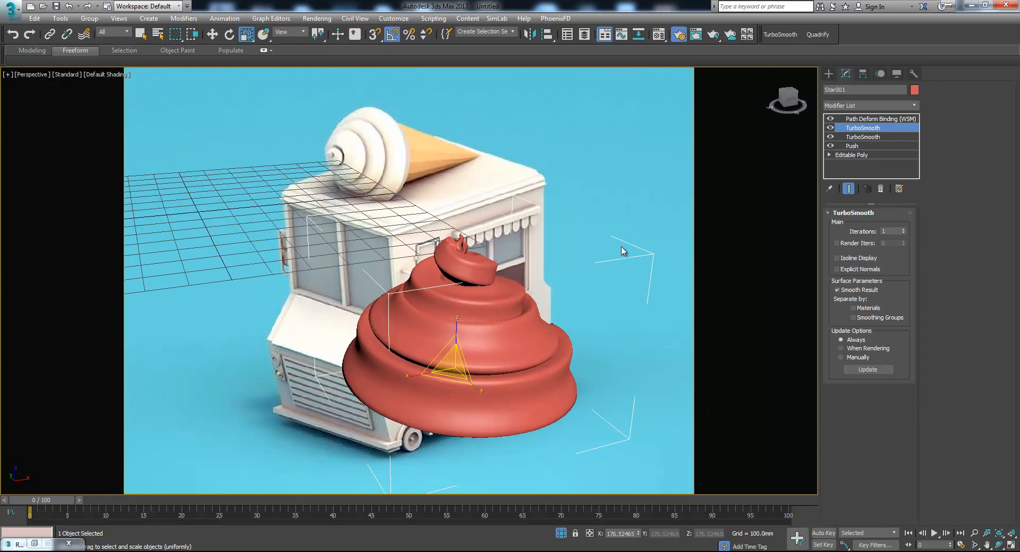
Try a Relax modifier on the swirl beneath the path deform, reduce its Relax Value to 0, and delete it.
{"action": "left_click", "coordinate": [915, 105]}
{"action": "scroll", "coordinate": [871, 318], "scroll_direction": "down", "scroll_amount": 15}
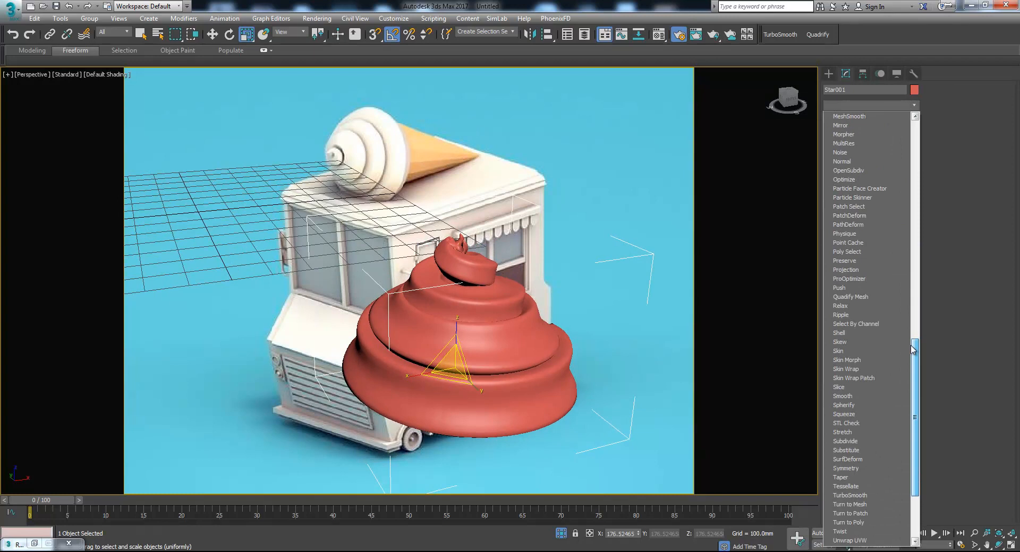
{"action": "left_click", "coordinate": [856, 303]}
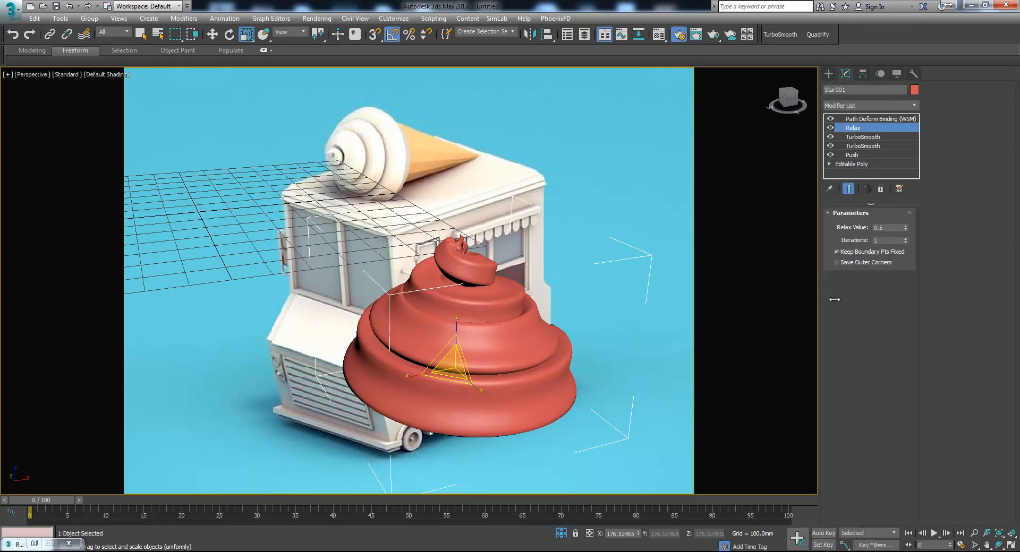
{"action": "left_click_drag", "start_coordinate": [906, 228], "coordinate": [910, 238]}
{"action": "right_click", "coordinate": [905, 229]}
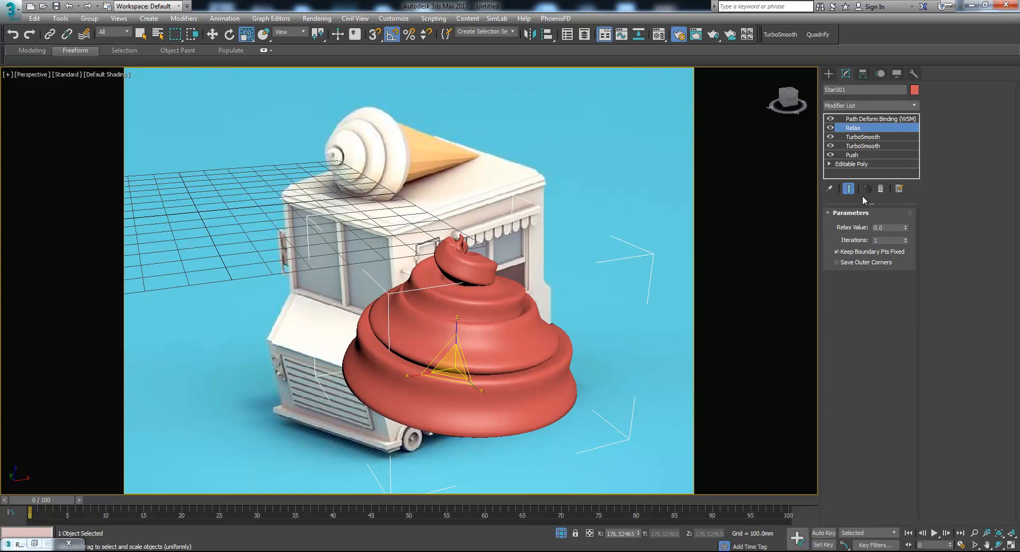
{"action": "left_click", "coordinate": [881, 189]}
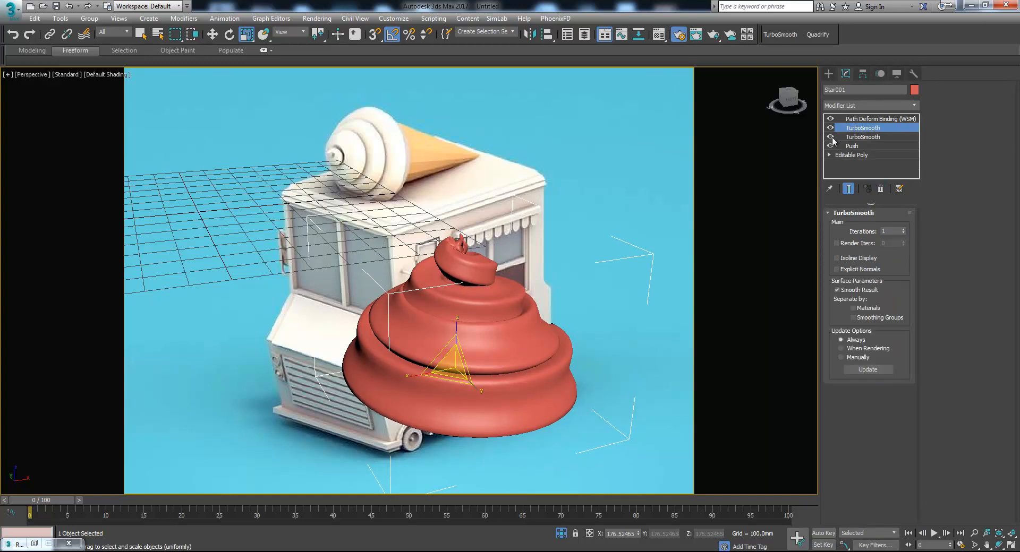
{"action": "left_click", "coordinate": [884, 124]}
{"action": "middle_click_drag", "start_coordinate": [618, 276], "coordinate": [538, 259], "text": "alt"}
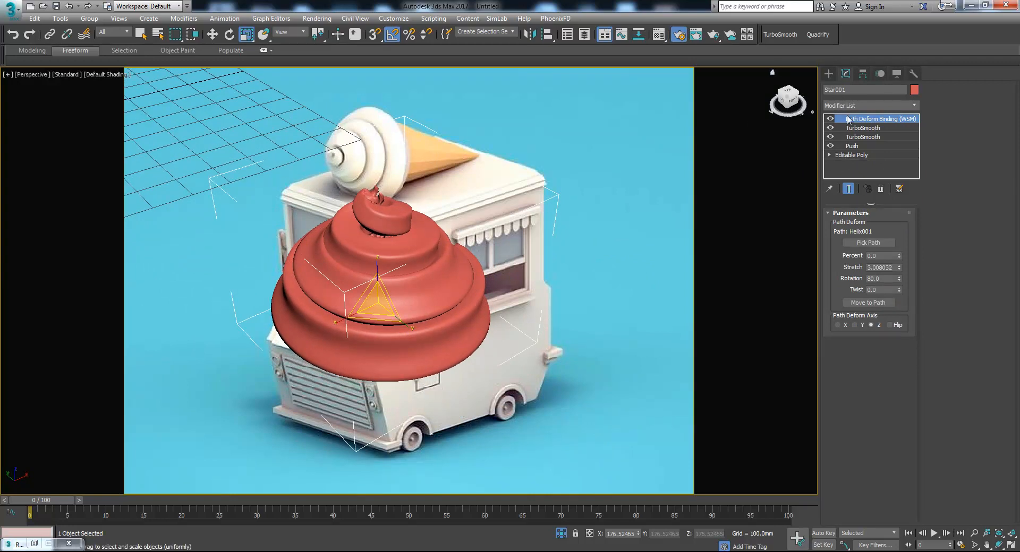
{"action": "left_click_drag", "start_coordinate": [899, 266], "coordinate": [901, 268]}
{"action": "left_click", "coordinate": [883, 105]}
{"action": "left_click", "coordinate": [889, 104]}
Create a Mesher compound object beside the truck and pick the red swirl as its source object.
{"action": "left_click", "coordinate": [828, 74]}
{"action": "left_click", "coordinate": [829, 89]}
{"action": "left_click", "coordinate": [868, 104]}
{"action": "left_click", "coordinate": [865, 125]}
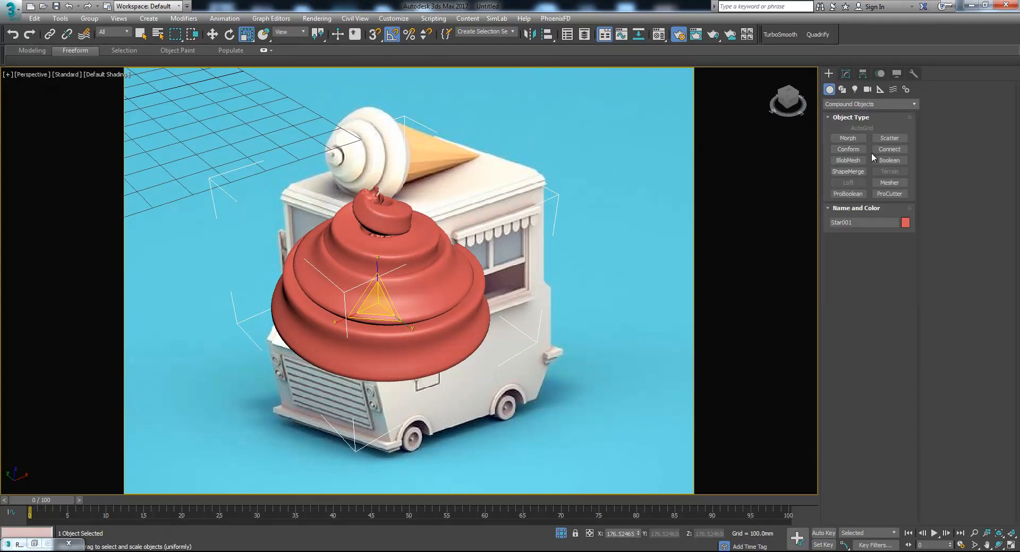
{"action": "left_click", "coordinate": [889, 183]}
{"action": "left_click_drag", "start_coordinate": [626, 326], "coordinate": [700, 262]}
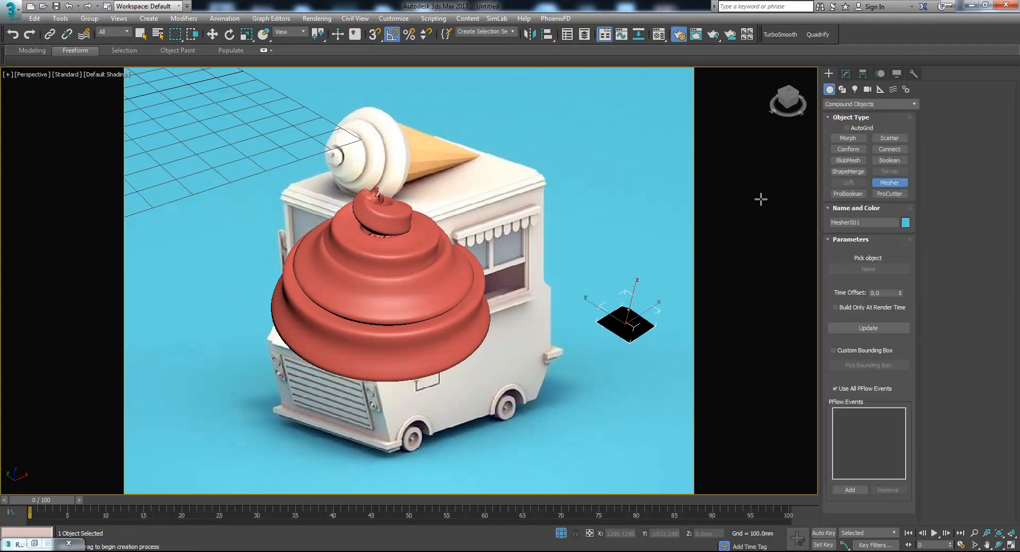
{"action": "left_click", "coordinate": [846, 76]}
{"action": "left_click", "coordinate": [866, 243]}
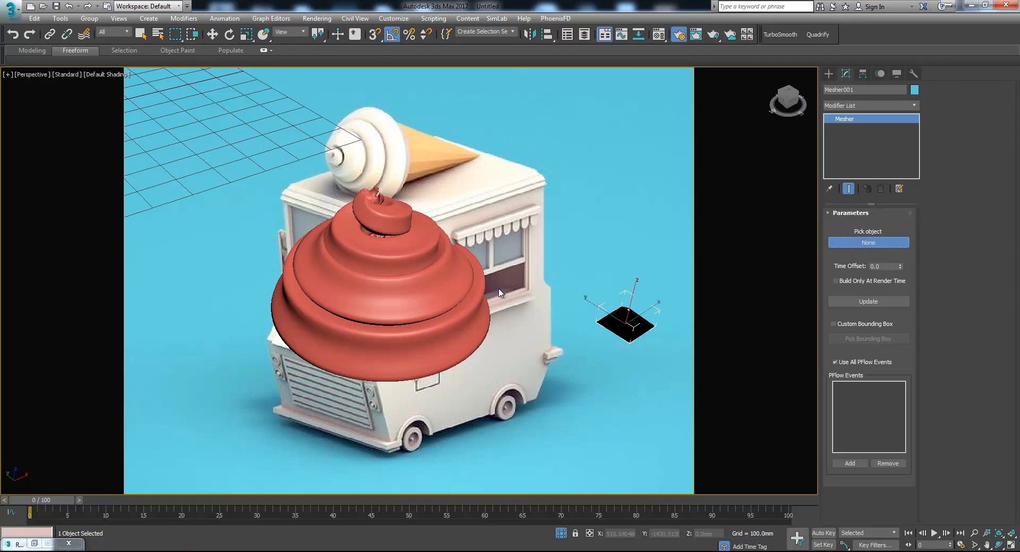
{"action": "left_click", "coordinate": [441, 292]}
Center the blue meshed swirl on its pivot, affecting only the object.
{"action": "middle_click_drag", "start_coordinate": [575, 290], "coordinate": [426, 294]}
{"action": "scroll", "coordinate": [427, 294], "scroll_direction": "down", "scroll_amount": 5}
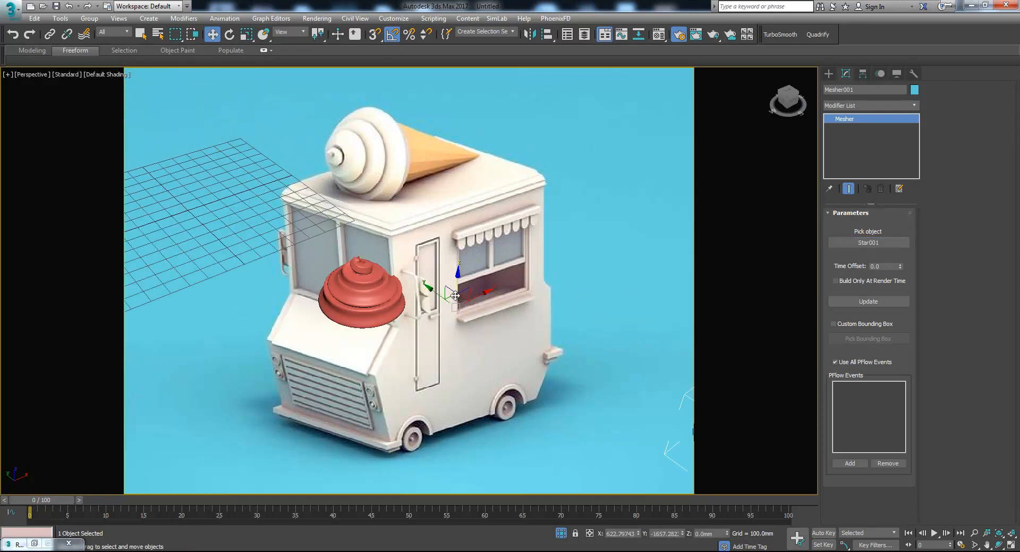
{"action": "middle_click_drag", "start_coordinate": [514, 290], "coordinate": [530, 246]}
{"action": "left_click", "coordinate": [862, 75]}
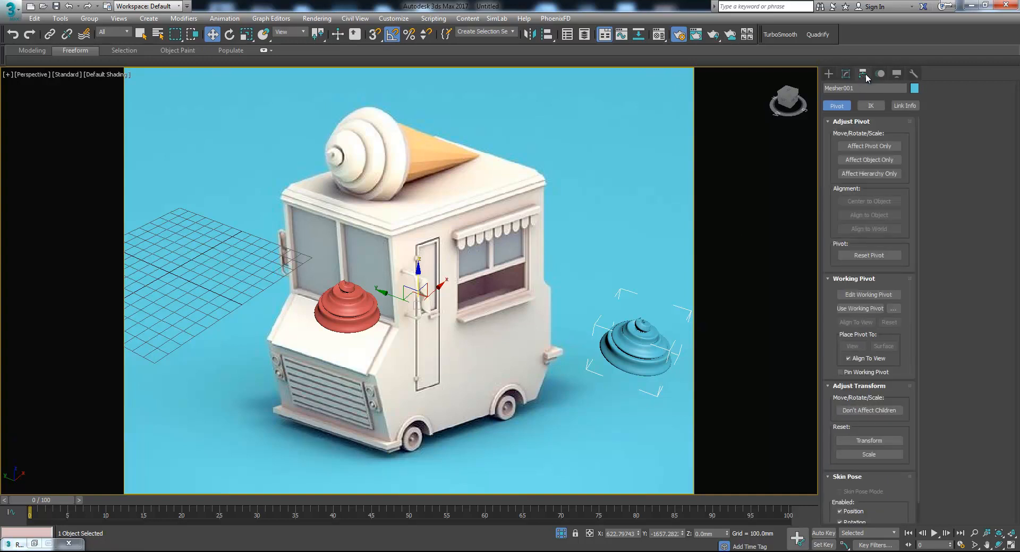
{"action": "left_click", "coordinate": [867, 161]}
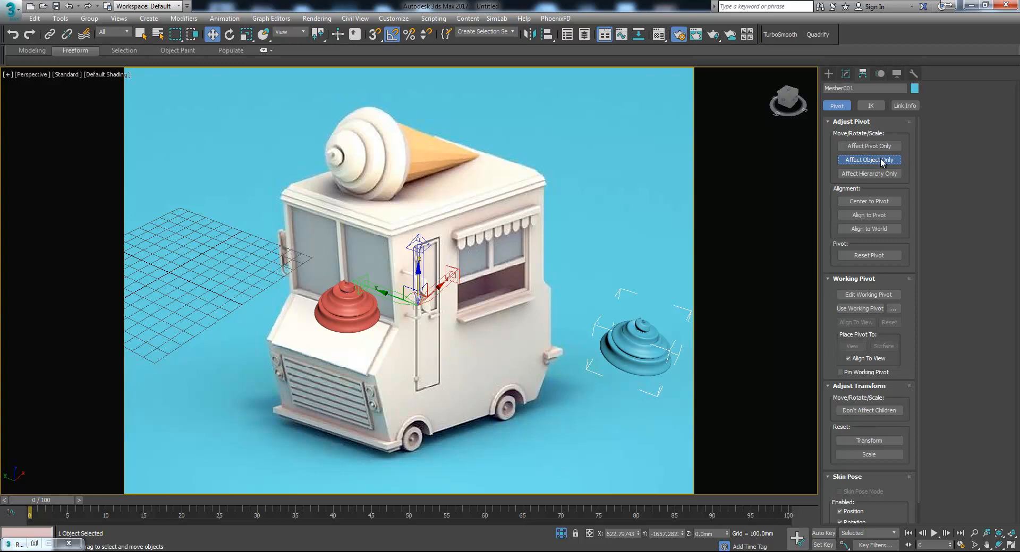
{"action": "left_click", "coordinate": [887, 202]}
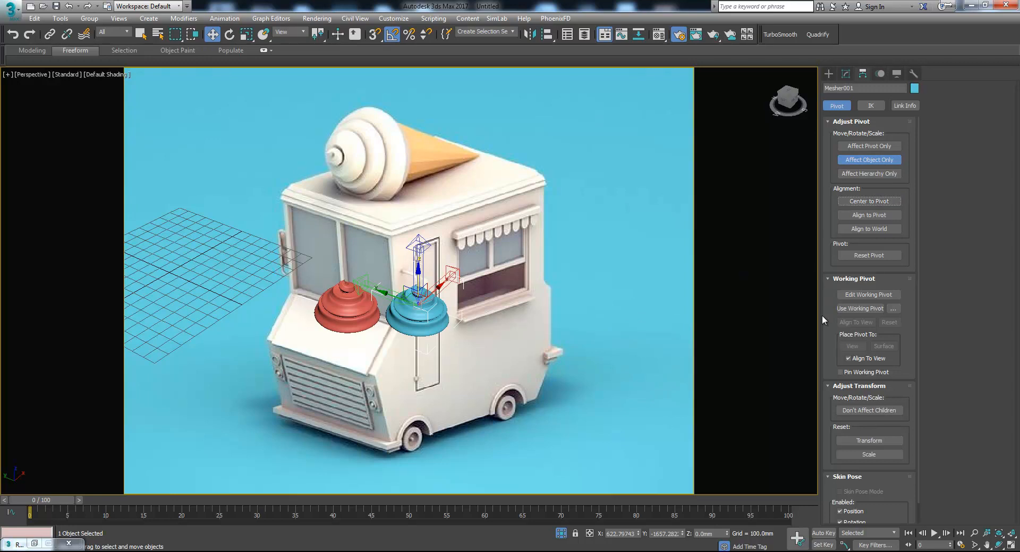
{"action": "middle_click_drag", "start_coordinate": [368, 319], "coordinate": [569, 330]}
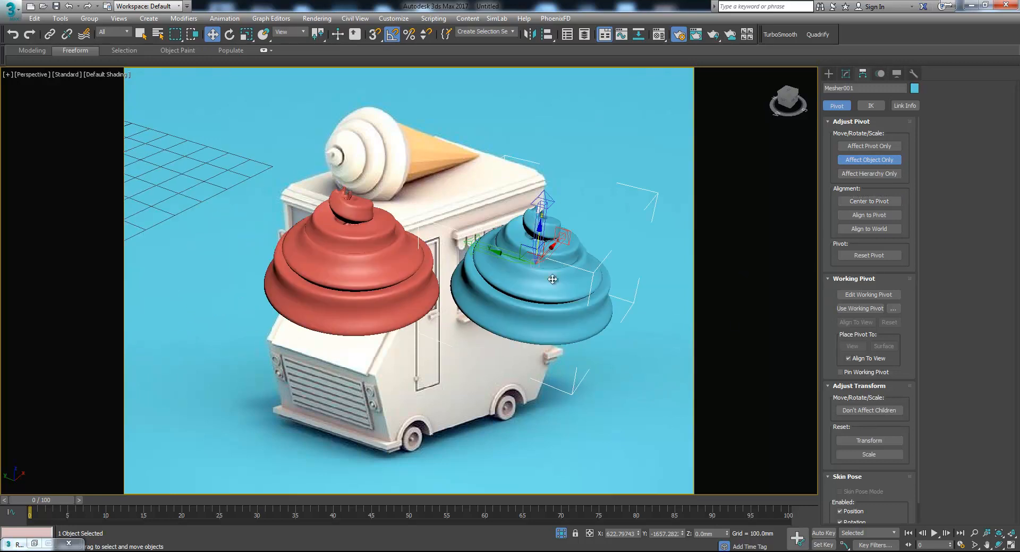
{"action": "scroll", "coordinate": [541, 260], "scroll_direction": "up", "scroll_amount": 2}
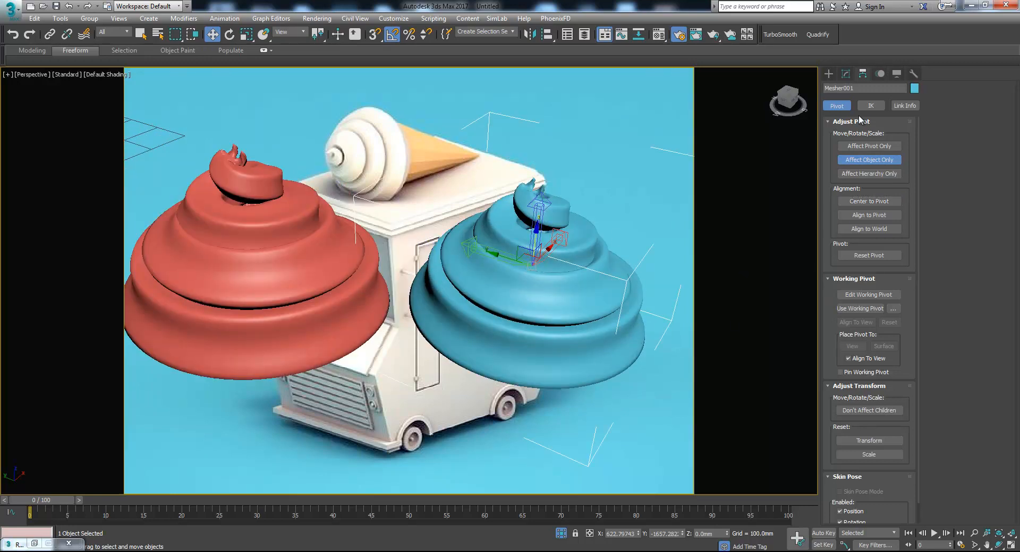
{"action": "left_click", "coordinate": [856, 161]}
{"action": "left_click", "coordinate": [850, 74]}
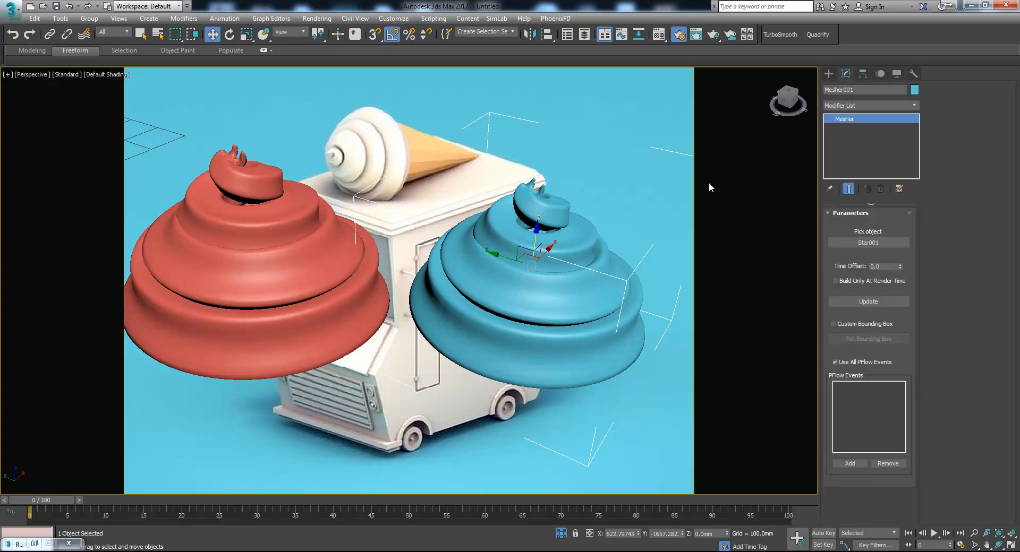
Convert the blue meshed swirl to an Editable Poly.
{"action": "key", "text": "F4"}
{"action": "key", "text": "F4"}
{"action": "right_click", "coordinate": [451, 244]}
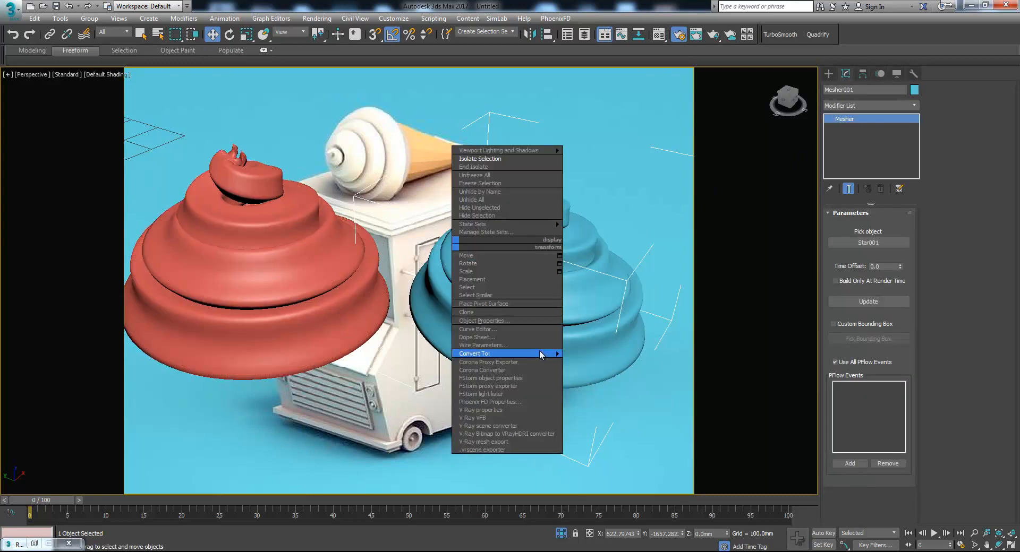
{"action": "mouse_move", "coordinate": [531, 354]}
{"action": "left_click", "coordinate": [590, 361]}
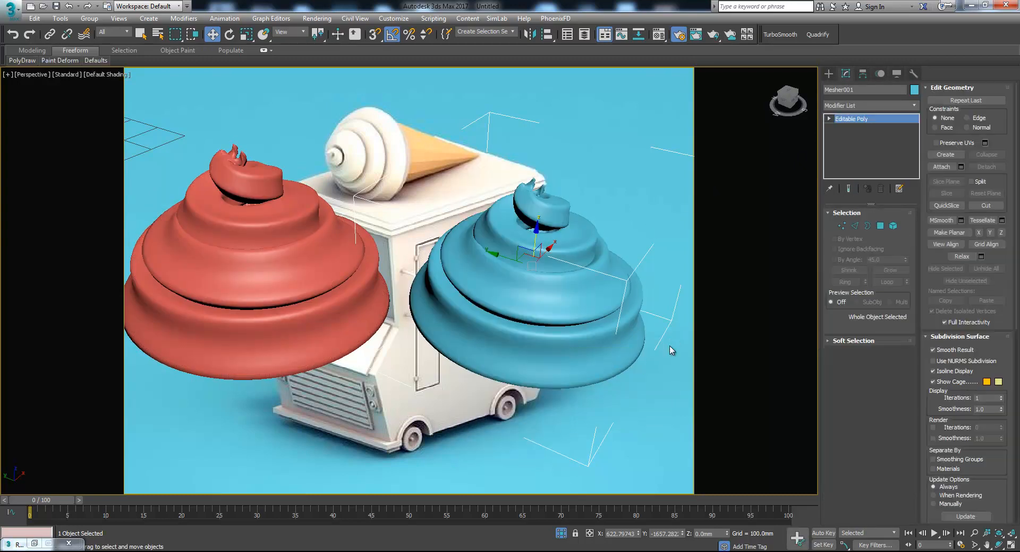
Apply a Relax modifier to the blue swirl with a Relax Value of 1.0 and 3 iterations.
{"action": "left_click", "coordinate": [829, 73]}
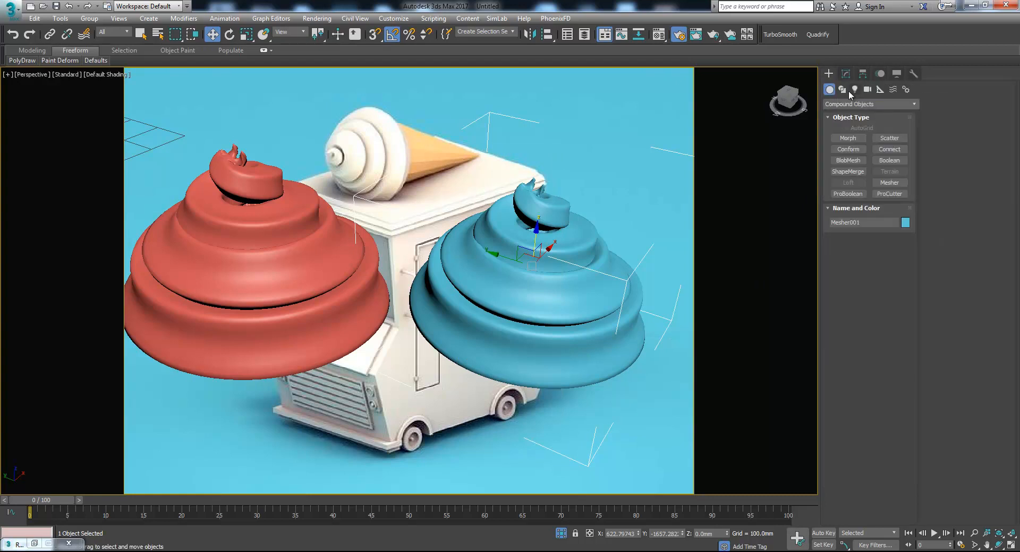
{"action": "left_click", "coordinate": [845, 74]}
{"action": "left_click", "coordinate": [915, 105]}
{"action": "scroll", "coordinate": [855, 345], "scroll_direction": "down", "scroll_amount": 15}
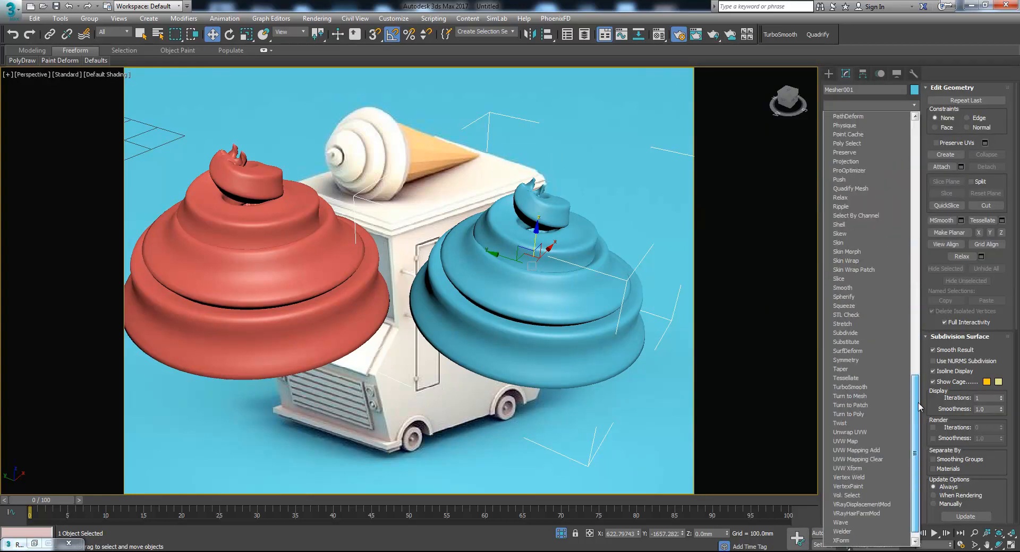
{"action": "left_click", "coordinate": [850, 197]}
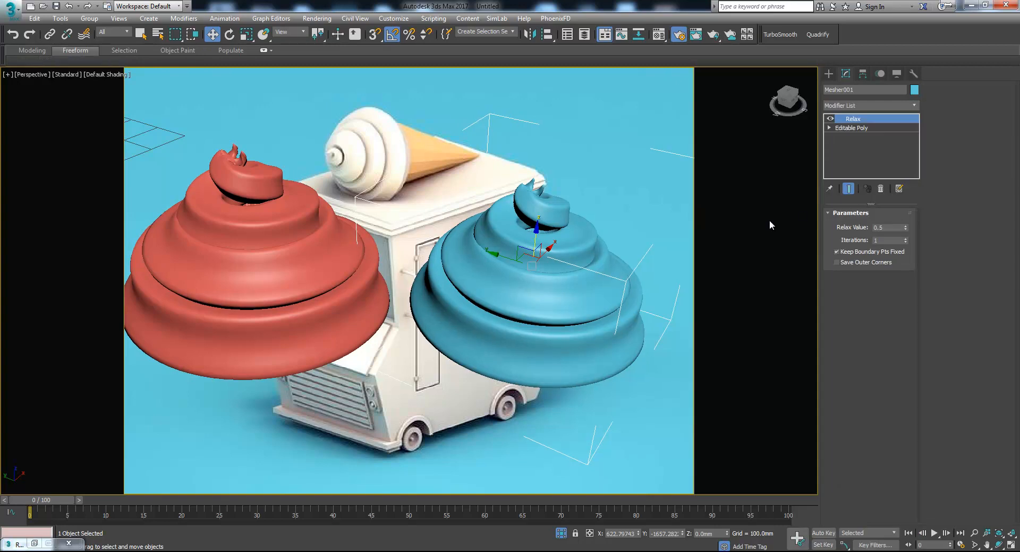
{"action": "left_click_drag", "start_coordinate": [907, 228], "coordinate": [900, 140]}
{"action": "middle_click_drag", "start_coordinate": [534, 242], "coordinate": [709, 280], "text": "alt"}
{"action": "left_click_drag", "start_coordinate": [905, 242], "coordinate": [911, 239]}
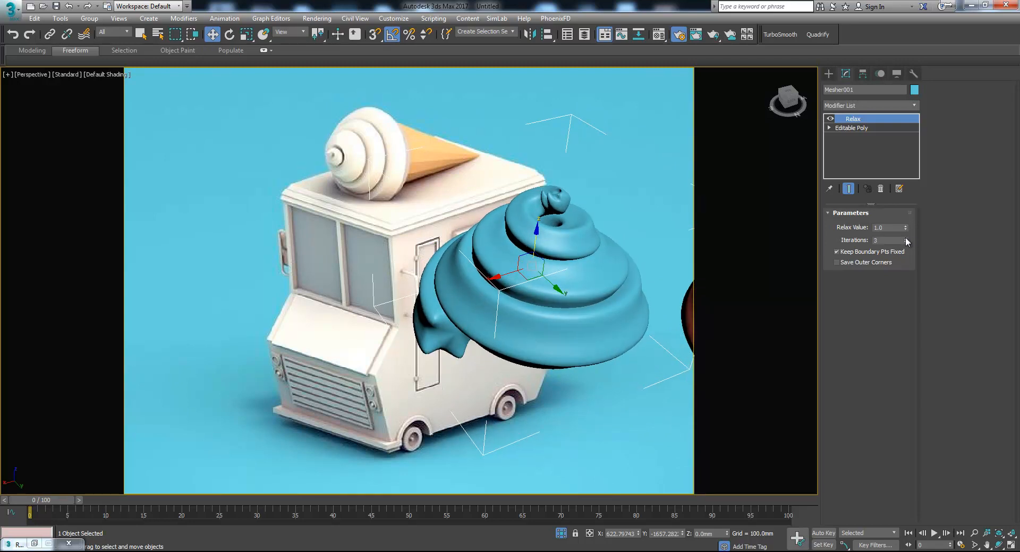
Try Relax settings of 0.68 and 20 iterations on the blue swirl and remove the Relax modifier.
{"action": "middle_click_drag", "start_coordinate": [619, 293], "coordinate": [607, 303]}
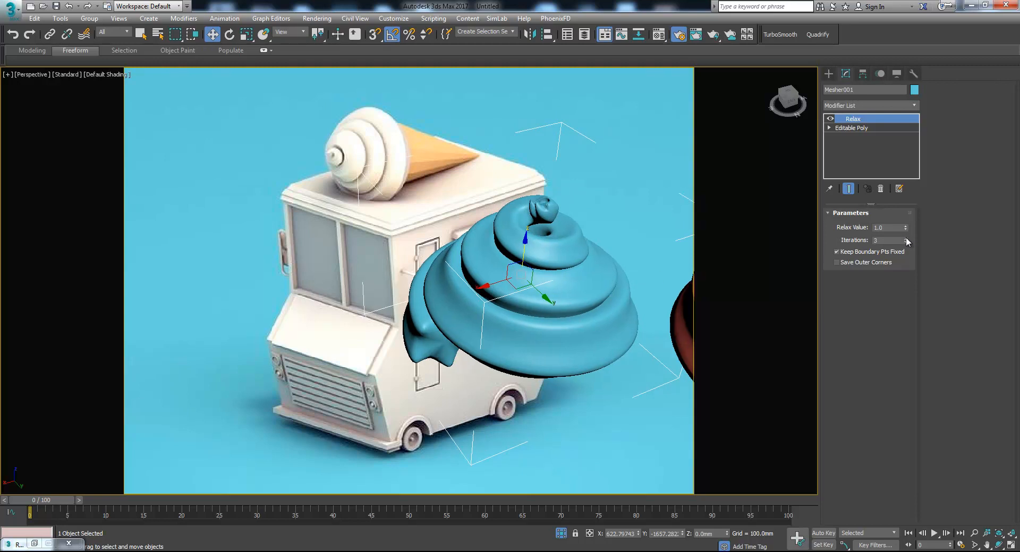
{"action": "left_click_drag", "start_coordinate": [905, 238], "coordinate": [917, 259]}
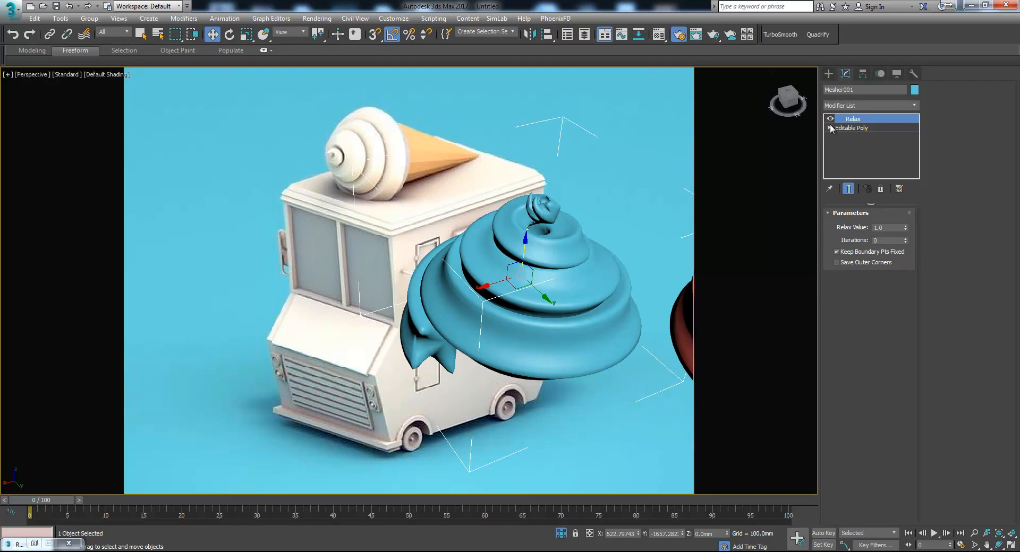
{"action": "mouse_move", "coordinate": [906, 238]}
{"action": "left_mouse_down"}
{"action": "mouse_move", "coordinate": [907, 227]}
{"action": "mouse_move", "coordinate": [908, 242]}
{"action": "left_mouse_up"}
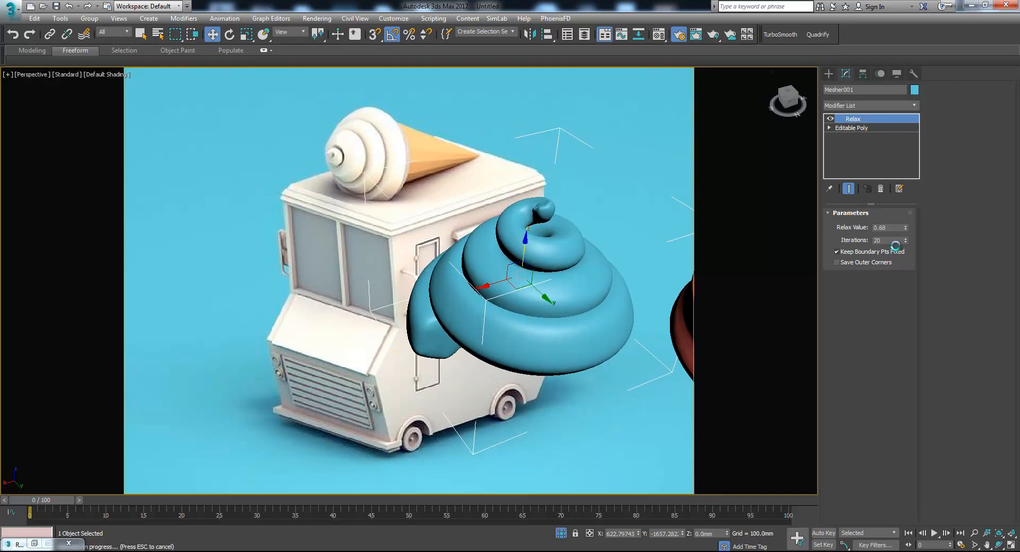
{"action": "left_click", "coordinate": [881, 188]}
{"action": "middle_click_drag", "start_coordinate": [565, 284], "coordinate": [541, 285]}
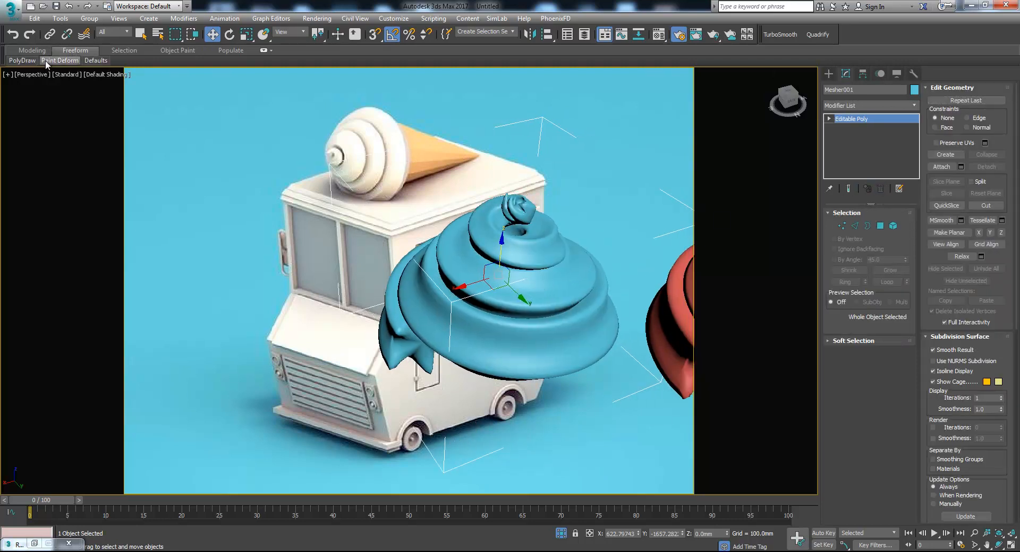
Smooth the jagged tip of the blue swirl with the Relax/Soften brush at size 20 and strength 1.
{"action": "mouse_move", "coordinate": [59, 64]}
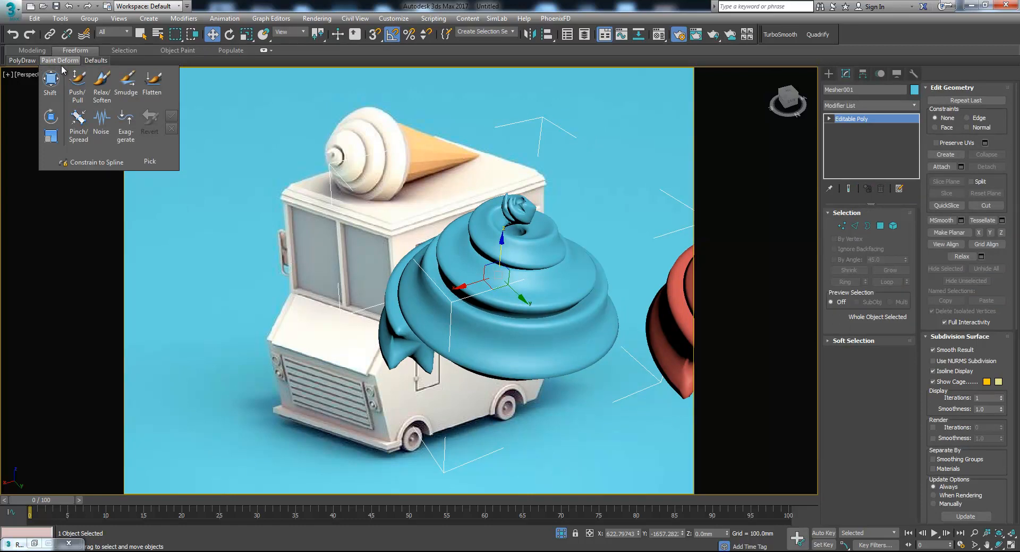
{"action": "left_click", "coordinate": [100, 88]}
{"action": "mouse_move", "coordinate": [515, 203]}
{"action": "middle_mouse_down", "text": "alt"}
{"action": "mouse_move", "coordinate": [524, 188]}
{"action": "mouse_move", "coordinate": [478, 254]}
{"action": "mouse_move", "coordinate": [446, 234]}
{"action": "middle_mouse_up", "text": "alt"}
{"action": "scroll", "coordinate": [452, 236], "scroll_direction": "up", "scroll_amount": 4}
{"action": "left_click_drag", "start_coordinate": [502, 313], "coordinate": [534, 290]}
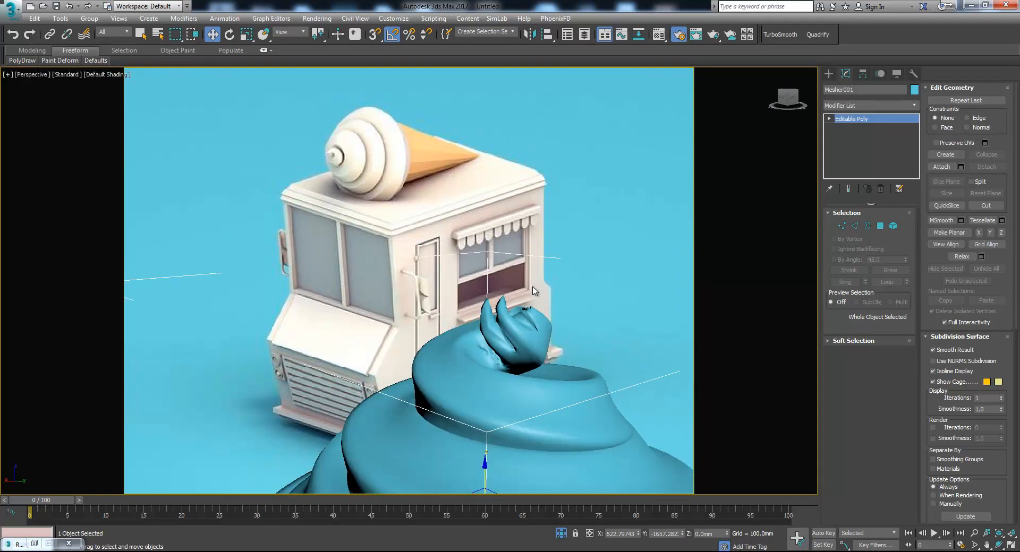
{"action": "mouse_move", "coordinate": [68, 63]}
{"action": "left_click", "coordinate": [104, 86]}
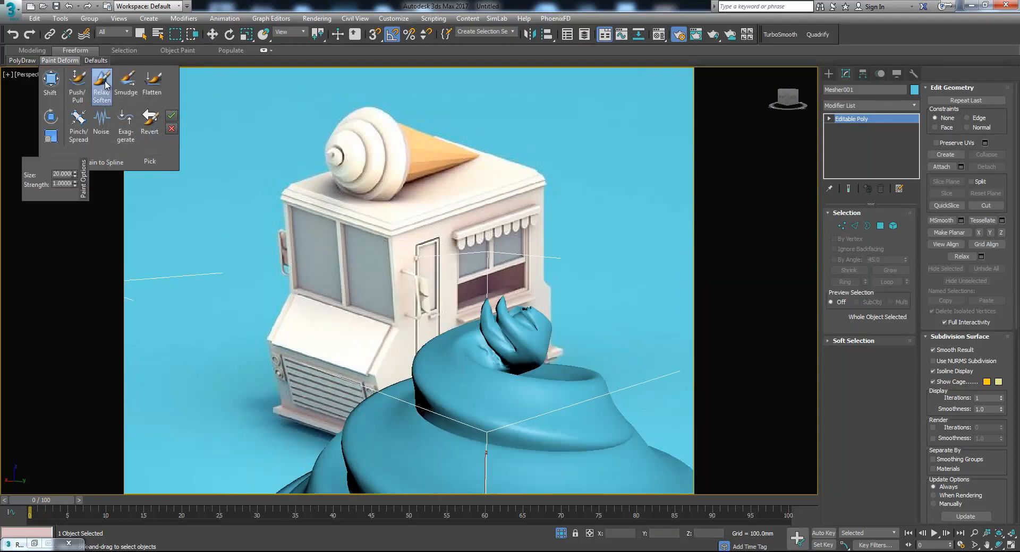
{"action": "left_click_drag", "start_coordinate": [502, 322], "coordinate": [520, 323]}
{"action": "scroll", "coordinate": [520, 321], "scroll_direction": "down", "scroll_amount": 4}
{"action": "middle_click_drag", "start_coordinate": [519, 320], "coordinate": [651, 280], "text": "alt"}
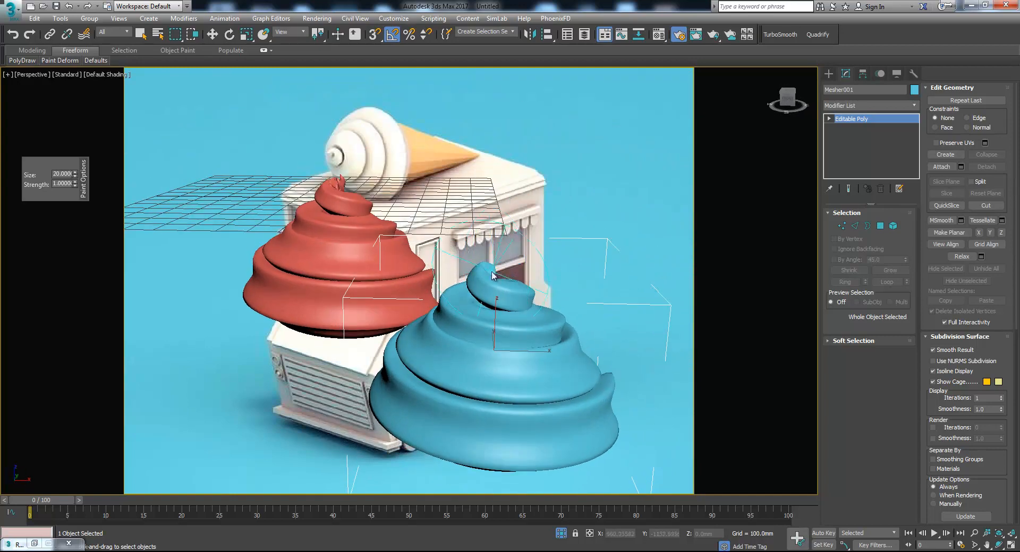
Reshape the loose lower end of the blue swirl using the Shift brush with Full Strength 20 and Falloff 200.
{"action": "left_click", "coordinate": [59, 63]}
{"action": "left_click", "coordinate": [51, 82]}
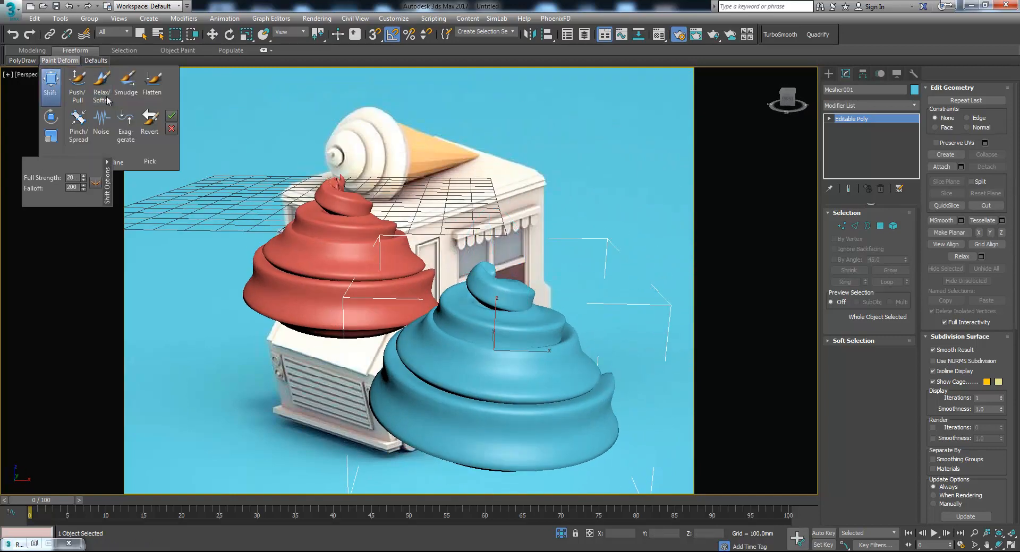
{"action": "mouse_move", "coordinate": [491, 278]}
{"action": "middle_mouse_down", "text": "alt"}
{"action": "mouse_move", "coordinate": [539, 239]}
{"action": "mouse_move", "coordinate": [493, 287]}
{"action": "mouse_move", "coordinate": [462, 249]}
{"action": "mouse_move", "coordinate": [412, 146]}
{"action": "mouse_move", "coordinate": [425, 137]}
{"action": "middle_mouse_up", "text": "alt"}
{"action": "left_click_drag", "start_coordinate": [337, 223], "coordinate": [354, 208]}
{"action": "mouse_move", "coordinate": [354, 208]}
{"action": "middle_mouse_down", "text": "alt"}
{"action": "mouse_move", "coordinate": [244, 221]}
{"action": "mouse_move", "coordinate": [272, 239]}
{"action": "mouse_move", "coordinate": [192, 298]}
{"action": "middle_mouse_up", "text": "alt"}
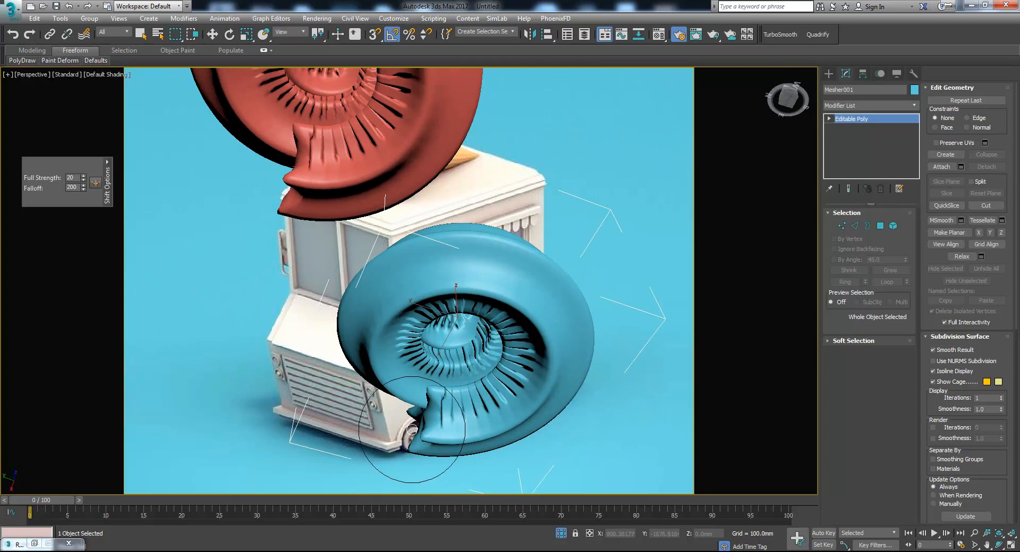
{"action": "mouse_move", "coordinate": [431, 446]}
{"action": "left_mouse_down"}
{"action": "mouse_move", "coordinate": [396, 422]}
{"action": "mouse_move", "coordinate": [387, 433]}
{"action": "mouse_move", "coordinate": [385, 411]}
{"action": "left_mouse_up"}
{"action": "mouse_move", "coordinate": [380, 418]}
{"action": "middle_mouse_down", "text": "alt"}
{"action": "mouse_move", "coordinate": [414, 441]}
{"action": "mouse_move", "coordinate": [553, 444]}
{"action": "middle_mouse_up", "text": "alt"}
{"action": "left_click_drag", "start_coordinate": [495, 395], "coordinate": [466, 397]}
{"action": "mouse_move", "coordinate": [452, 391]}
{"action": "middle_mouse_down", "text": "alt"}
{"action": "mouse_move", "coordinate": [278, 216]}
{"action": "mouse_move", "coordinate": [282, 201]}
{"action": "middle_mouse_up", "text": "alt"}
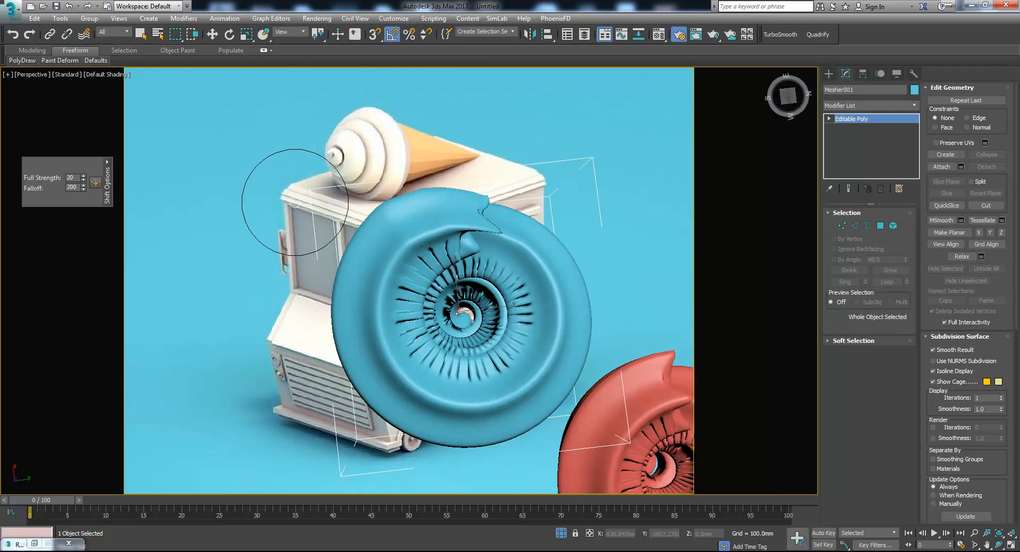
Soften the underside and the reshaped end of the blue swirl with the Relax/Soften brush.
{"action": "mouse_move", "coordinate": [56, 62]}
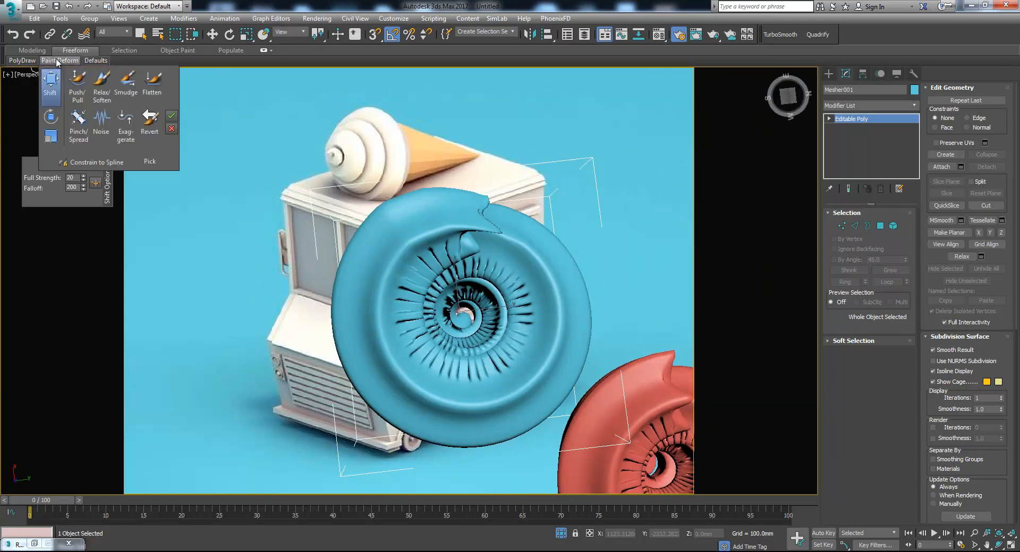
{"action": "left_click", "coordinate": [101, 85]}
{"action": "mouse_move", "coordinate": [489, 295]}
{"action": "left_mouse_down"}
{"action": "mouse_move", "coordinate": [510, 324]}
{"action": "mouse_move", "coordinate": [440, 319]}
{"action": "mouse_move", "coordinate": [416, 297]}
{"action": "mouse_move", "coordinate": [467, 282]}
{"action": "mouse_move", "coordinate": [494, 324]}
{"action": "mouse_move", "coordinate": [499, 367]}
{"action": "mouse_move", "coordinate": [480, 271]}
{"action": "left_mouse_up"}
{"action": "mouse_move", "coordinate": [479, 271]}
{"action": "middle_mouse_down", "text": "alt"}
{"action": "mouse_move", "coordinate": [608, 225]}
{"action": "mouse_move", "coordinate": [587, 337]}
{"action": "mouse_move", "coordinate": [629, 342]}
{"action": "middle_mouse_up", "text": "alt"}
{"action": "mouse_move", "coordinate": [505, 416]}
{"action": "left_mouse_down"}
{"action": "mouse_move", "coordinate": [505, 425]}
{"action": "mouse_move", "coordinate": [474, 421]}
{"action": "left_mouse_up"}
{"action": "mouse_move", "coordinate": [569, 410]}
{"action": "middle_mouse_down", "text": "alt"}
{"action": "mouse_move", "coordinate": [662, 391]}
{"action": "mouse_move", "coordinate": [577, 374]}
{"action": "mouse_move", "coordinate": [622, 353]}
{"action": "mouse_move", "coordinate": [670, 352]}
{"action": "mouse_move", "coordinate": [513, 271]}
{"action": "middle_mouse_up", "text": "alt"}
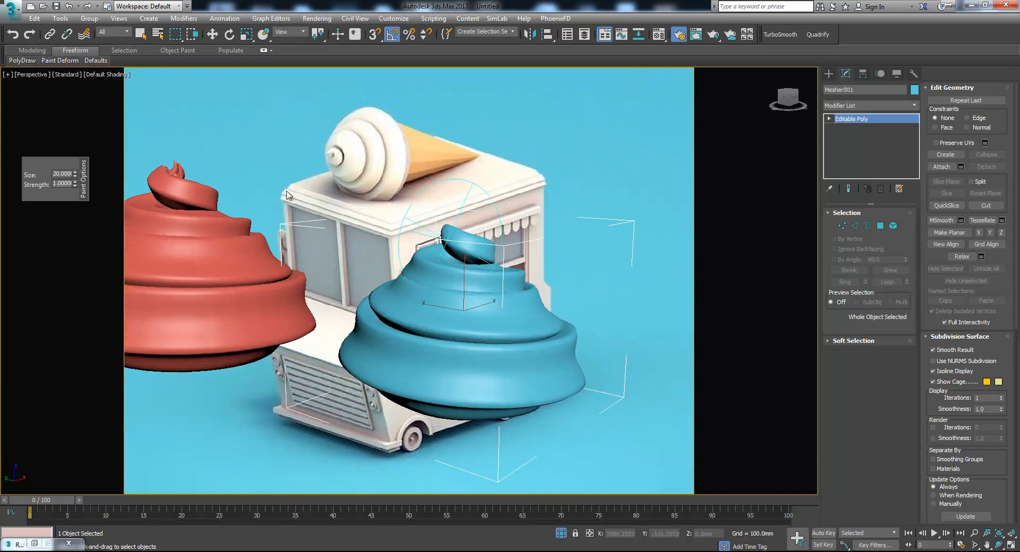
Nudge the tip of the blue swirl with the Shift brush, stop painting and deselect the swirl.
{"action": "left_click", "coordinate": [60, 60]}
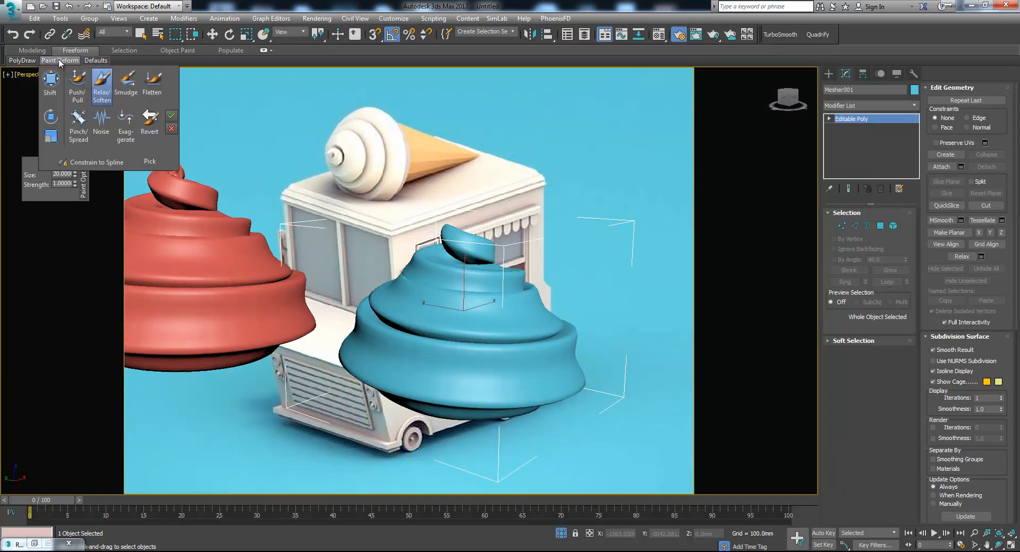
{"action": "left_click", "coordinate": [60, 87]}
{"action": "middle_click_drag", "start_coordinate": [482, 218], "coordinate": [460, 204], "text": "alt"}
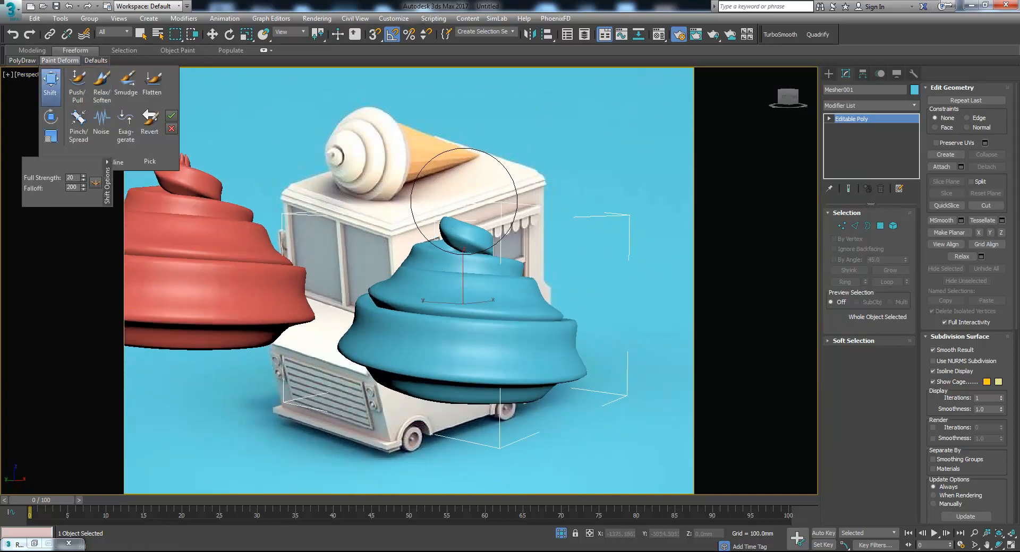
{"action": "left_click_drag", "start_coordinate": [460, 224], "coordinate": [457, 218]}
{"action": "key", "text": "ctrl+z"}
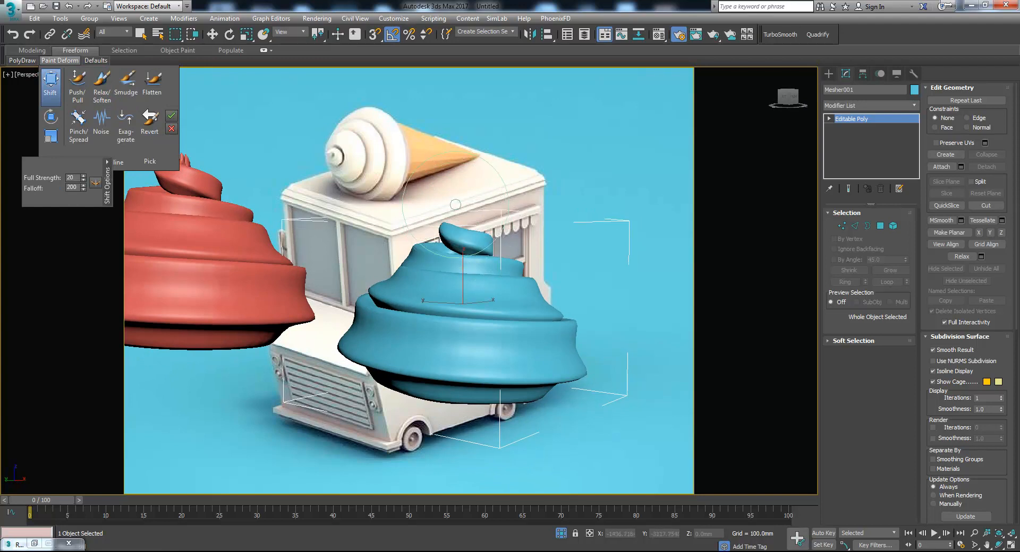
{"action": "scroll", "coordinate": [455, 214], "scroll_direction": "up", "scroll_amount": 3}
{"action": "left_click_drag", "start_coordinate": [457, 289], "coordinate": [459, 283]}
{"action": "scroll", "coordinate": [481, 202], "scroll_direction": "down", "scroll_amount": 5}
{"action": "middle_click_drag", "start_coordinate": [506, 211], "coordinate": [503, 244], "text": "alt"}
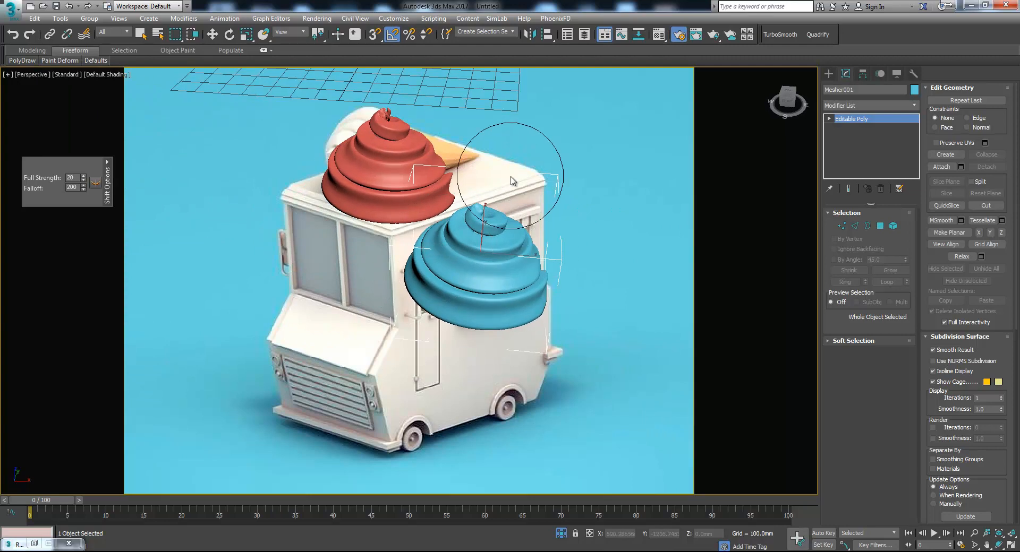
{"action": "key", "text": "w"}
{"action": "left_click", "coordinate": [577, 167]}
Move the blue swirl onto the front part of the green truck's roof.
{"action": "middle_click_drag", "start_coordinate": [576, 167], "coordinate": [503, 210], "text": "alt"}
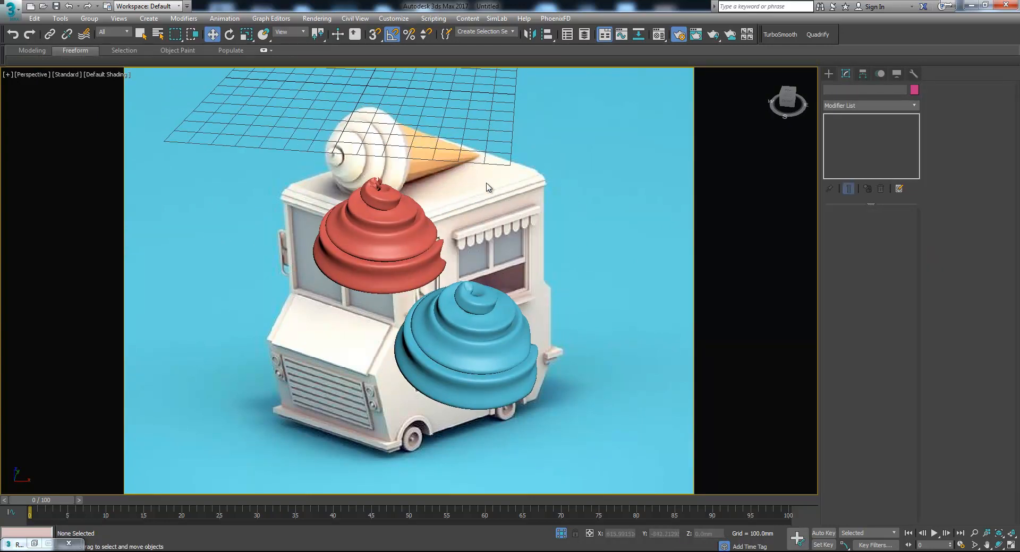
{"action": "middle_click_drag", "start_coordinate": [333, 229], "coordinate": [352, 229], "text": "alt"}
{"action": "middle_click_drag", "start_coordinate": [531, 250], "coordinate": [480, 261]}
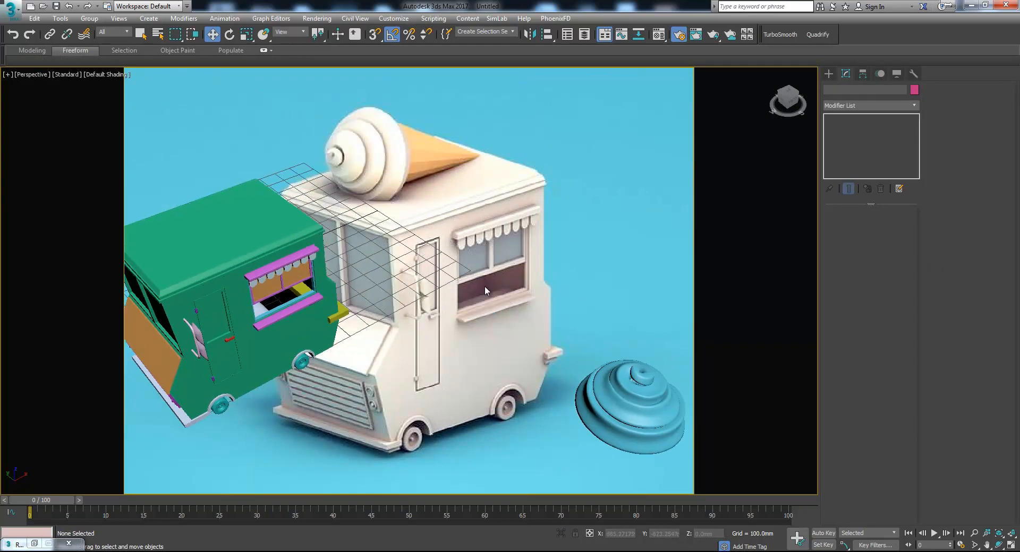
{"action": "left_click", "coordinate": [622, 378]}
{"action": "middle_click_drag", "start_coordinate": [622, 377], "coordinate": [581, 303], "text": "alt"}
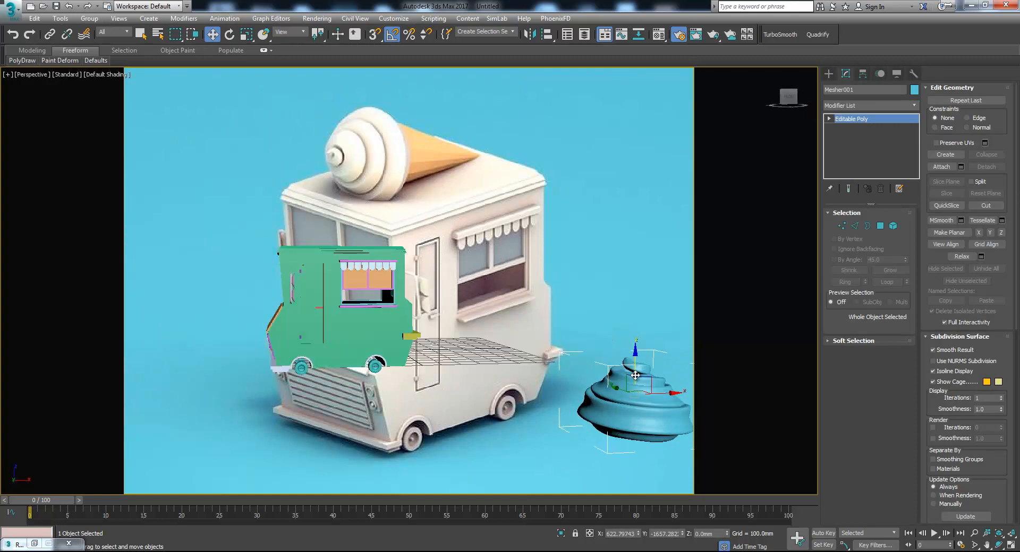
{"action": "left_click_drag", "start_coordinate": [647, 379], "coordinate": [346, 208]}
{"action": "middle_click_drag", "start_coordinate": [345, 208], "coordinate": [447, 217], "text": "alt"}
{"action": "left_click_drag", "start_coordinate": [291, 224], "coordinate": [247, 244]}
{"action": "middle_click_drag", "start_coordinate": [247, 244], "coordinate": [262, 253], "text": "alt"}
Rotate the swirl -90° about the Y axis so its tip faces the truck's front, and shift it forward.
{"action": "scroll", "coordinate": [318, 248], "scroll_direction": "up", "scroll_amount": 3}
{"action": "scroll", "coordinate": [334, 248], "scroll_direction": "down", "scroll_amount": 1}
{"action": "key", "text": "e"}
{"action": "left_click_drag", "start_coordinate": [313, 193], "coordinate": [281, 158]}
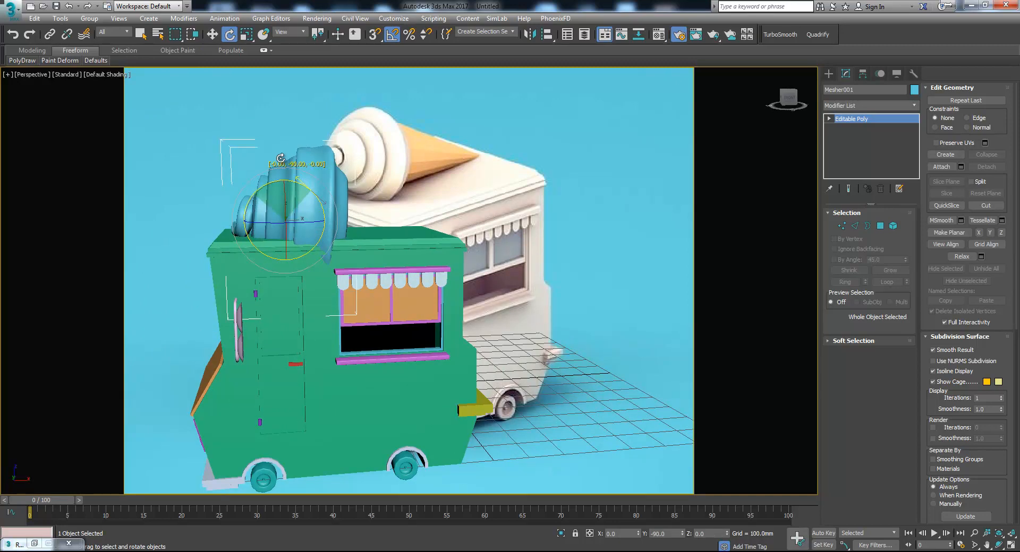
{"action": "key", "text": "w"}
{"action": "left_click_drag", "start_coordinate": [304, 207], "coordinate": [267, 208]}
Rotate the swirl 180° about the X axis, reposition it on the front of the roof and deselect it.
{"action": "key", "text": "r"}
{"action": "mouse_move", "coordinate": [302, 202]}
{"action": "middle_mouse_down", "text": "alt"}
{"action": "mouse_move", "coordinate": [340, 211]}
{"action": "mouse_move", "coordinate": [313, 200]}
{"action": "middle_mouse_up", "text": "alt"}
{"action": "key", "text": "e"}
{"action": "left_click_drag", "start_coordinate": [294, 159], "coordinate": [318, 194]}
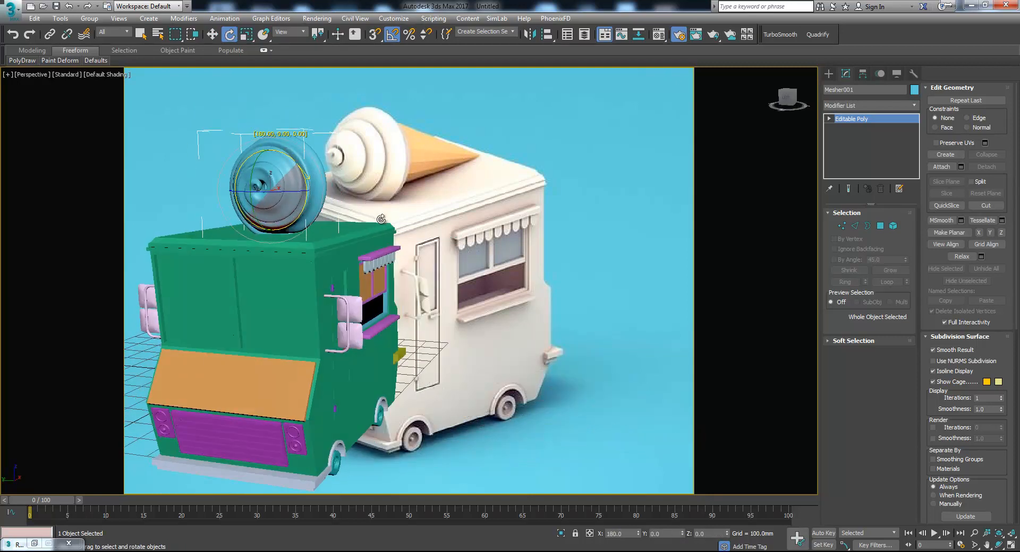
{"action": "key", "text": "w"}
{"action": "left_click_drag", "start_coordinate": [256, 172], "coordinate": [245, 183]}
{"action": "middle_click_drag", "start_coordinate": [300, 190], "coordinate": [235, 188], "text": "alt"}
{"action": "left_click_drag", "start_coordinate": [286, 197], "coordinate": [280, 197]}
{"action": "left_click", "coordinate": [401, 192]}
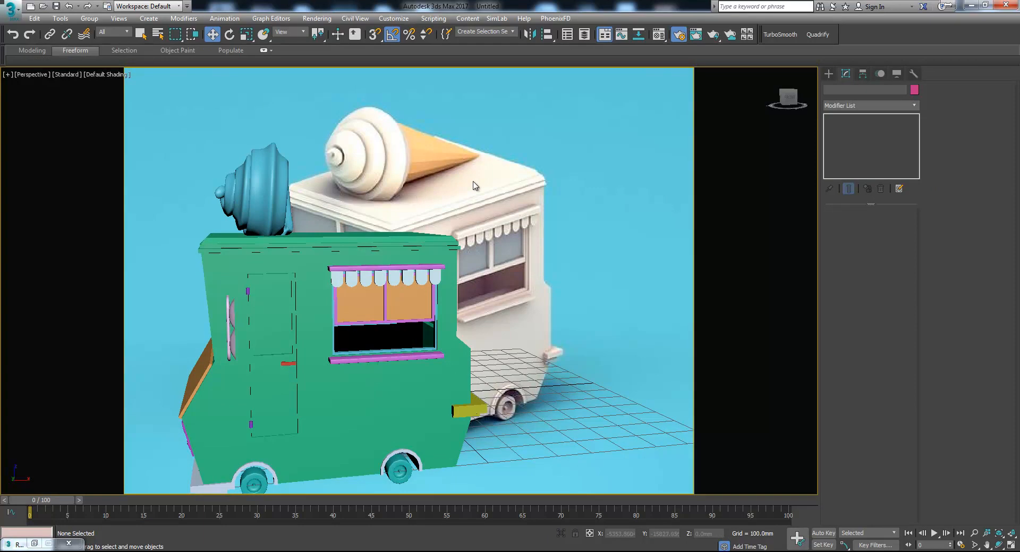
Create a cone centred on the swirl in the Left view, with radii about 138.6 and 109 mm and height about 566 mm.
{"action": "left_click", "coordinate": [829, 74]}
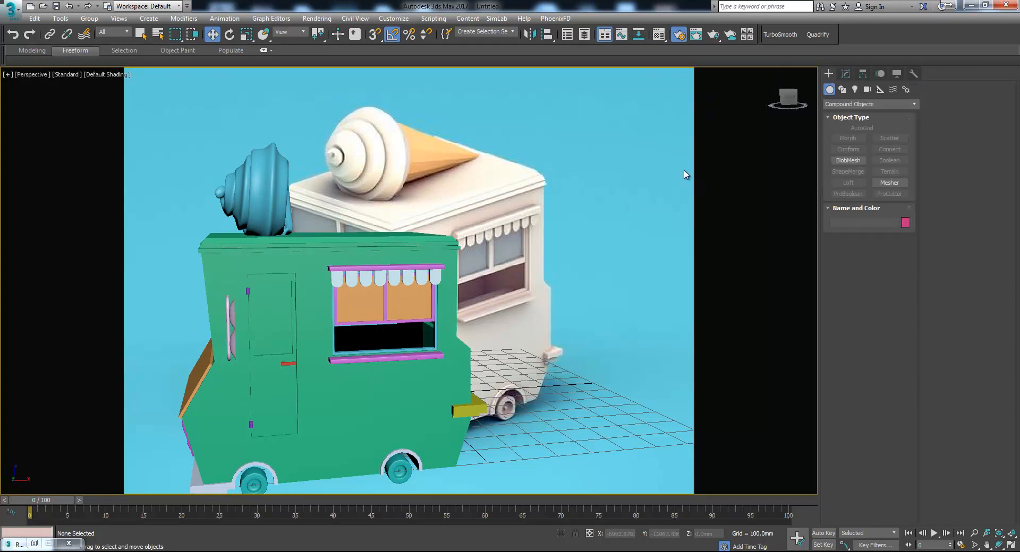
{"action": "left_click", "coordinate": [902, 105]}
{"action": "left_click", "coordinate": [850, 112]}
{"action": "left_click", "coordinate": [896, 141]}
{"action": "key", "text": "alt+w"}
{"action": "left_click", "coordinate": [230, 366]}
{"action": "middle_click_drag", "start_coordinate": [244, 335], "coordinate": [258, 370]}
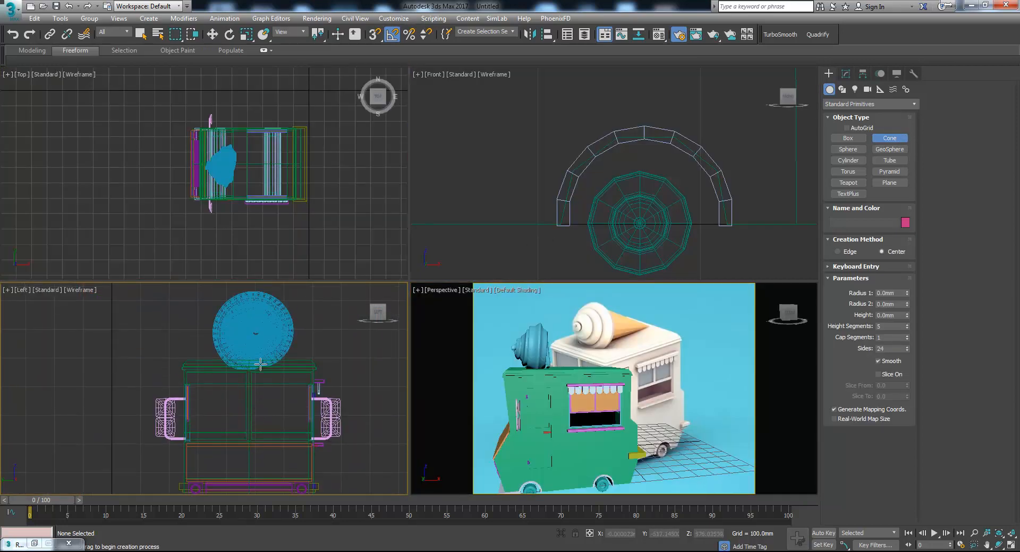
{"action": "left_click_drag", "start_coordinate": [253, 333], "coordinate": [287, 355]}
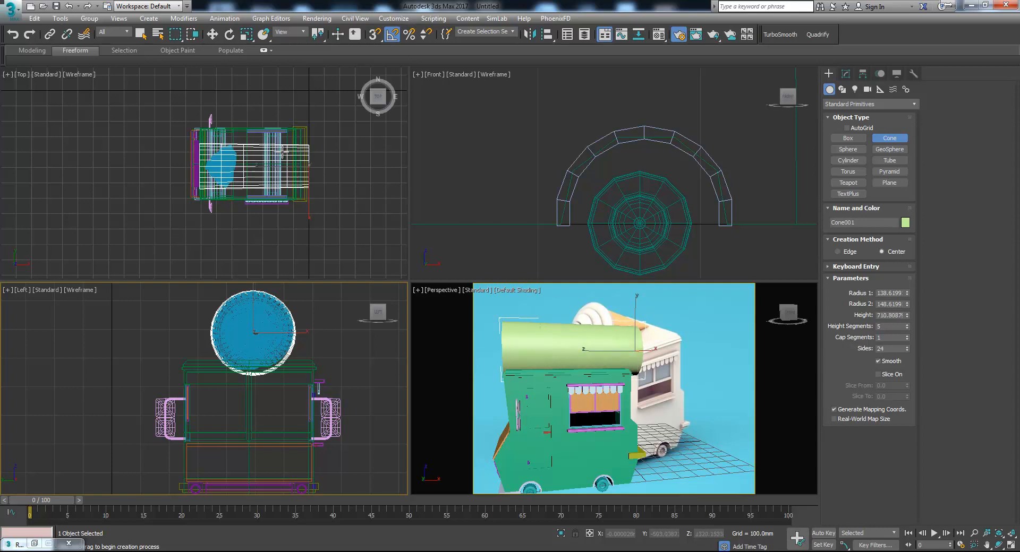
{"action": "left_click", "coordinate": [302, 193]}
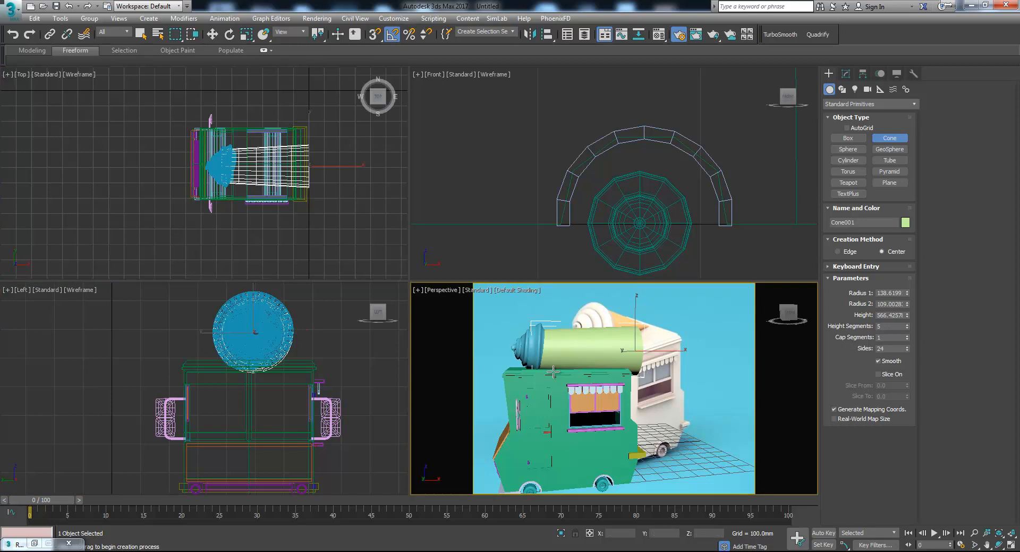
{"action": "key", "text": "alt+w"}
Set the cone's Radius 1 to 0 mm and its Height to about 464.5 mm.
{"action": "left_click", "coordinate": [845, 74]}
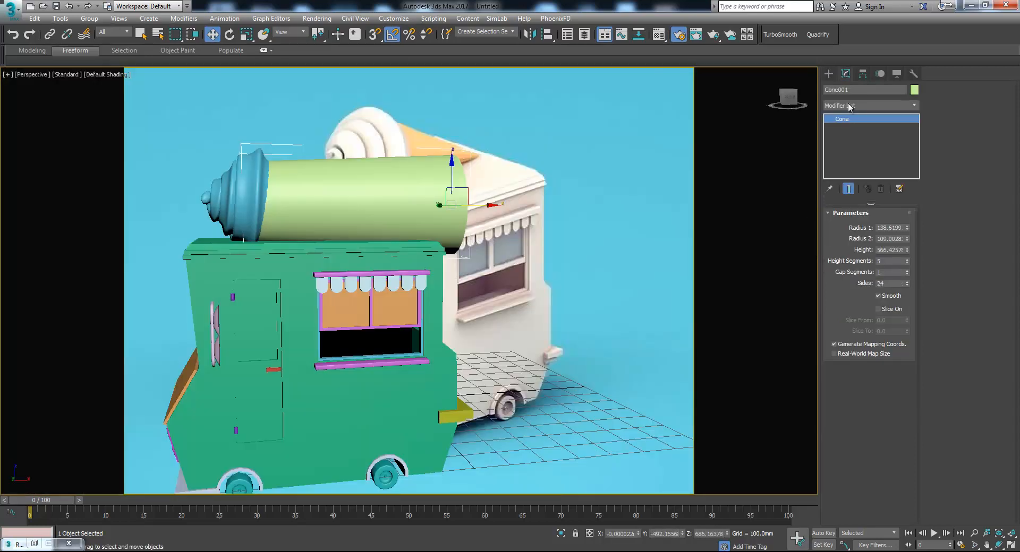
{"action": "left_click_drag", "start_coordinate": [906, 230], "coordinate": [913, 281]}
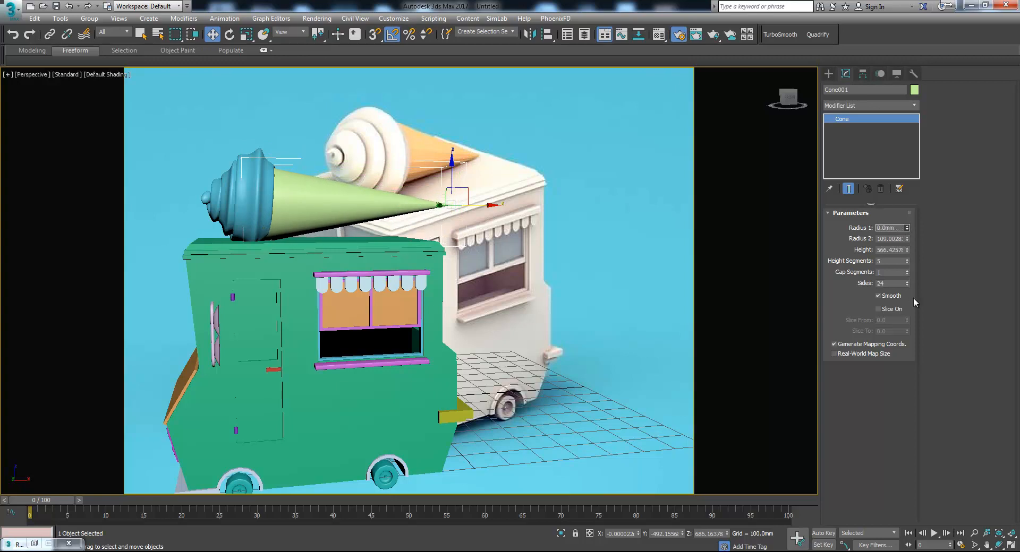
{"action": "middle_click_drag", "start_coordinate": [529, 271], "coordinate": [439, 269], "text": "alt"}
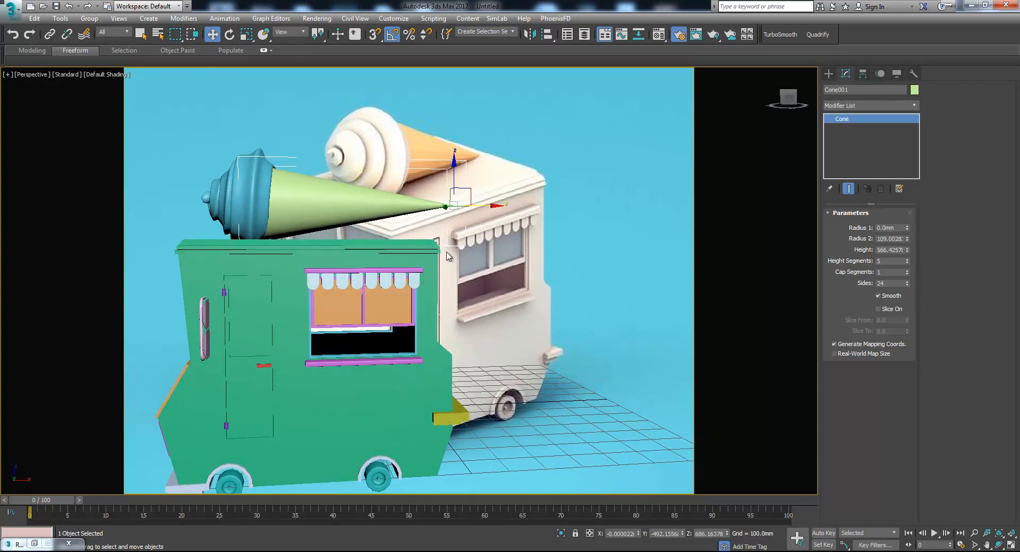
{"action": "left_click_drag", "start_coordinate": [908, 248], "coordinate": [910, 259]}
Lower the cone so its tip meets the roof and tilt it to an X rotation of 75°.
{"action": "left_click_drag", "start_coordinate": [489, 208], "coordinate": [431, 222]}
{"action": "scroll", "coordinate": [431, 222], "scroll_direction": "up", "scroll_amount": 5}
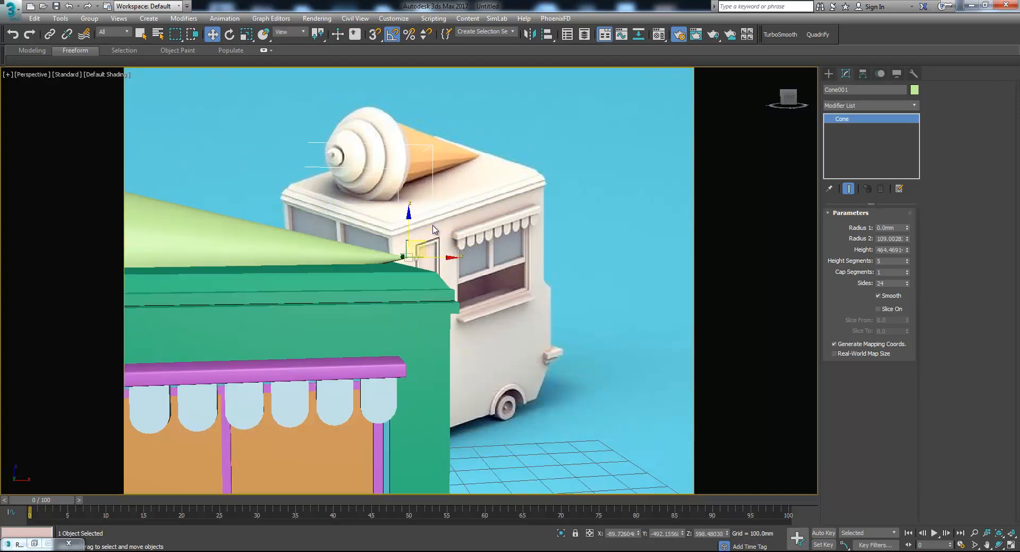
{"action": "key", "text": "e"}
{"action": "left_click_drag", "start_coordinate": [522, 243], "coordinate": [529, 250]}
{"action": "scroll", "coordinate": [529, 251], "scroll_direction": "down", "scroll_amount": 5}
Adjust the cone's position in the Front view and set Radius 2 to about 85 mm and Height to about 399.4 mm.
{"action": "key", "text": "alt+w"}
{"action": "right_click", "coordinate": [572, 241]}
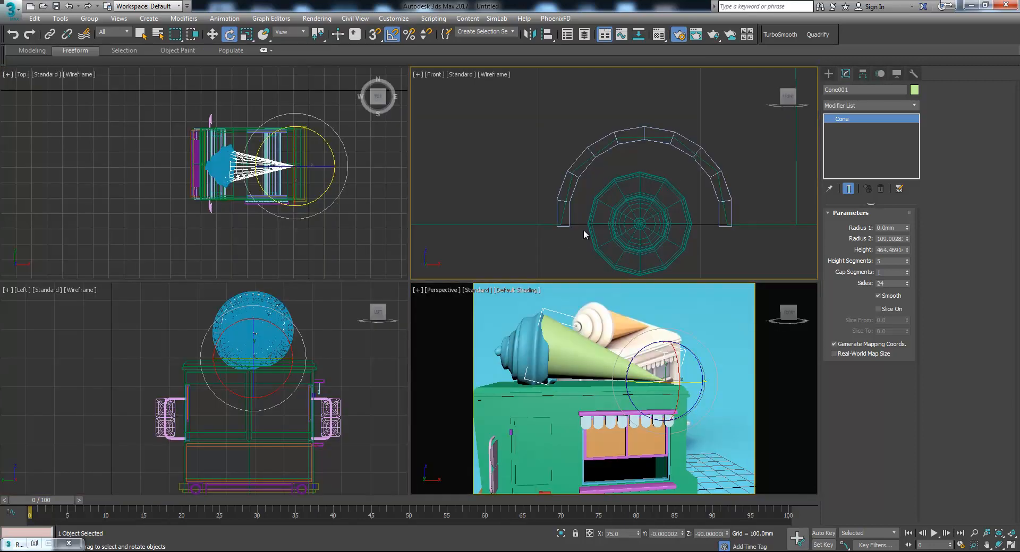
{"action": "key", "text": "alt+w"}
{"action": "key", "text": "z"}
{"action": "key", "text": "w"}
{"action": "left_click_drag", "start_coordinate": [673, 335], "coordinate": [647, 340]}
{"action": "mouse_move", "coordinate": [907, 249]}
{"action": "left_mouse_down"}
{"action": "mouse_move", "coordinate": [910, 258]}
{"action": "mouse_move", "coordinate": [910, 250]}
{"action": "left_mouse_up"}
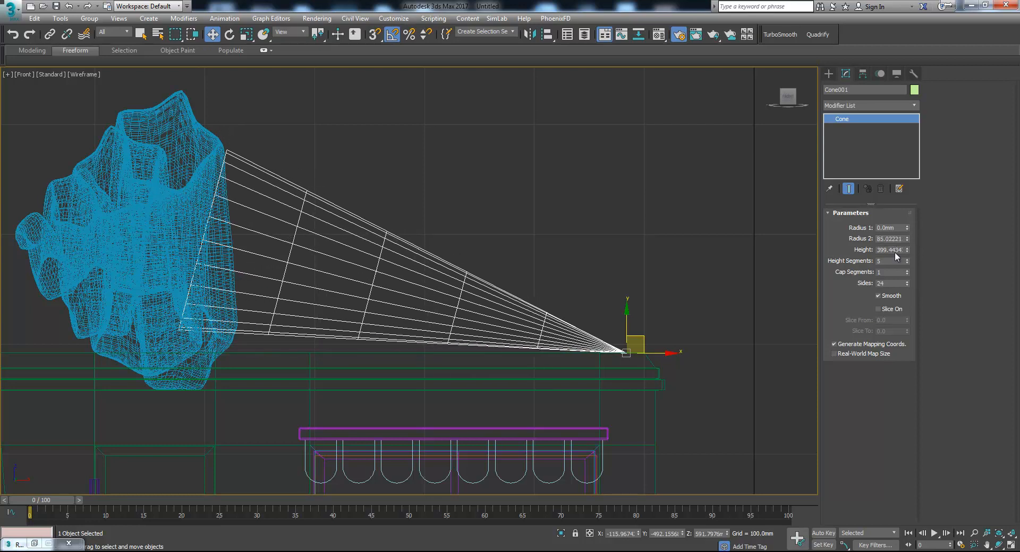
Tilt the blue swirl in the Front view to match the slant of the cone's open end.
{"action": "left_click", "coordinate": [177, 211]}
{"action": "key", "text": "e"}
{"action": "left_click_drag", "start_coordinate": [146, 221], "coordinate": [153, 222]}
{"action": "mouse_move", "coordinate": [151, 228]}
{"action": "left_mouse_down"}
{"action": "mouse_move", "coordinate": [138, 236]}
{"action": "mouse_move", "coordinate": [136, 226]}
{"action": "left_mouse_up"}
{"action": "key", "text": "w"}
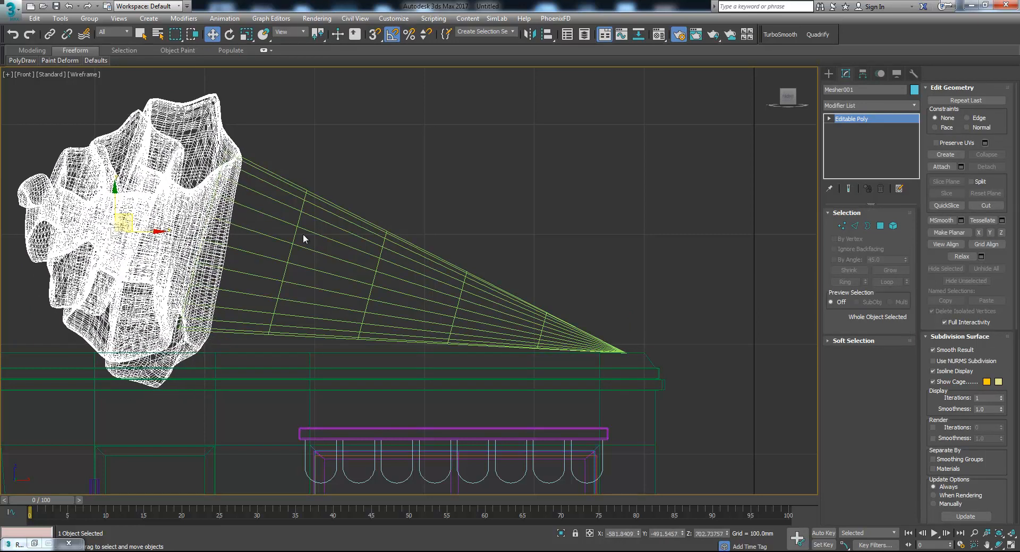
Rotate the cone in the Front view until its lower side lies flat along the roof.
{"action": "left_click", "coordinate": [303, 238]}
{"action": "left_click", "coordinate": [298, 220]}
{"action": "key", "text": "e"}
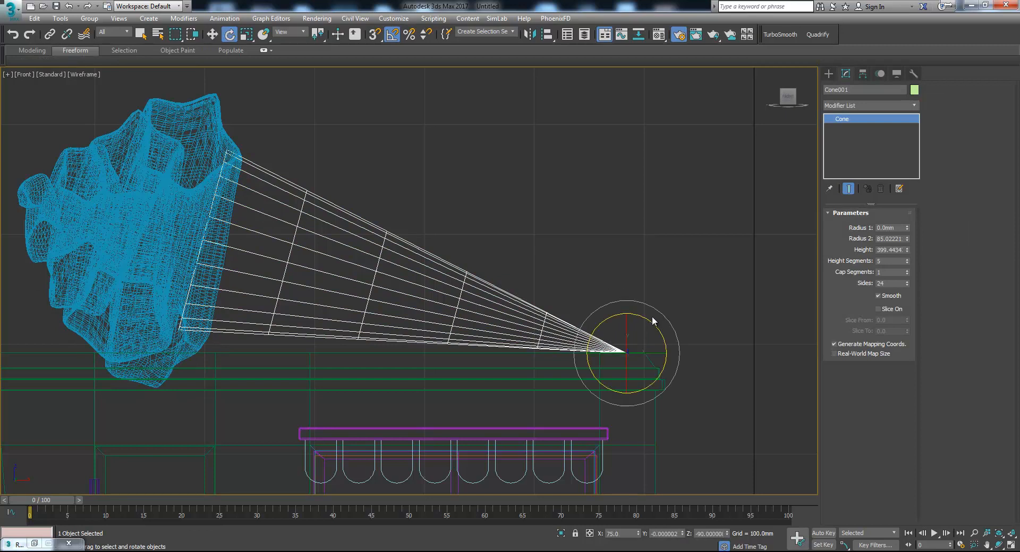
{"action": "left_click_drag", "start_coordinate": [648, 319], "coordinate": [640, 315]}
{"action": "left_click", "coordinate": [513, 233]}
Lower the blue swirl onto the cone's open end and tilt it to match the cone's new slant.
{"action": "left_click", "coordinate": [171, 246]}
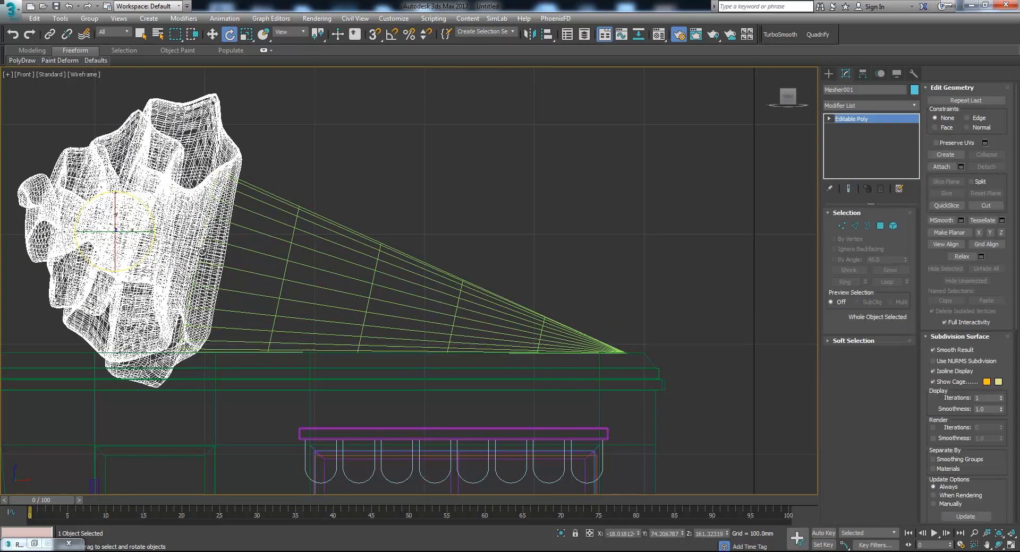
{"action": "key", "text": "w"}
{"action": "left_click_drag", "start_coordinate": [132, 218], "coordinate": [127, 229]}
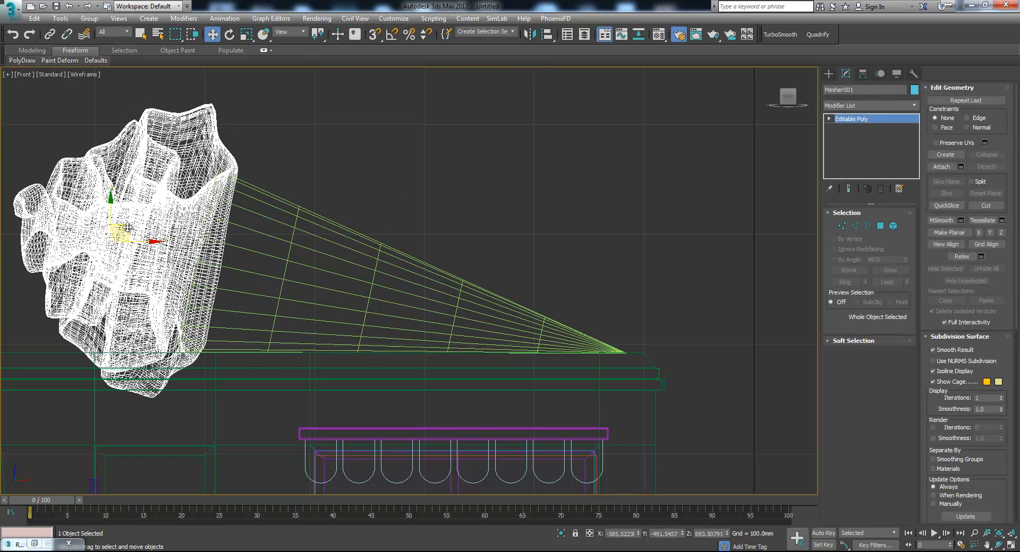
{"action": "key", "text": "alt+w"}
{"action": "middle_click", "coordinate": [536, 411]}
{"action": "key", "text": "alt+w"}
{"action": "key", "text": "e"}
{"action": "left_click_drag", "start_coordinate": [263, 196], "coordinate": [244, 205]}
{"action": "key", "text": "w"}
Scale the swirl slightly in the Perspective view and shift it sideways to centre it on the cone.
{"action": "middle_click_drag", "start_coordinate": [246, 209], "coordinate": [485, 254], "text": "alt"}
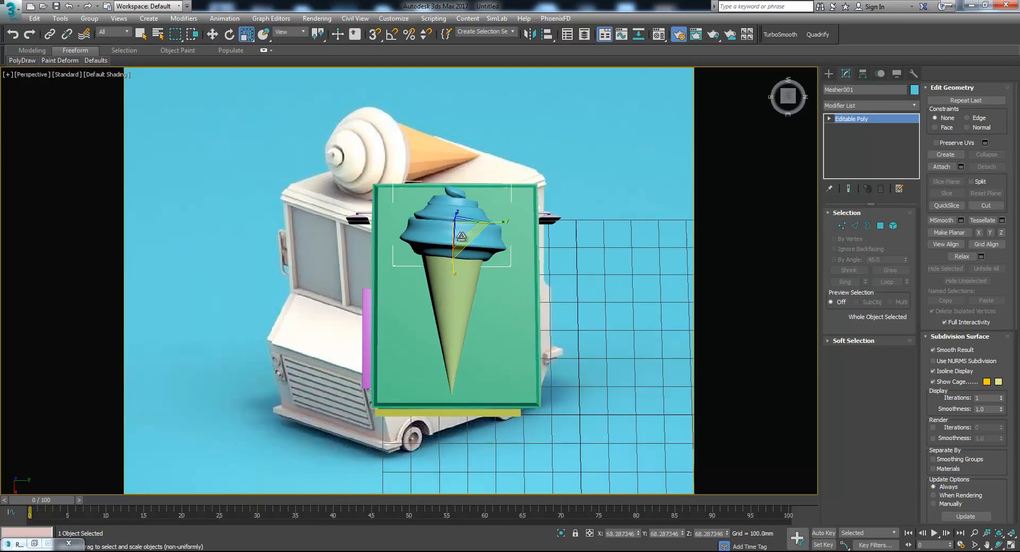
{"action": "key", "text": "r"}
{"action": "middle_click_drag", "start_coordinate": [460, 230], "coordinate": [542, 252], "text": "alt"}
{"action": "left_click", "coordinate": [588, 178]}
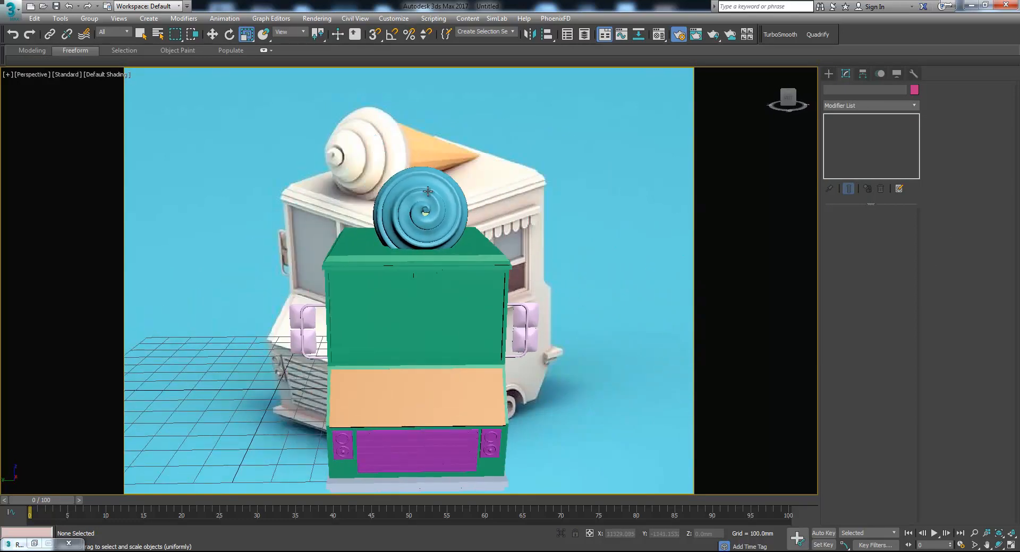
{"action": "left_click", "coordinate": [410, 198]}
{"action": "key", "text": "w"}
{"action": "mouse_move", "coordinate": [403, 196]}
{"action": "left_mouse_down"}
{"action": "mouse_move", "coordinate": [394, 194]}
{"action": "mouse_move", "coordinate": [408, 200]}
{"action": "left_mouse_up"}
{"action": "key", "text": "r"}
{"action": "middle_click_drag", "start_coordinate": [446, 228], "coordinate": [362, 232], "text": "alt"}
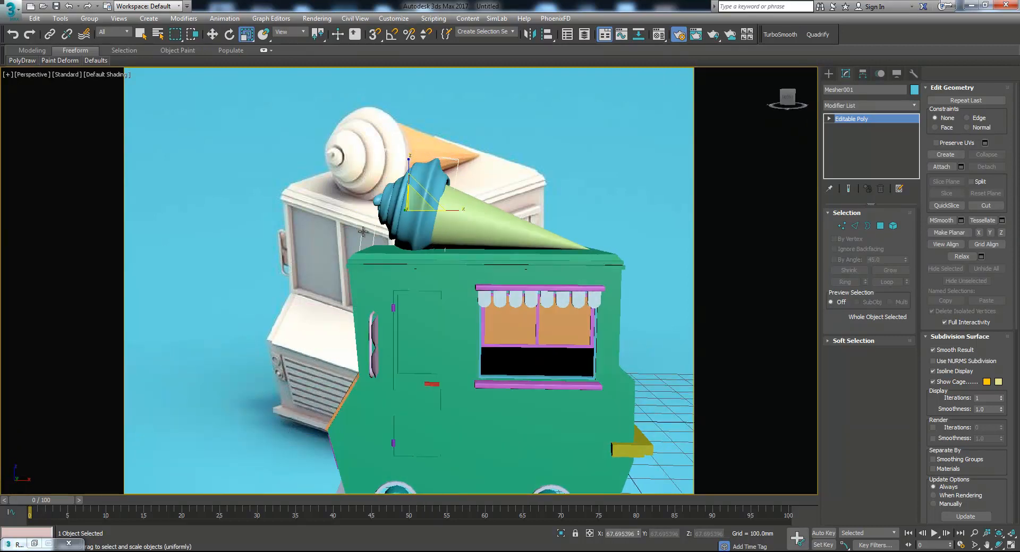
Set the cone's Radius 2 to about 96.9 mm and nudge the cone sideways into line with the swirl.
{"action": "left_click", "coordinate": [445, 217]}
{"action": "left_click_drag", "start_coordinate": [907, 239], "coordinate": [907, 228]}
{"action": "middle_click_drag", "start_coordinate": [640, 238], "coordinate": [532, 289], "text": "alt"}
{"action": "key", "text": "w"}
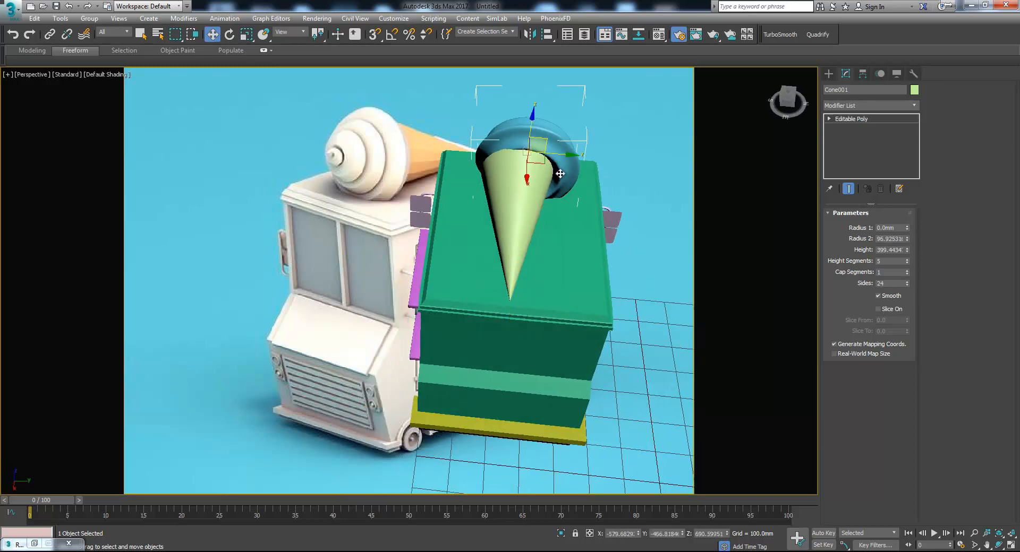
{"action": "left_click", "coordinate": [557, 157]}
{"action": "left_click_drag", "start_coordinate": [555, 153], "coordinate": [554, 152]}
{"action": "left_click", "coordinate": [612, 132]}
Turn off the safe frame in the Perspective view and replace the reference image background with the interface gradient colors.
{"action": "middle_click_drag", "start_coordinate": [516, 281], "coordinate": [563, 255], "text": "alt"}
{"action": "middle_click_drag", "start_coordinate": [448, 307], "coordinate": [506, 368]}
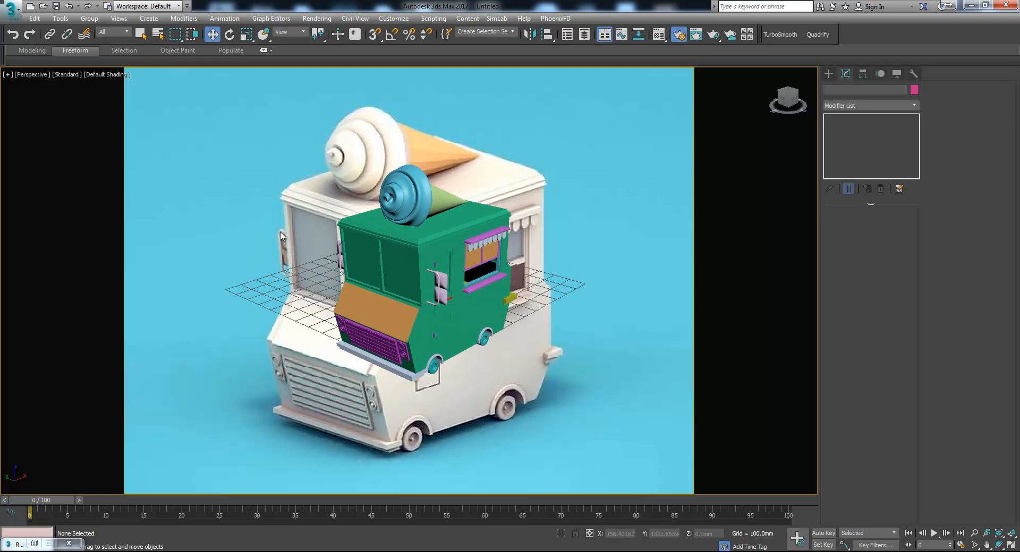
{"action": "key", "text": "shift+f"}
{"action": "middle_click_drag", "start_coordinate": [394, 288], "coordinate": [356, 306], "text": "alt"}
{"action": "scroll", "coordinate": [381, 289], "scroll_direction": "down", "scroll_amount": 3}
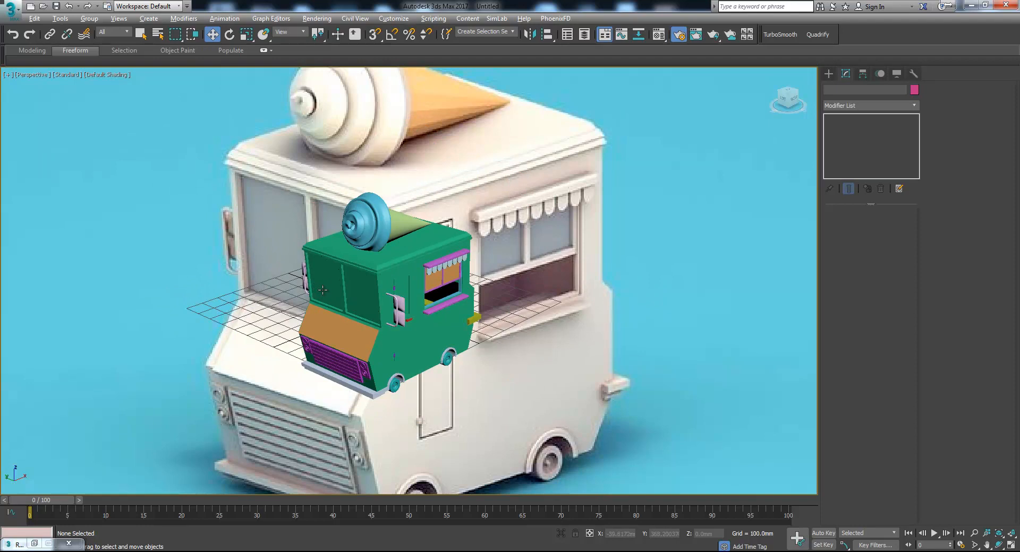
{"action": "key", "text": "alt+b"}
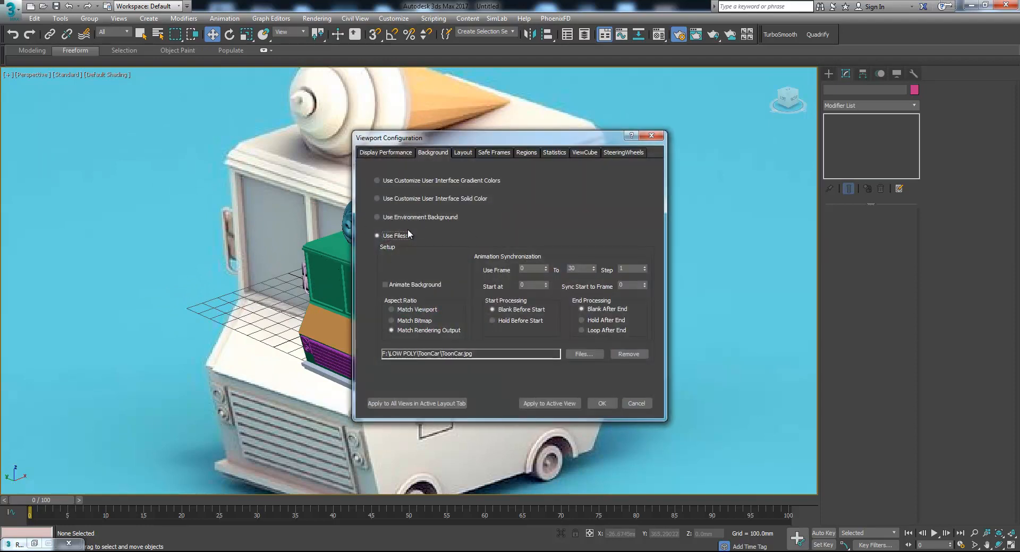
{"action": "left_click", "coordinate": [396, 217]}
{"action": "left_click", "coordinate": [398, 199]}
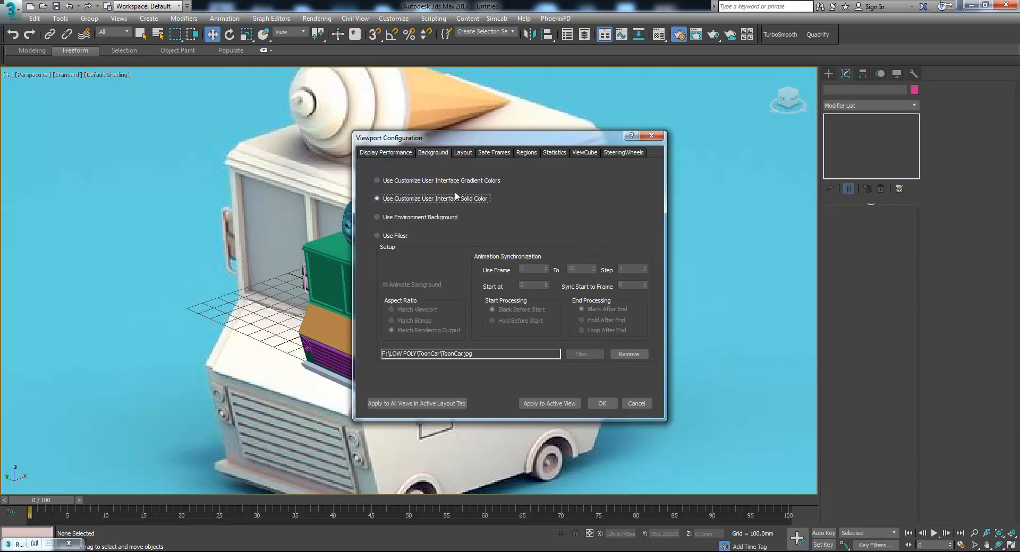
{"action": "left_click", "coordinate": [604, 408]}
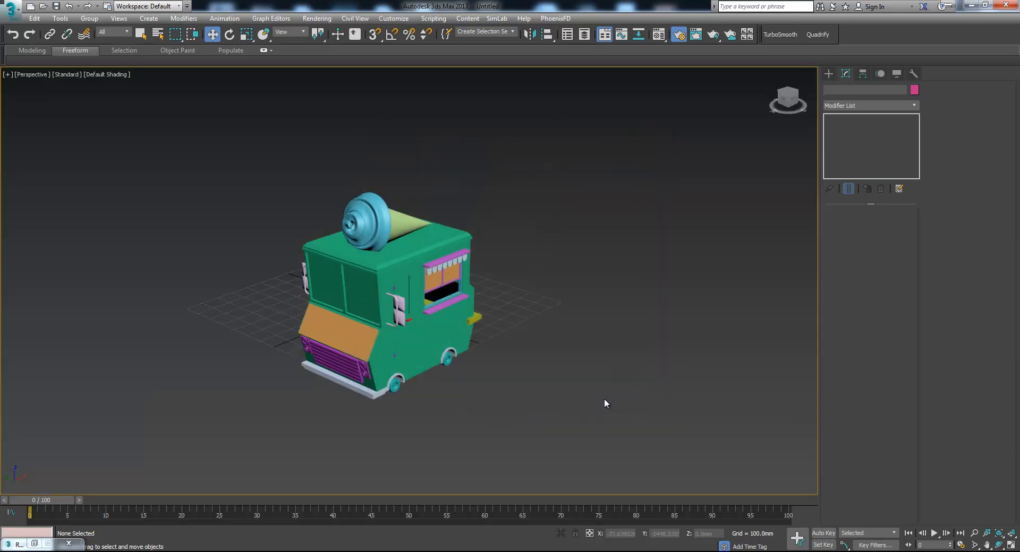
Open the Material Editor and place it beside the truck, leaving the first material as Standard.
{"action": "scroll", "coordinate": [532, 346], "scroll_direction": "up", "scroll_amount": 3}
{"action": "scroll", "coordinate": [489, 360], "scroll_direction": "up", "scroll_amount": 3}
{"action": "mouse_move", "coordinate": [490, 360]}
{"action": "middle_mouse_down", "text": "alt"}
{"action": "mouse_move", "coordinate": [586, 350]}
{"action": "mouse_move", "coordinate": [498, 355]}
{"action": "mouse_move", "coordinate": [490, 365]}
{"action": "middle_mouse_up", "text": "alt"}
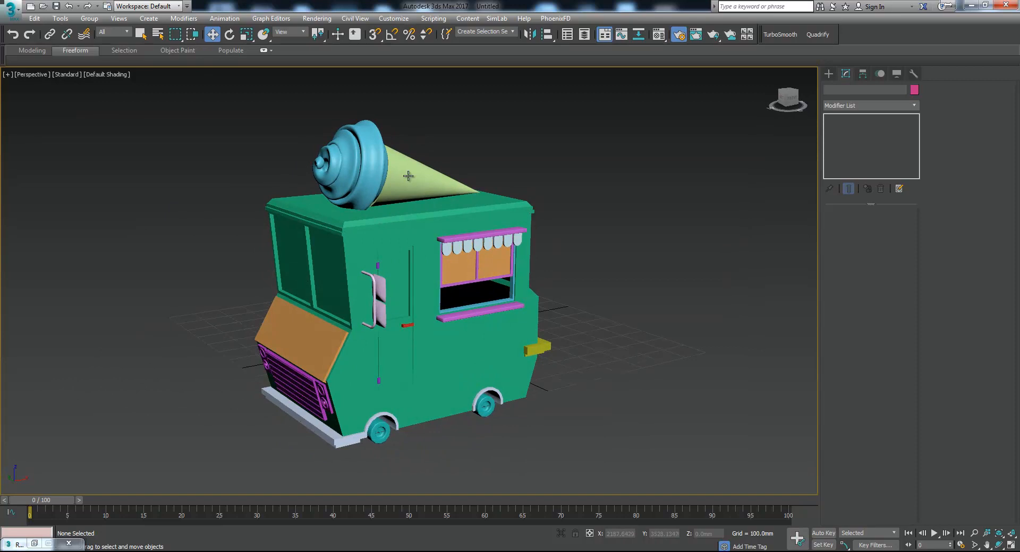
{"action": "left_click", "coordinate": [658, 36]}
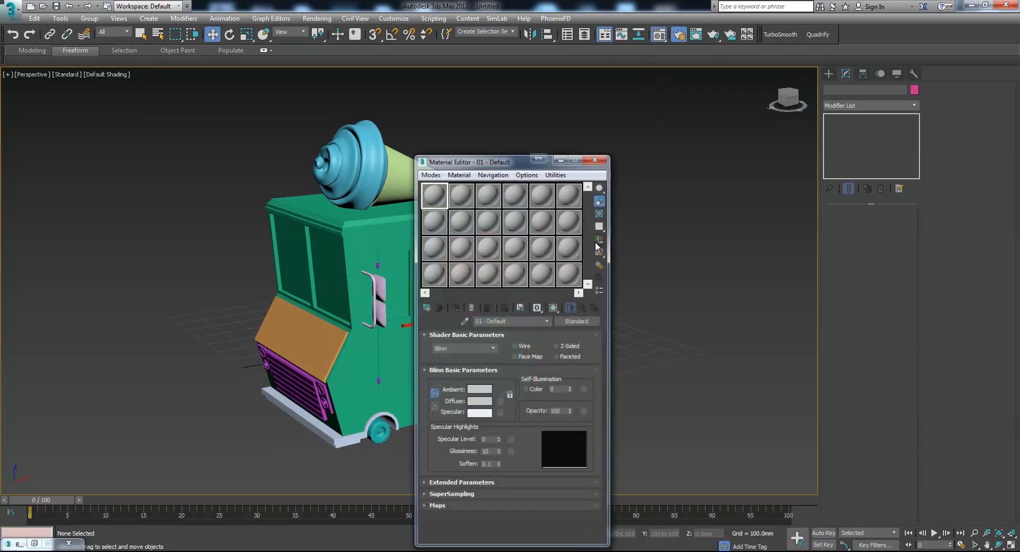
{"action": "left_click_drag", "start_coordinate": [676, 125], "coordinate": [777, 91]}
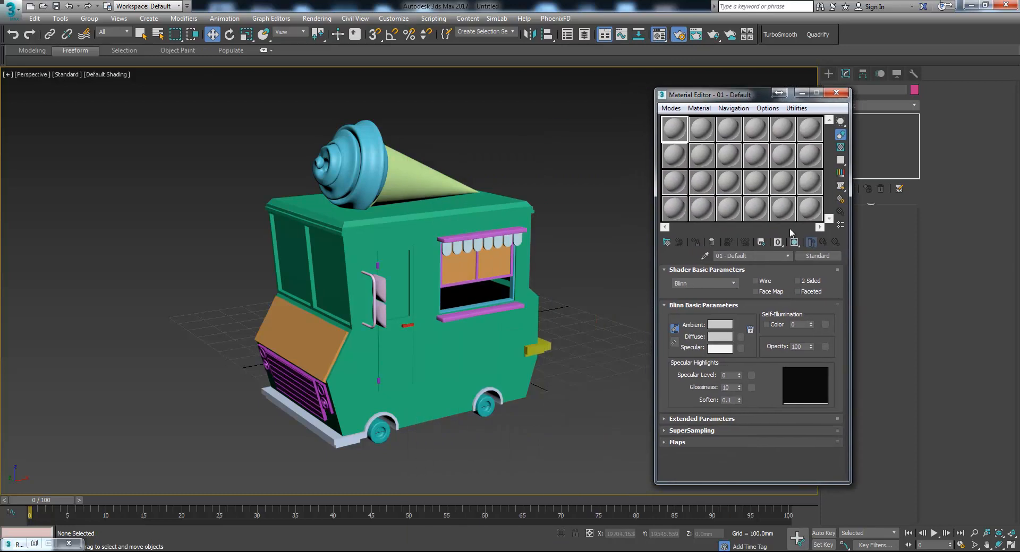
{"action": "left_click", "coordinate": [817, 257]}
{"action": "left_click", "coordinate": [609, 438]}
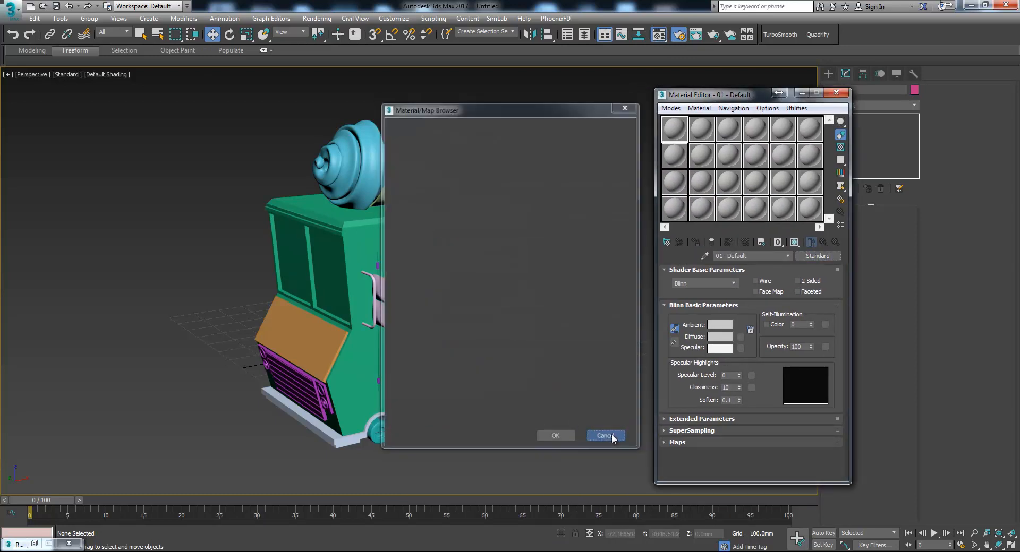
Switch to ACDSee and examine the whole ToonCar.jpg reference for the truck's colors.
{"action": "left_click", "coordinate": [786, 551]}
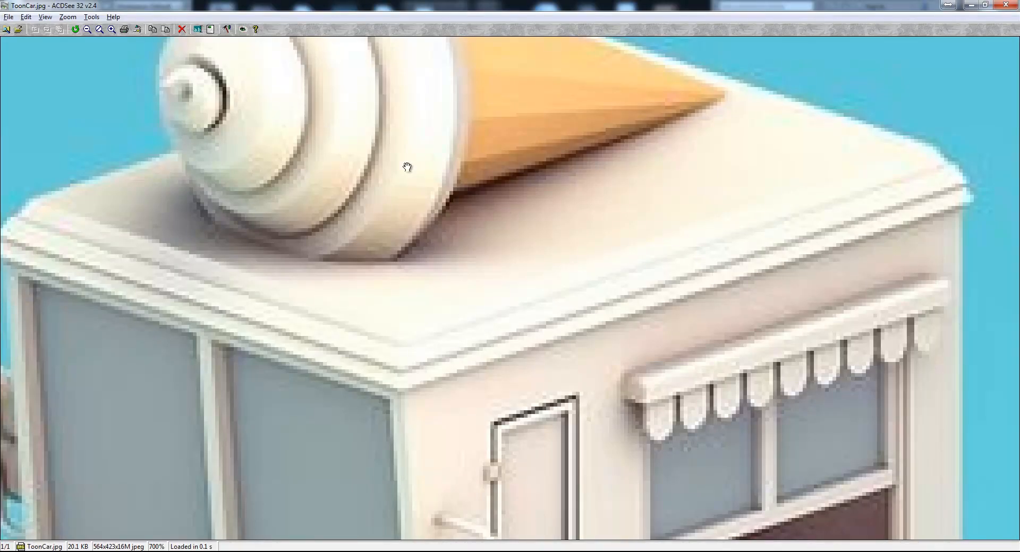
{"action": "left_click", "coordinate": [98, 29]}
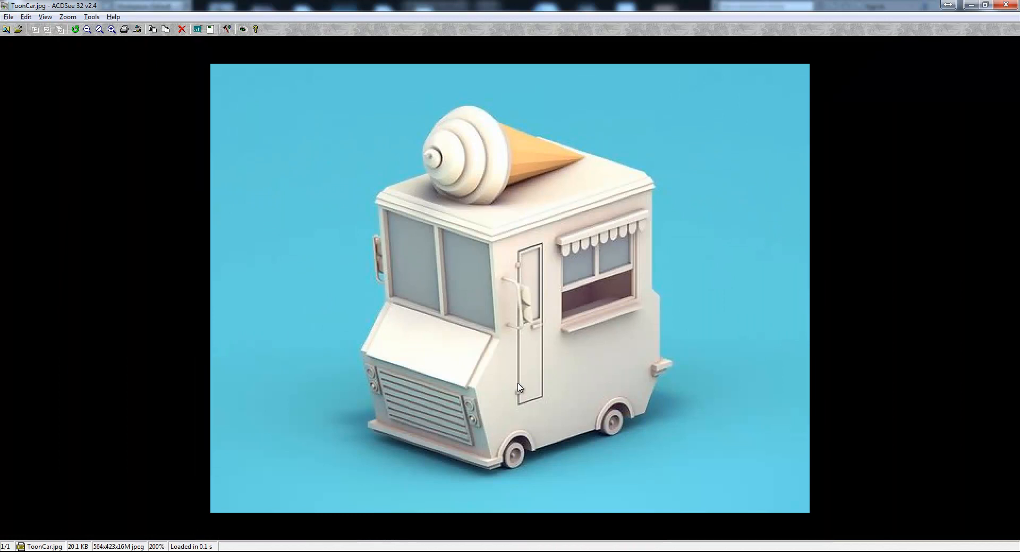
{"action": "key", "text": "alt+Tab"}
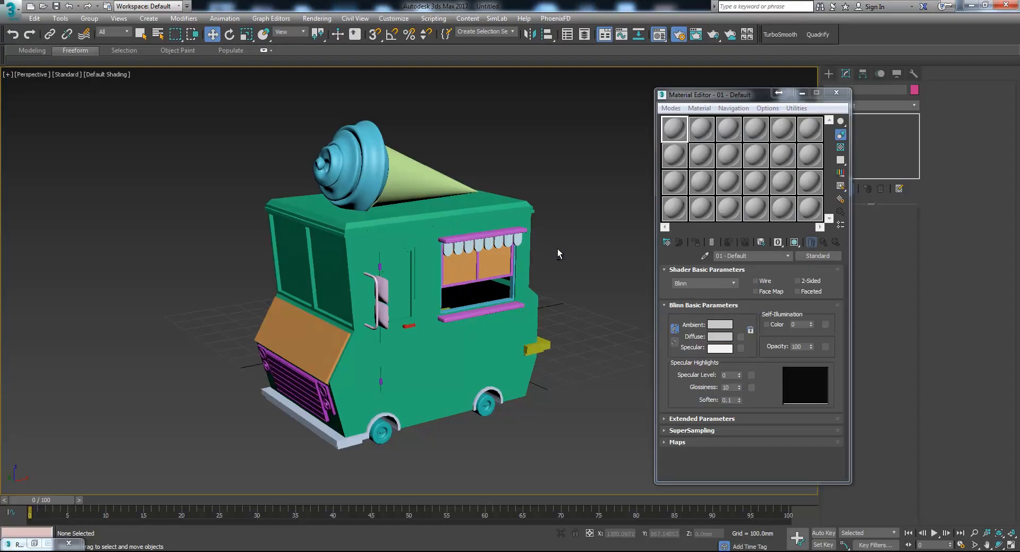
Assign the first material to the ice cream swirl and set its diffuse color to pink, about RGB 235, 76, 184.
{"action": "middle_click_drag", "start_coordinate": [555, 247], "coordinate": [583, 247], "text": "alt"}
{"action": "left_click_drag", "start_coordinate": [676, 133], "coordinate": [356, 160]}
{"action": "left_click", "coordinate": [721, 337]}
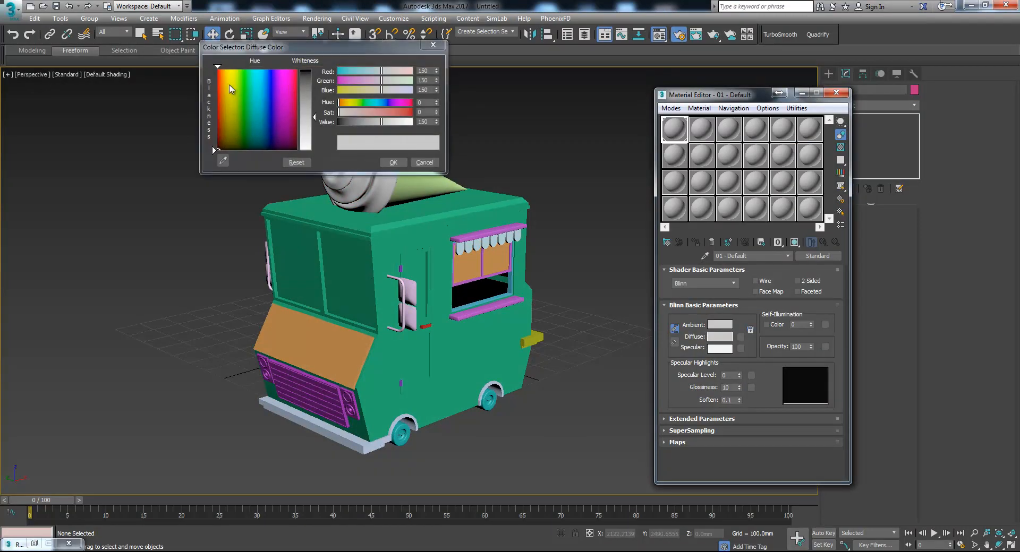
{"action": "left_click_drag", "start_coordinate": [266, 88], "coordinate": [288, 82]}
{"action": "left_click", "coordinate": [310, 94]}
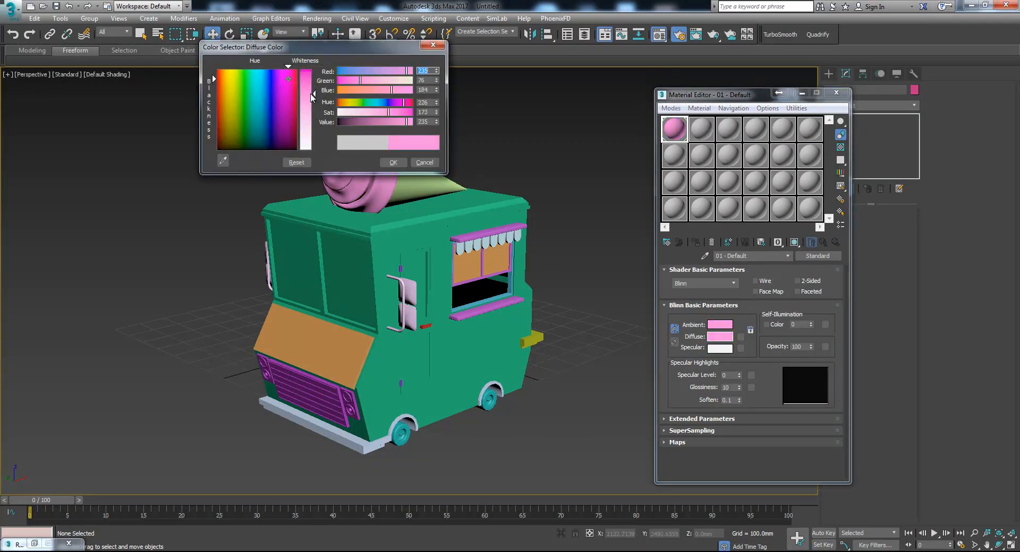
{"action": "left_click", "coordinate": [393, 163]}
Assign the second material to the cone and set its diffuse color to light orange, RGB 250, 169, 82.
{"action": "left_click_drag", "start_coordinate": [701, 129], "coordinate": [422, 173]}
{"action": "left_click", "coordinate": [692, 134]}
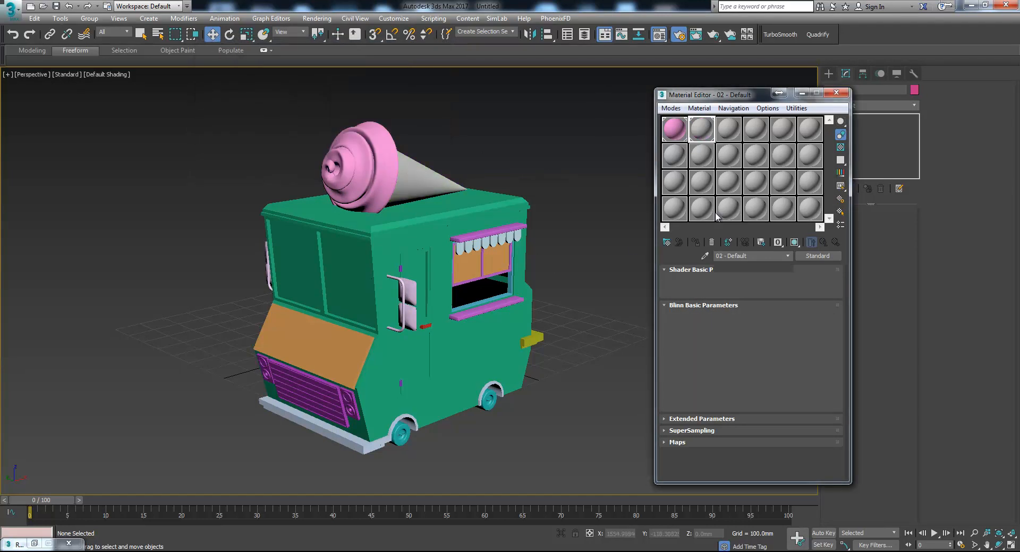
{"action": "left_click", "coordinate": [718, 337]}
{"action": "left_click_drag", "start_coordinate": [248, 79], "coordinate": [224, 73]}
{"action": "left_click_drag", "start_coordinate": [297, 85], "coordinate": [306, 80]}
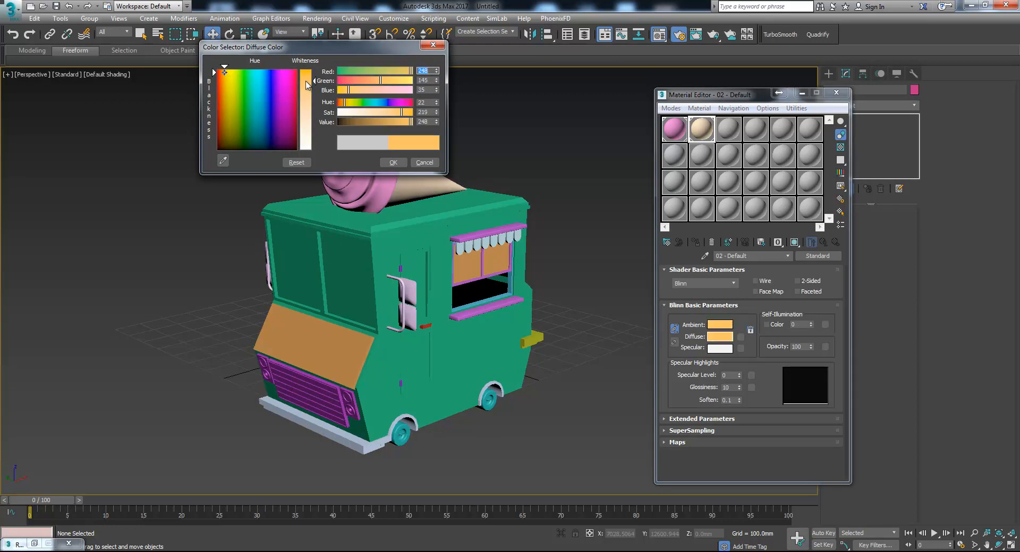
{"action": "left_click_drag", "start_coordinate": [327, 47], "coordinate": [165, 80]}
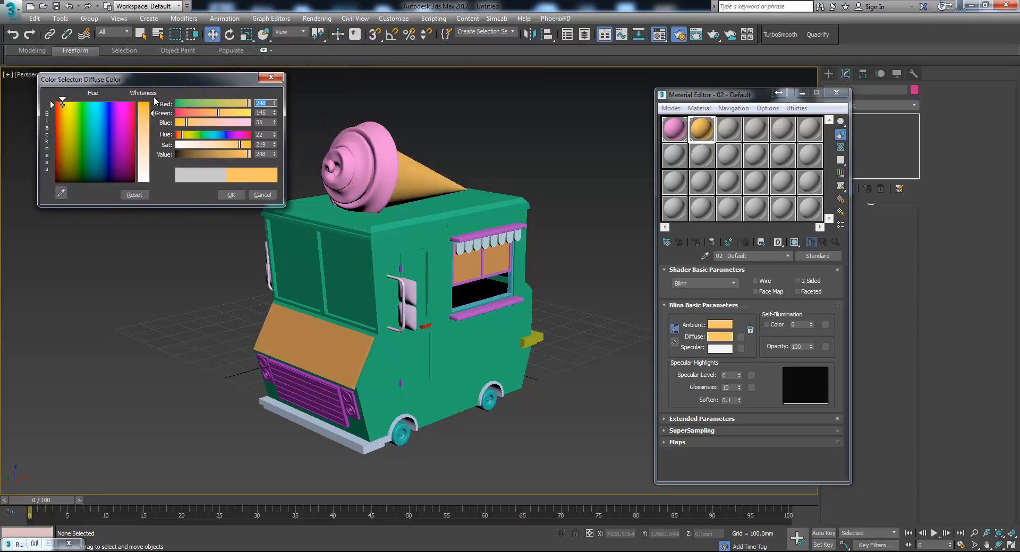
{"action": "left_click_drag", "start_coordinate": [149, 122], "coordinate": [150, 129]}
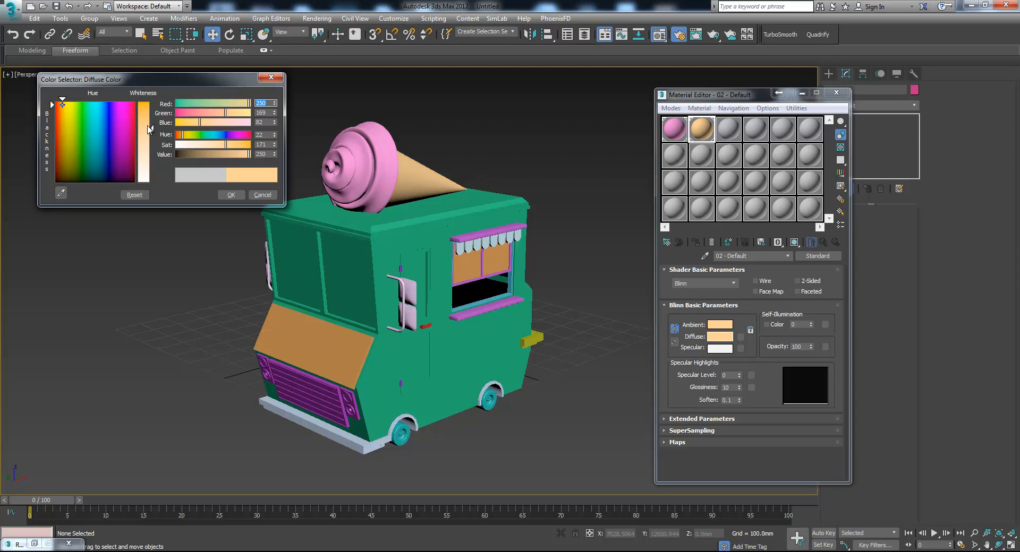
{"action": "left_click", "coordinate": [242, 195]}
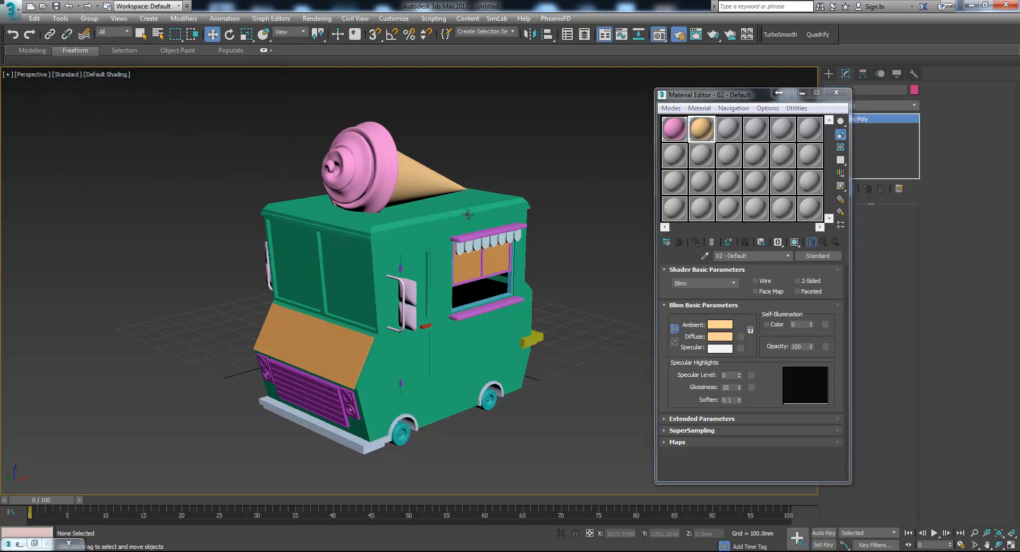
Assign the third material to the truck body and set its diffuse color to light lavender, about RGB 165, 150, 205.
{"action": "left_click", "coordinate": [467, 214]}
{"action": "left_click", "coordinate": [729, 130]}
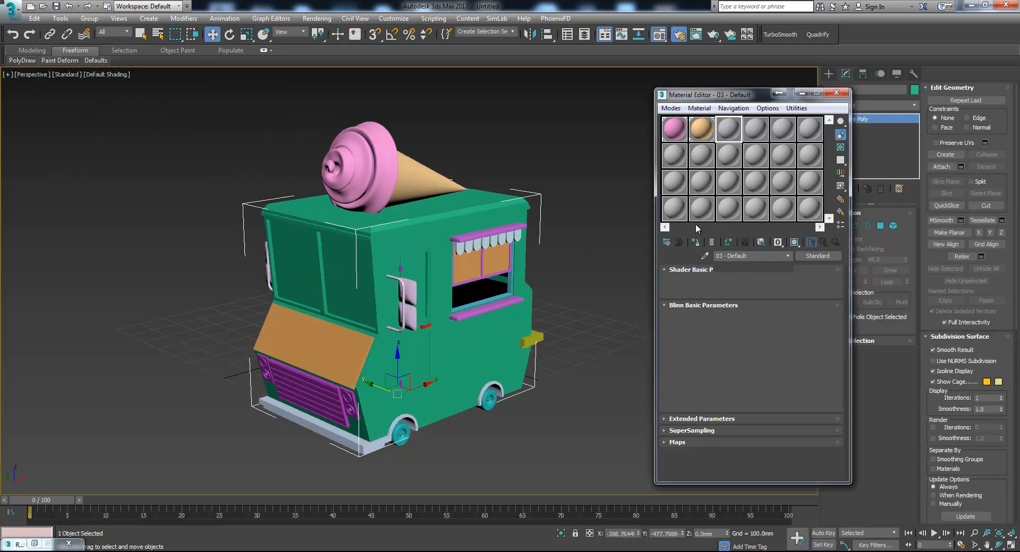
{"action": "left_click", "coordinate": [693, 242]}
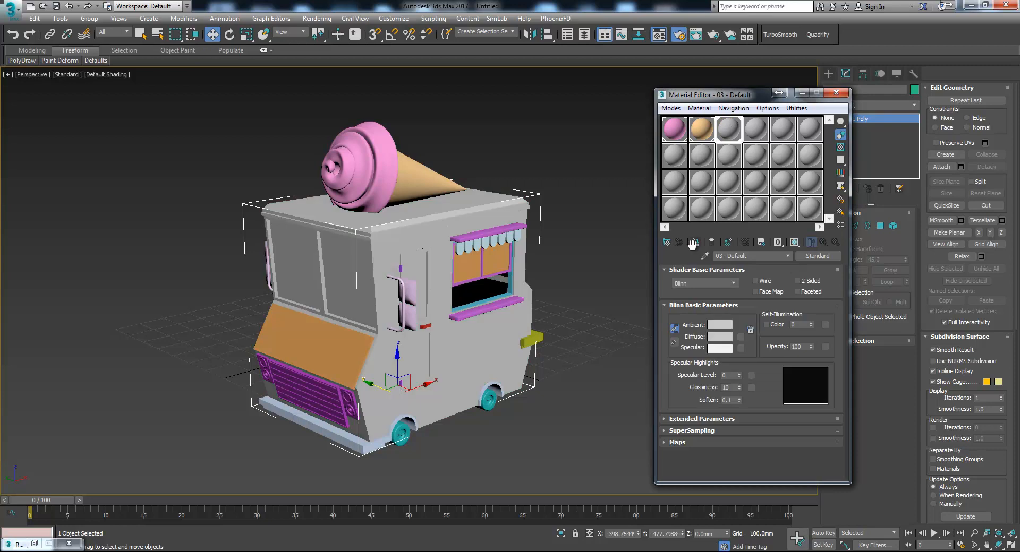
{"action": "left_click", "coordinate": [726, 337]}
{"action": "left_click_drag", "start_coordinate": [106, 142], "coordinate": [113, 140]}
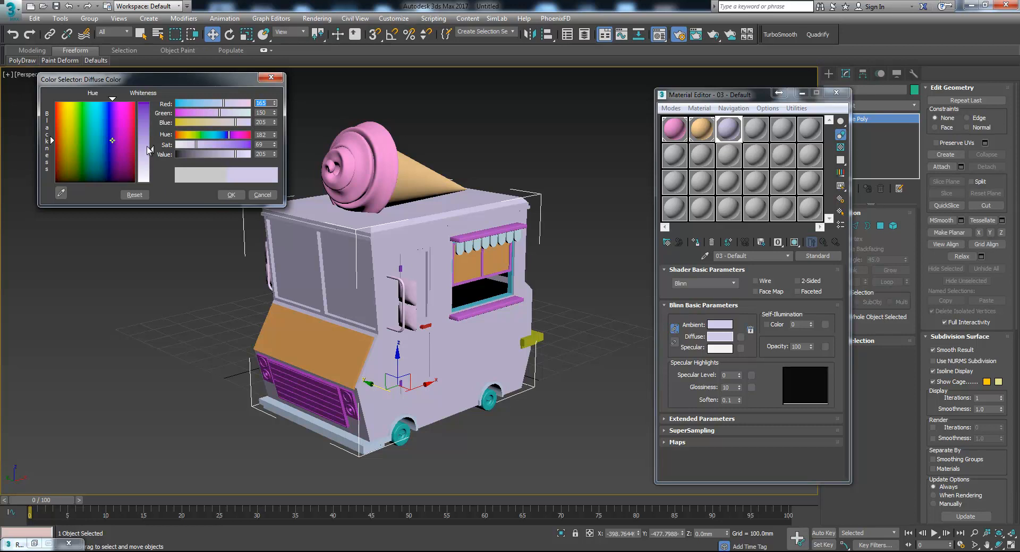
{"action": "left_click", "coordinate": [228, 195]}
{"action": "left_click", "coordinate": [214, 257]}
Assign the fourth material to the padded mirrors on both sides of the cab and lighten its diffuse color to near white.
{"action": "middle_click_drag", "start_coordinate": [340, 267], "coordinate": [354, 231]}
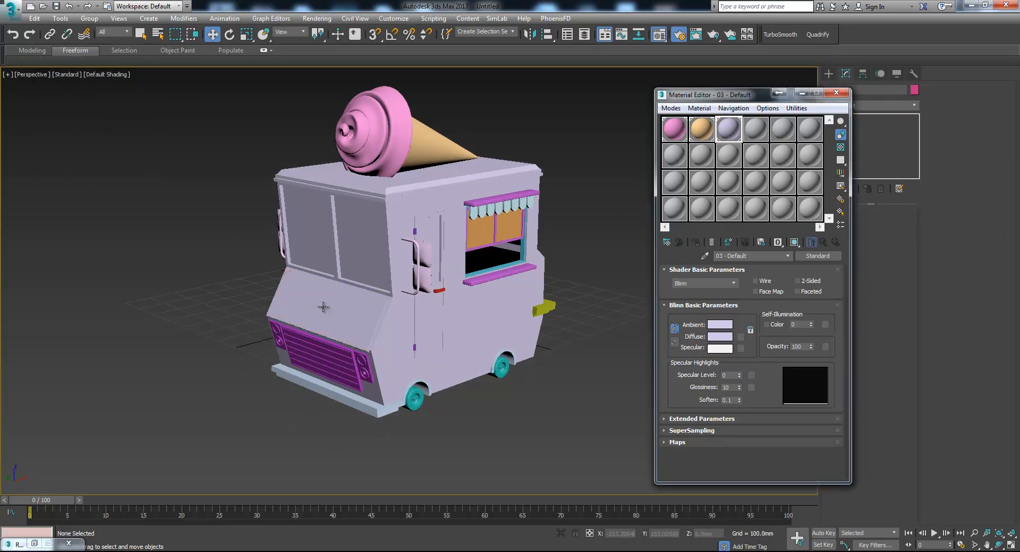
{"action": "scroll", "coordinate": [342, 310], "scroll_direction": "up", "scroll_amount": 5}
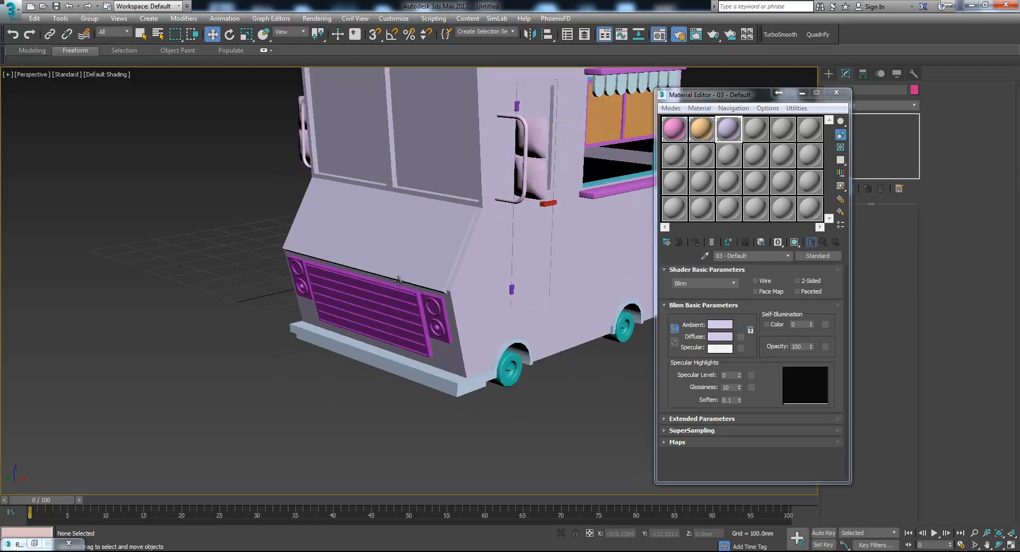
{"action": "scroll", "coordinate": [398, 281], "scroll_direction": "down", "scroll_amount": 3}
{"action": "middle_click_drag", "start_coordinate": [539, 247], "coordinate": [556, 278]}
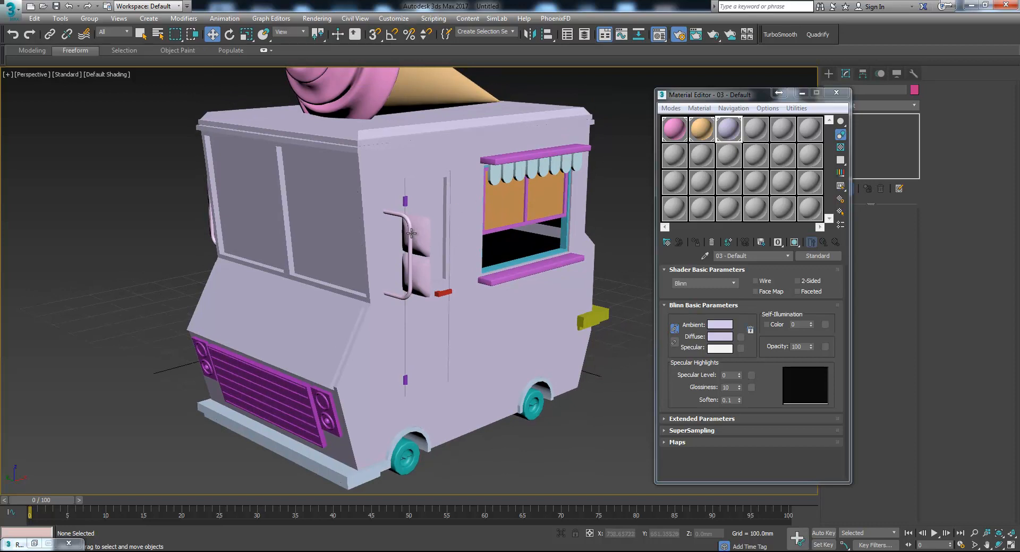
{"action": "left_click", "coordinate": [754, 132]}
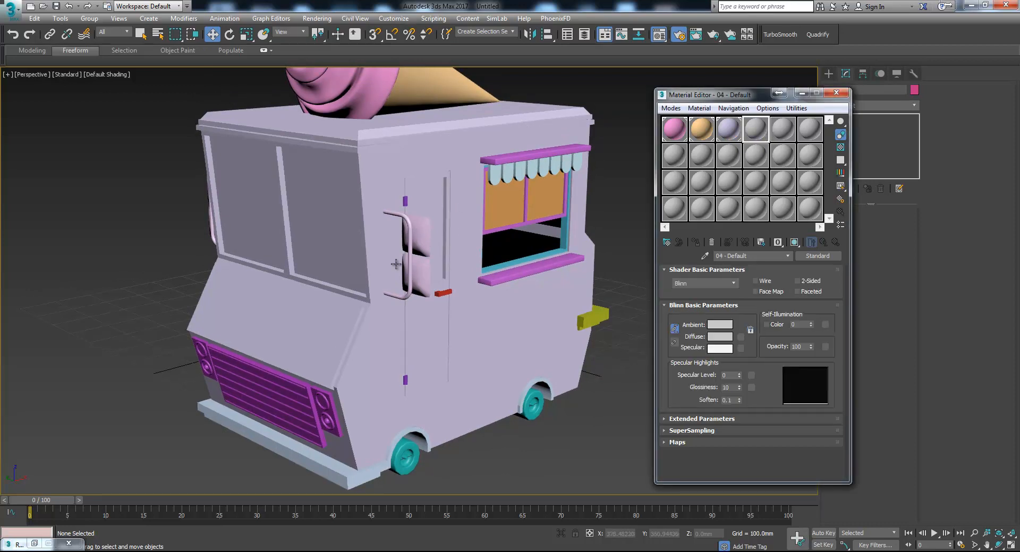
{"action": "left_click", "coordinate": [425, 254]}
{"action": "left_click", "coordinate": [694, 242]}
{"action": "middle_click_drag", "start_coordinate": [531, 239], "coordinate": [434, 237], "text": "alt"}
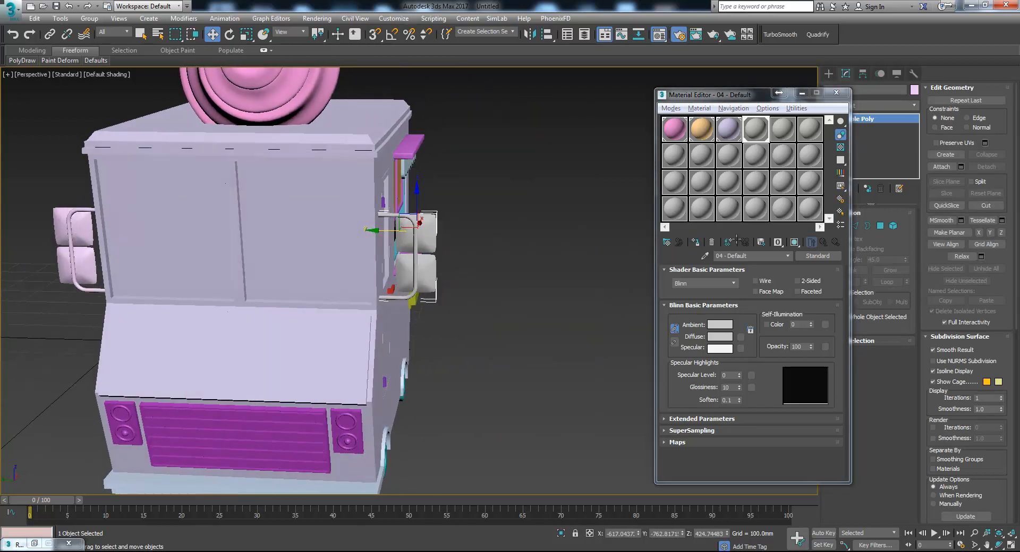
{"action": "left_click", "coordinate": [694, 244]}
{"action": "left_click", "coordinate": [724, 339]}
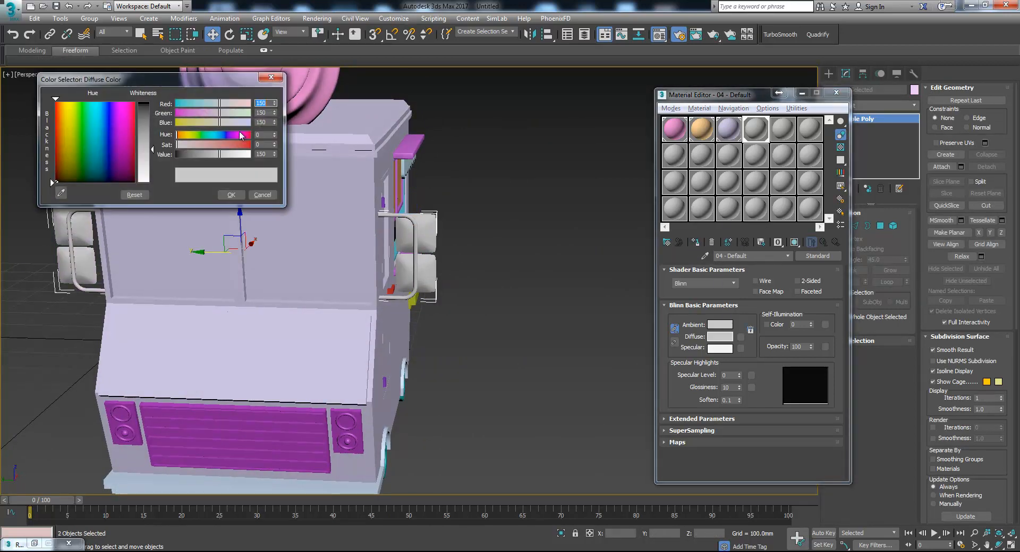
{"action": "left_click_drag", "start_coordinate": [146, 162], "coordinate": [146, 173]}
{"action": "left_click", "coordinate": [230, 195]}
{"action": "left_click", "coordinate": [509, 322]}
Assign the fifth material to the front bumper and wheel arches and set its diffuse color to dark brownish gray, about RGB 81, 62, 62.
{"action": "middle_click_drag", "start_coordinate": [516, 358], "coordinate": [518, 267], "text": "alt"}
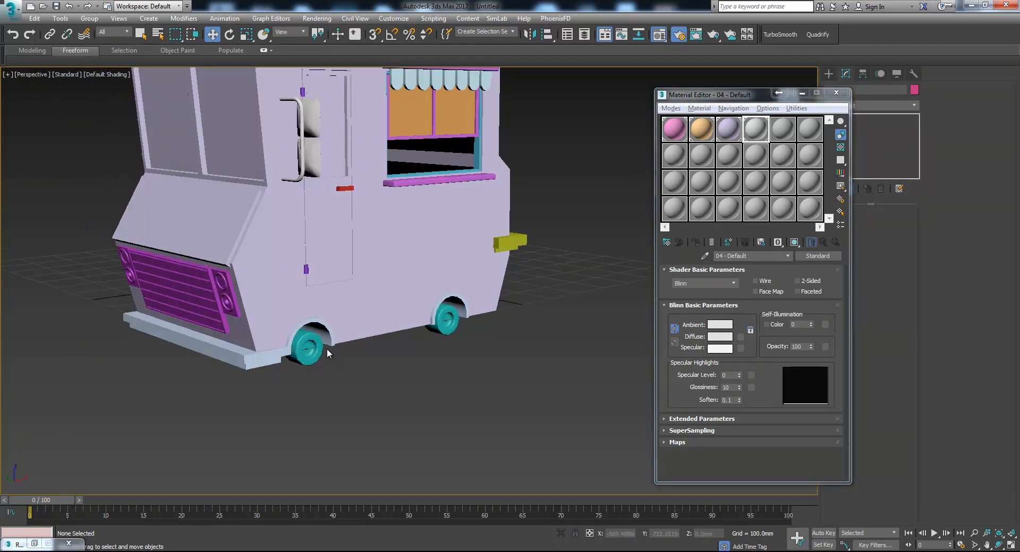
{"action": "left_click", "coordinate": [258, 357]}
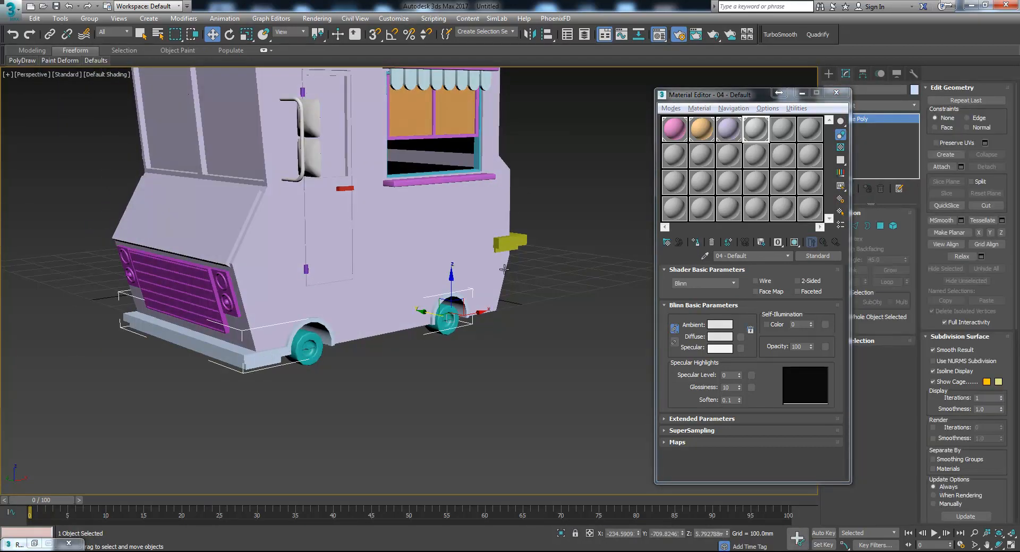
{"action": "left_click", "coordinate": [776, 136]}
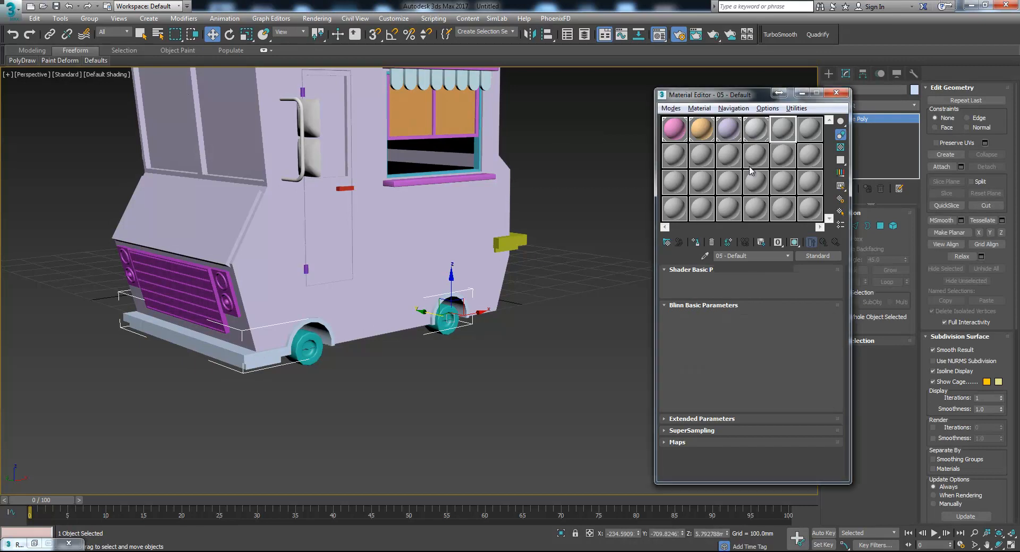
{"action": "left_click", "coordinate": [695, 242]}
{"action": "left_click", "coordinate": [717, 336]}
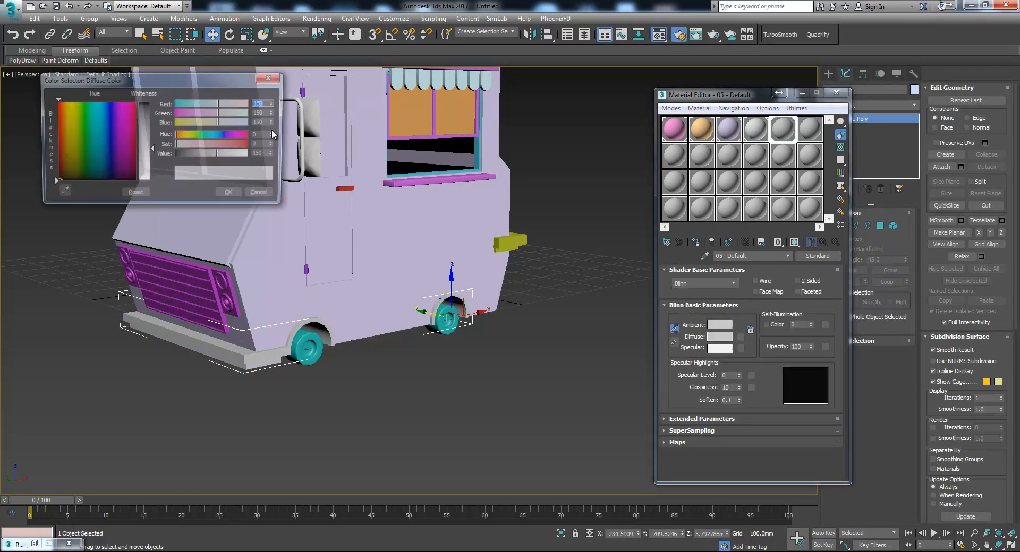
{"action": "left_click_drag", "start_coordinate": [114, 169], "coordinate": [55, 175]}
{"action": "left_click_drag", "start_coordinate": [152, 133], "coordinate": [152, 126]}
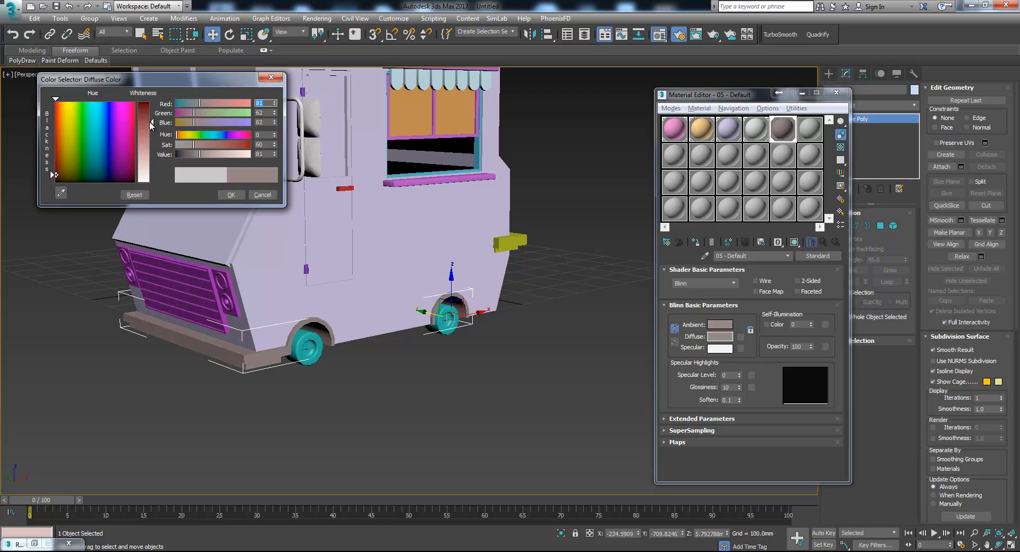
{"action": "left_click", "coordinate": [231, 195]}
{"action": "left_click", "coordinate": [533, 262]}
Assign the same brownish gray fifth material to the rear bumper.
{"action": "left_click", "coordinate": [516, 242]}
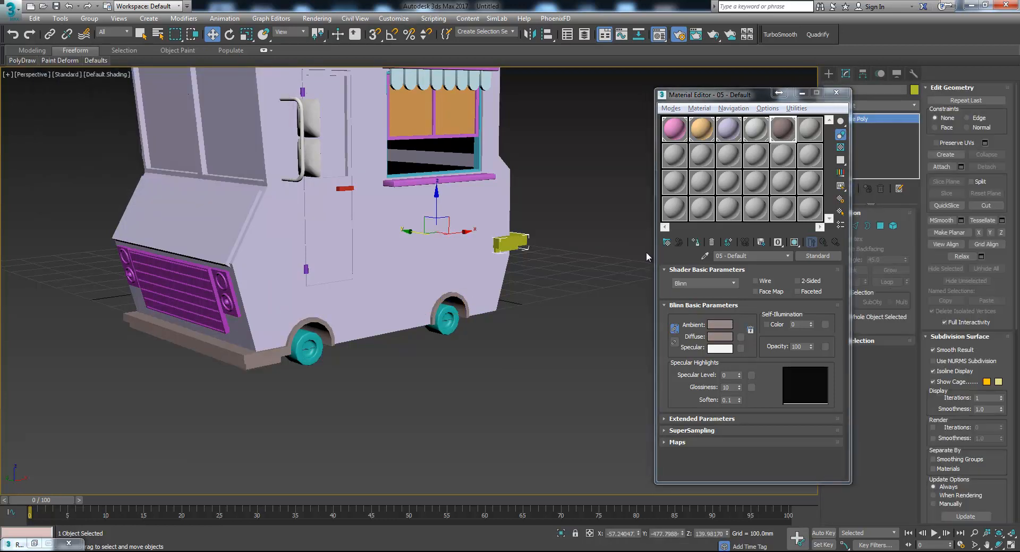
{"action": "left_click", "coordinate": [696, 242]}
{"action": "left_click", "coordinate": [611, 267]}
Assign the sixth material to all four wheels and set its diffuse color to near black, RGB 8, 8, 8.
{"action": "middle_click_drag", "start_coordinate": [502, 190], "coordinate": [518, 252], "text": "alt"}
{"action": "left_click", "coordinate": [809, 129]}
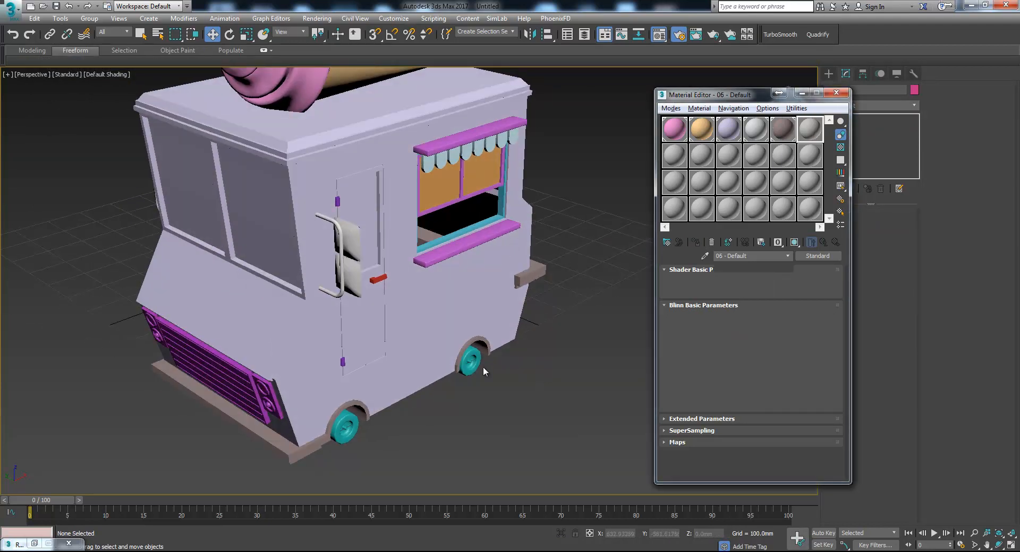
{"action": "left_click", "coordinate": [470, 361]}
{"action": "left_click", "coordinate": [348, 425], "text": "ctrl"}
{"action": "middle_click_drag", "start_coordinate": [374, 400], "coordinate": [201, 373], "text": "alt"}
{"action": "left_click", "coordinate": [182, 360], "text": "ctrl"}
{"action": "left_click", "coordinate": [240, 464], "text": "ctrl"}
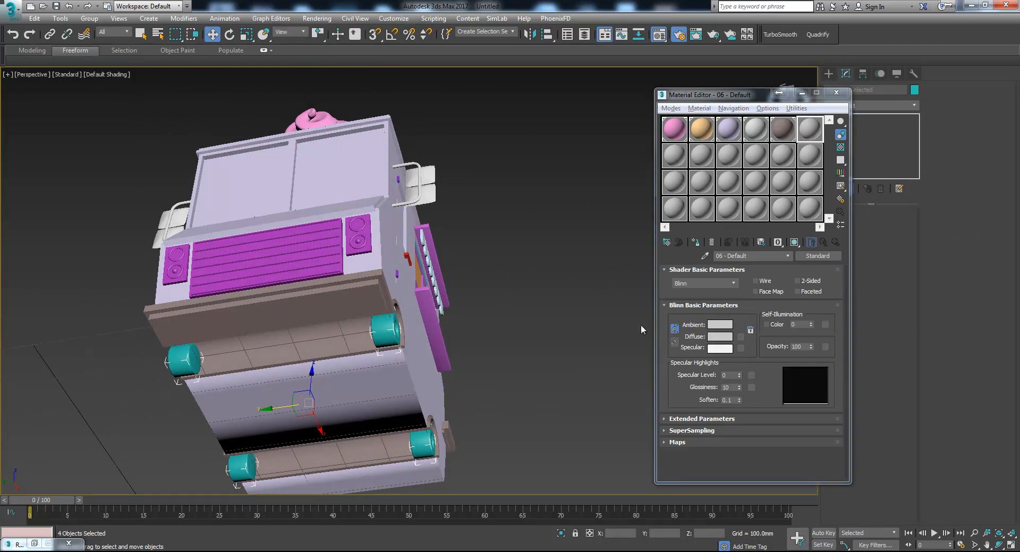
{"action": "left_click", "coordinate": [694, 244]}
{"action": "left_click", "coordinate": [717, 339]}
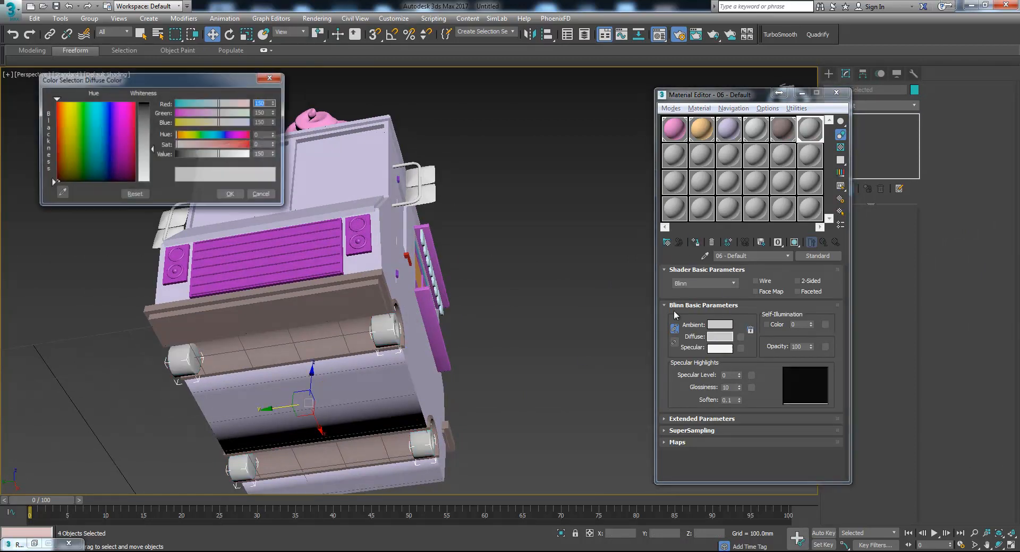
{"action": "left_click", "coordinate": [149, 105]}
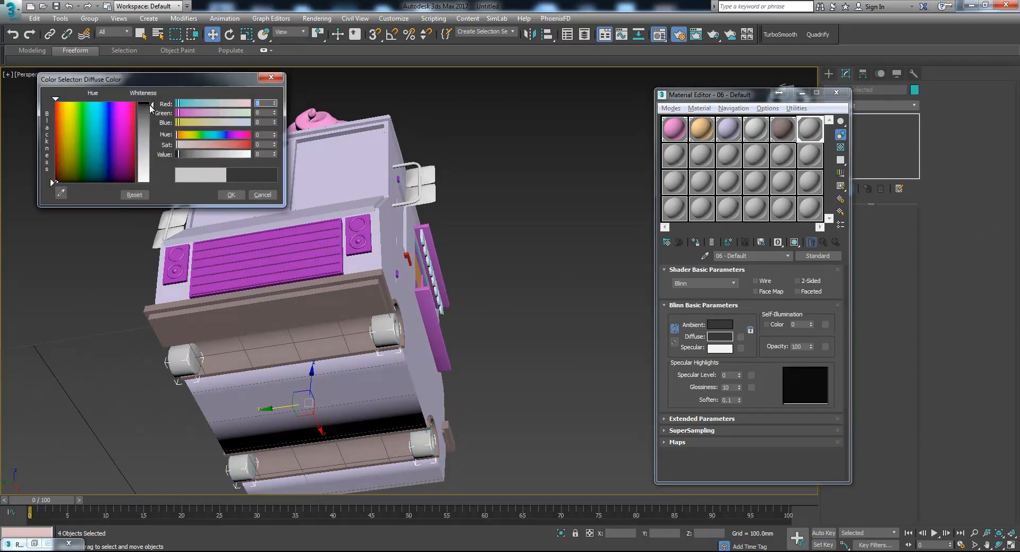
{"action": "left_click", "coordinate": [234, 194]}
{"action": "left_click", "coordinate": [506, 205]}
Select the truck body and show edged faces in the viewport.
{"action": "middle_click_drag", "start_coordinate": [511, 202], "coordinate": [514, 253], "text": "alt"}
{"action": "middle_click_drag", "start_coordinate": [557, 169], "coordinate": [548, 204]}
{"action": "mouse_move", "coordinate": [580, 189]}
{"action": "middle_mouse_down", "text": "alt"}
{"action": "mouse_move", "coordinate": [571, 202]}
{"action": "mouse_move", "coordinate": [568, 193]}
{"action": "middle_mouse_up", "text": "alt"}
{"action": "left_click", "coordinate": [407, 289]}
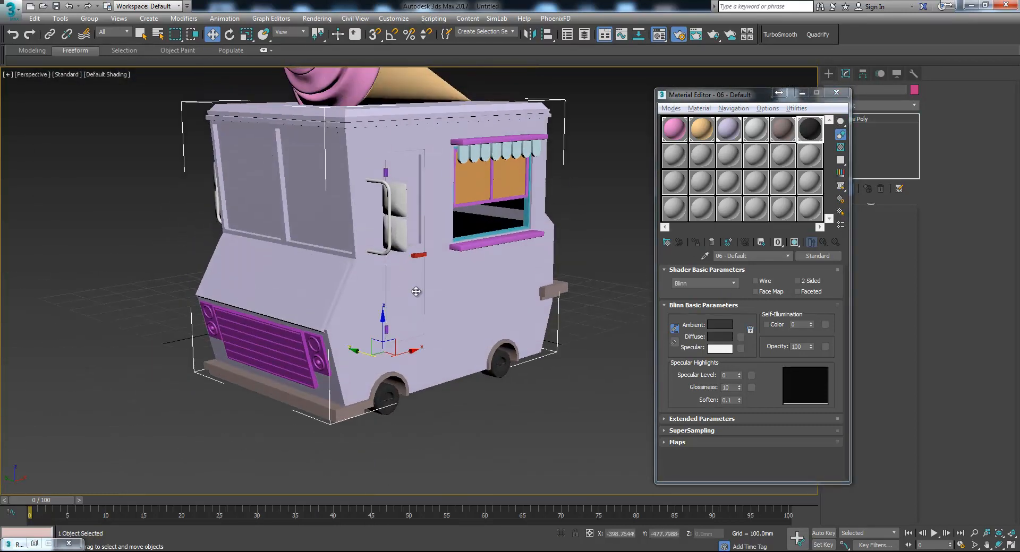
{"action": "key", "text": "F4"}
{"action": "middle_click_drag", "start_coordinate": [446, 271], "coordinate": [425, 284], "text": "alt"}
Try to select the side door as a separate element of the truck body.
{"action": "left_click", "coordinate": [894, 226]}
{"action": "left_click", "coordinate": [359, 286]}
{"action": "scroll", "coordinate": [358, 210], "scroll_direction": "up", "scroll_amount": 5}
{"action": "scroll", "coordinate": [358, 210], "scroll_direction": "down", "scroll_amount": 4}
{"action": "middle_click_drag", "start_coordinate": [358, 210], "coordinate": [364, 323], "text": "alt"}
{"action": "scroll", "coordinate": [300, 208], "scroll_direction": "up", "scroll_amount": 5}
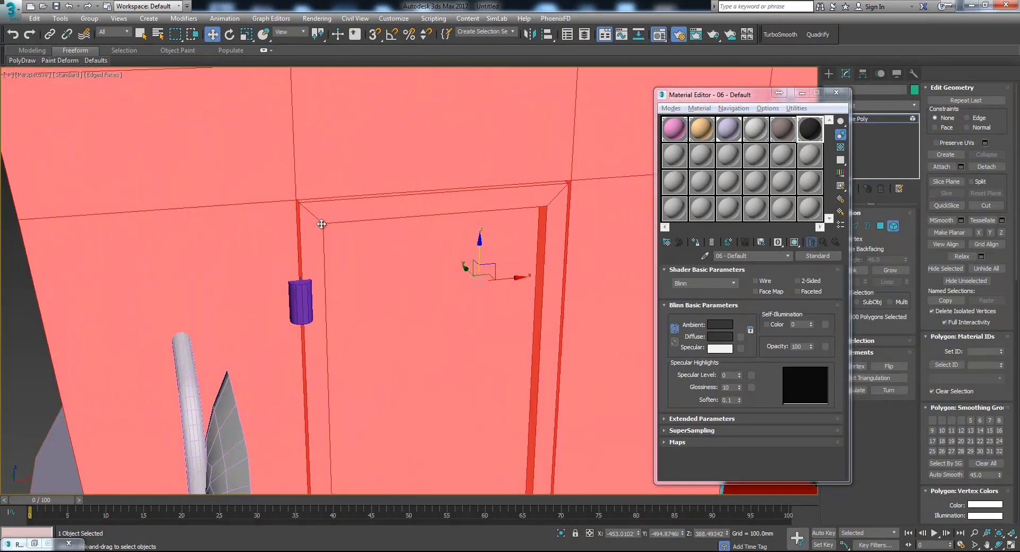
{"action": "scroll", "coordinate": [312, 218], "scroll_direction": "up", "scroll_amount": 2}
{"action": "middle_click_drag", "start_coordinate": [324, 225], "coordinate": [301, 219], "text": "alt"}
{"action": "middle_click_drag", "start_coordinate": [301, 219], "coordinate": [303, 314]}
{"action": "scroll", "coordinate": [310, 306], "scroll_direction": "down", "scroll_amount": 2}
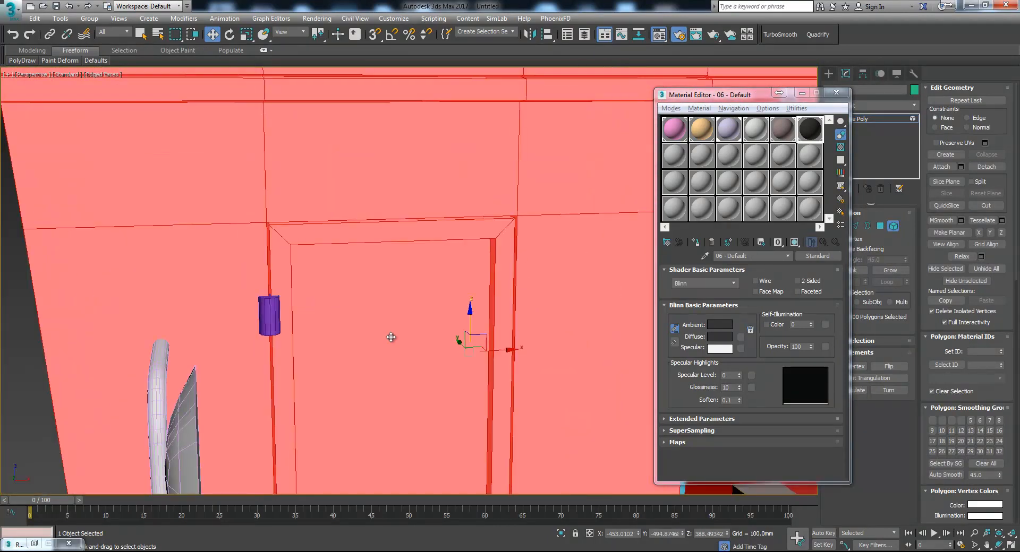
{"action": "left_click", "coordinate": [809, 242]}
Select all polygons of the side door, growing the selection from the window pane and the lower door panel.
{"action": "left_click", "coordinate": [880, 225]}
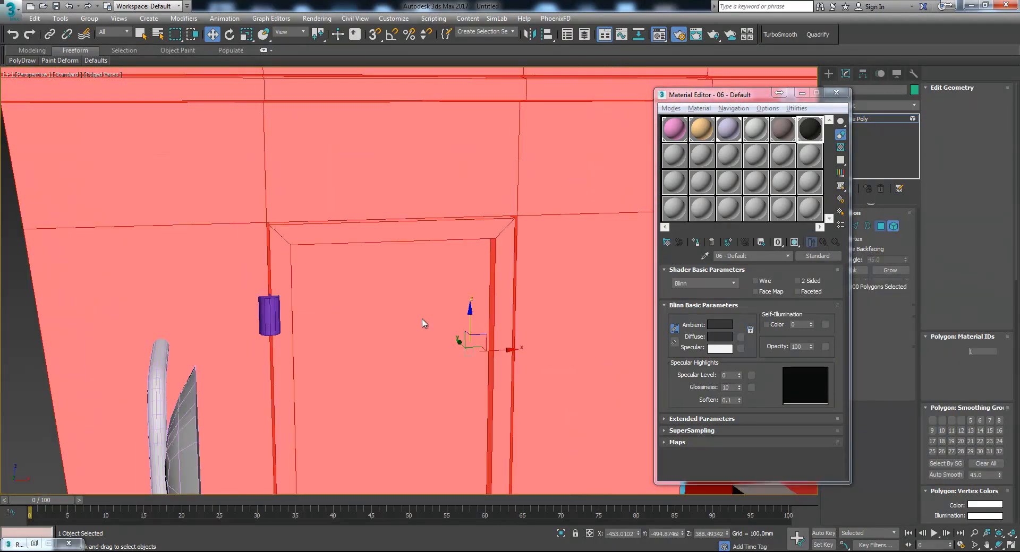
{"action": "left_click", "coordinate": [383, 321]}
{"action": "scroll", "coordinate": [414, 345], "scroll_direction": "down", "scroll_amount": 2}
{"action": "middle_click_drag", "start_coordinate": [420, 355], "coordinate": [445, 228]}
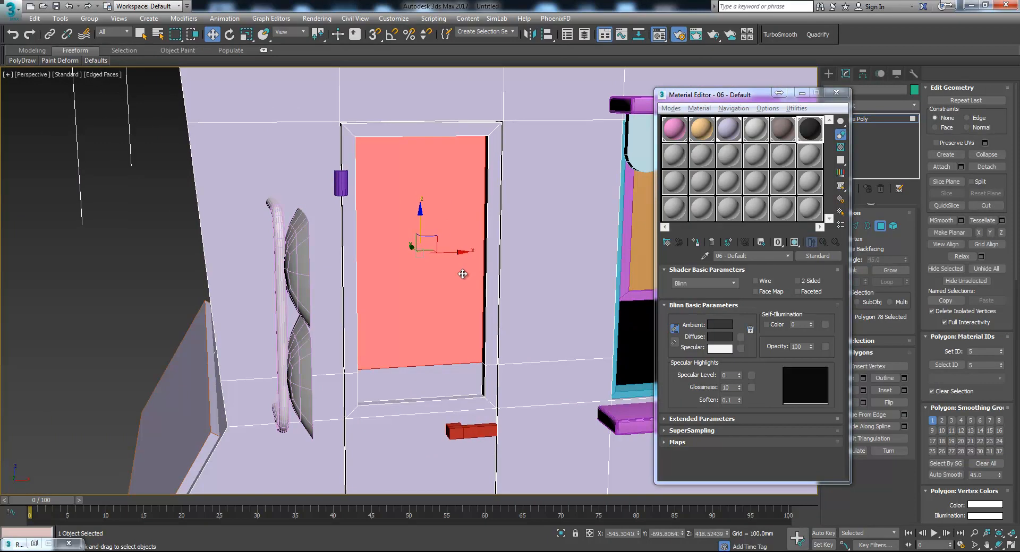
{"action": "left_click", "coordinate": [456, 376], "text": "ctrl"}
{"action": "left_click", "coordinate": [890, 270]}
{"action": "middle_click_drag", "start_coordinate": [507, 339], "coordinate": [502, 241]}
{"action": "left_click", "coordinate": [395, 353], "text": "ctrl"}
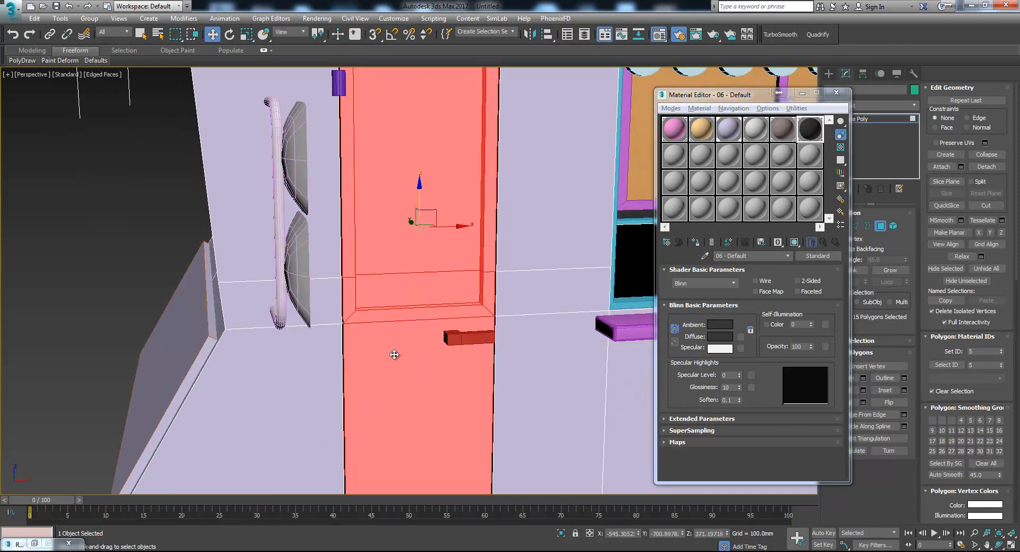
{"action": "scroll", "coordinate": [407, 349], "scroll_direction": "down", "scroll_amount": 2}
{"action": "left_click", "coordinate": [890, 270]}
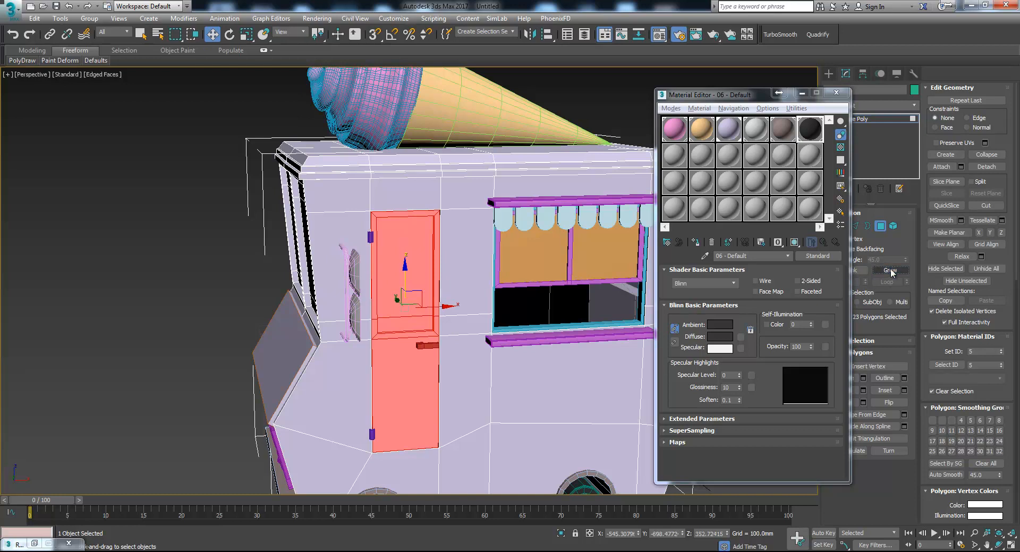
Assign the seventh material to the selected door polygons and set its diffuse color to pale green, about RGB 144, 171, 97.
{"action": "left_click", "coordinate": [673, 155]}
{"action": "left_click", "coordinate": [696, 242]}
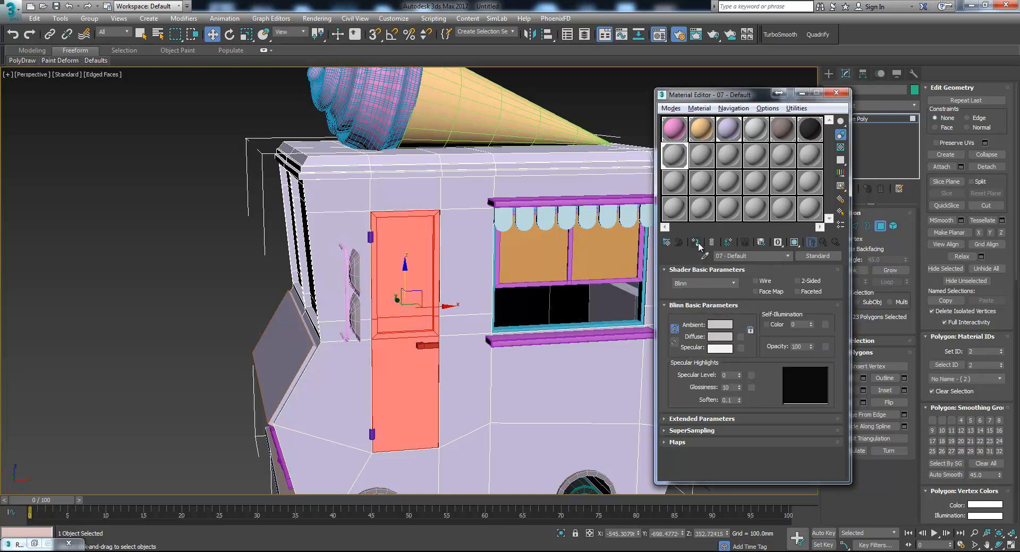
{"action": "left_click", "coordinate": [720, 337]}
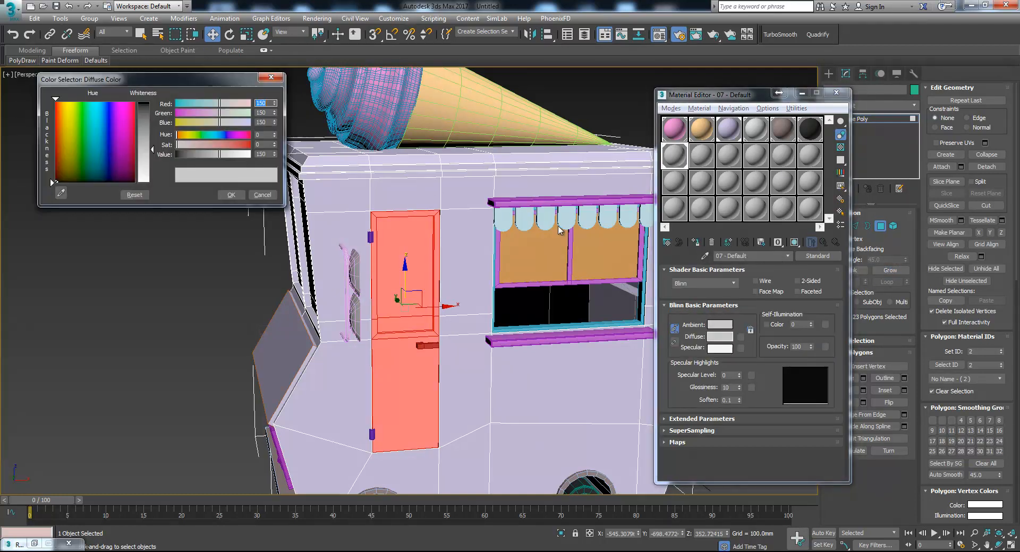
{"action": "left_click", "coordinate": [73, 144]}
{"action": "left_click_drag", "start_coordinate": [159, 145], "coordinate": [154, 132]}
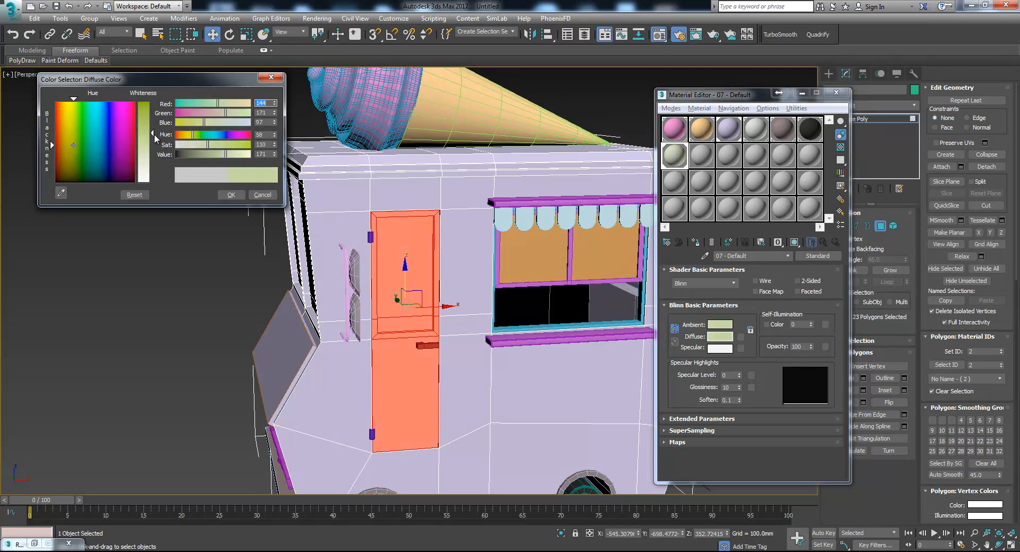
{"action": "left_click", "coordinate": [230, 195]}
{"action": "left_click", "coordinate": [157, 241]}
Inset the cab's side window polygon on the opposite side of the truck to form a window frame.
{"action": "middle_click_drag", "start_coordinate": [156, 241], "coordinate": [494, 250], "text": "alt"}
{"action": "left_click", "coordinate": [528, 244]}
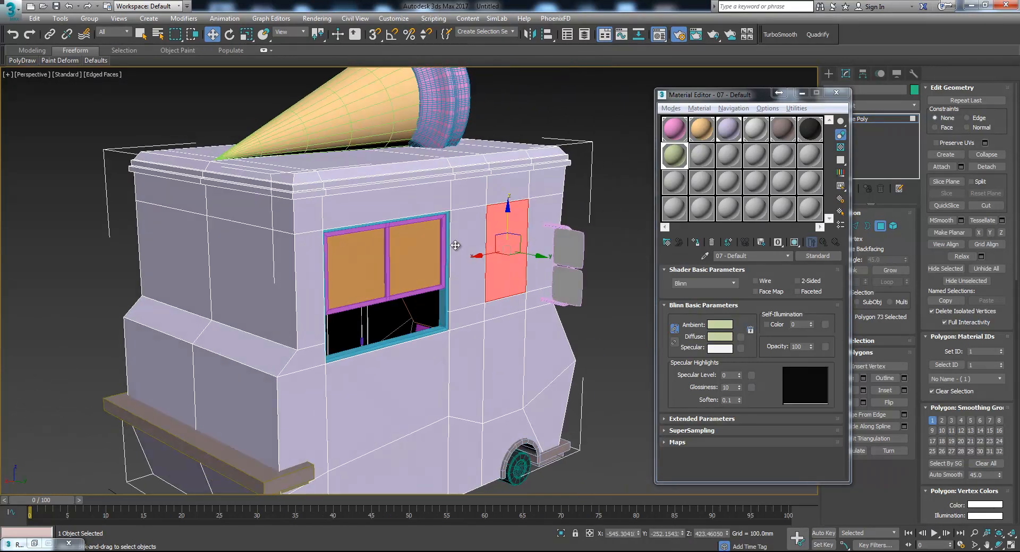
{"action": "scroll", "coordinate": [499, 246], "scroll_direction": "up", "scroll_amount": 3}
{"action": "scroll", "coordinate": [499, 247], "scroll_direction": "up", "scroll_amount": 2}
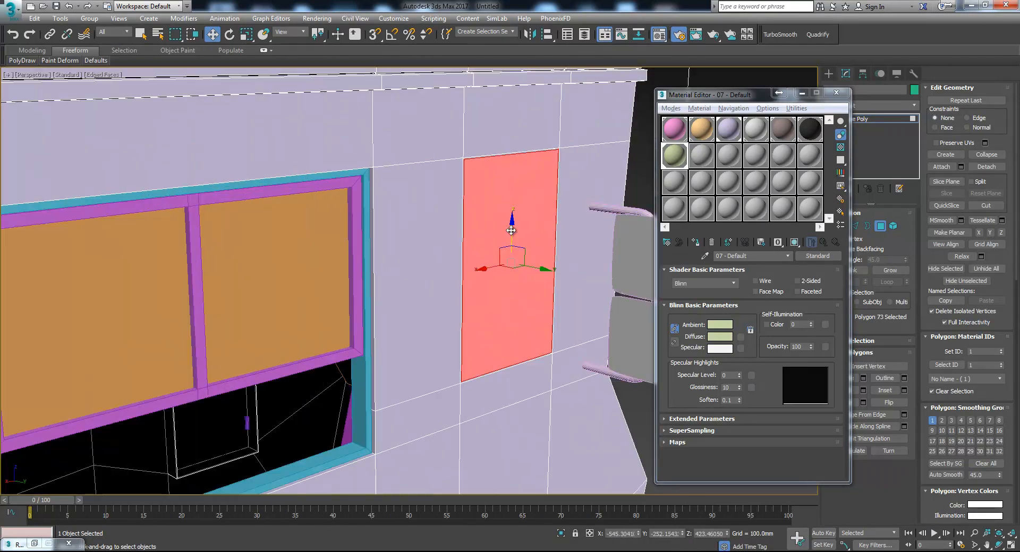
{"action": "left_click", "coordinate": [903, 390]}
{"action": "left_click", "coordinate": [415, 318]}
Extrude the inset window polygon about 10.36 mm and move it inward to recess the pane.
{"action": "left_click", "coordinate": [863, 378]}
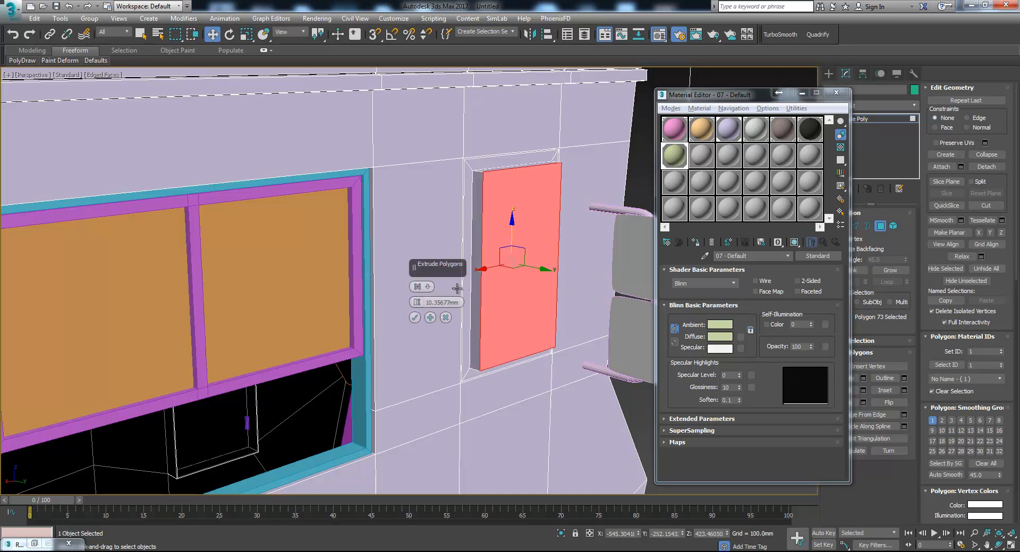
{"action": "left_click", "coordinate": [415, 318]}
{"action": "middle_click_drag", "start_coordinate": [421, 312], "coordinate": [534, 287], "text": "alt"}
{"action": "left_click_drag", "start_coordinate": [559, 268], "coordinate": [544, 263]}
{"action": "middle_click_drag", "start_coordinate": [544, 263], "coordinate": [717, 295], "text": "alt"}
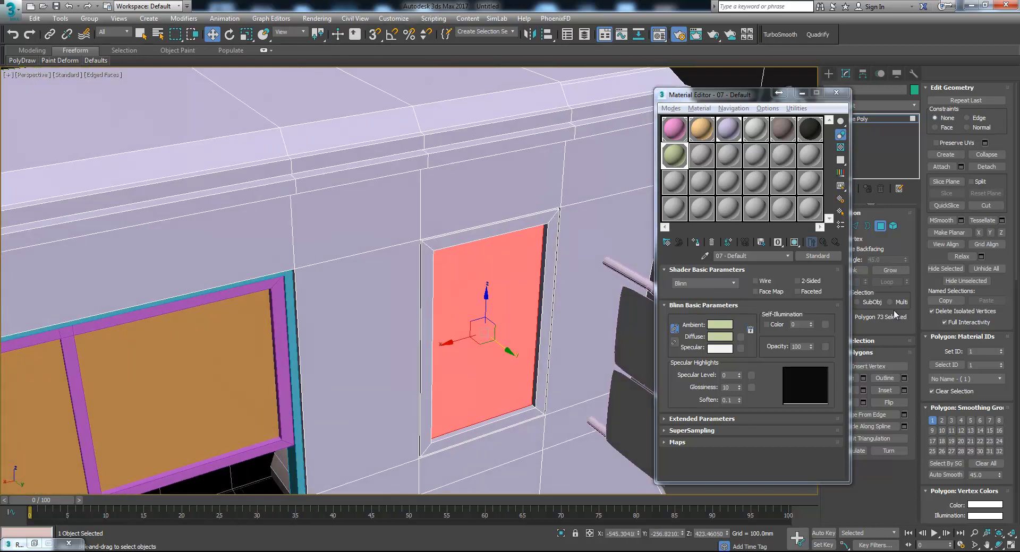
Grow the selection to the whole recessed window and its frame and assign the pale green seventh material to it.
{"action": "left_click", "coordinate": [893, 270]}
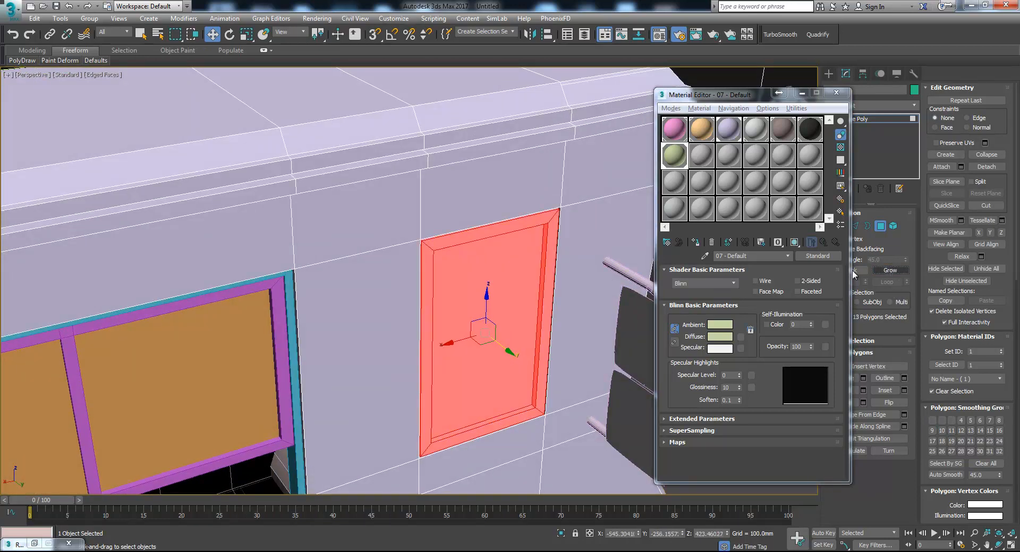
{"action": "left_click", "coordinate": [696, 243]}
{"action": "scroll", "coordinate": [550, 304], "scroll_direction": "down", "scroll_amount": 6}
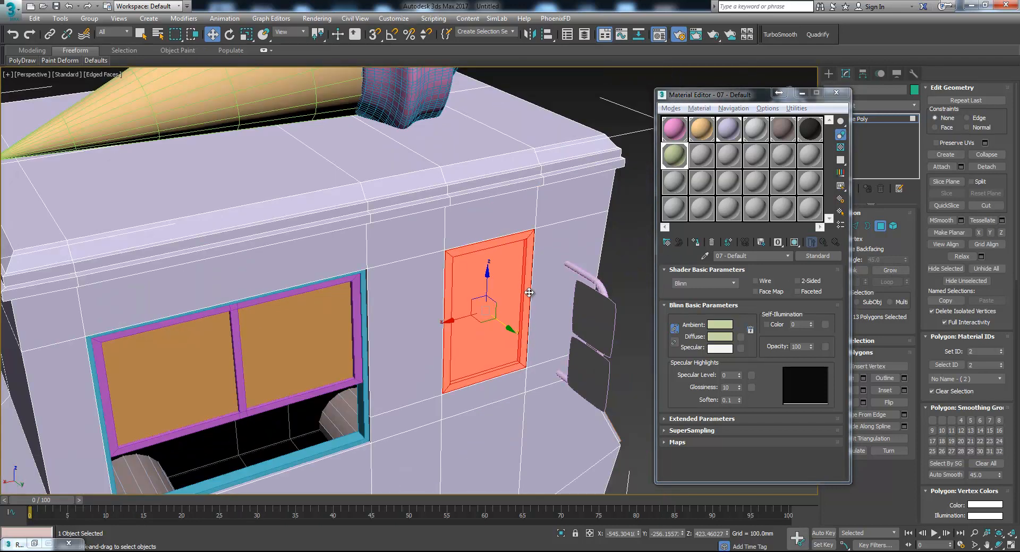
{"action": "middle_click_drag", "start_coordinate": [551, 302], "coordinate": [473, 278], "text": "alt"}
{"action": "left_click", "coordinate": [596, 279]}
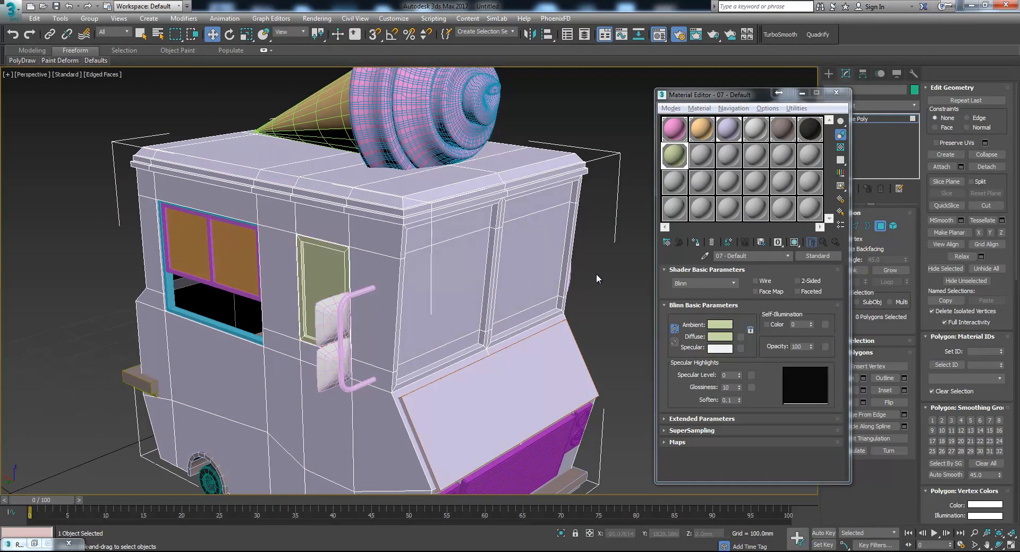
Select the window pane polygons of the truck's cab, covering the opposite side window, both windshield panes and the door window.
{"action": "left_click", "coordinate": [327, 268]}
{"action": "left_click", "coordinate": [458, 232], "text": "ctrl"}
{"action": "left_click", "coordinate": [460, 295], "text": "ctrl"}
{"action": "left_click", "coordinate": [449, 347], "text": "ctrl"}
{"action": "left_click", "coordinate": [518, 321], "text": "ctrl"}
{"action": "left_click", "coordinate": [523, 287], "text": "ctrl"}
{"action": "left_click", "coordinate": [528, 206], "text": "ctrl"}
{"action": "middle_click_drag", "start_coordinate": [561, 244], "coordinate": [394, 243], "text": "alt"}
{"action": "left_click", "coordinate": [393, 243], "text": "ctrl"}
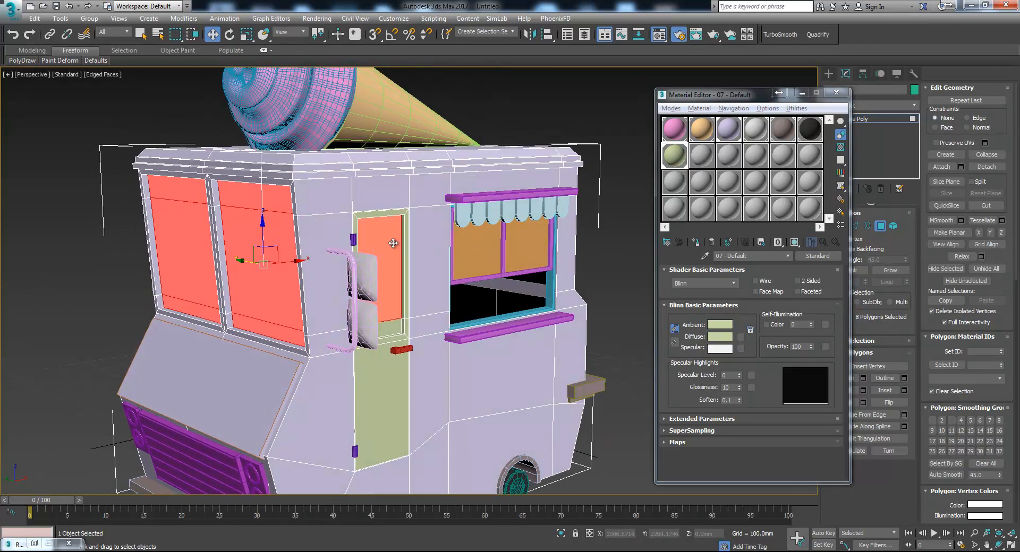
{"action": "left_click", "coordinate": [395, 324], "text": "ctrl"}
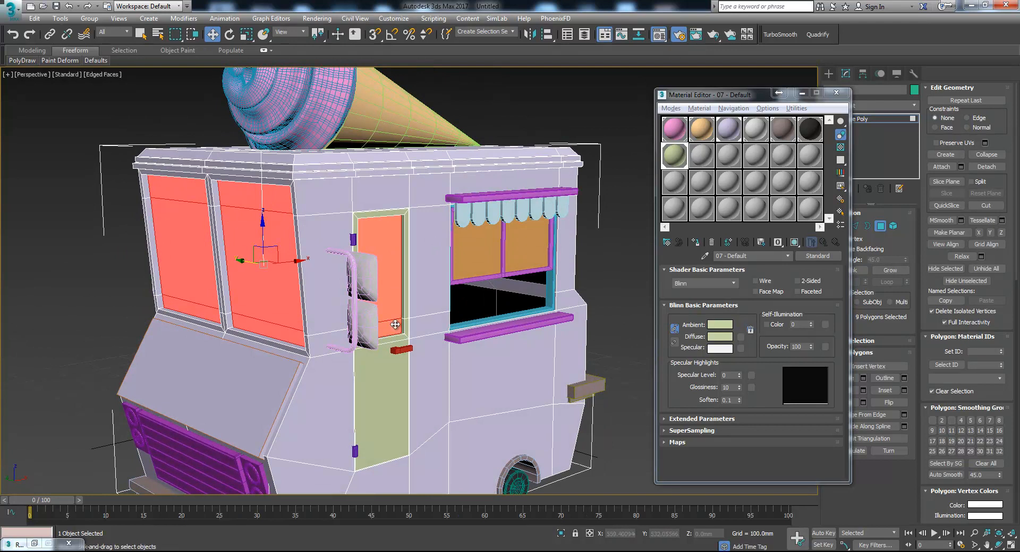
Assign the eighth material to the selected window panes and set its diffuse color to light cyan.
{"action": "left_click", "coordinate": [705, 156]}
{"action": "left_click", "coordinate": [722, 337]}
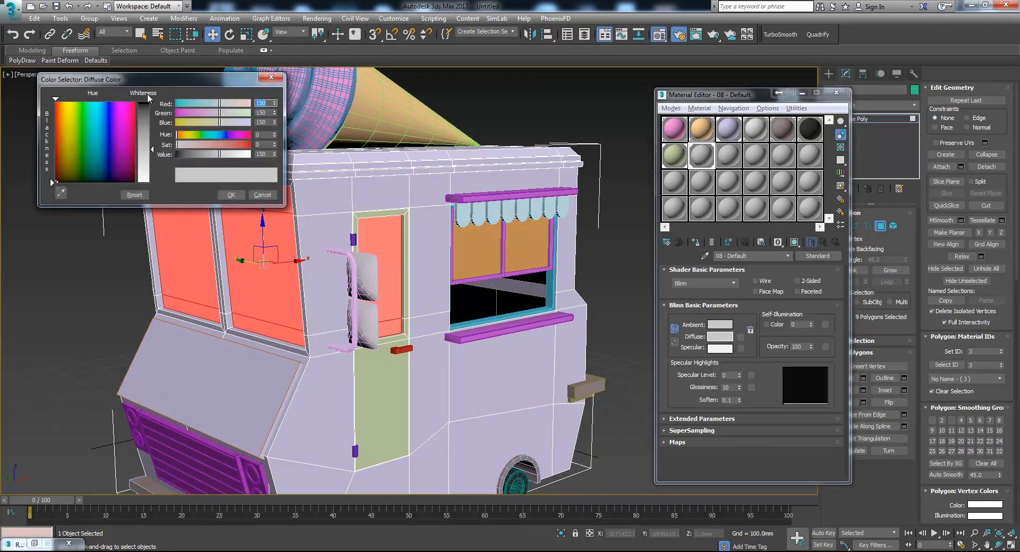
{"action": "left_click", "coordinate": [96, 118]}
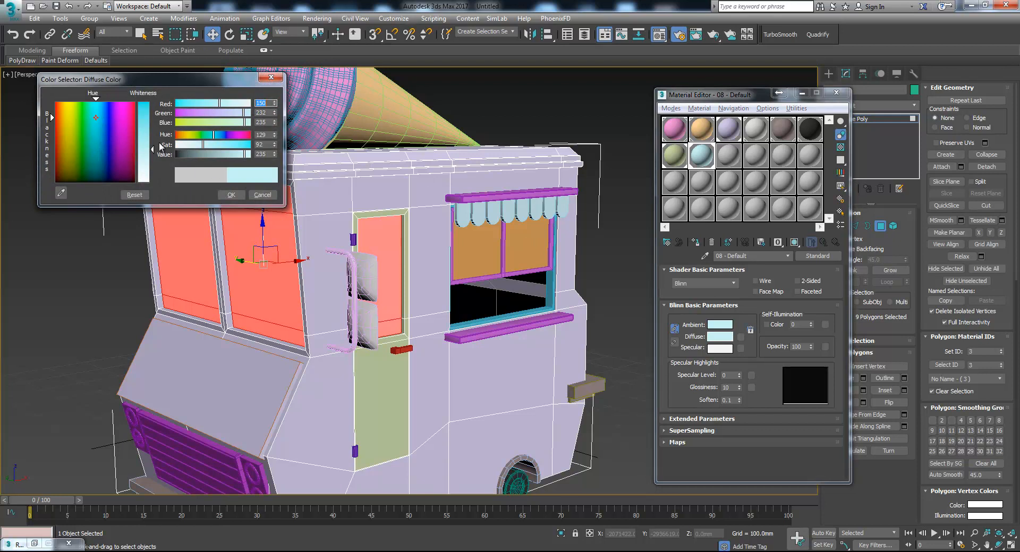
{"action": "left_click", "coordinate": [231, 195]}
{"action": "left_click", "coordinate": [492, 115]}
{"action": "key", "text": "F4"}
{"action": "scroll", "coordinate": [537, 149], "scroll_direction": "down", "scroll_amount": 3}
{"action": "middle_click_drag", "start_coordinate": [479, 203], "coordinate": [460, 191]}
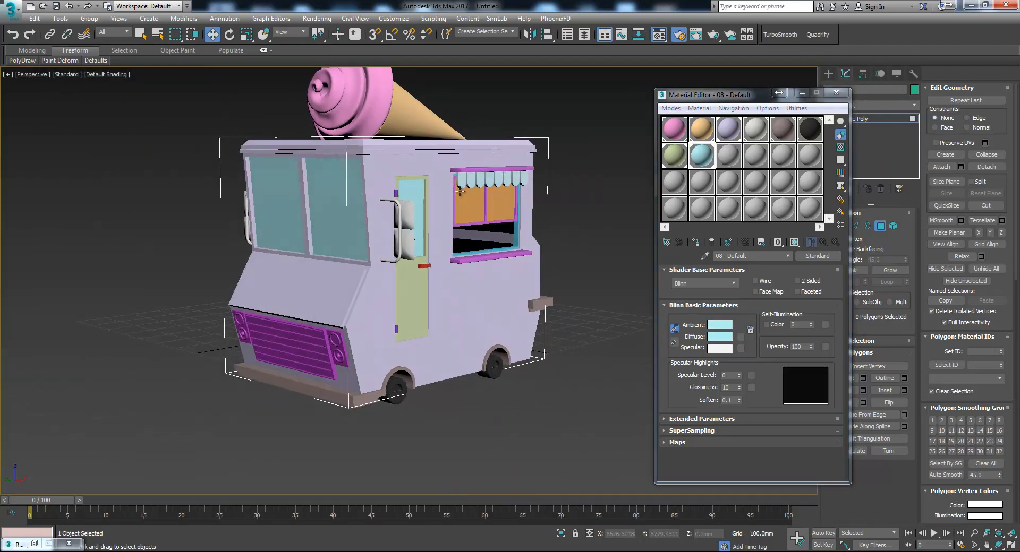
{"action": "scroll", "coordinate": [457, 194], "scroll_direction": "up", "scroll_amount": 4}
{"action": "left_click", "coordinate": [882, 227]}
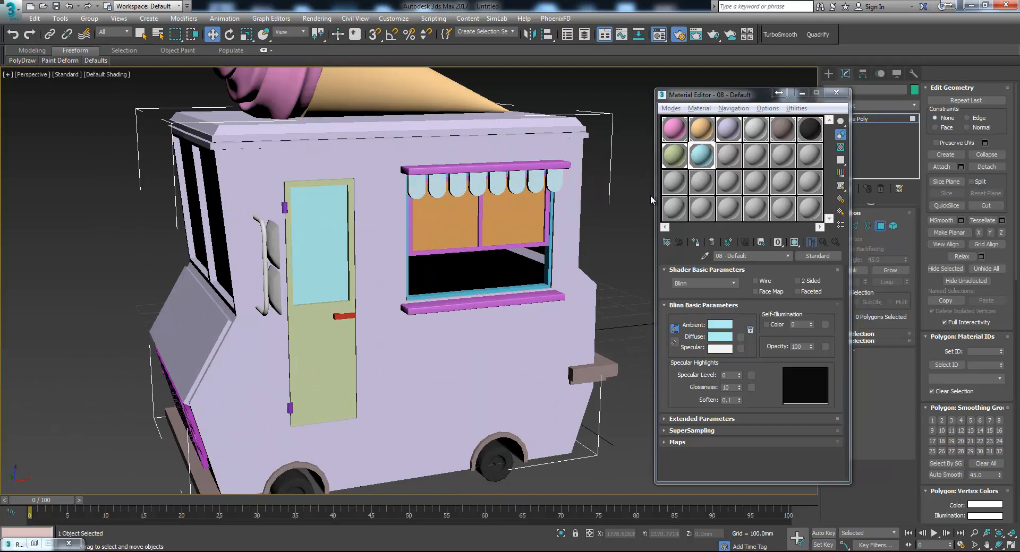
Apply the pale green seventh material to the serving window frames and the light cyan eighth material to their panes.
{"action": "left_click", "coordinate": [609, 198]}
{"action": "left_click_drag", "start_coordinate": [670, 160], "coordinate": [469, 251]}
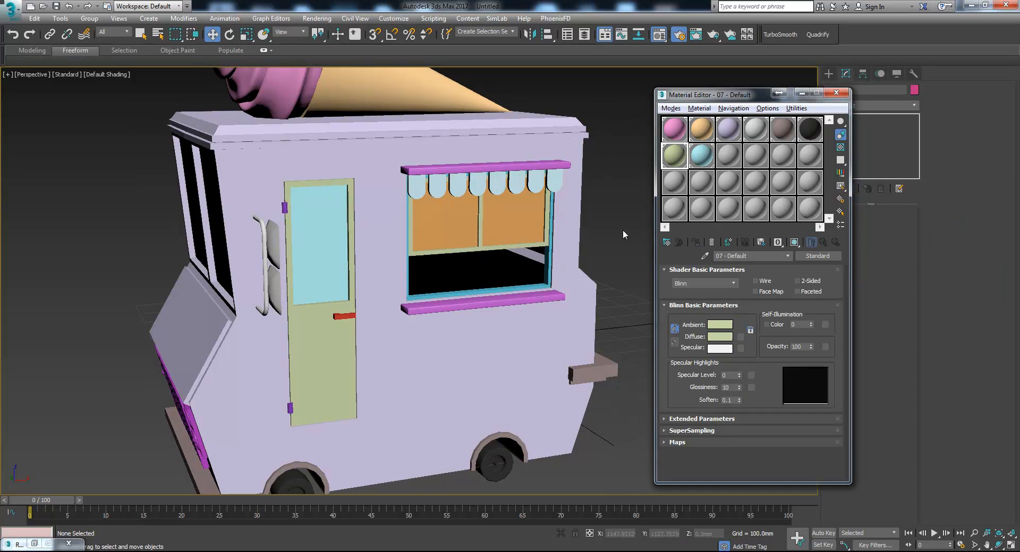
{"action": "left_click_drag", "start_coordinate": [677, 169], "coordinate": [551, 272]}
{"action": "left_click_drag", "start_coordinate": [584, 197], "coordinate": [511, 223]}
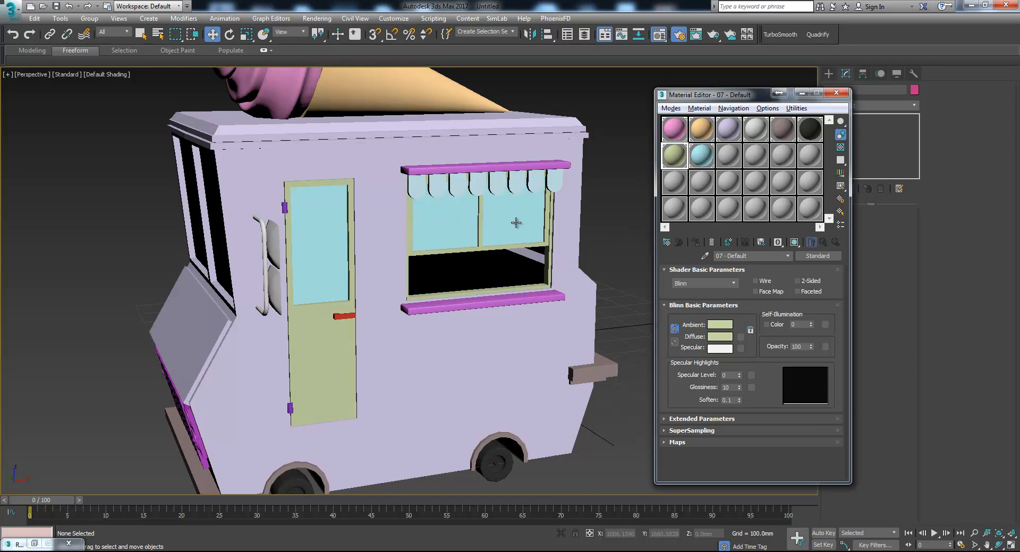
{"action": "middle_click_drag", "start_coordinate": [554, 236], "coordinate": [381, 264], "text": "alt"}
{"action": "left_click_drag", "start_coordinate": [699, 149], "coordinate": [621, 177]}
{"action": "left_click_drag", "start_coordinate": [707, 159], "coordinate": [534, 237]}
Apply the grey-brown fifth material to the hood panel and the front grille.
{"action": "scroll", "coordinate": [427, 274], "scroll_direction": "down", "scroll_amount": 4}
{"action": "middle_click_drag", "start_coordinate": [478, 280], "coordinate": [280, 255], "text": "alt"}
{"action": "left_click_drag", "start_coordinate": [784, 128], "coordinate": [314, 292]}
{"action": "middle_click_drag", "start_coordinate": [473, 383], "coordinate": [278, 266], "text": "alt"}
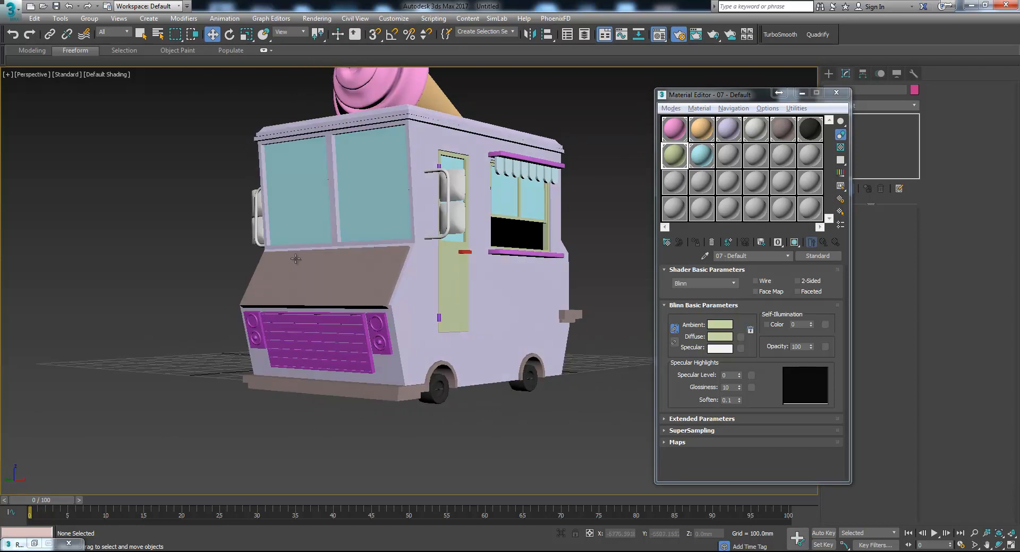
{"action": "scroll", "coordinate": [378, 326], "scroll_direction": "up", "scroll_amount": 4}
{"action": "left_click_drag", "start_coordinate": [777, 138], "coordinate": [378, 318]}
Select both headlight units and assign the grey-brown fifth material to them.
{"action": "middle_click_drag", "start_coordinate": [426, 352], "coordinate": [455, 382], "text": "alt"}
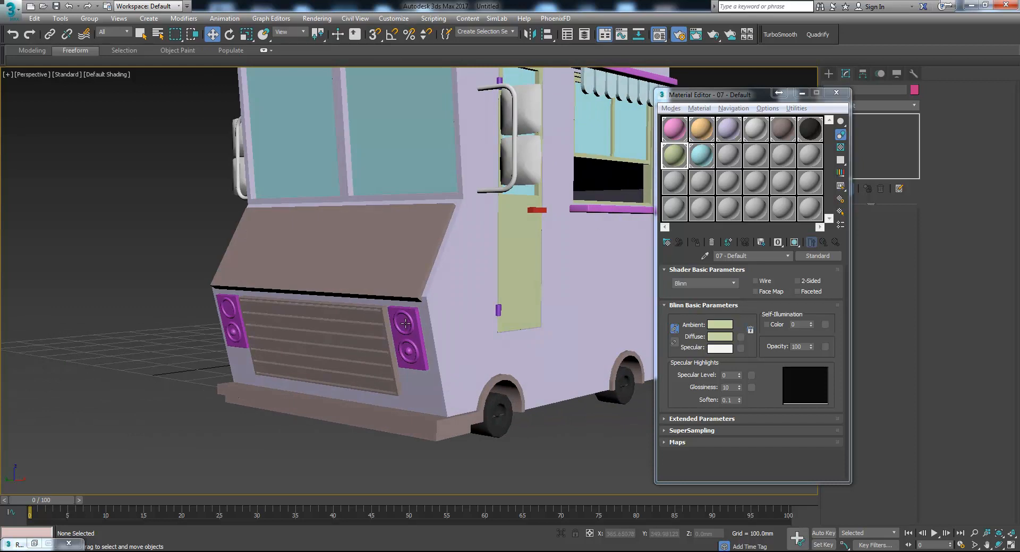
{"action": "left_click", "coordinate": [417, 334]}
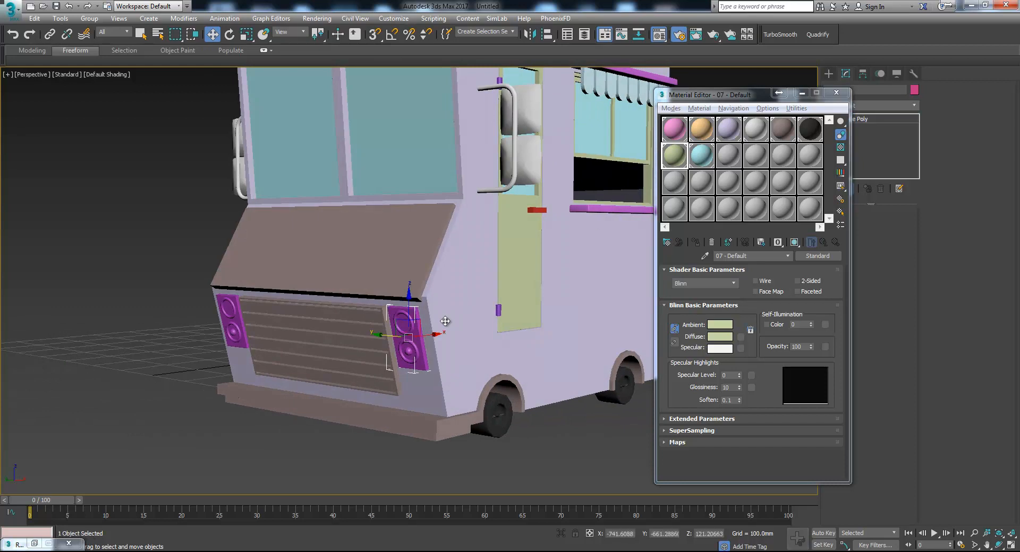
{"action": "left_click", "coordinate": [226, 293], "text": "ctrl"}
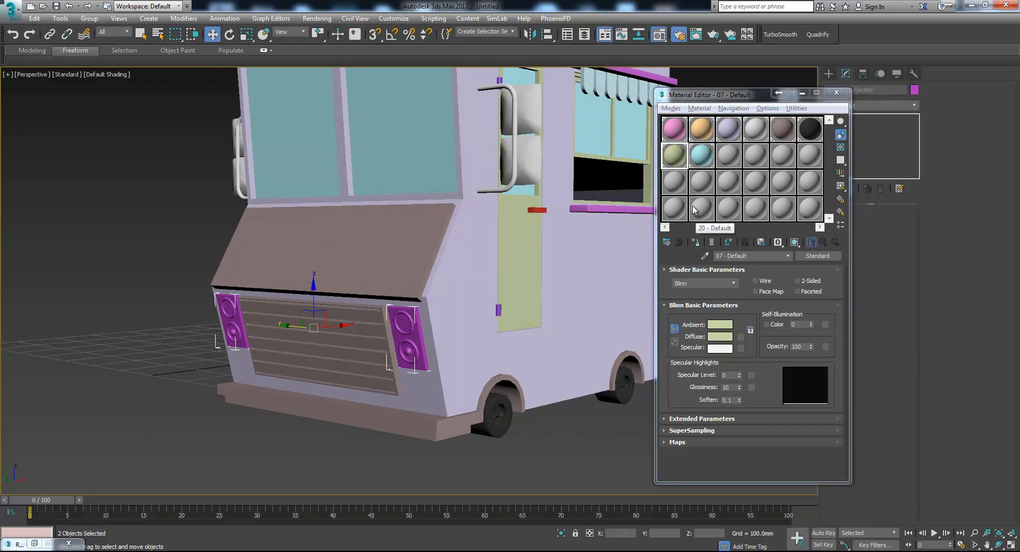
{"action": "left_click", "coordinate": [780, 131]}
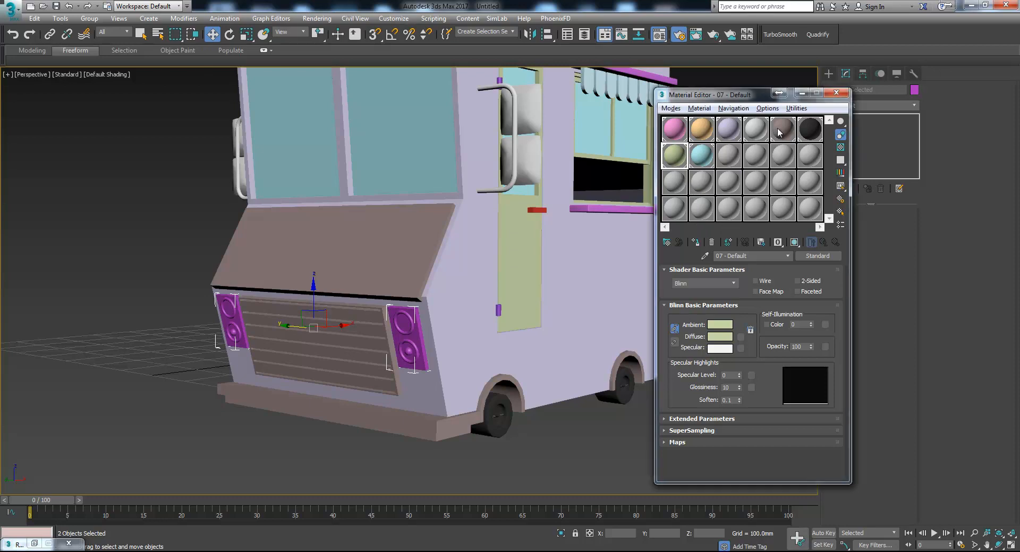
{"action": "left_click", "coordinate": [695, 242]}
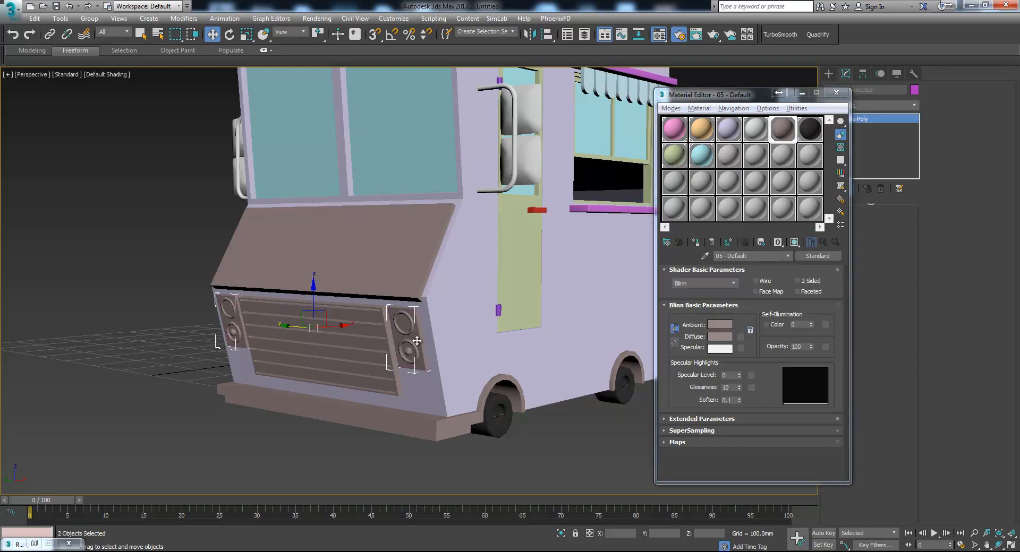
Assign the light grey fourth material to the lamp ring elements of the headlight unit on the door side.
{"action": "left_click", "coordinate": [403, 343]}
{"action": "left_click", "coordinate": [893, 225]}
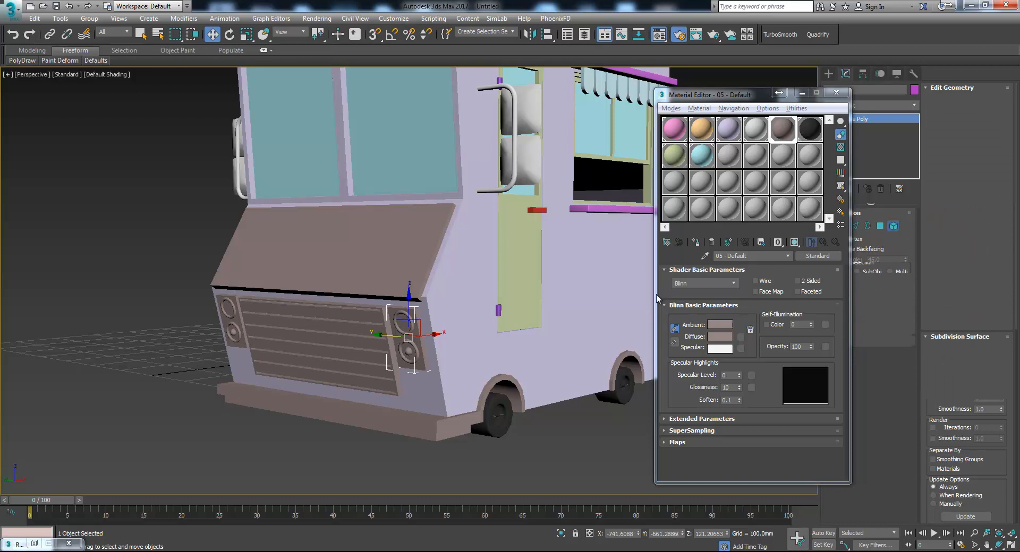
{"action": "left_click", "coordinate": [409, 321]}
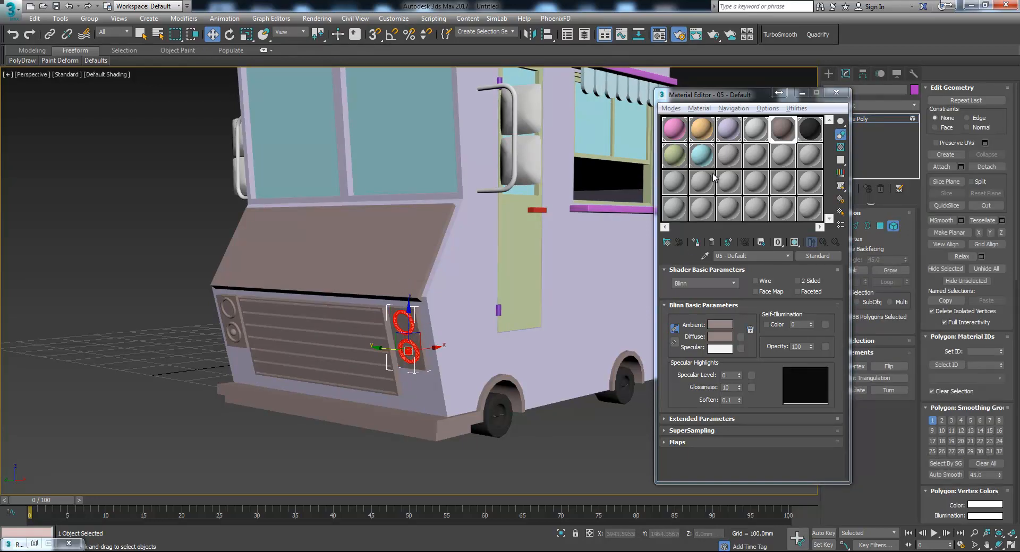
{"action": "left_click", "coordinate": [750, 141]}
{"action": "left_click", "coordinate": [695, 242]}
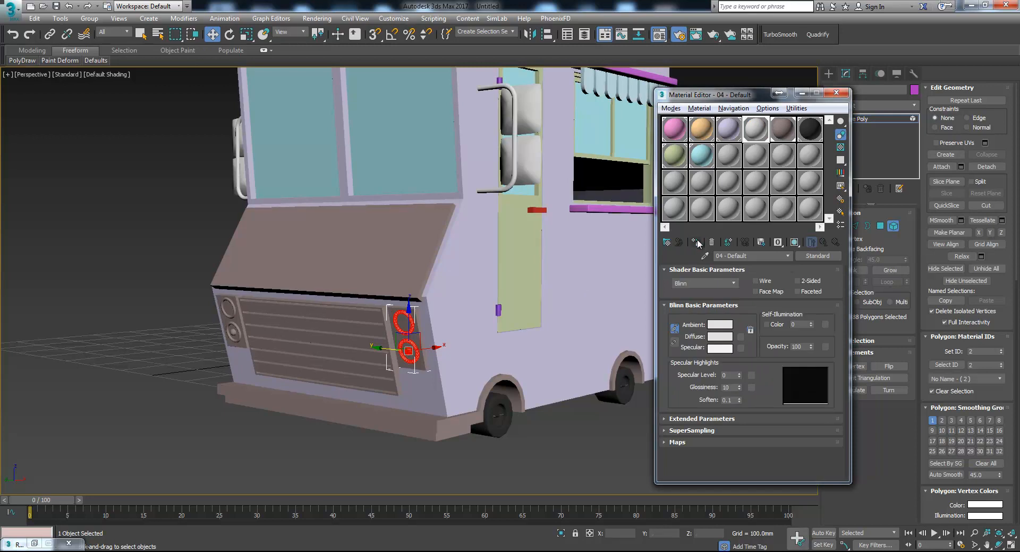
{"action": "left_click", "coordinate": [583, 416]}
Assign the light grey fourth material to the lamp ring elements of the other headlight unit and leave element editing.
{"action": "middle_click_drag", "start_coordinate": [524, 392], "coordinate": [448, 378], "text": "alt"}
{"action": "left_click", "coordinate": [892, 226]}
{"action": "left_click", "coordinate": [200, 317]}
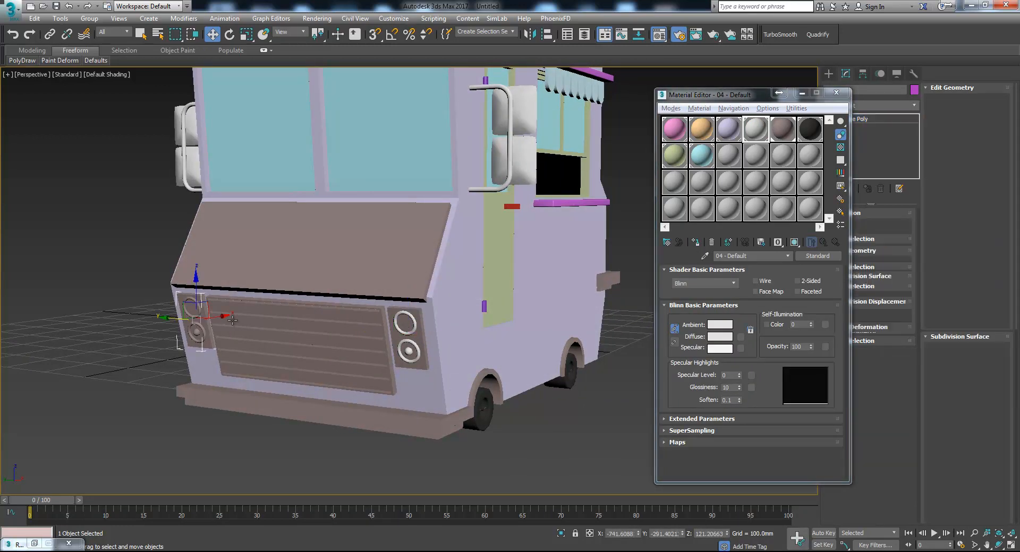
{"action": "left_click", "coordinate": [893, 226]}
{"action": "left_click", "coordinate": [196, 327]}
{"action": "left_click", "coordinate": [695, 242]}
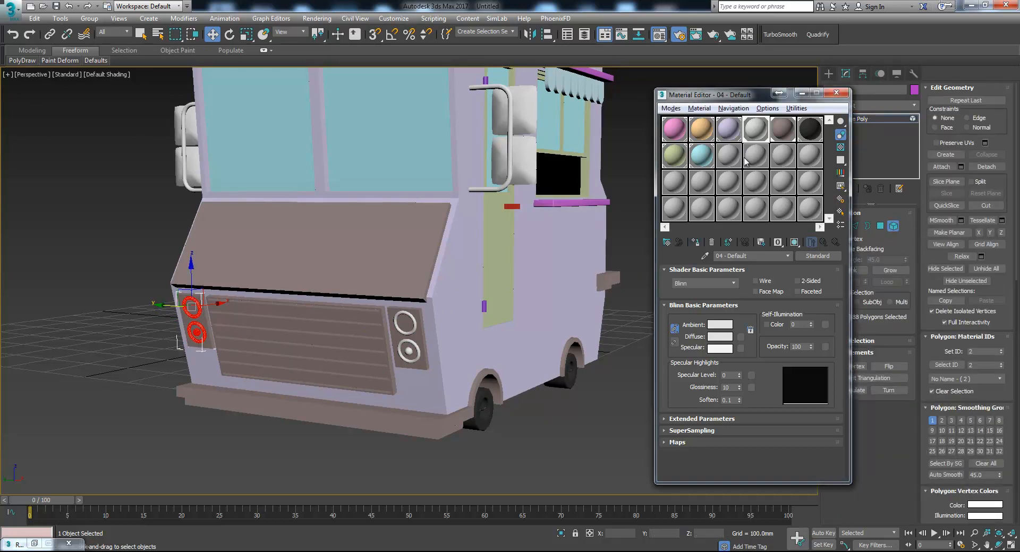
{"action": "left_click", "coordinate": [287, 356]}
{"action": "middle_click_drag", "start_coordinate": [466, 396], "coordinate": [444, 407], "text": "alt"}
{"action": "scroll", "coordinate": [473, 393], "scroll_direction": "down", "scroll_amount": 3}
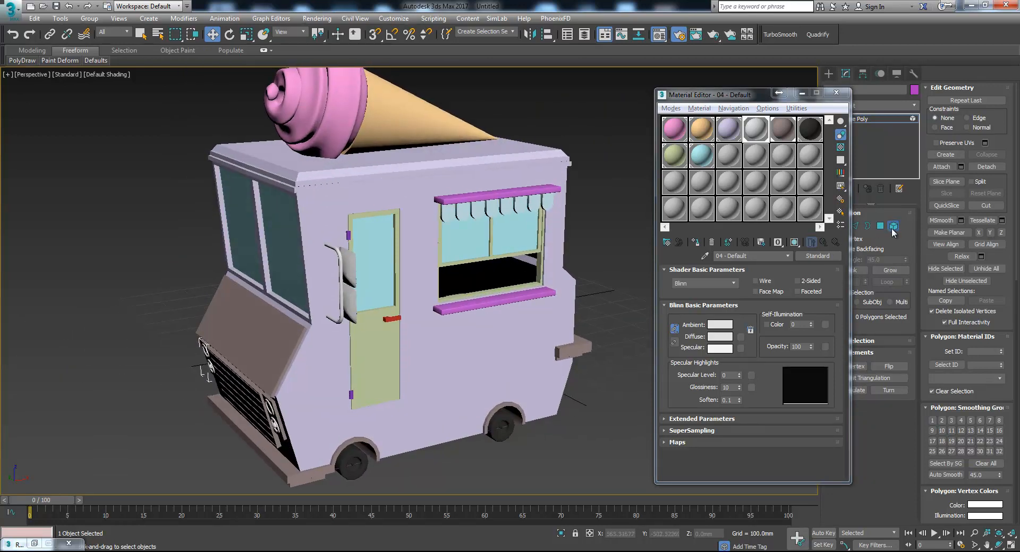
{"action": "left_click", "coordinate": [893, 225]}
{"action": "left_click", "coordinate": [609, 247]}
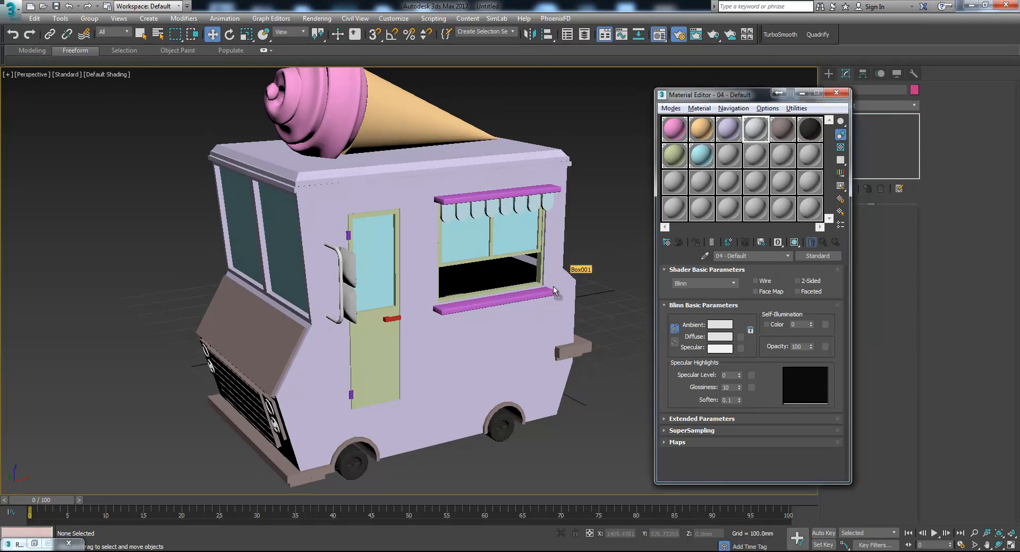
Apply the grey-brown fifth material to the serving window's top ledge, lower shelf and scalloped awning.
{"action": "left_click_drag", "start_coordinate": [785, 133], "coordinate": [533, 193]}
{"action": "scroll", "coordinate": [494, 191], "scroll_direction": "up", "scroll_amount": 3}
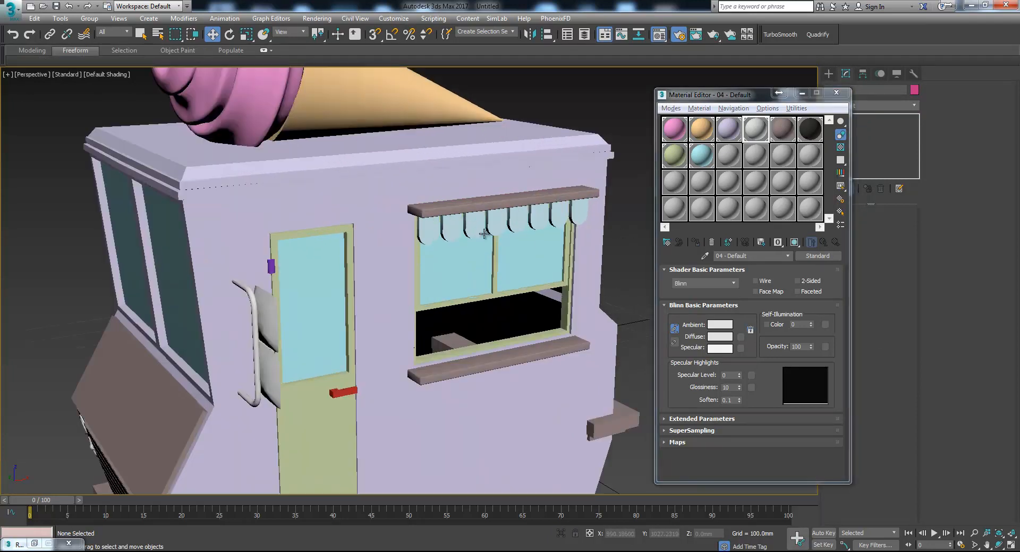
{"action": "left_click_drag", "start_coordinate": [791, 133], "coordinate": [580, 213]}
{"action": "scroll", "coordinate": [599, 260], "scroll_direction": "down", "scroll_amount": 3}
{"action": "middle_click_drag", "start_coordinate": [599, 260], "coordinate": [418, 277], "text": "alt"}
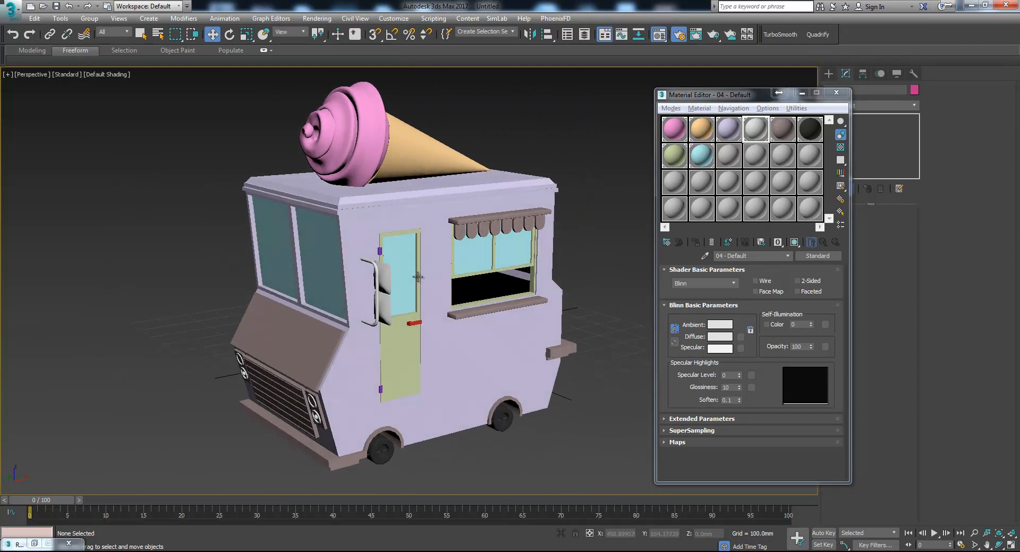
Try several diffuse colors on the truck body's third material and settle on pale pinkish lilac, RGB 218, 193, 224.
{"action": "middle_click_drag", "start_coordinate": [565, 298], "coordinate": [589, 276], "text": "alt"}
{"action": "left_click", "coordinate": [728, 129]}
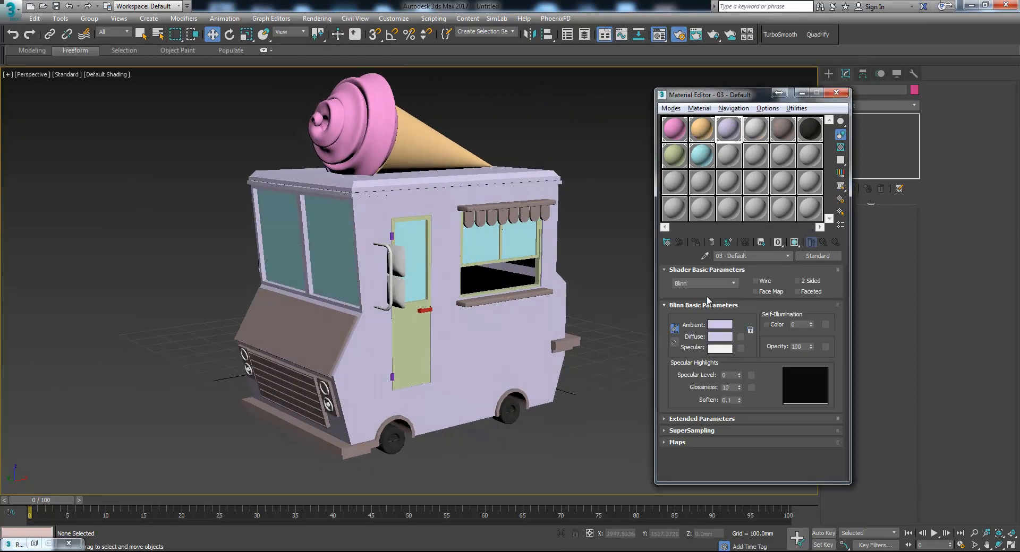
{"action": "left_click", "coordinate": [714, 335]}
{"action": "left_click", "coordinate": [88, 129]}
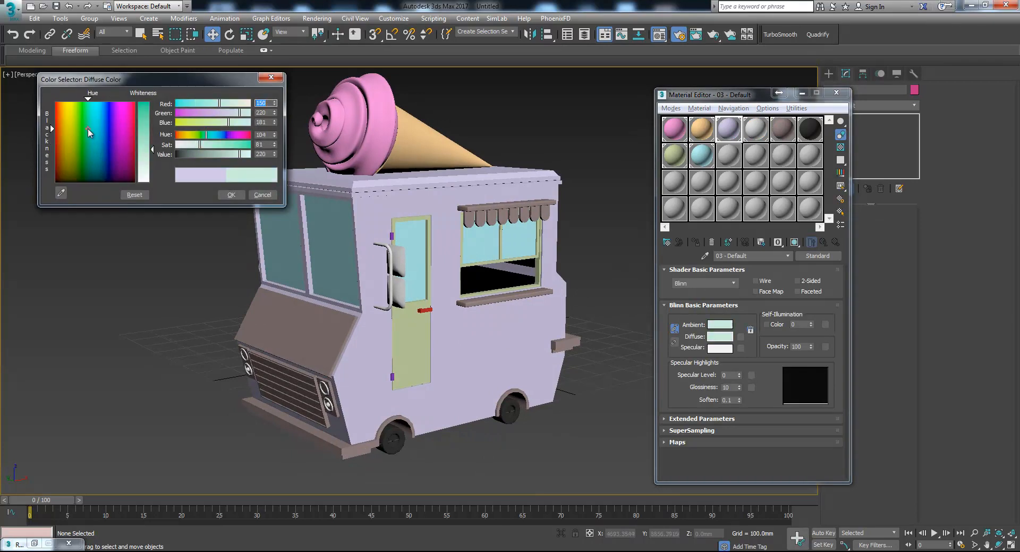
{"action": "left_click", "coordinate": [62, 135]}
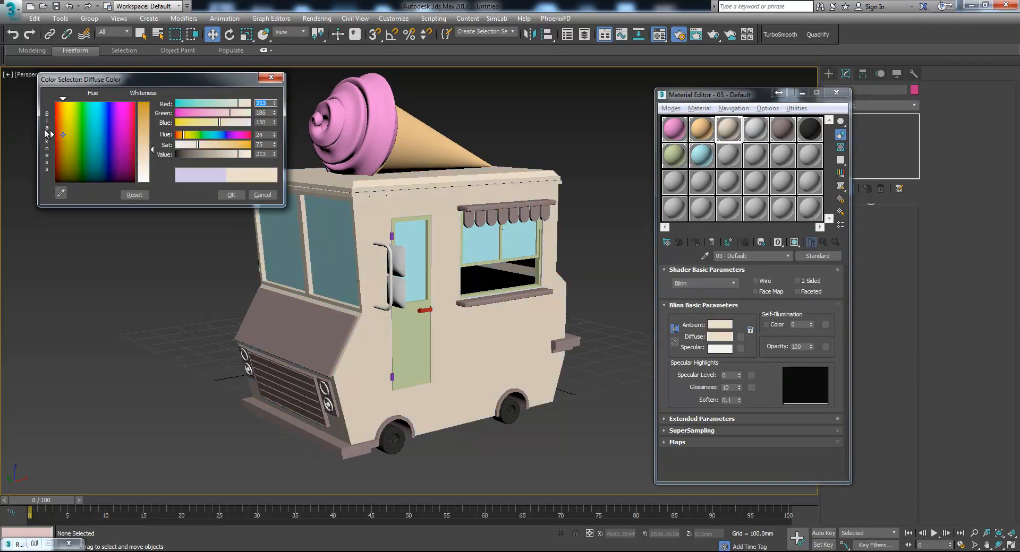
{"action": "left_click_drag", "start_coordinate": [76, 160], "coordinate": [55, 183]}
{"action": "left_click_drag", "start_coordinate": [152, 147], "coordinate": [155, 149]}
{"action": "left_click", "coordinate": [151, 164]}
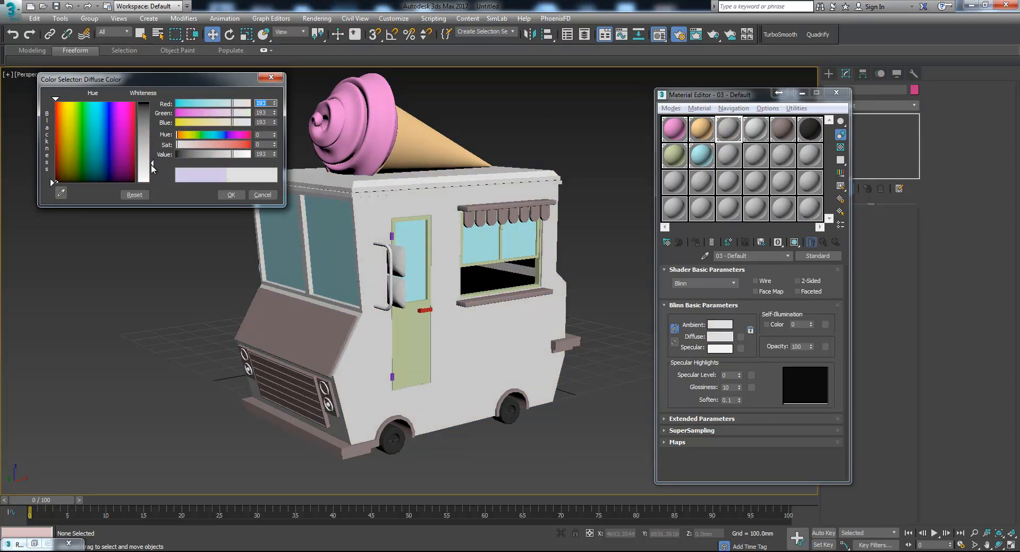
{"action": "left_click", "coordinate": [110, 136]}
{"action": "left_click", "coordinate": [119, 142]}
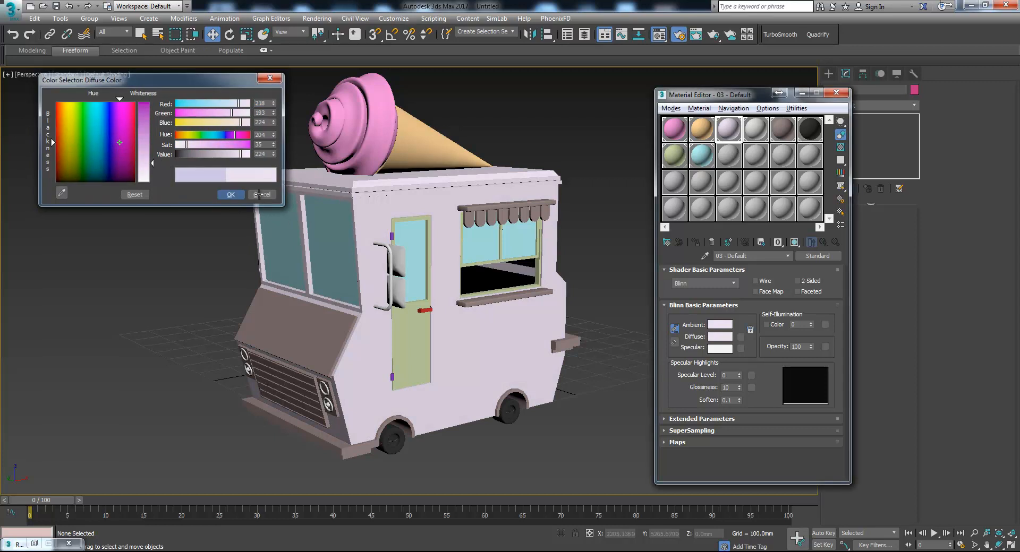
{"action": "left_click", "coordinate": [231, 195]}
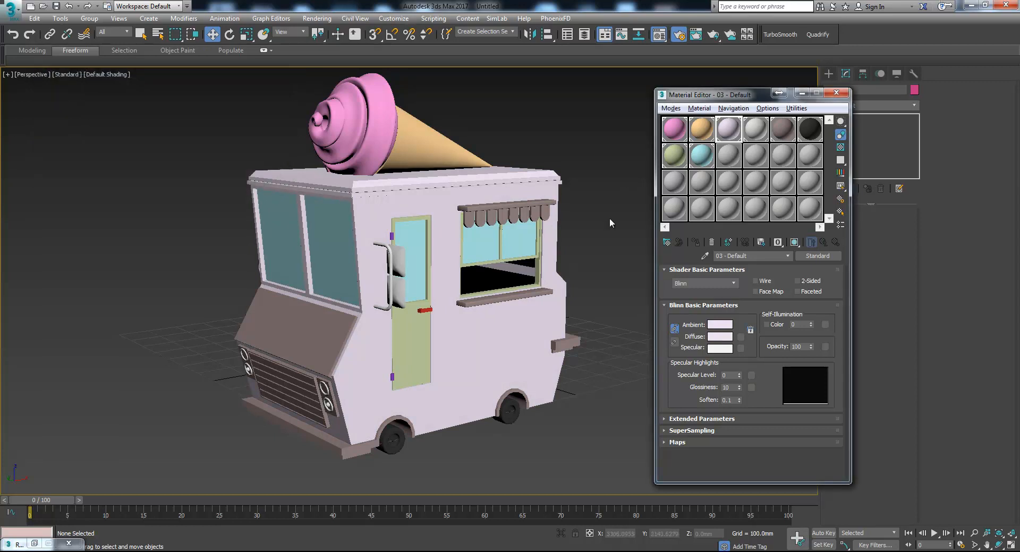
Change the seventh material's diffuse color to dusty pink, RGB 166, 97, 97.
{"action": "left_click", "coordinate": [676, 161]}
{"action": "left_click", "coordinate": [719, 336]}
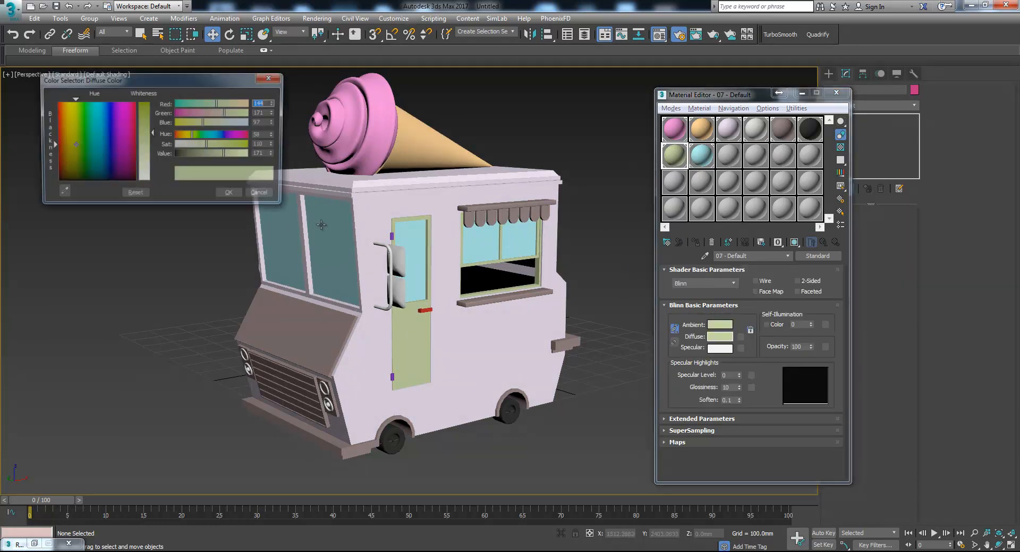
{"action": "left_click_drag", "start_coordinate": [113, 141], "coordinate": [51, 148]}
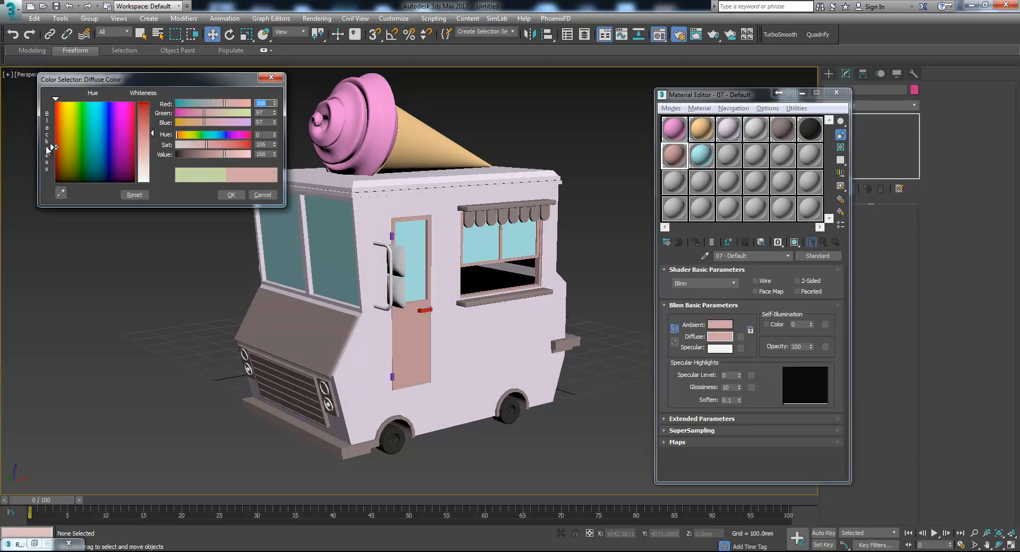
{"action": "left_click", "coordinate": [230, 195]}
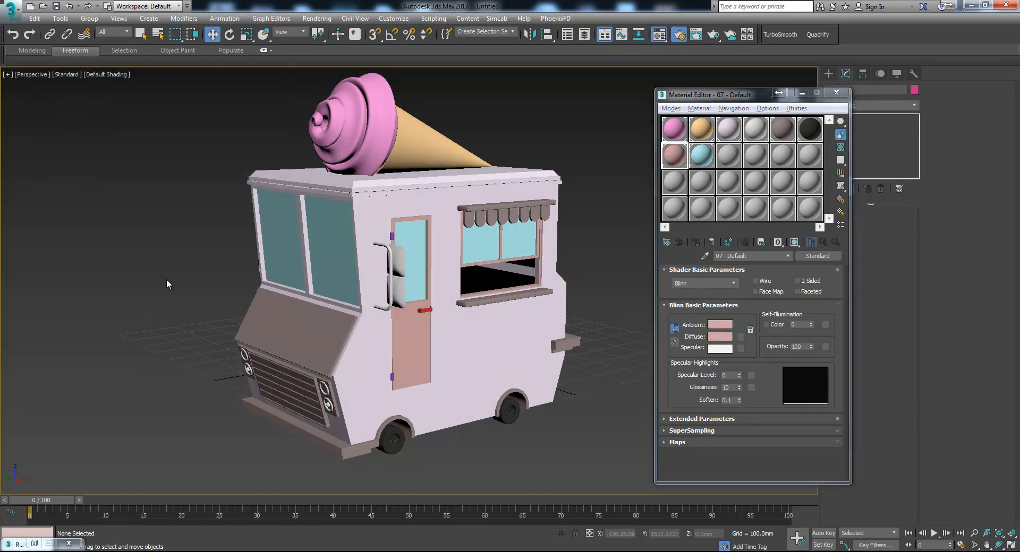
Apply the grey-brown fifth material to the door handle and both door hinges.
{"action": "scroll", "coordinate": [345, 223], "scroll_direction": "up", "scroll_amount": 5}
{"action": "left_click_drag", "start_coordinate": [784, 130], "coordinate": [514, 276]}
{"action": "middle_click_drag", "start_coordinate": [535, 346], "coordinate": [482, 242]}
{"action": "left_click_drag", "start_coordinate": [604, 175], "coordinate": [547, 175]}
{"action": "left_click_drag", "start_coordinate": [785, 138], "coordinate": [435, 389]}
{"action": "scroll", "coordinate": [484, 379], "scroll_direction": "down", "scroll_amount": 10}
{"action": "scroll", "coordinate": [414, 373], "scroll_direction": "up", "scroll_amount": 4}
{"action": "middle_click_drag", "start_coordinate": [420, 373], "coordinate": [298, 414], "text": "alt"}
{"action": "scroll", "coordinate": [547, 388], "scroll_direction": "up", "scroll_amount": 3}
{"action": "scroll", "coordinate": [314, 382], "scroll_direction": "up", "scroll_amount": 3}
{"action": "scroll", "coordinate": [371, 412], "scroll_direction": "down", "scroll_amount": 4}
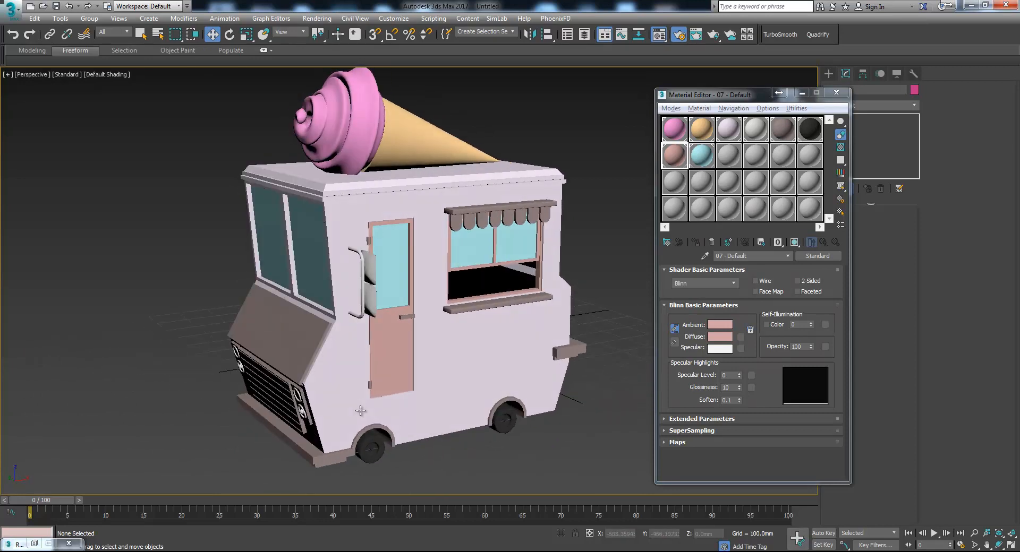
{"action": "middle_click_drag", "start_coordinate": [370, 412], "coordinate": [375, 410], "text": "alt"}
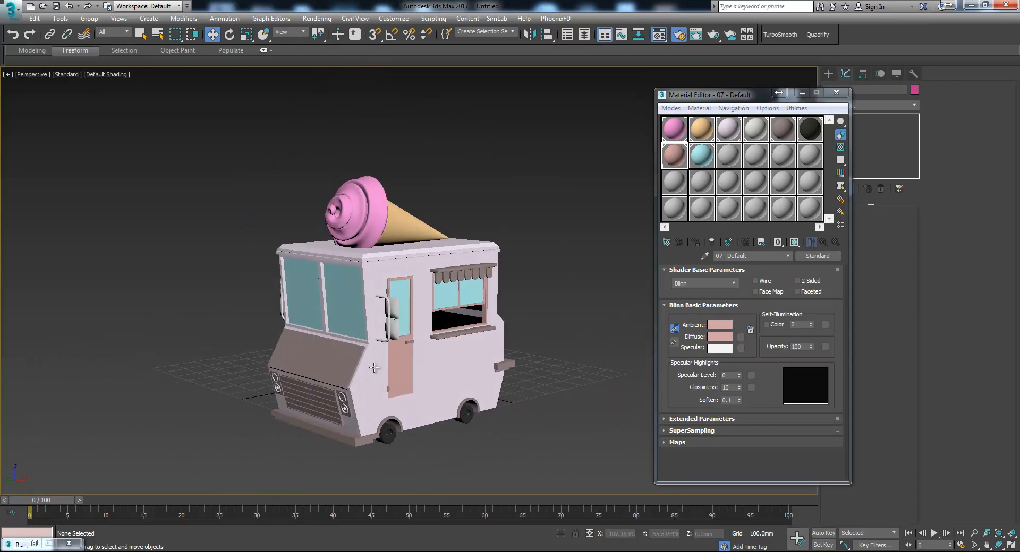
Select all parts of the truck and group them under the name "Ice Cream Car".
{"action": "left_click_drag", "start_coordinate": [601, 455], "coordinate": [602, 456]}
{"action": "left_click", "coordinate": [89, 18]}
{"action": "left_click", "coordinate": [97, 27]}
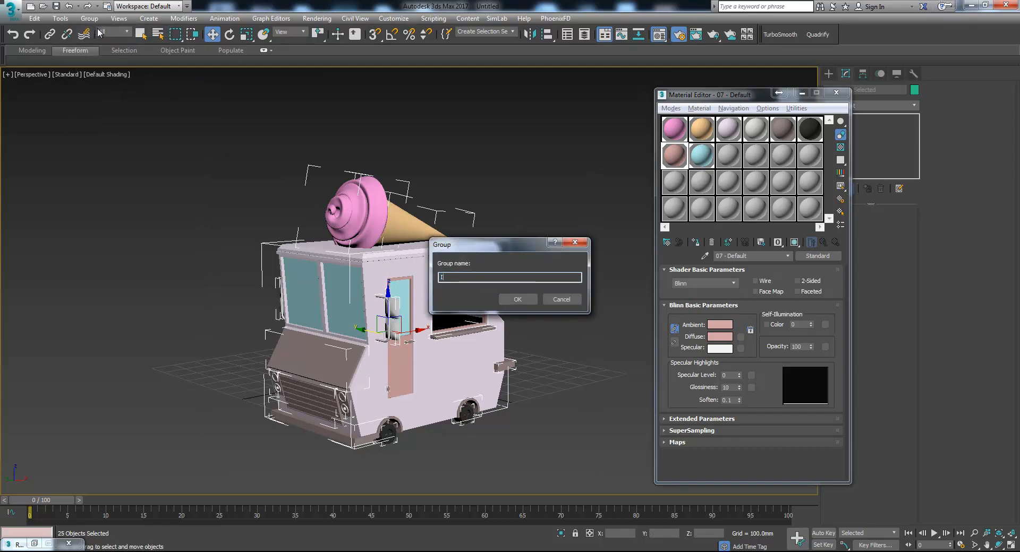
{"action": "type", "text": "Ice Cream Car"}
{"action": "key", "text": "Return"}
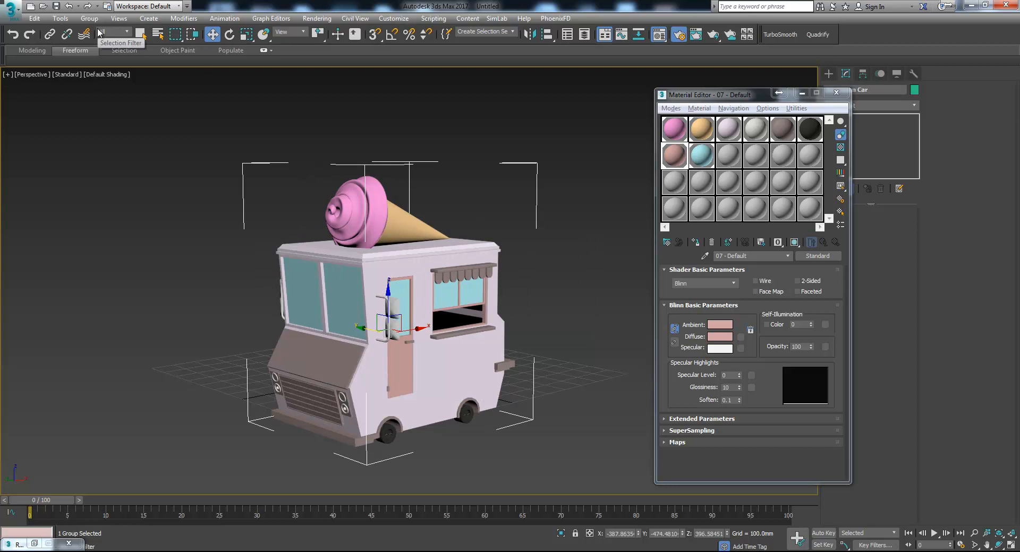
Set the group's X and Y position to 0 mm to center it on the grid, and clear the selection.
{"action": "right_click", "coordinate": [638, 534]}
{"action": "right_click", "coordinate": [682, 535]}
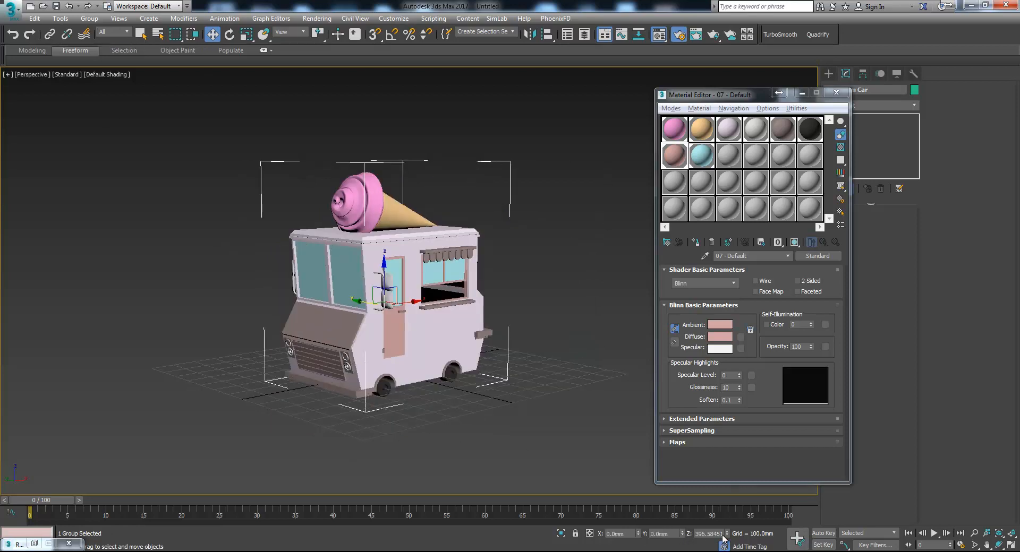
{"action": "left_click", "coordinate": [561, 448]}
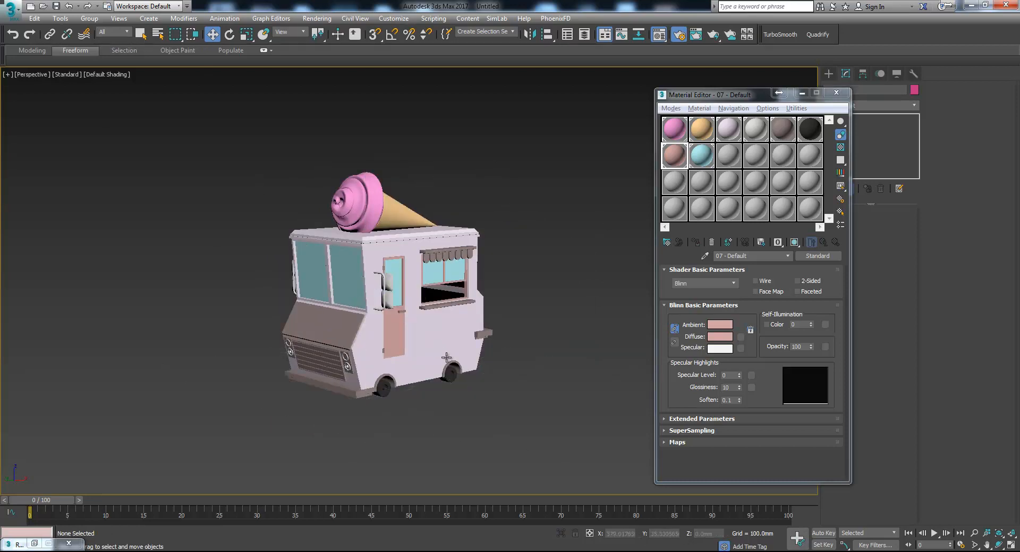
{"action": "scroll", "coordinate": [448, 358], "scroll_direction": "up", "scroll_amount": 2}
{"action": "middle_click_drag", "start_coordinate": [452, 355], "coordinate": [484, 383]}
{"action": "left_click", "coordinate": [974, 533]}
{"action": "left_click_drag", "start_coordinate": [480, 358], "coordinate": [502, 356]}
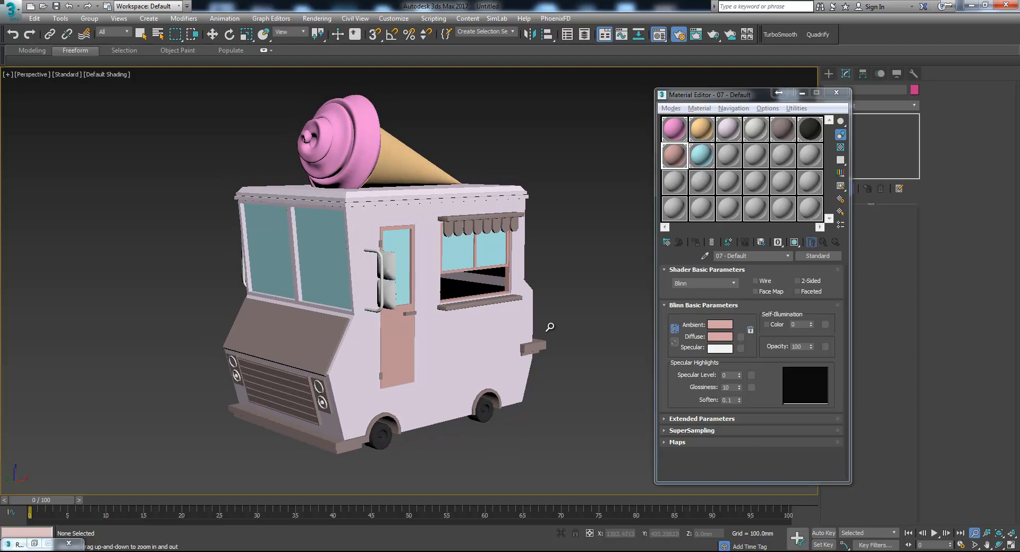